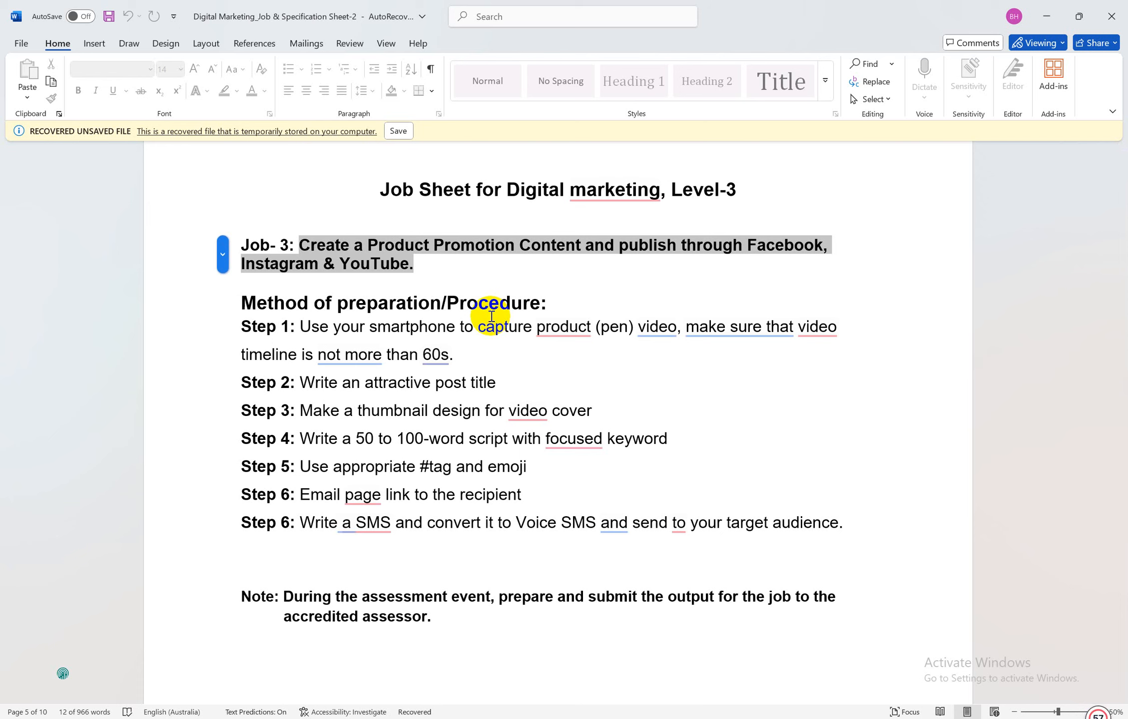
Select the word 'pen' in Step 1's parentheses so it can be replaced with 'watch'
left_click(392, 262)
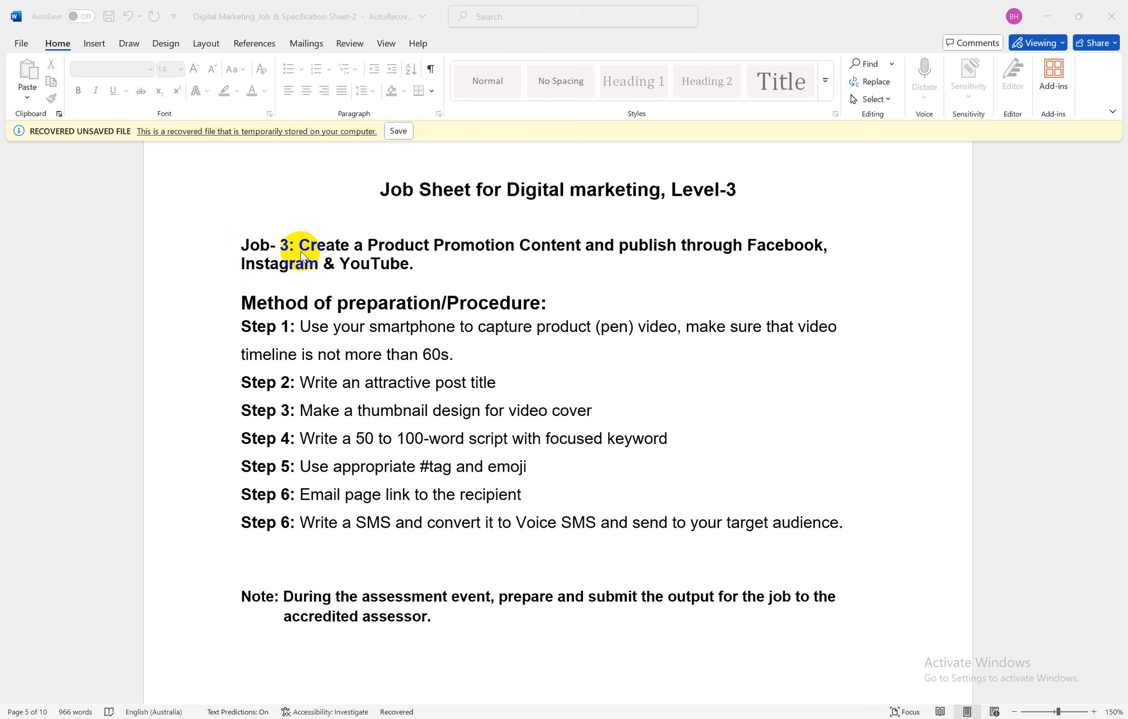
left_click(440, 273)
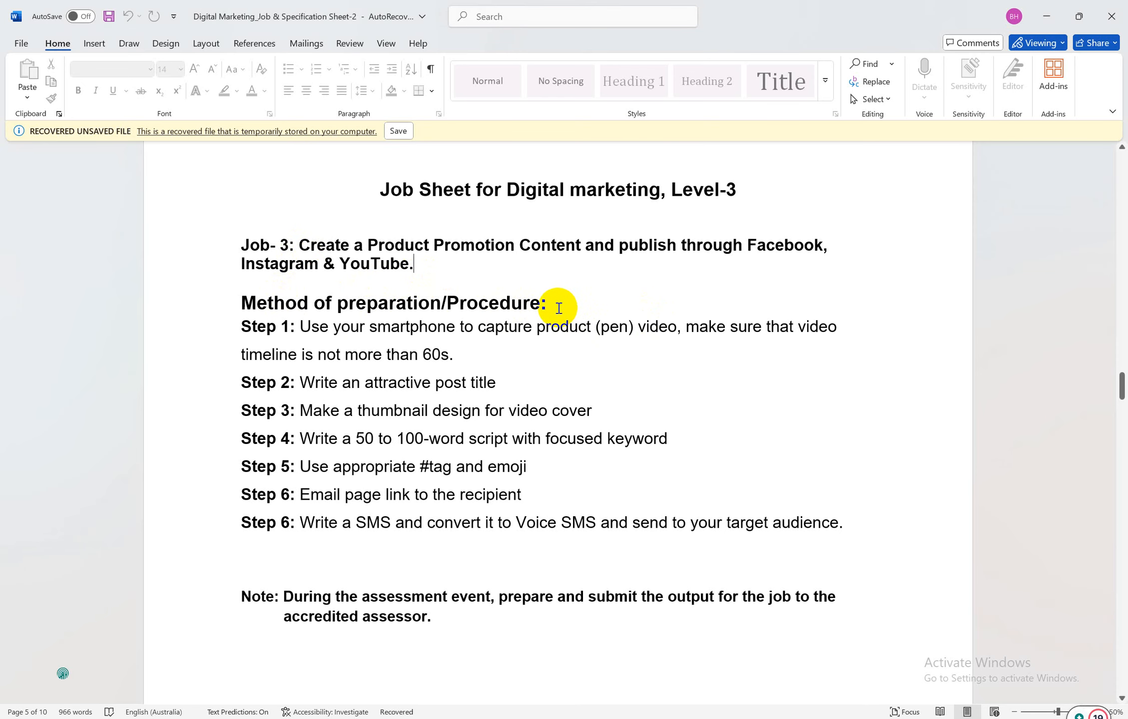
scroll(559, 308, "down", 1)
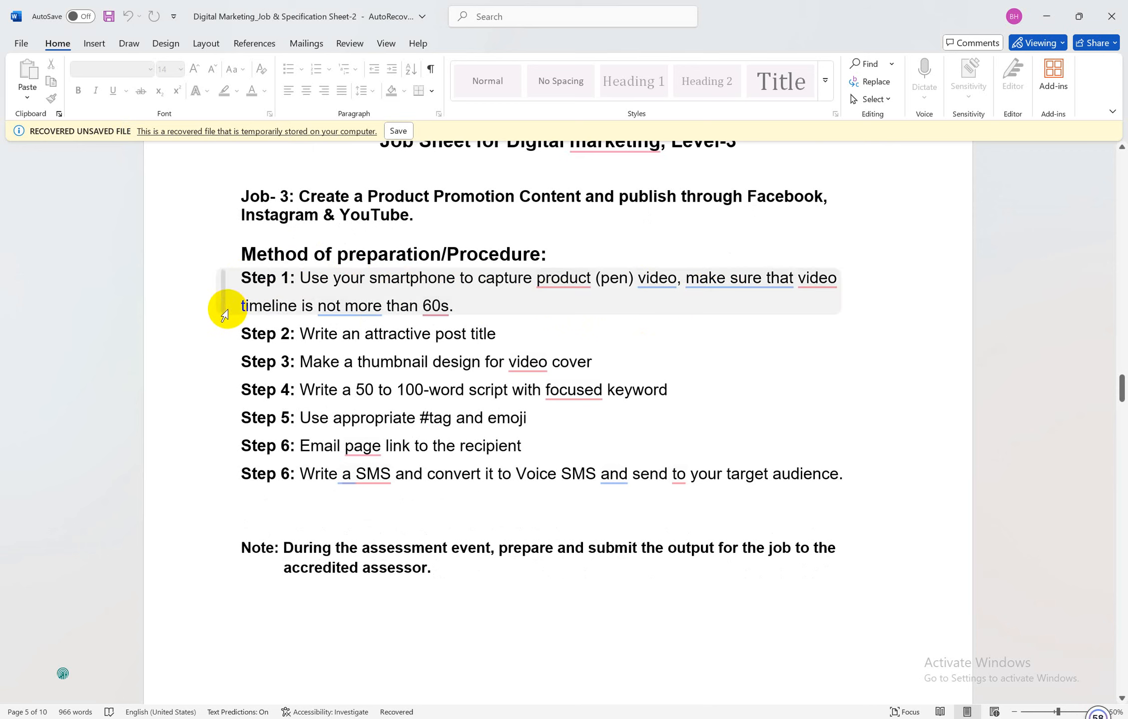
triple_click(373, 307)
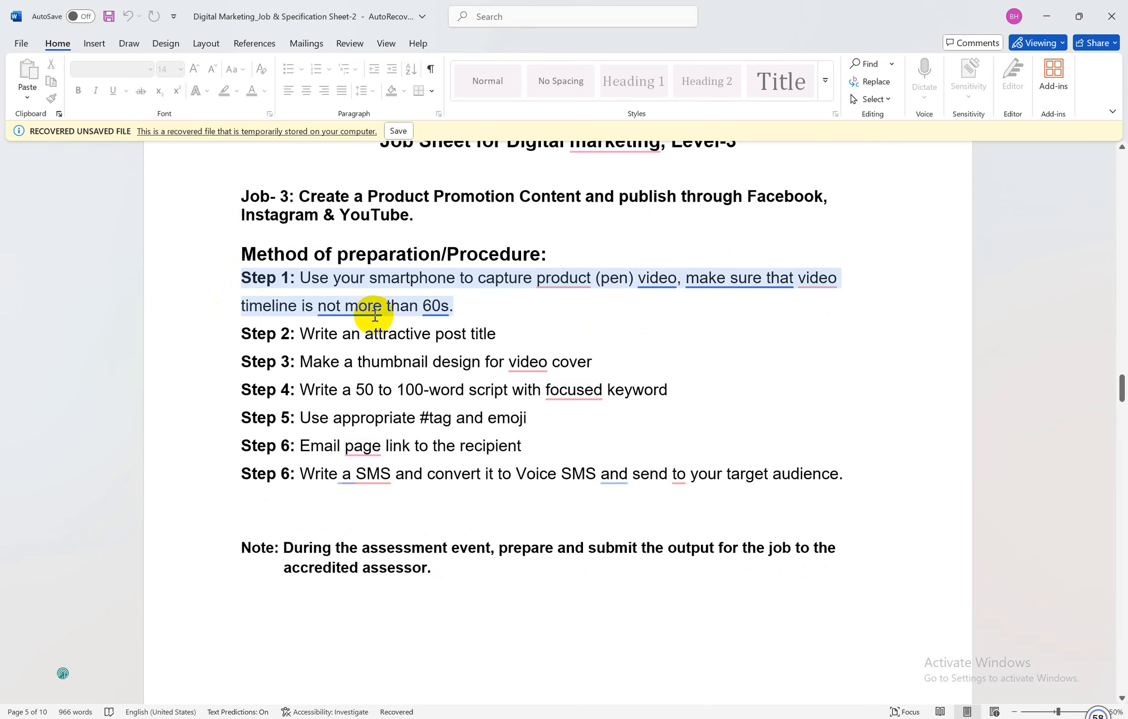
left_click(462, 306)
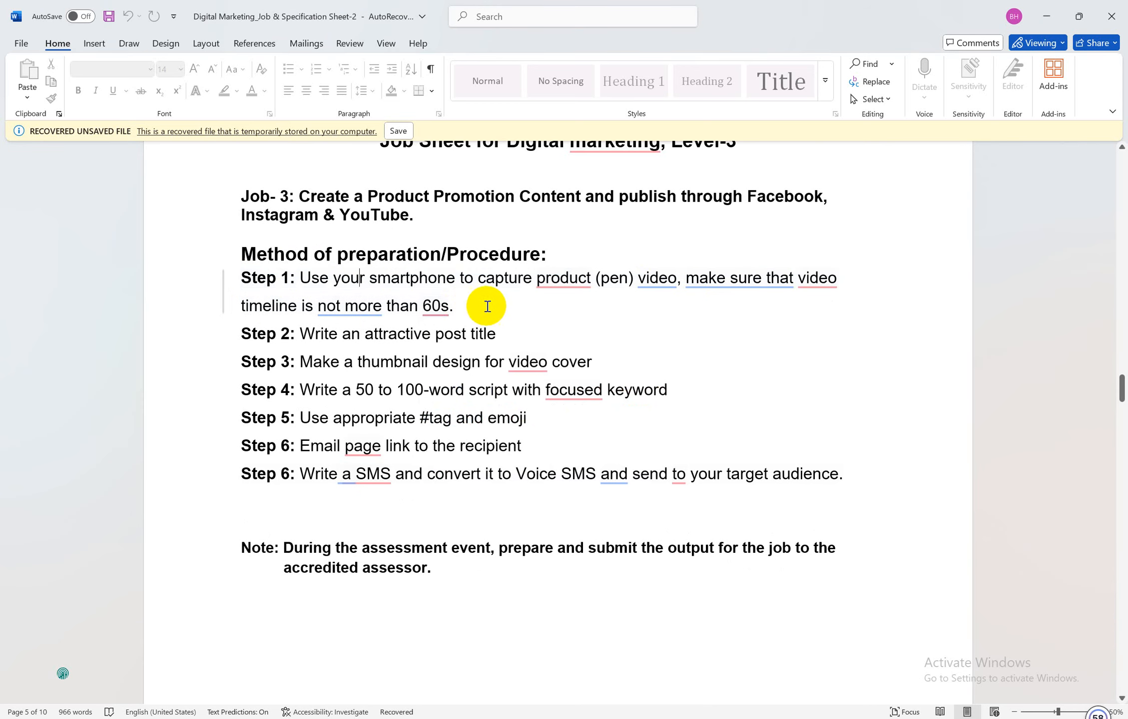
double_click(617, 280)
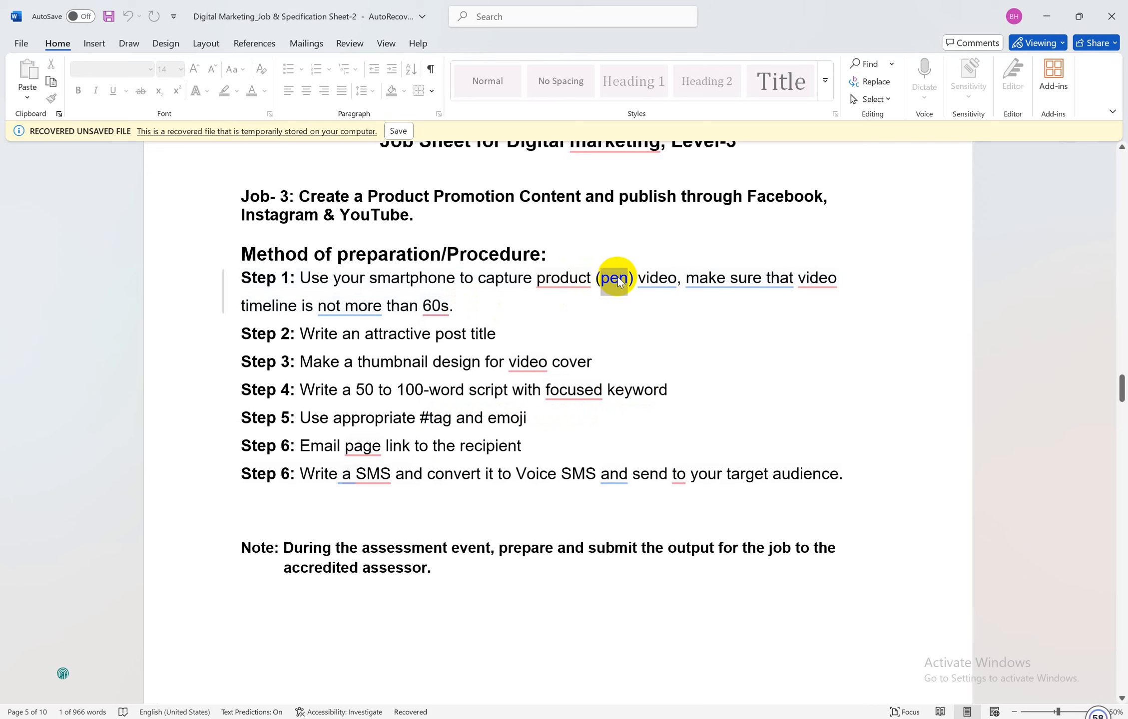
left_click(617, 280)
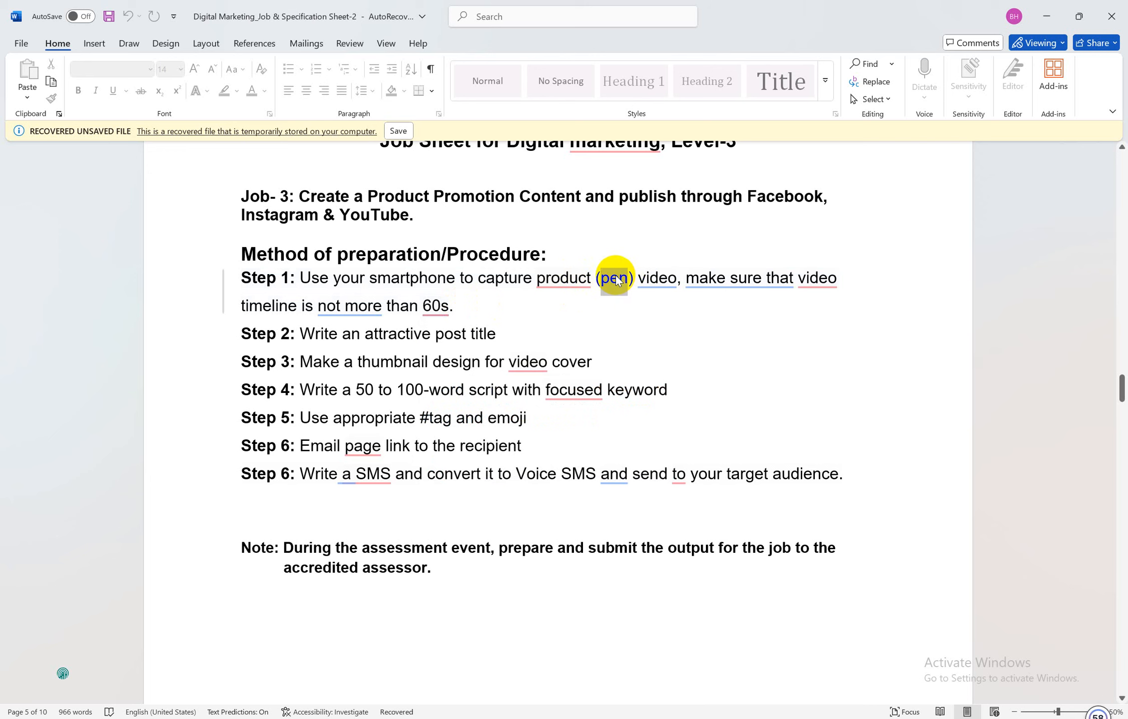
double_click(618, 280)
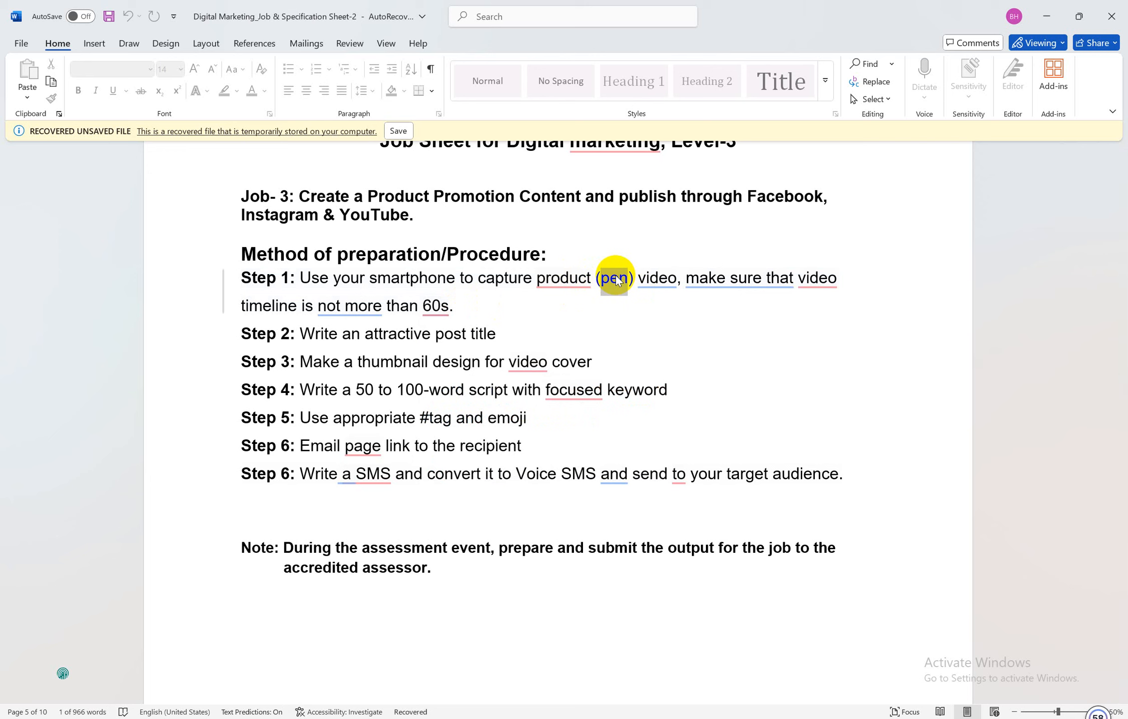
left_click(627, 279)
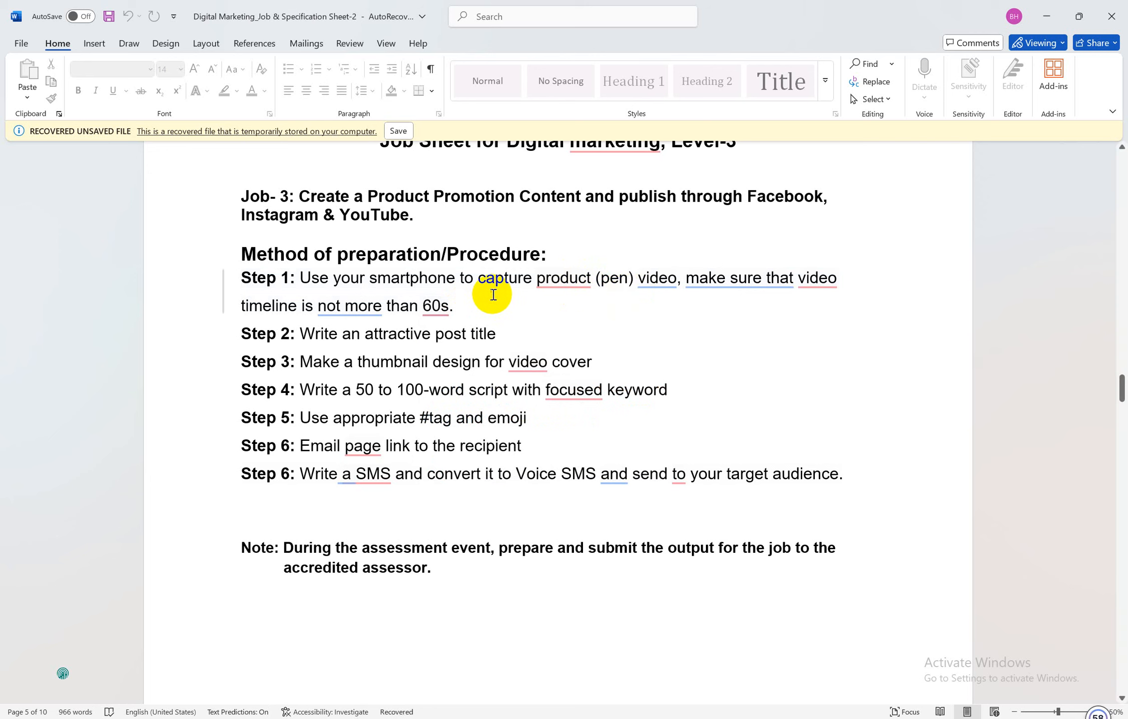
Review the Step 1 and Step 2 lines of the job sheet
left_click_drag(458, 317, 252, 273)
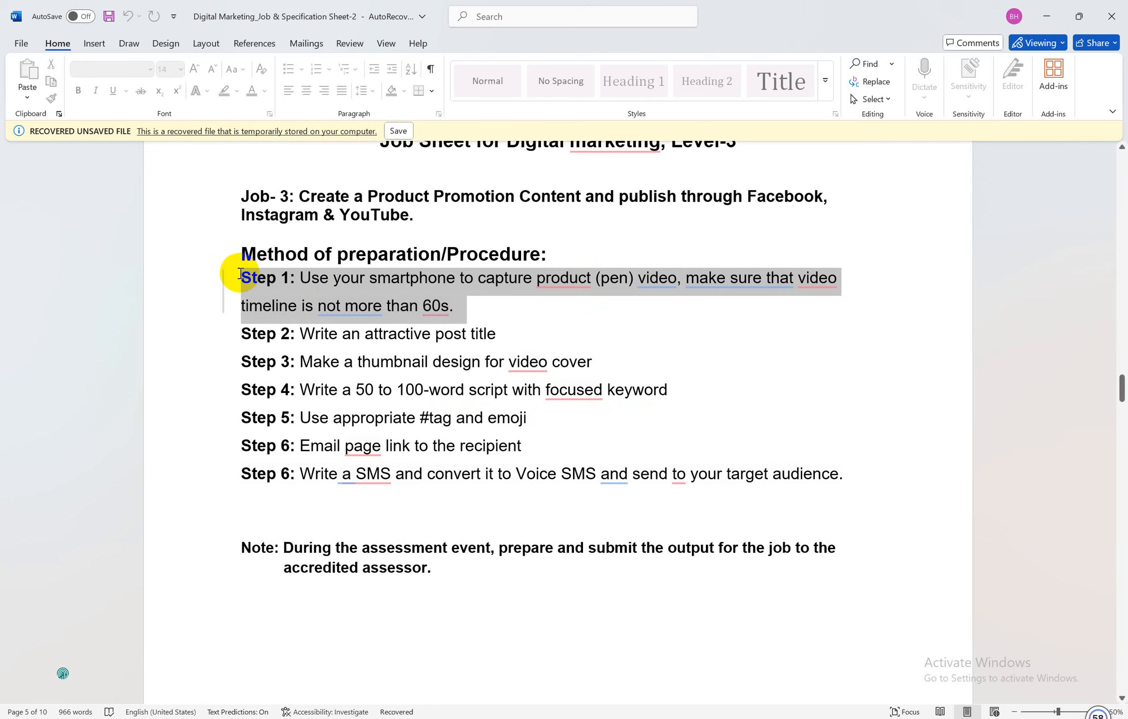
left_click(342, 283)
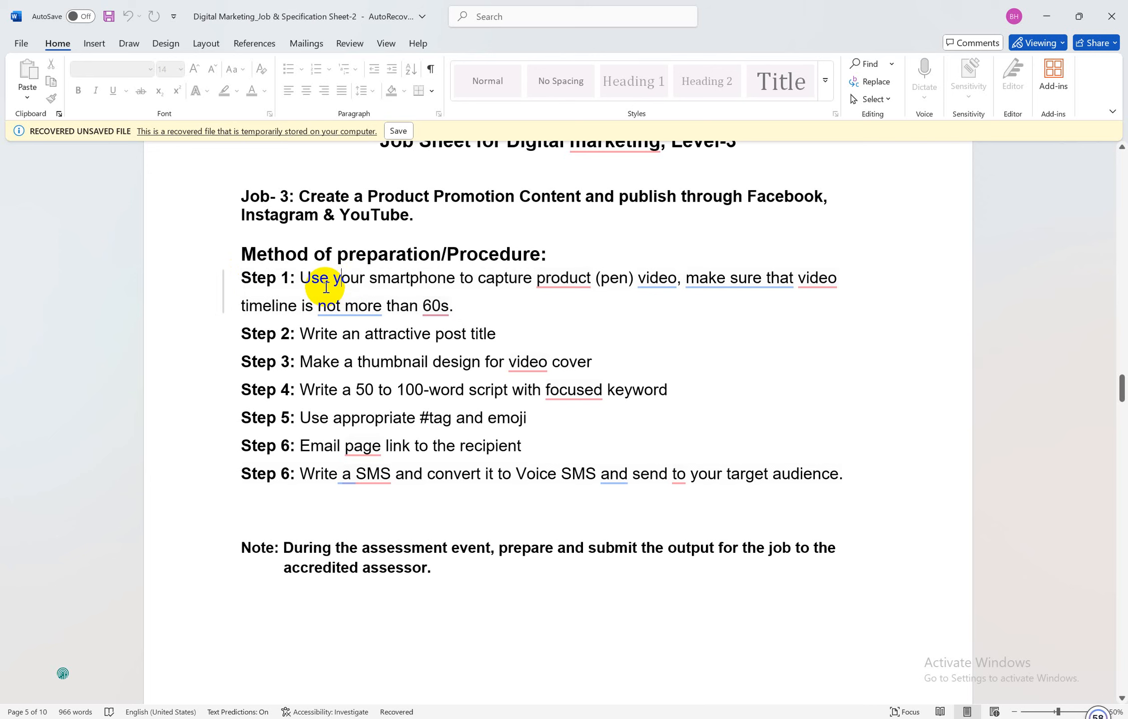
left_click_drag(244, 276, 450, 305)
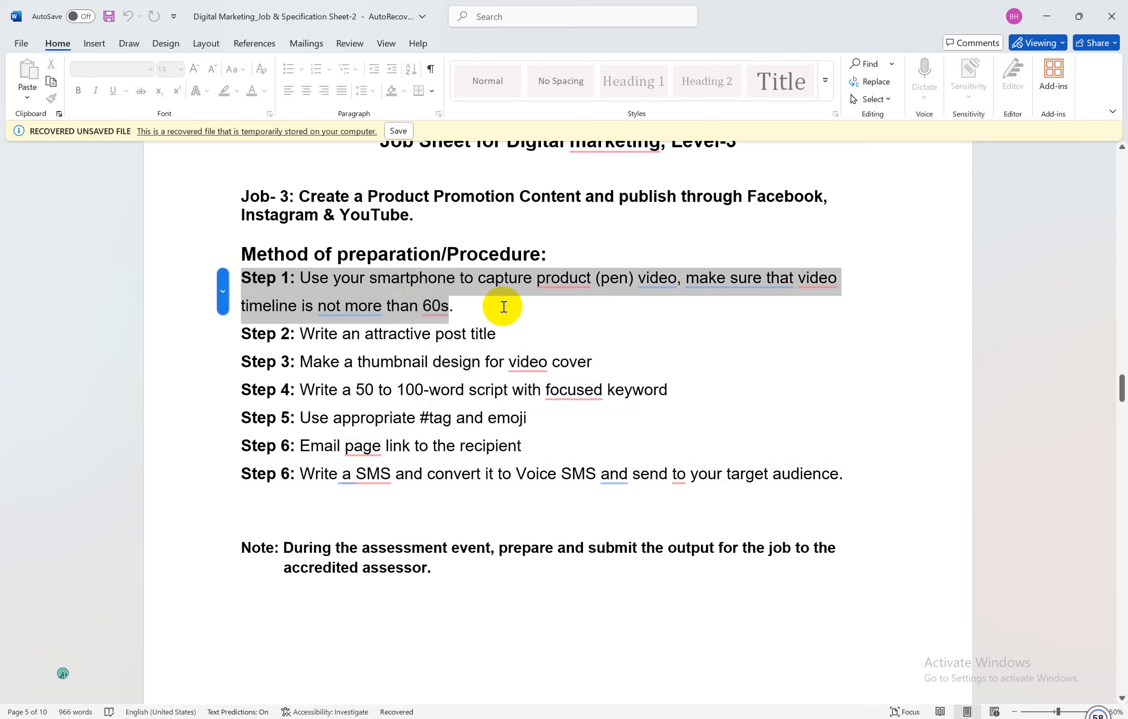
left_click(449, 307)
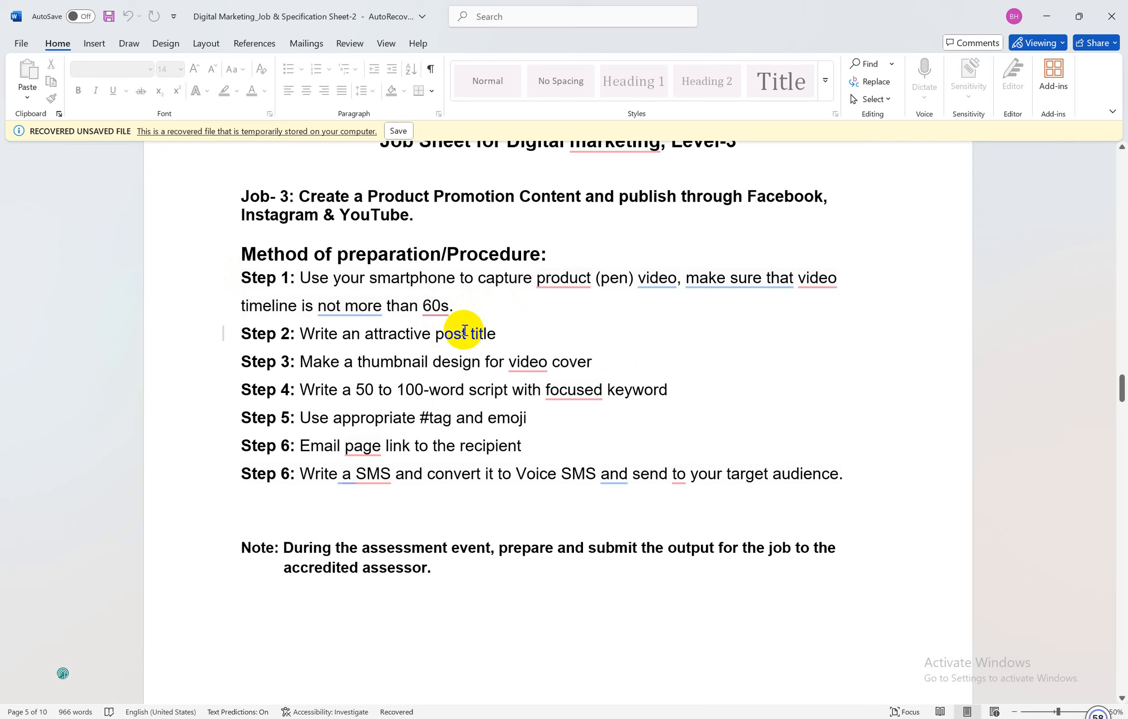
left_click(463, 305)
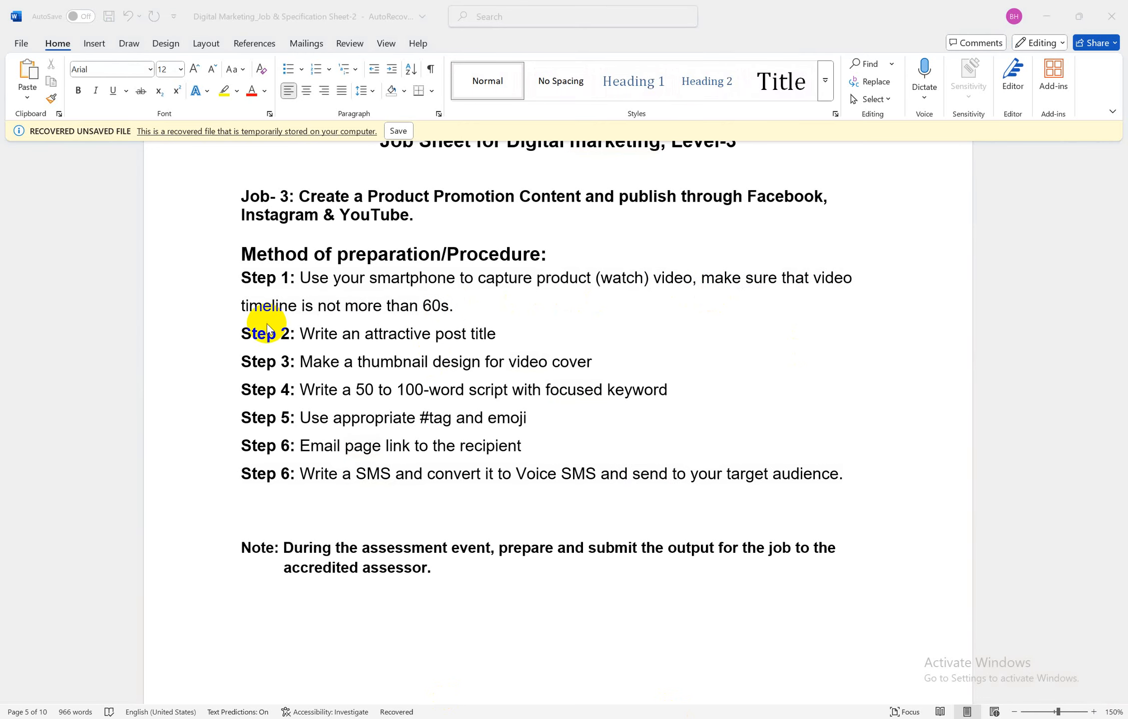
left_click(313, 319)
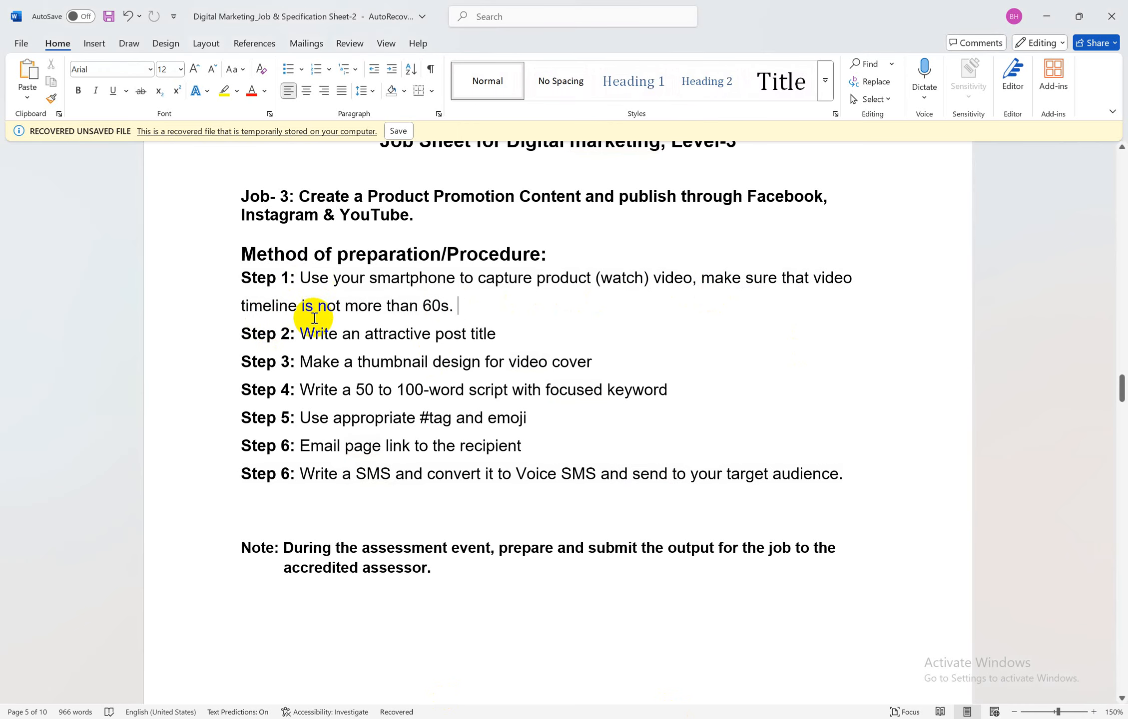
left_click_drag(301, 334, 510, 333)
left_click(429, 330)
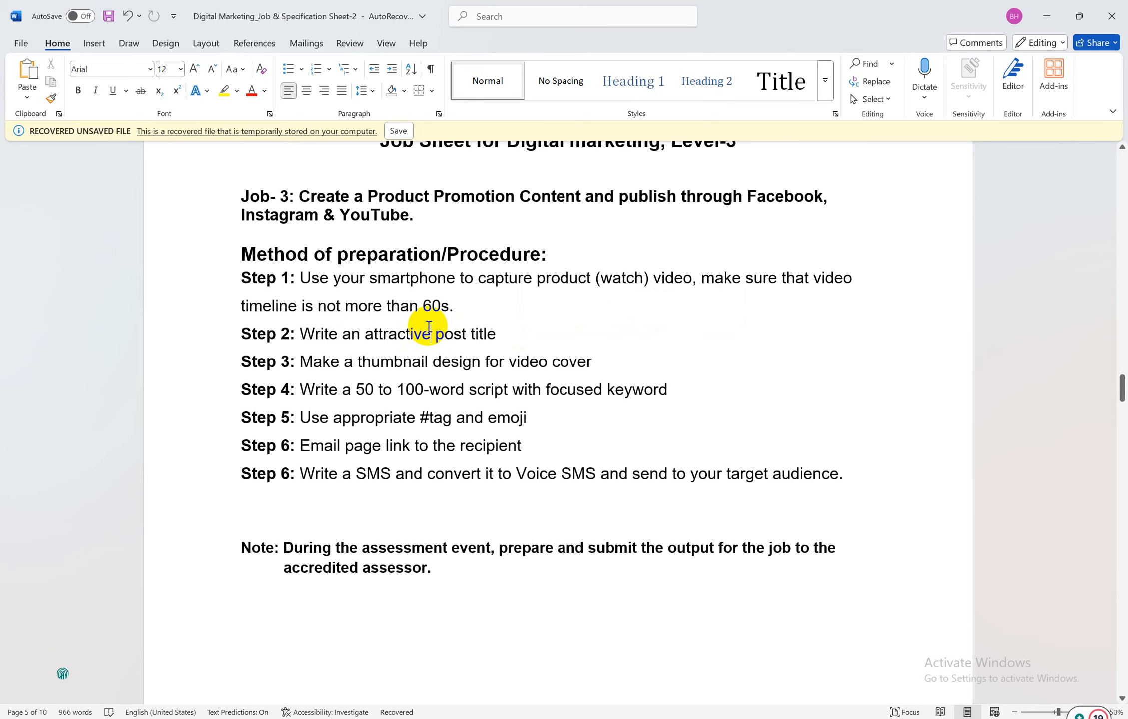
left_click(605, 718)
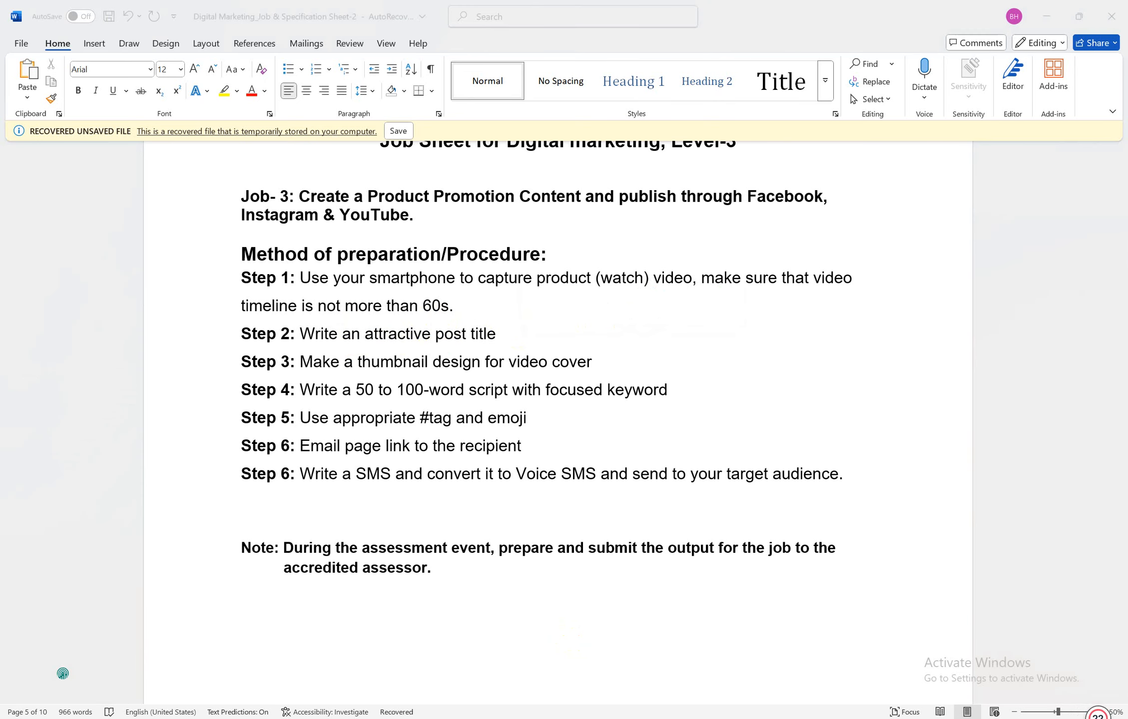
Minimize Word and the browser, then open the desktop's New folder
left_click(1047, 16)
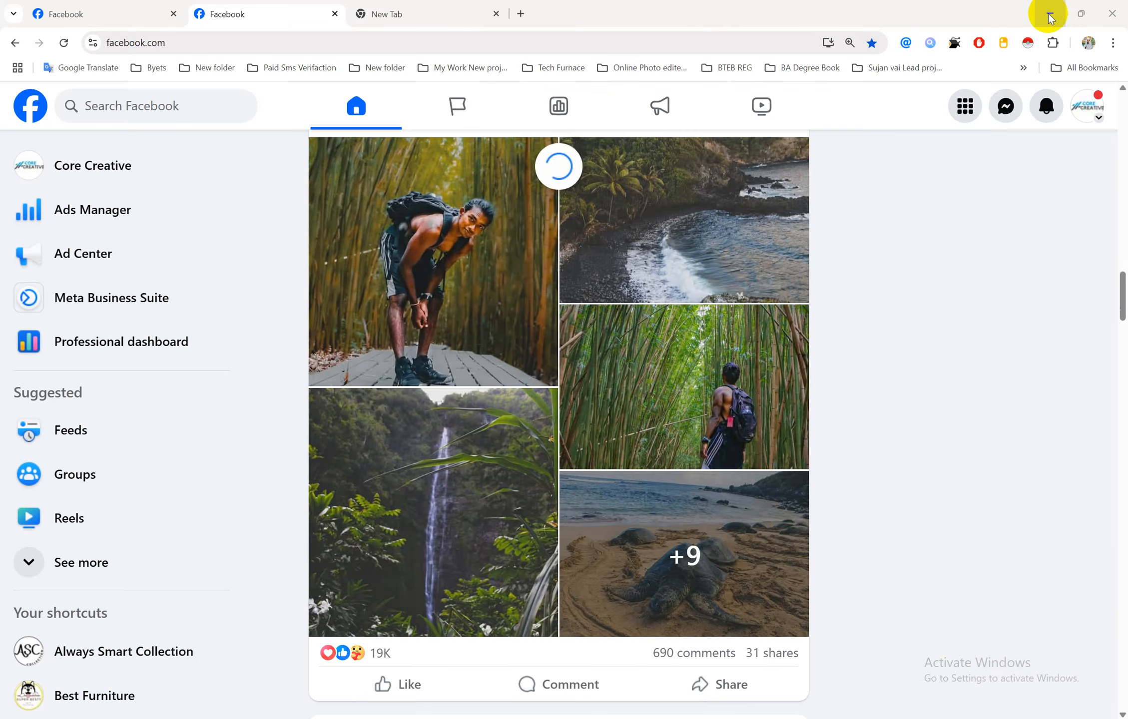
left_click(1051, 19)
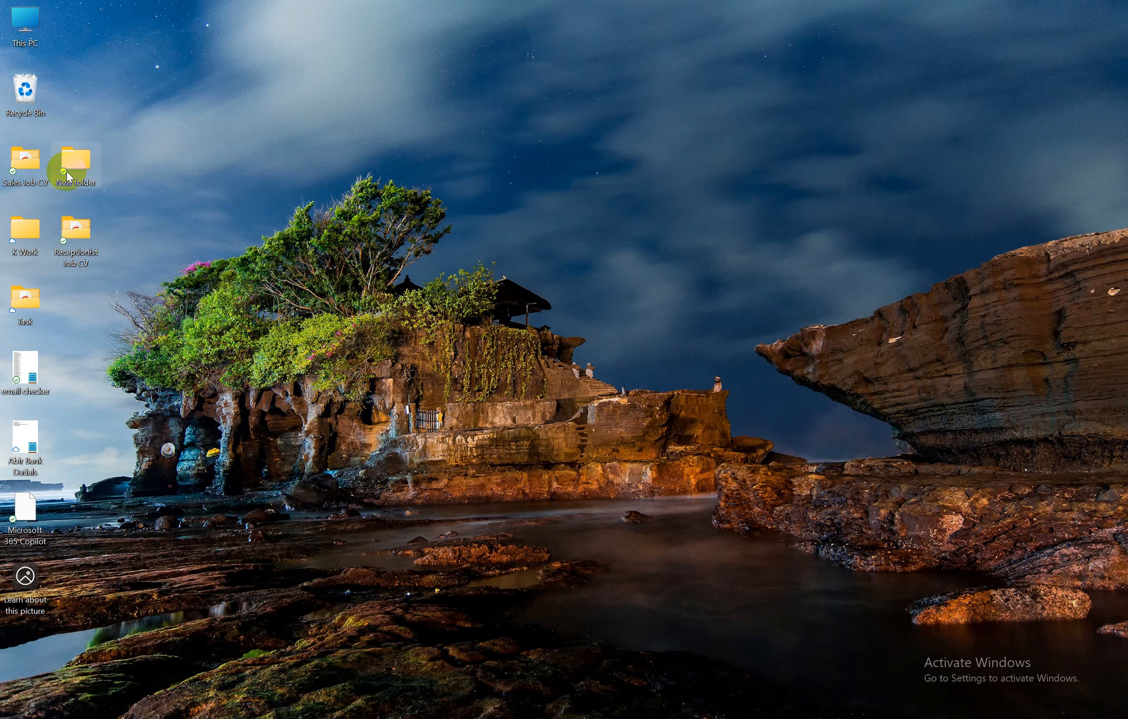
left_click_drag(67, 172, 625, 99)
left_click(915, 184)
double_click(647, 90)
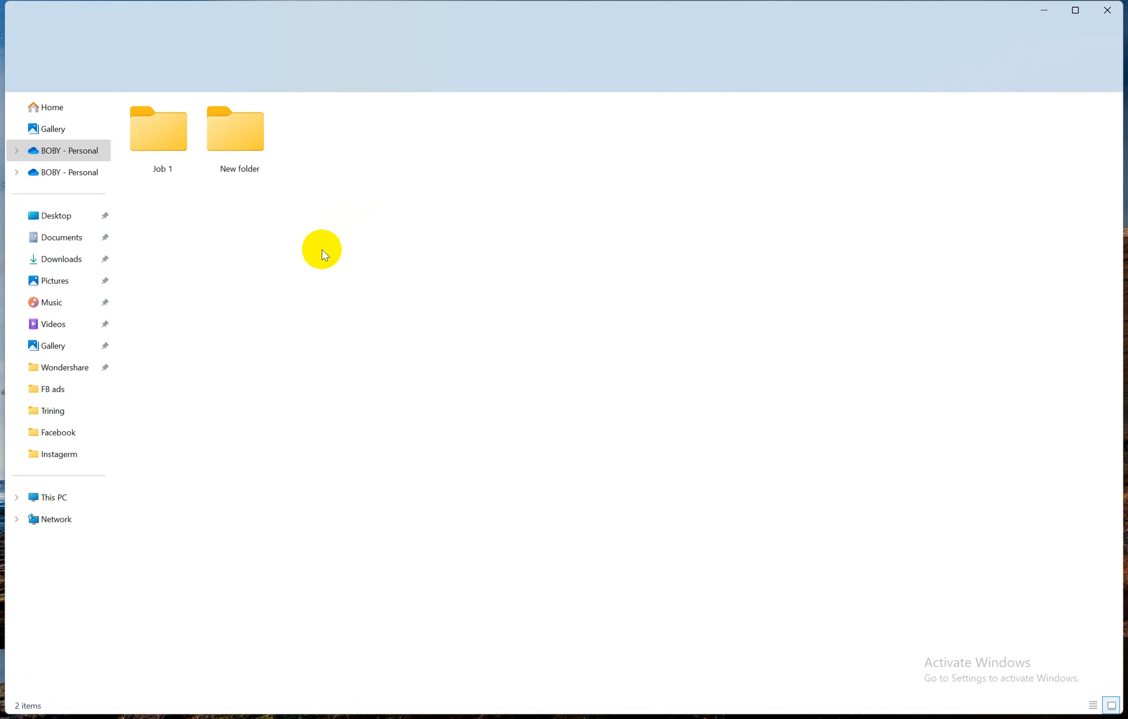
Rename the inner New folder to 'Job 3' and open it
right_click(213, 226)
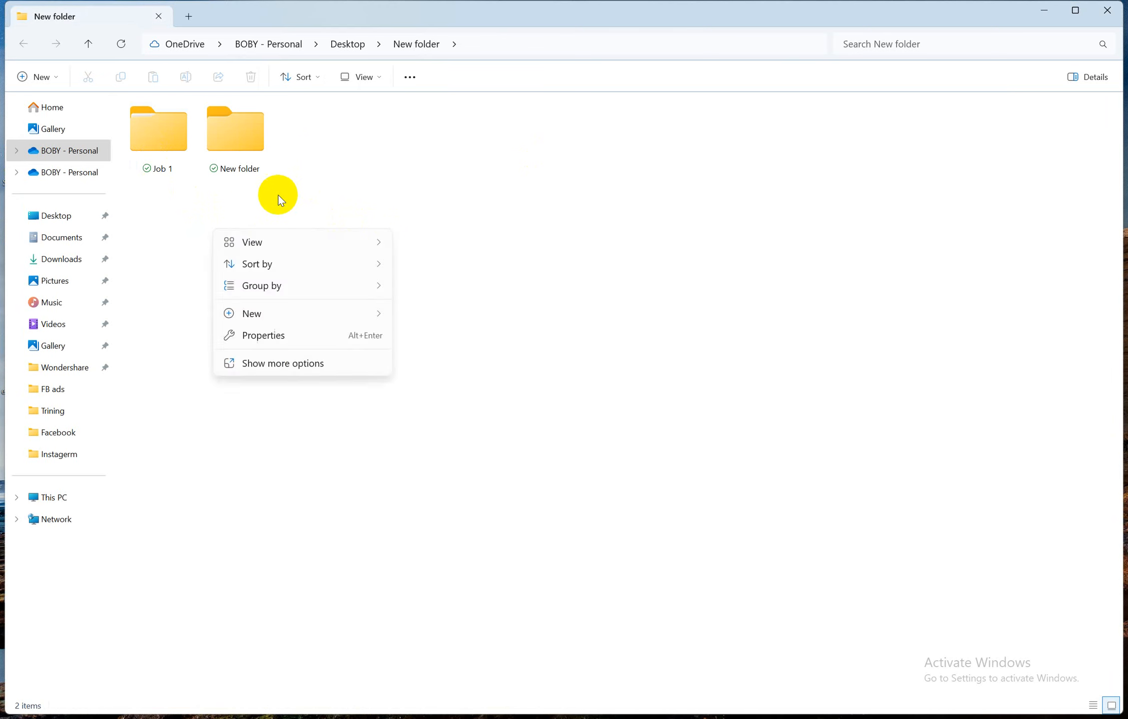
key("Escape")
left_click(246, 132)
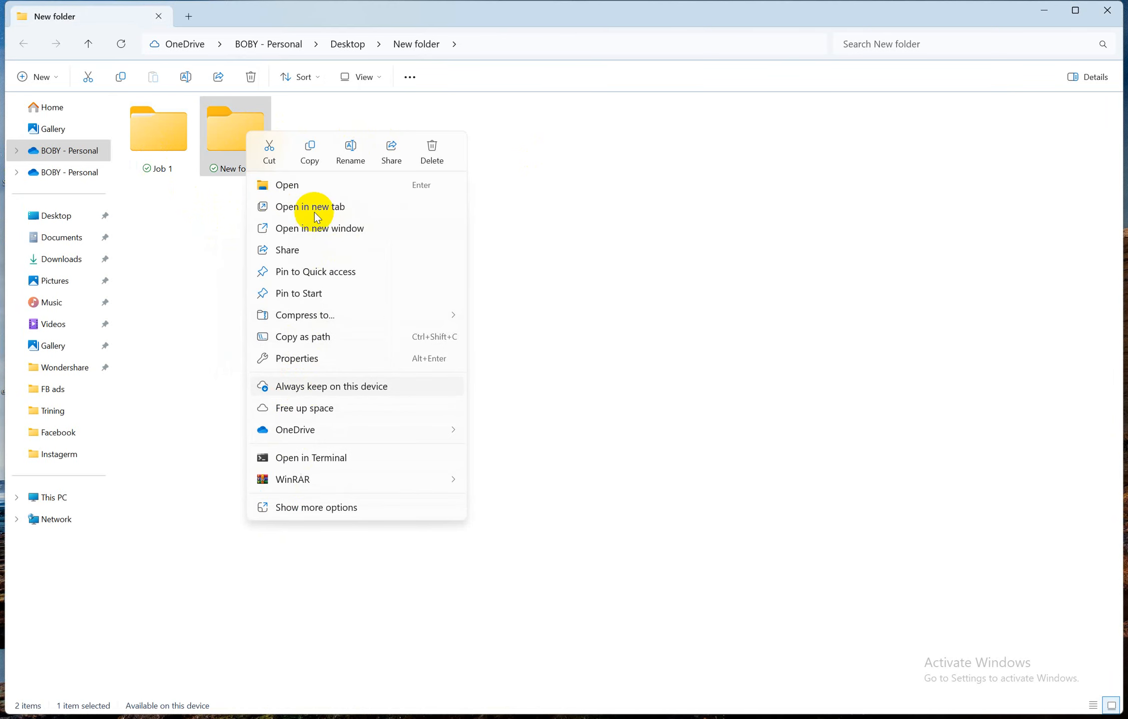
left_click(302, 508)
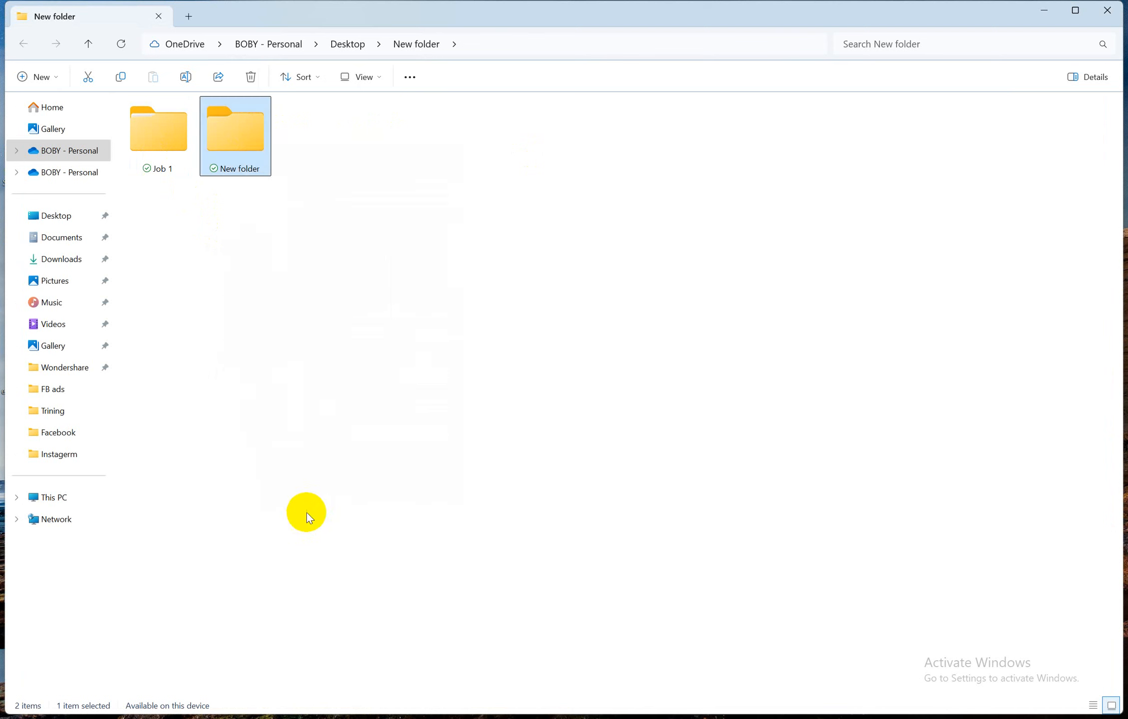
left_click(307, 545)
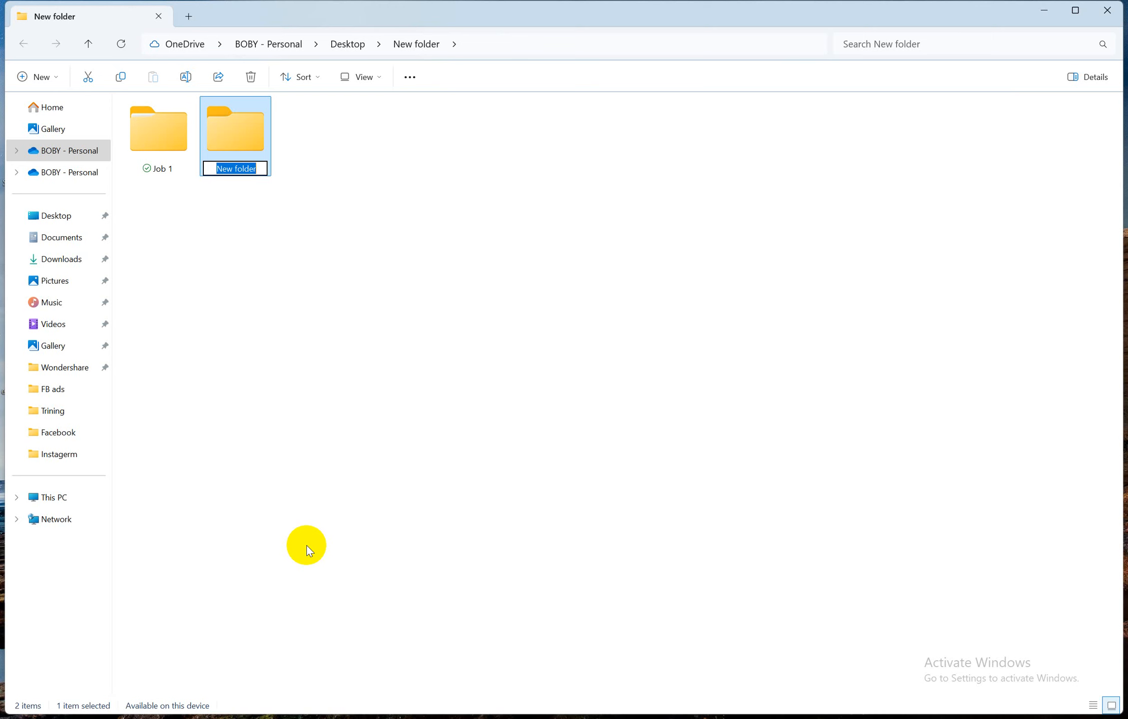
key("BackSpace")
type("Job")
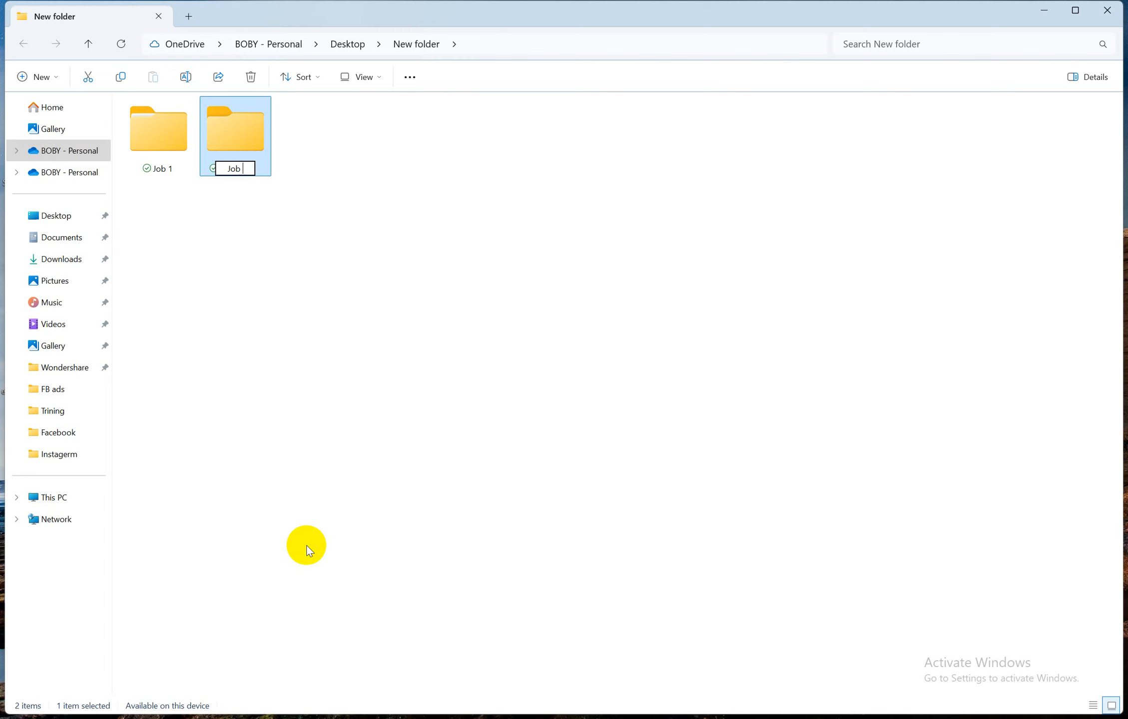
type(" 3")
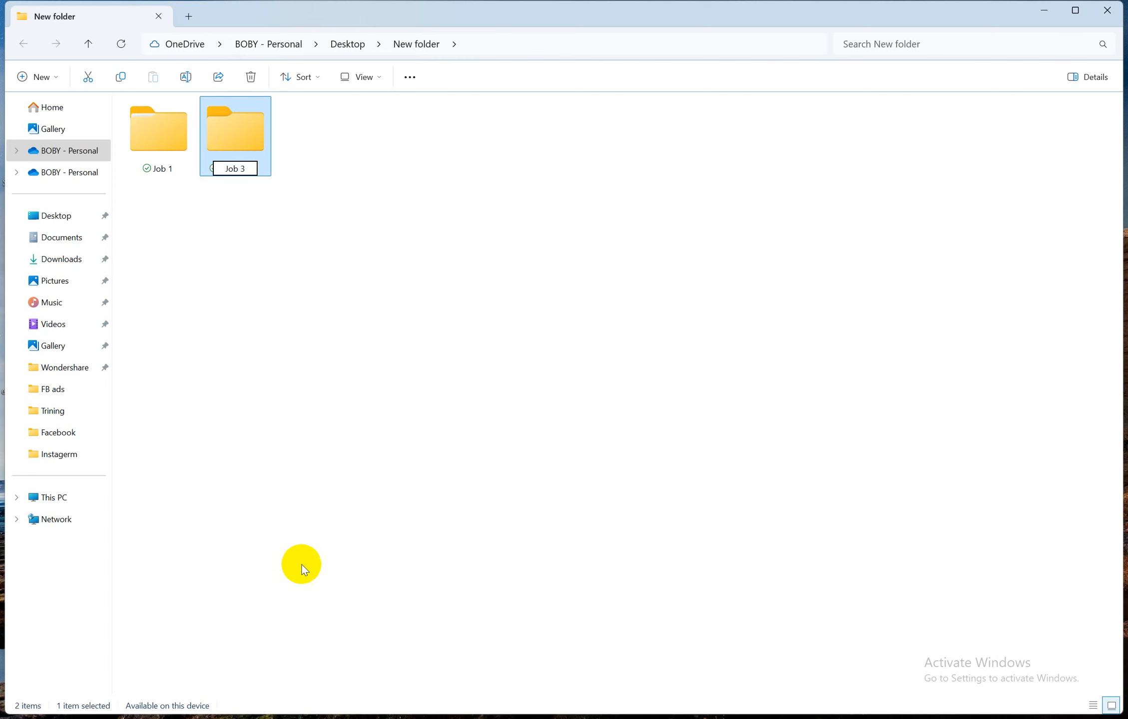
key("Return")
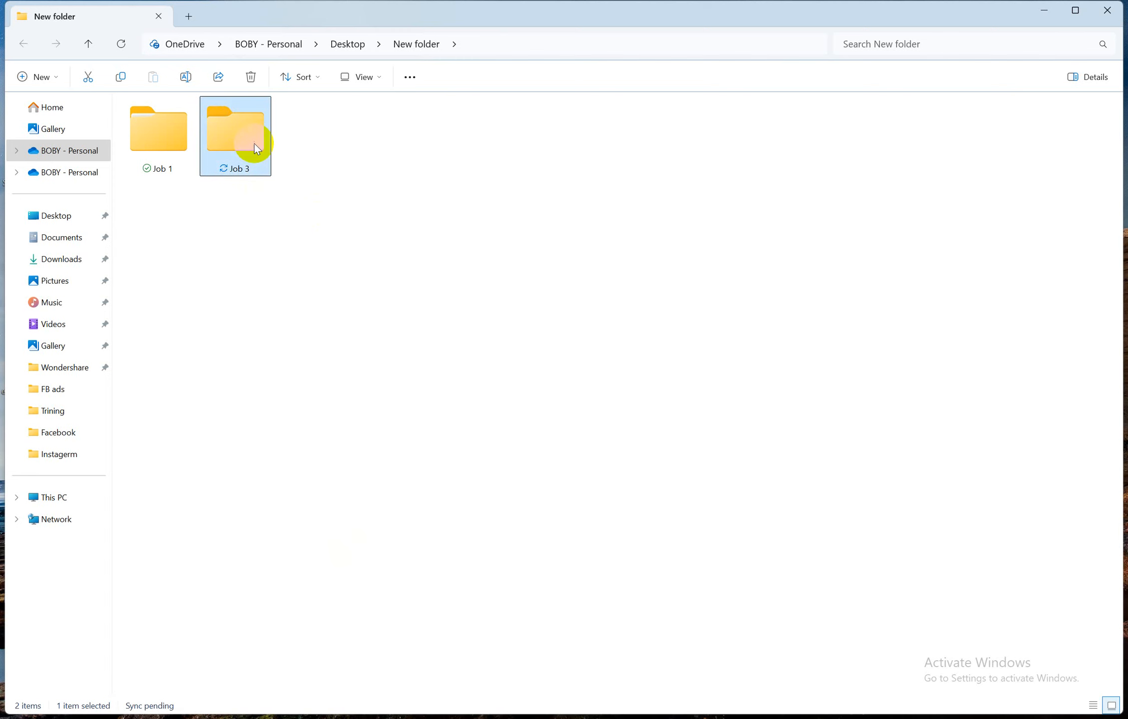
double_click(253, 144)
Select Step 1's product video instruction in the Word job sheet
mouse_move(500, 707)
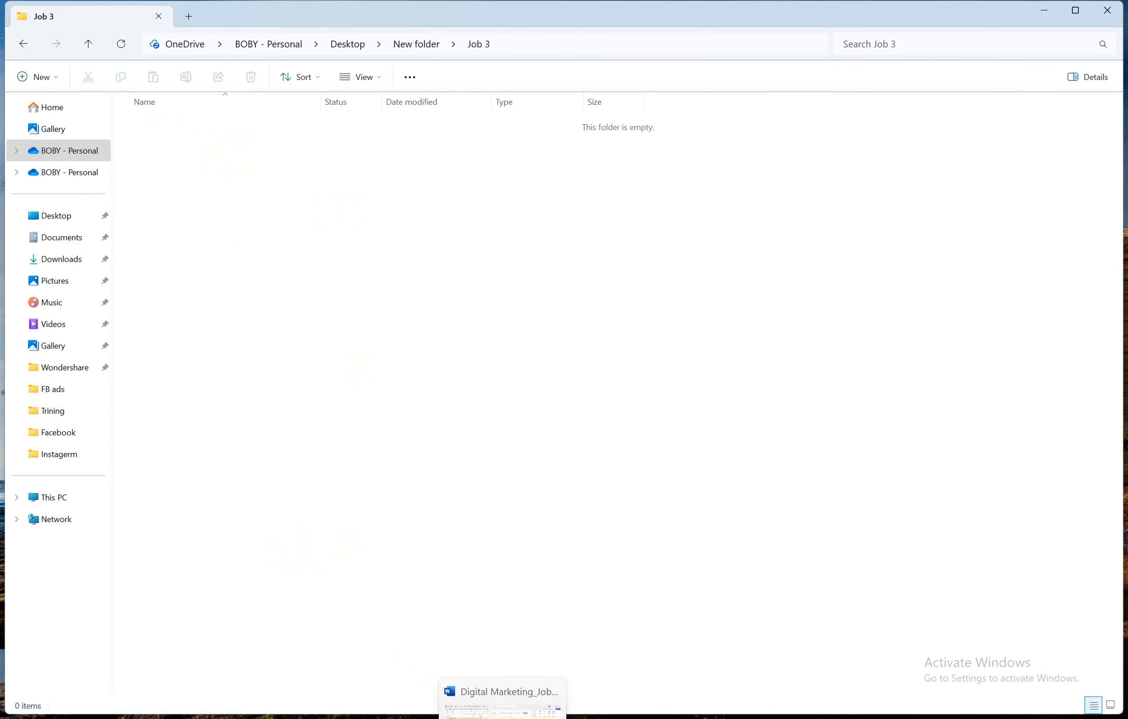
left_click(507, 663)
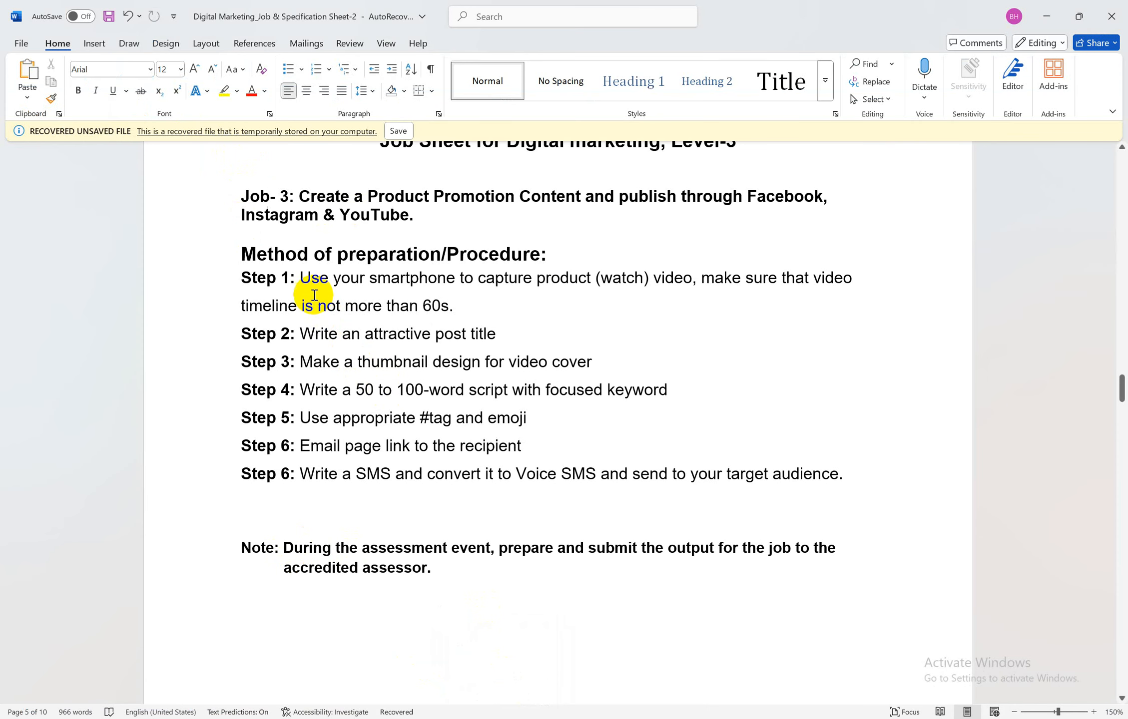
left_click_drag(301, 278, 468, 305)
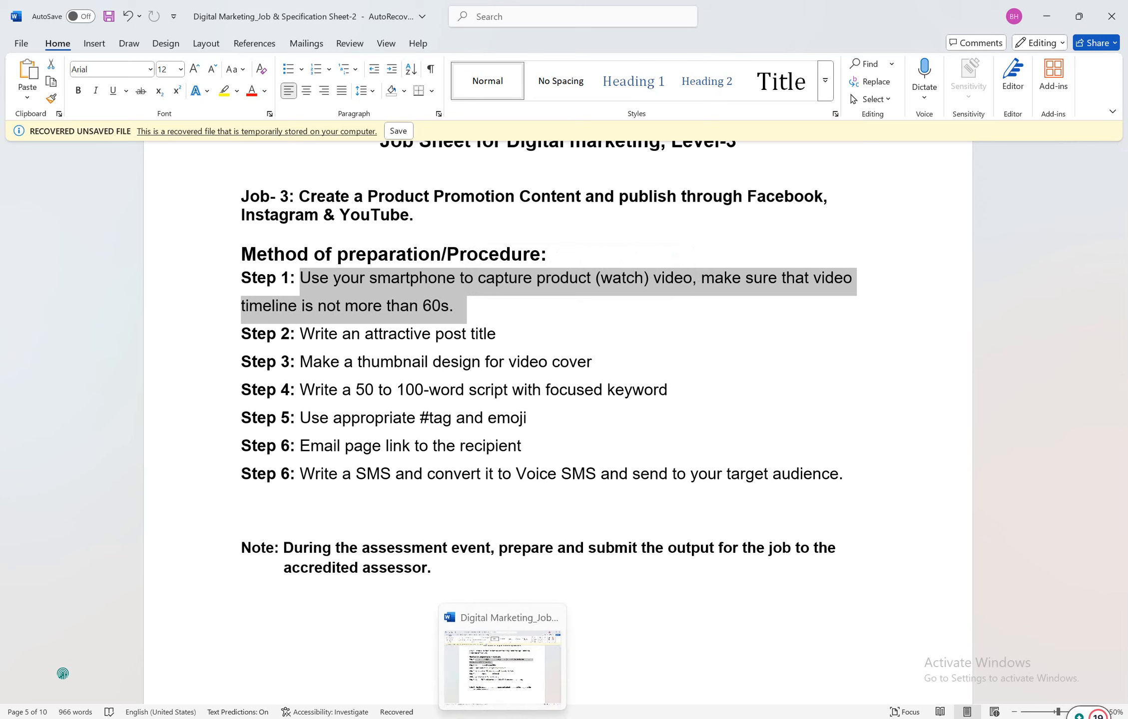
left_click(413, 714)
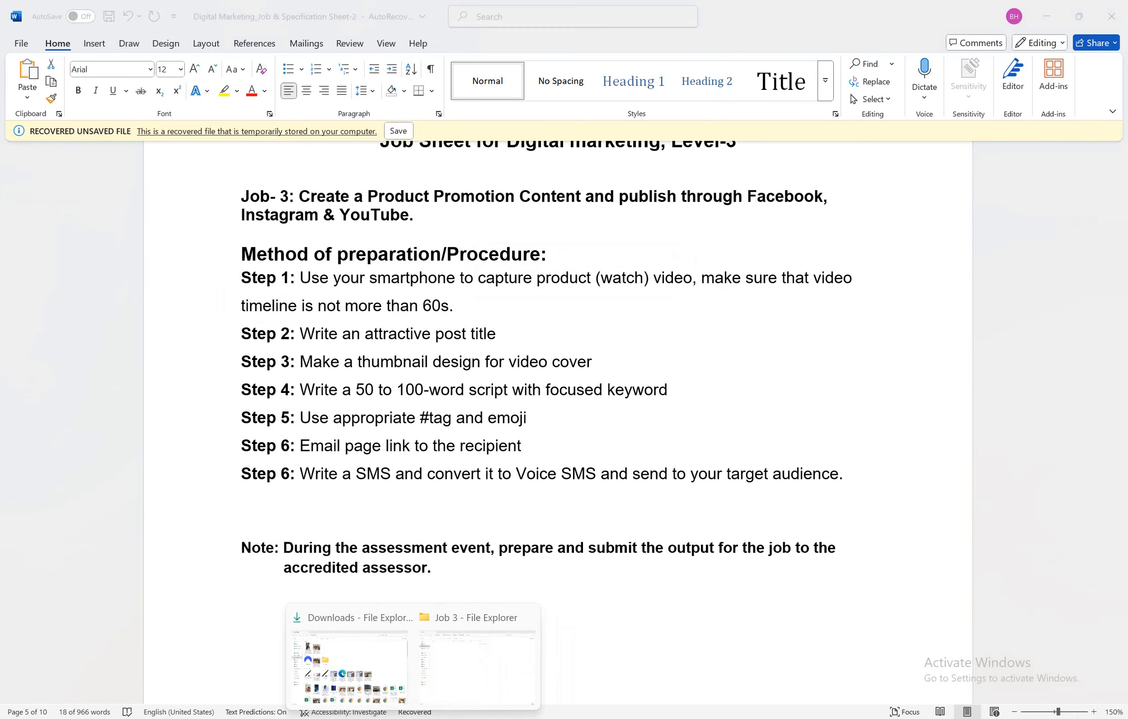
Copy the WhatsApp product video from the Downloads folder
left_click(360, 669)
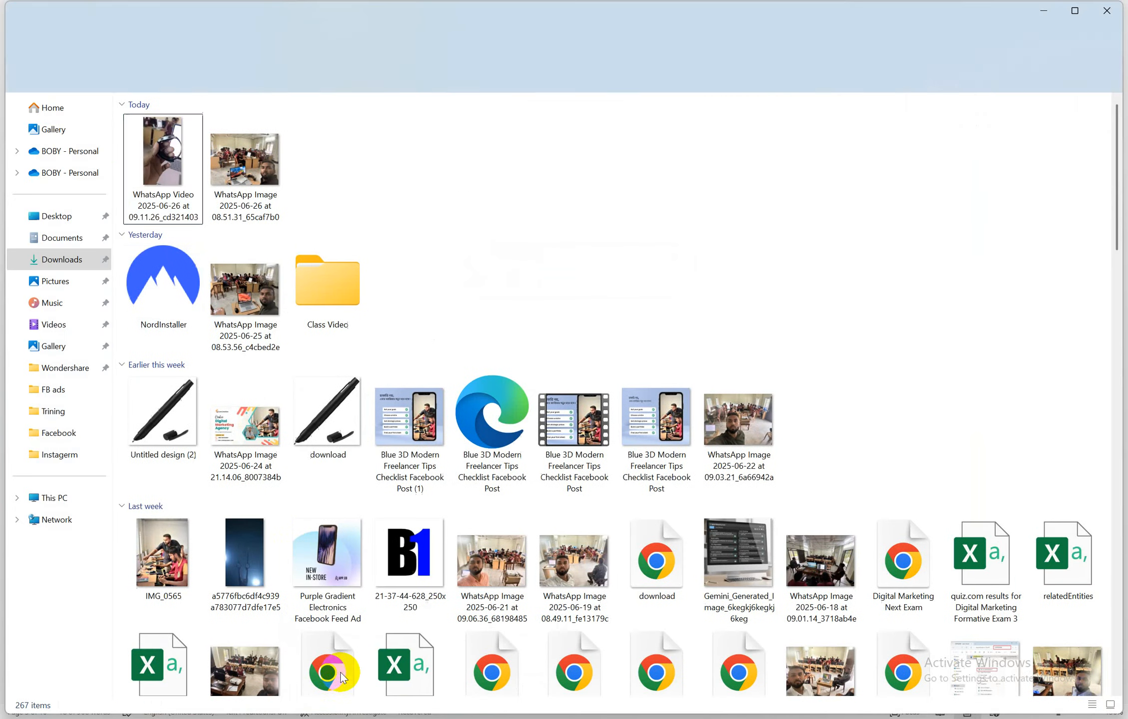
left_click(156, 145)
right_click(157, 145)
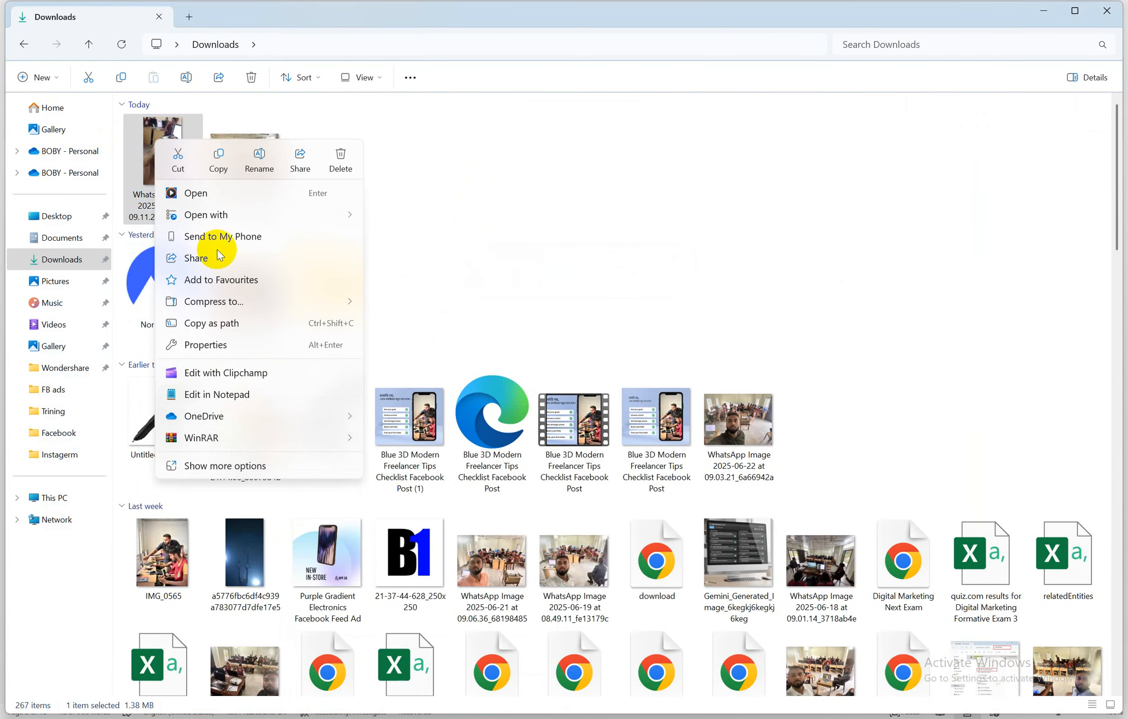
left_click(220, 158)
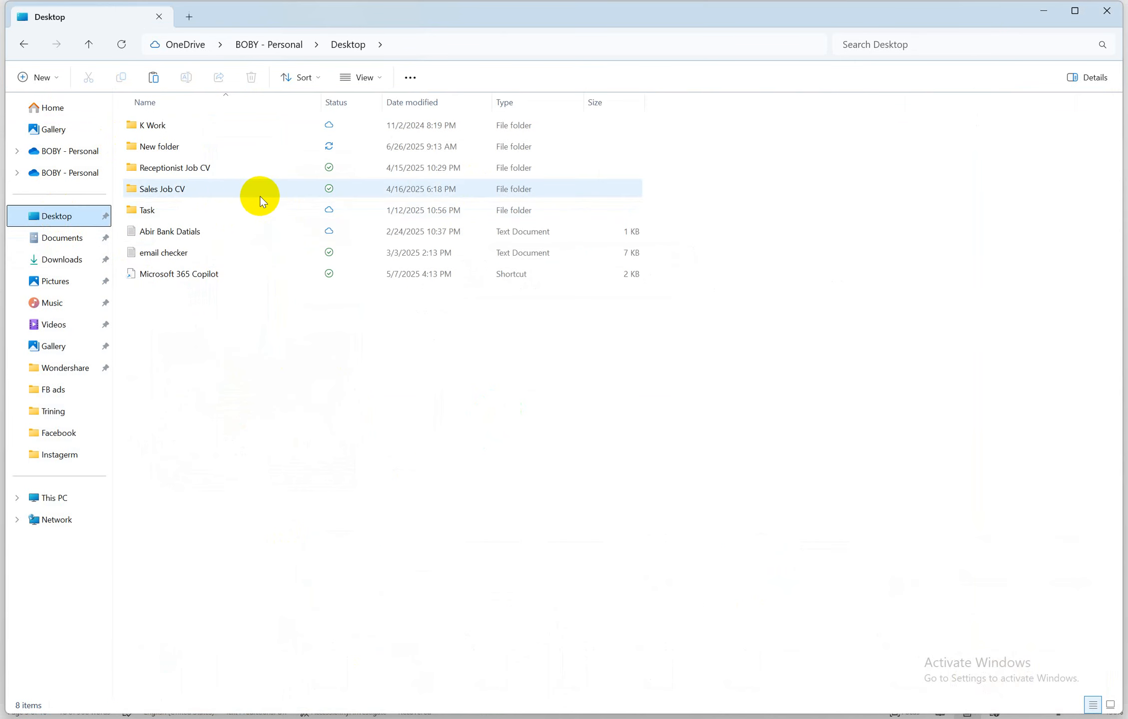
Paste the video into Desktop > New folder > Job 3
left_click(182, 149)
double_click(182, 148)
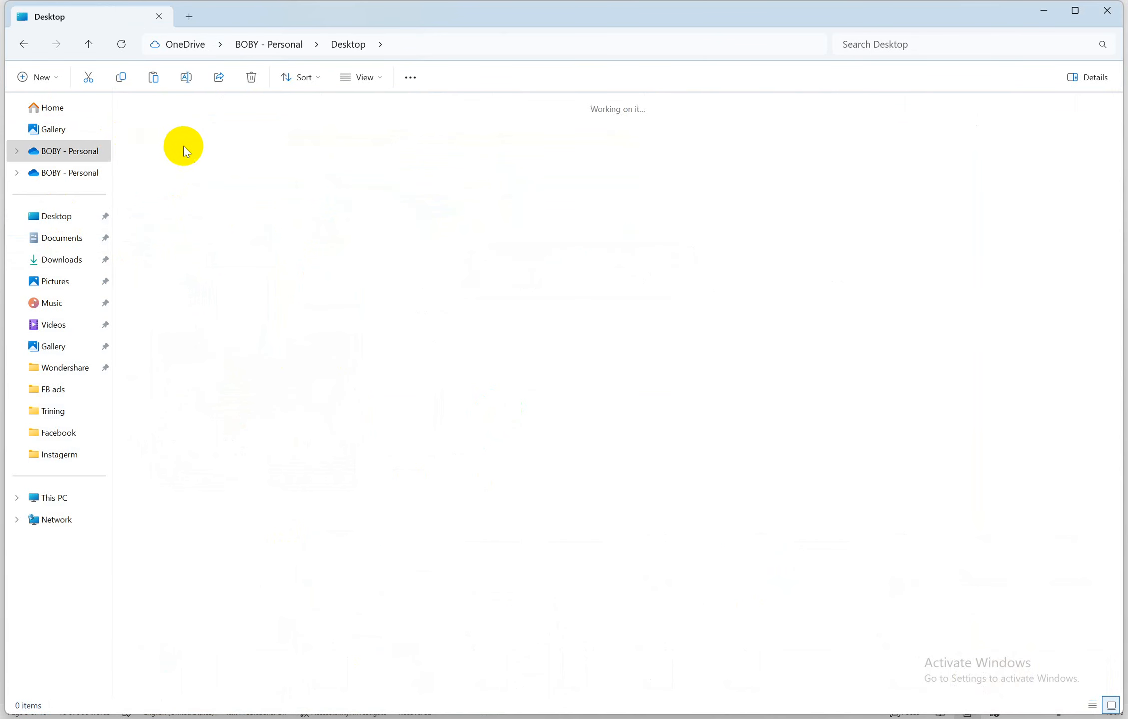
left_click(248, 143)
double_click(247, 143)
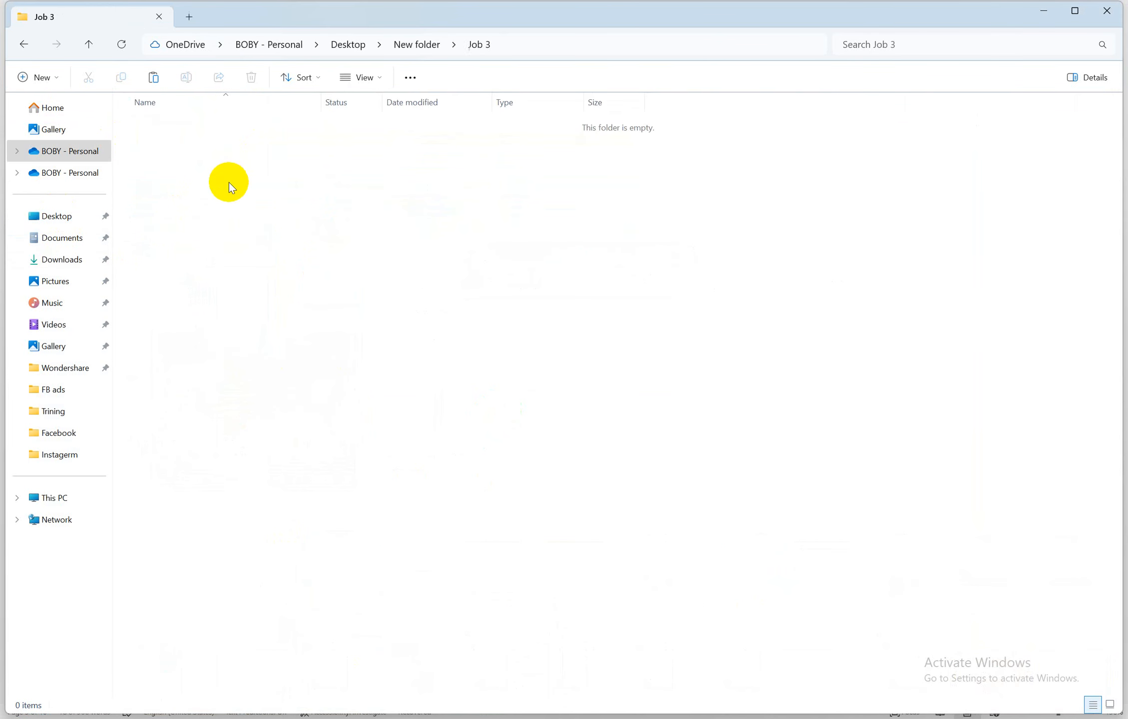
right_click(229, 182)
left_click(253, 198)
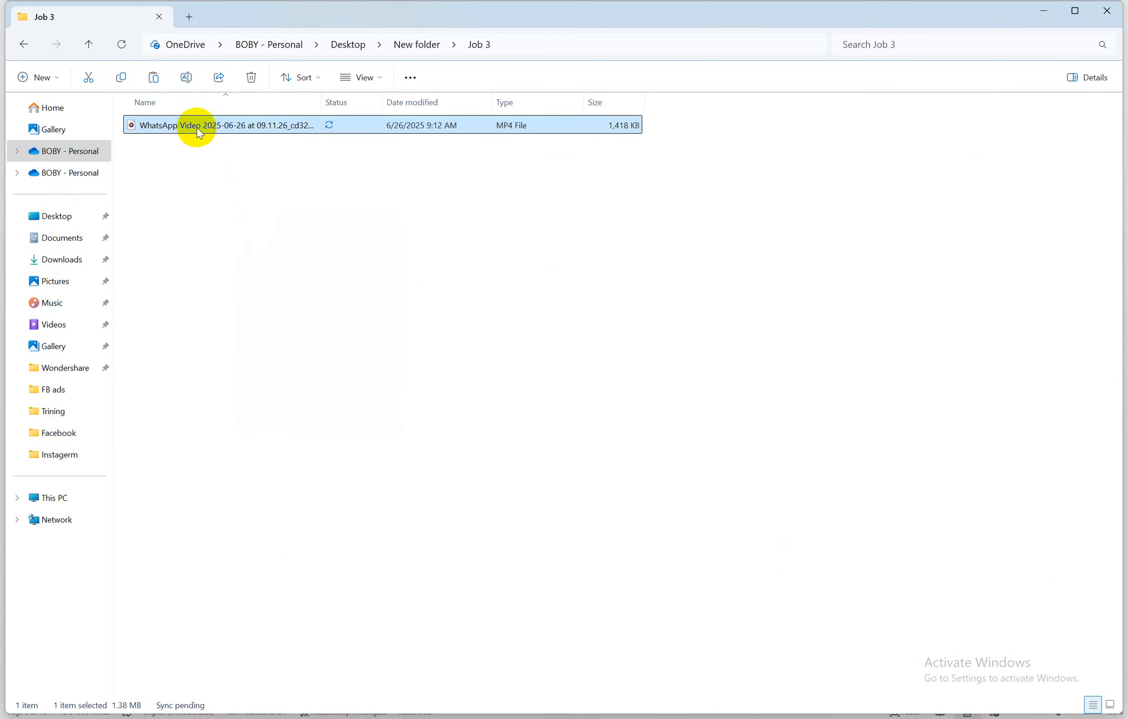
Rename the pasted video file to '1'
right_click(196, 129)
left_click(259, 481)
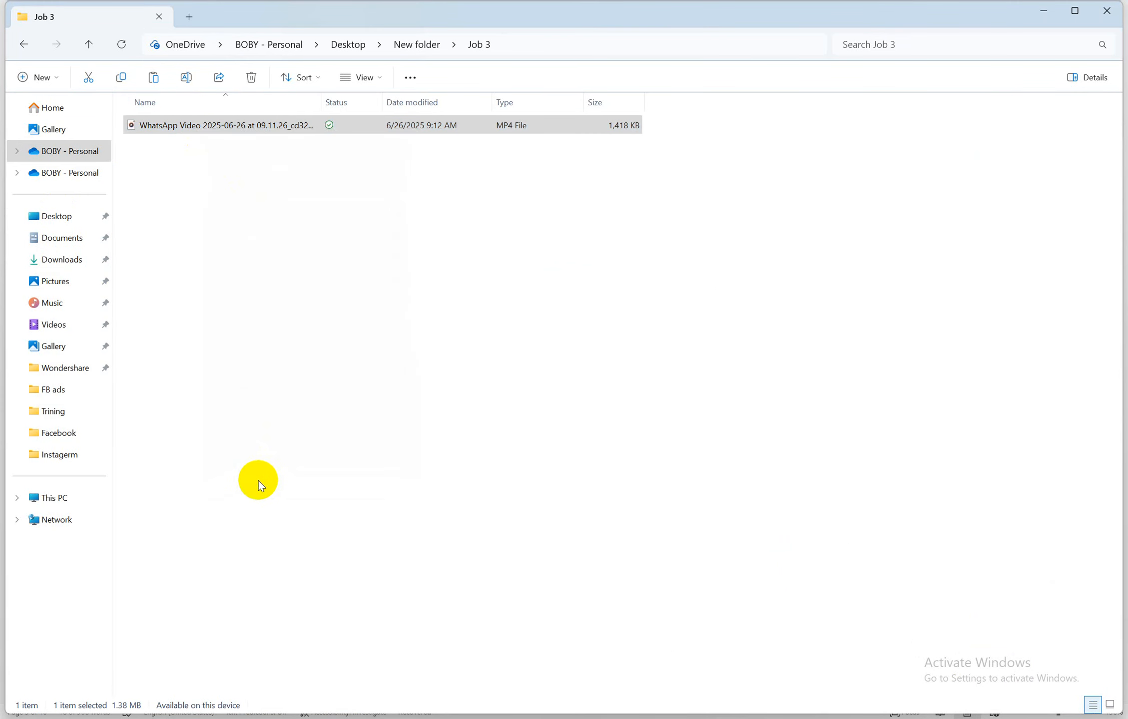
left_click(252, 555)
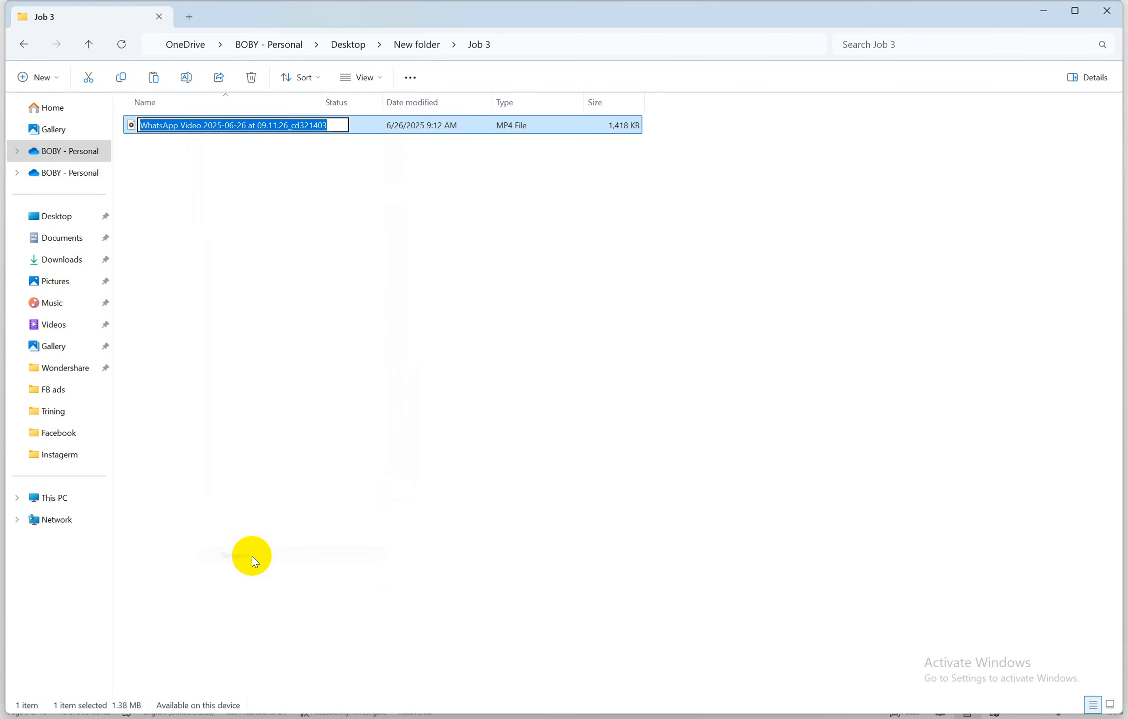
type("1")
left_click(264, 371)
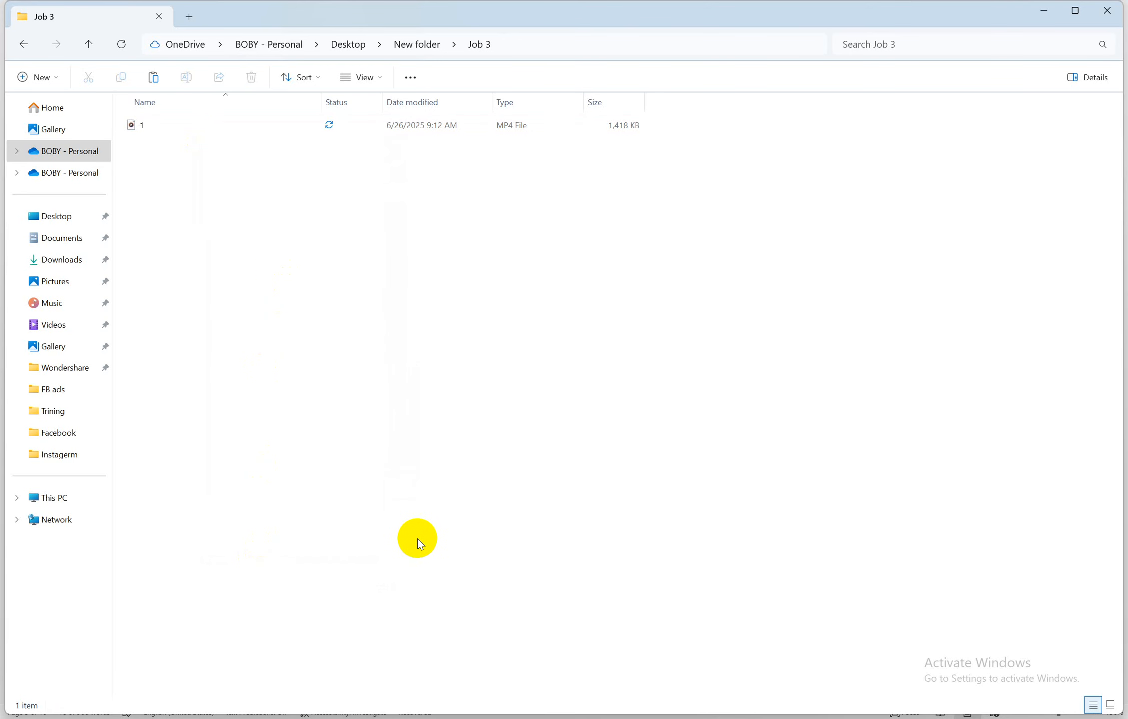
mouse_move(502, 717)
left_click(500, 664)
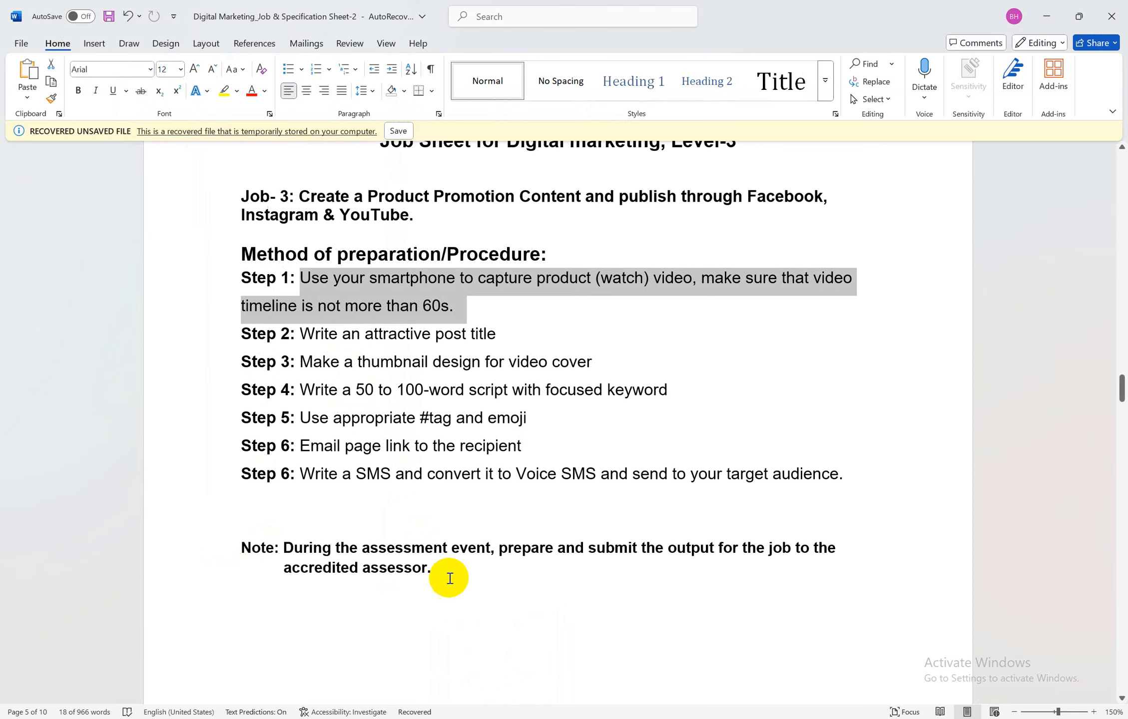
Select the Step 1 and Step 2 instructions to review the post-title task
left_click(345, 342)
left_click_drag(301, 332, 496, 331)
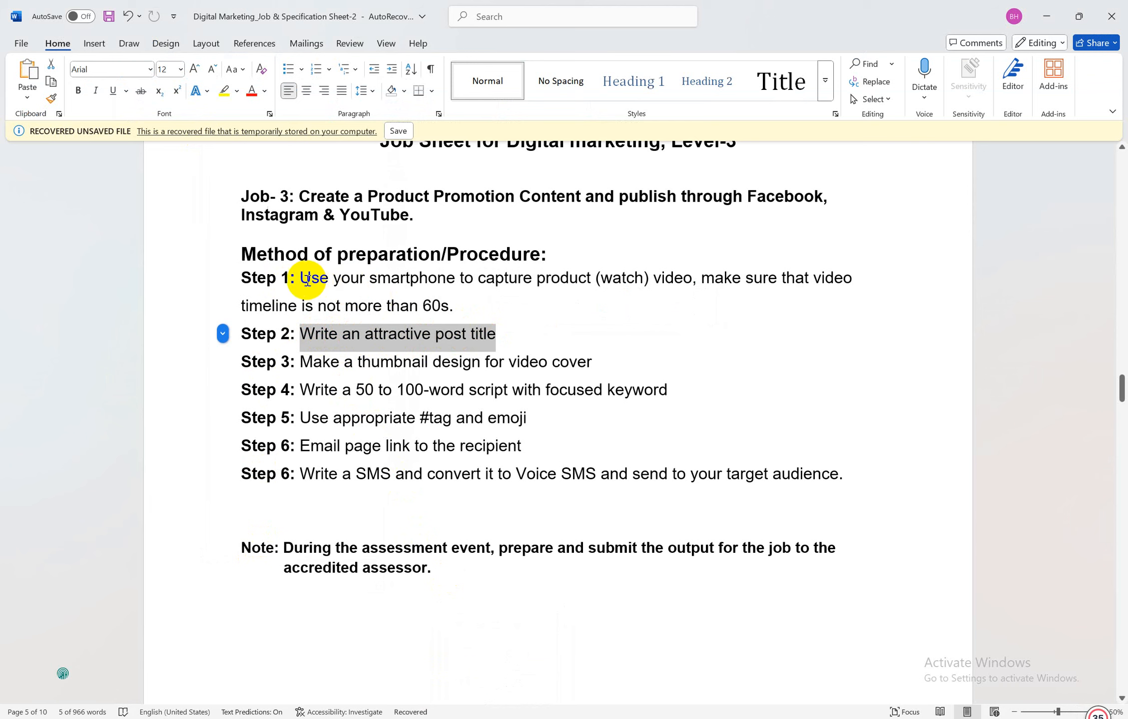
left_click_drag(302, 272, 461, 299)
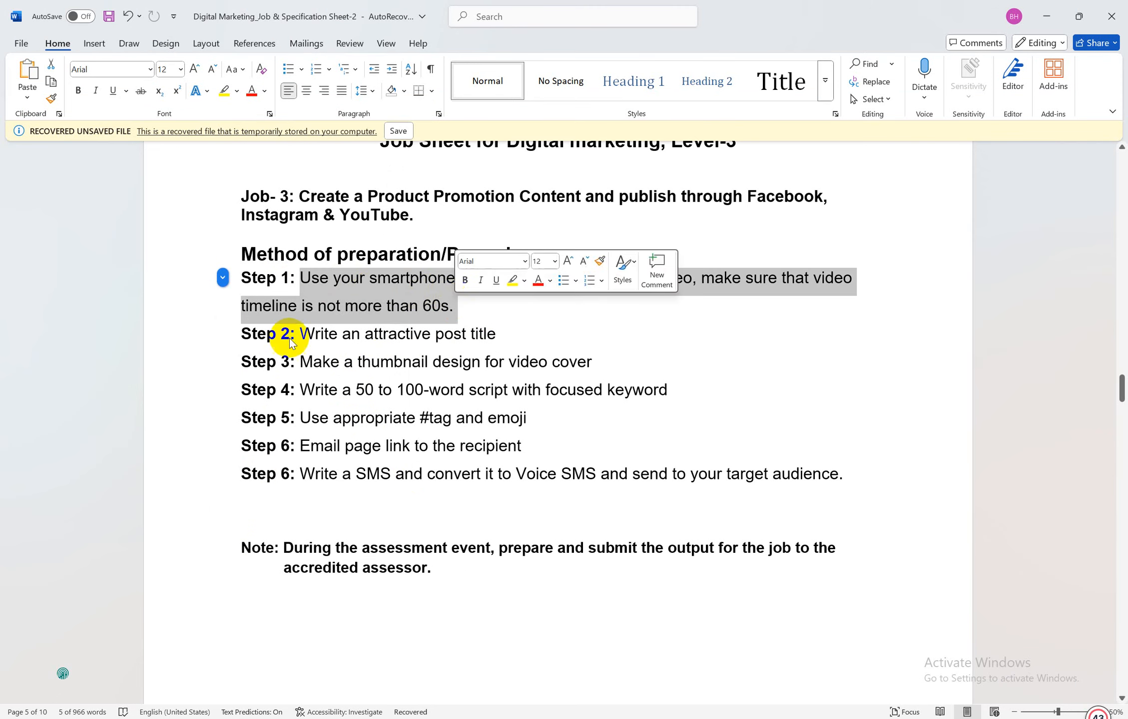
left_click_drag(301, 334, 494, 334)
key("ctrl+c")
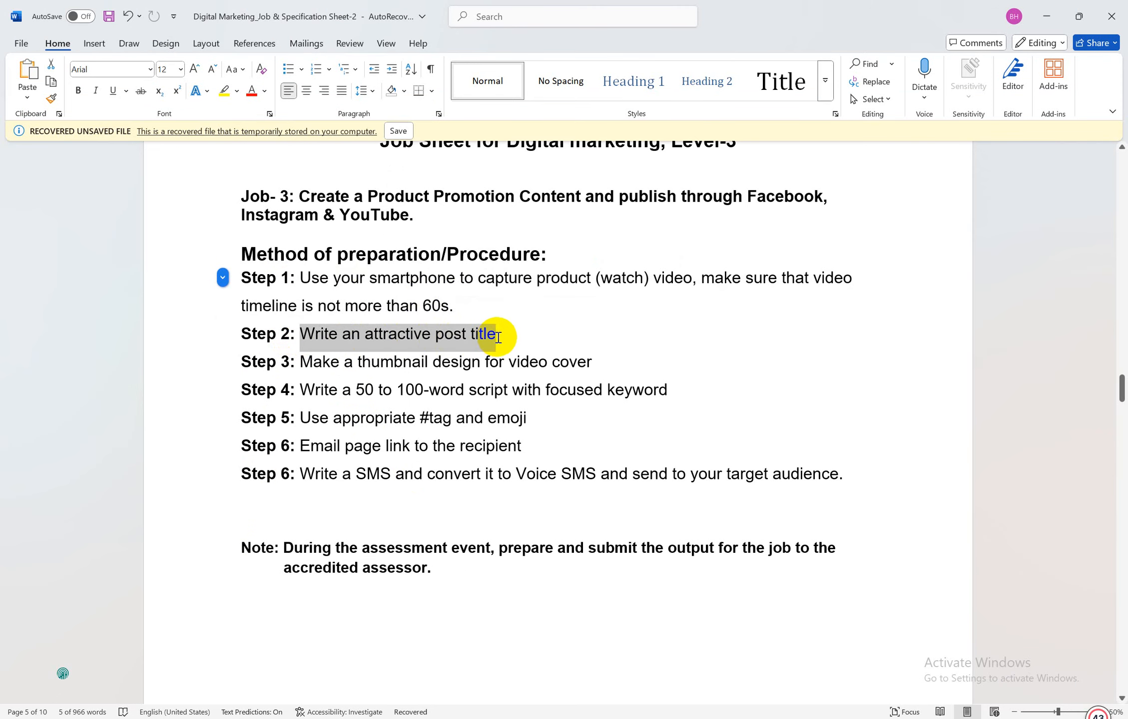
left_click(456, 336)
Bring Chrome forward on its blank new tab and focus the address bar
mouse_move(493, 716)
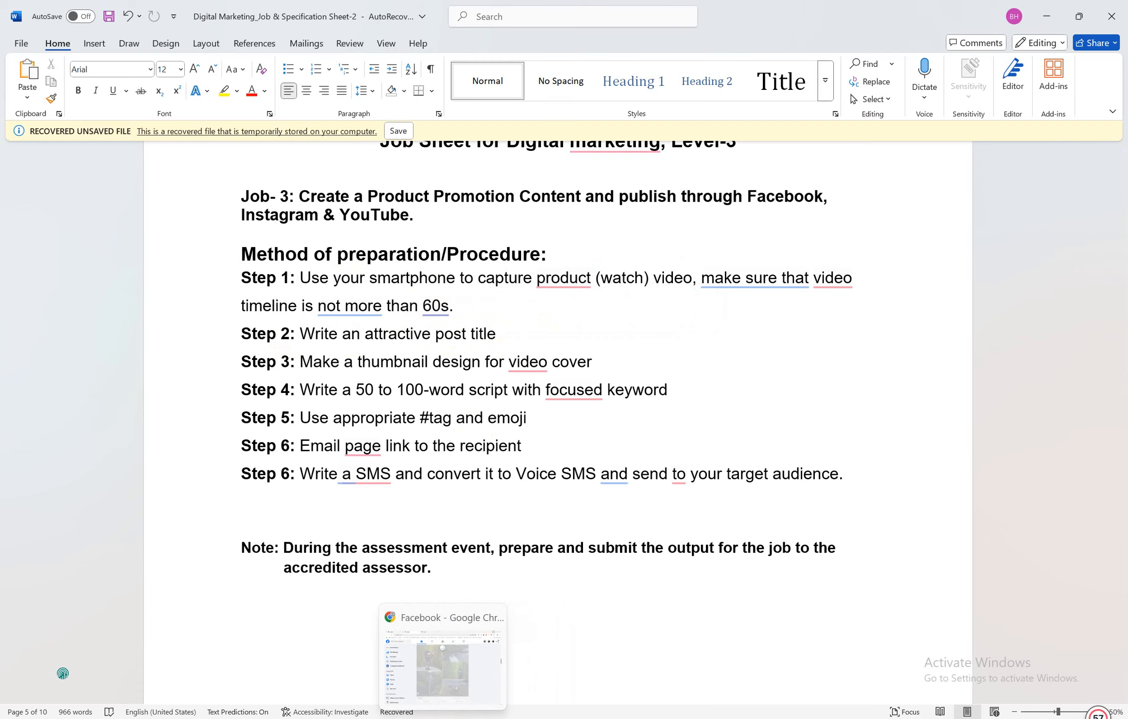
left_click(443, 717)
left_click(403, 11)
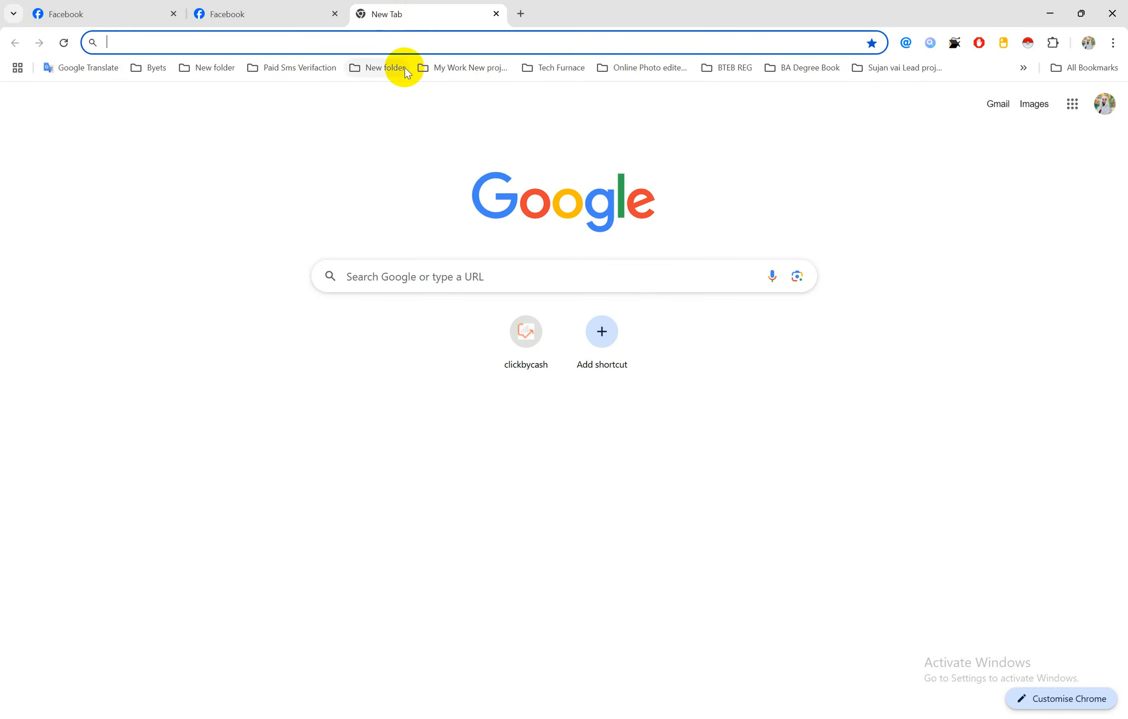
left_click(398, 36)
Open ChatGPT and Gemini in separate Chrome tabs, ending on ChatGPT
type("chatgpt.com")
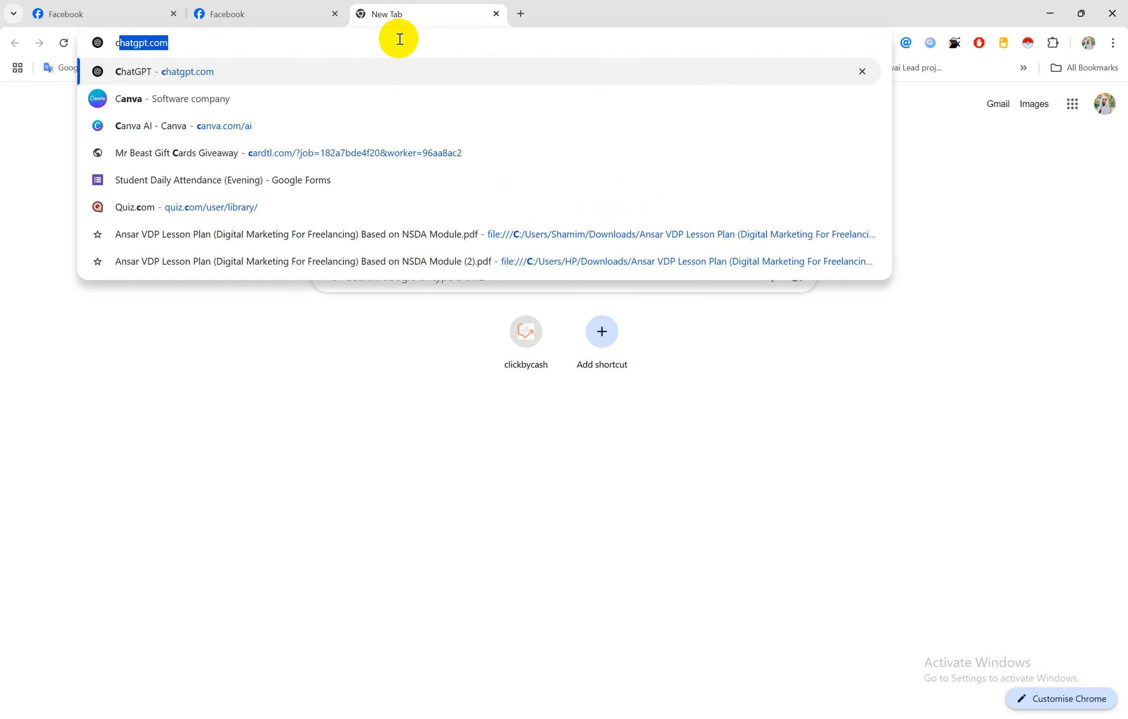
key("Return")
left_click(521, 15)
type("g")
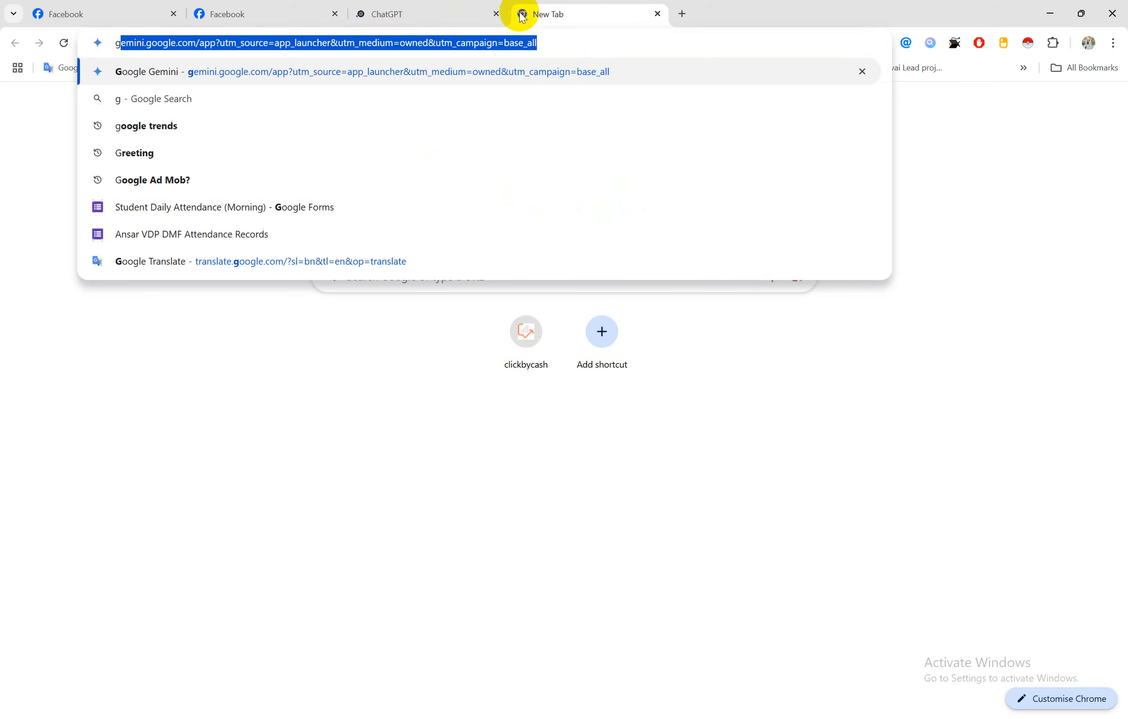
key("Return")
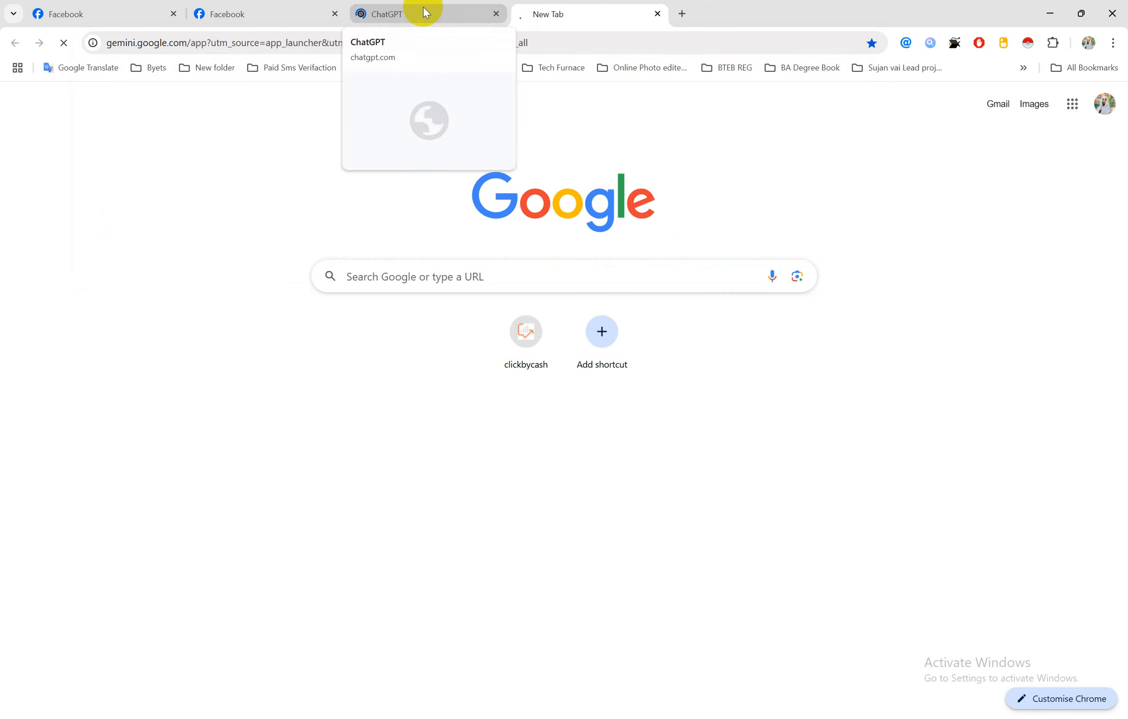
left_click(466, 9)
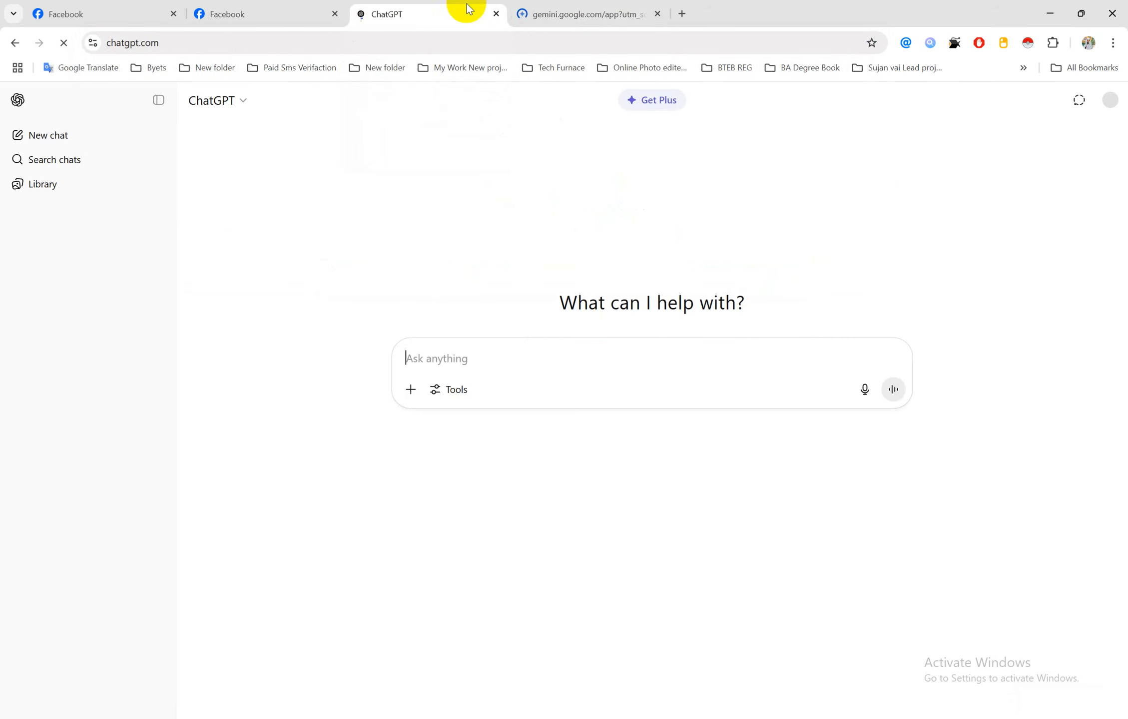
left_click(594, 17)
left_click(423, 9)
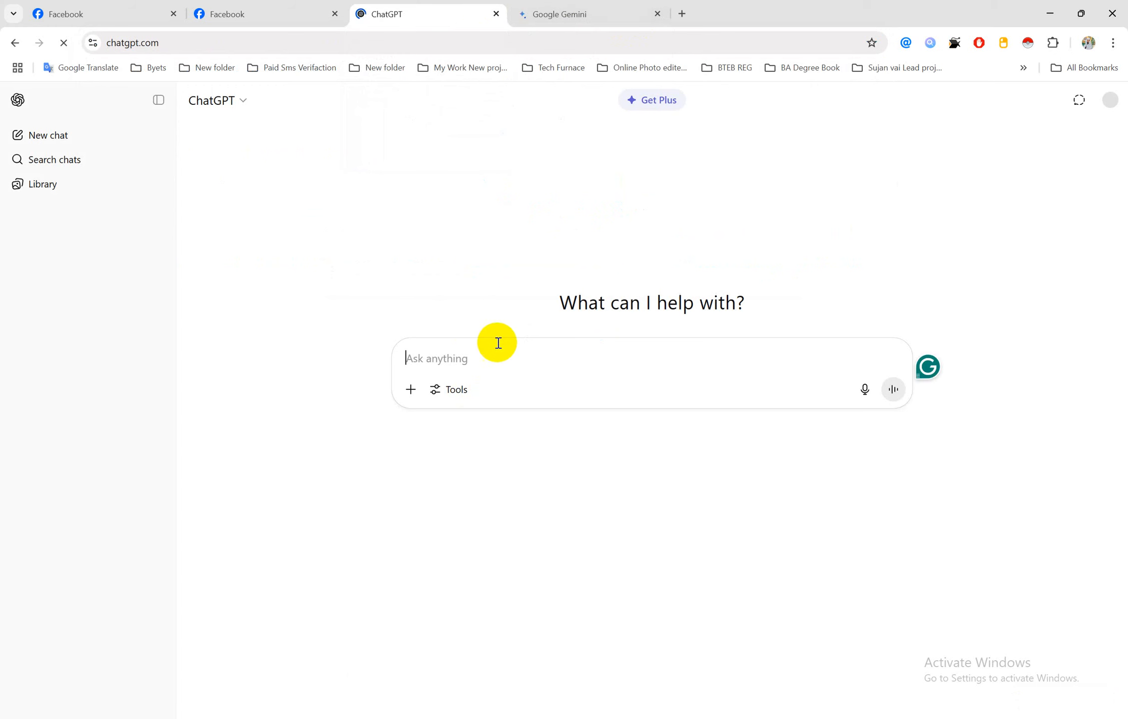
Copy Step 2's text 'Write an attractive post title' from the job sheet
left_click(490, 346)
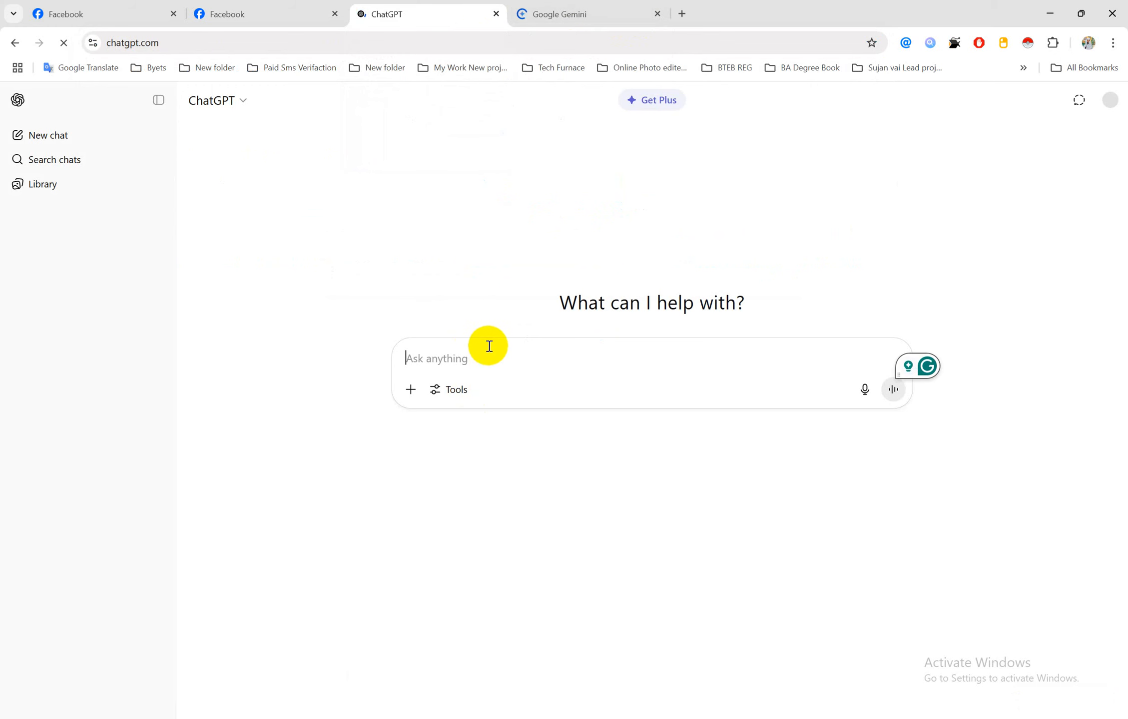
type("can give me")
left_click(521, 718)
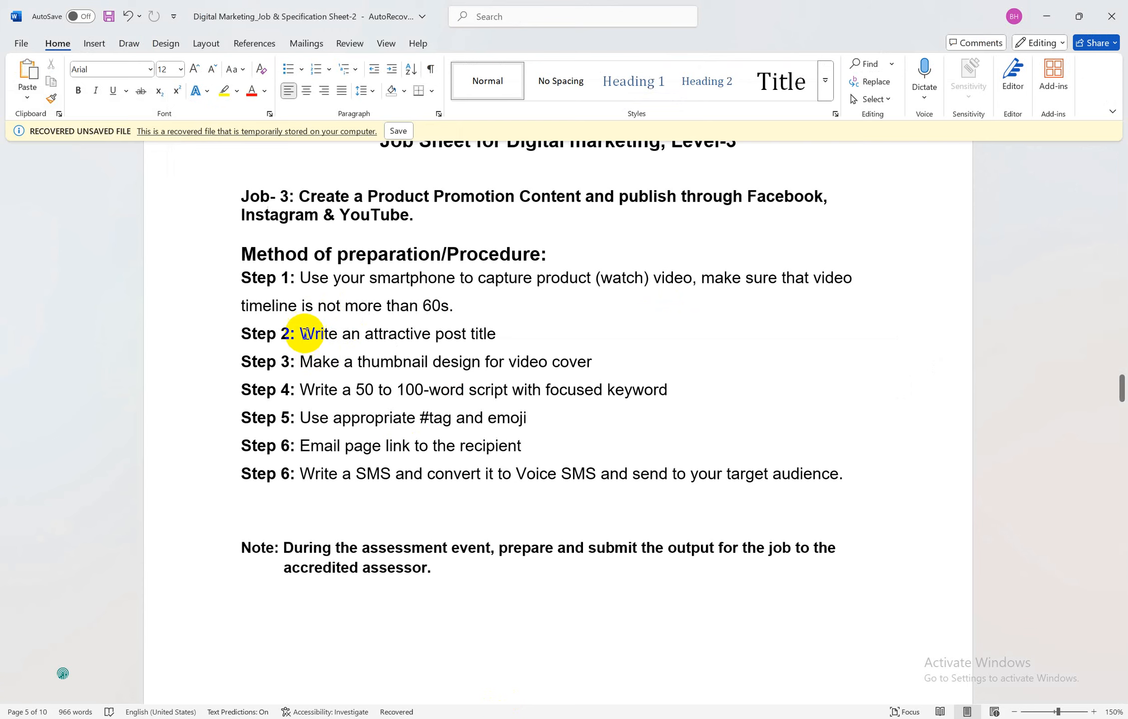
left_click_drag(304, 338, 364, 356)
key("alt+Tab")
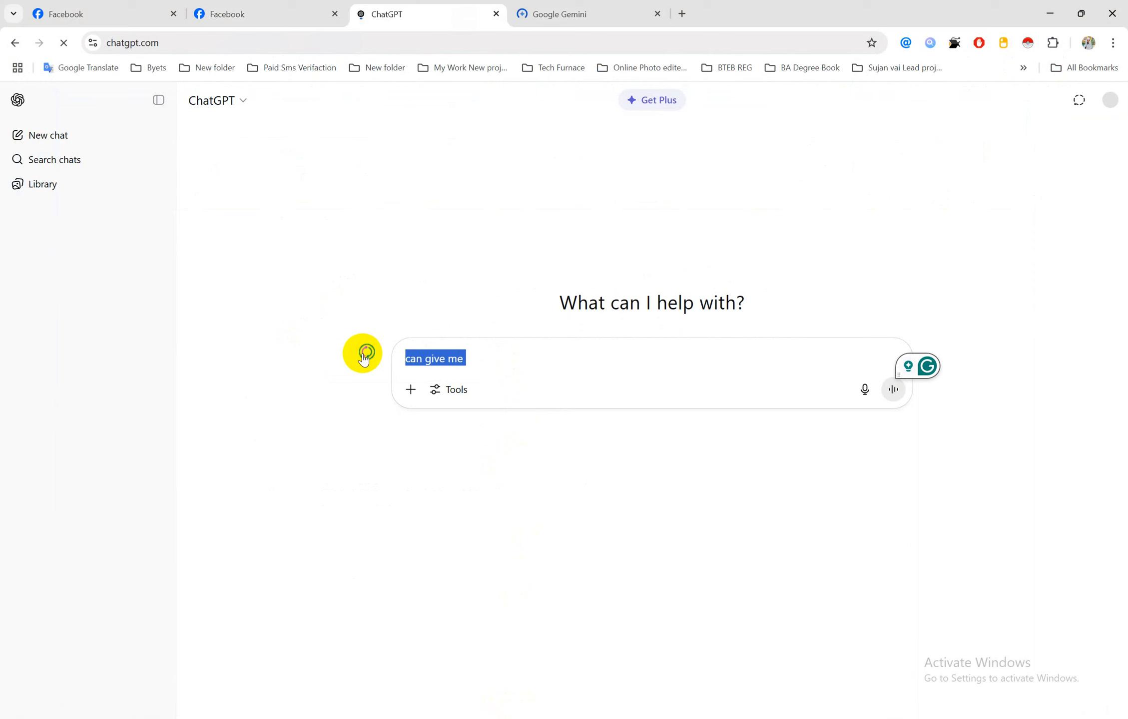
Send ChatGPT the prompt 'Write an attractive post title. (watch)'
key("ctrl+v")
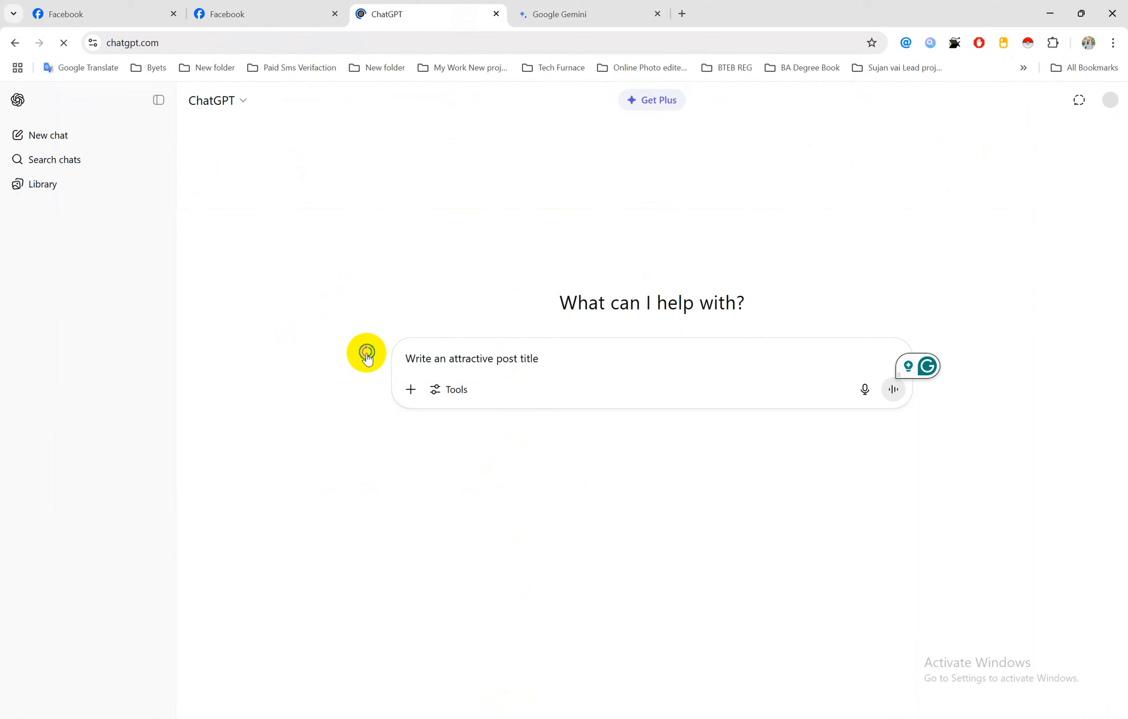
type(". ( w")
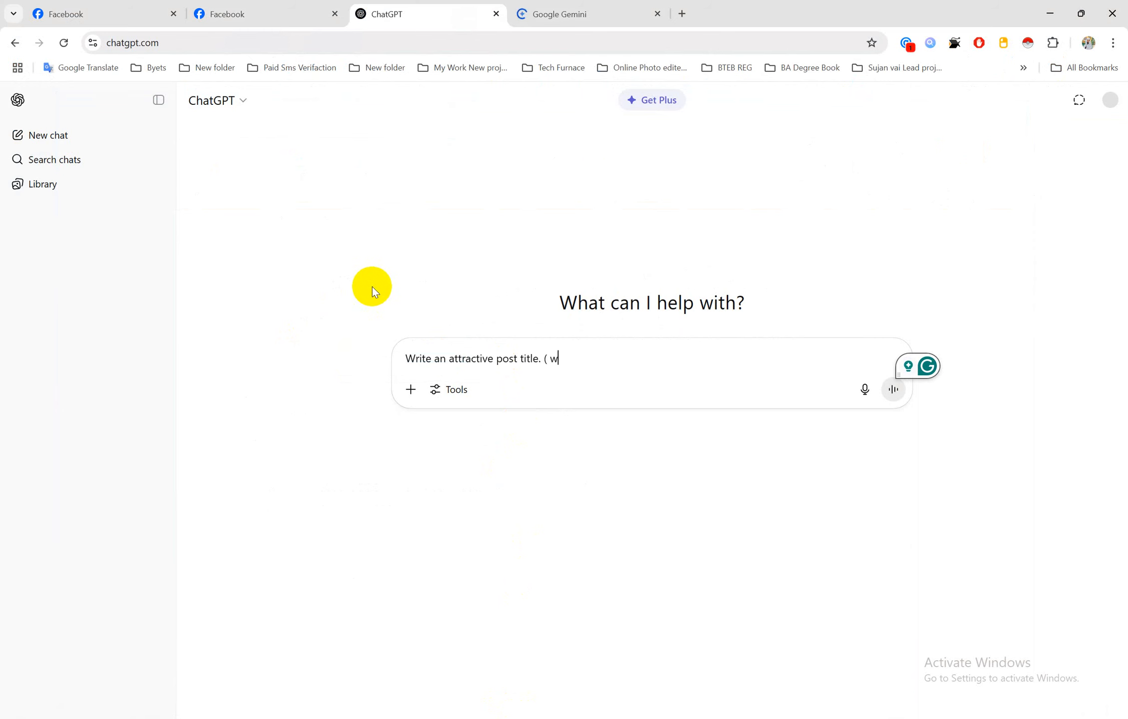
key("Home")
type("atch)")
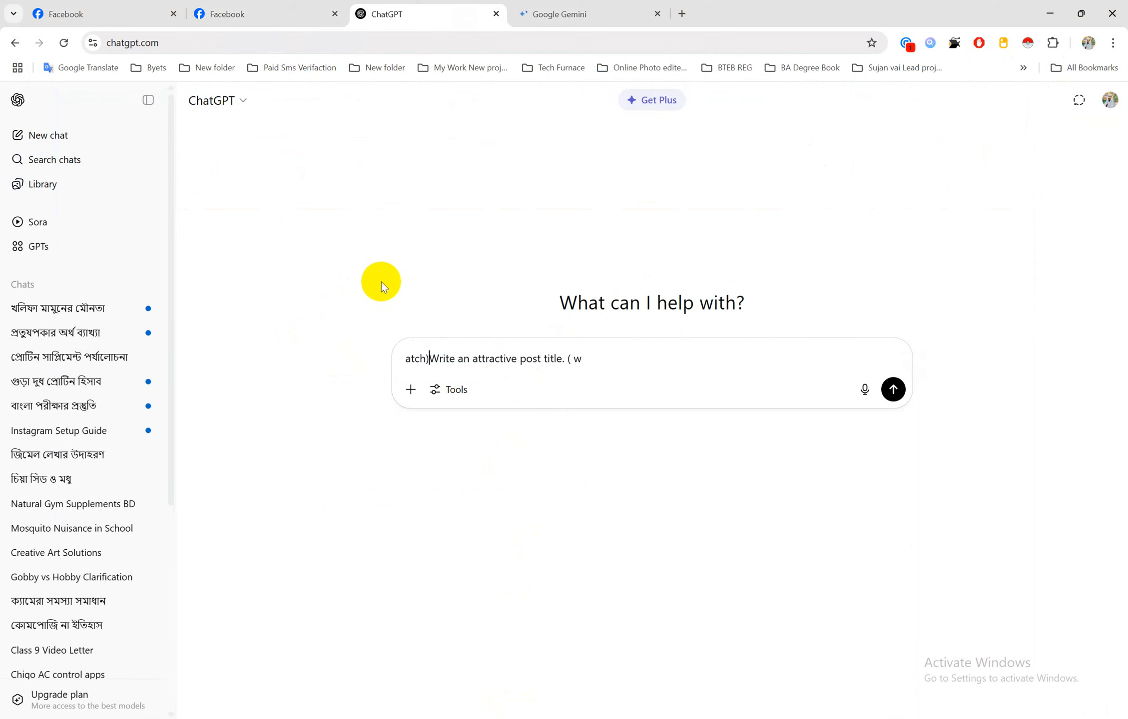
key("BackSpace")
key("BackSpace")
key("BackSpace")
key("BackSpace")
key("BackSpace")
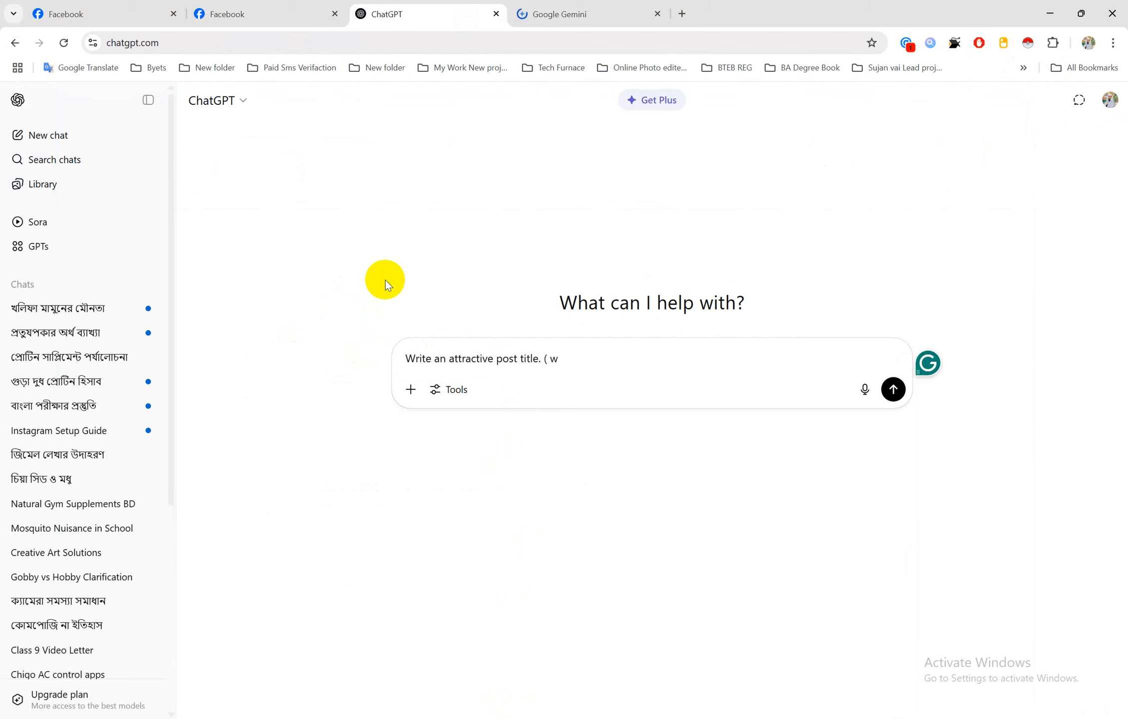
key("Right")
key("Right")
key("Right")
key("Right")
key("Right")
key("Right")
key("Right")
key("Right")
key("Right")
key("Right")
key("Right")
key("Right")
key("Right")
key("Right")
key("Right")
key("Right")
key("Right")
key("Right")
key("Right")
key("Right")
type("atch)")
key("Return")
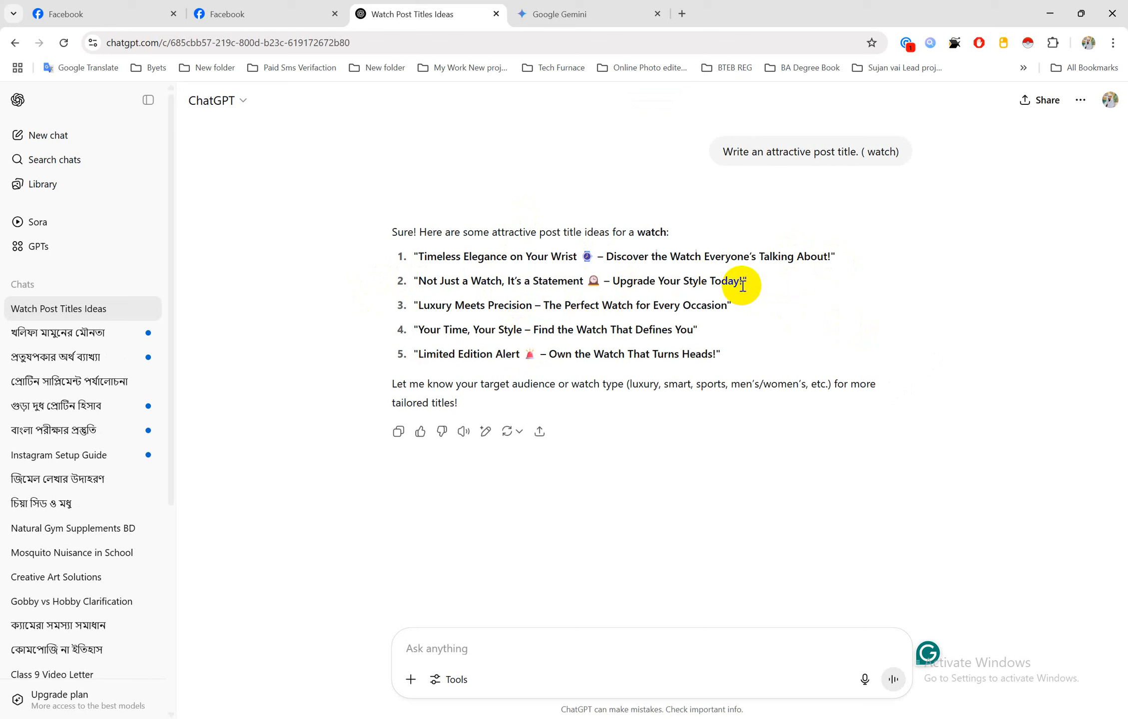
Copy the second suggested title, 'Not Just a Watch, It's a Statement'
left_click_drag(744, 282, 432, 286)
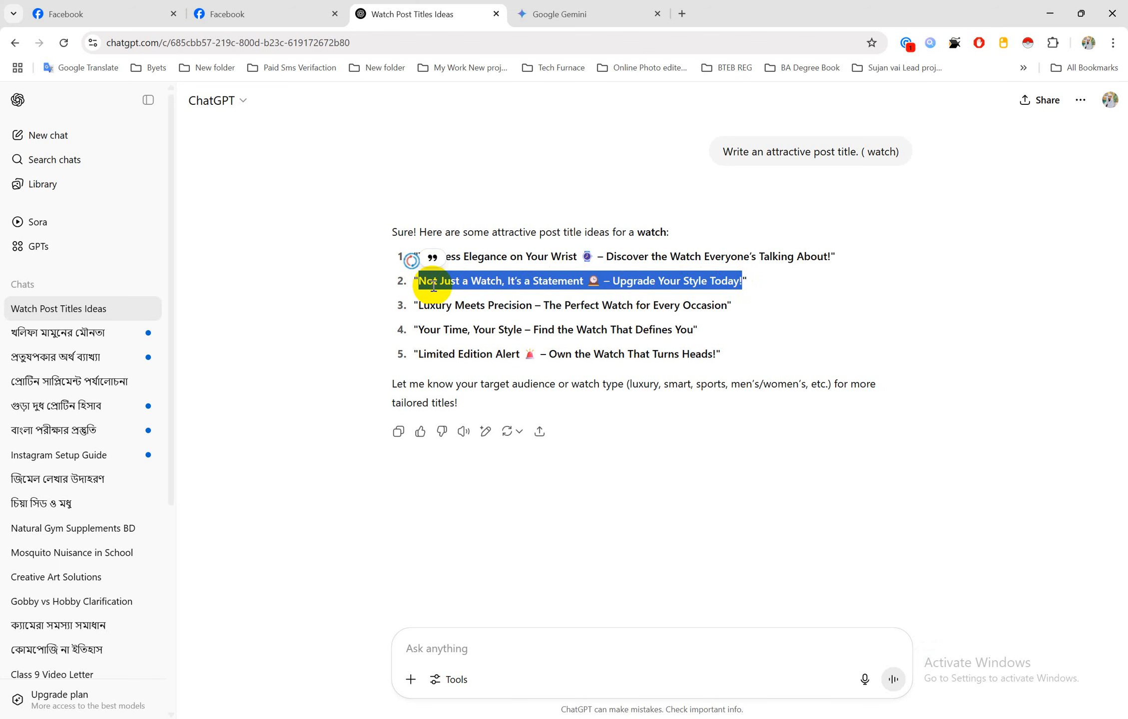
left_click(546, 279)
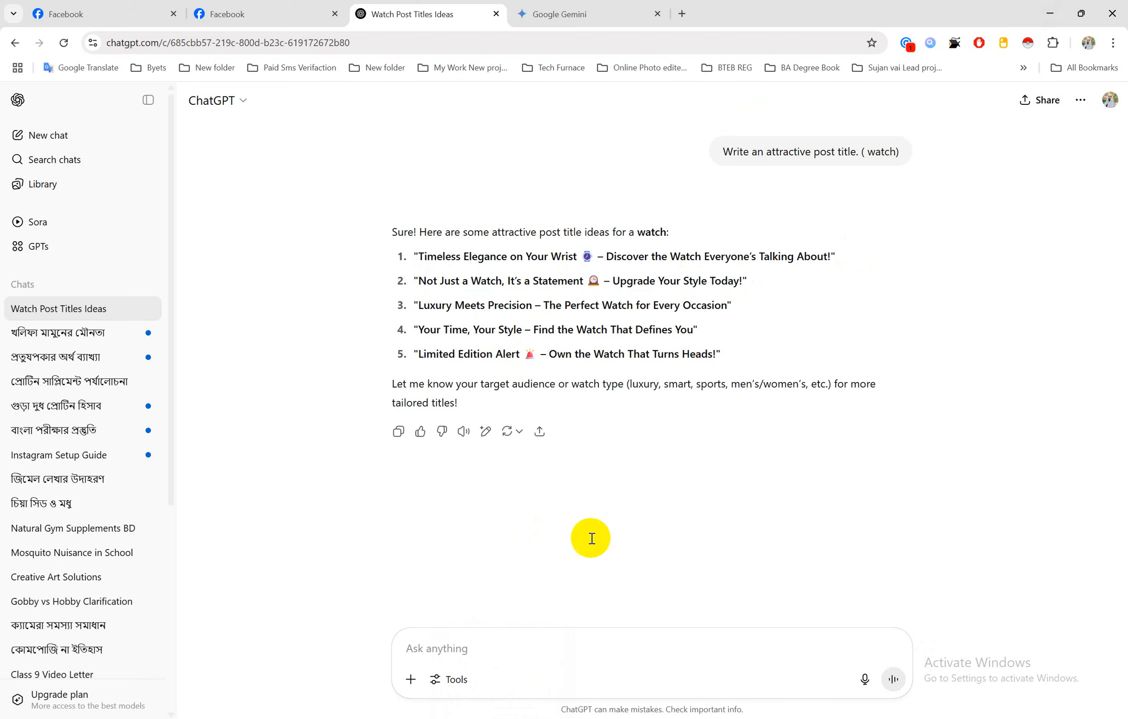
left_click(502, 718)
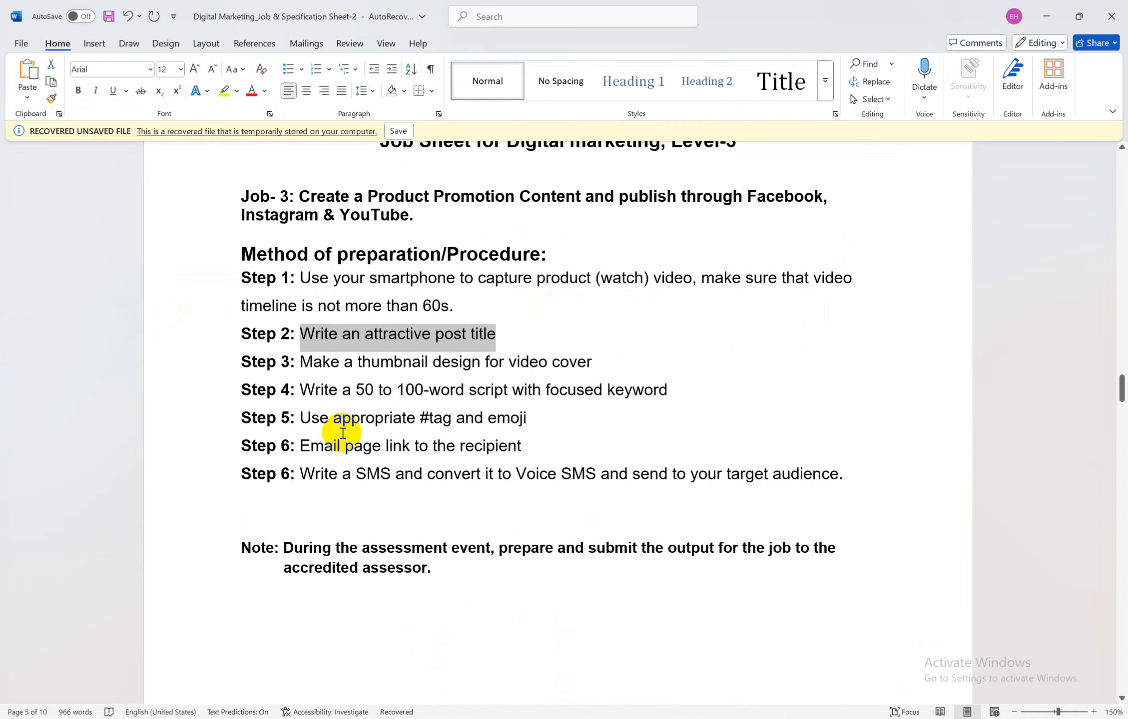
left_click(1048, 17)
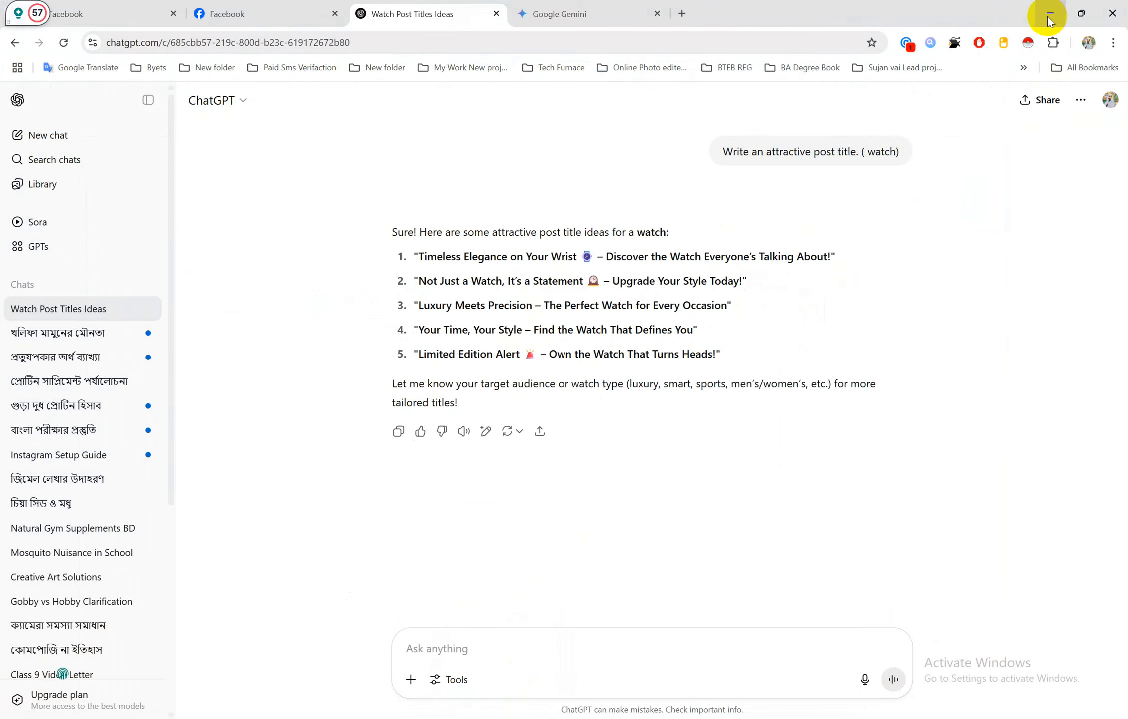
Add a new Microsoft Word Document named '2' in Job 3 and open it
left_click(1050, 15)
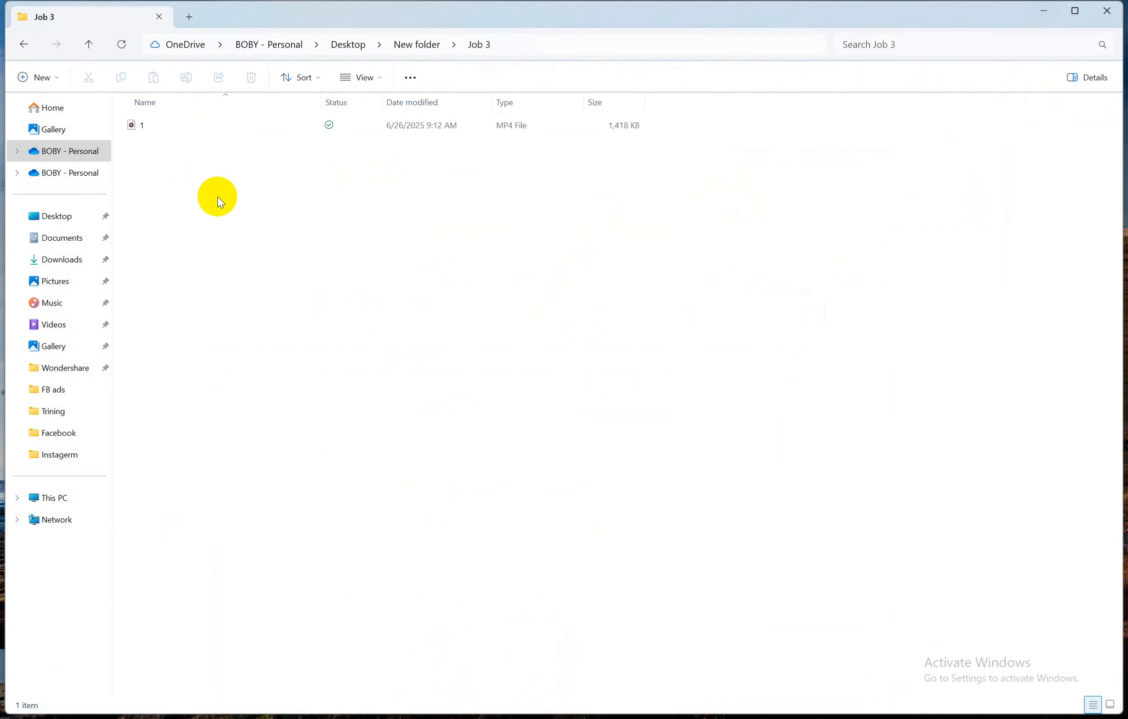
right_click(217, 196)
mouse_move(266, 311)
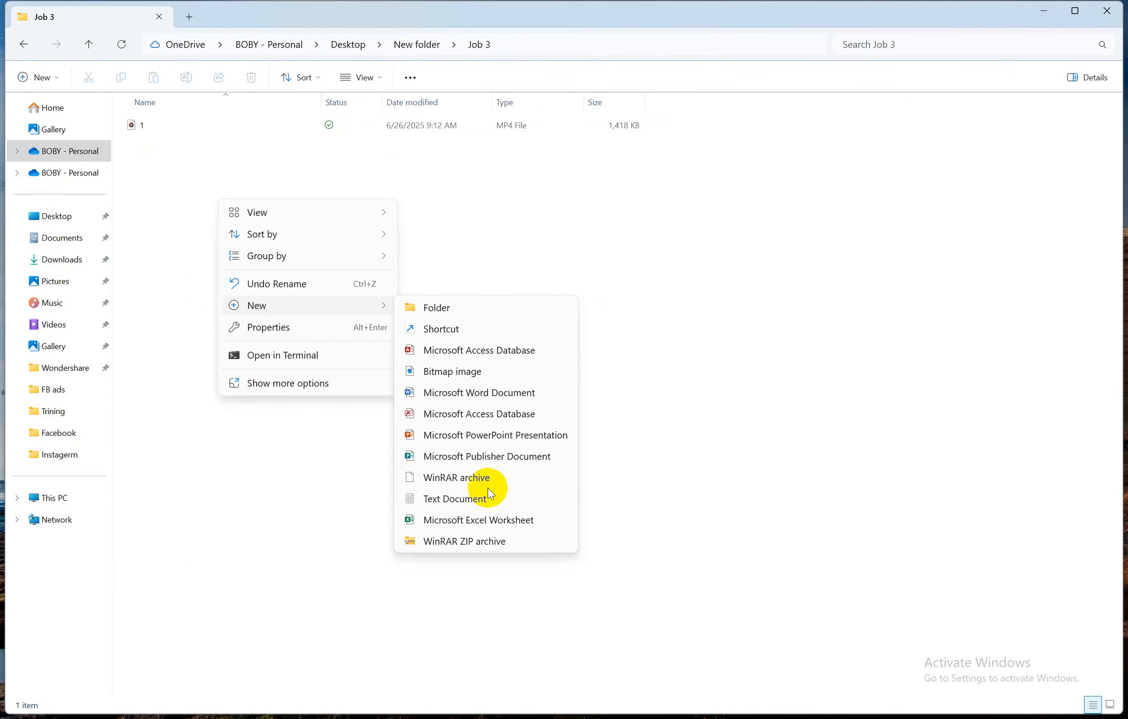
left_click(466, 393)
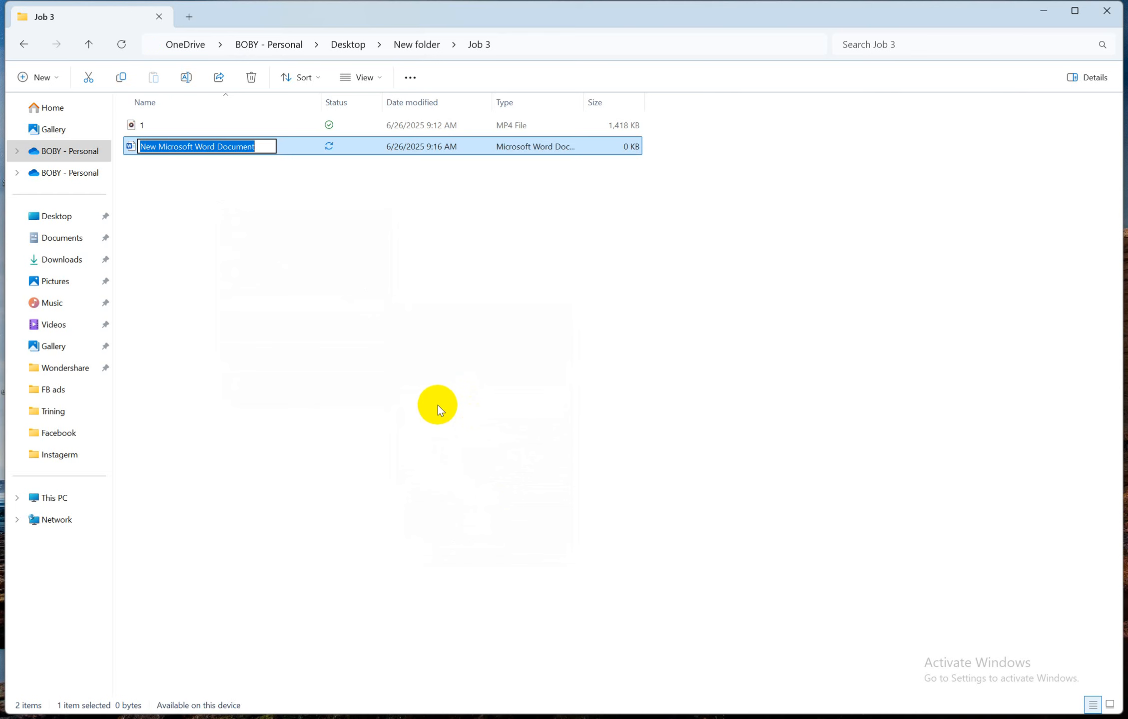
type("2")
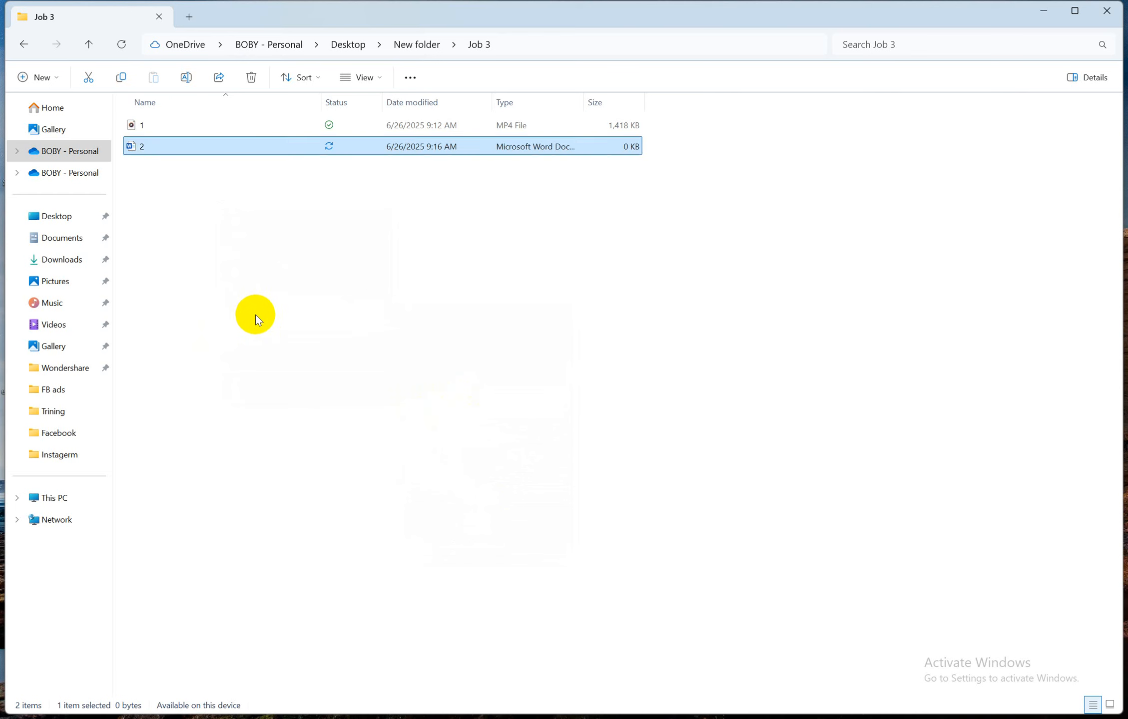
left_click(255, 315)
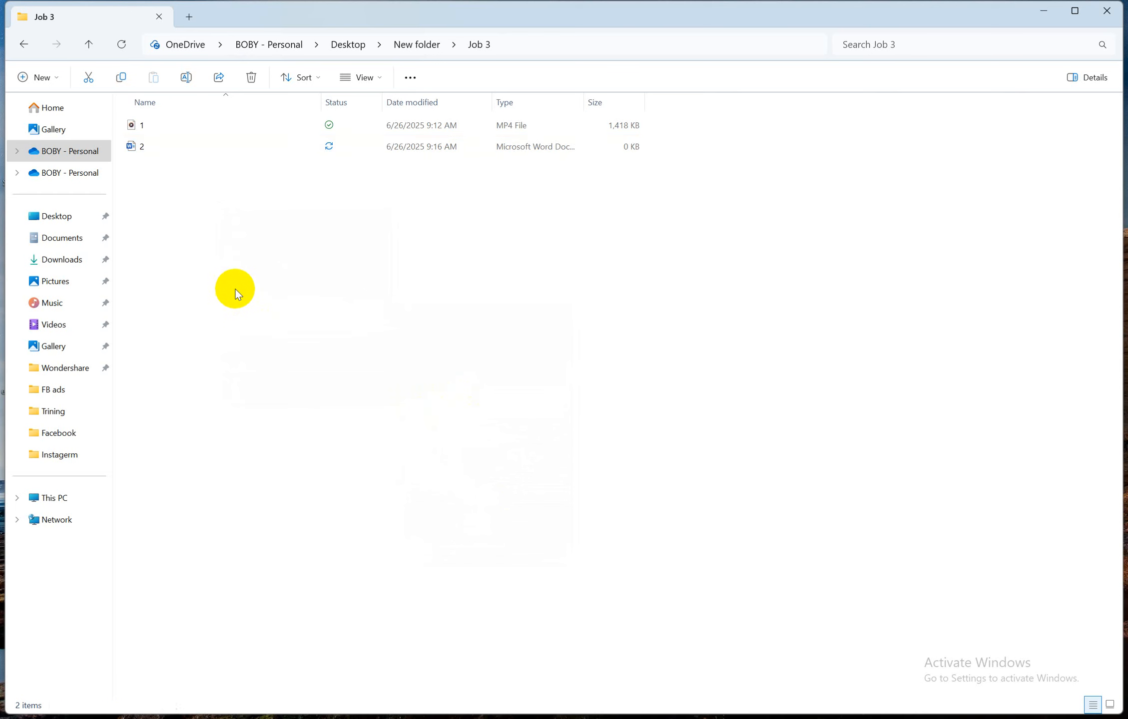
double_click(171, 144)
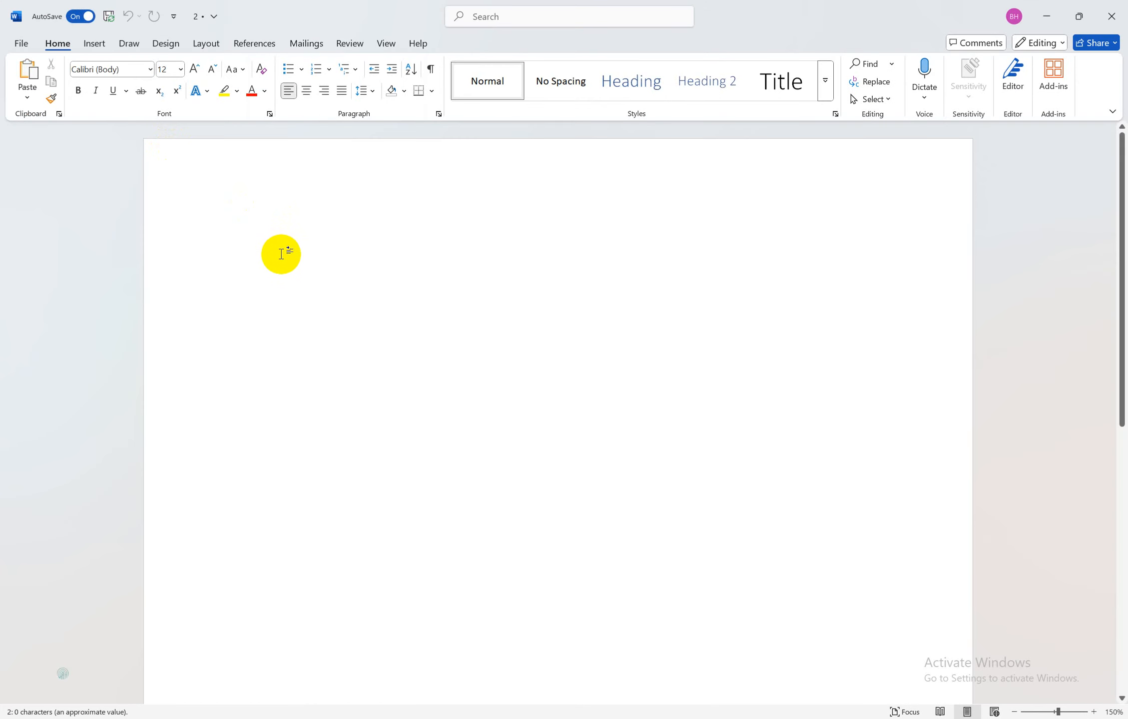
Paste 'Not Just a Watch, It's a Statement' as a bold first line with an empty line below
type("Not Just a Watch, It’s a Statement 🕰 – Upgrade Your Style Today!")
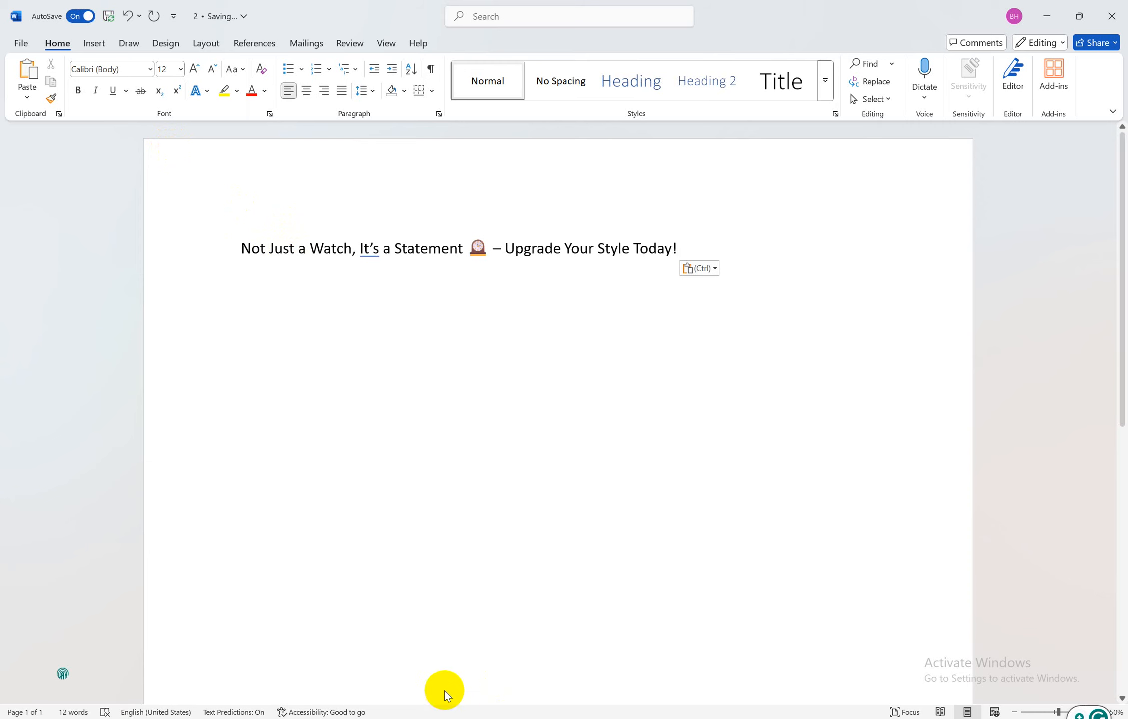
left_click(466, 202)
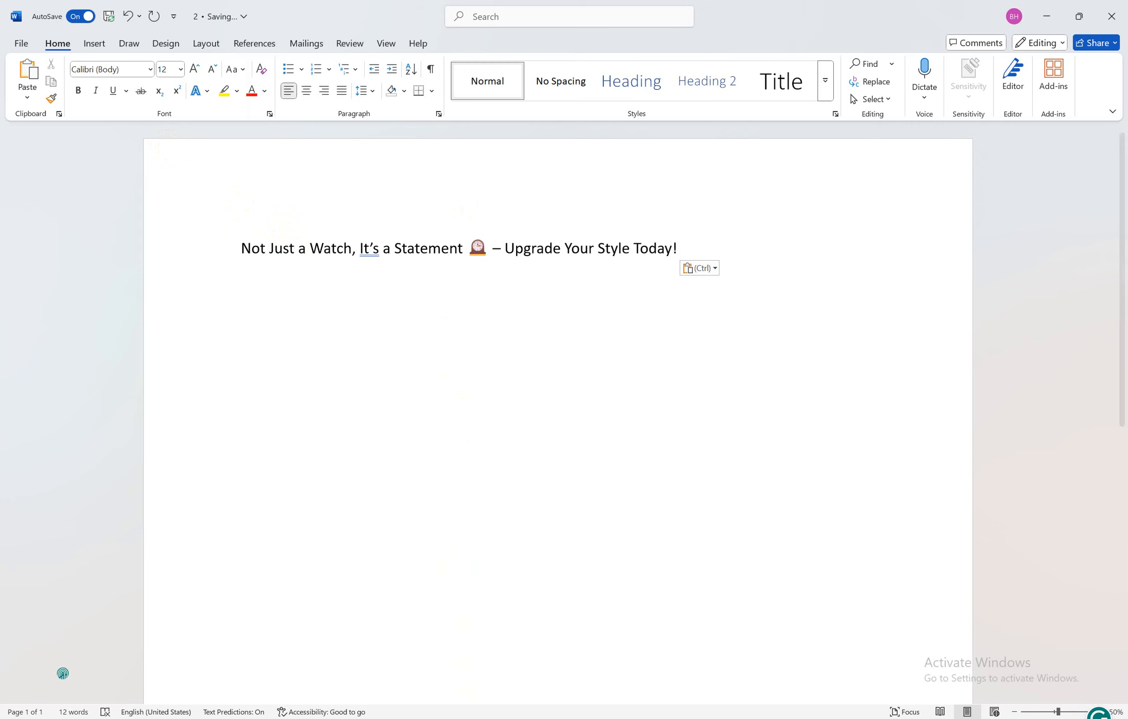
mouse_move(502, 718)
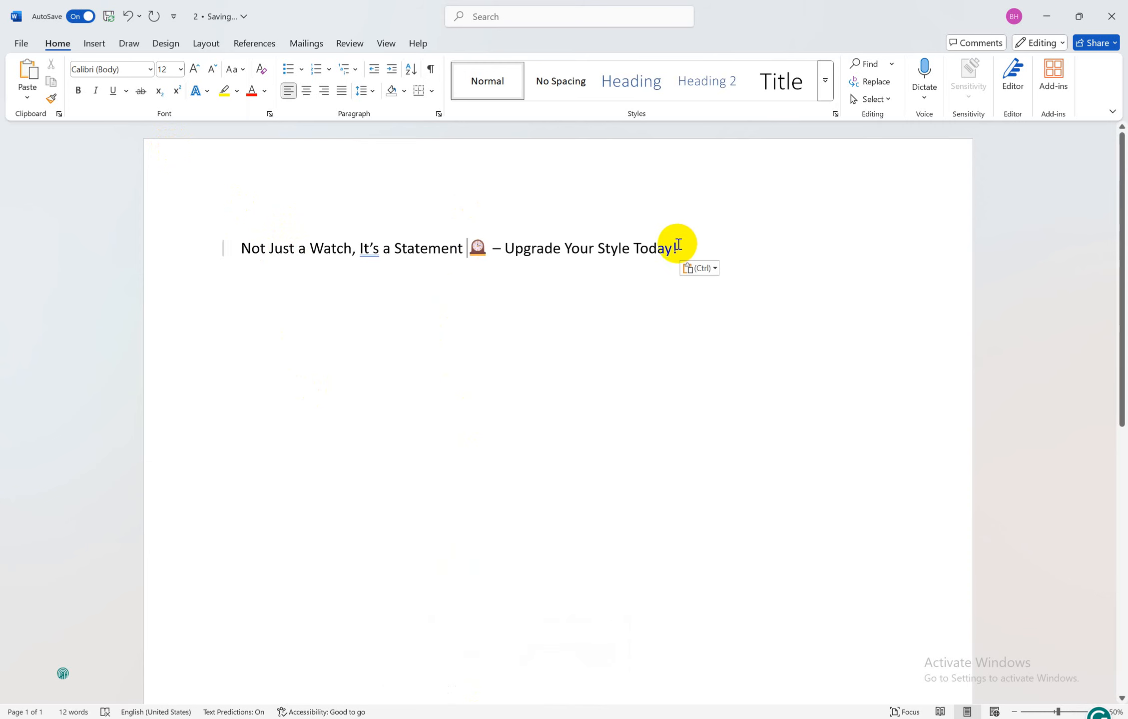
left_click_drag(679, 247, 241, 249)
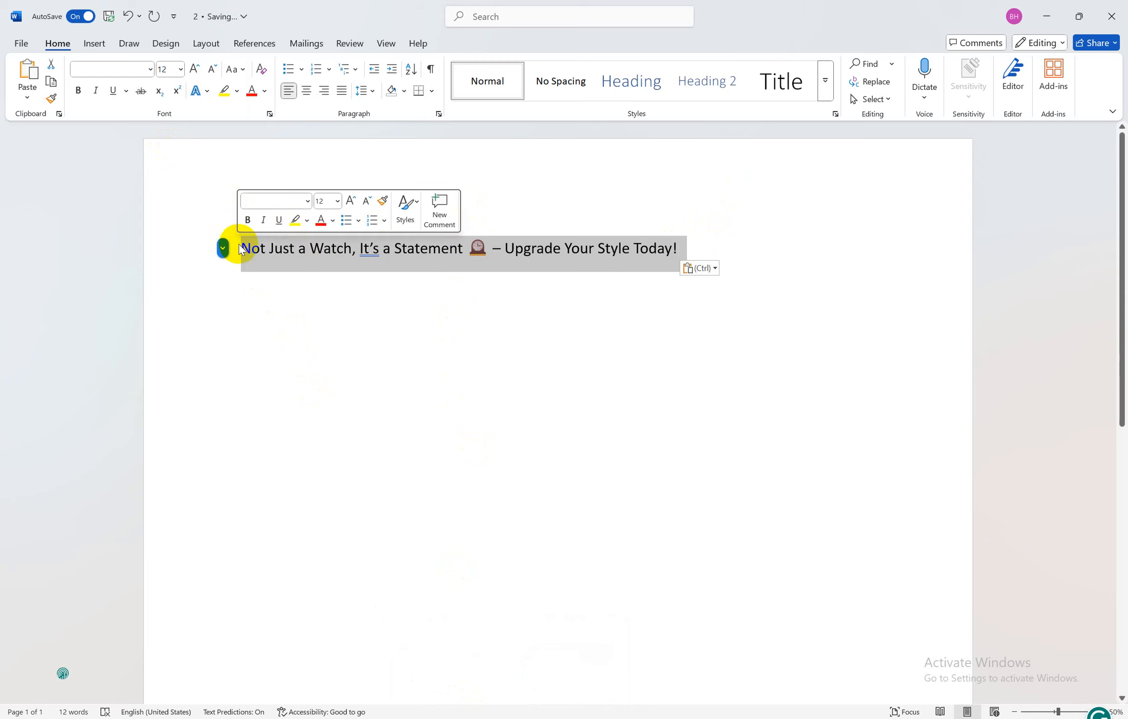
key("ctrl+b")
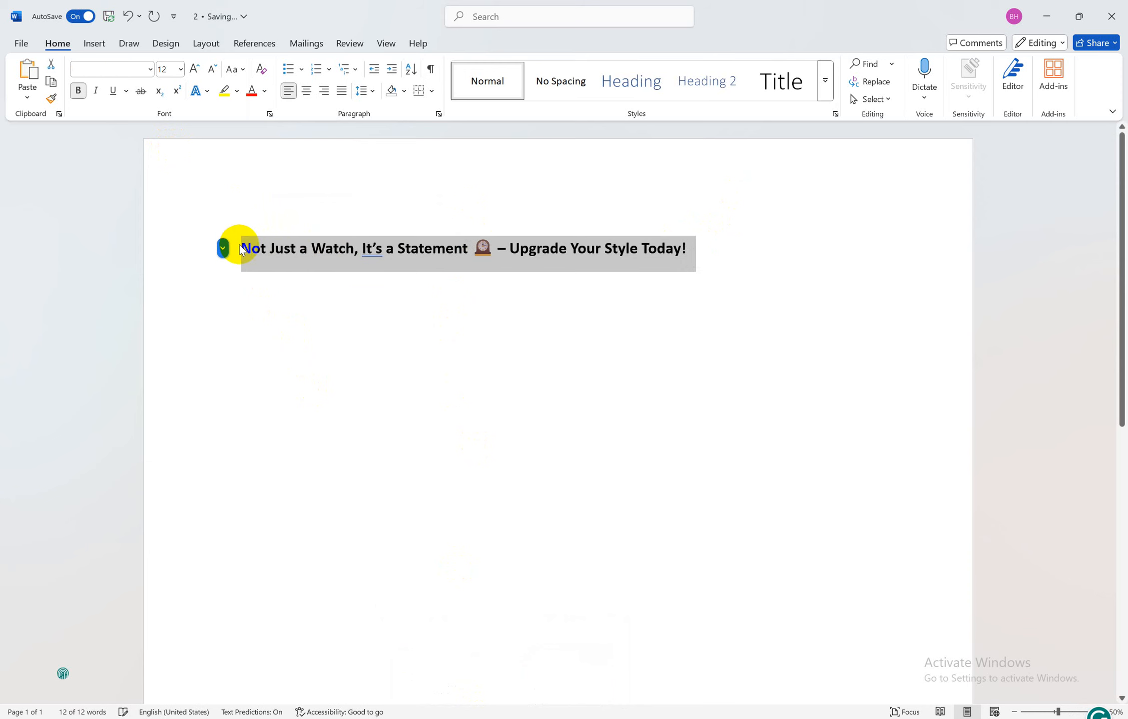
left_click(464, 330)
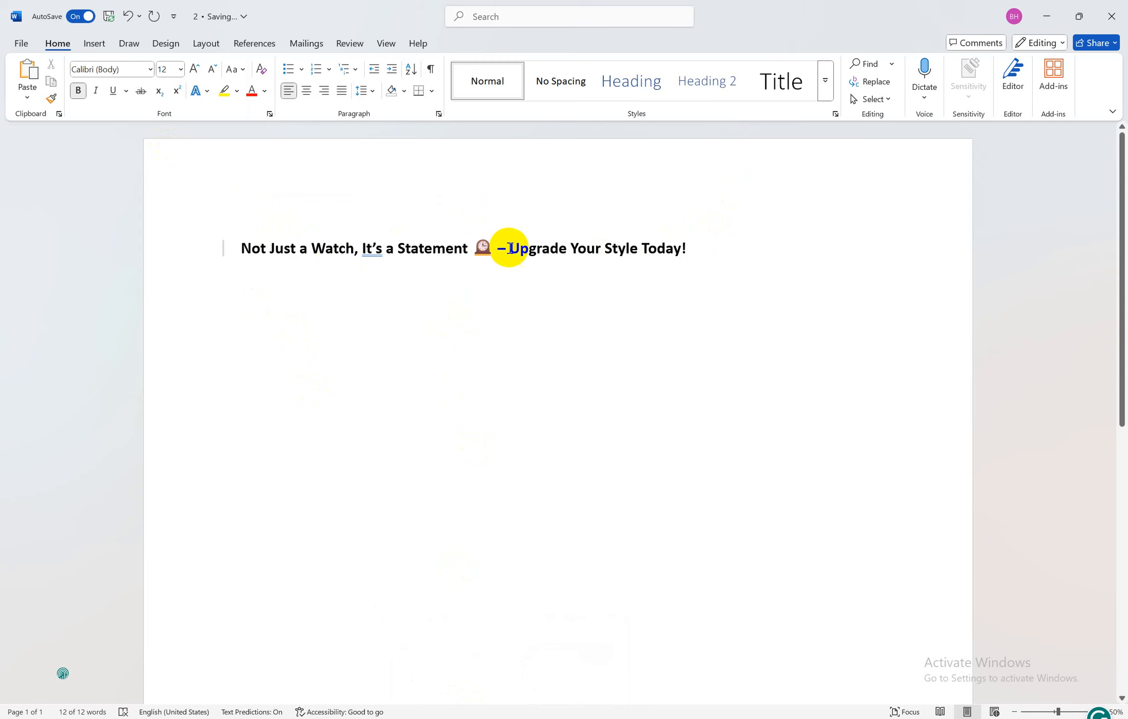
left_click(701, 245)
key("Return")
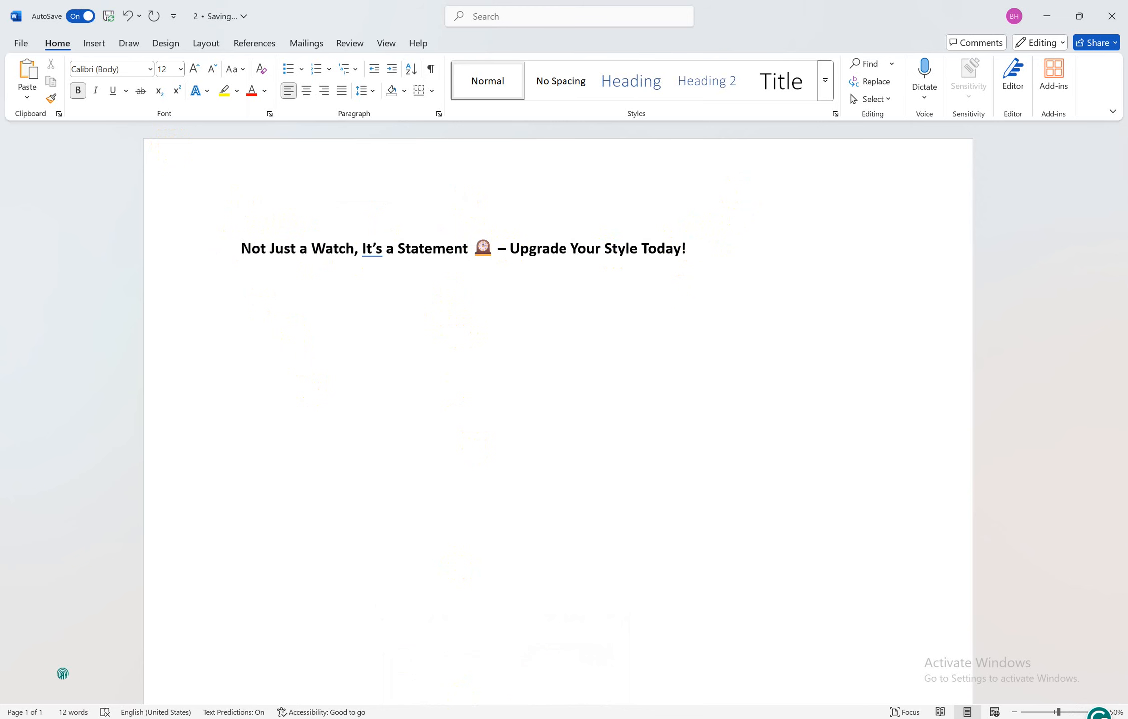
Review the Step 2 and Step 3 thumbnail instructions in the job sheet
mouse_move(505, 717)
left_click(424, 660)
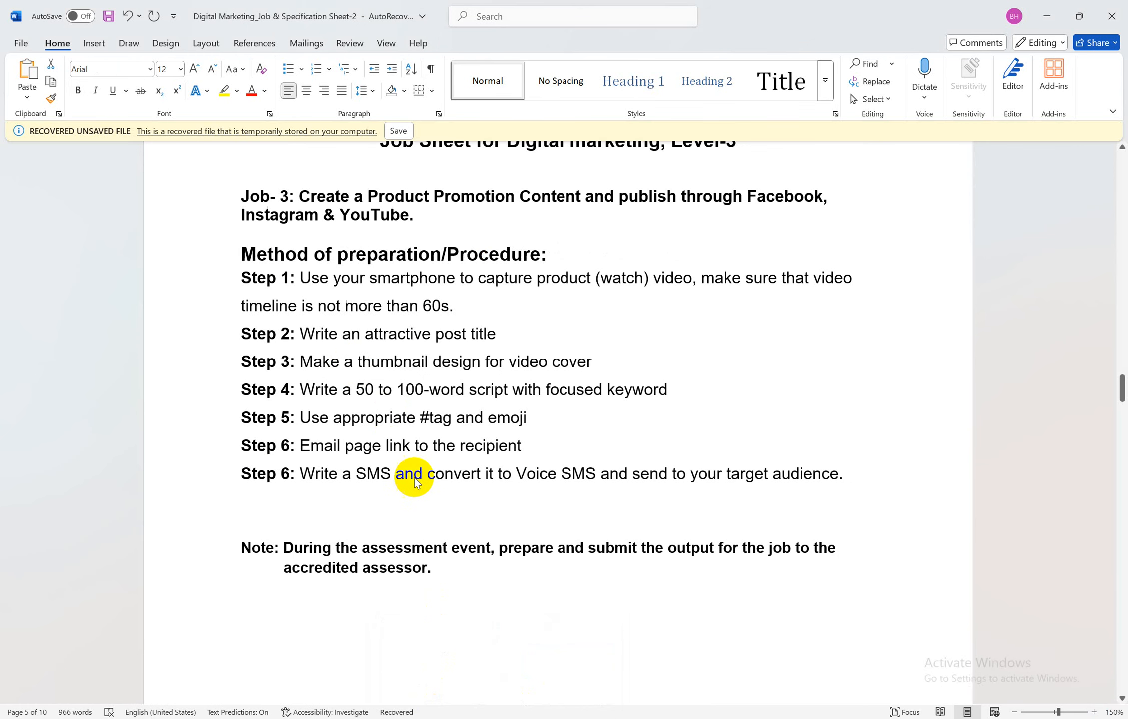
left_click(338, 342)
left_click(306, 362)
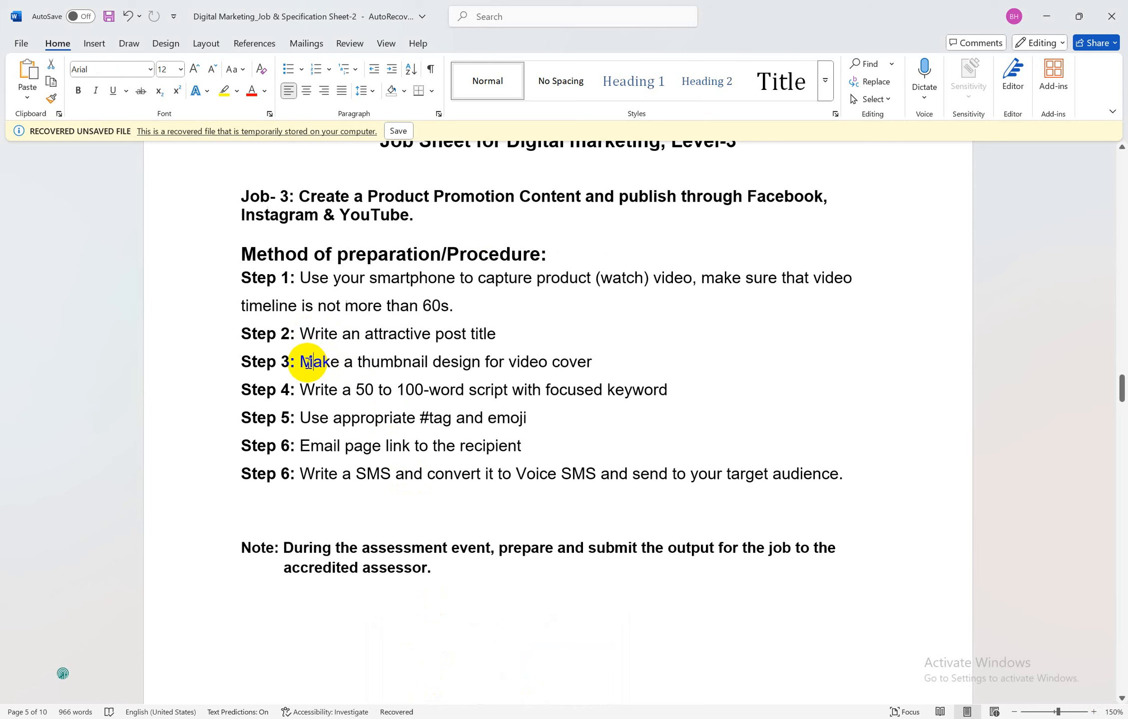
left_click_drag(305, 362, 592, 362)
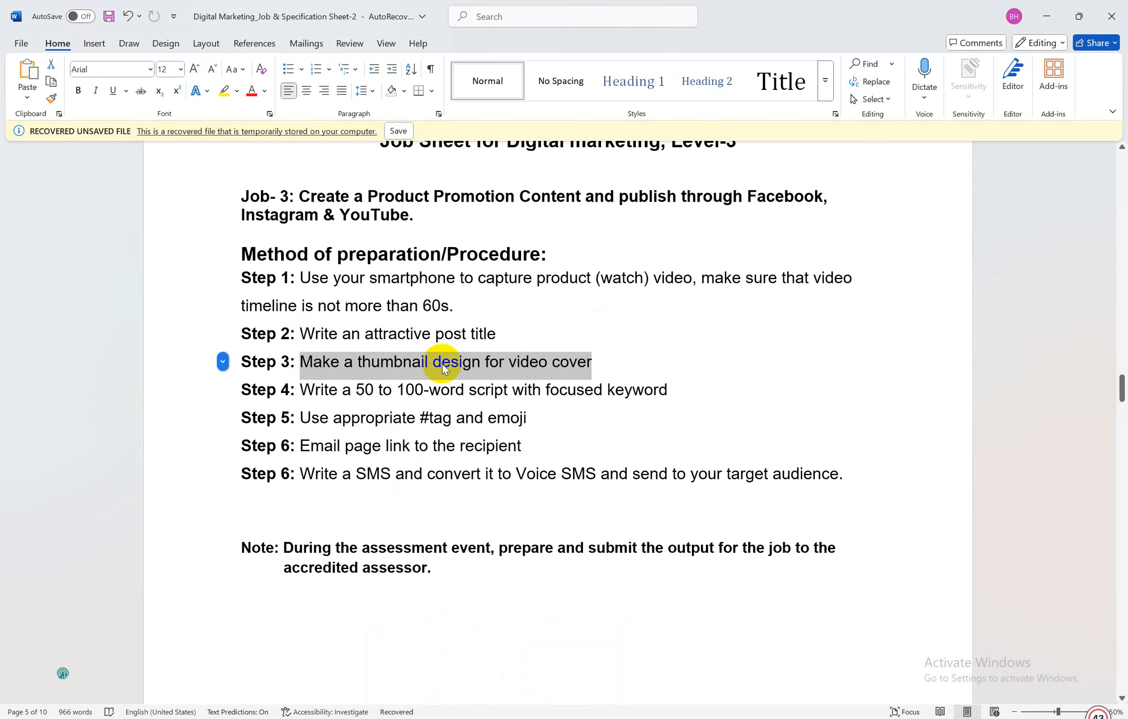
left_click(442, 362)
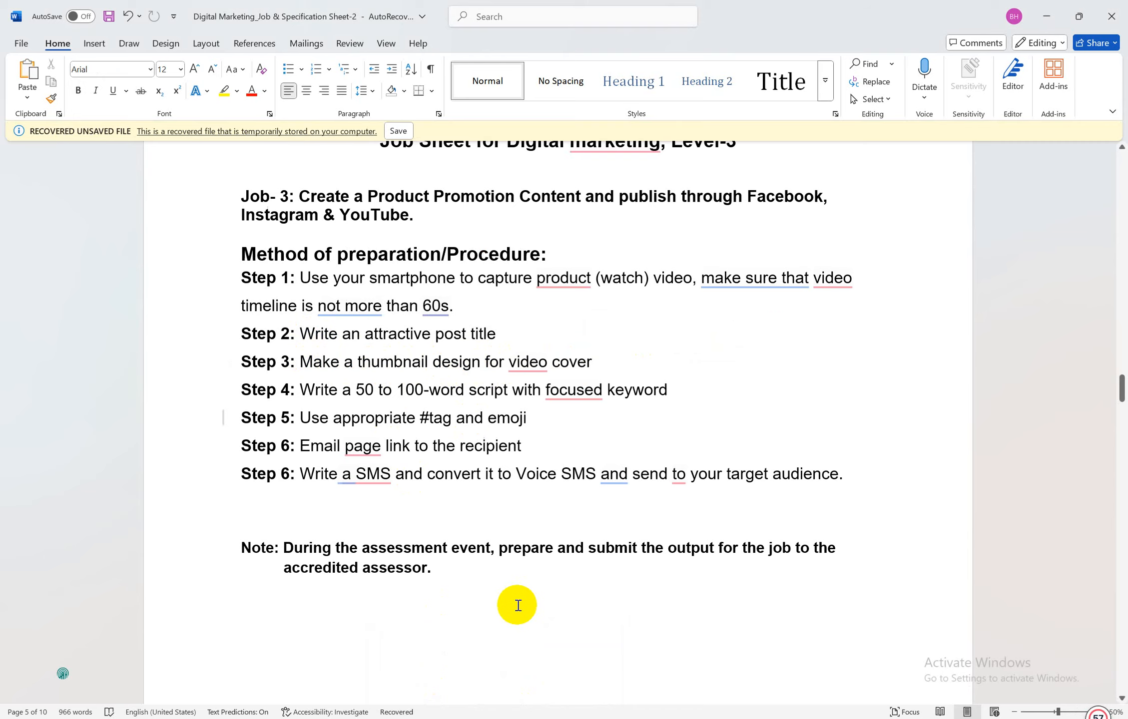
left_click(470, 718)
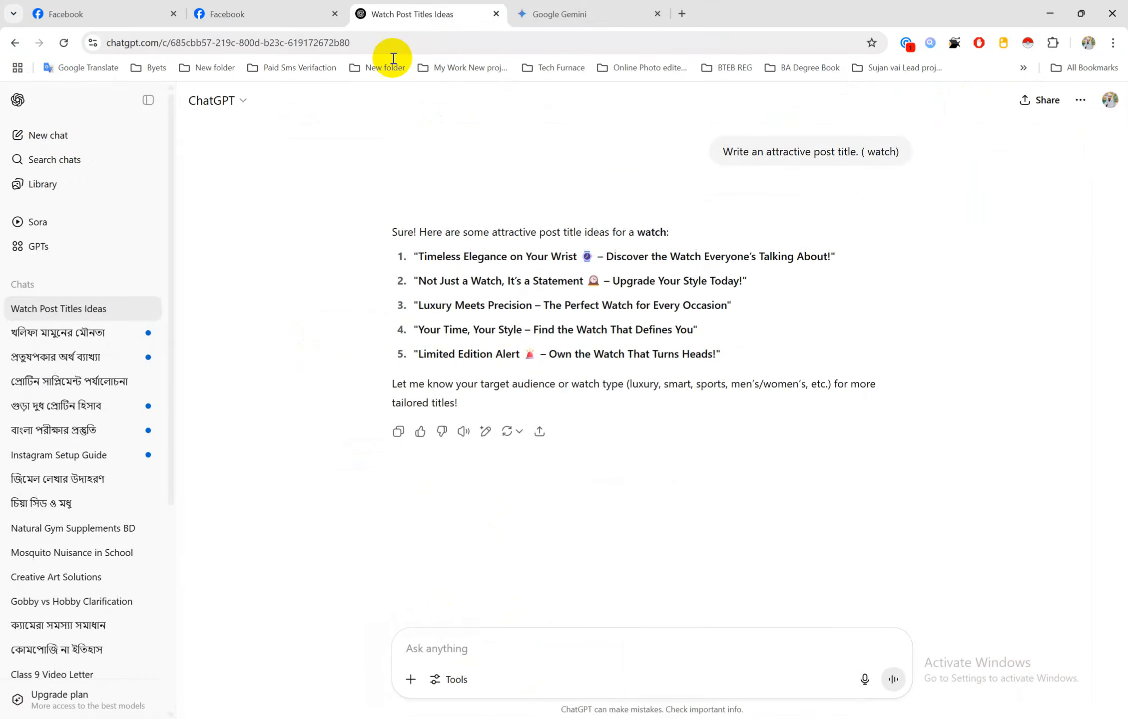
Open canva.com/ai in a new tab, close the extra ChatGPT and Gemini tabs, and return to ChatGPT
left_click(615, 10)
left_click(682, 14)
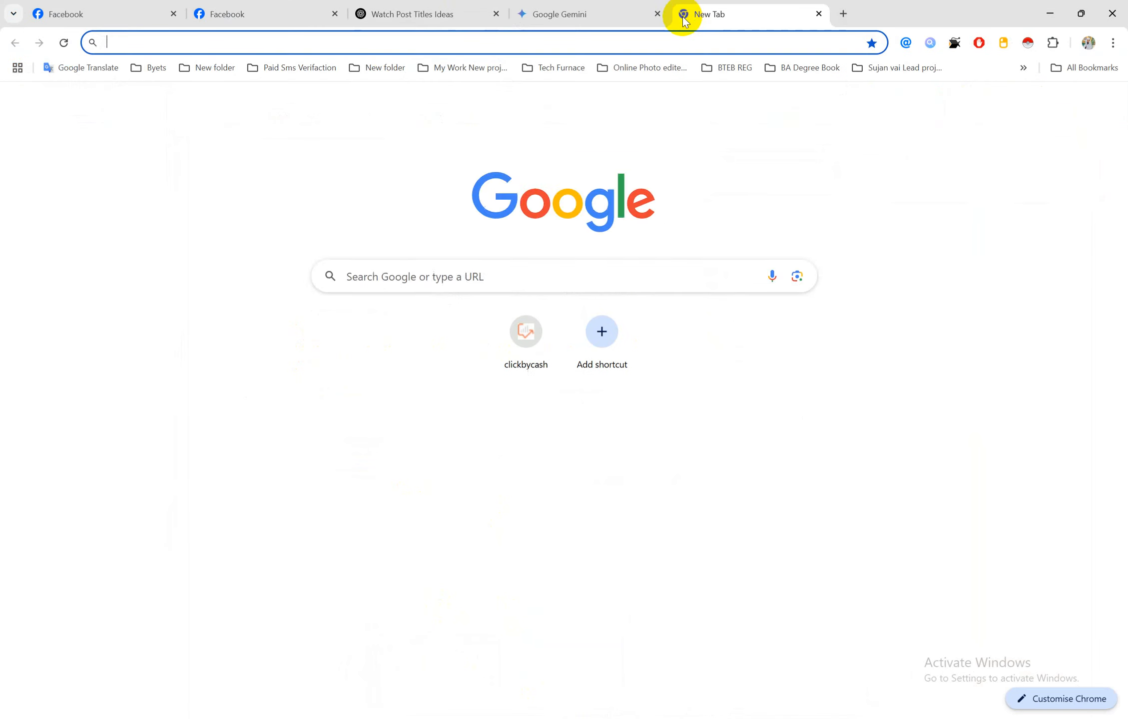
type("c")
key("Return")
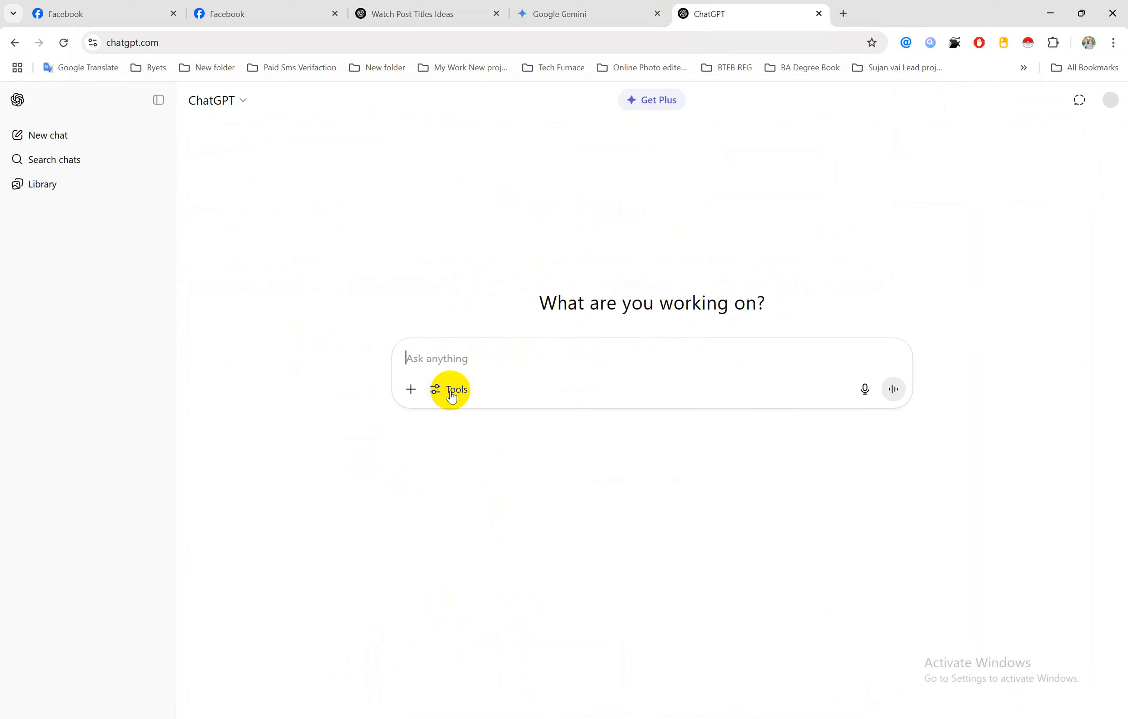
left_click(842, 14)
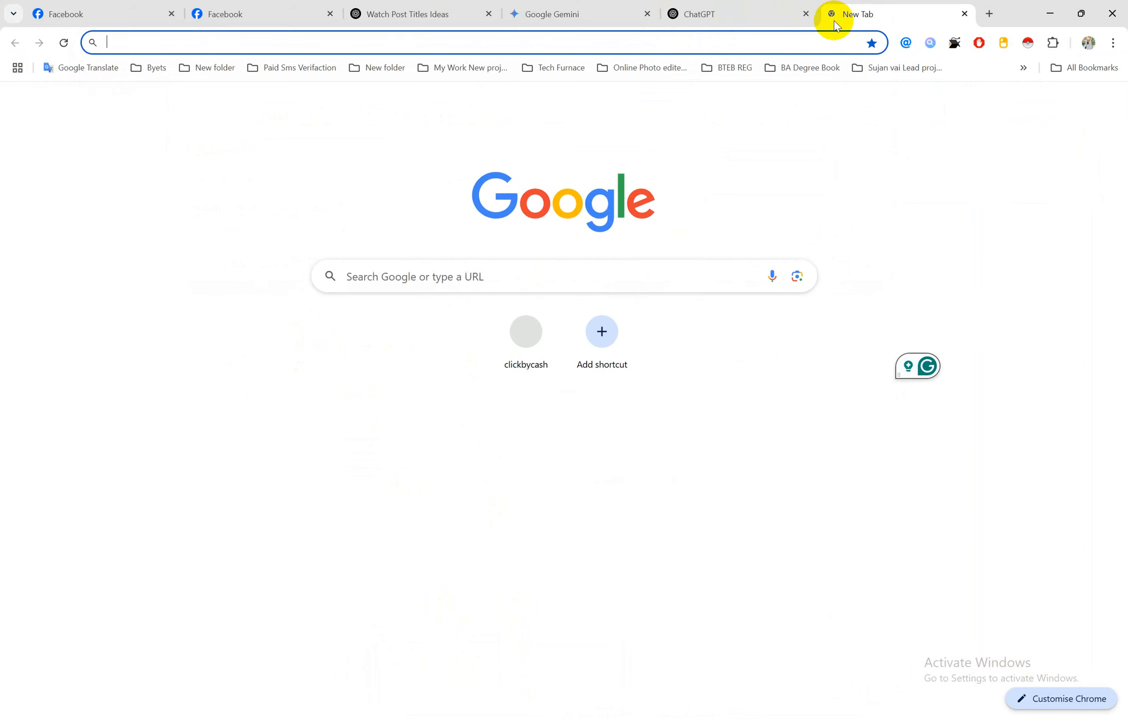
type("c")
left_click(267, 161)
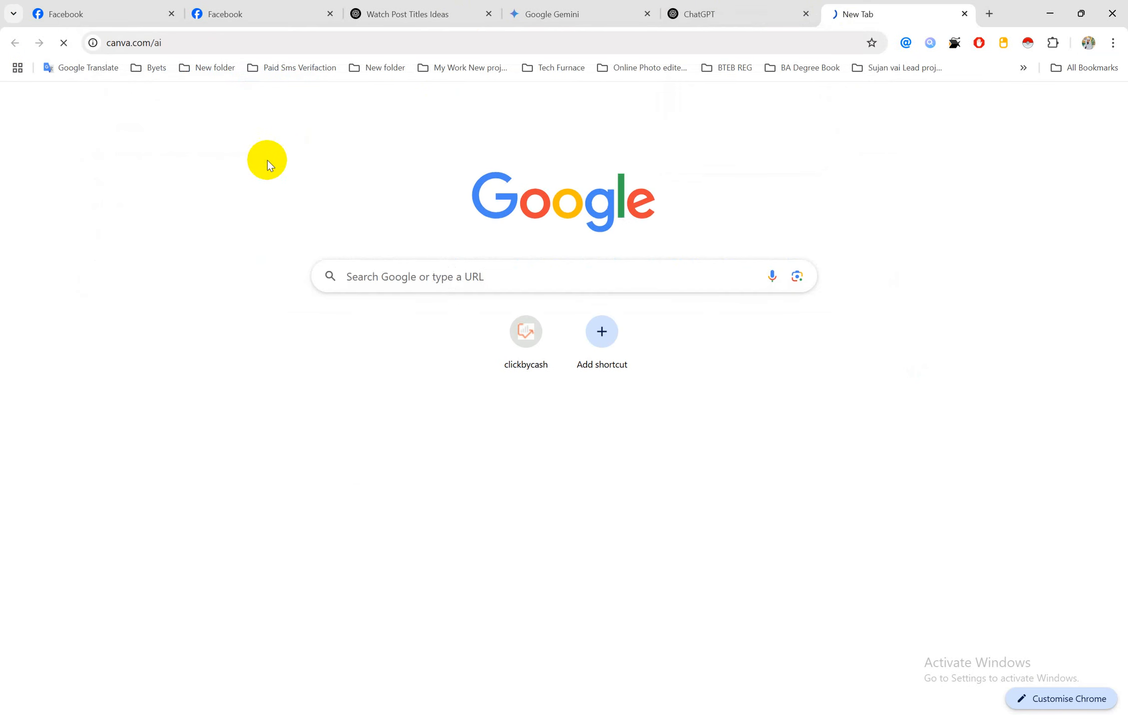
middle_click(685, 12)
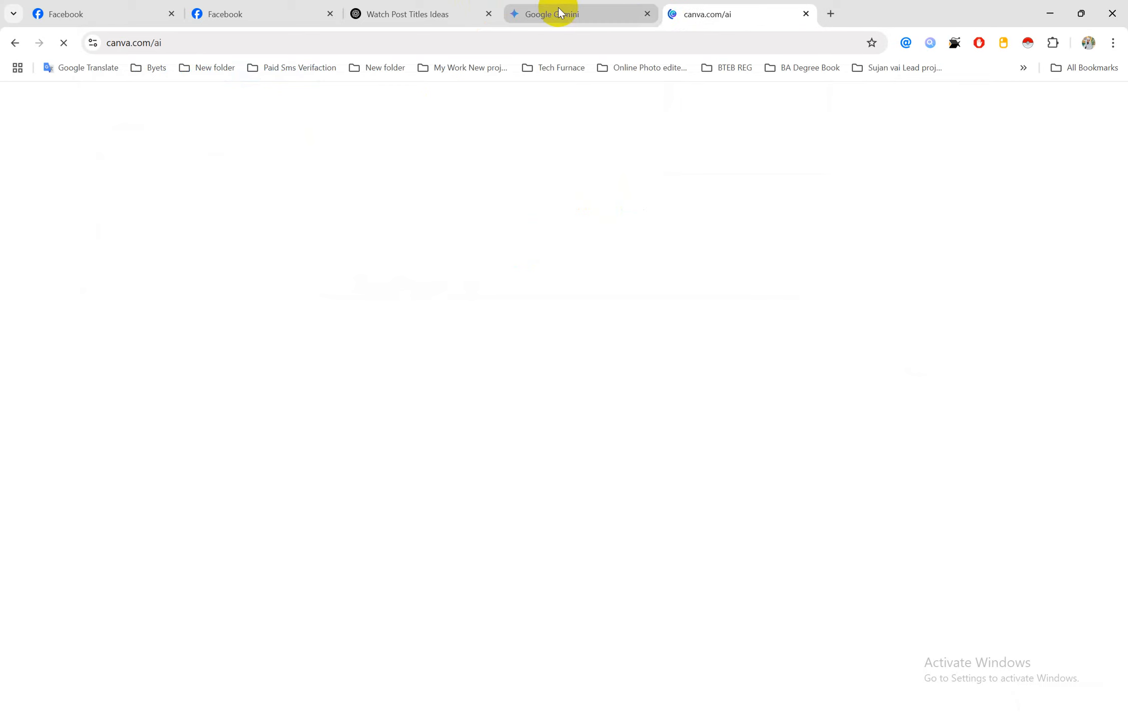
middle_click(559, 13)
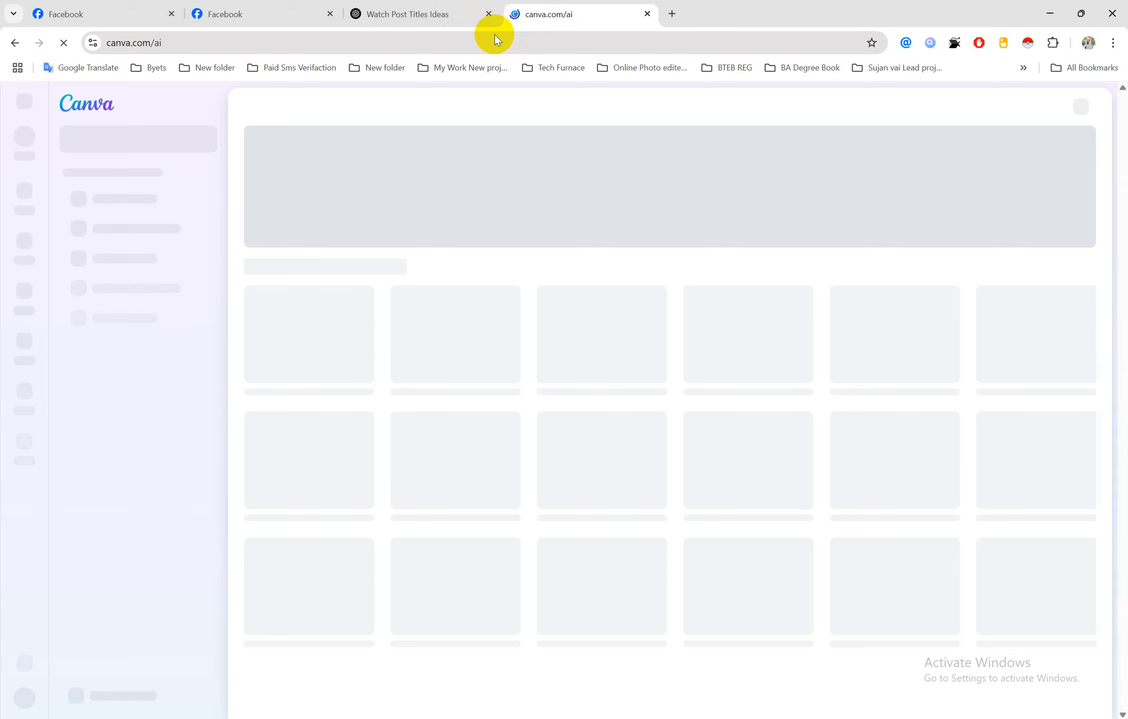
left_click(473, 11)
Copy the Step 4 script instruction line from the job sheet after reviewing Step 3
mouse_move(521, 708)
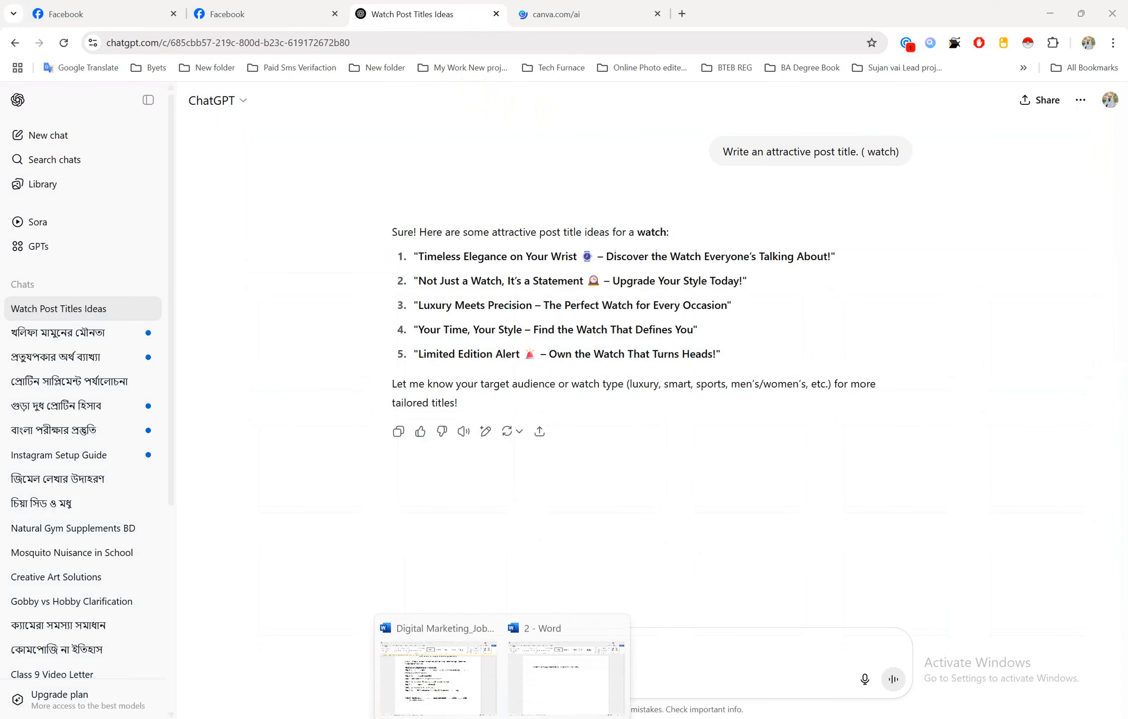
left_click(465, 662)
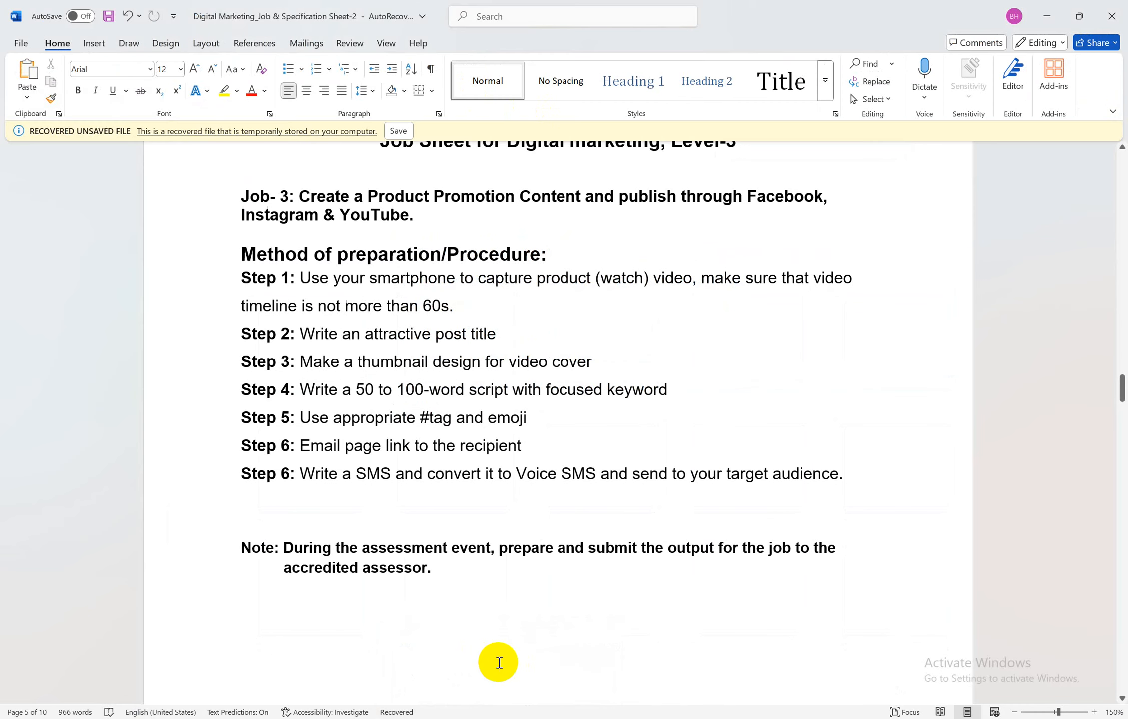
double_click(320, 362)
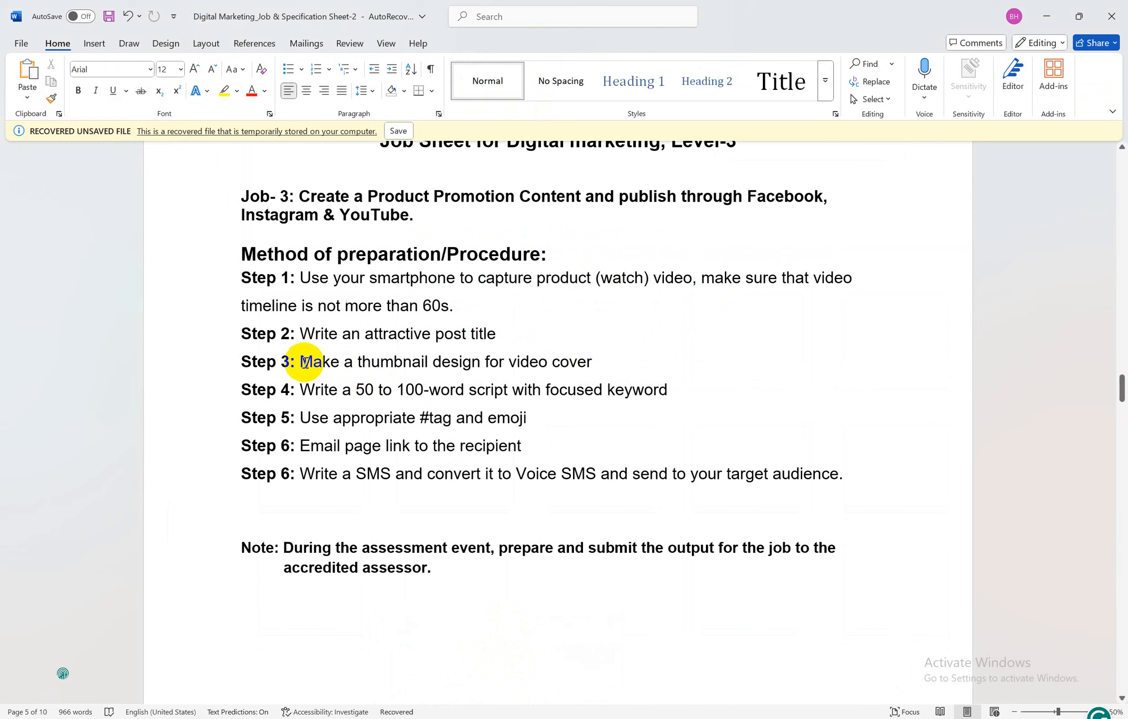
left_click_drag(301, 362, 564, 361)
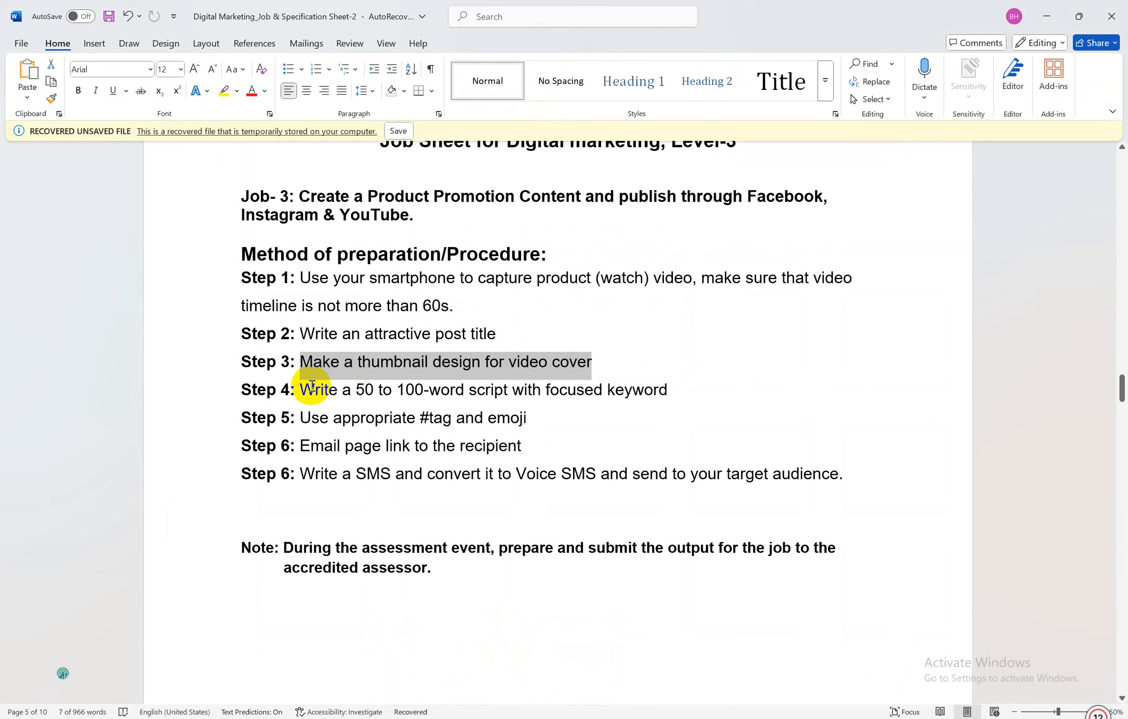
left_click_drag(299, 390, 664, 398)
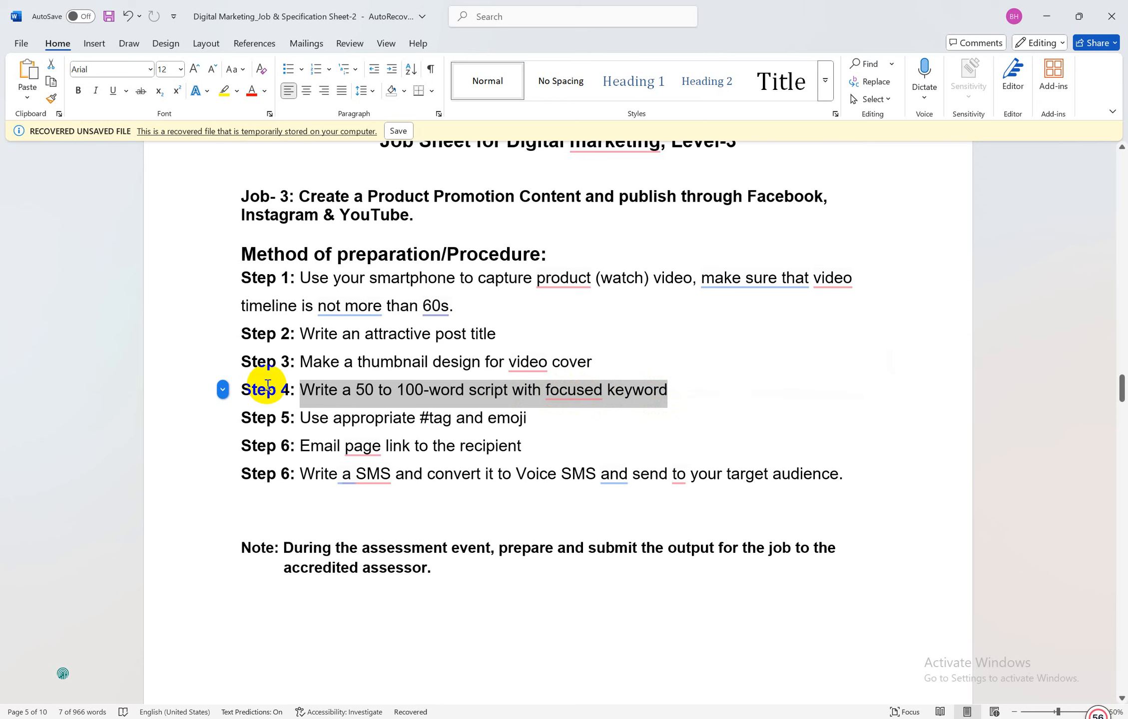
left_click(303, 390)
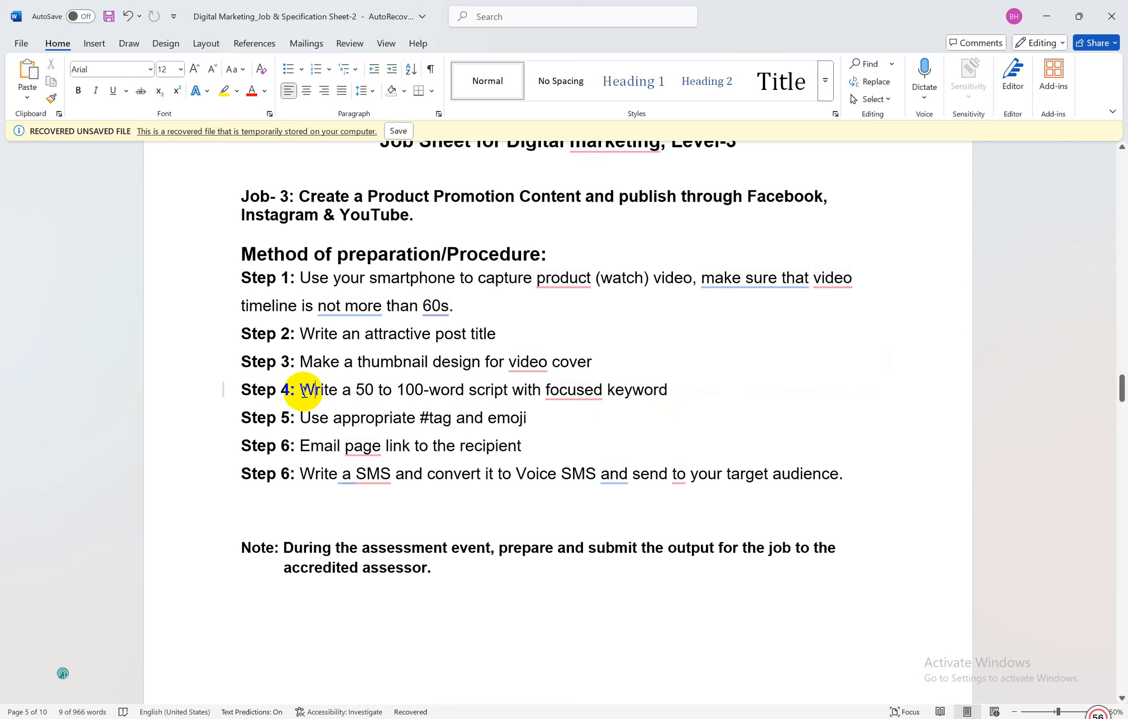
left_click_drag(301, 390, 377, 392)
left_click_drag(466, 401, 637, 405)
key("ctrl+c")
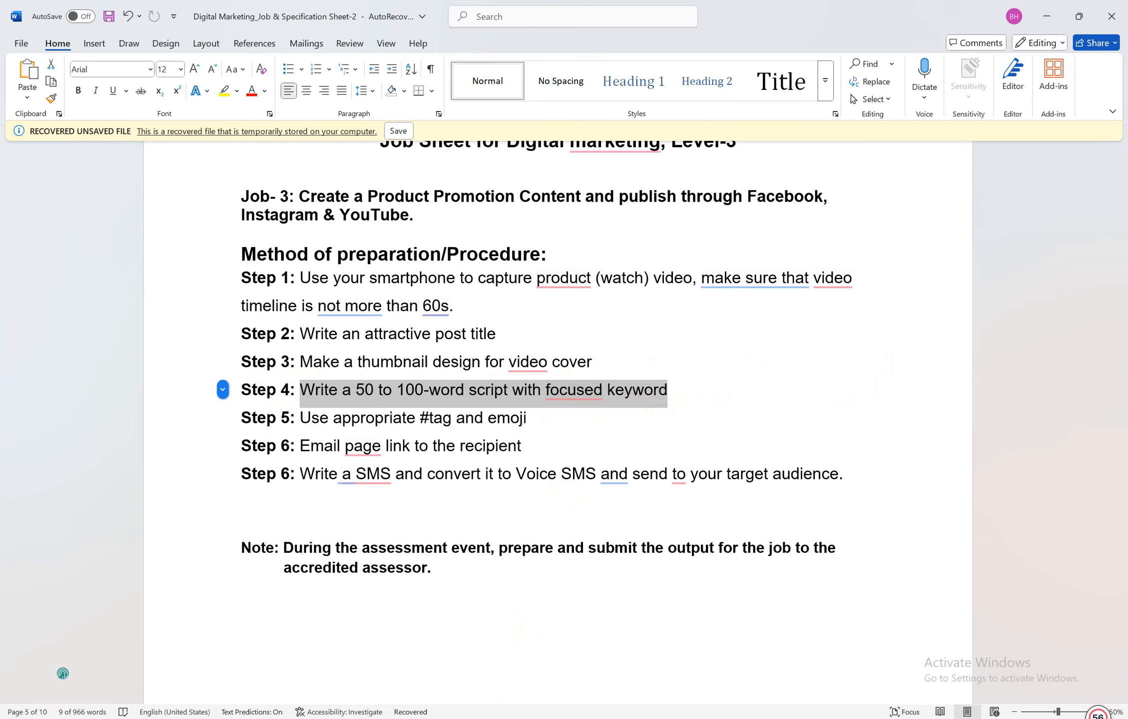
key("alt+Tab")
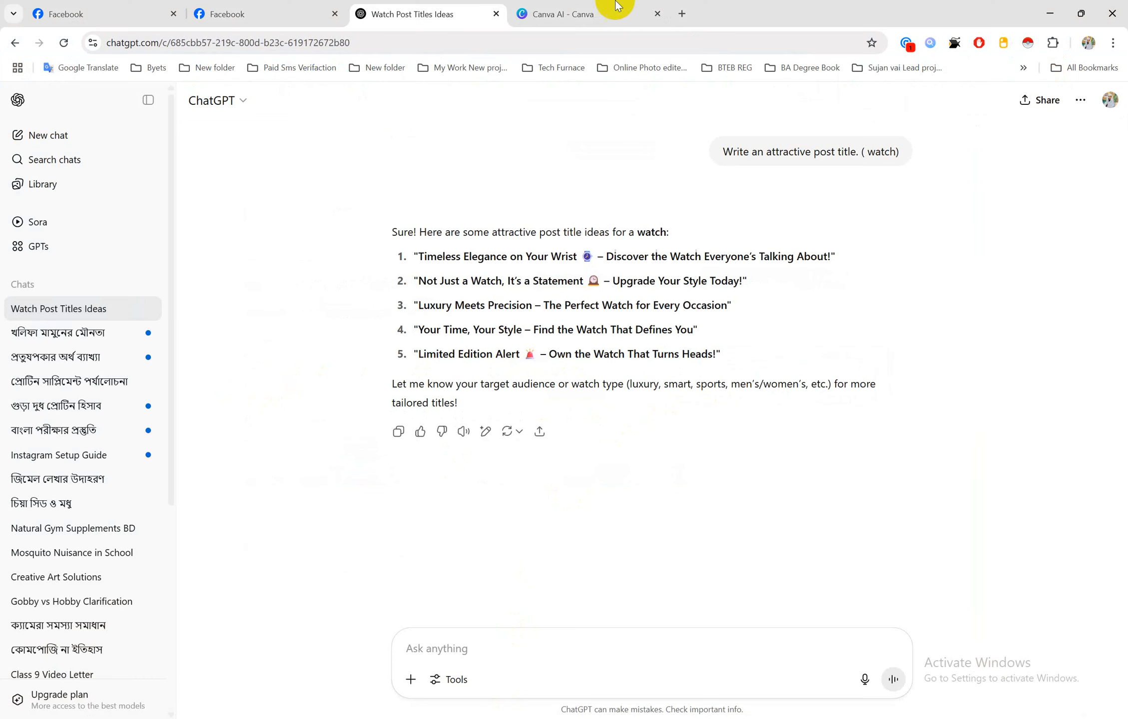
Send ChatGPT 'Write a 50 to 100-word script with focused keyword (watch)'
left_click(615, 11)
left_click(459, 13)
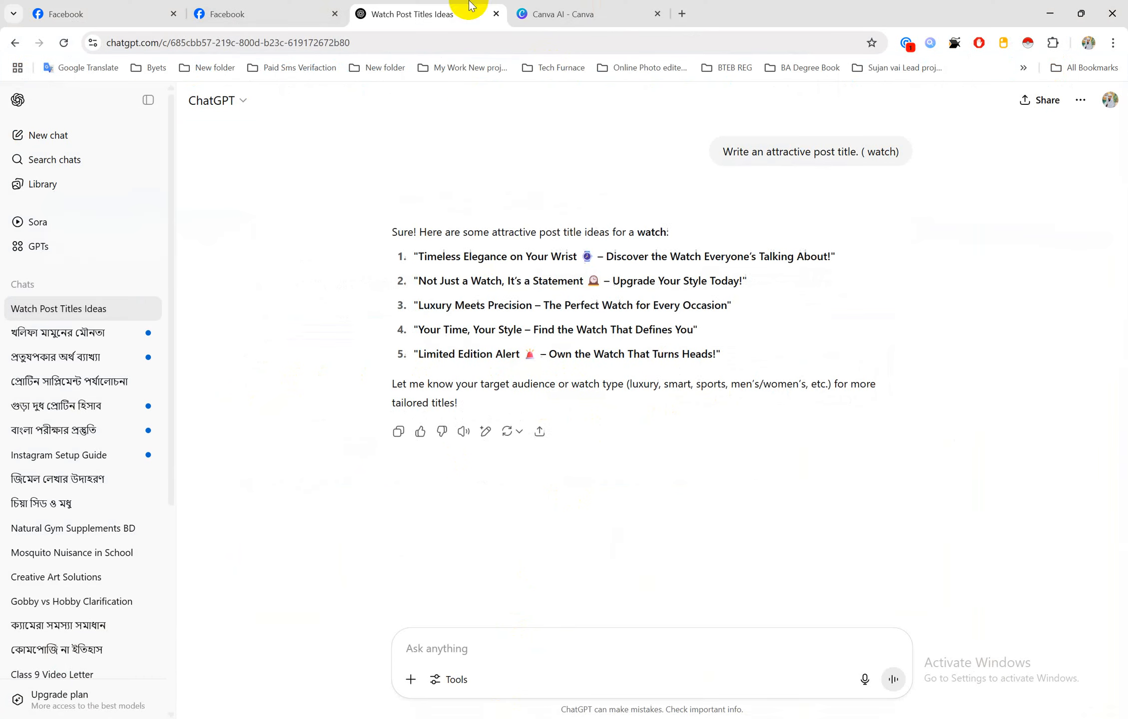
left_click(438, 648)
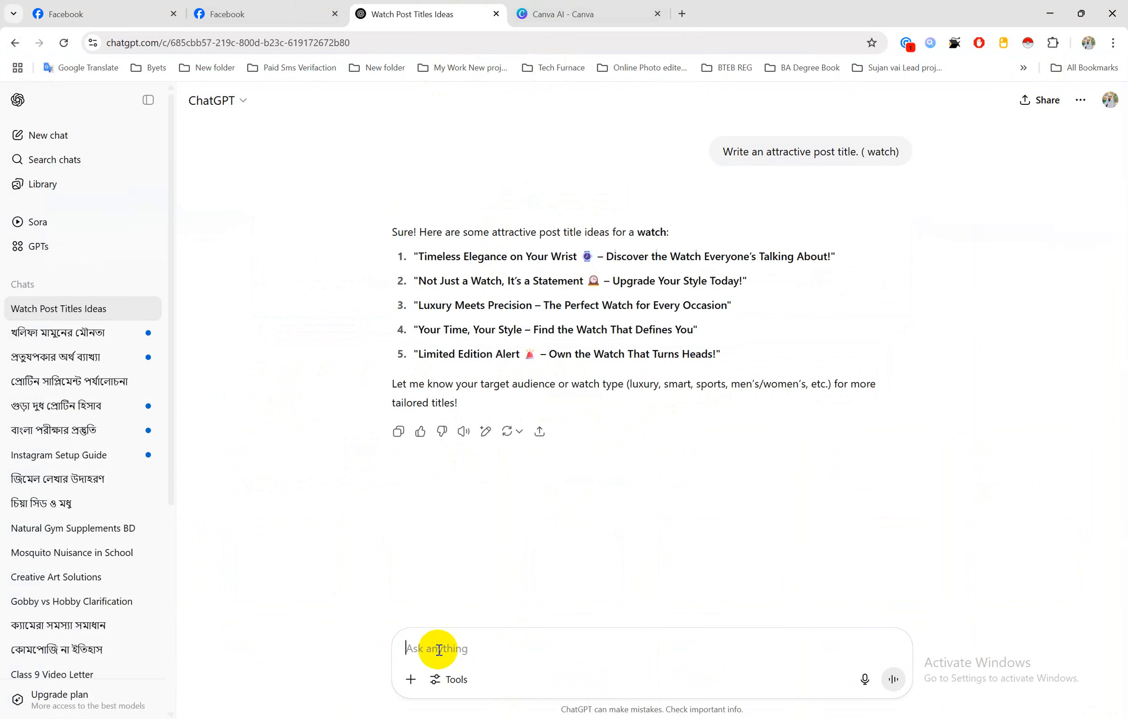
key("ctrl+v")
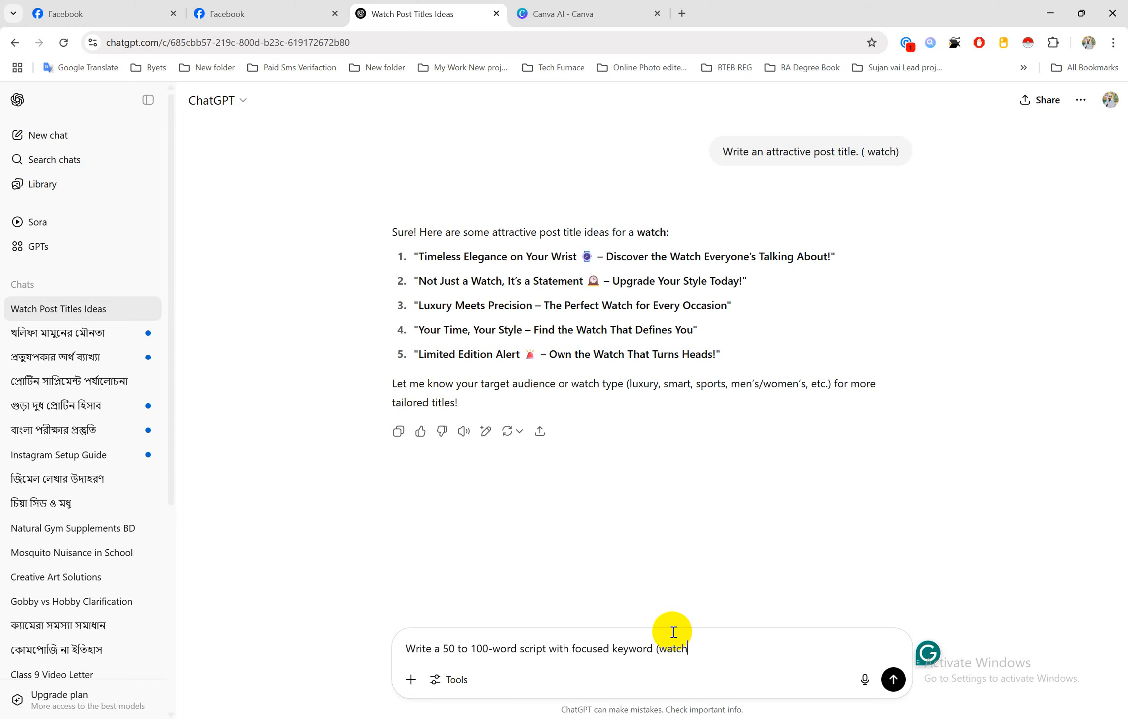
key("Return")
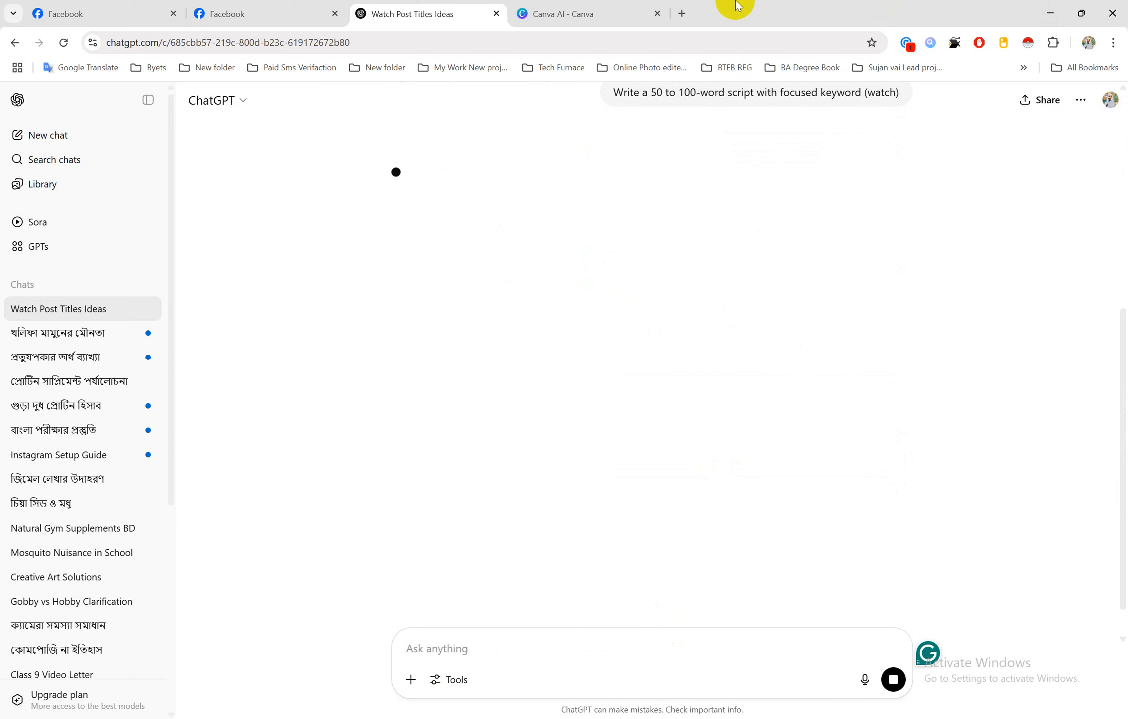
left_click(621, 4)
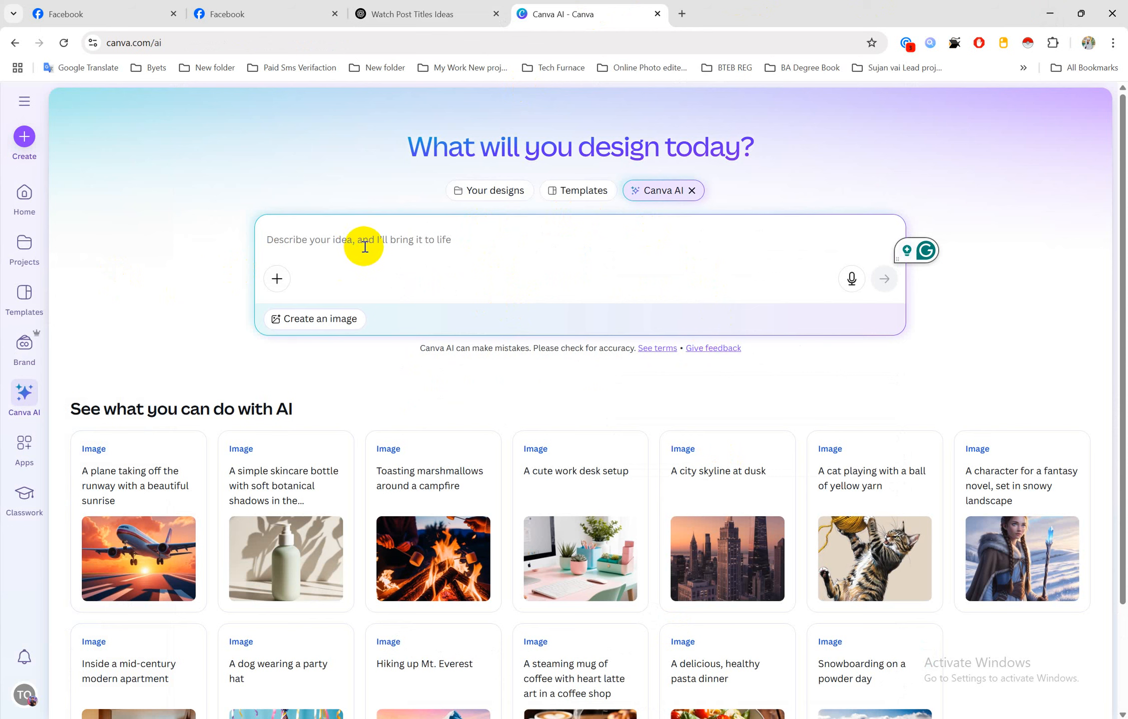
Try prompting Canva AI with 'video thu' for a thumbnail, then clear the prompt after the admin-policy block
type("video")
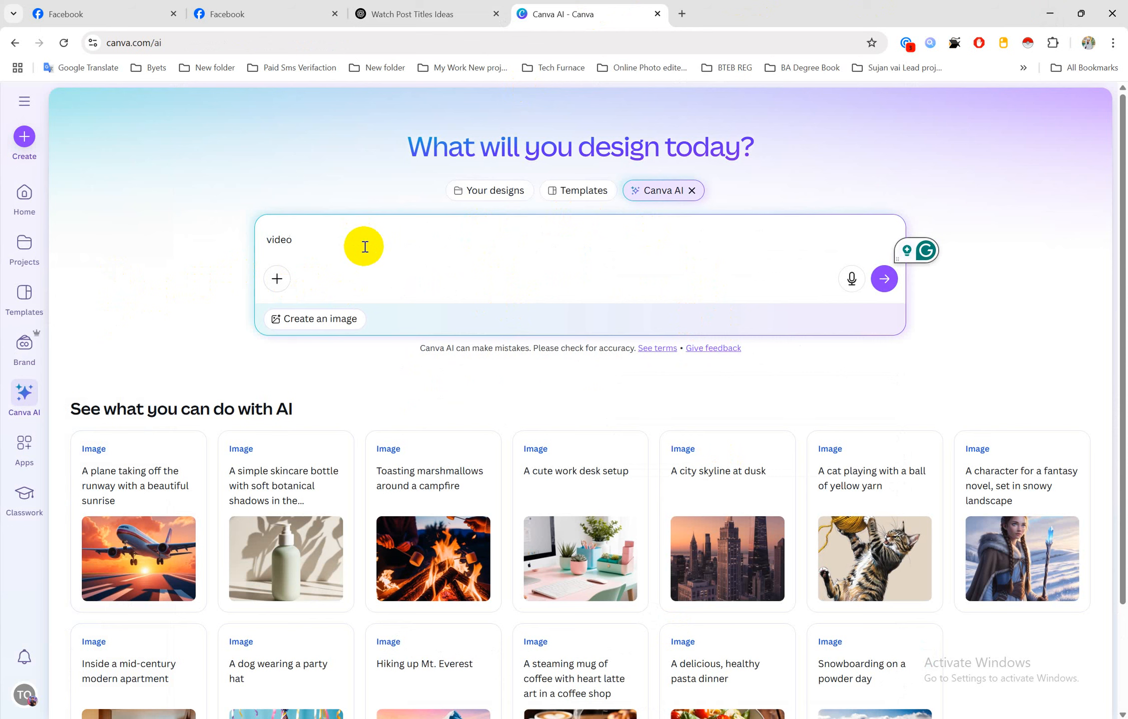
type(" thumble")
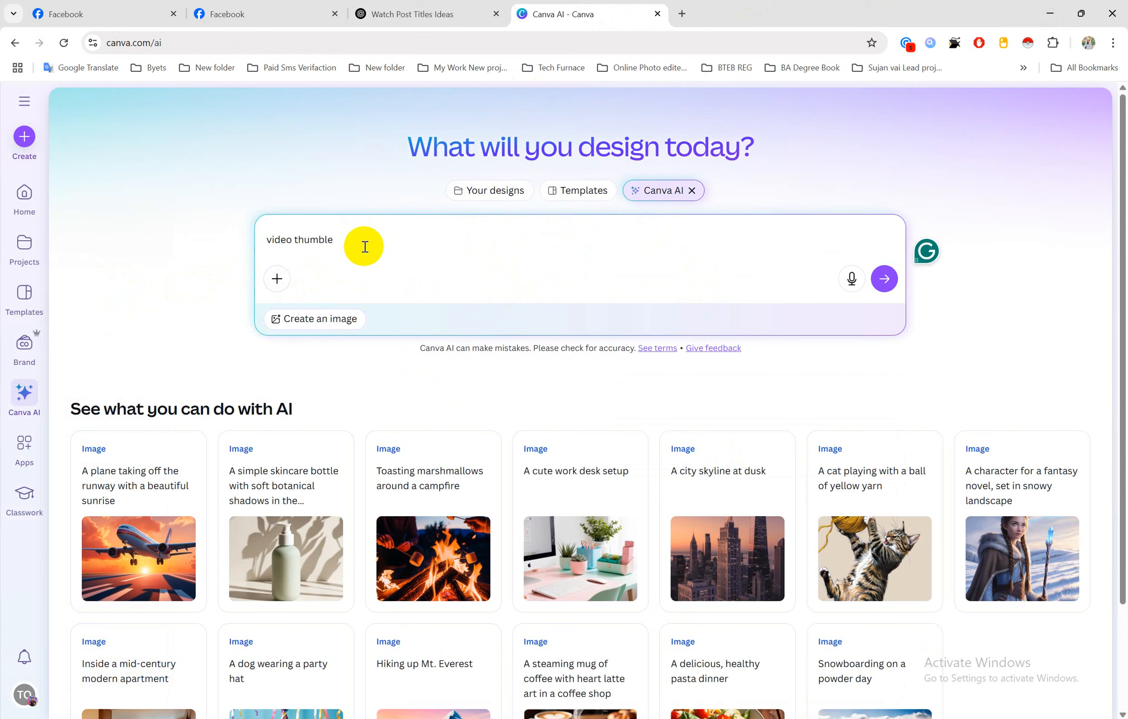
key("ctrl+a")
key("BackSpace")
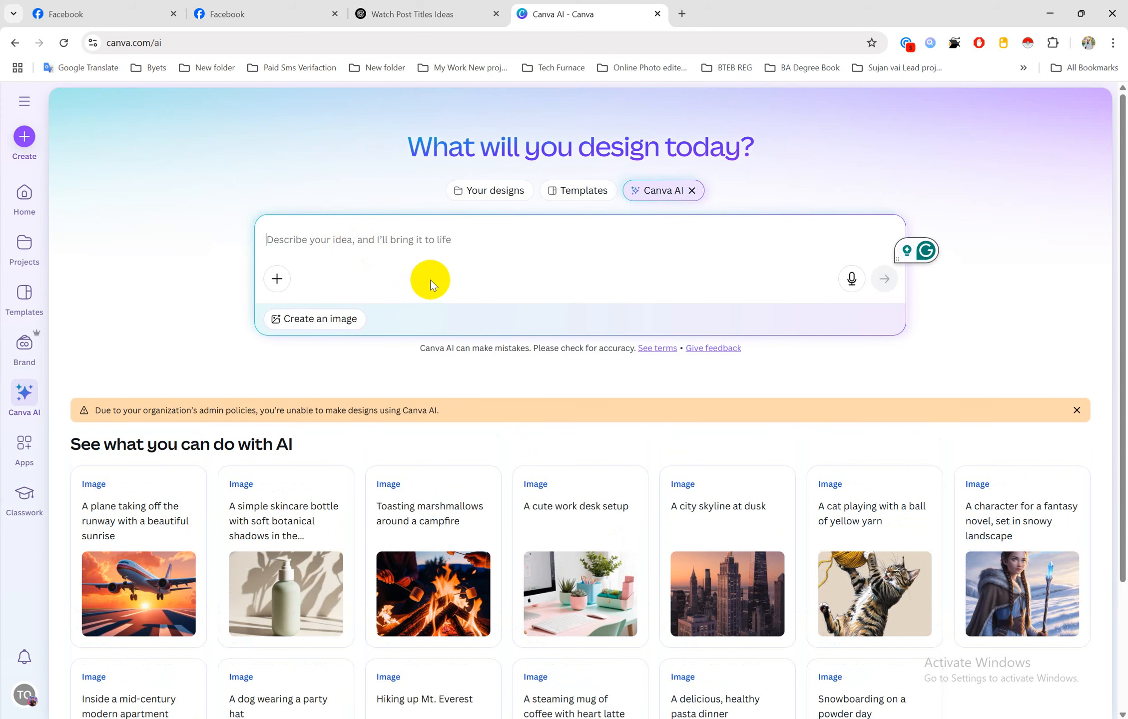
scroll(660, 439, "down", 3)
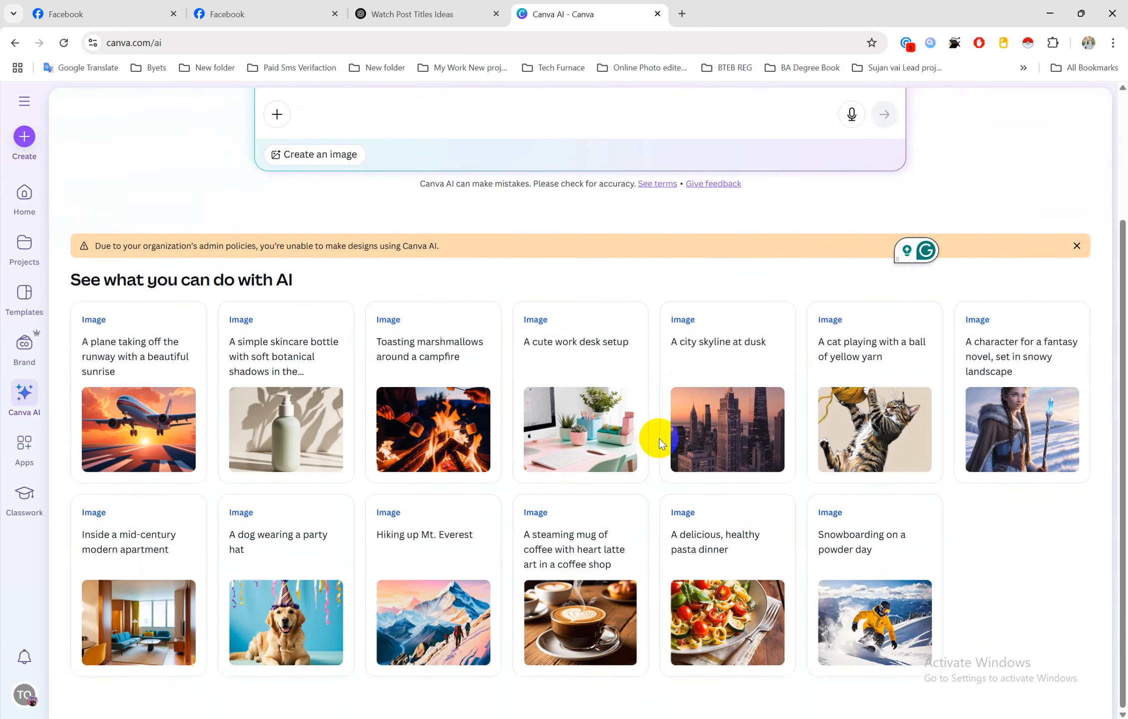
scroll(651, 440, "up", 3)
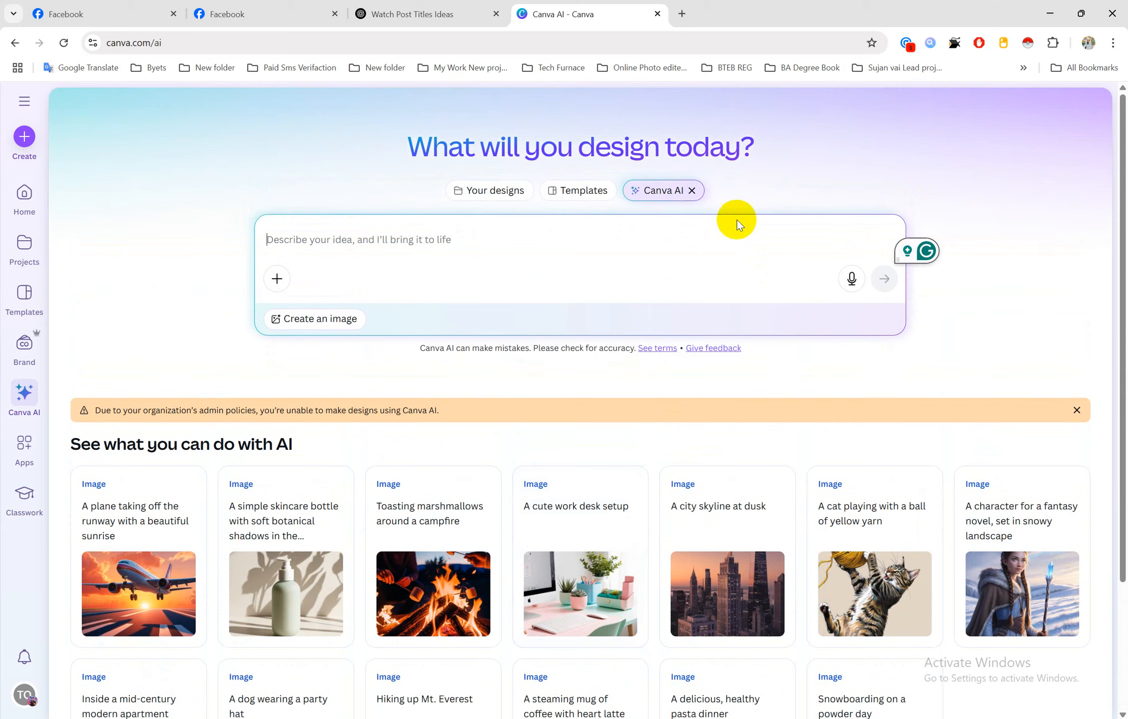
Leave Canva AI and search Canva templates for 'youtube thumble'
left_click(580, 190)
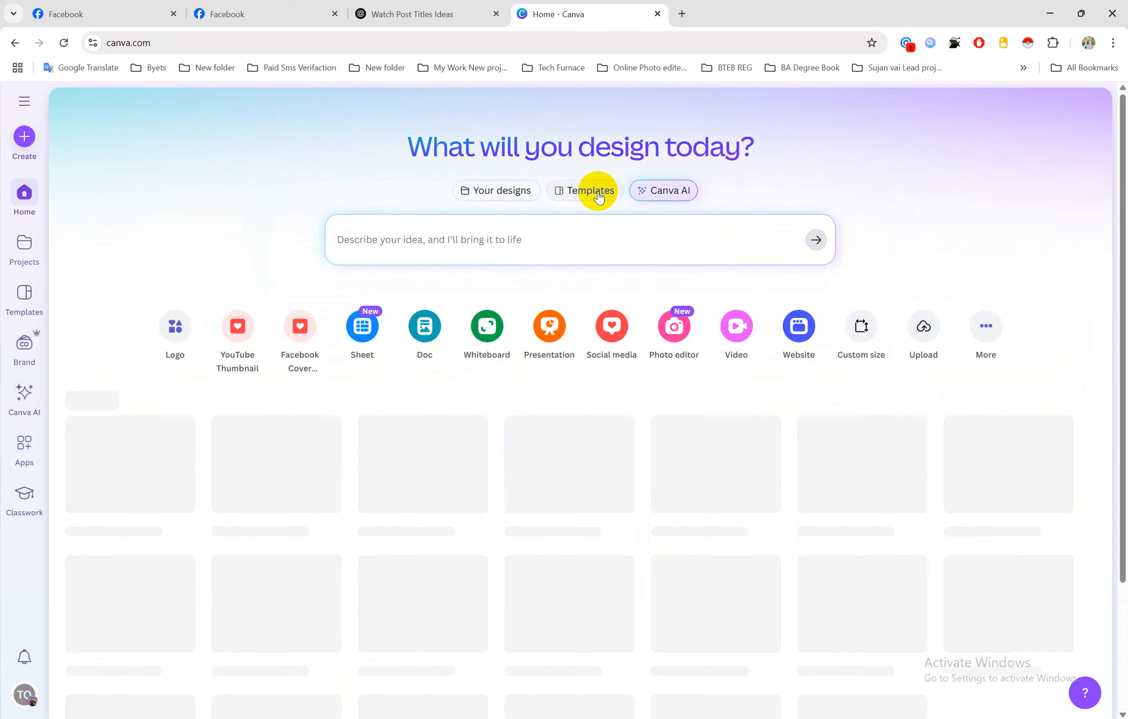
left_click(523, 239)
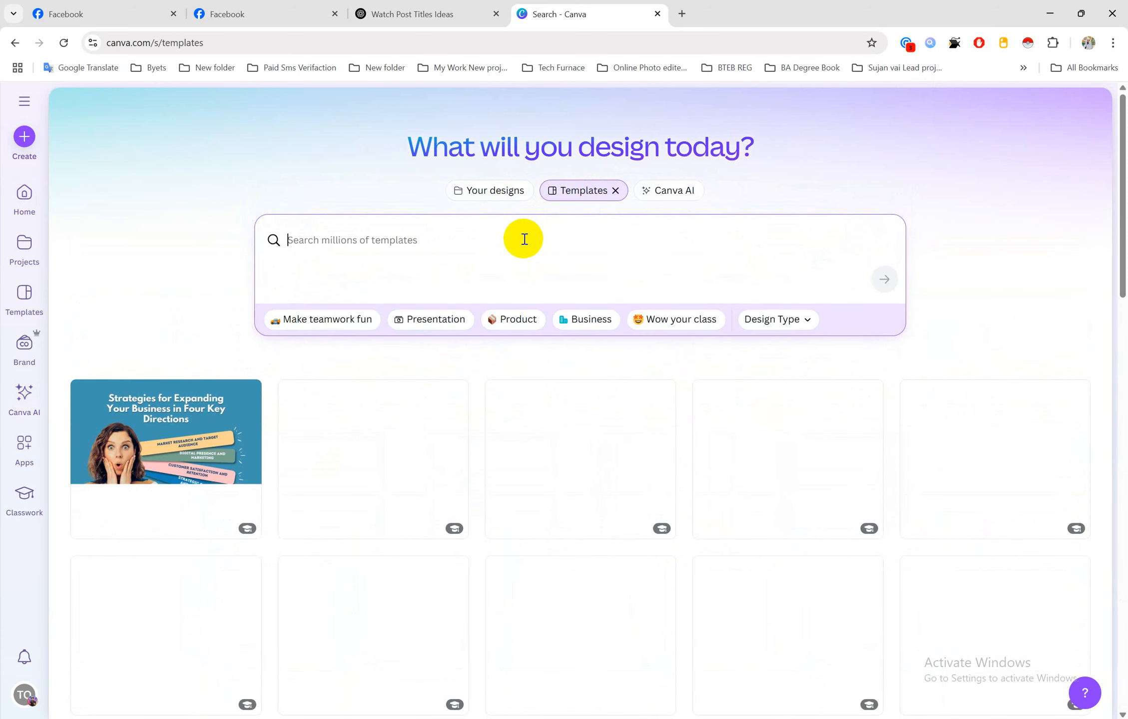
type("youtub")
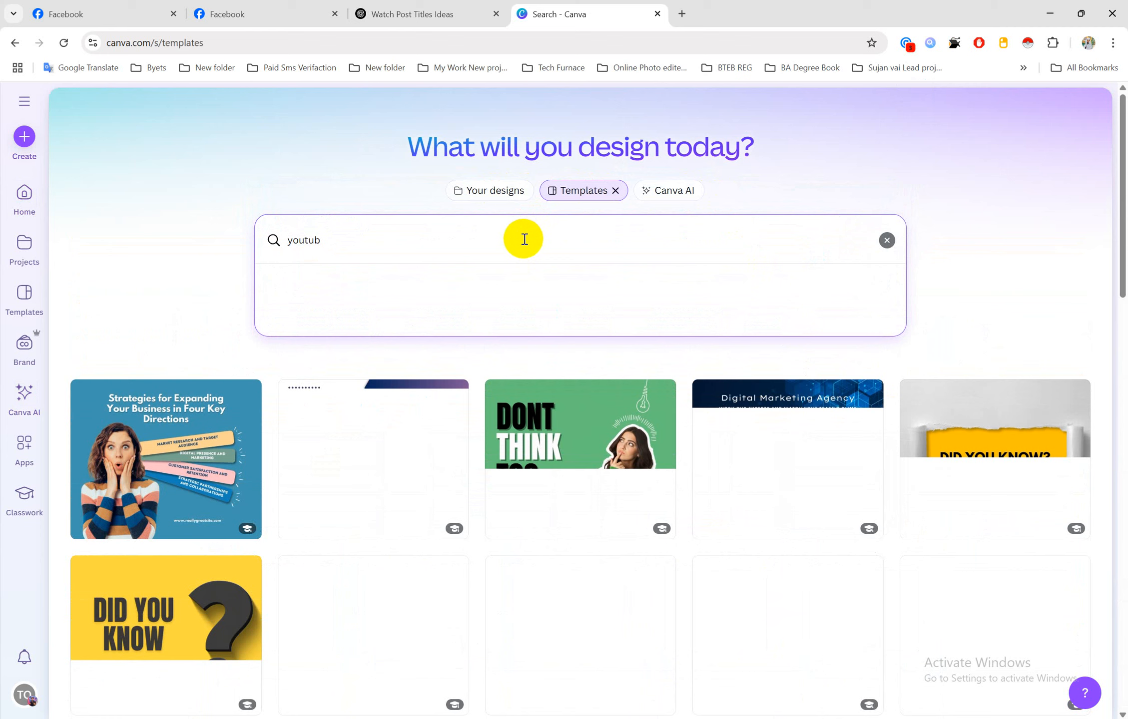
type("e thumble")
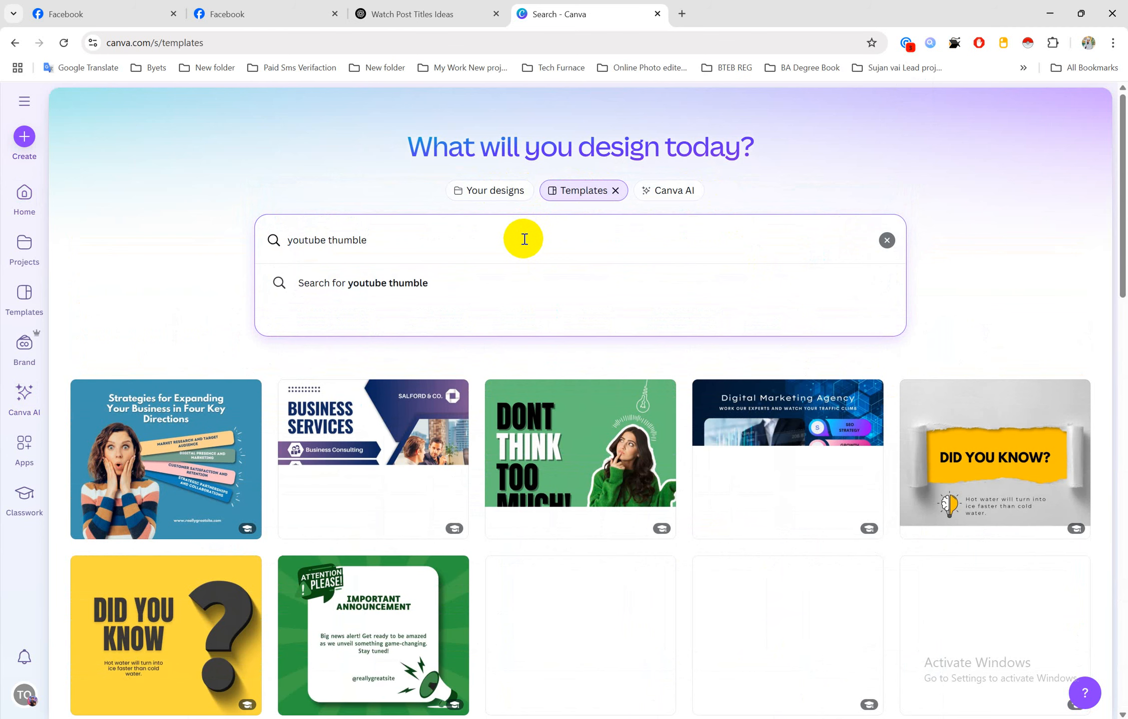
key("Return")
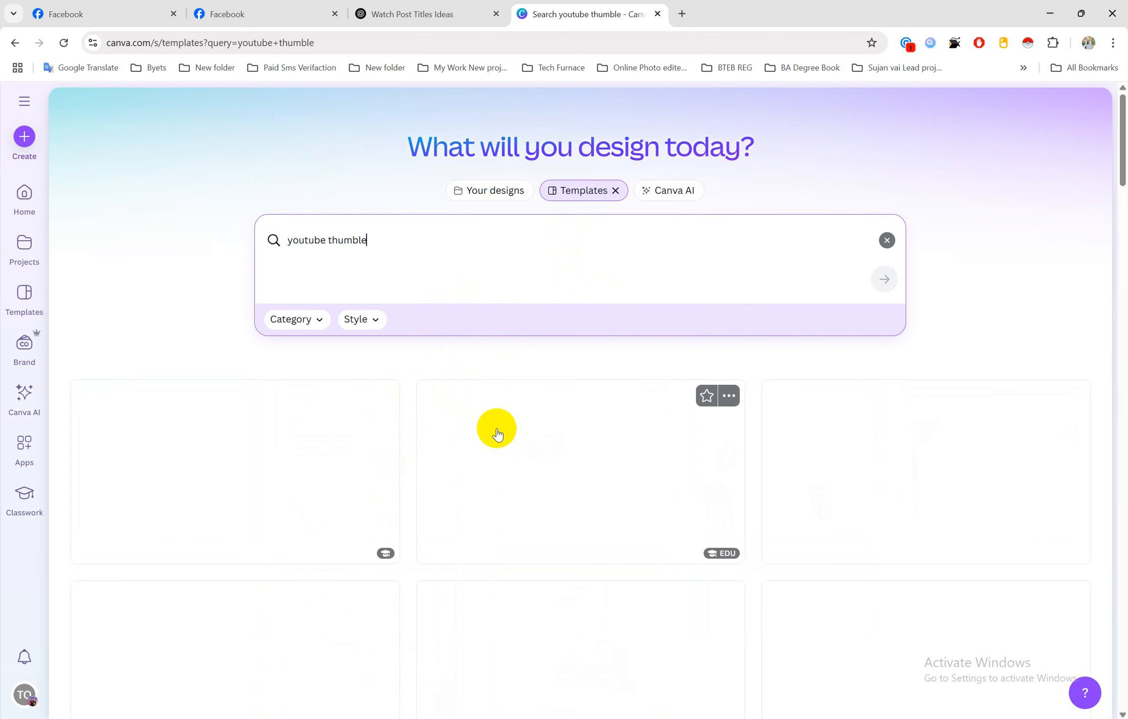
Look over the 'youtube thumble' results, then return to the ChatGPT conversation
left_click(463, 242)
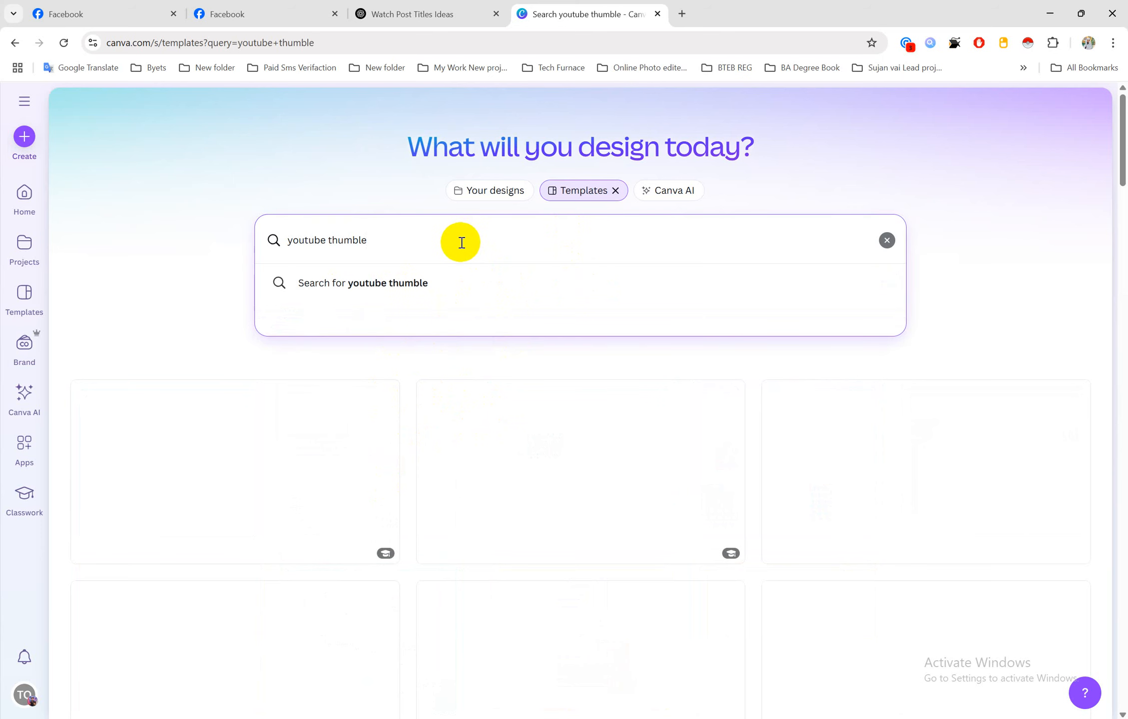
scroll(579, 503, "down", 6)
scroll(579, 498, "up", 6)
left_click(417, 285)
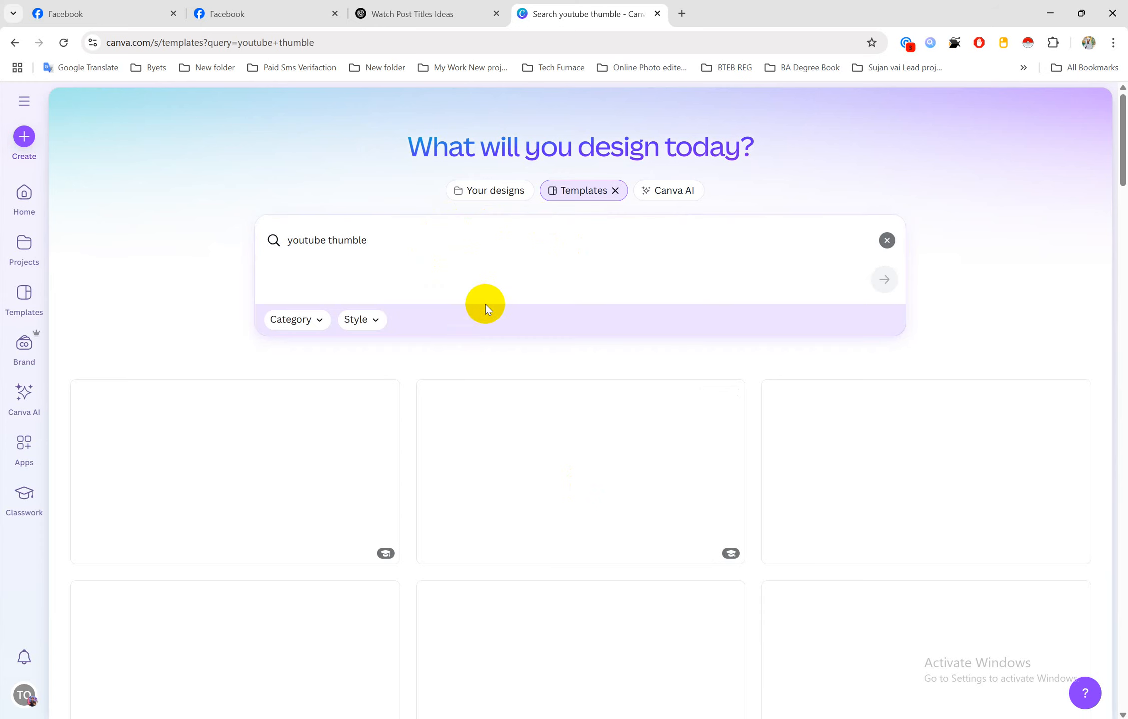
left_click(373, 14)
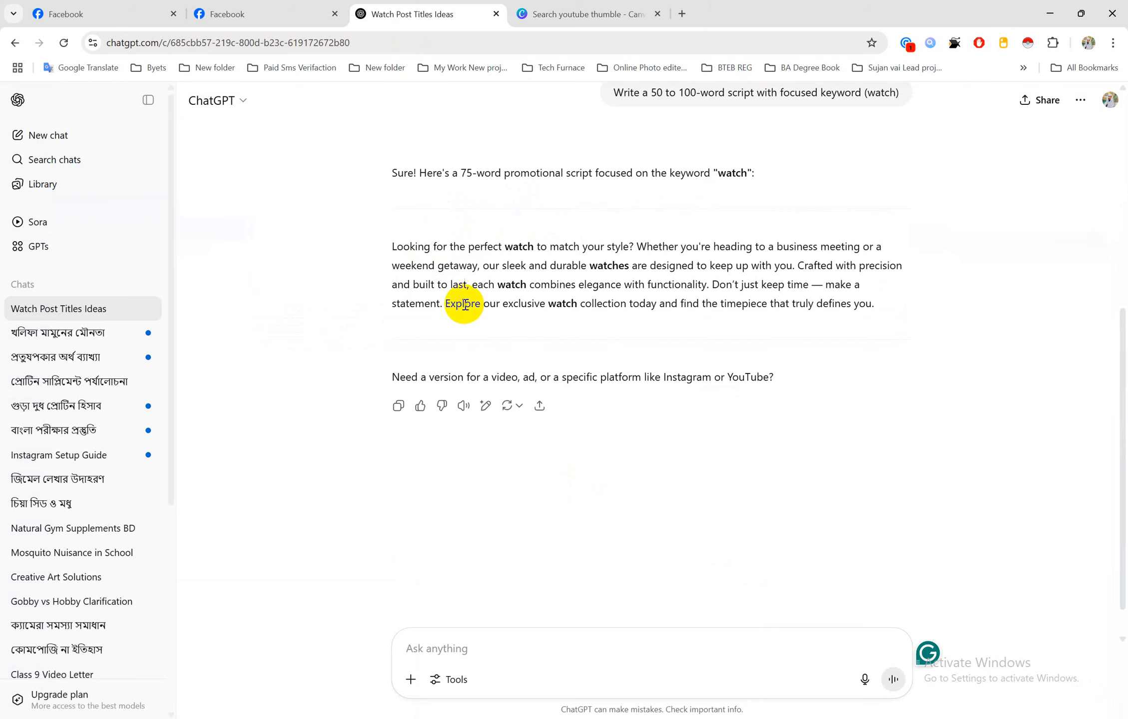
Select the 75-word watch script paragraph in ChatGPT's reply and bring up Word document 2
scroll(698, 342, "up", 1)
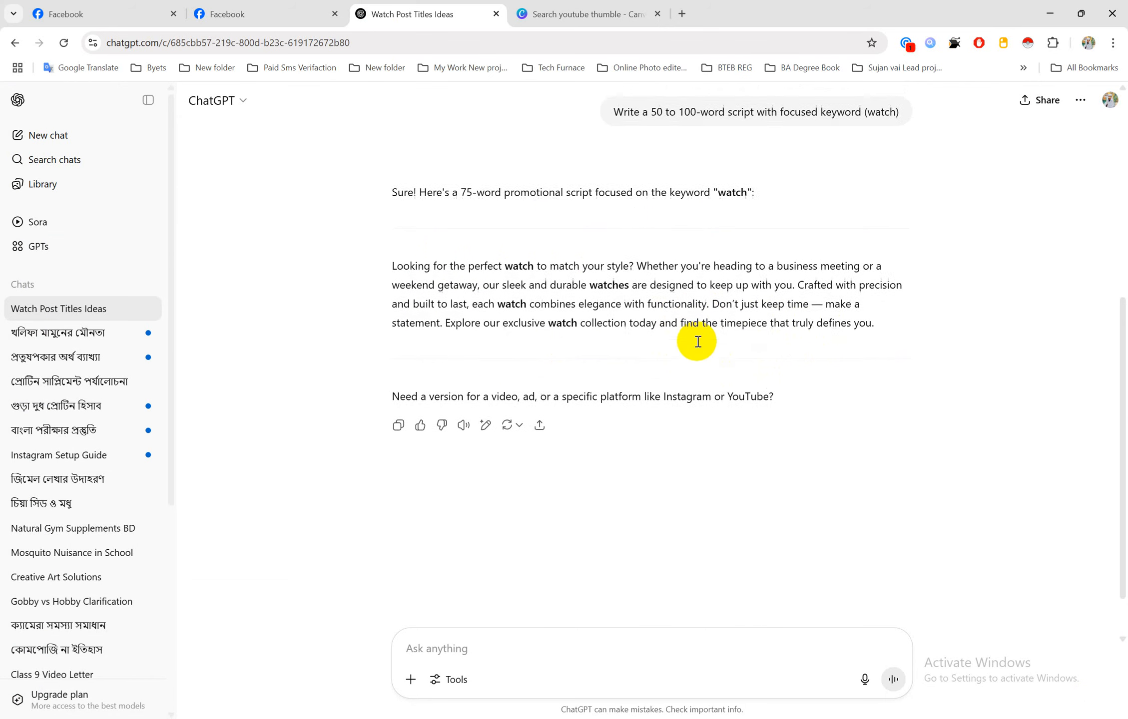
scroll(698, 342, "up", 2)
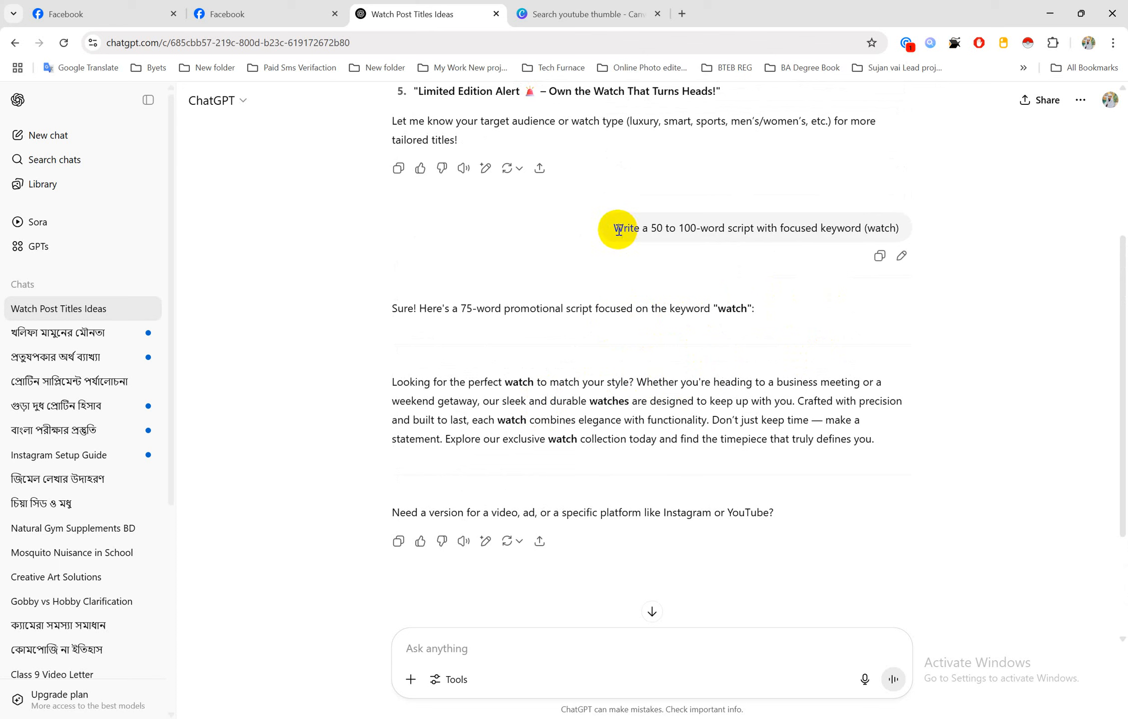
left_click_drag(618, 231, 738, 233)
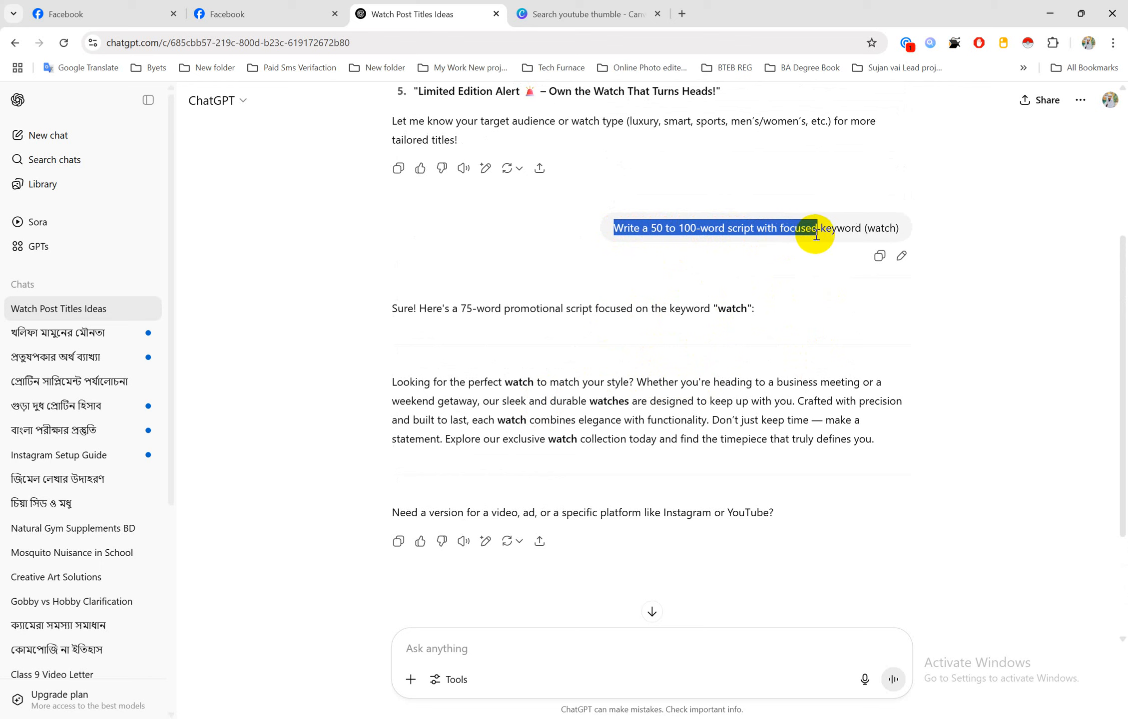
left_click_drag(817, 235, 895, 228)
left_click(877, 228)
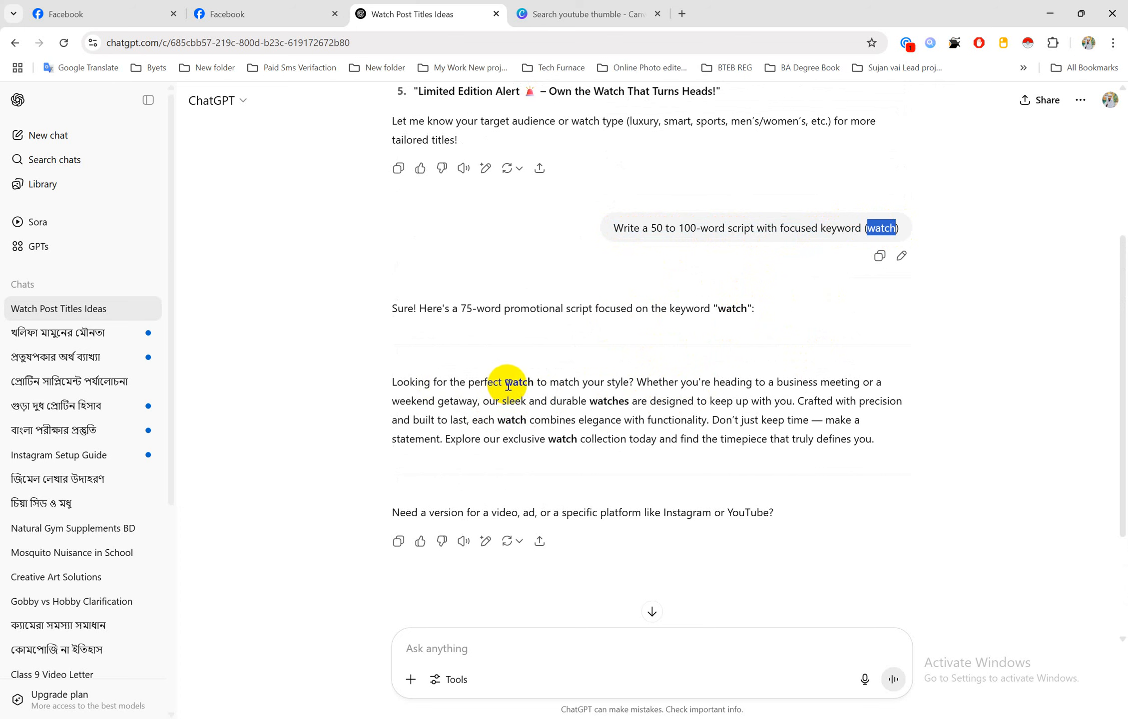
left_click_drag(505, 385, 527, 385)
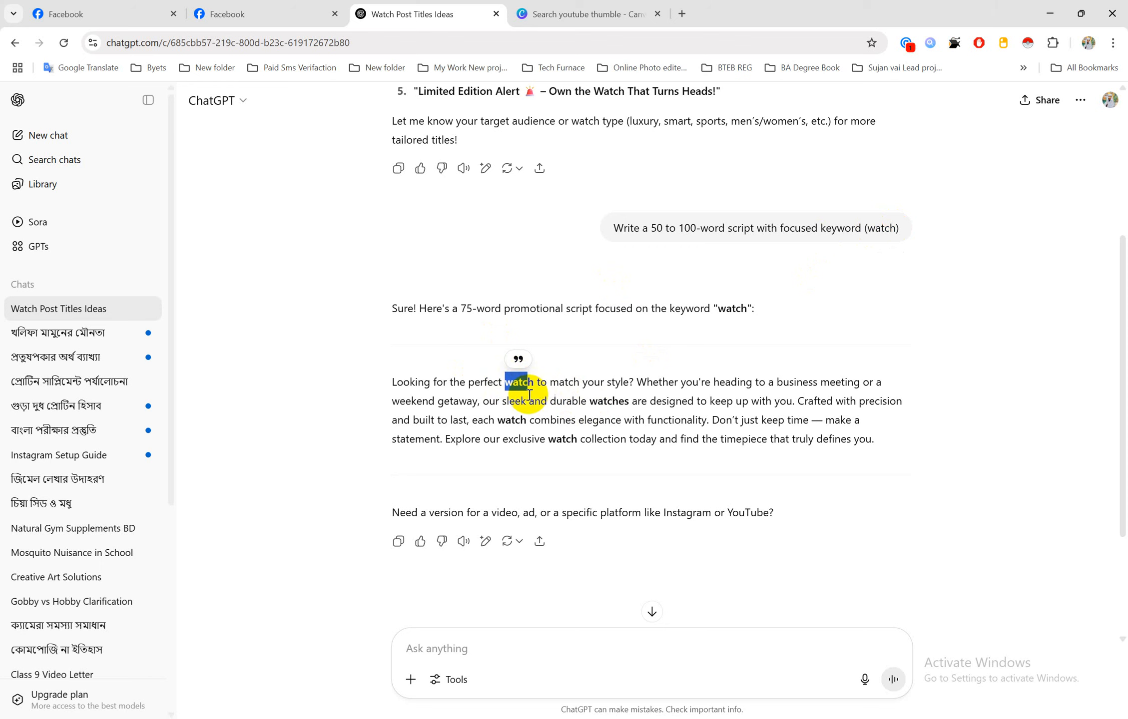
left_click(396, 383)
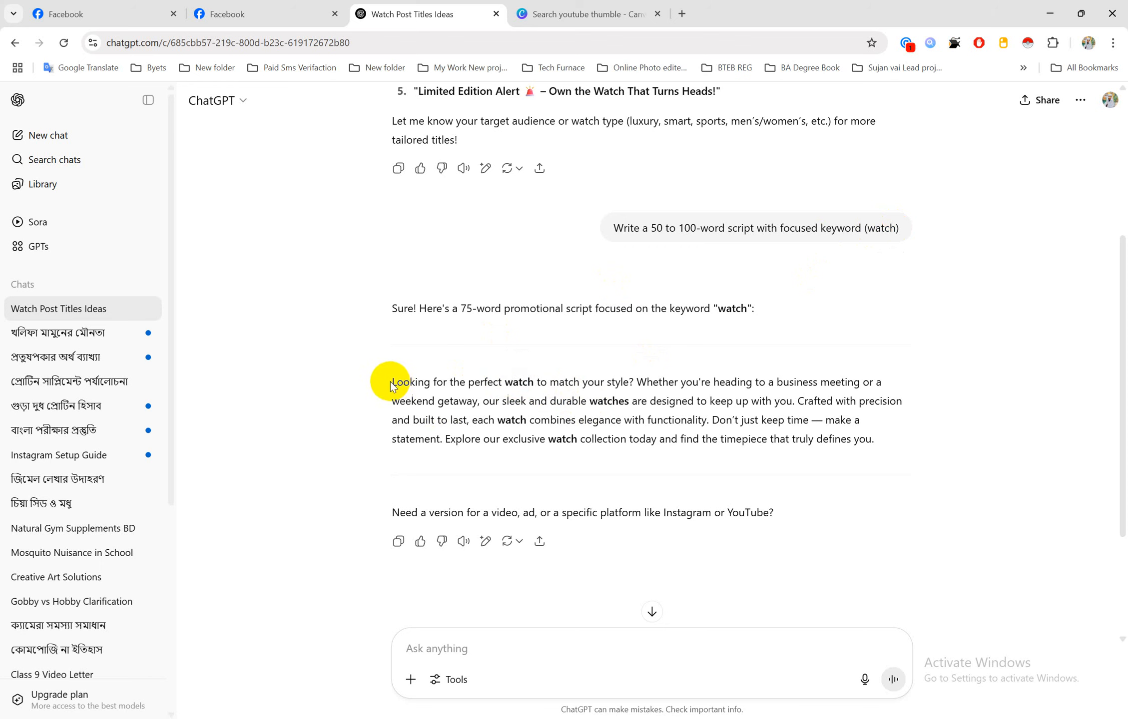
left_click_drag(392, 385, 884, 444)
key("ctrl+c")
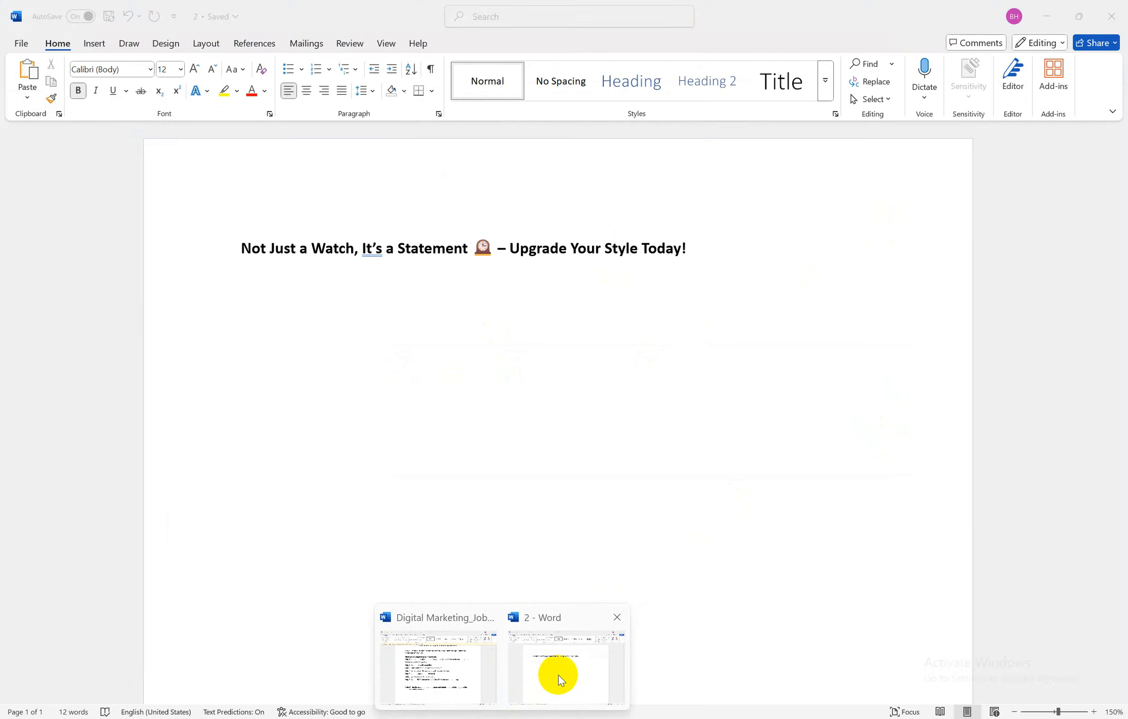
left_click(556, 672)
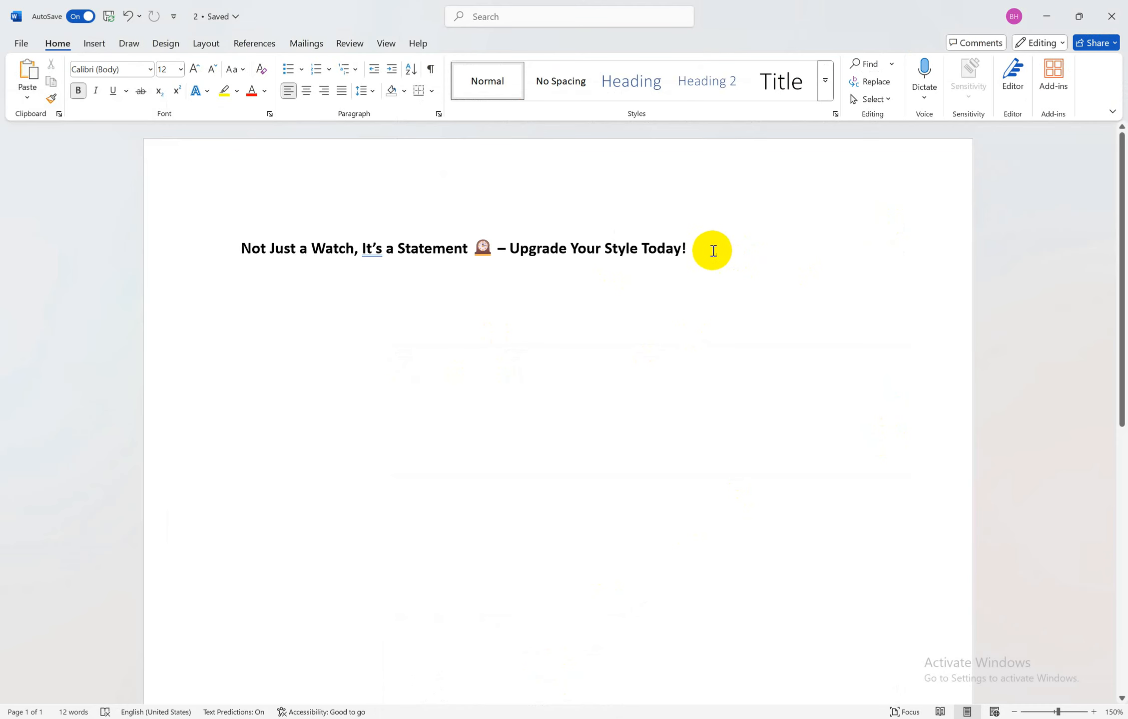
Paste the script below the bold title, unbold it, and add blank lines after the title
key("Return")
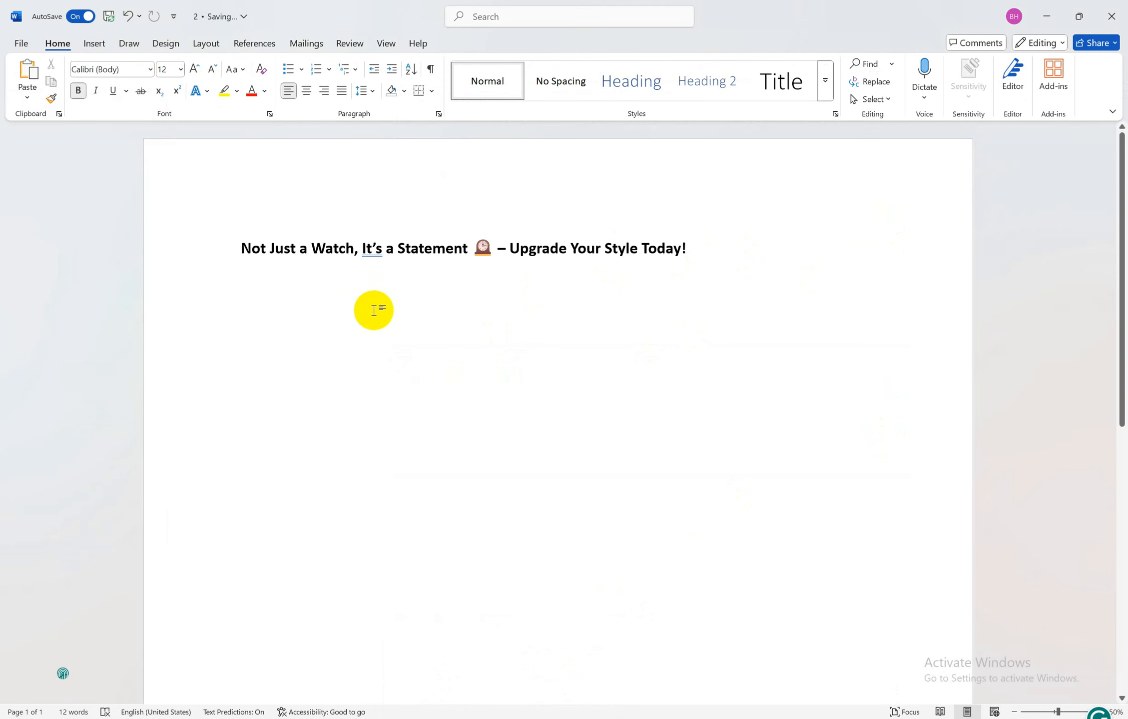
key("ctrl+v")
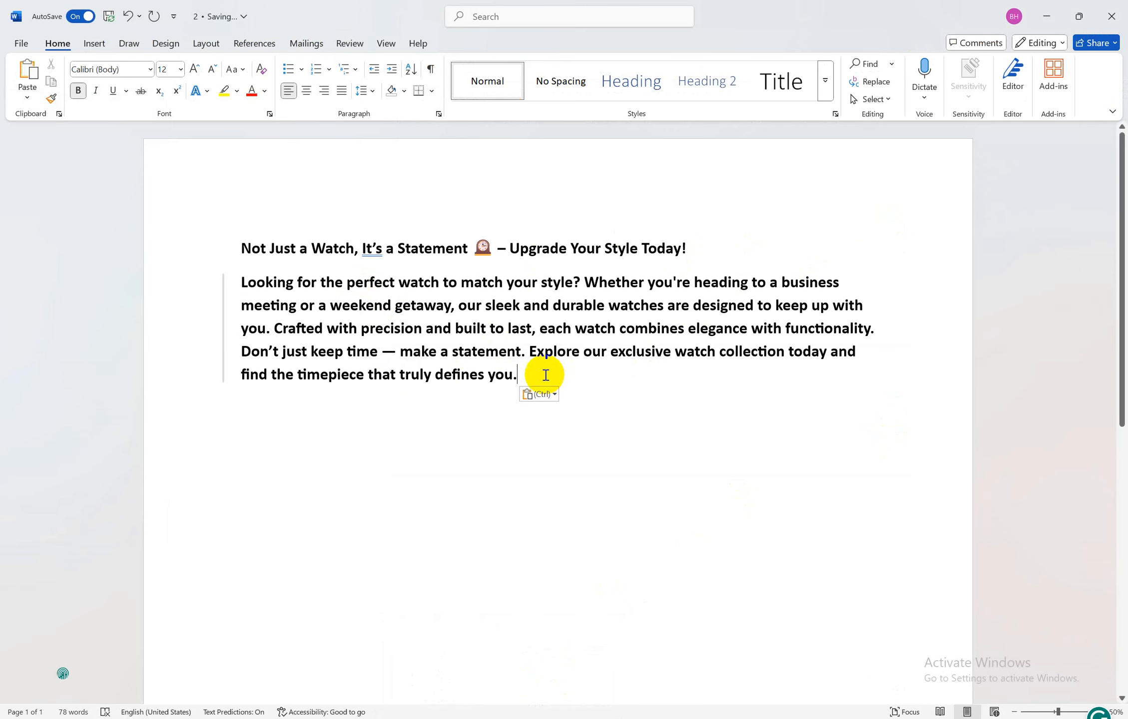
left_click_drag(542, 378, 239, 285)
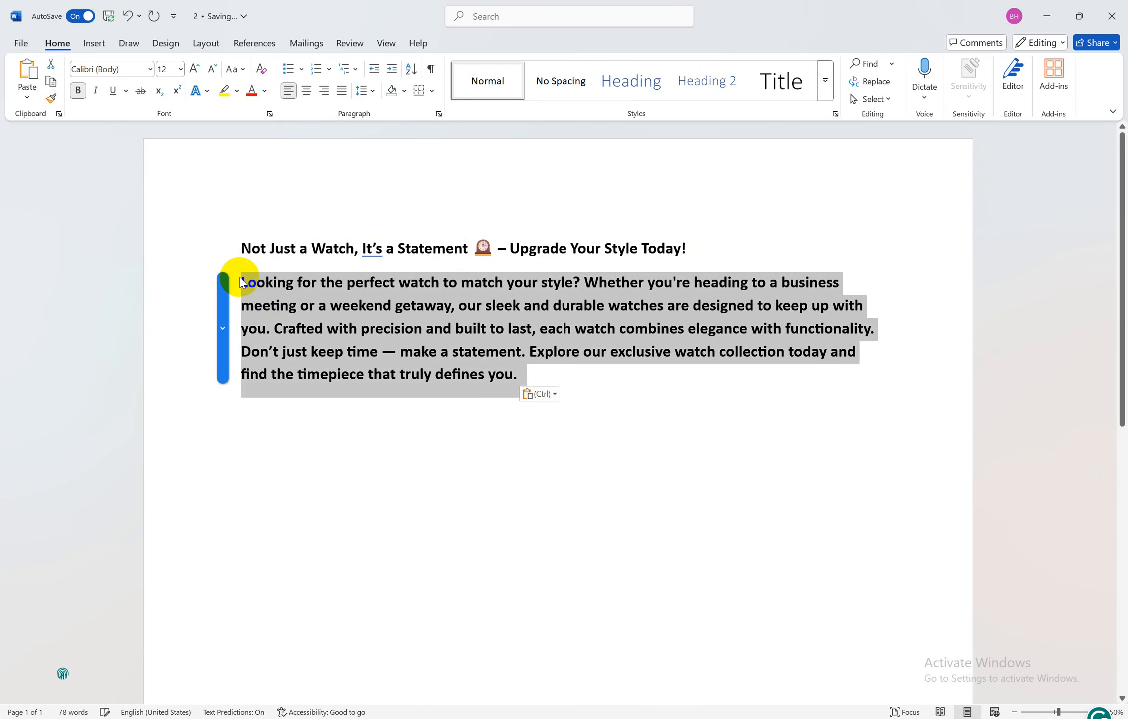
key("ctrl+b")
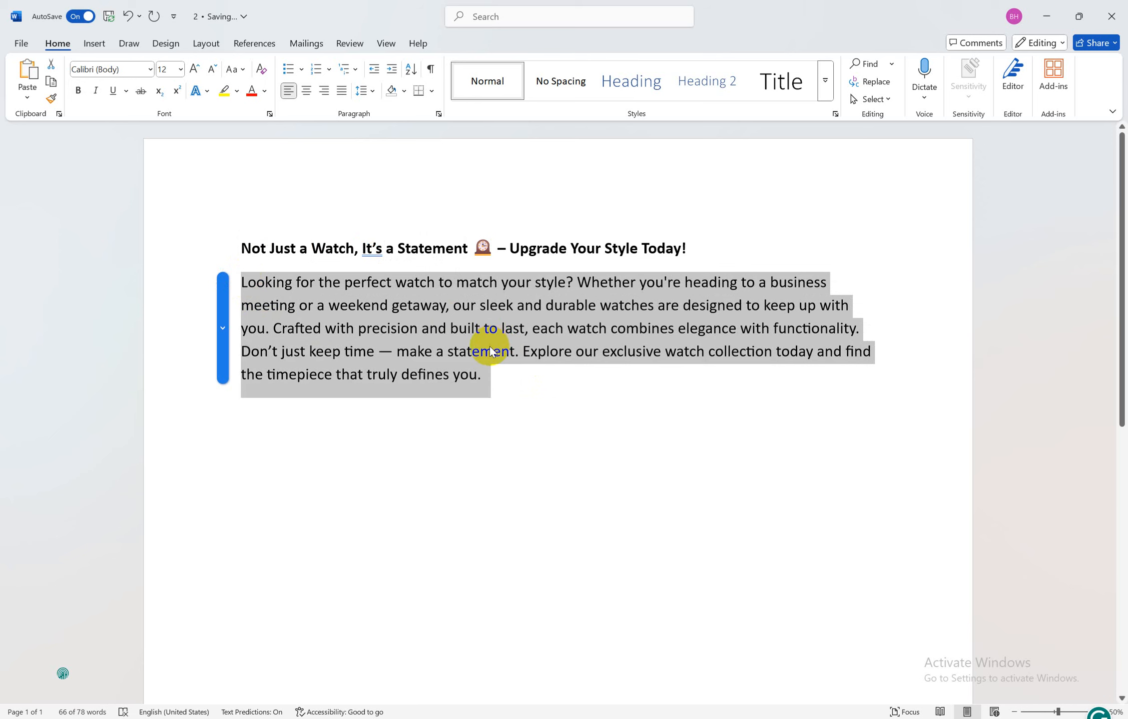
left_click(492, 350)
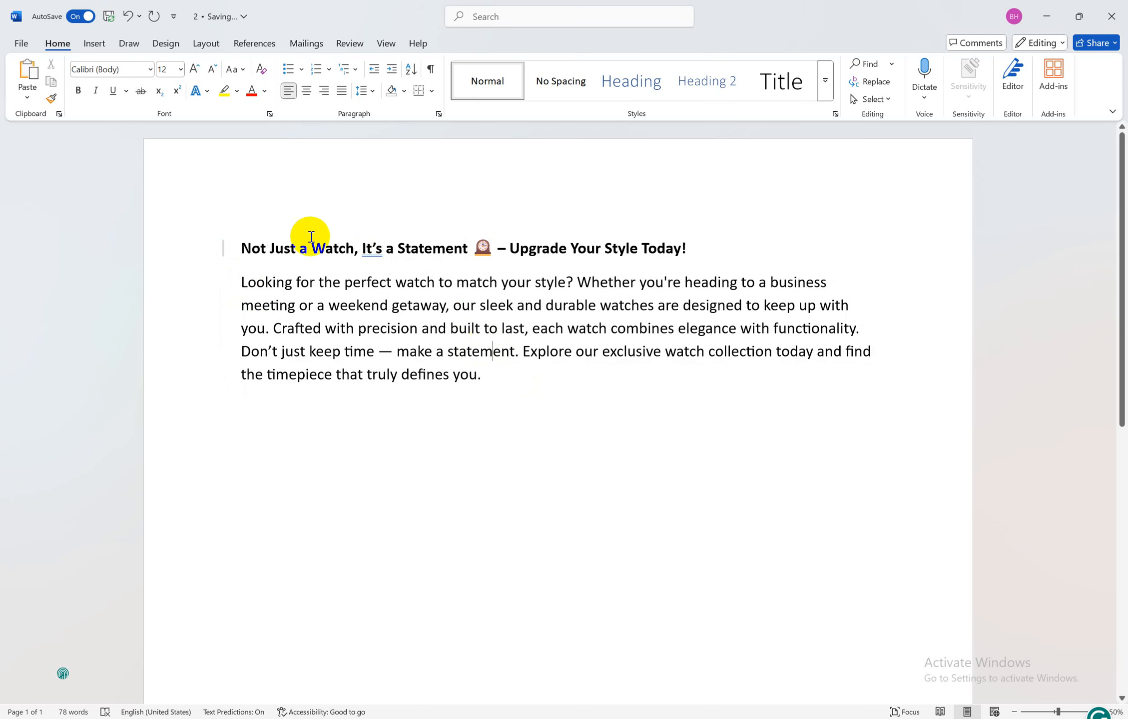
left_click(694, 250)
key("Return")
key("Return")
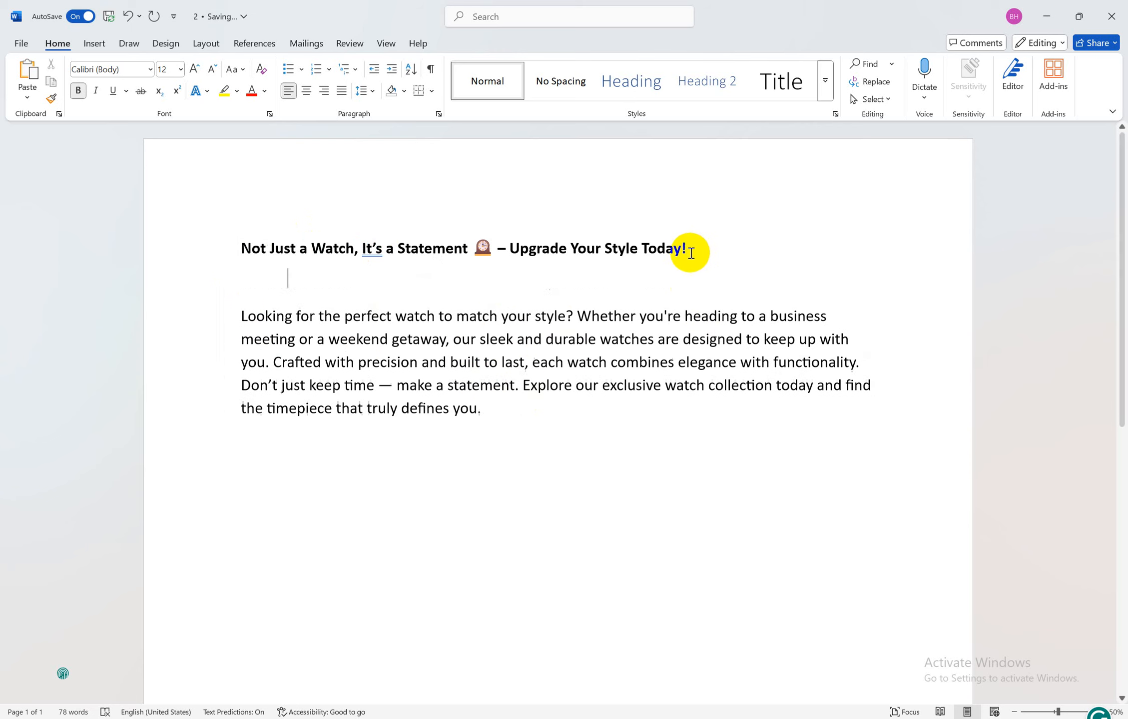
left_click(528, 452)
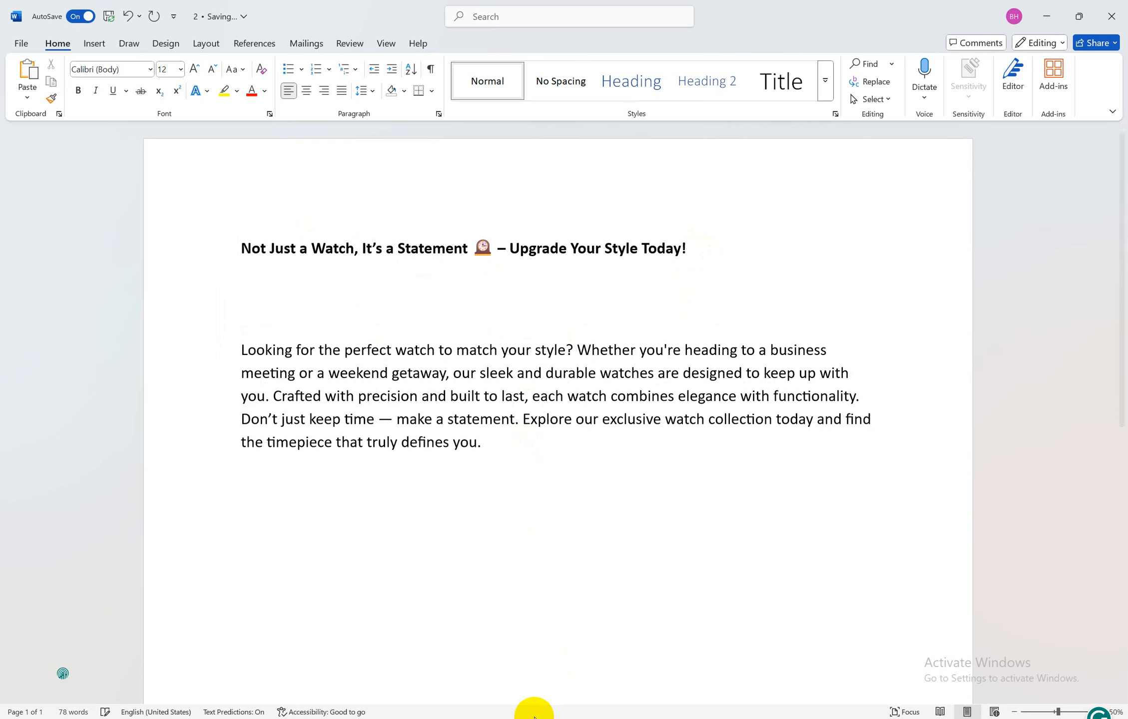
Re-copy the script from ChatGPT, paste it over the Word paragraph, and return to ChatGPT
mouse_move(443, 718)
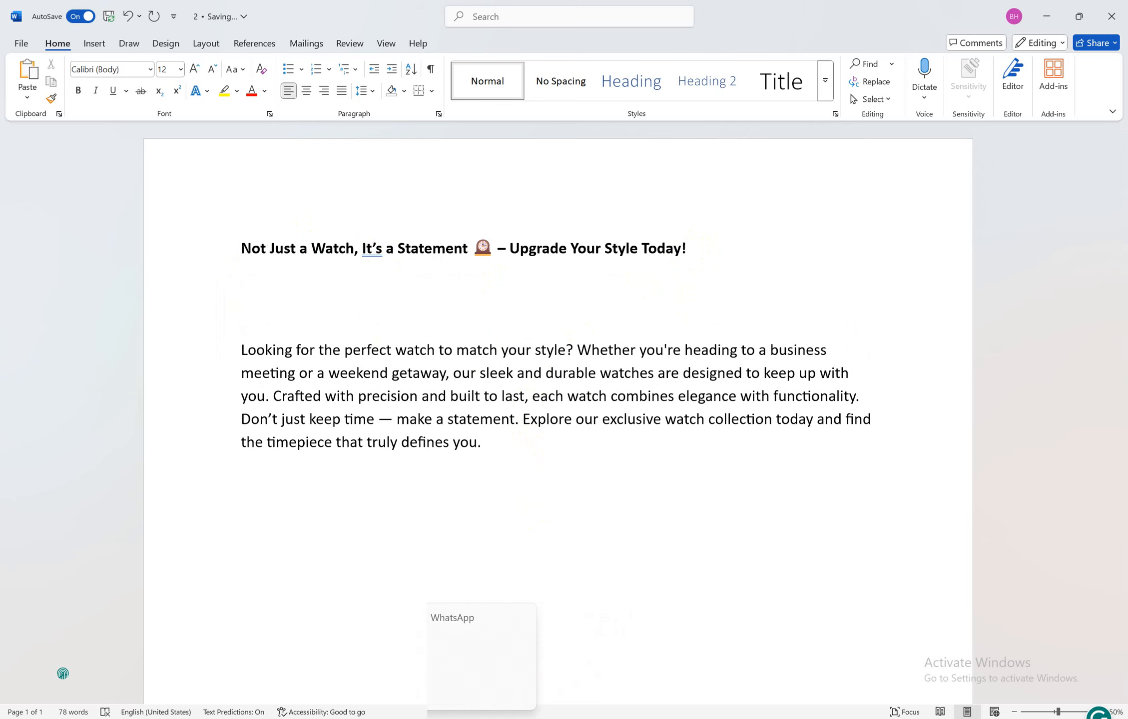
left_click(443, 718)
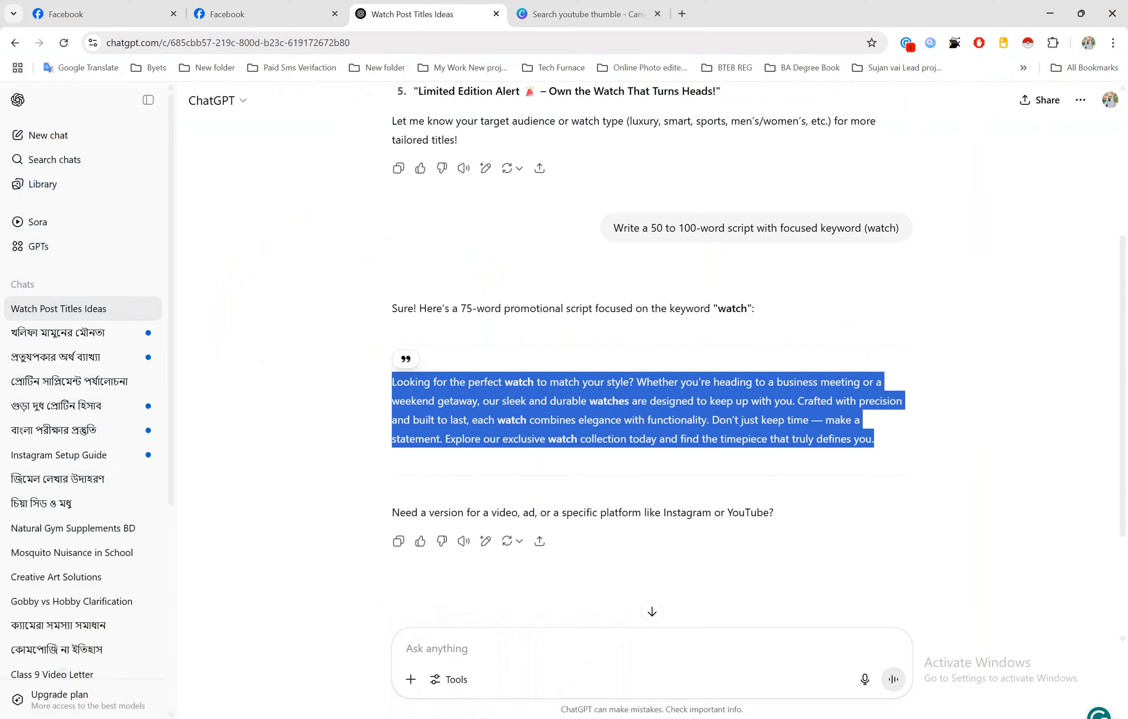
left_click(531, 444)
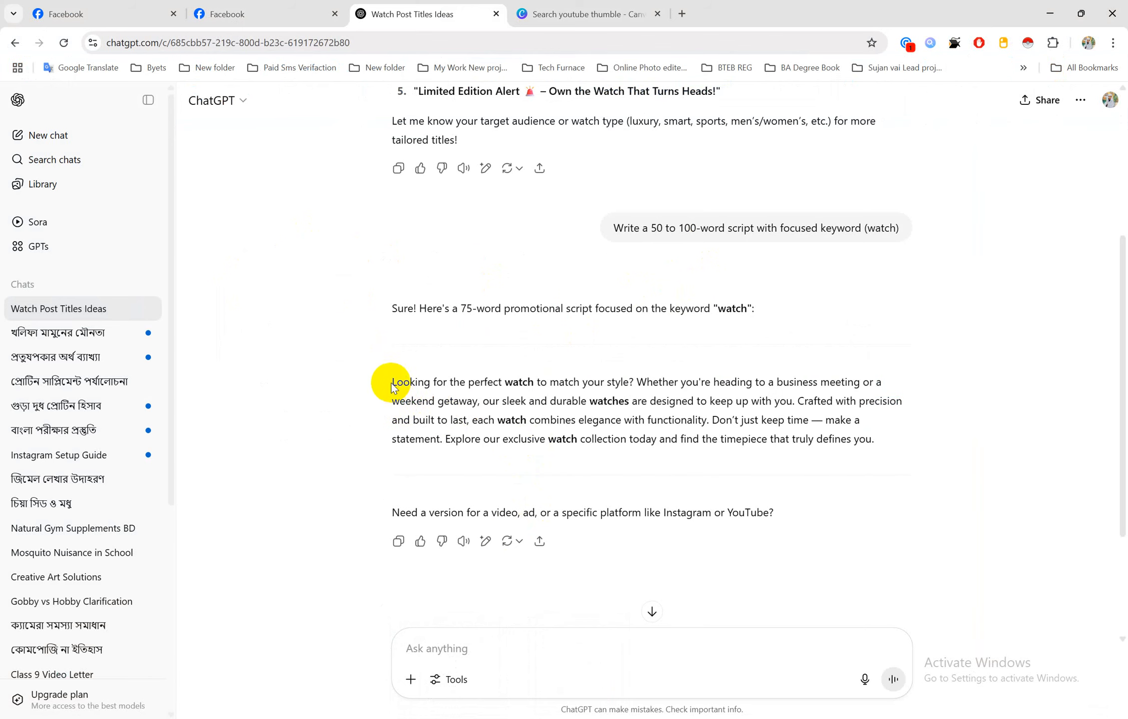
left_click_drag(392, 383, 905, 445)
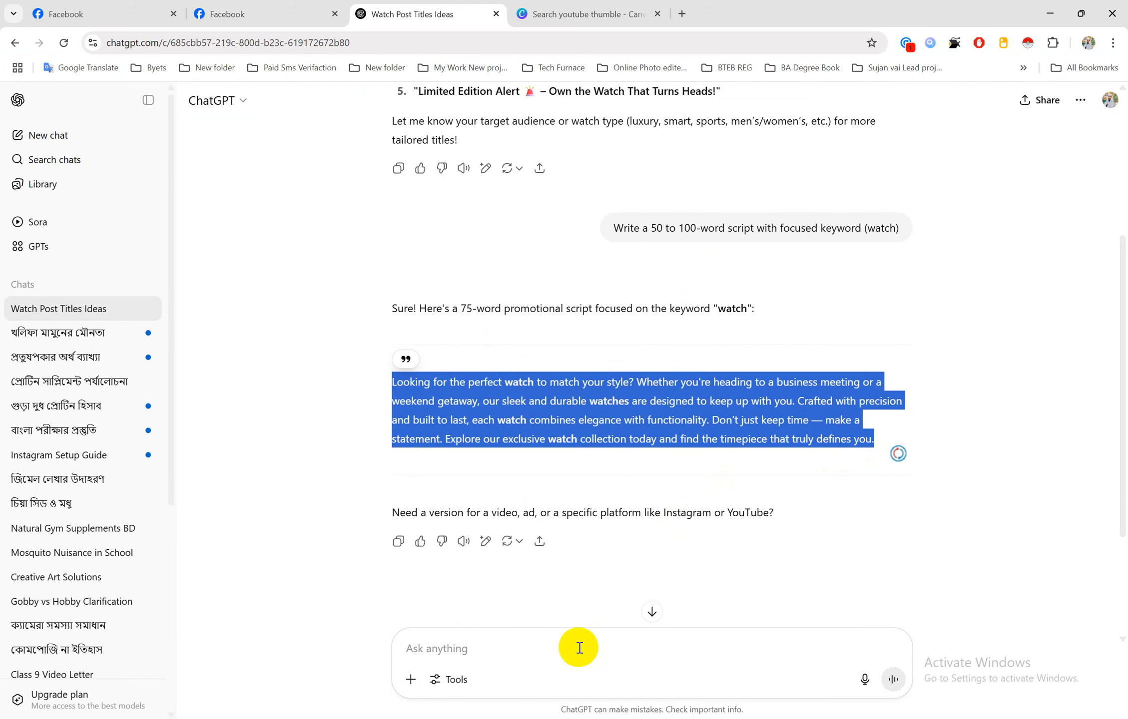
left_click(503, 718)
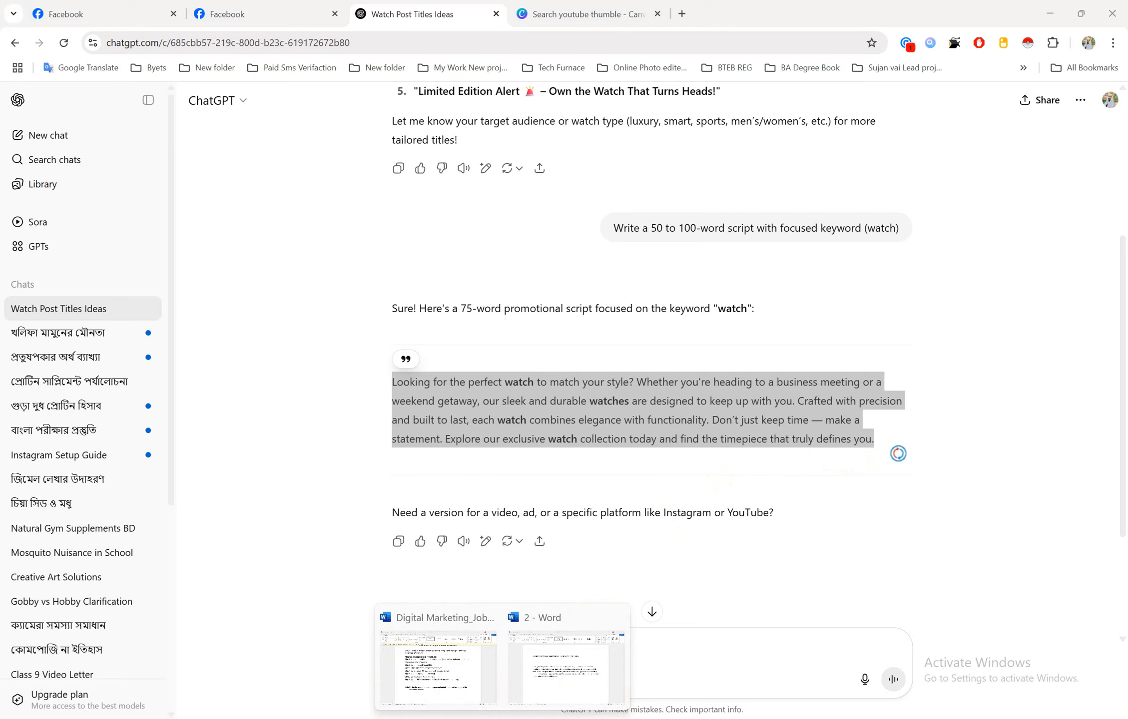
left_click(547, 690)
left_click_drag(487, 444, 236, 348)
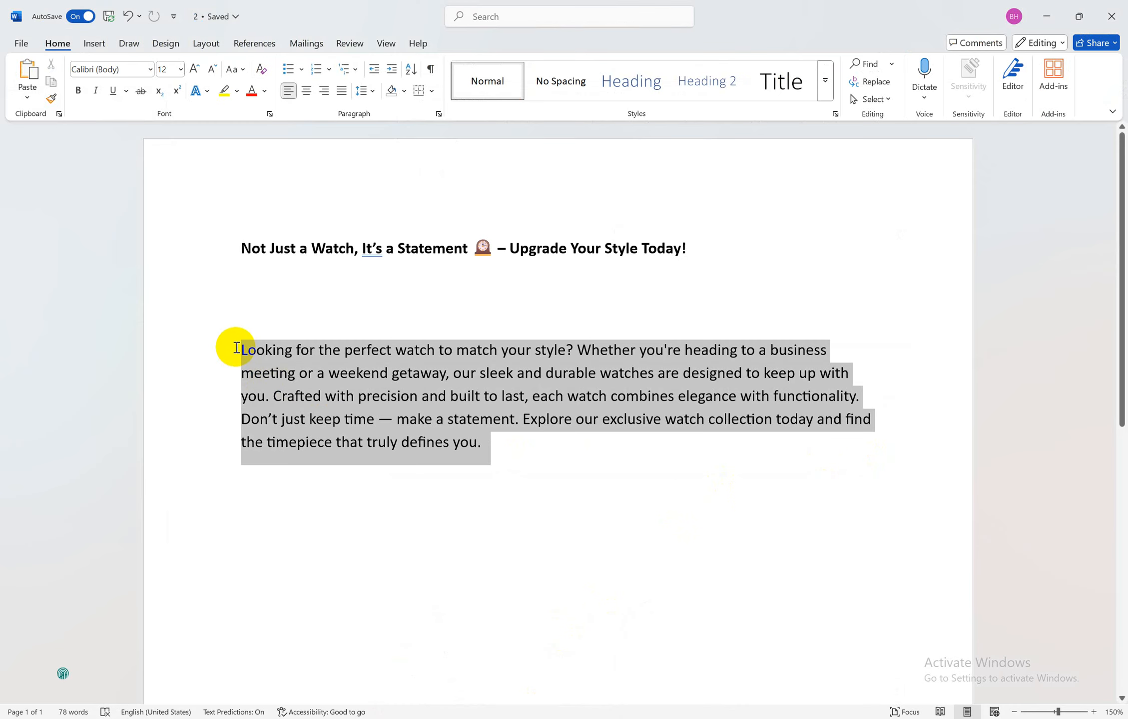
left_click(240, 346)
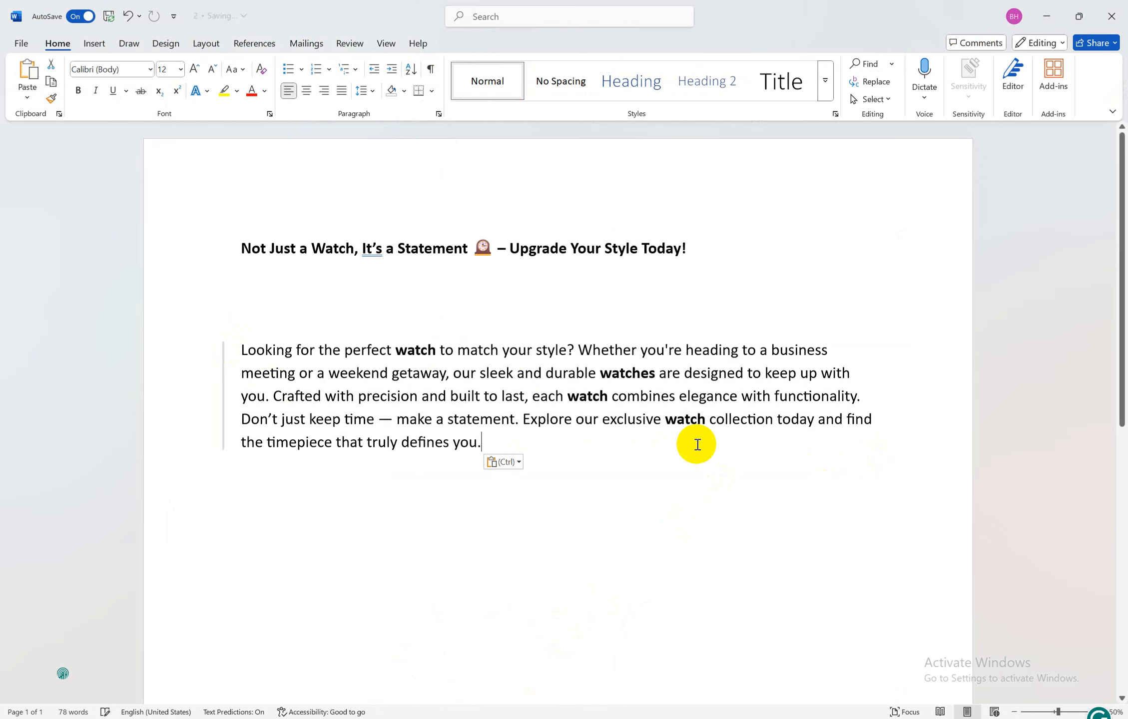
left_click(502, 718)
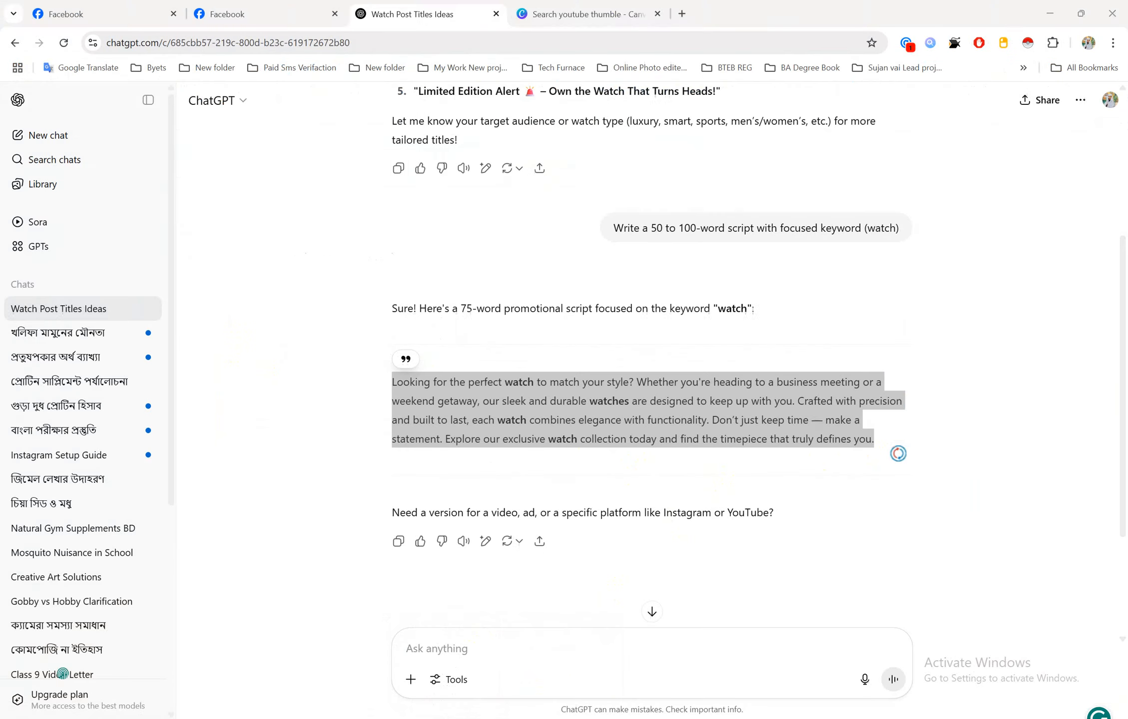
left_click(632, 10)
scroll(504, 409, "down", 6)
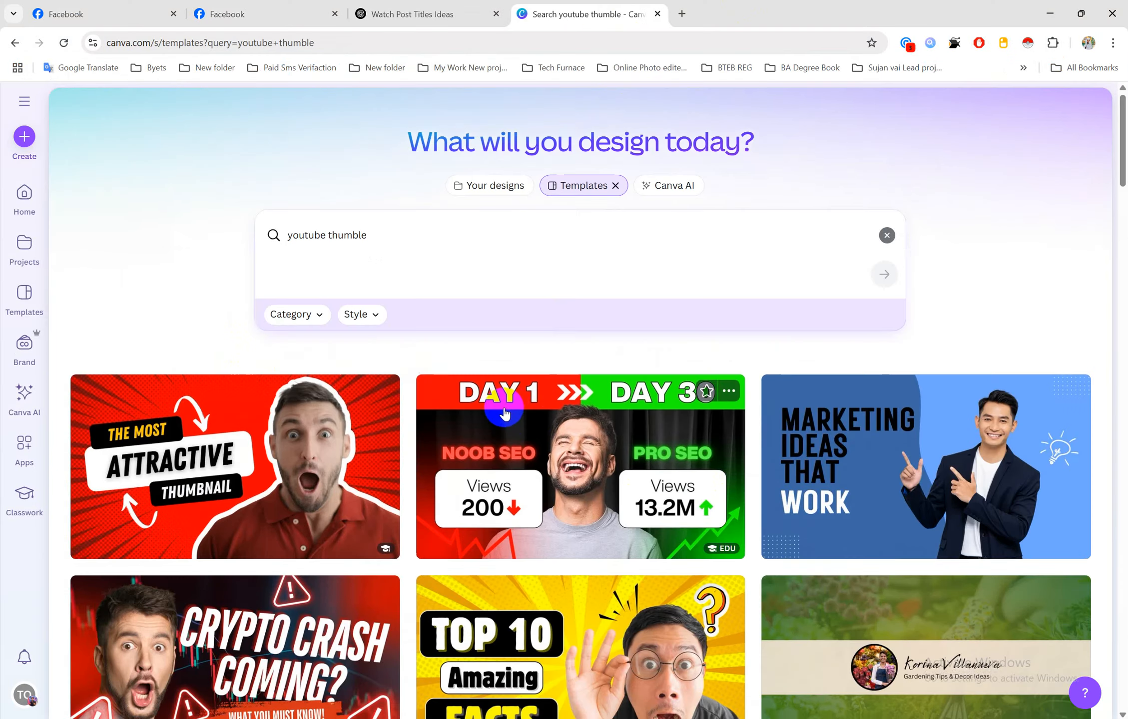
scroll(504, 409, "up", 6)
scroll(505, 410, "down", 10)
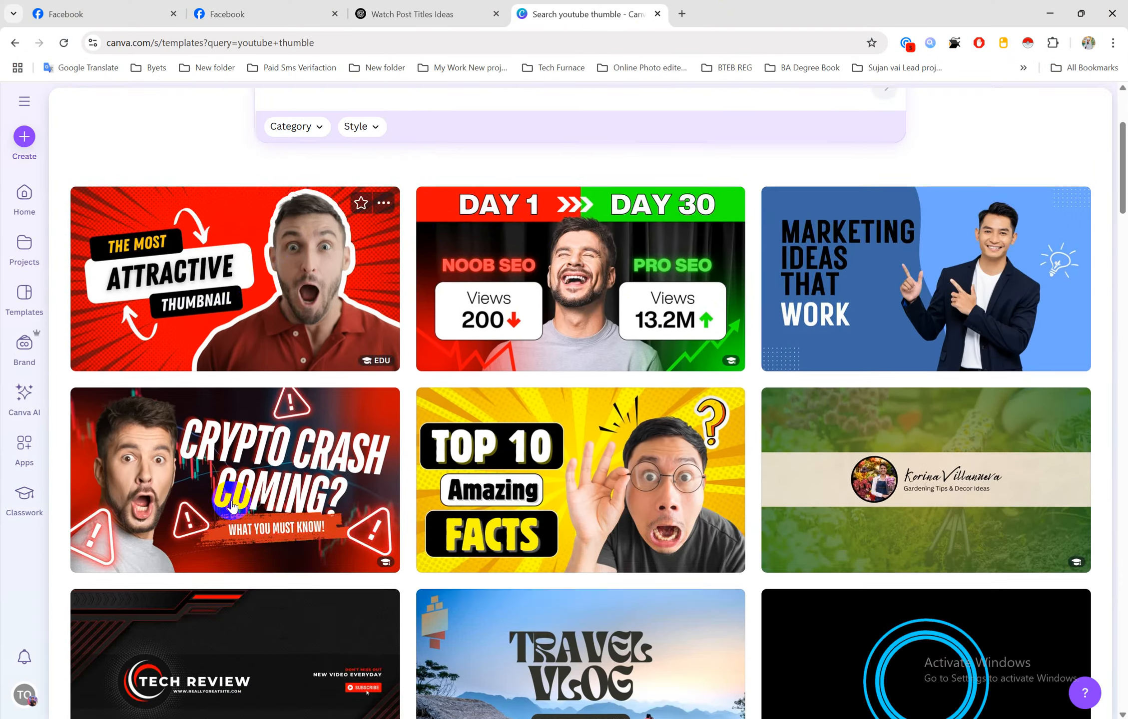
scroll(619, 484, "up", 5)
scroll(618, 483, "up", 6)
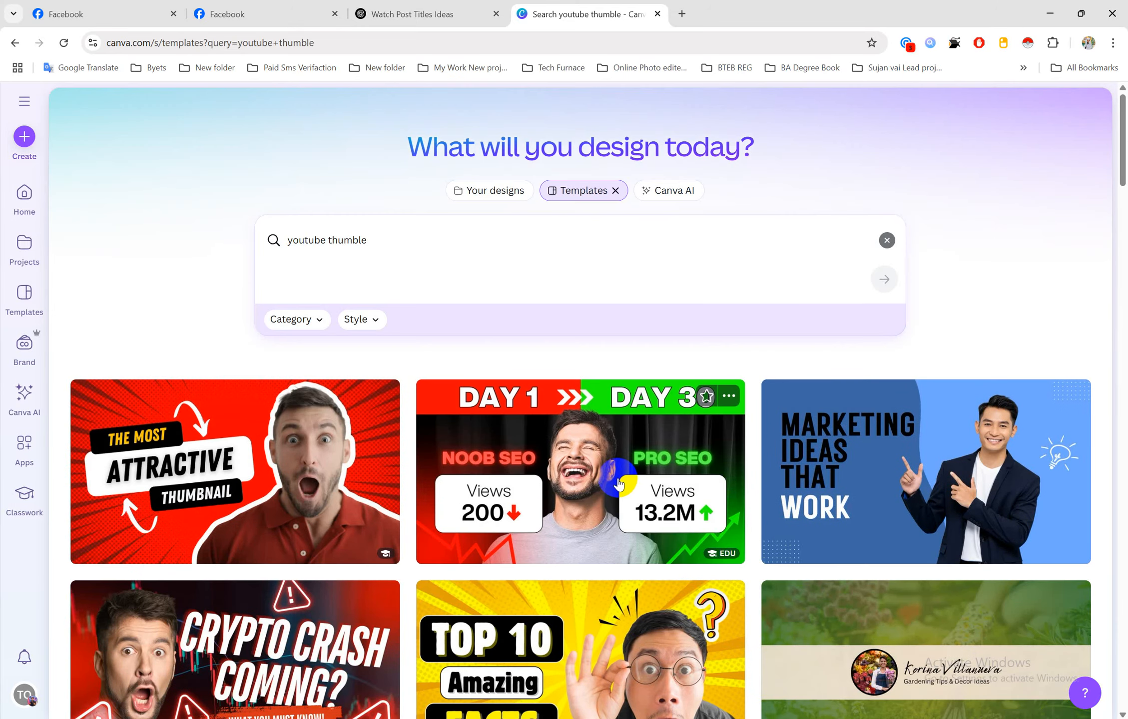
scroll(619, 483, "down", 5)
scroll(619, 483, "up", 5)
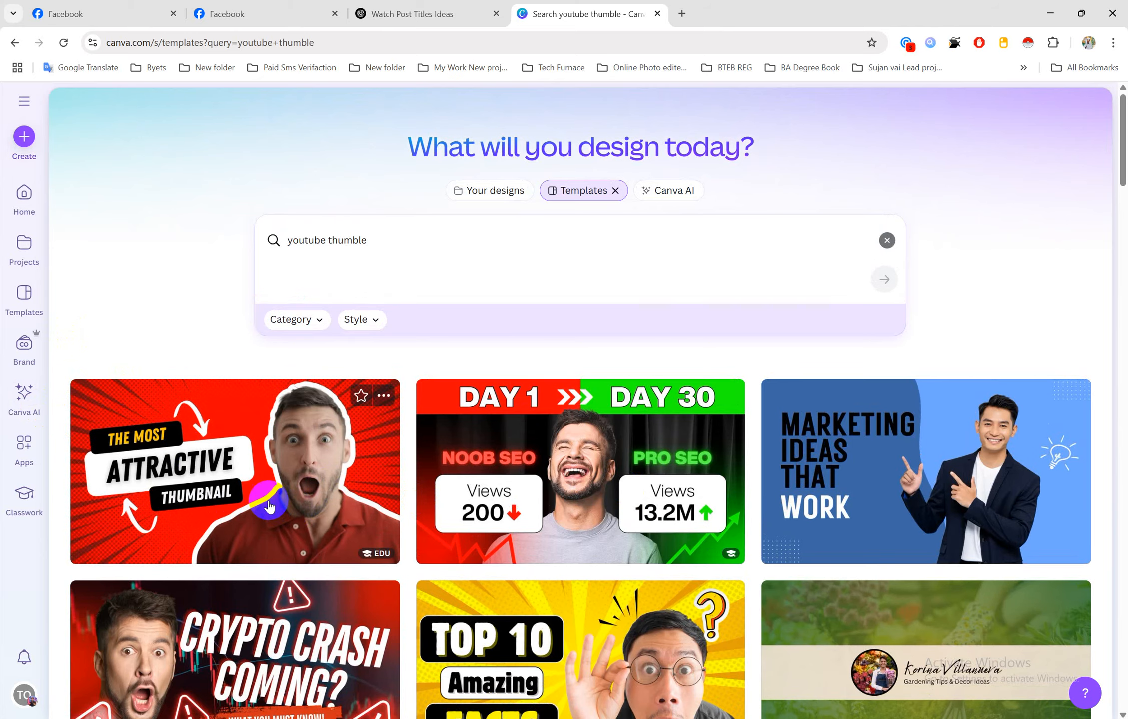
scroll(559, 582, "down", 11)
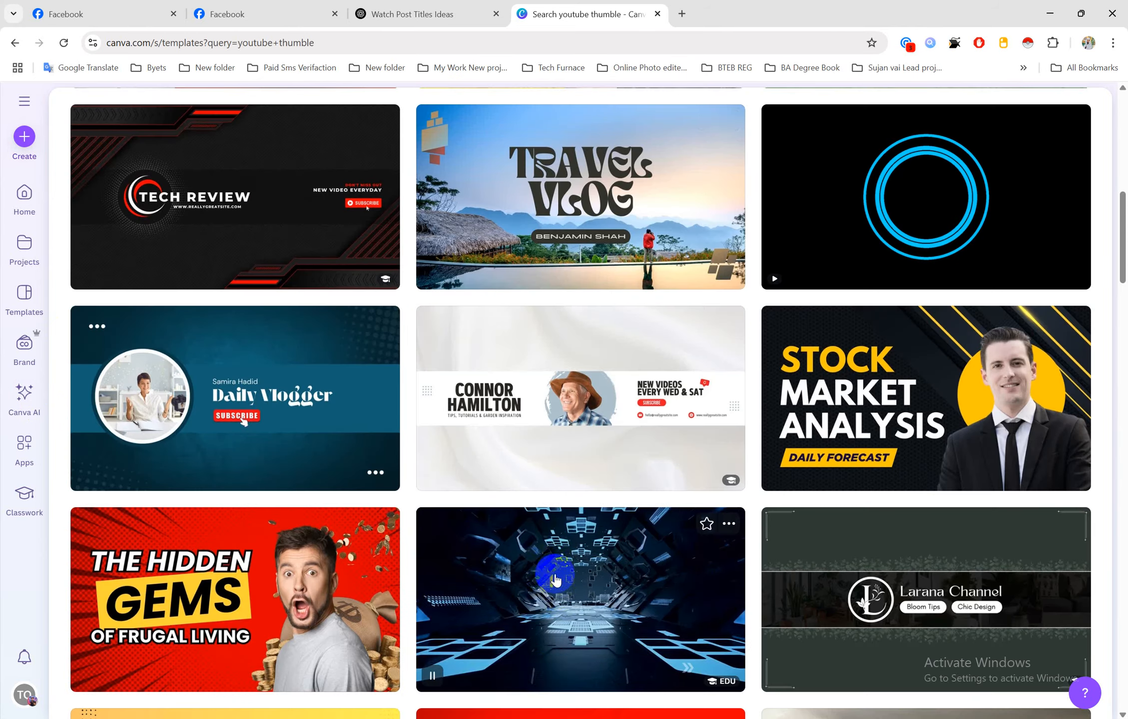
scroll(558, 582, "down", 20)
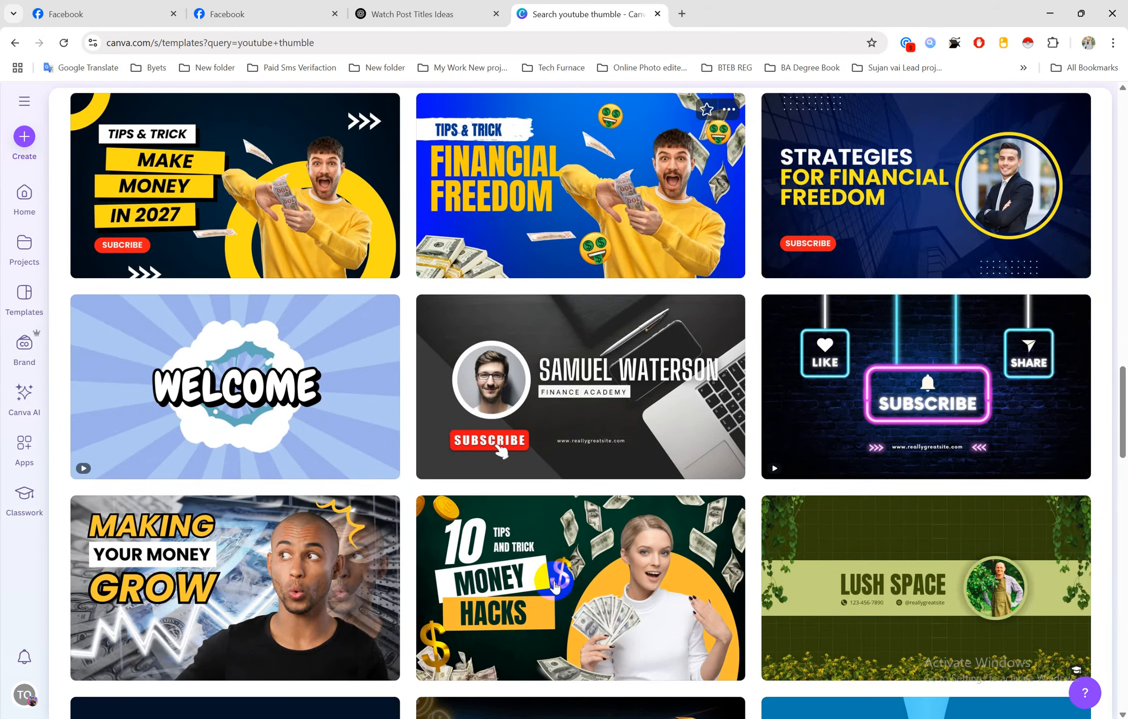
scroll(556, 586, "down", 12)
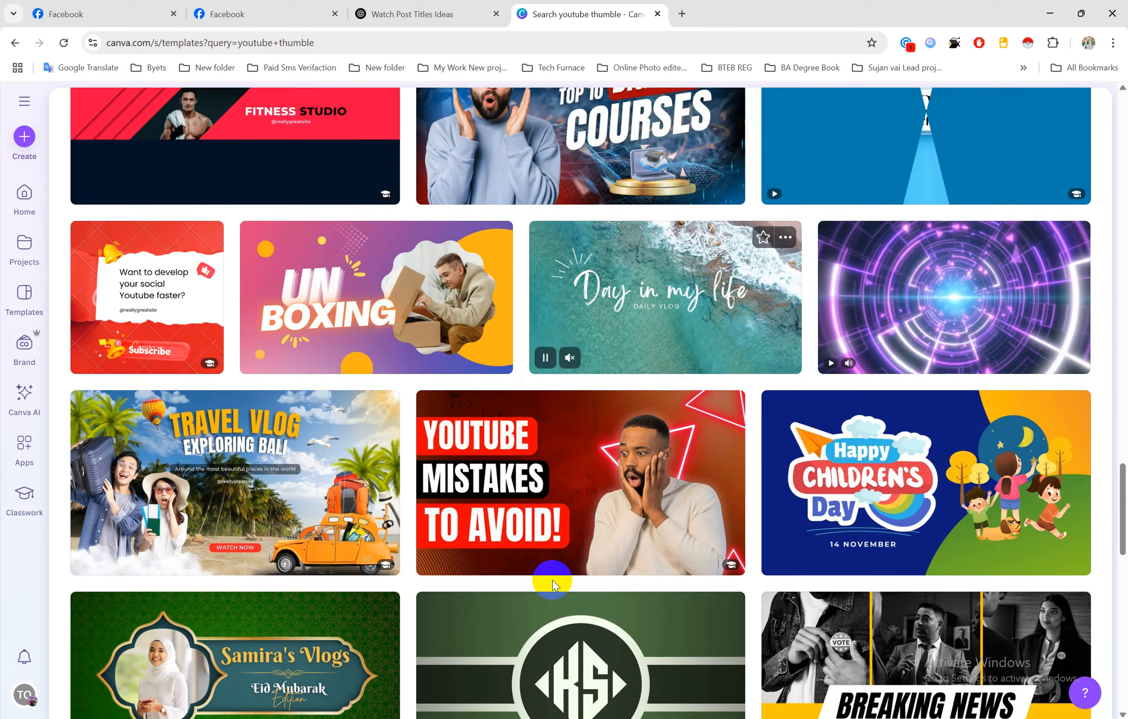
scroll(553, 583, "down", 6)
scroll(552, 587, "down", 6)
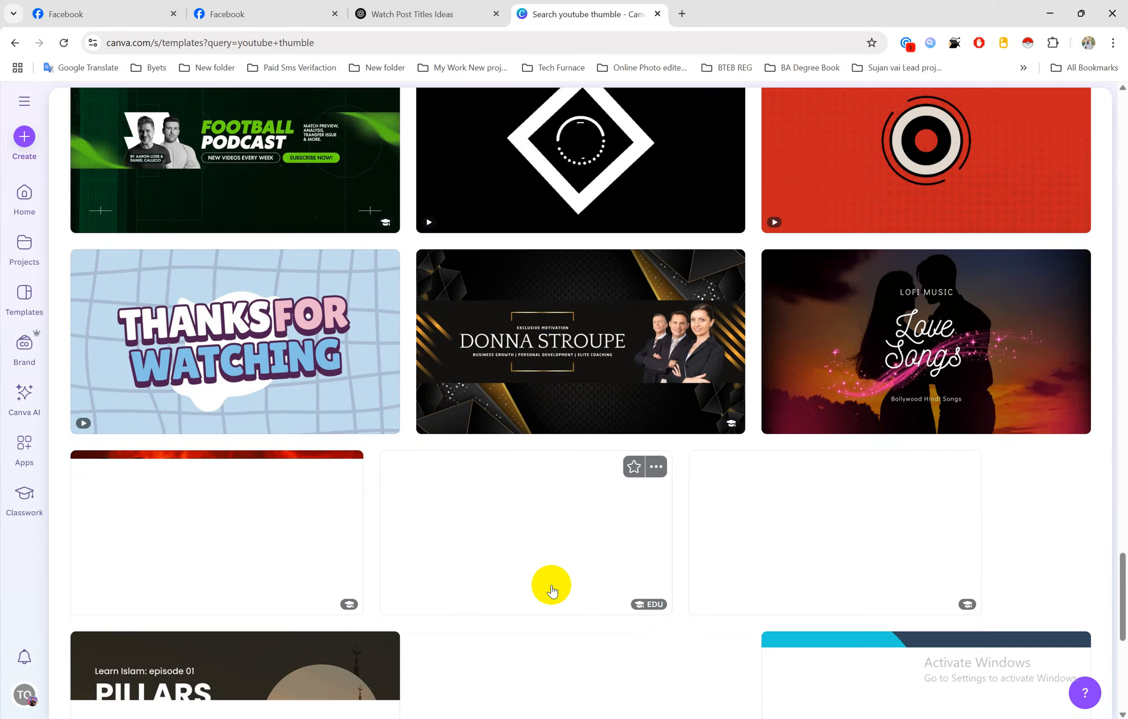
scroll(549, 587, "down", 4)
scroll(567, 577, "up", 15)
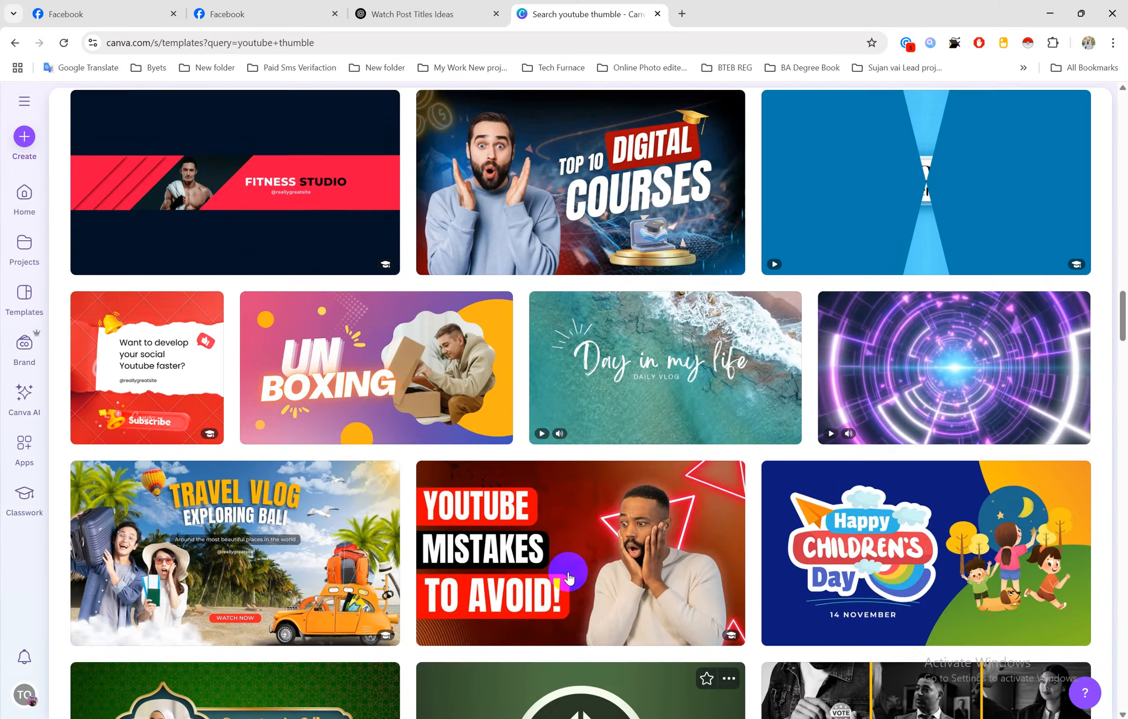
scroll(570, 579, "up", 20)
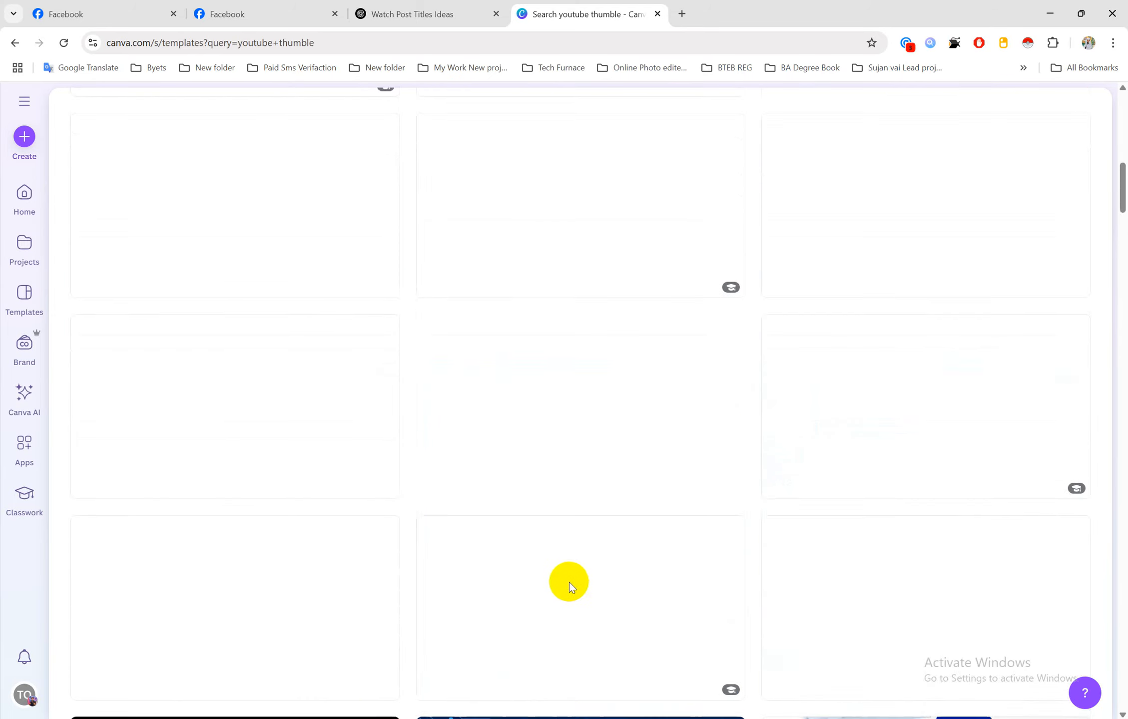
scroll(570, 585, "down", 7)
scroll(569, 587, "up", 20)
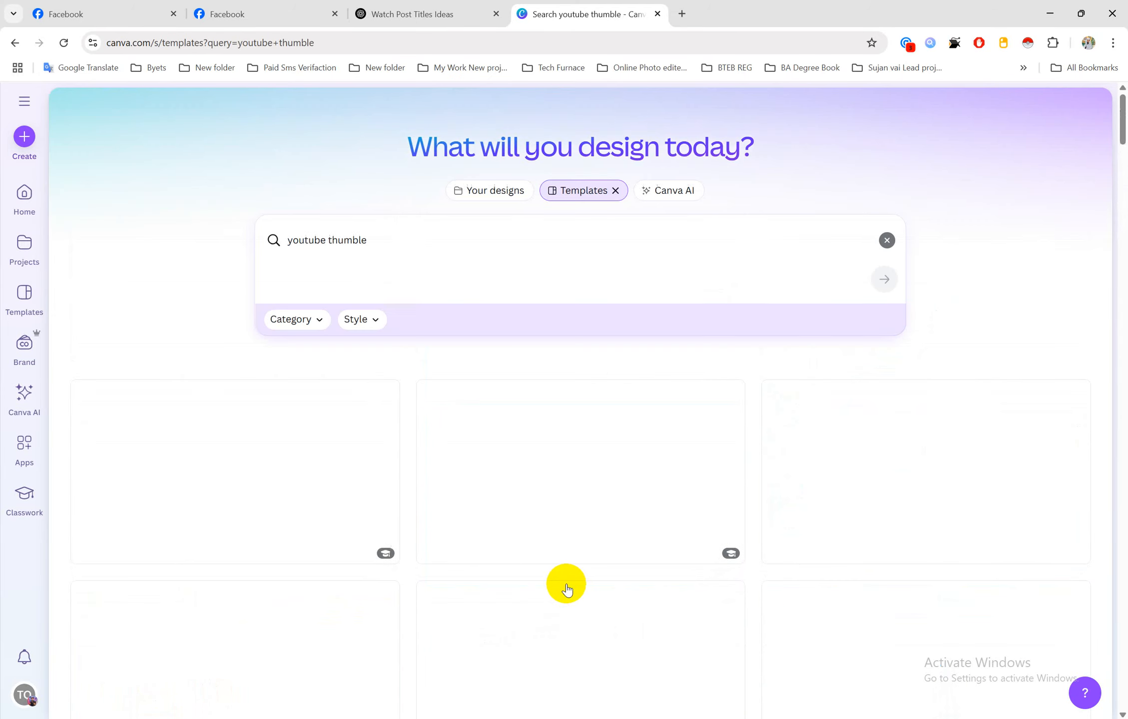
scroll(567, 597, "down", 2)
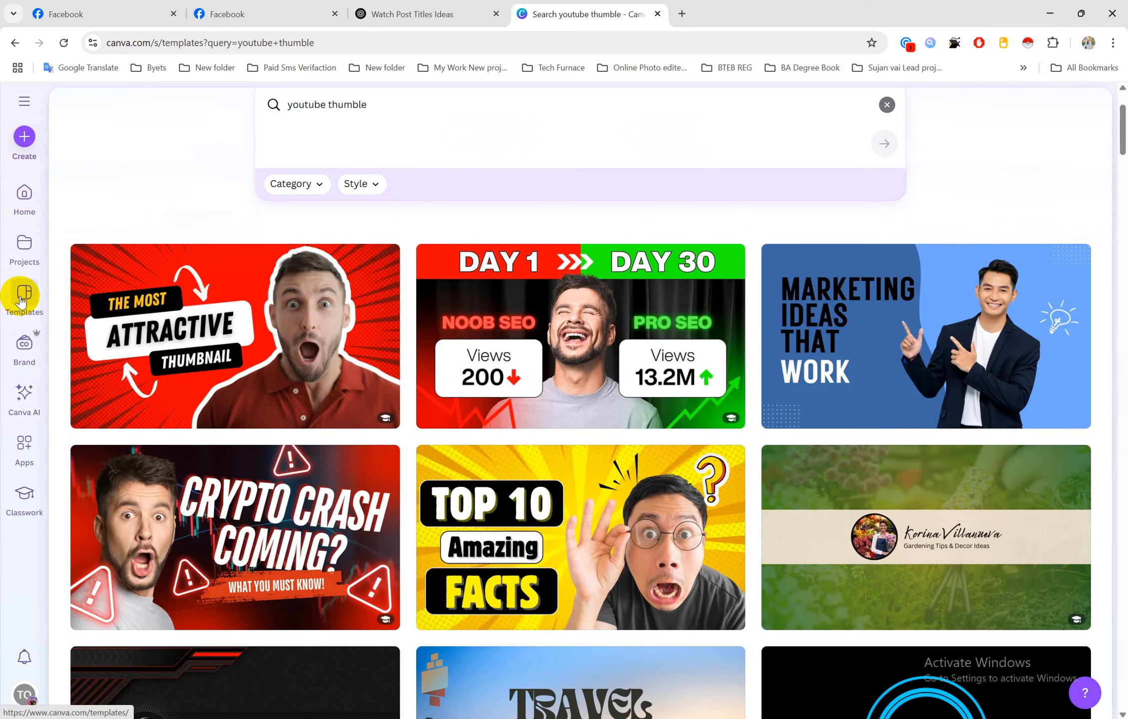
Refine the template search to 'watch youtube thumble' to list watch-themed thumbnails
left_click(244, 322)
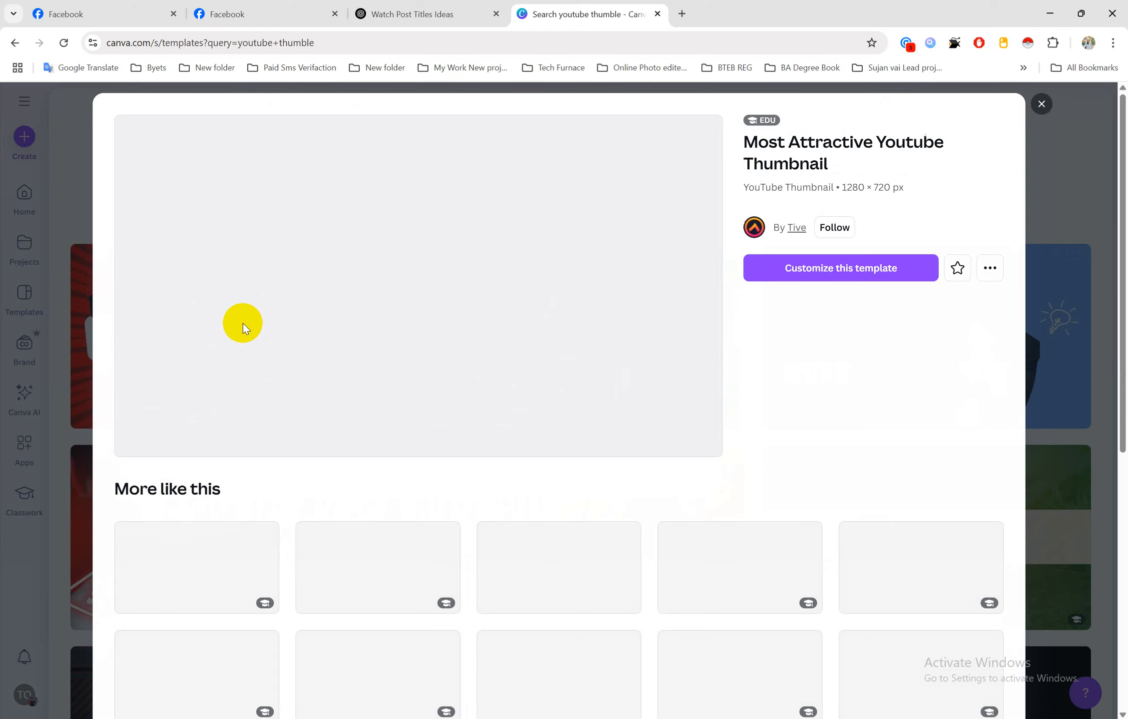
left_click(1042, 104)
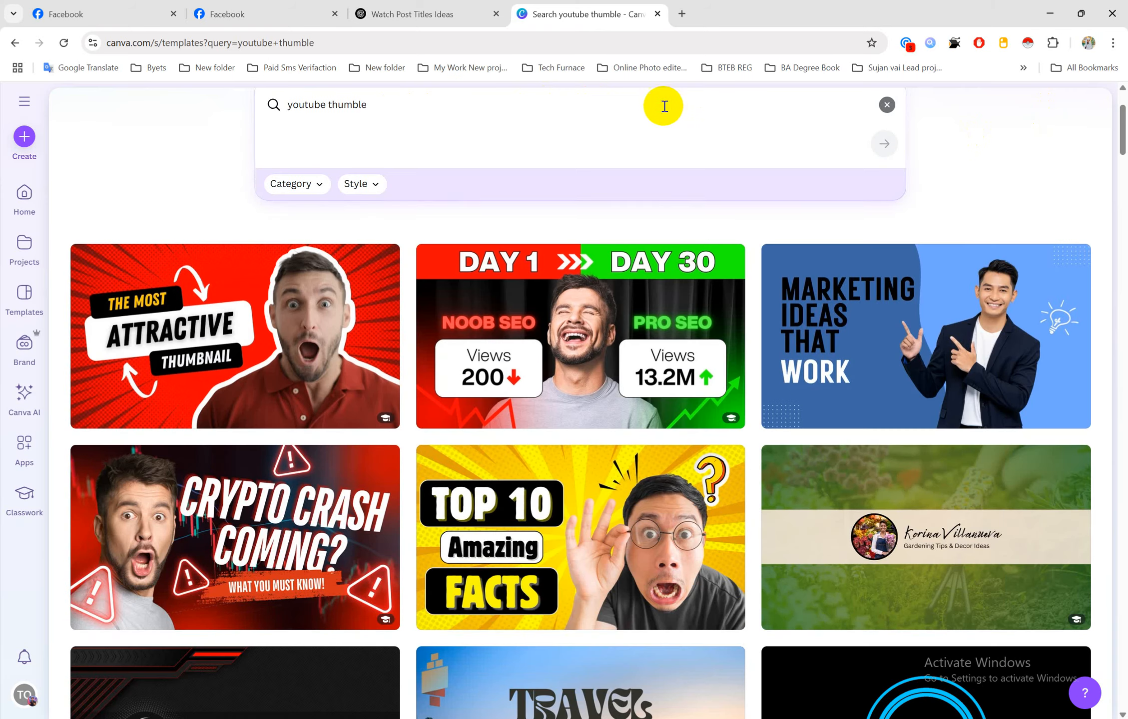
left_click(395, 106)
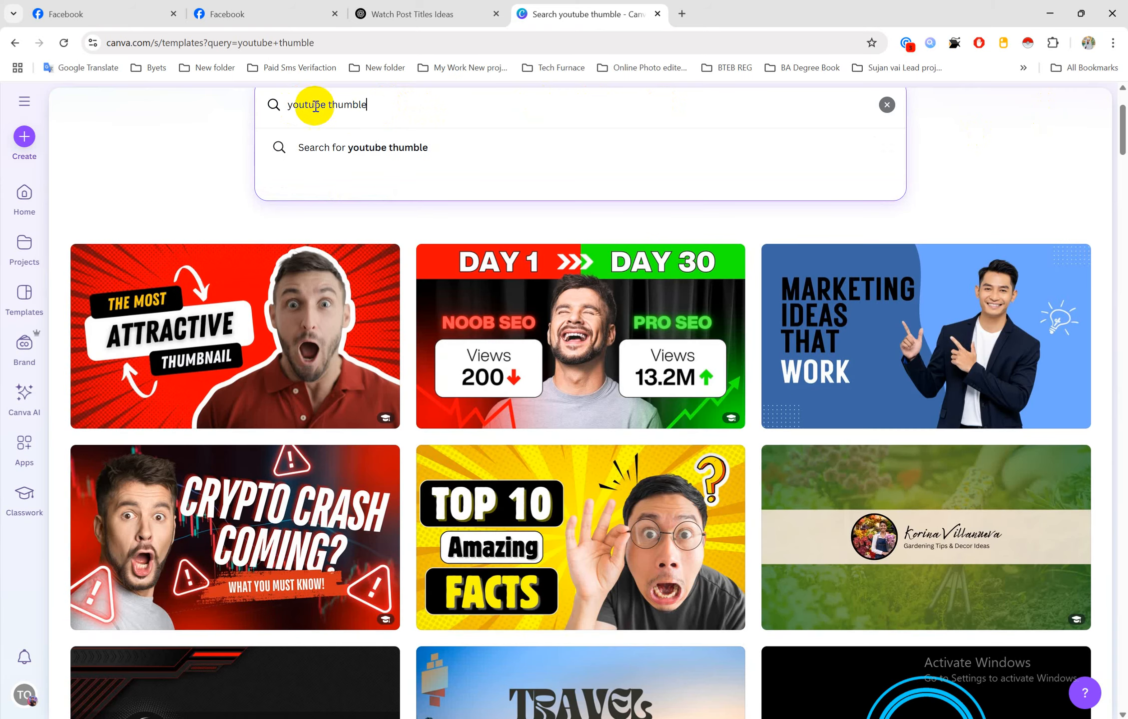
left_click(287, 105)
type("watch")
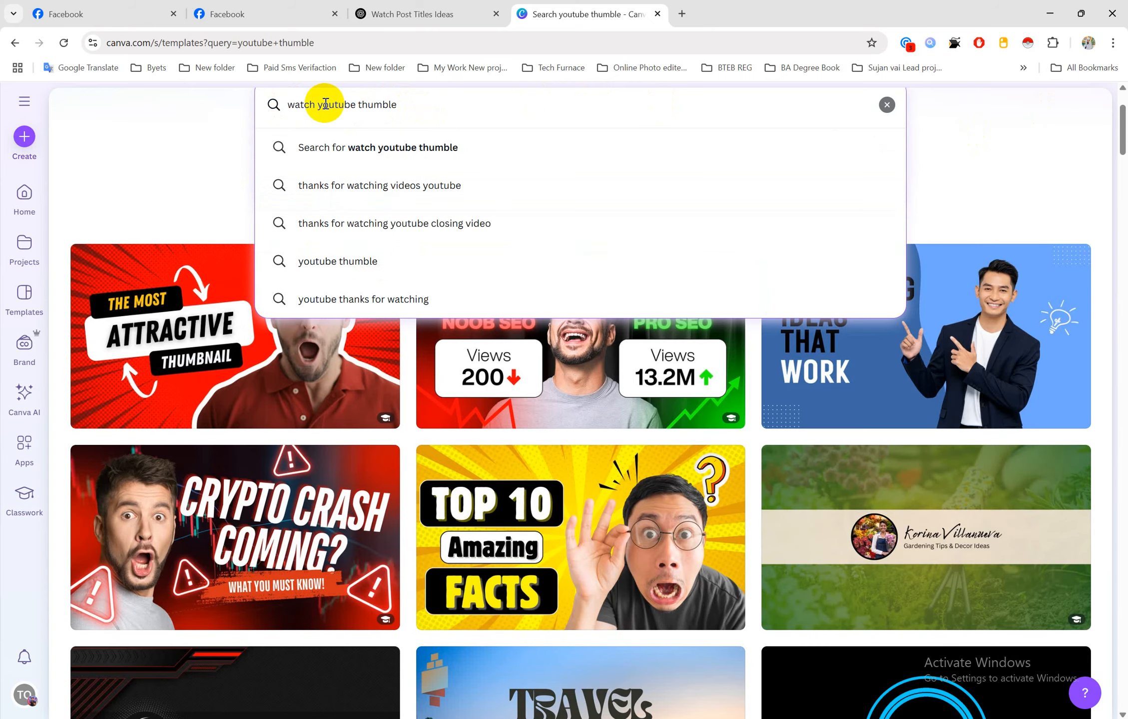
key("Return")
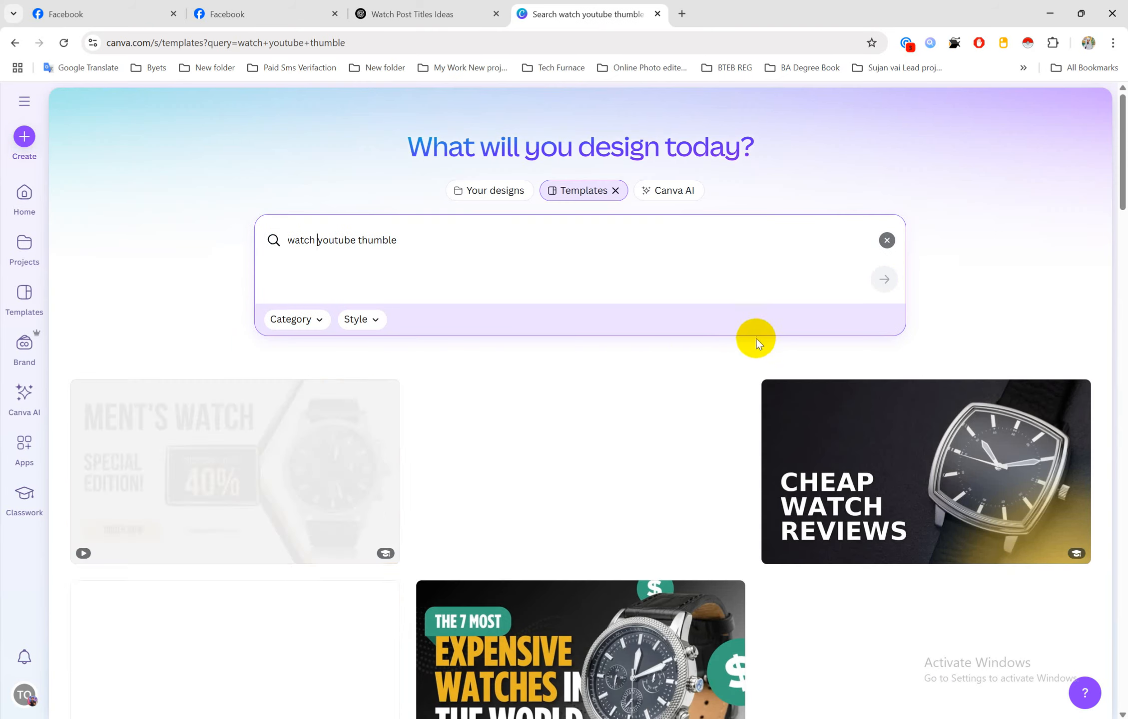
scroll(585, 434, "down", 10)
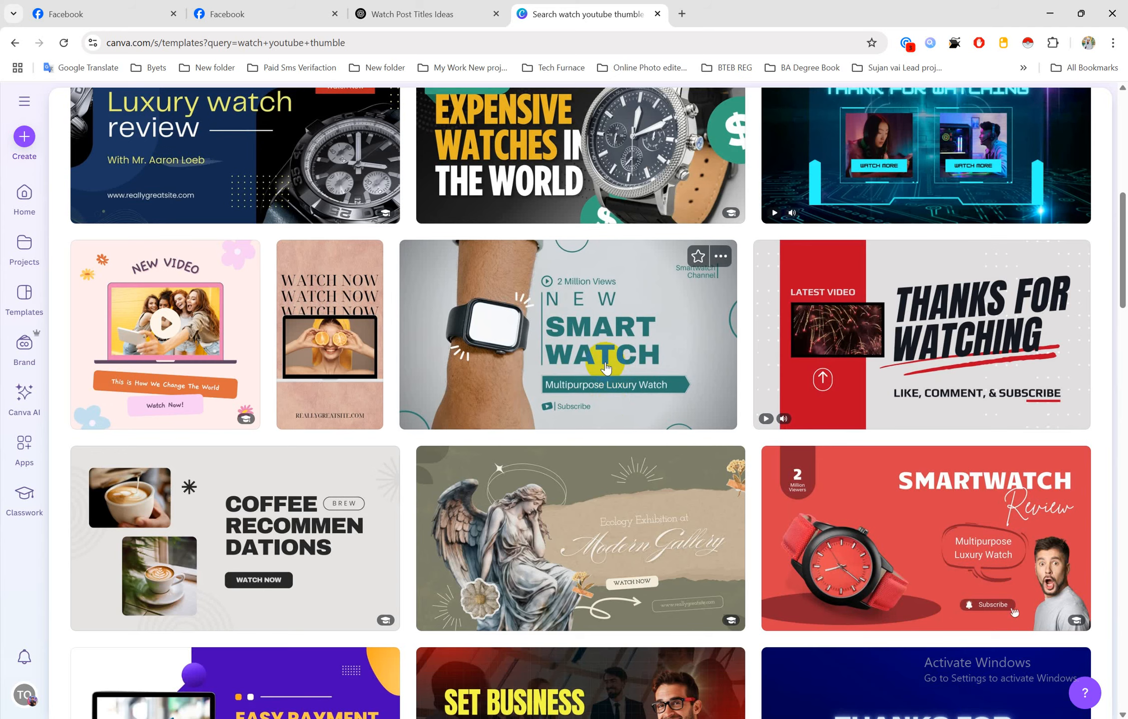
Open the Green Smartwatch Review Youtube Thumbnail template for customizing, then return to ChatGPT
left_click(583, 338)
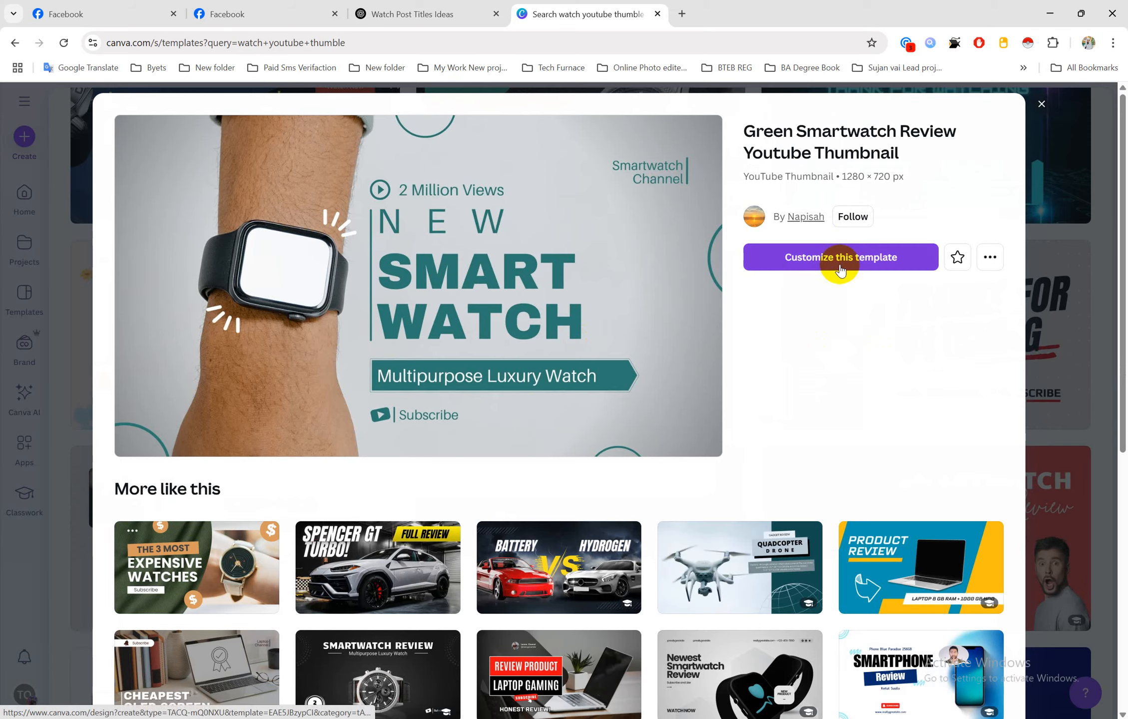
left_click(837, 265)
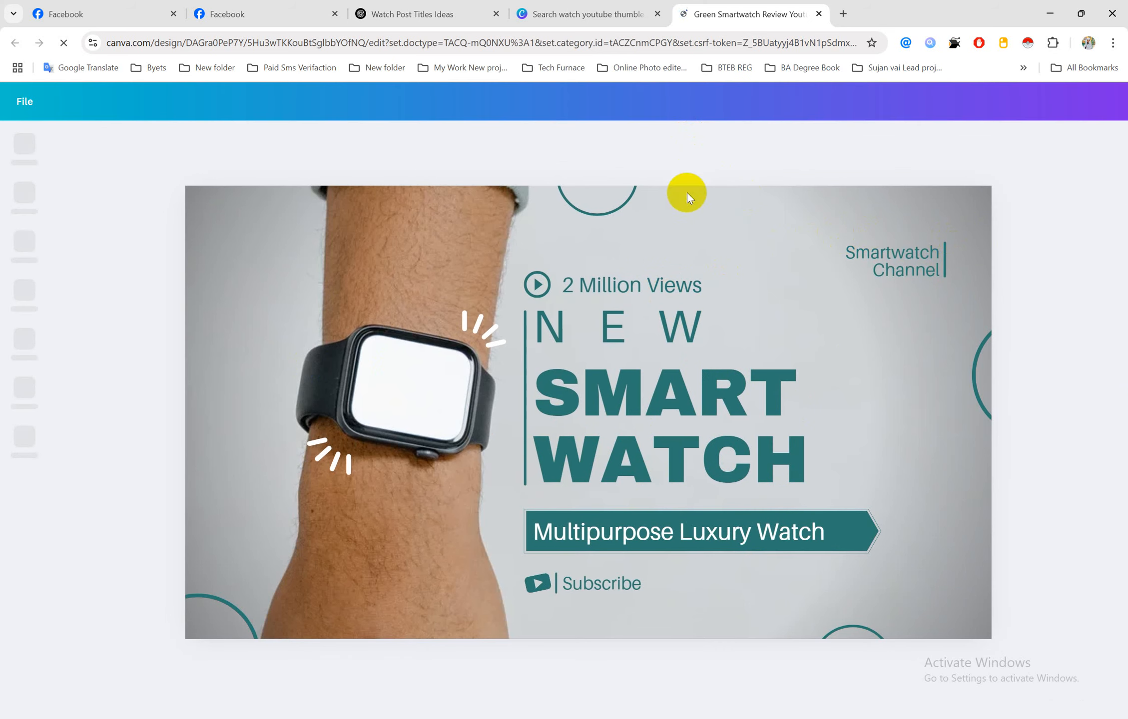
left_click(385, 3)
left_click(502, 718)
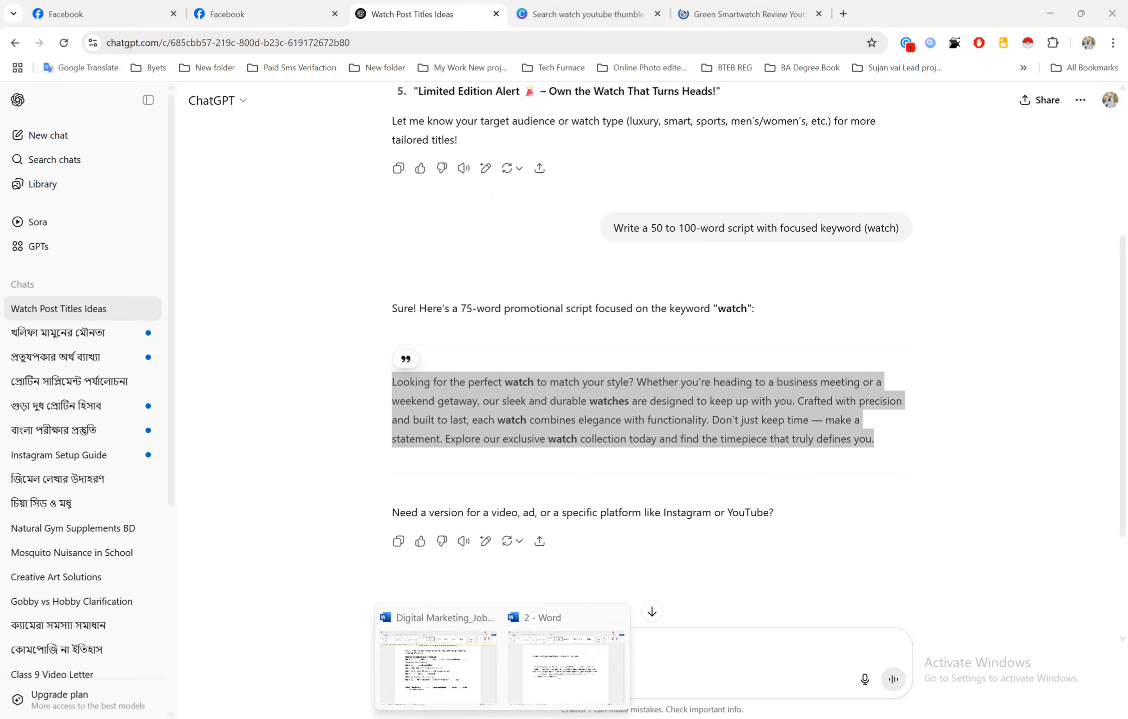
left_click(460, 662)
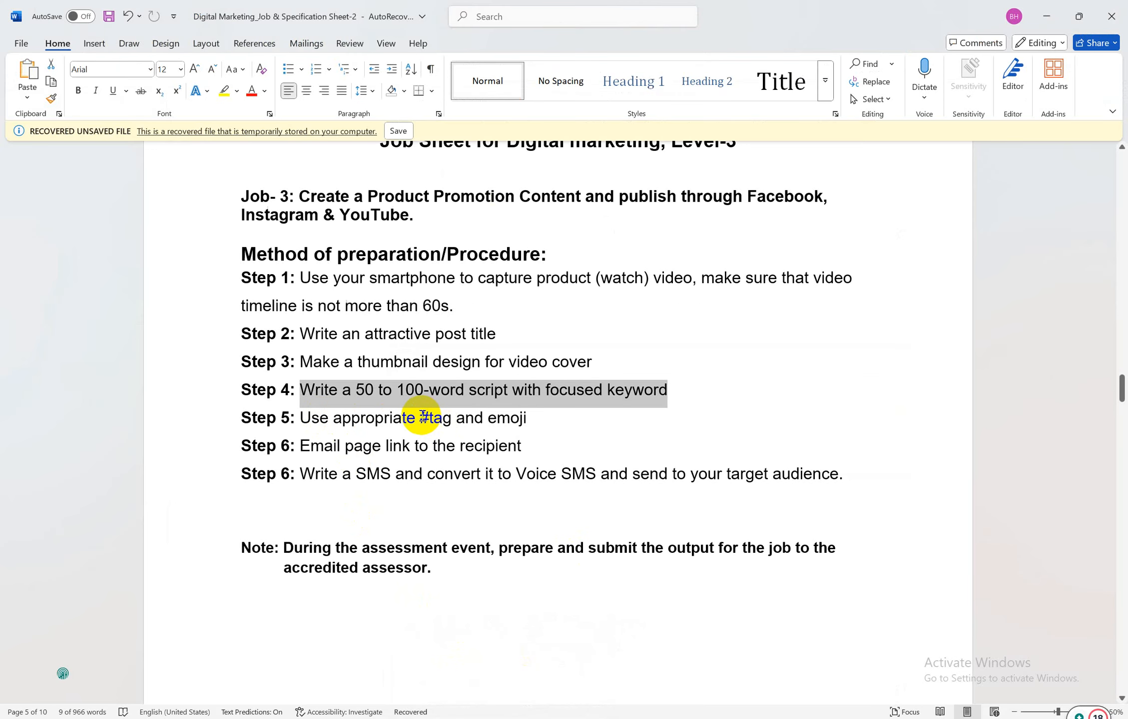
left_click_drag(423, 417, 509, 419)
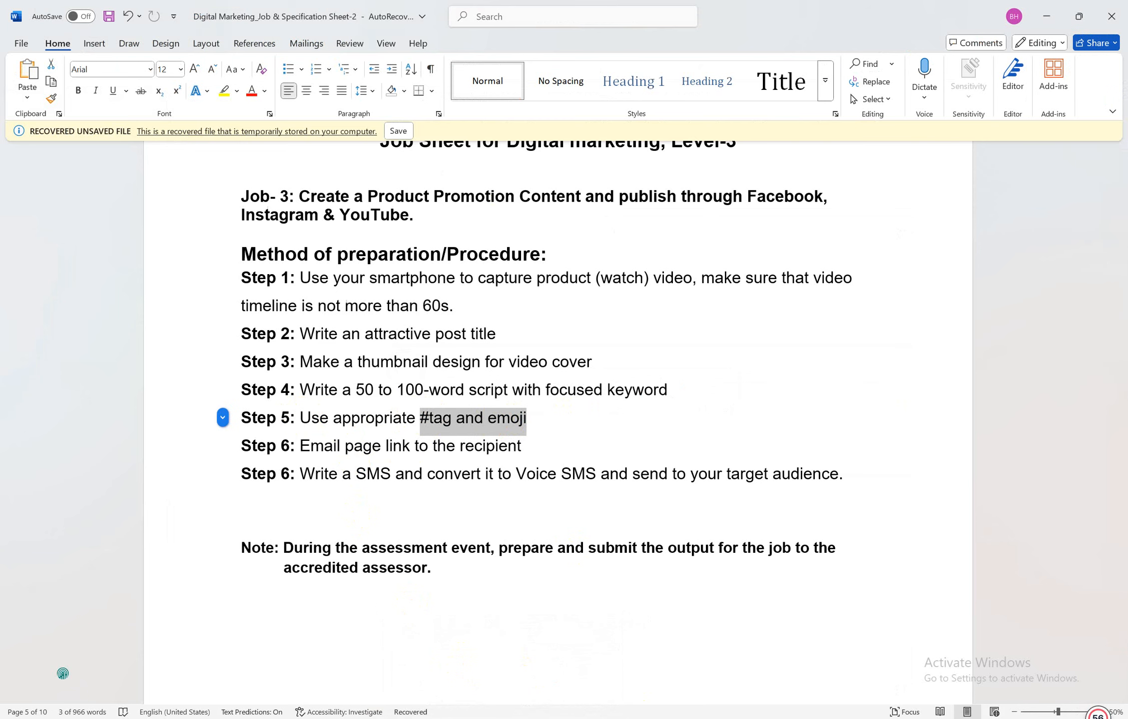
mouse_move(502, 715)
left_click(513, 670)
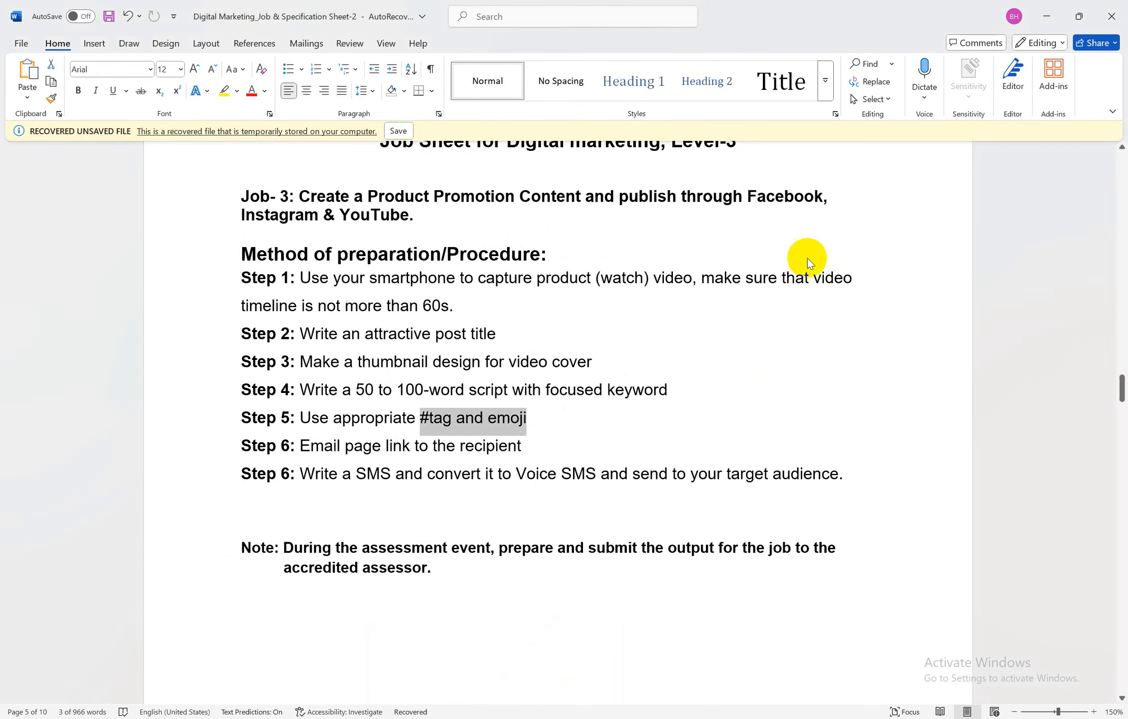
key("alt+Tab")
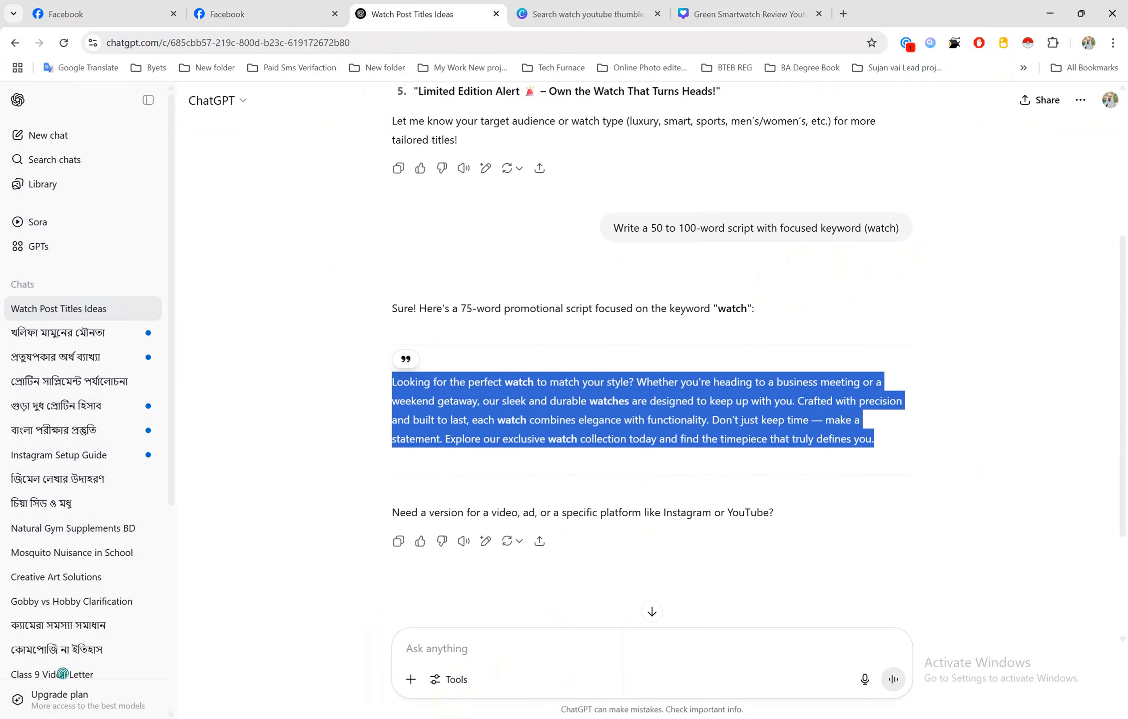
left_click(599, 416)
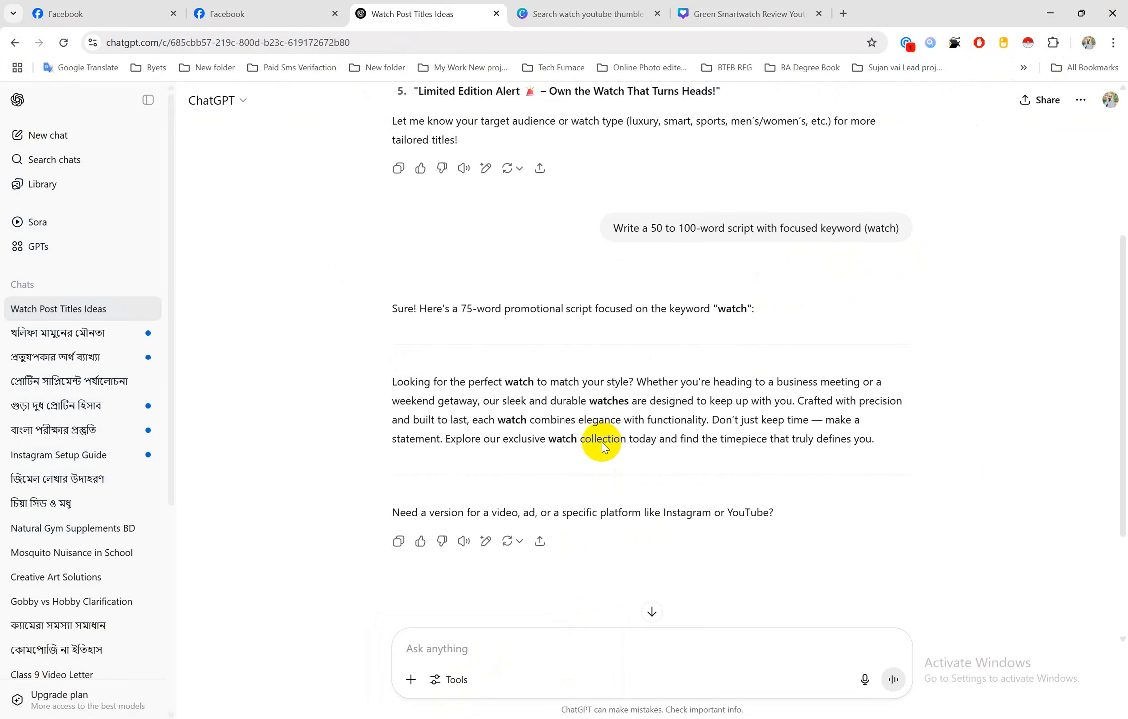
left_click(720, 13)
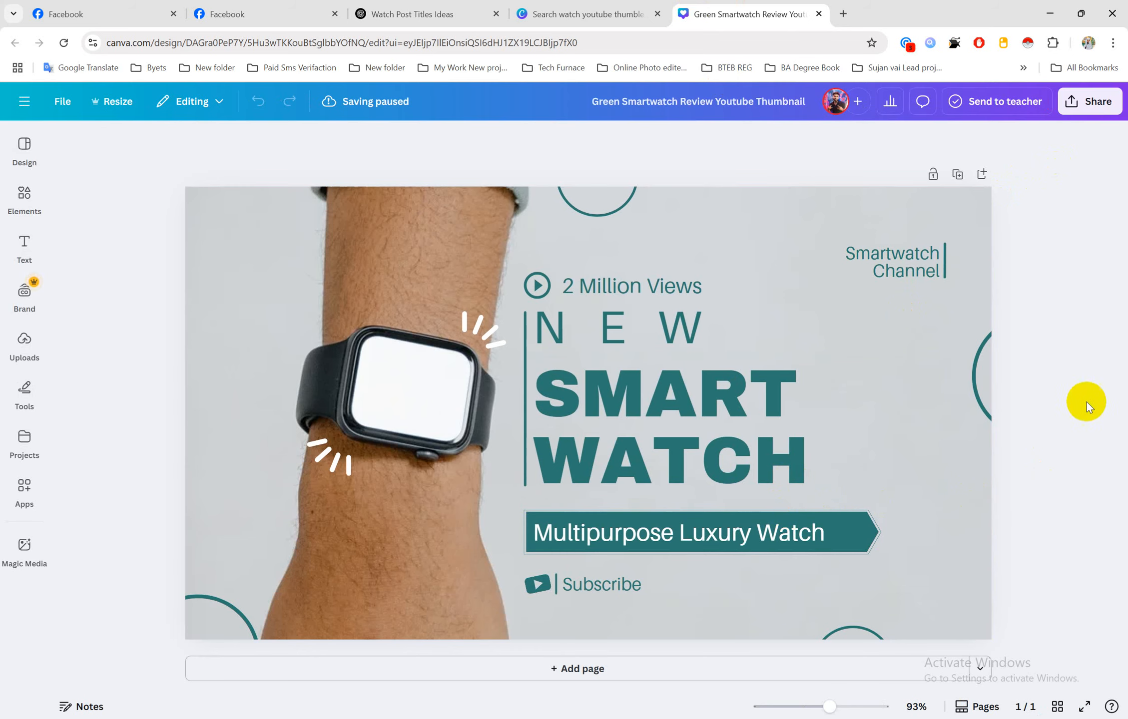
Download the smartwatch thumbnail as a PNG and show it in the Downloads folder
left_click(1095, 102)
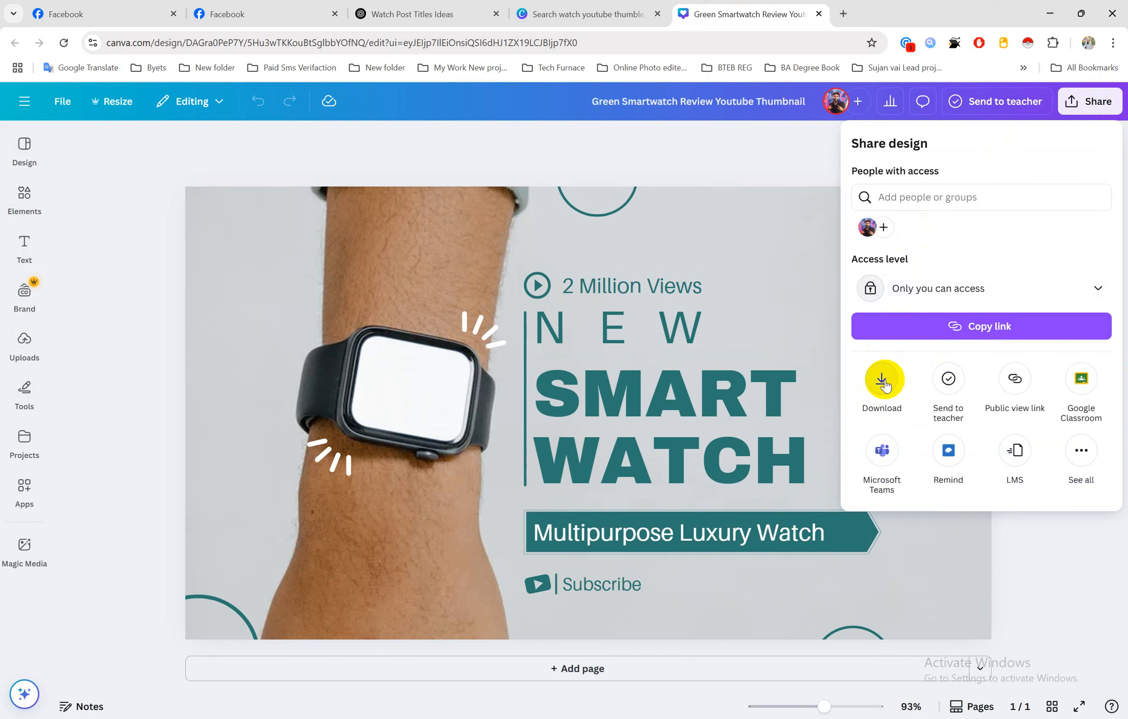
left_click(881, 383)
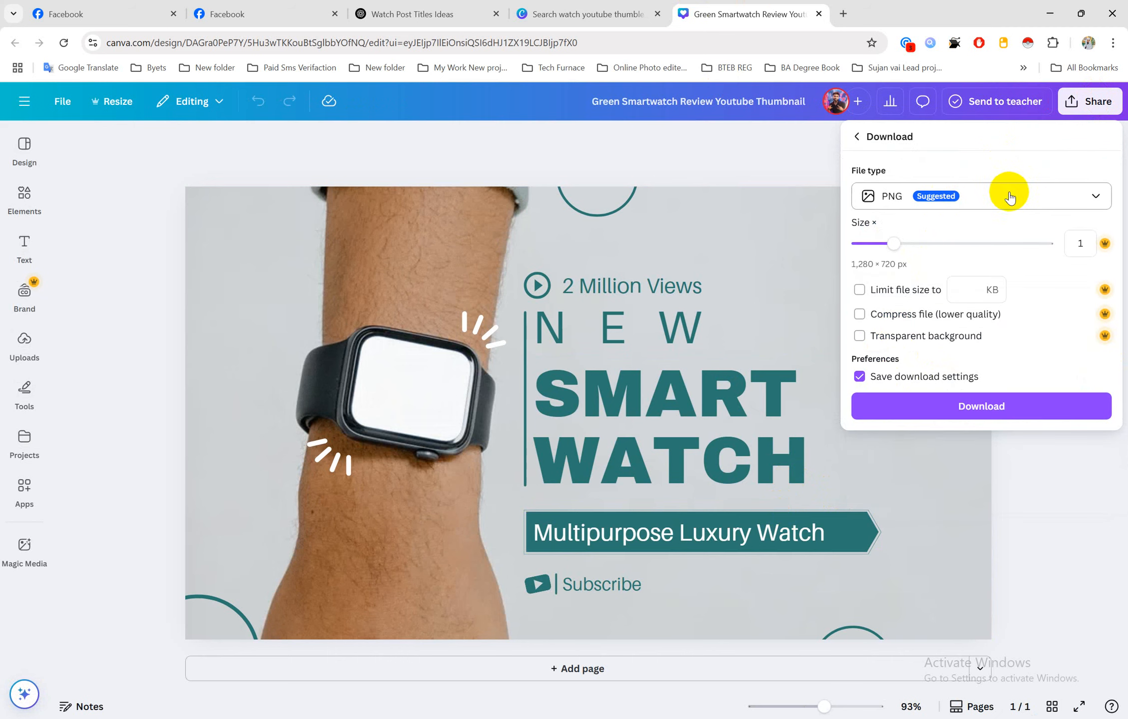
left_click(966, 406)
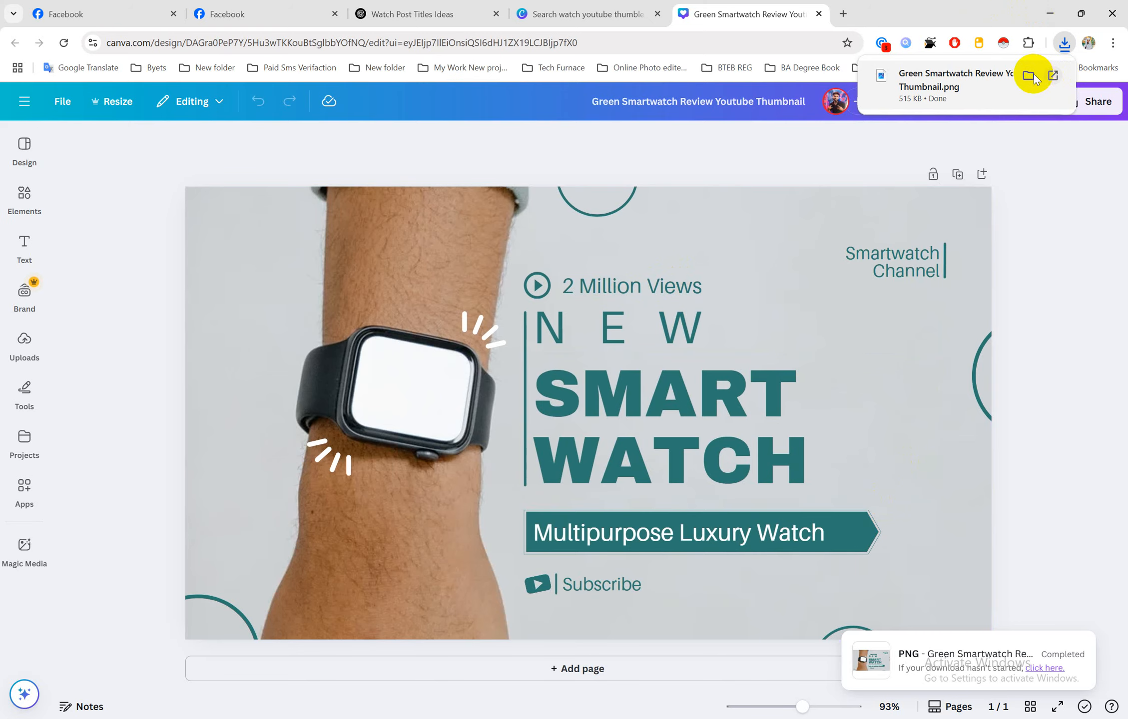
left_click(1031, 74)
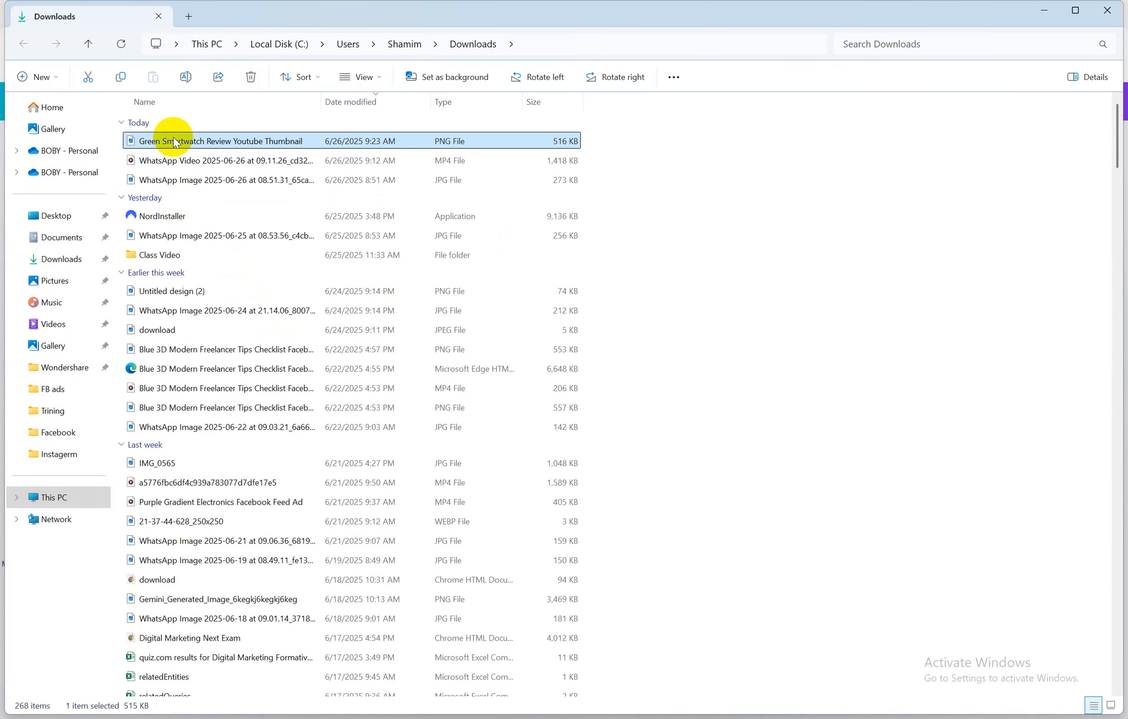
Copy the downloaded thumbnail PNG and bring the Job 3 folder window to the front
right_click(175, 142)
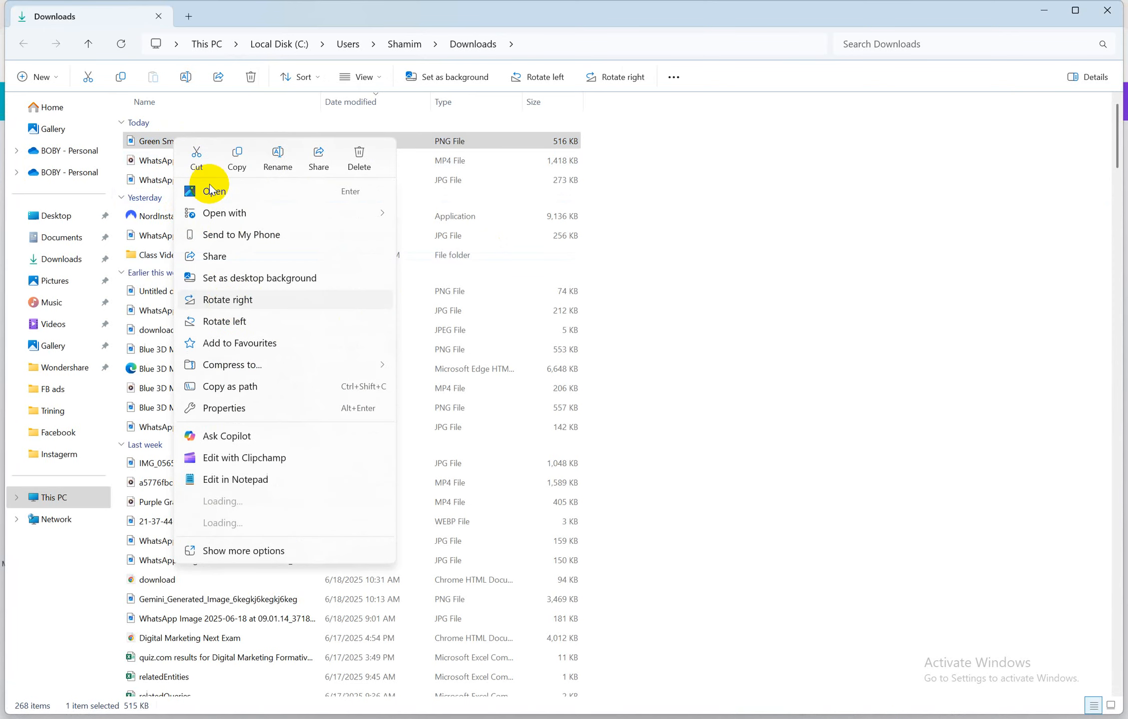
left_click(236, 154)
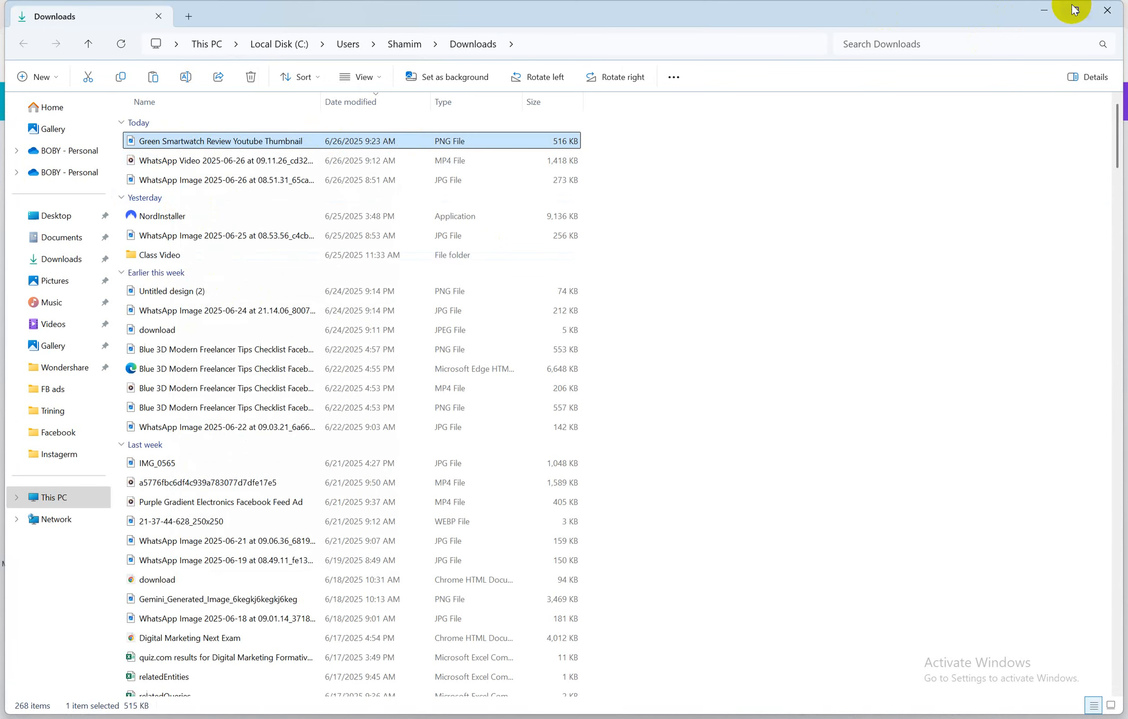
left_click(1048, 7)
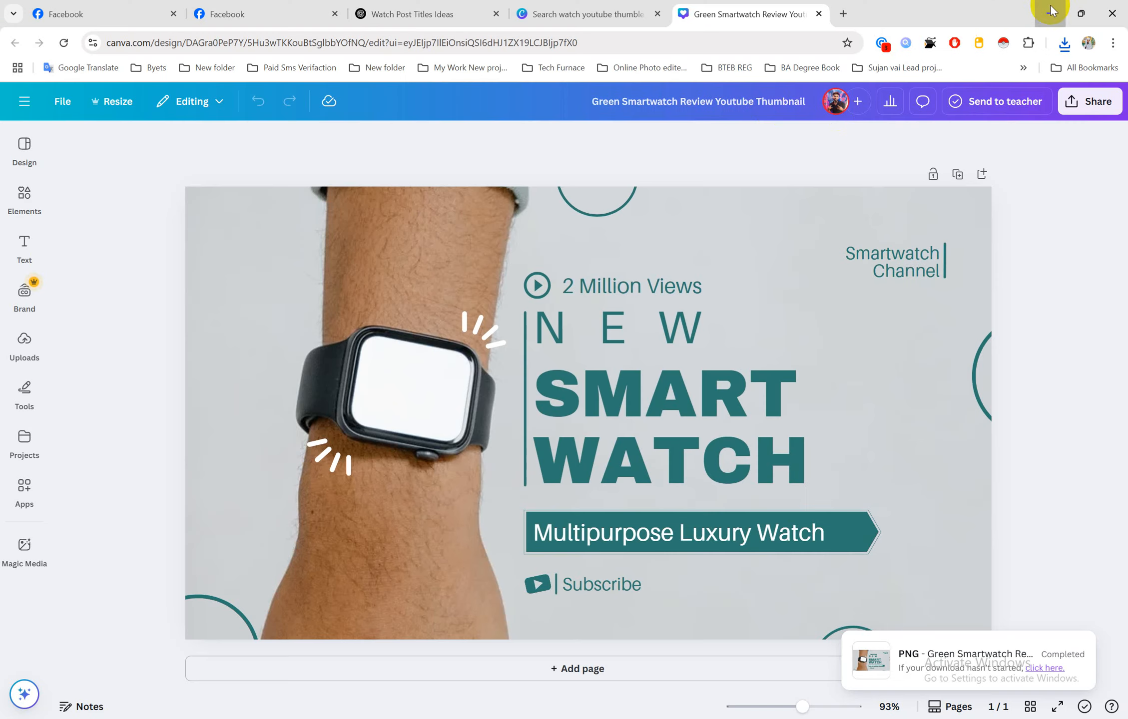
left_click(1051, 10)
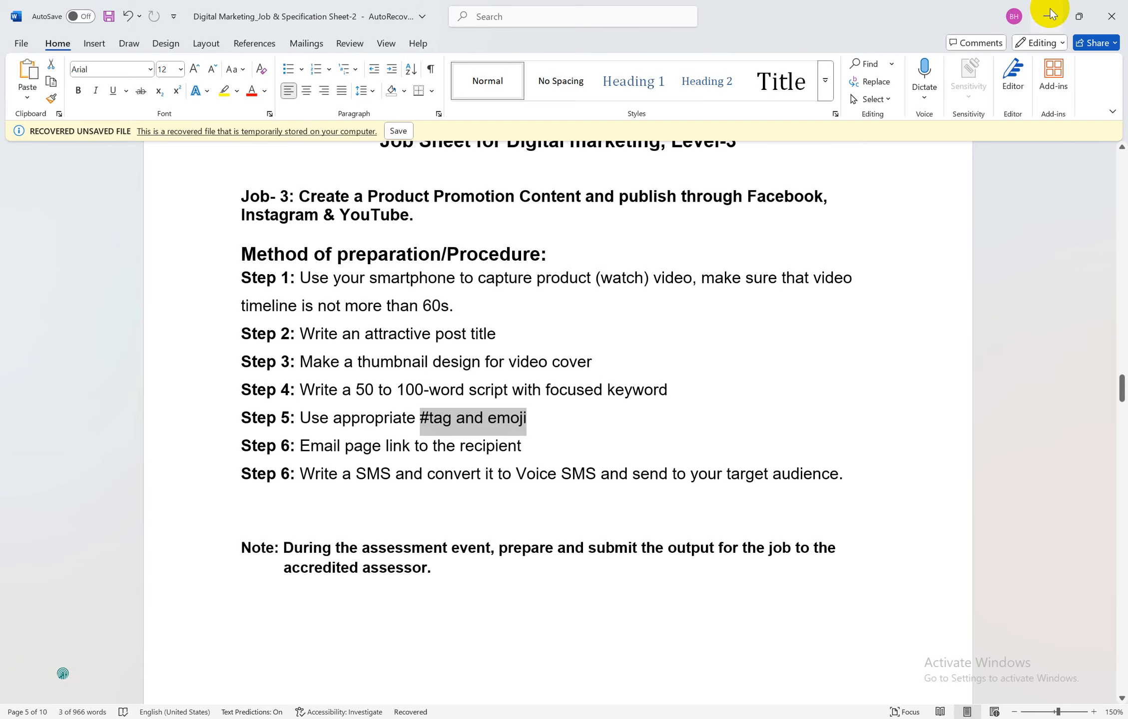
left_click(1050, 15)
left_click(1048, 14)
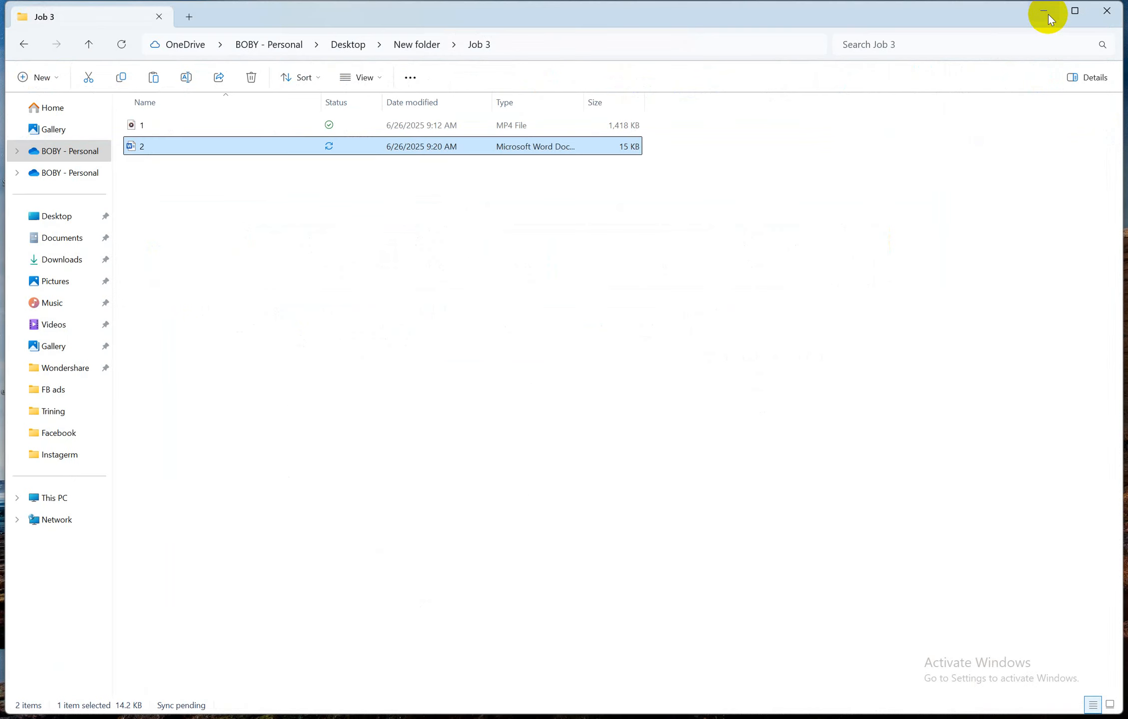
left_click(502, 717)
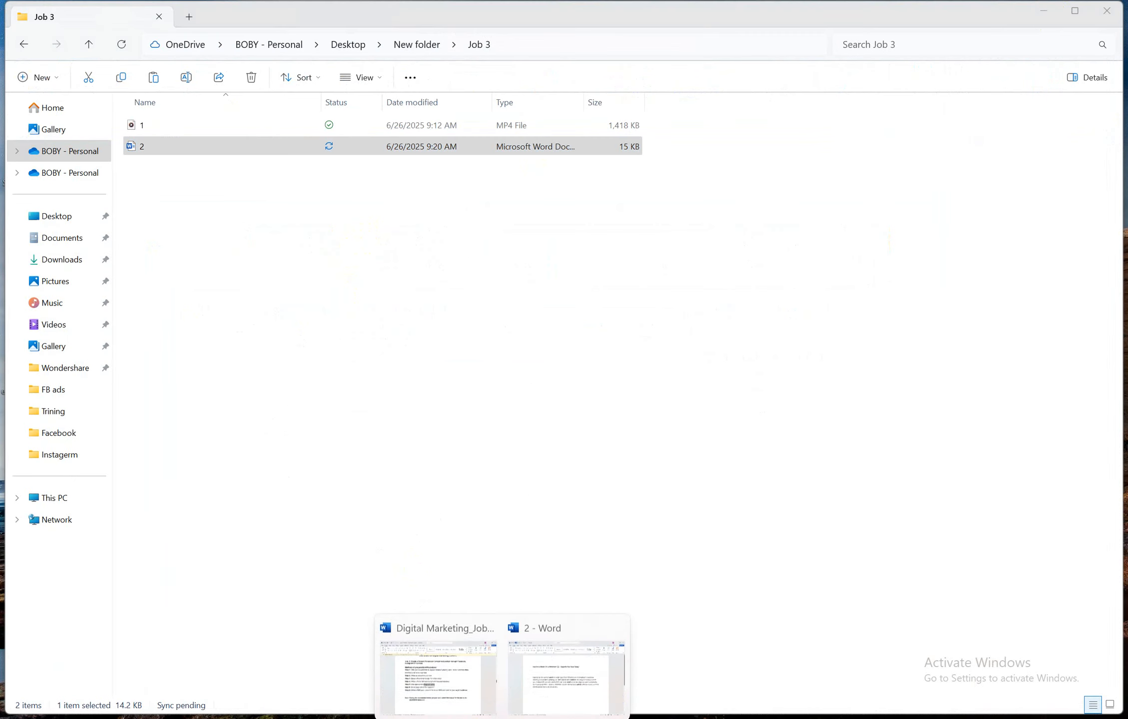
left_click(440, 647)
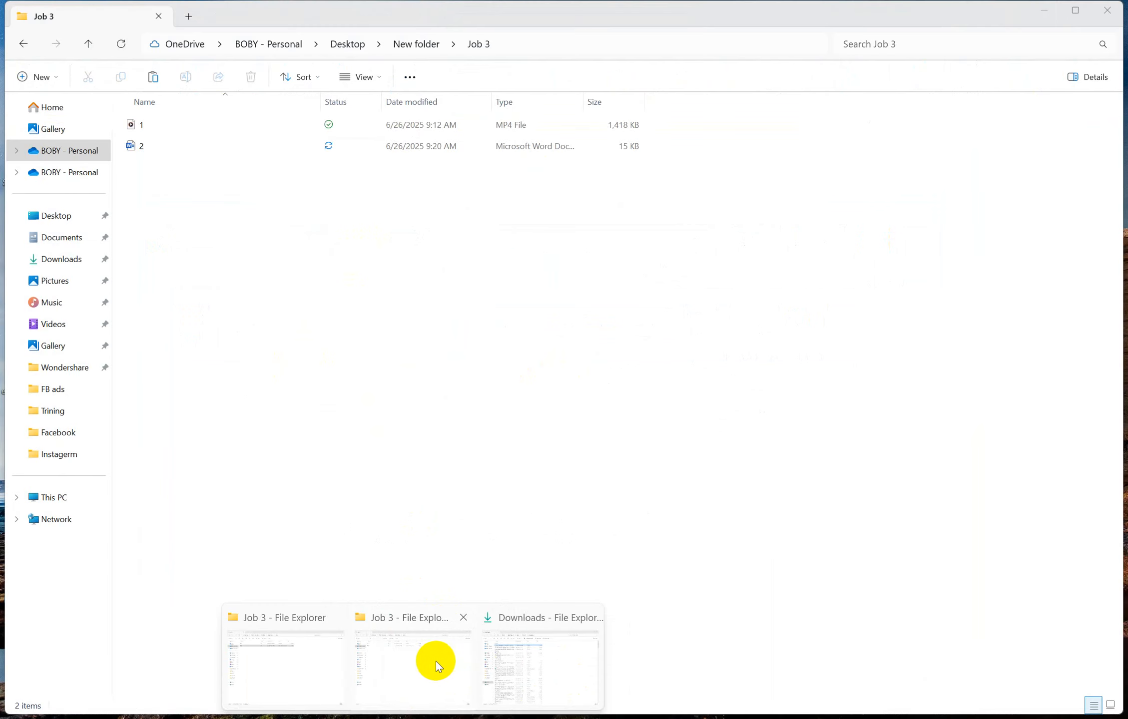
left_click(435, 662)
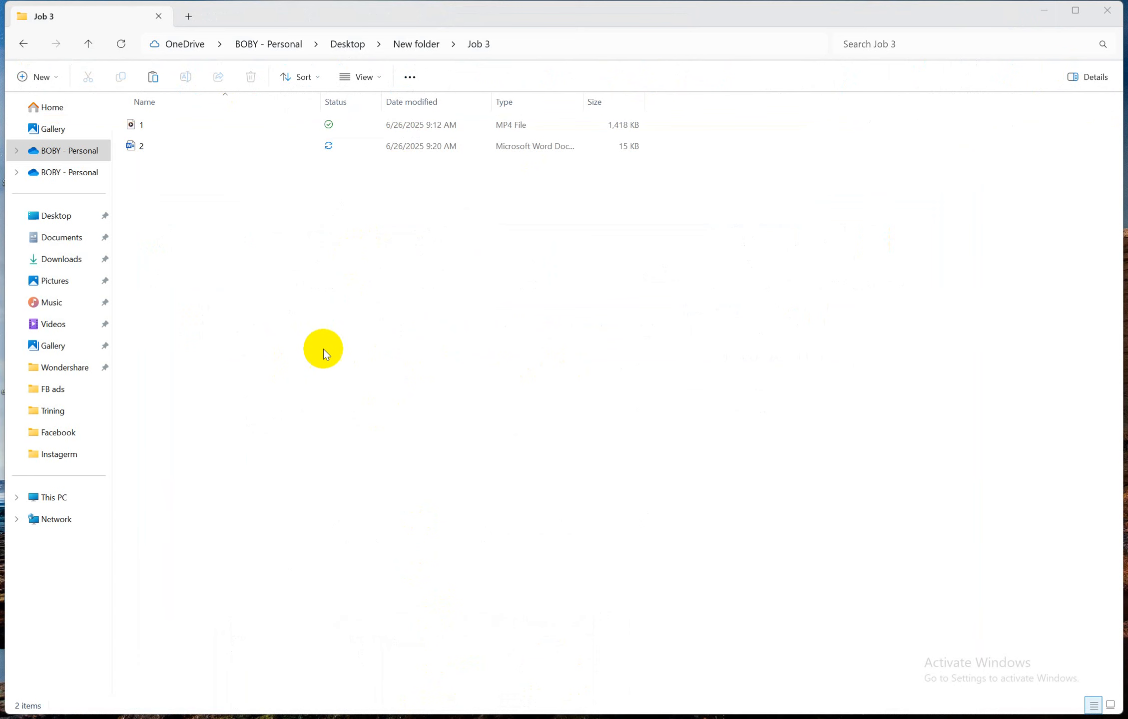
Paste the thumbnail PNG into Job 3 and rename it '3'
right_click(218, 256)
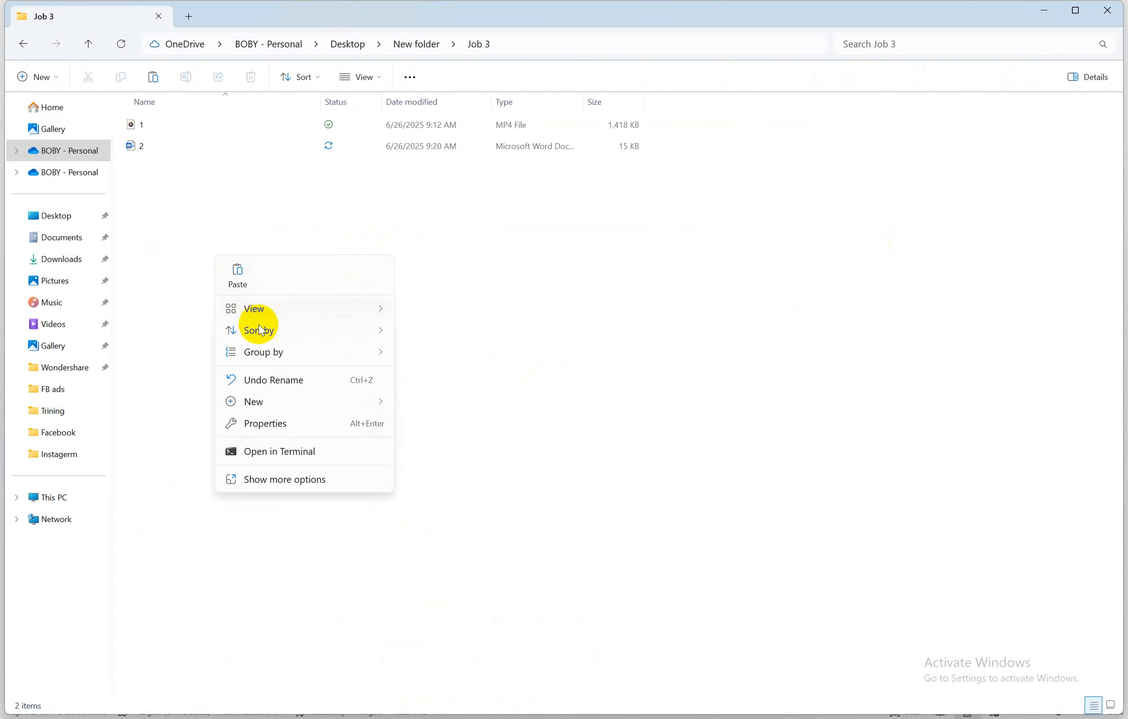
left_click(237, 273)
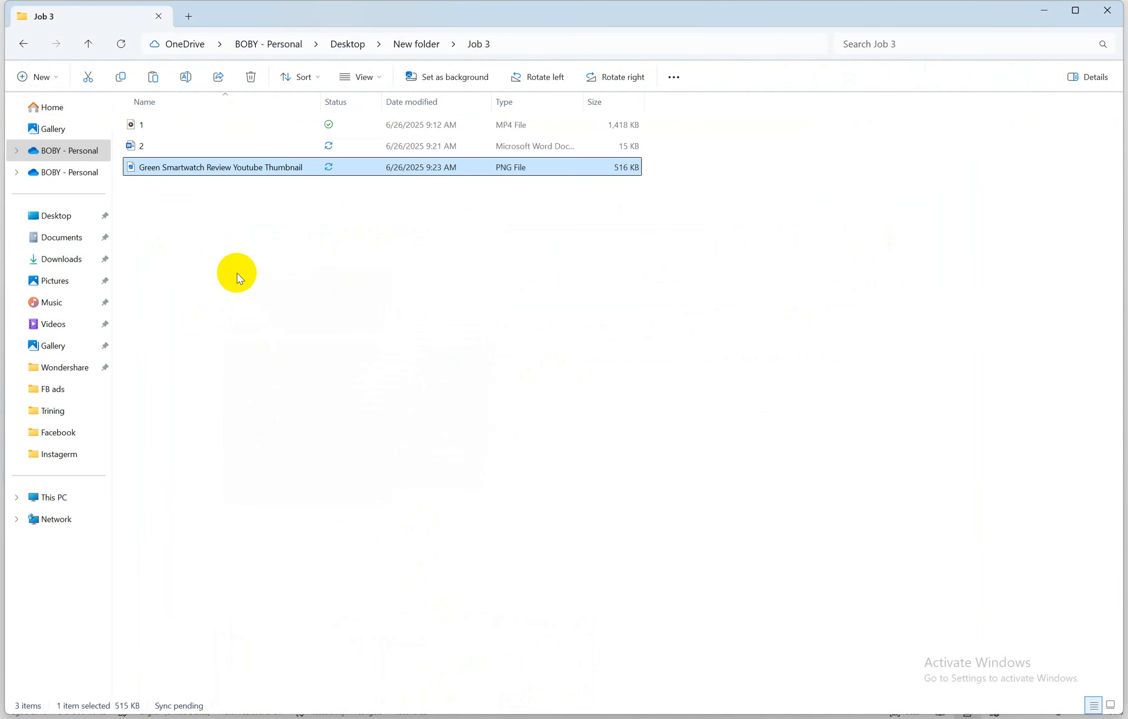
left_click(199, 169)
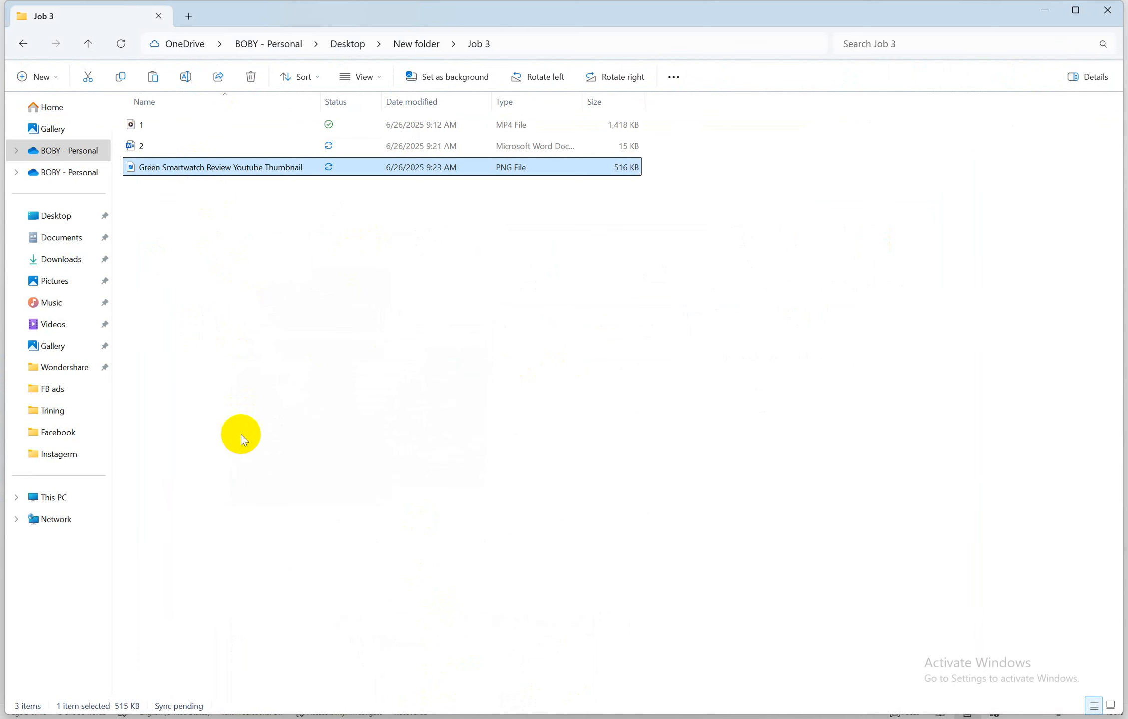
right_click(199, 168)
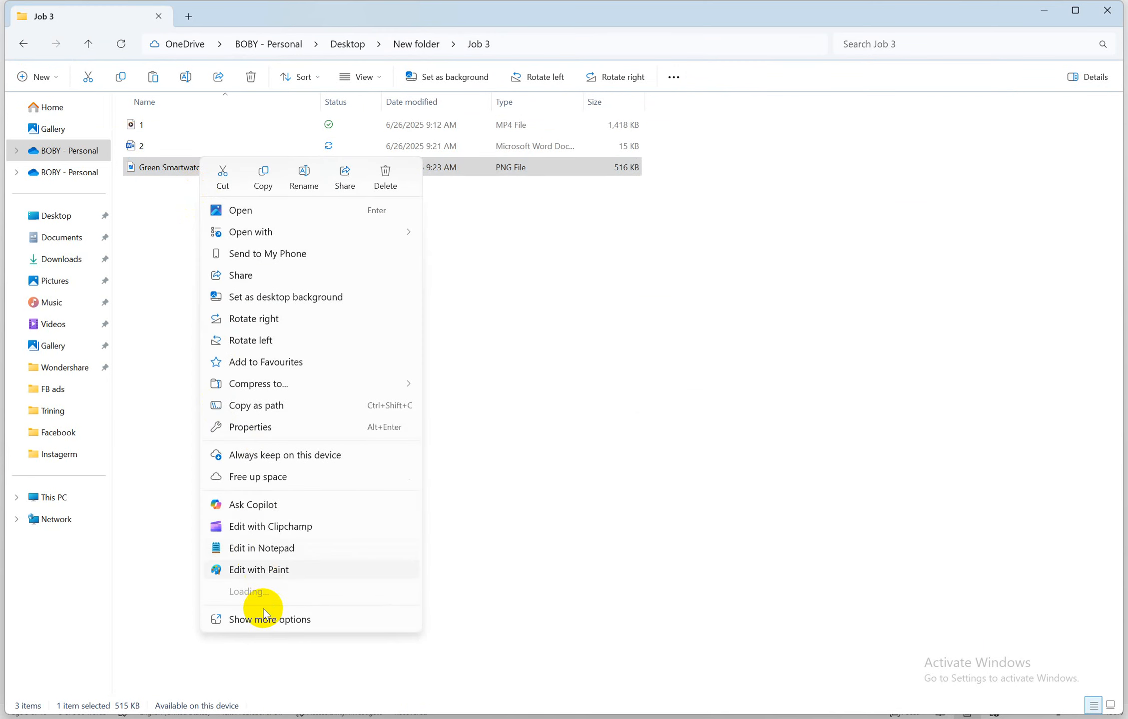
left_click(270, 663)
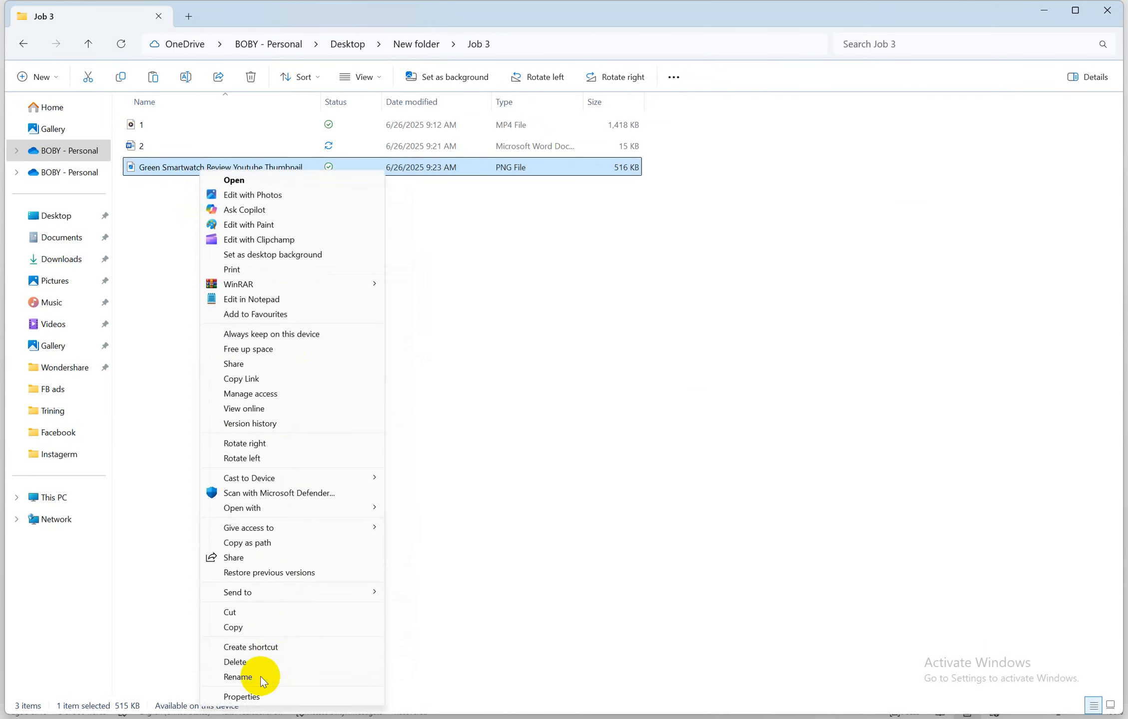
left_click(260, 677)
type("3")
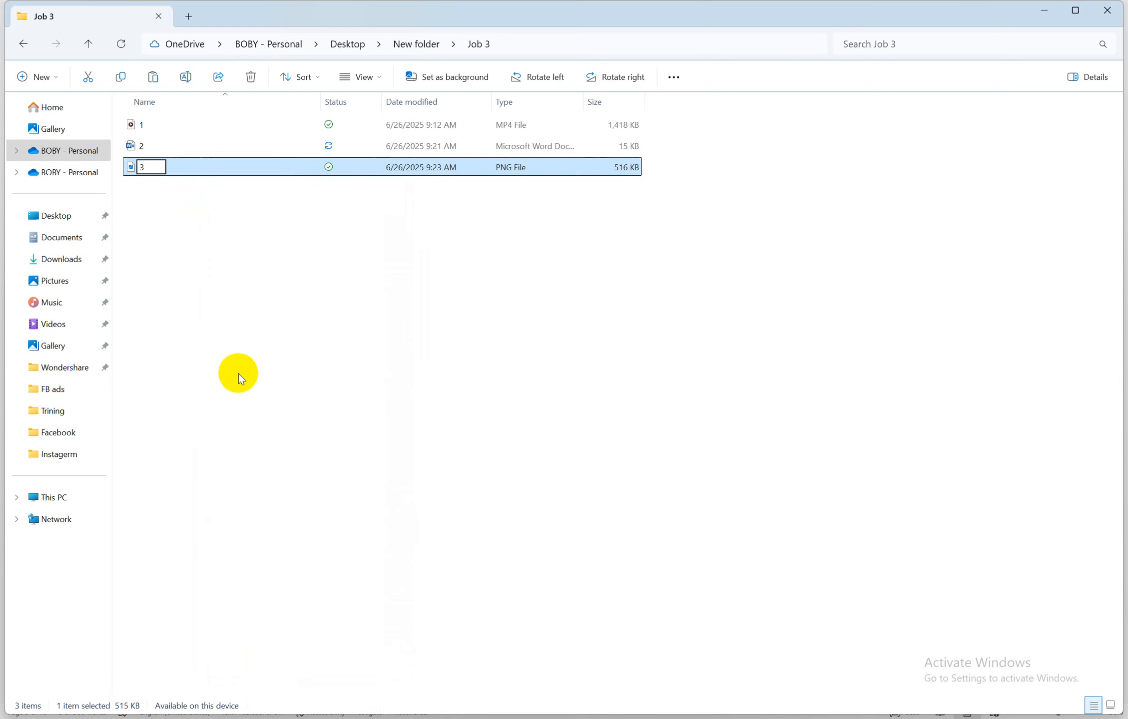
left_click(238, 374)
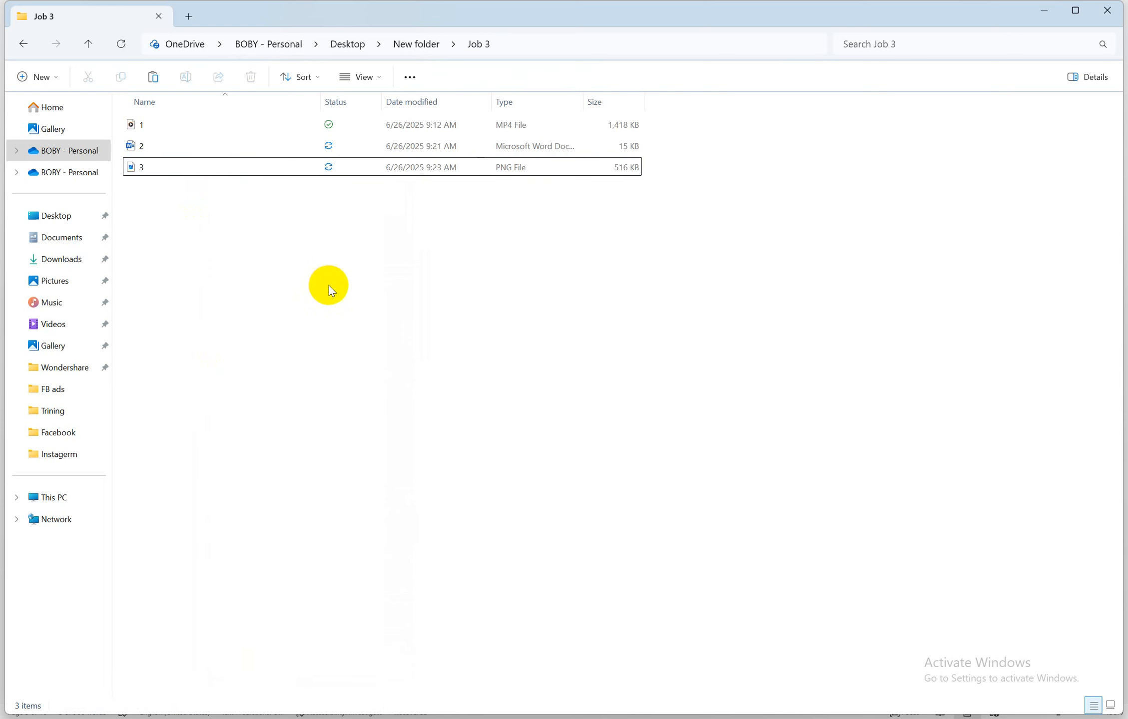
left_click(502, 718)
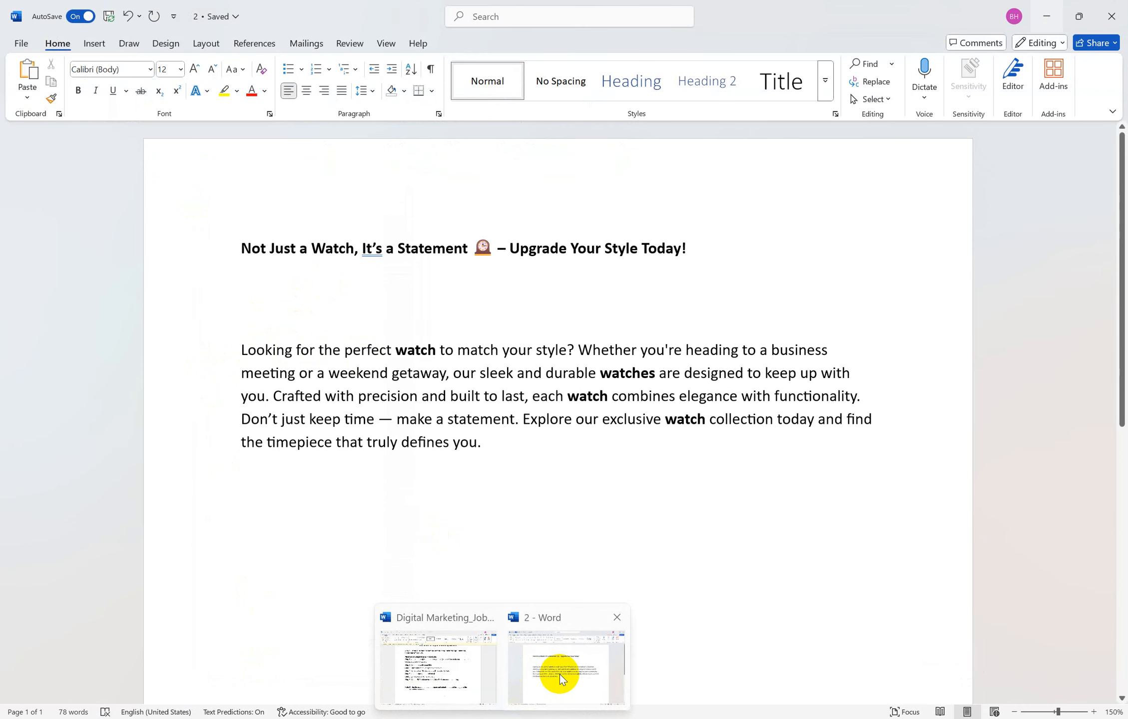
Bring the Digital Marketing job sheet to the front in Word
left_click(560, 674)
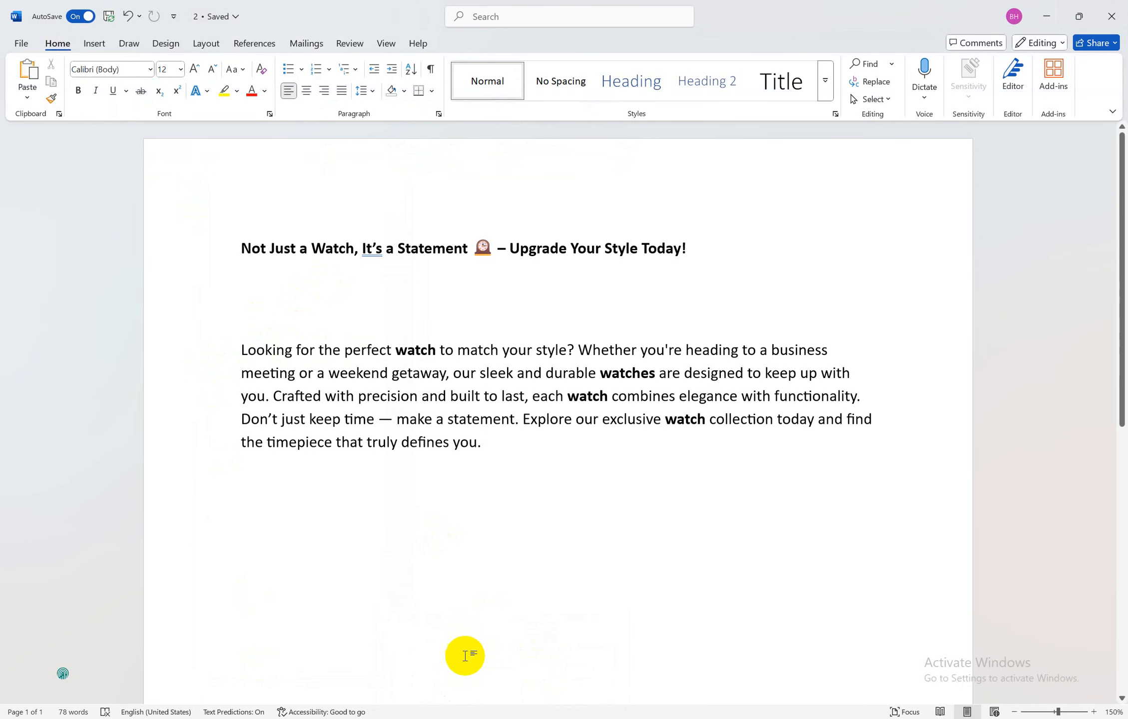
left_click(448, 718)
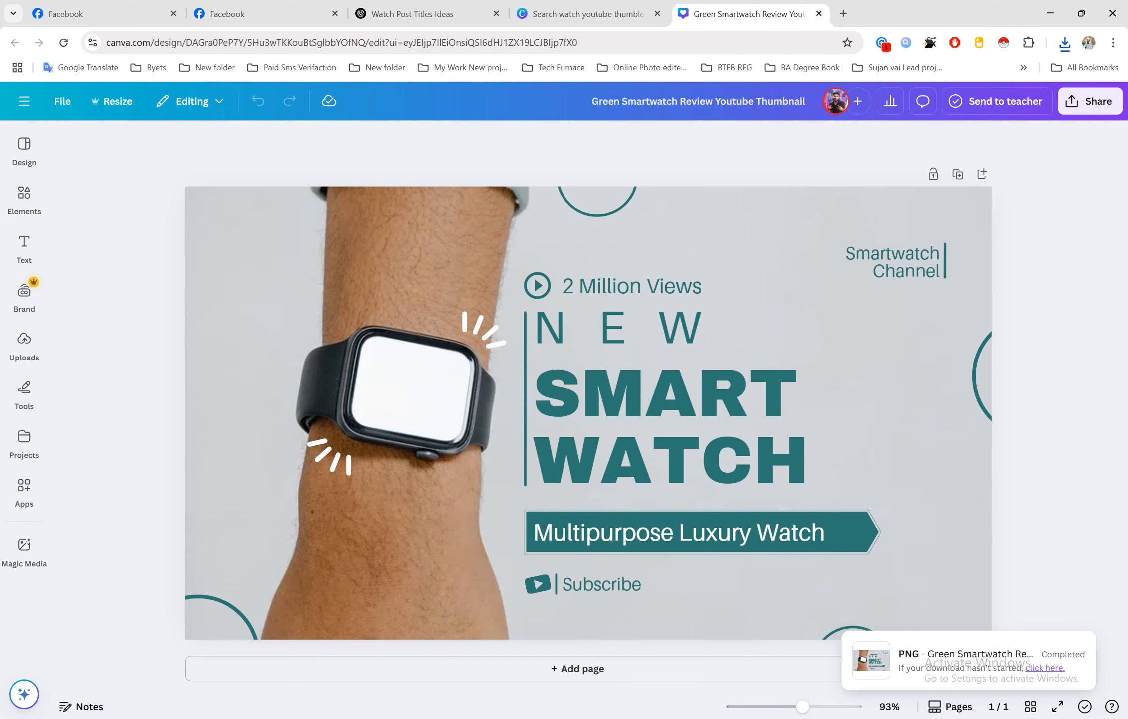
mouse_move(447, 718)
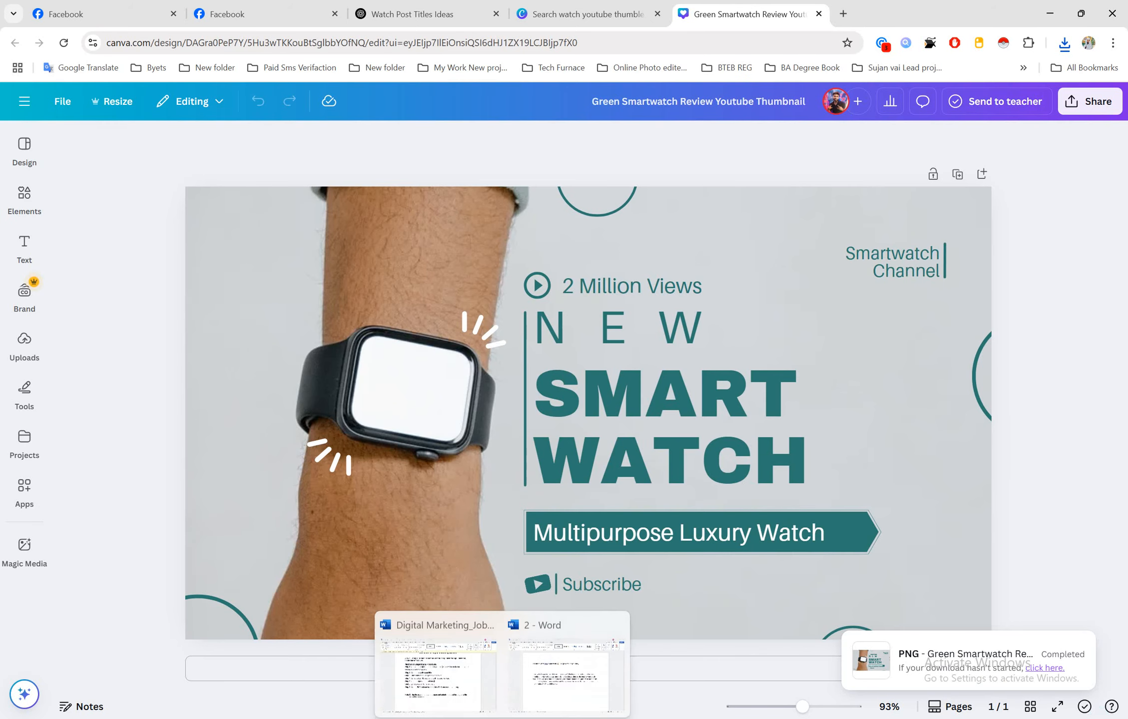
left_click(448, 662)
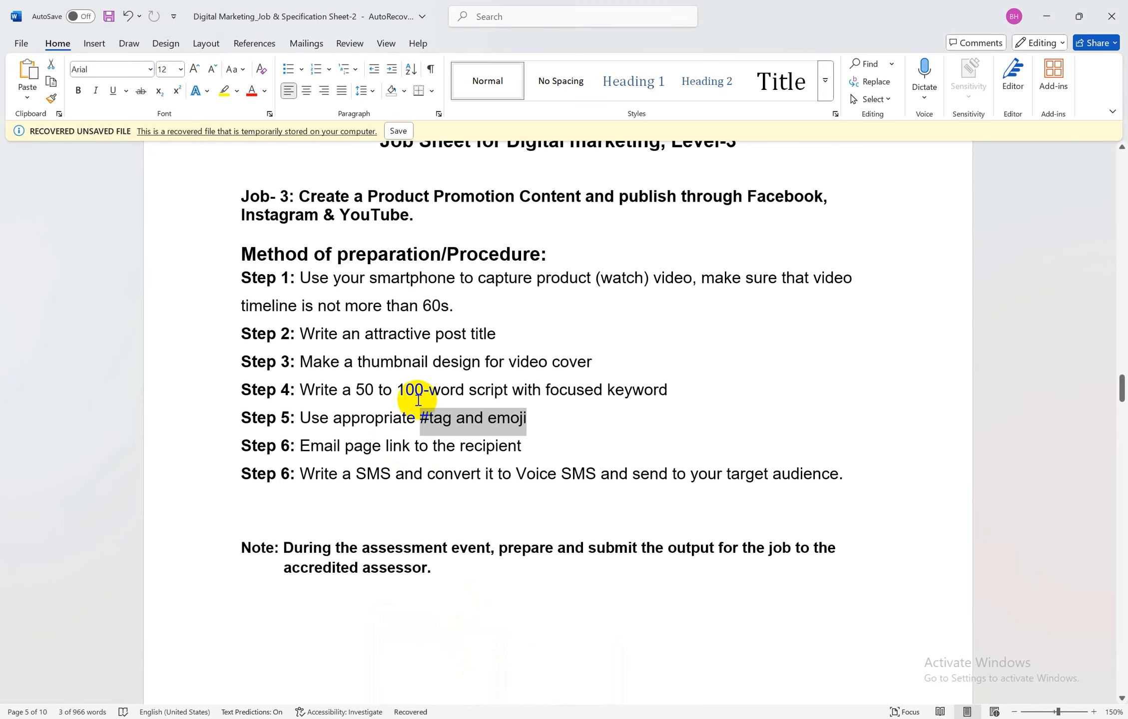
Copy the Step 5 instruction 'Use appropriate #tag and emoji' and return to the browser
left_click(380, 396)
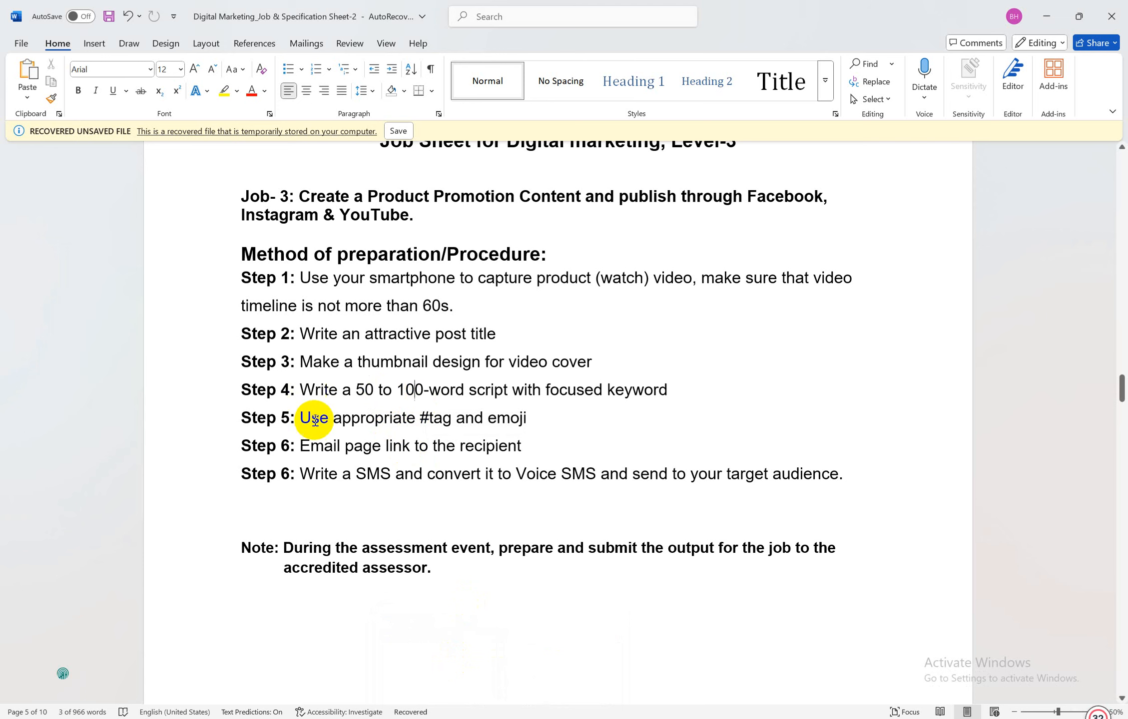
left_click_drag(304, 418, 516, 419)
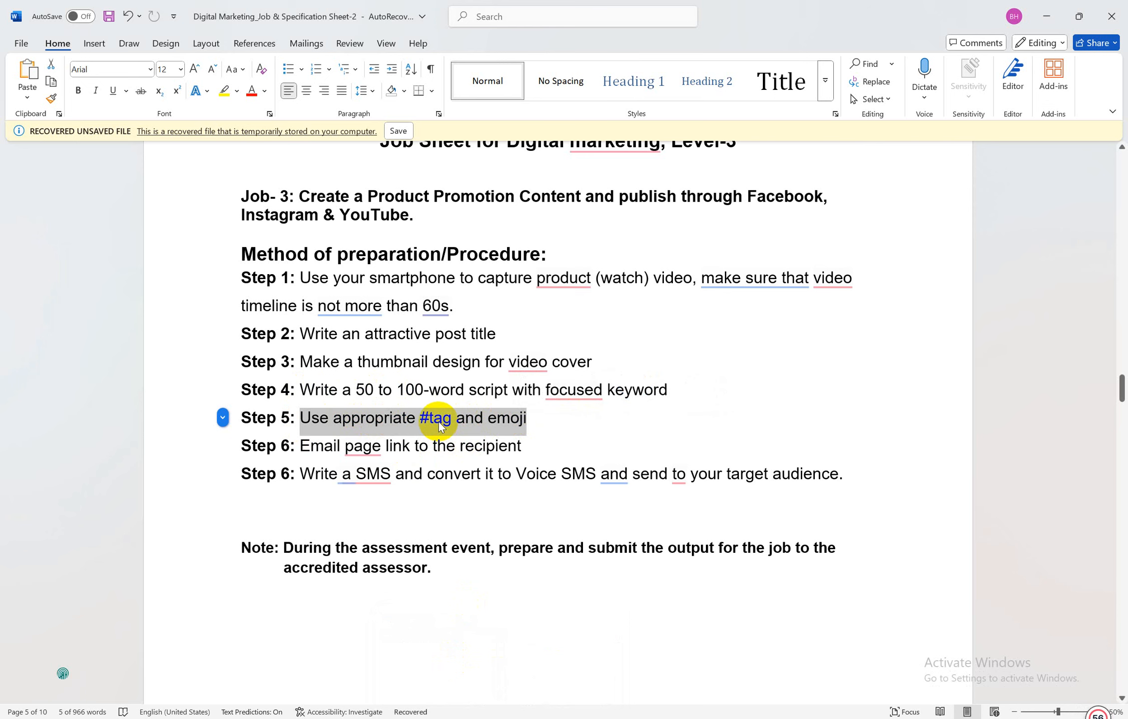
left_click(333, 419)
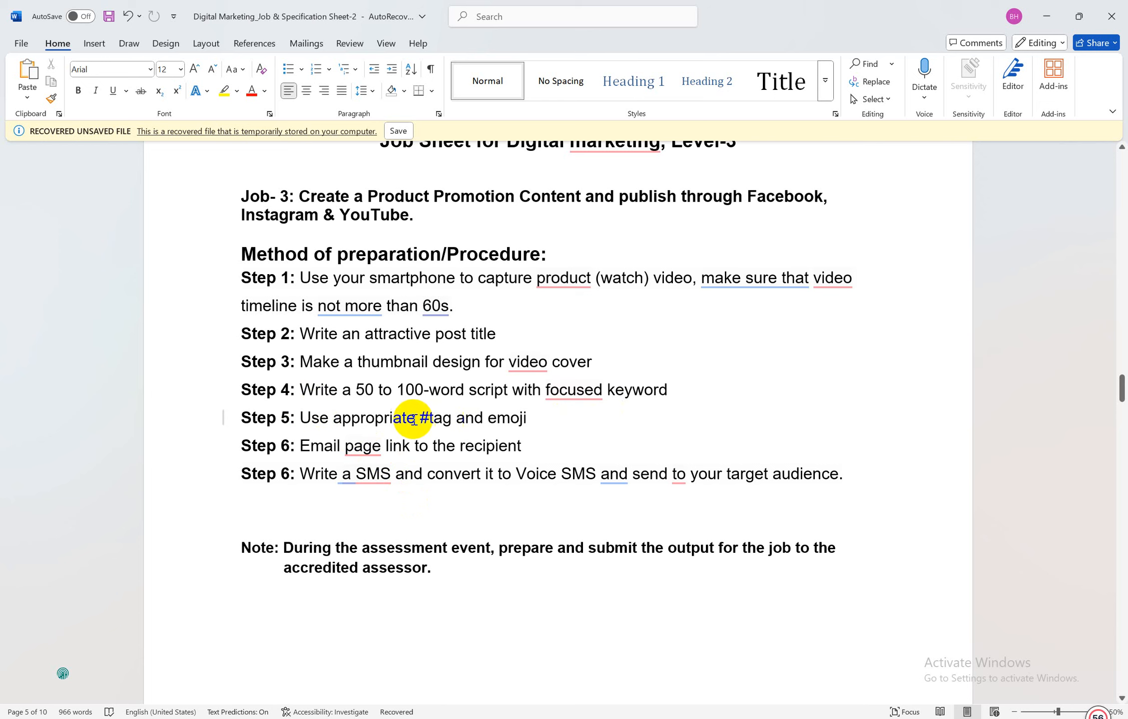
left_click(414, 419)
left_click_drag(528, 417, 313, 416)
key("ctrl+c")
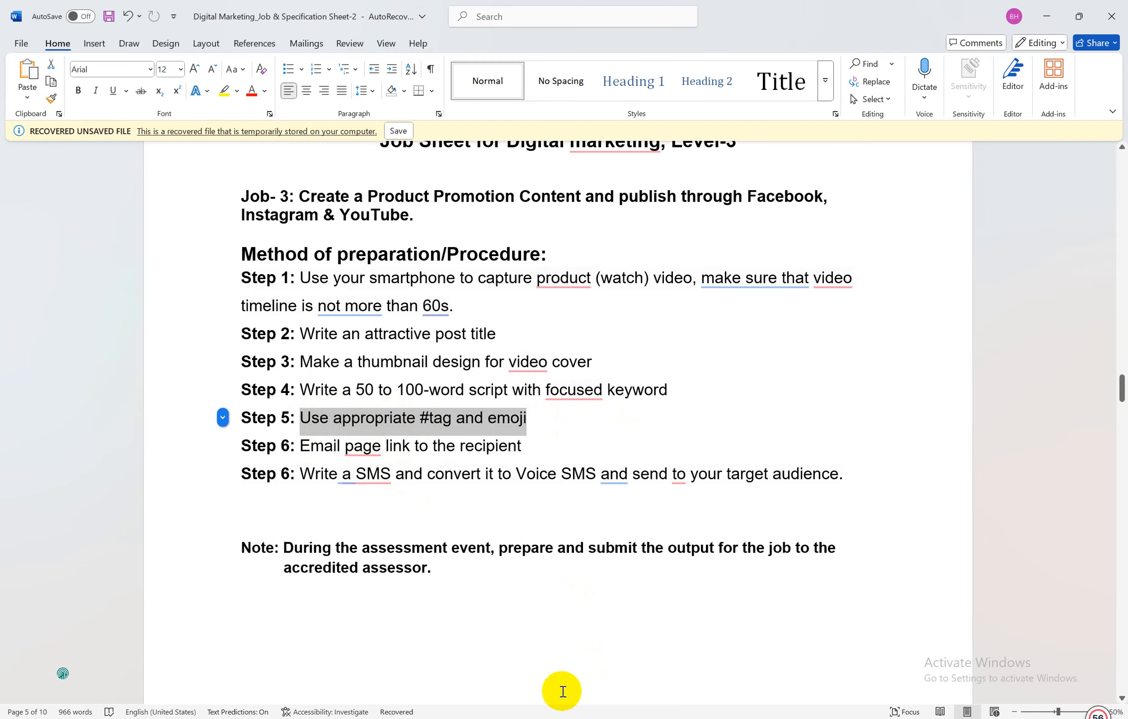
key("alt+Tab")
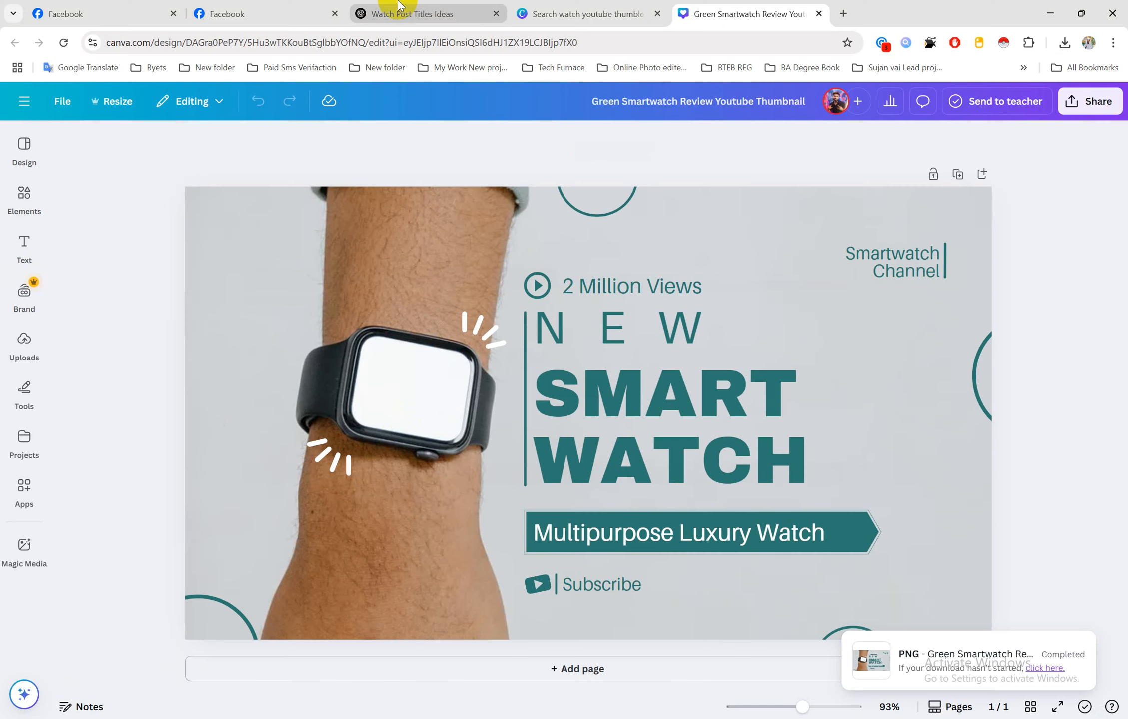
In the Watch Post Titles Ideas chat, send the Step 5 request for hashtags and emojis
left_click(390, 13)
key("ctrl+v")
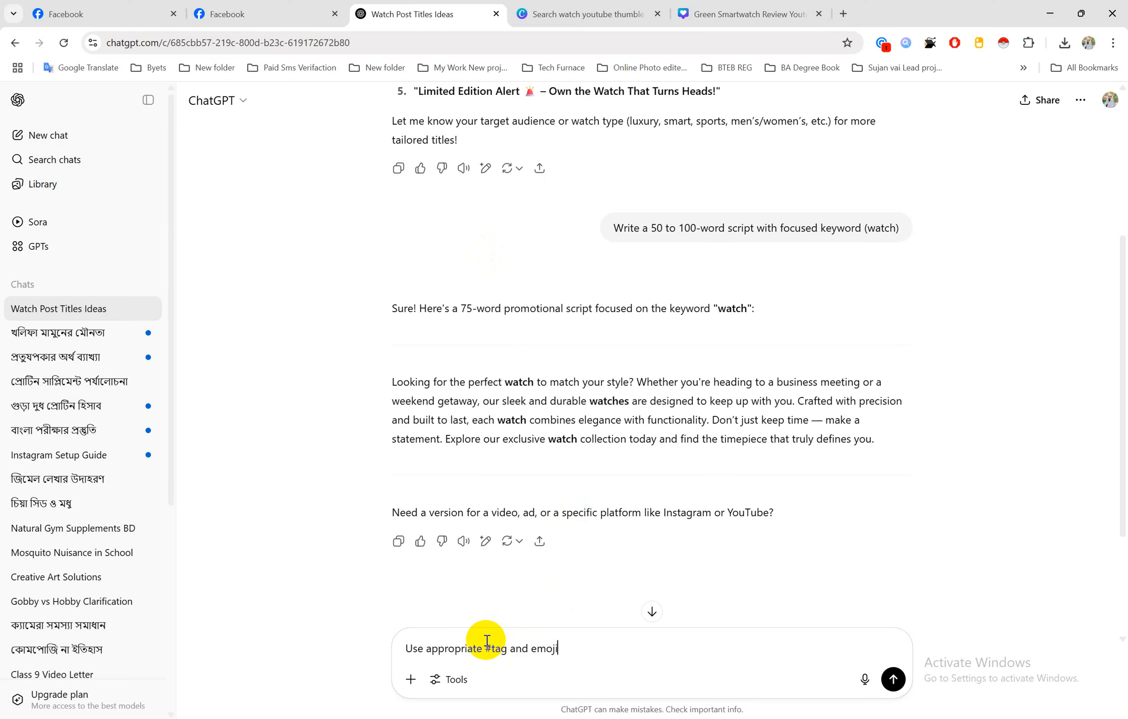
key("Return")
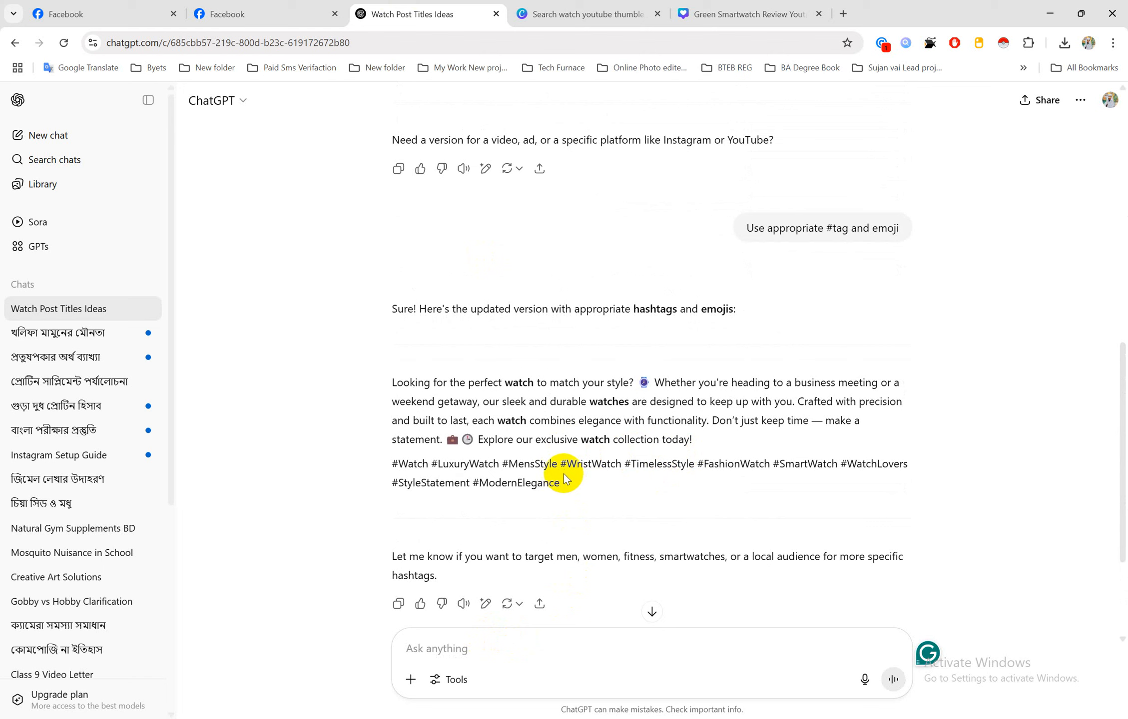
Select and copy ChatGPT's hashtag-and-emoji version of the watch post
left_click_drag(562, 482, 396, 384)
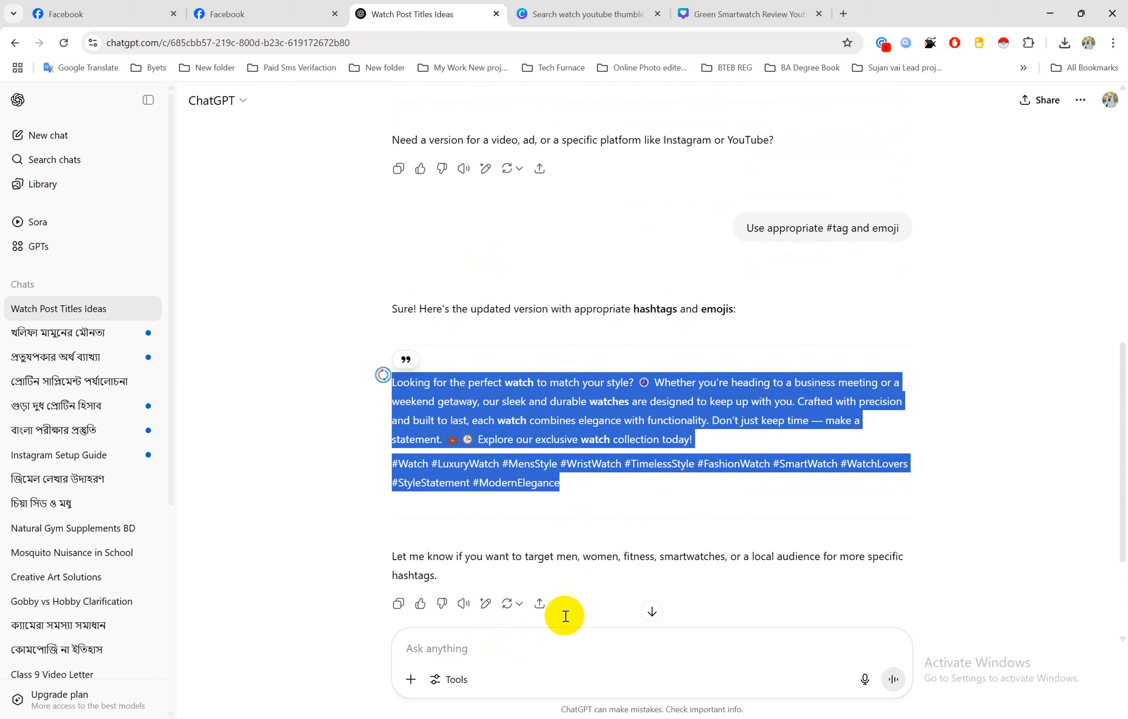
mouse_move(562, 717)
left_click(544, 677)
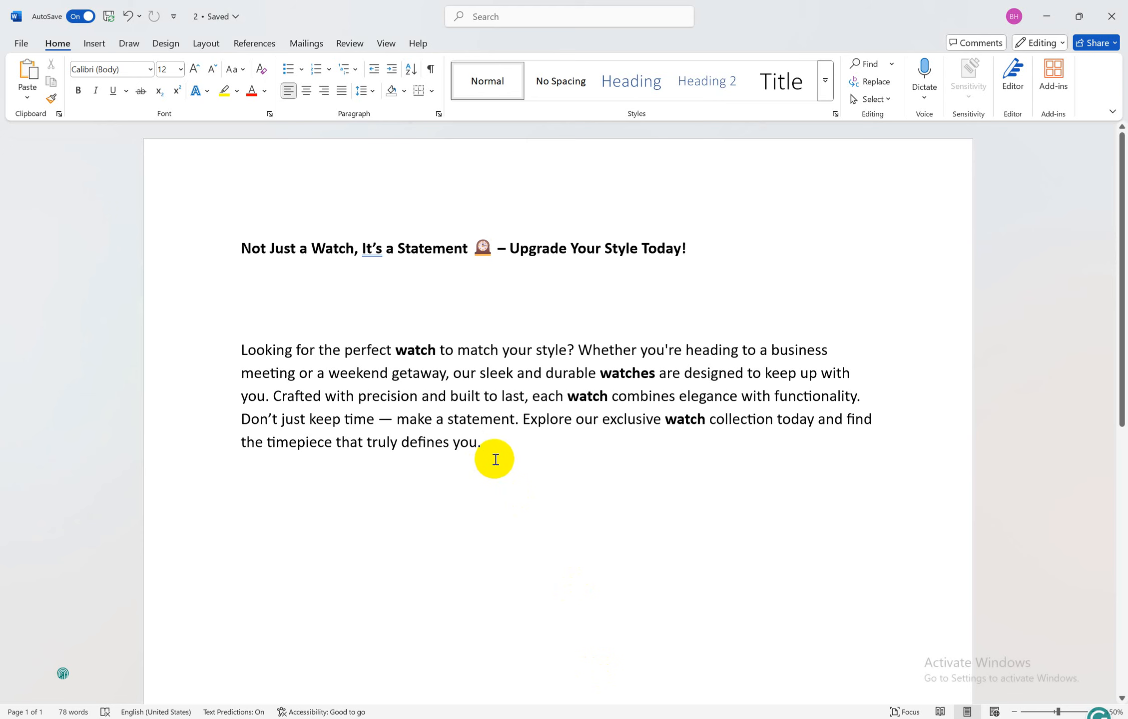
Paste the emoji-and-hashtag watch post as a new paragraph after 'defines you.' in document 2
key("Return")
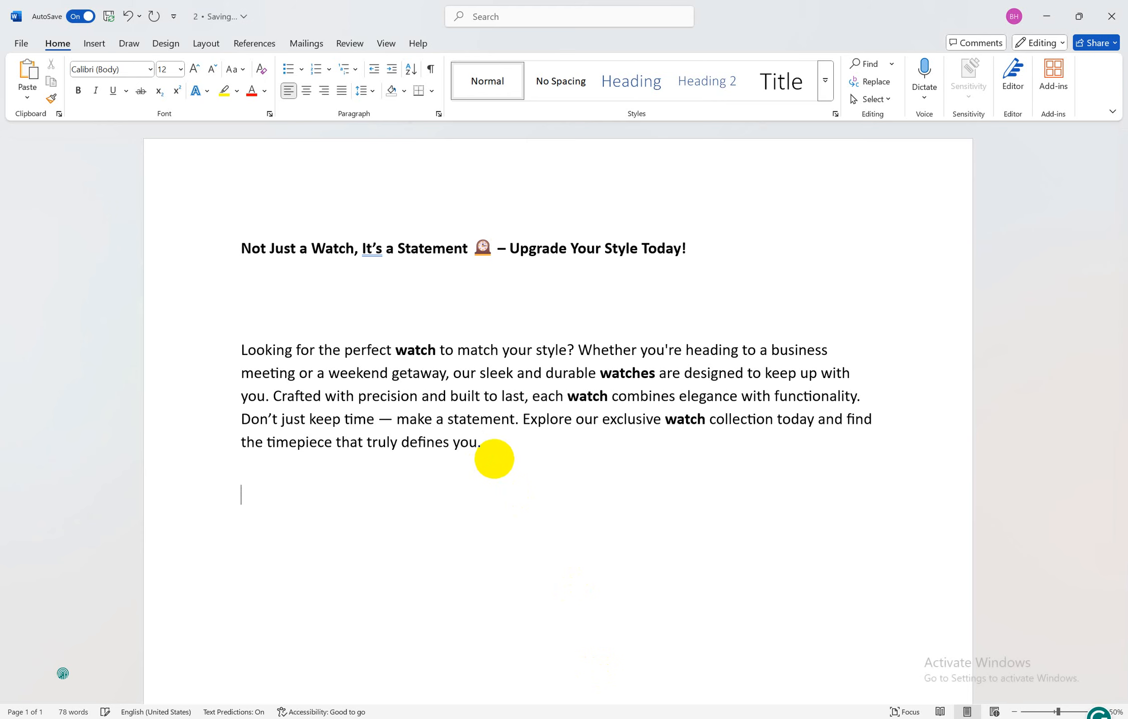
type("Looking for the perfect watch to match your style? ⌚ Whether you're heading to a business meeting or a weekend getaway, our sleek and durable watches are designed to keep up with you. Crafted with precision and built to last, each watch combines elegance with functionality. Don’t just keep time — make a statement. 💼 🕒 Explore our exclusive watch collection today! #Watch #LuxuryWatch #MensStyle #WristWatch #TimelessStyle #FashionWatch #SmartWatch #WatchLovers #StyleStatement #ModernElegance")
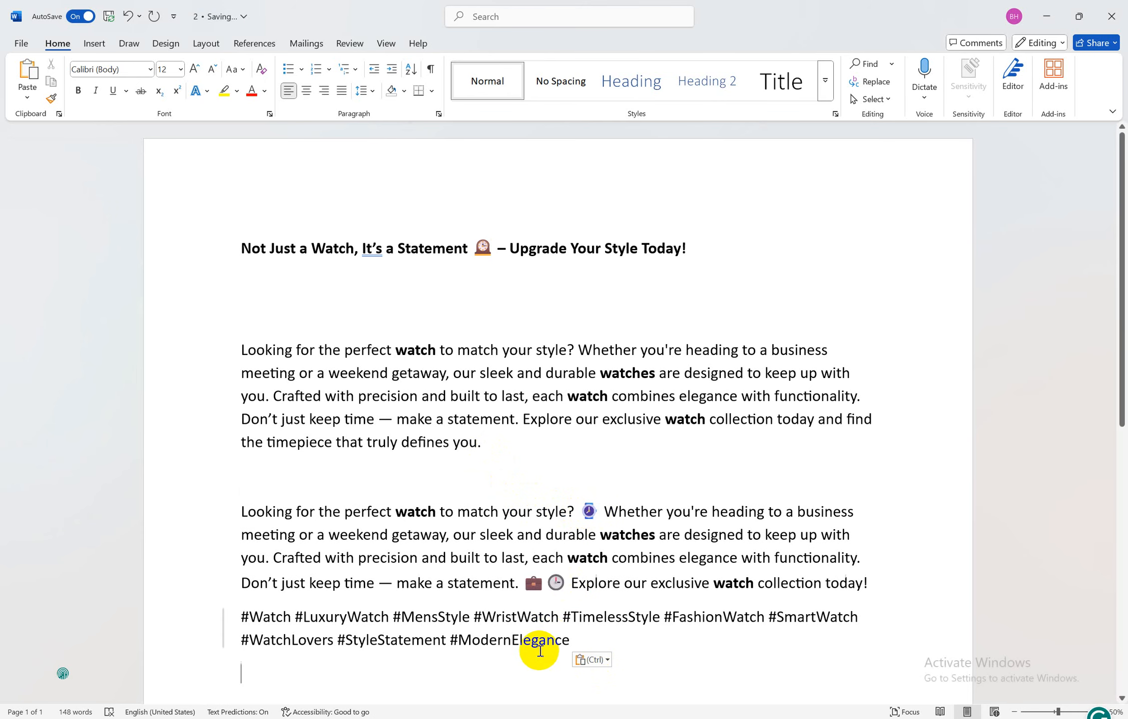
left_click_drag(481, 618, 315, 620)
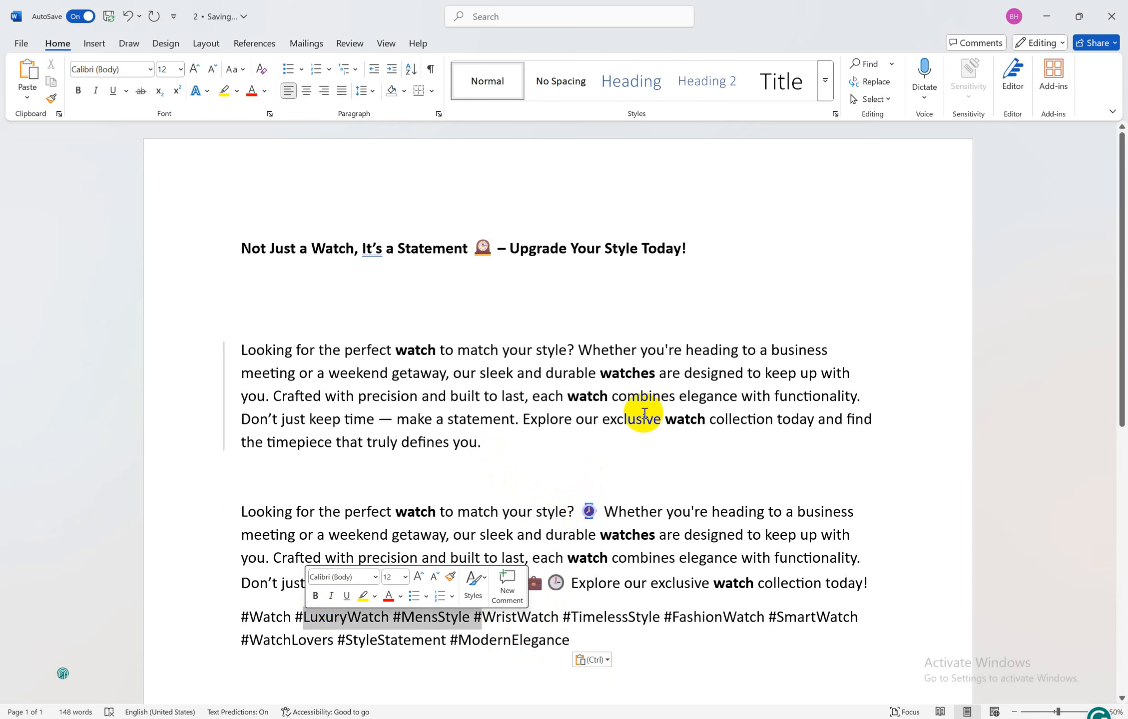
left_click(637, 418)
mouse_move(443, 718)
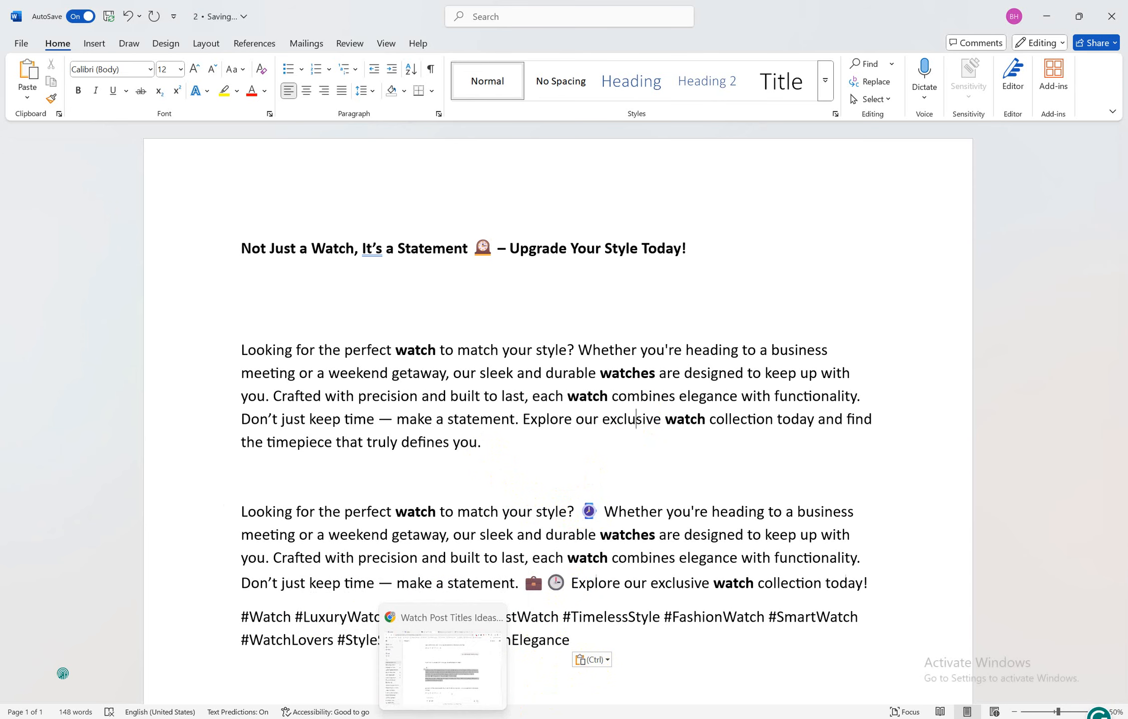
mouse_move(494, 695)
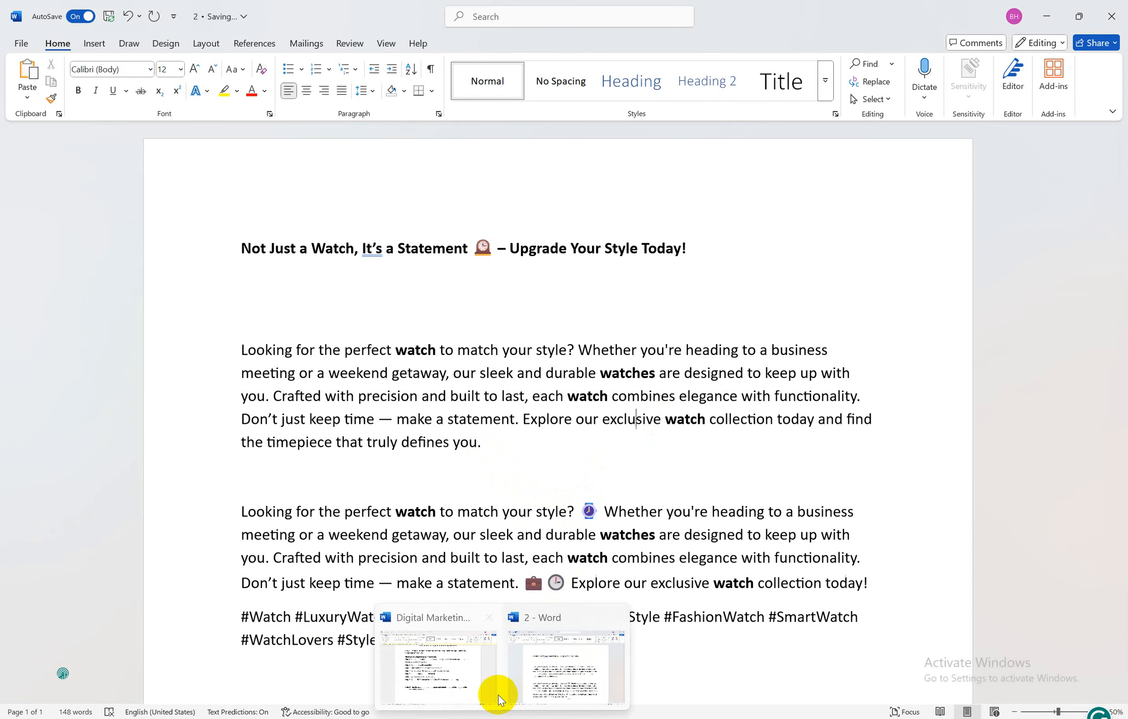
left_click(410, 667)
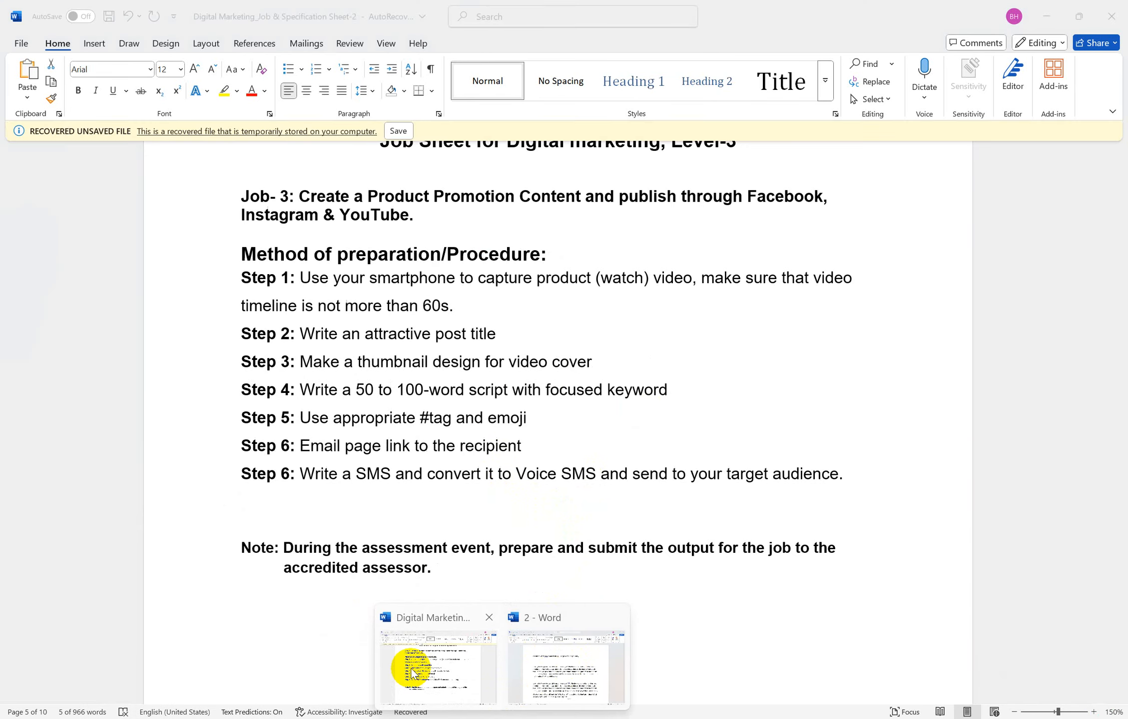
left_click(359, 452)
left_click_drag(298, 446, 521, 446)
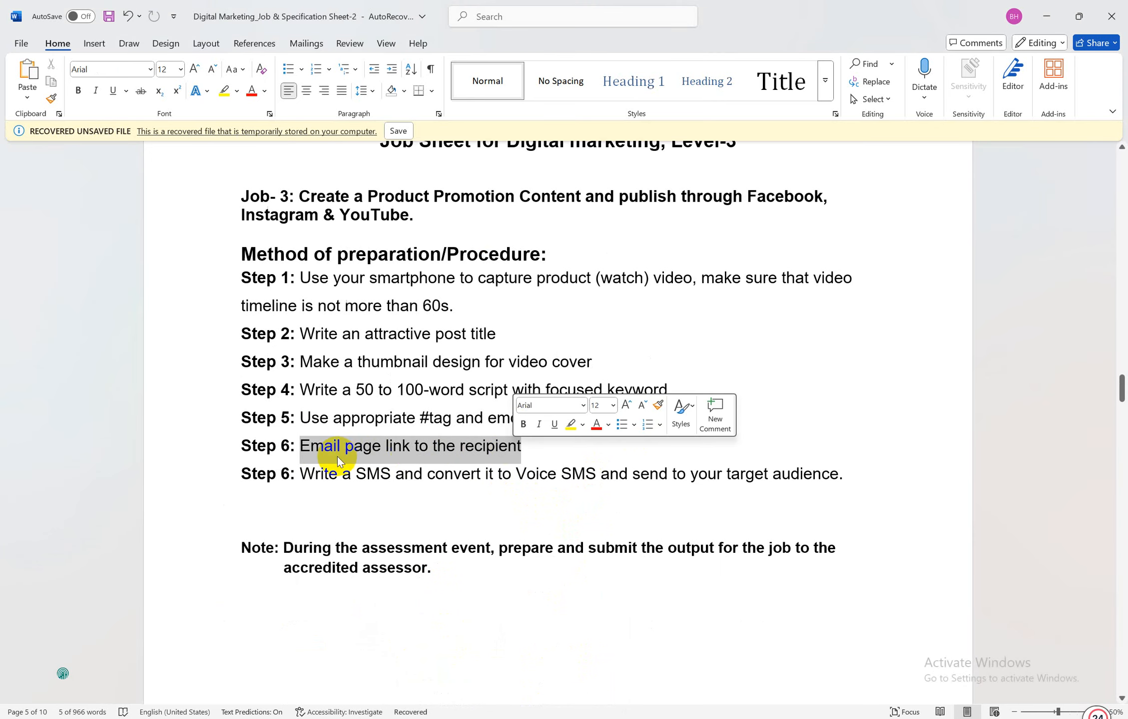
left_click(414, 446)
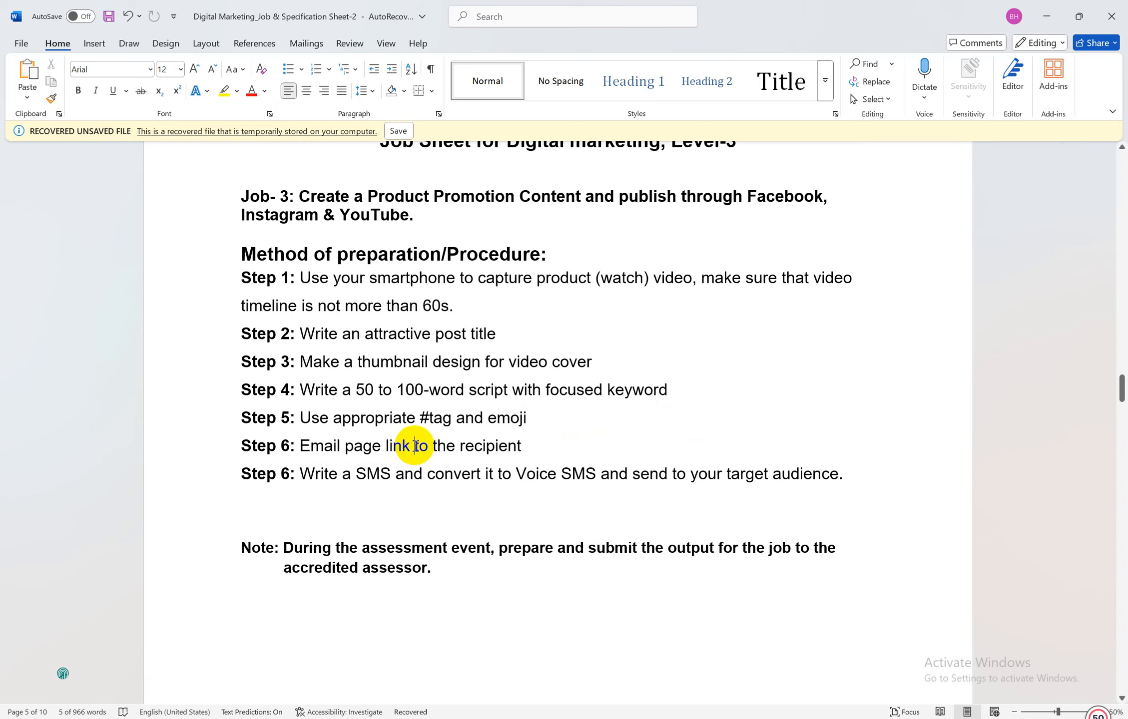
scroll(415, 446, "up", 1)
scroll(419, 447, "down", 2)
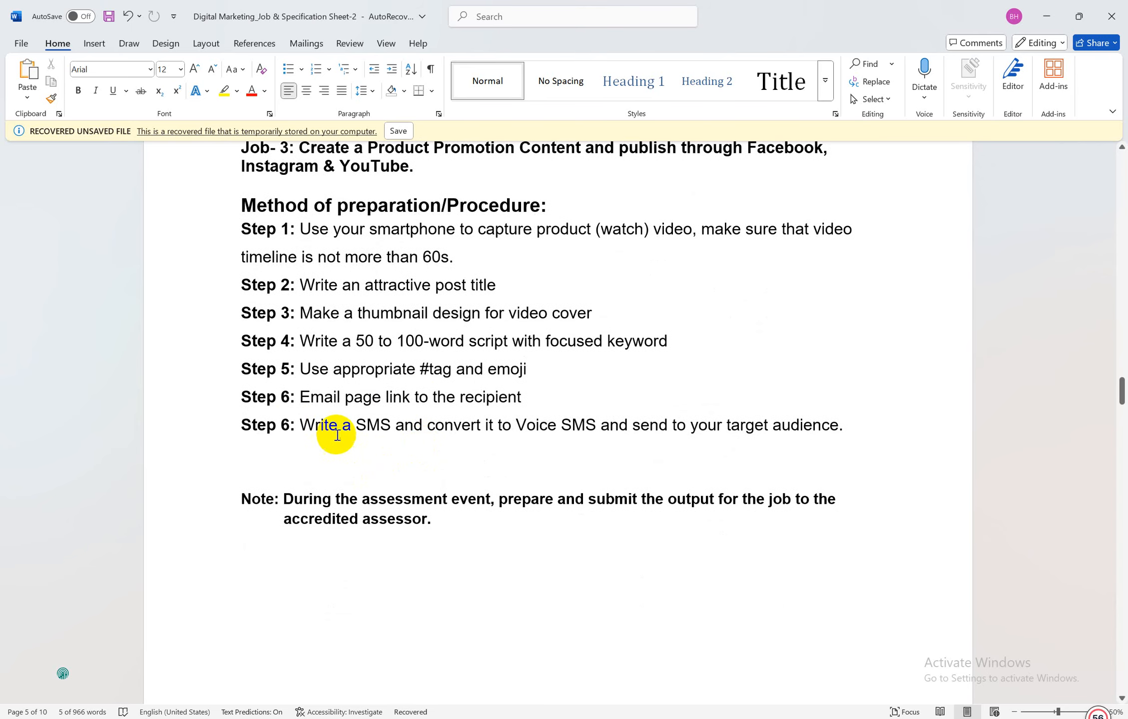
left_click_drag(305, 425, 599, 429)
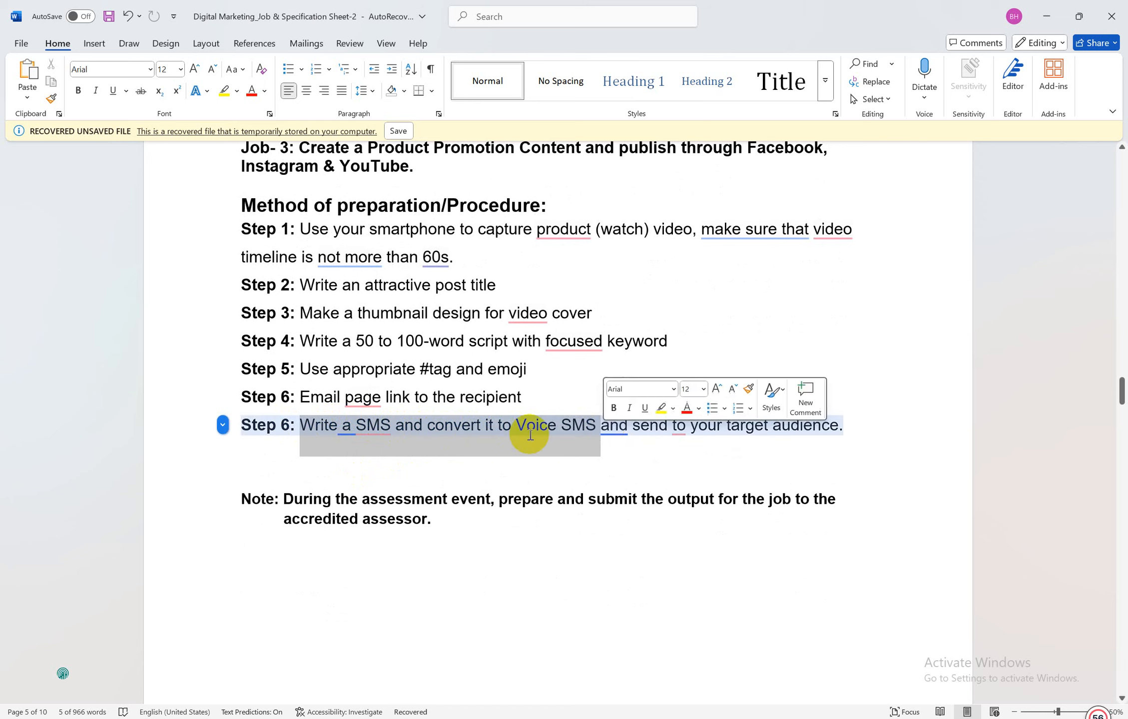
mouse_move(349, 425)
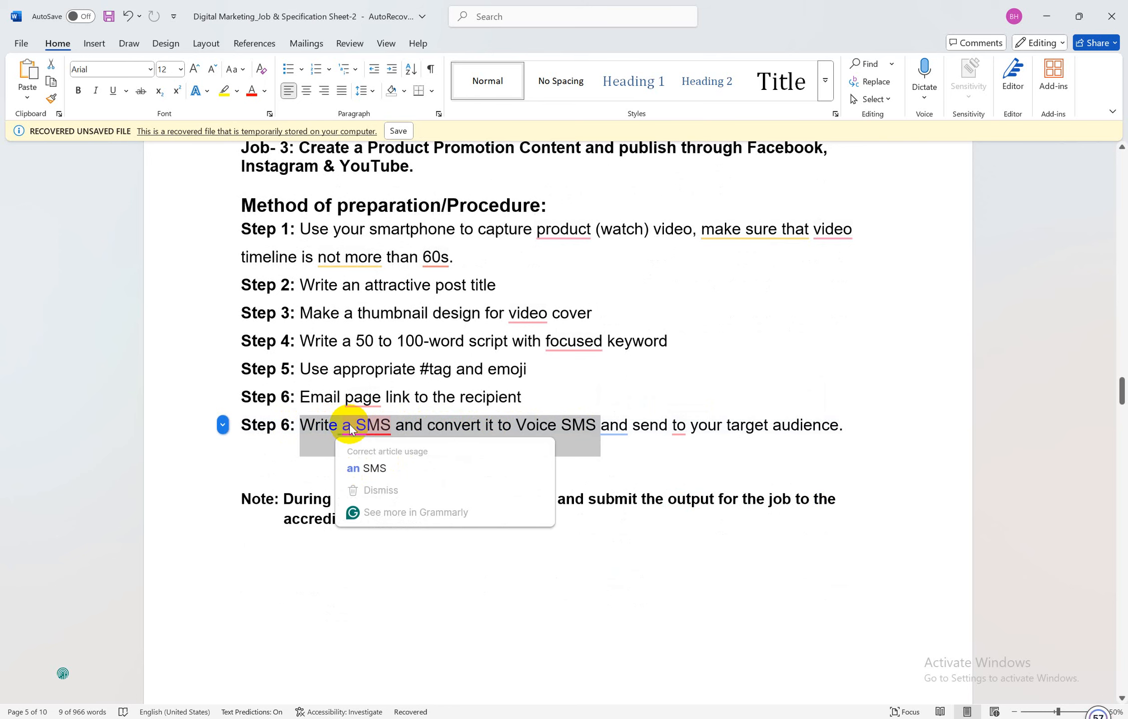
left_click(576, 422)
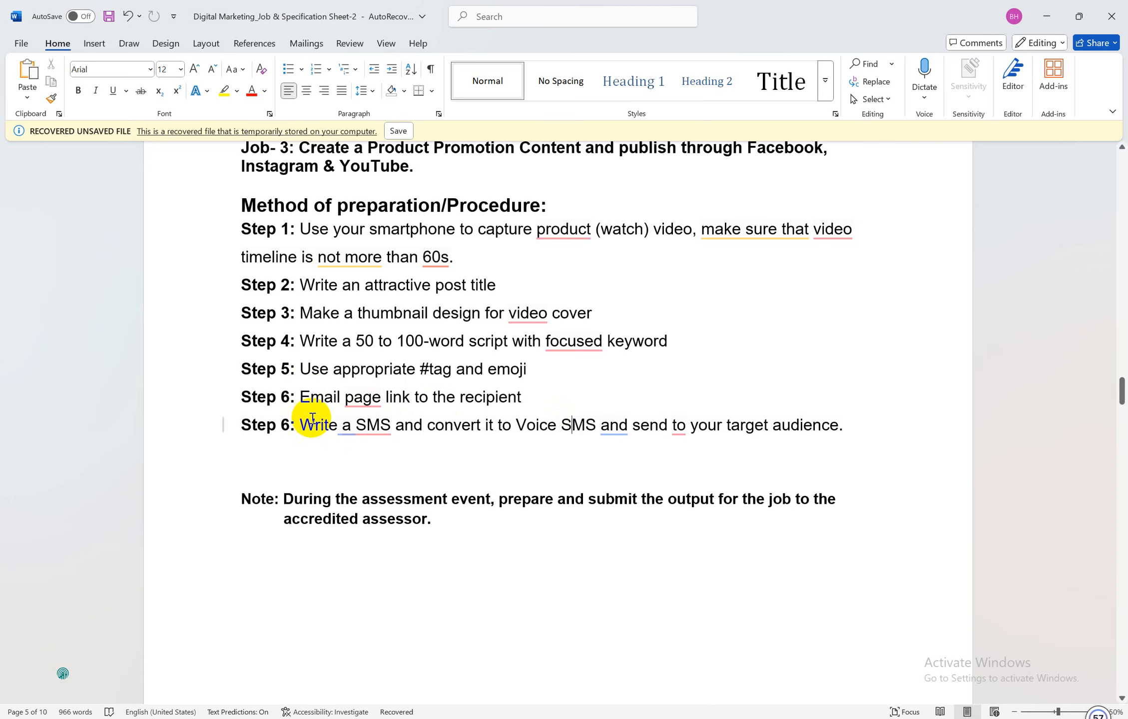
left_click_drag(296, 426, 819, 431)
left_click(538, 391)
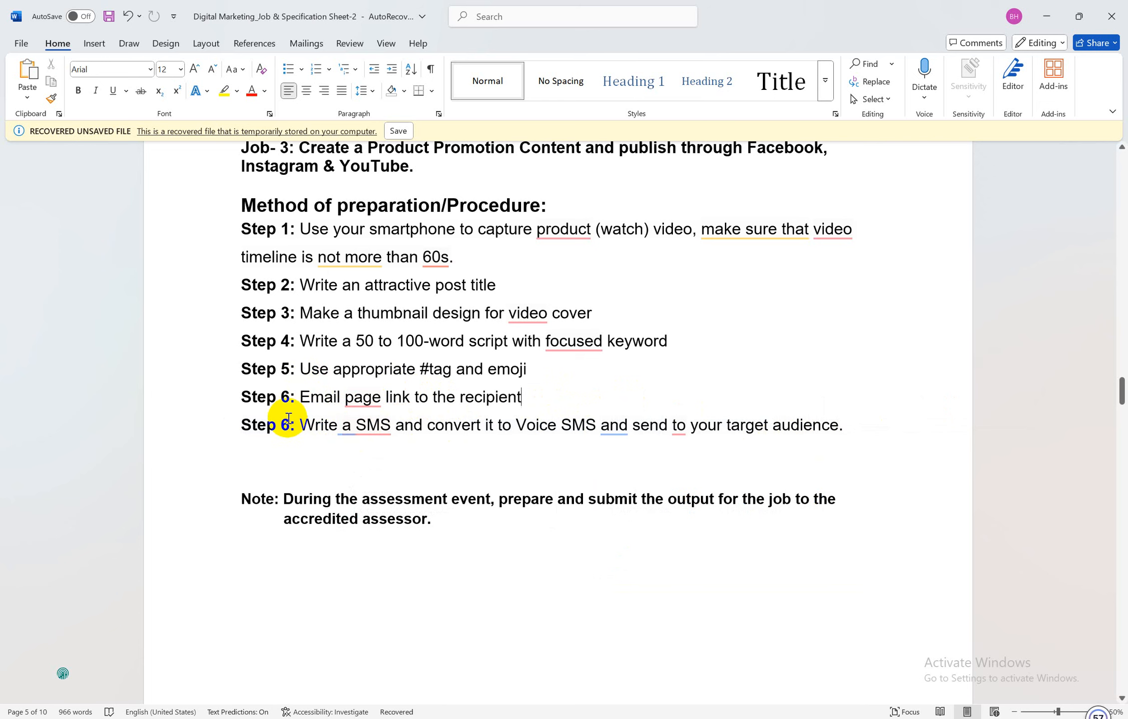
Renumber the duplicate Step 6 to 7 and color its instruction text red
left_click(289, 424)
key("BackSpace")
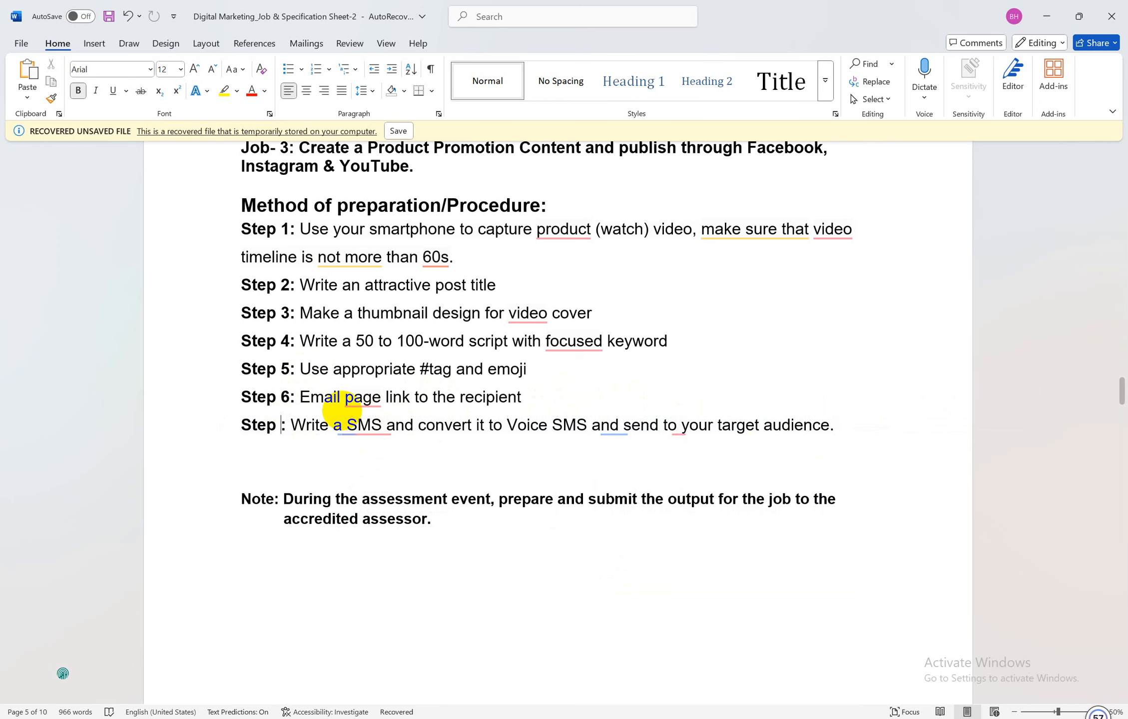
type("7")
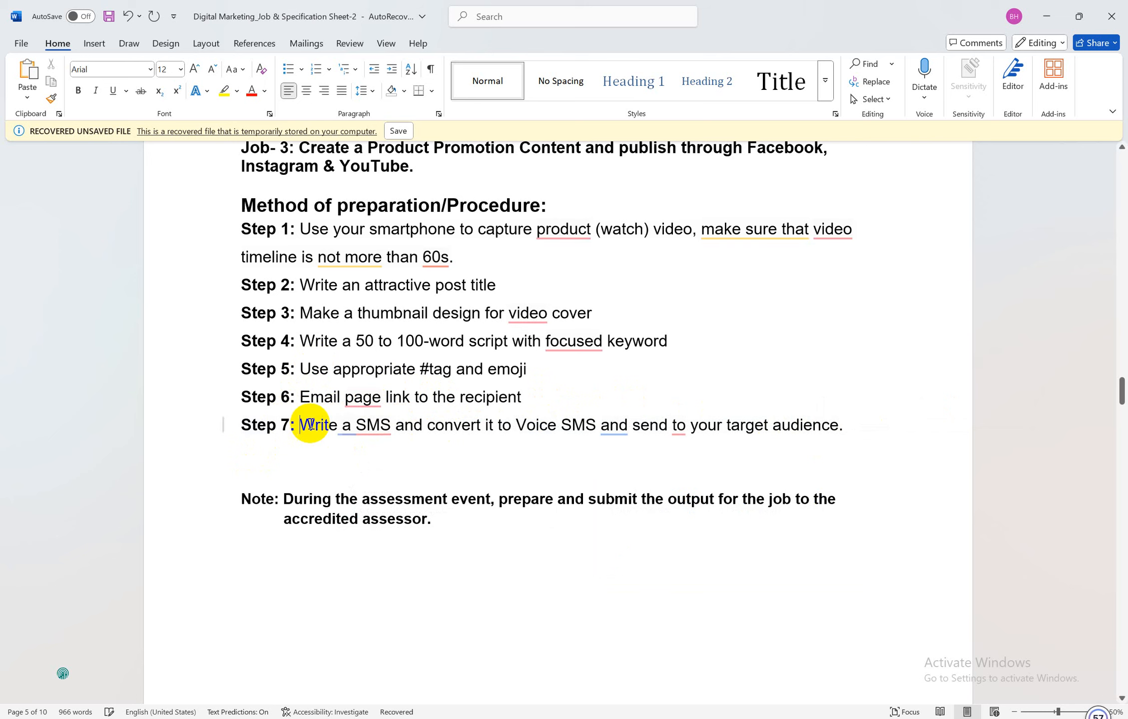
left_click_drag(302, 423, 832, 439)
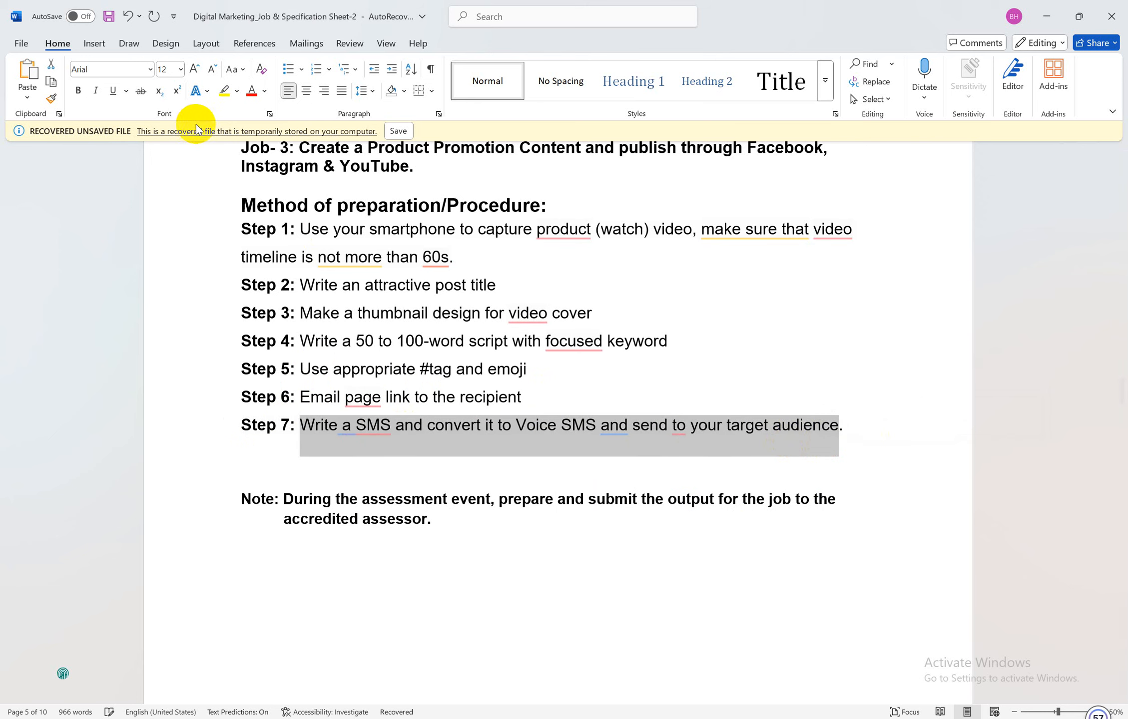
left_click(251, 91)
left_click(428, 399)
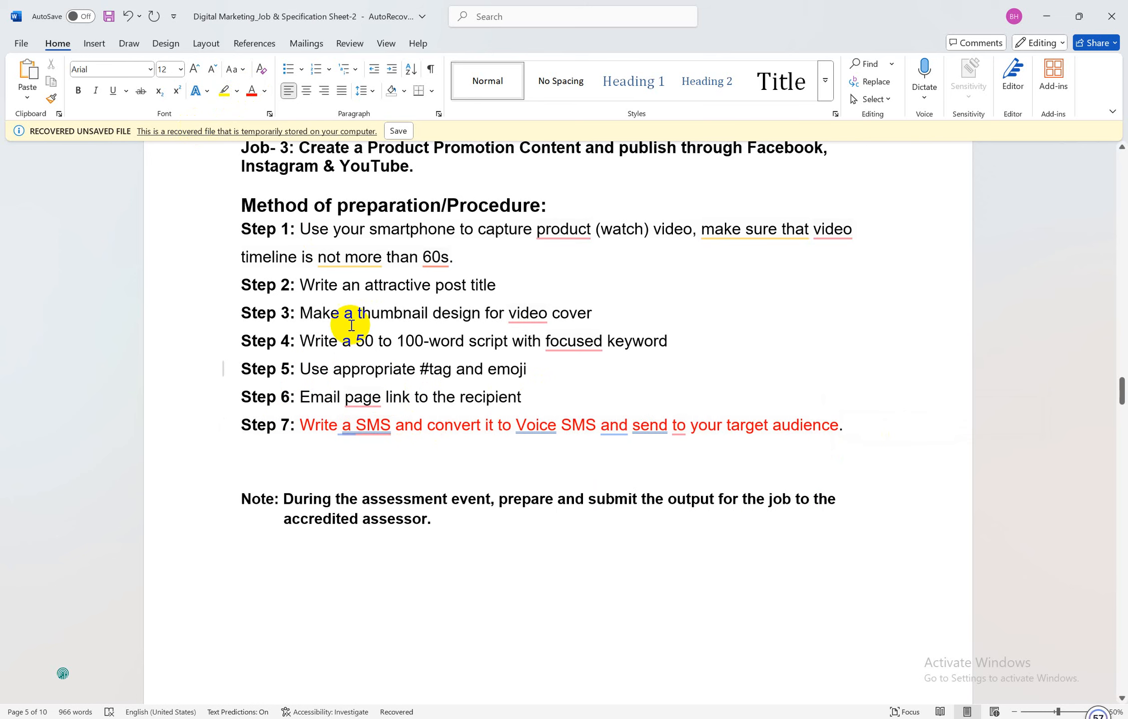
Review the job sheet's Steps 1 through 6 and the heading
left_click_drag(303, 228, 461, 255)
left_click_drag(301, 285, 501, 284)
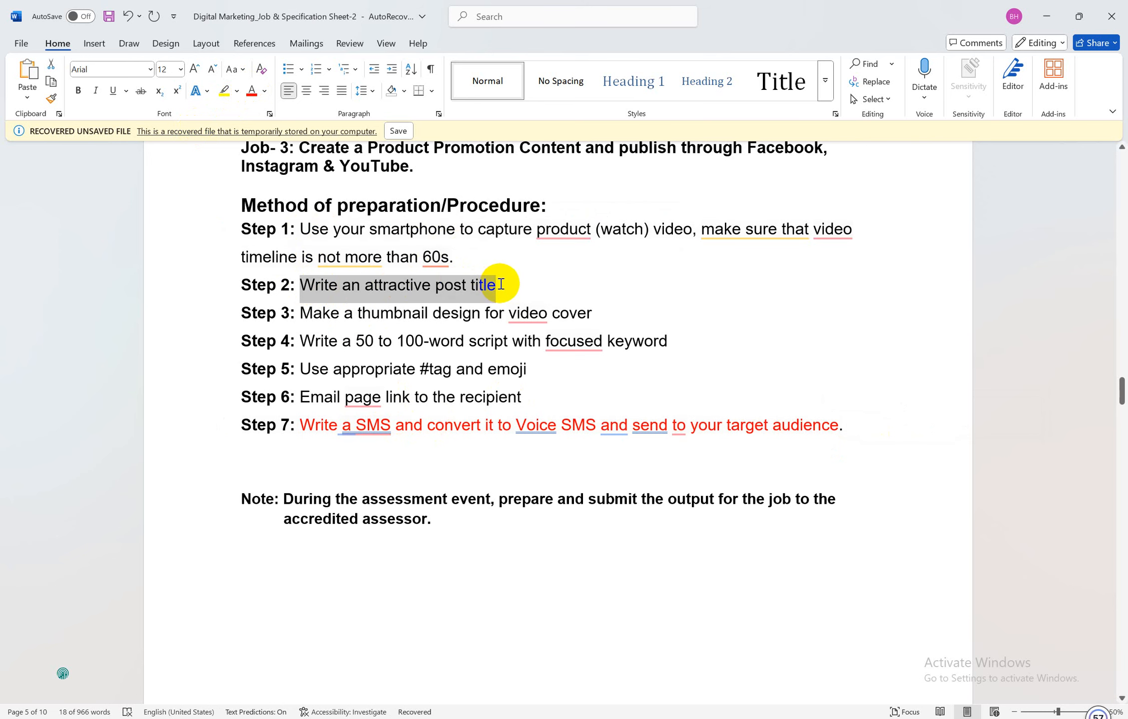
left_click_drag(301, 313, 584, 324)
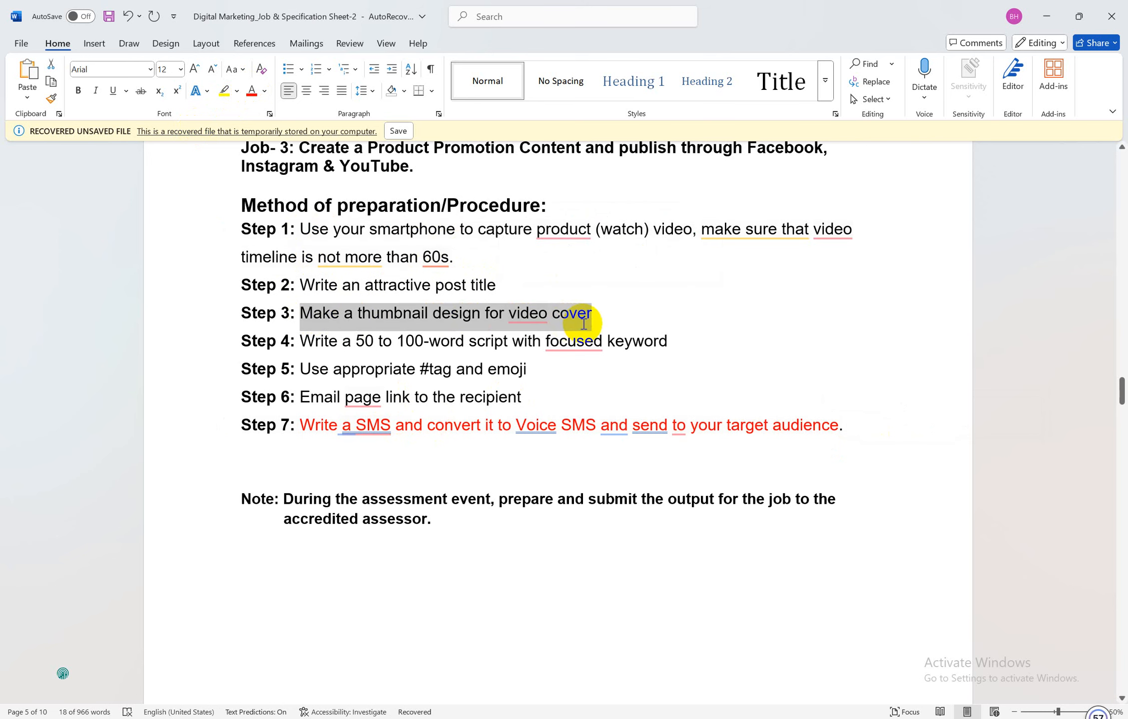
left_click_drag(302, 341, 645, 350)
left_click(507, 320)
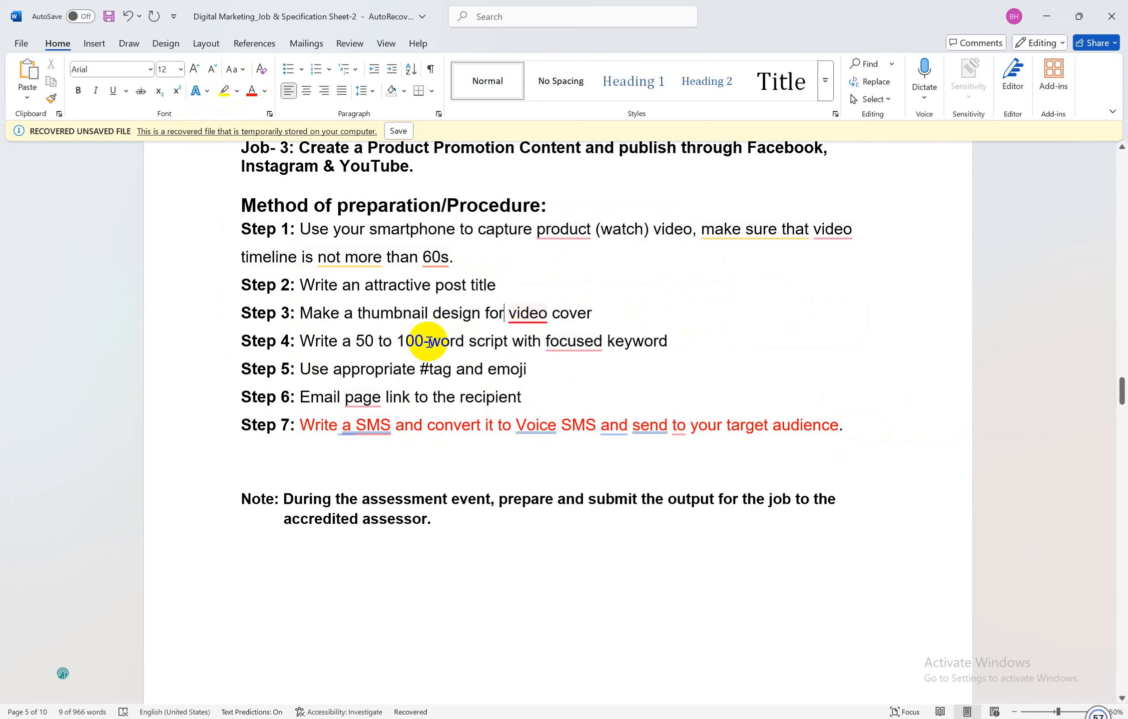
left_click_drag(305, 369, 530, 368)
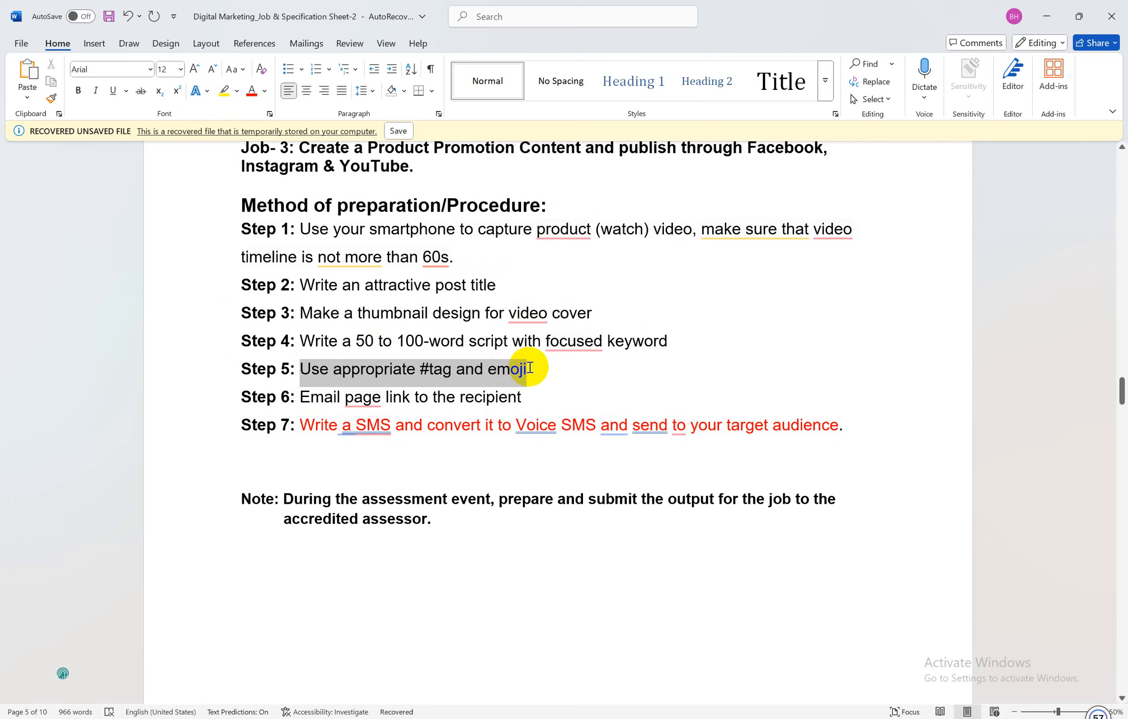
left_click_drag(301, 398, 513, 397)
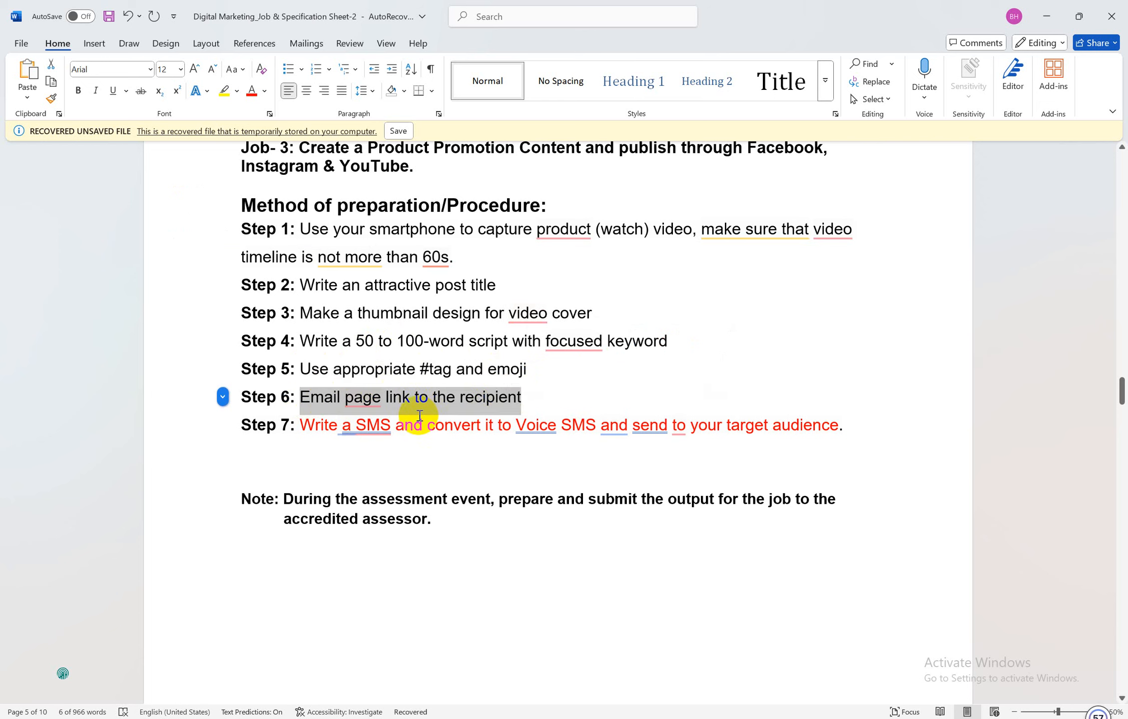
left_click(529, 383)
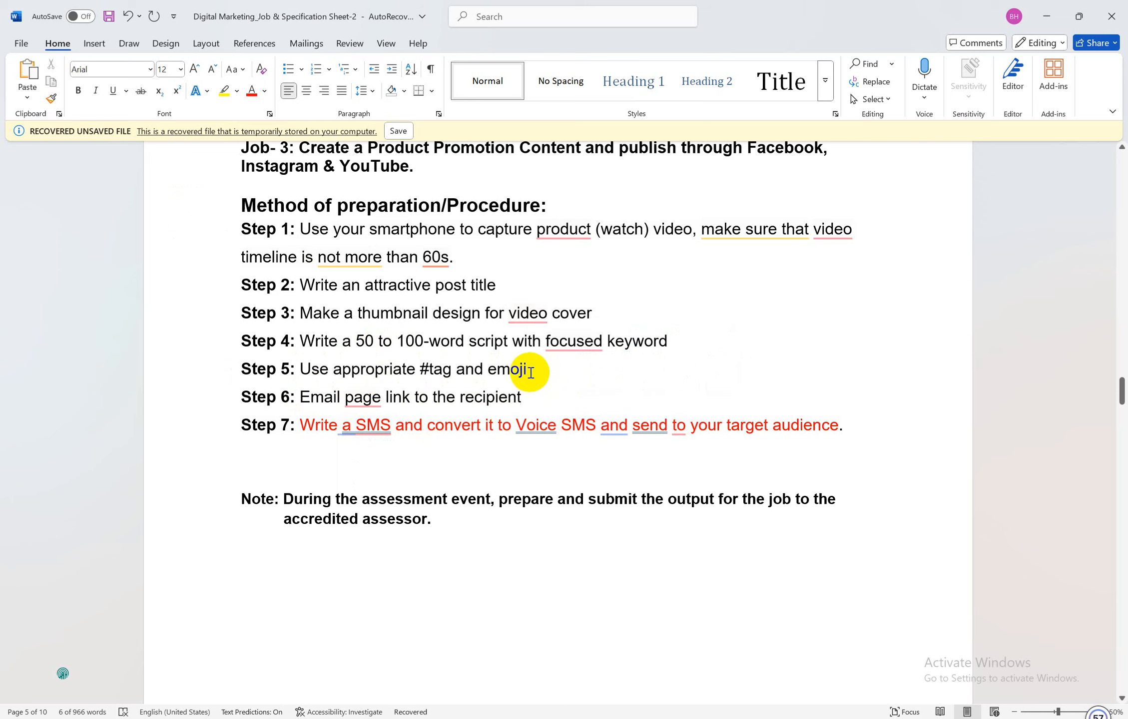
left_click_drag(530, 372, 244, 211)
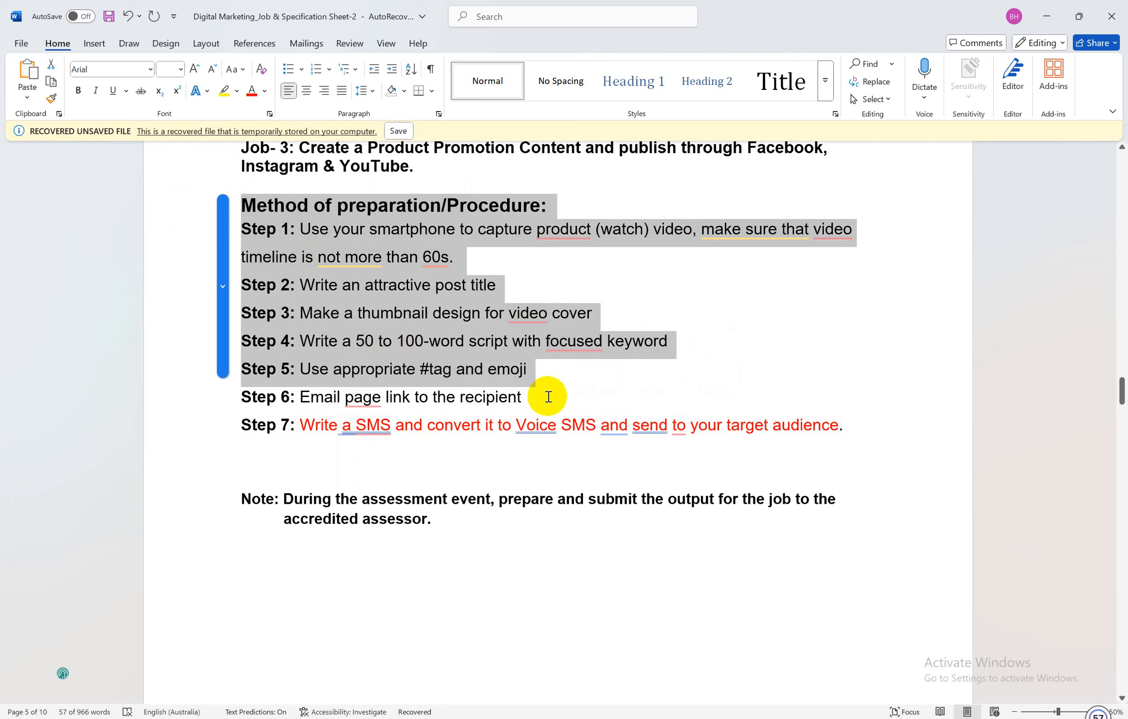
left_click(552, 368)
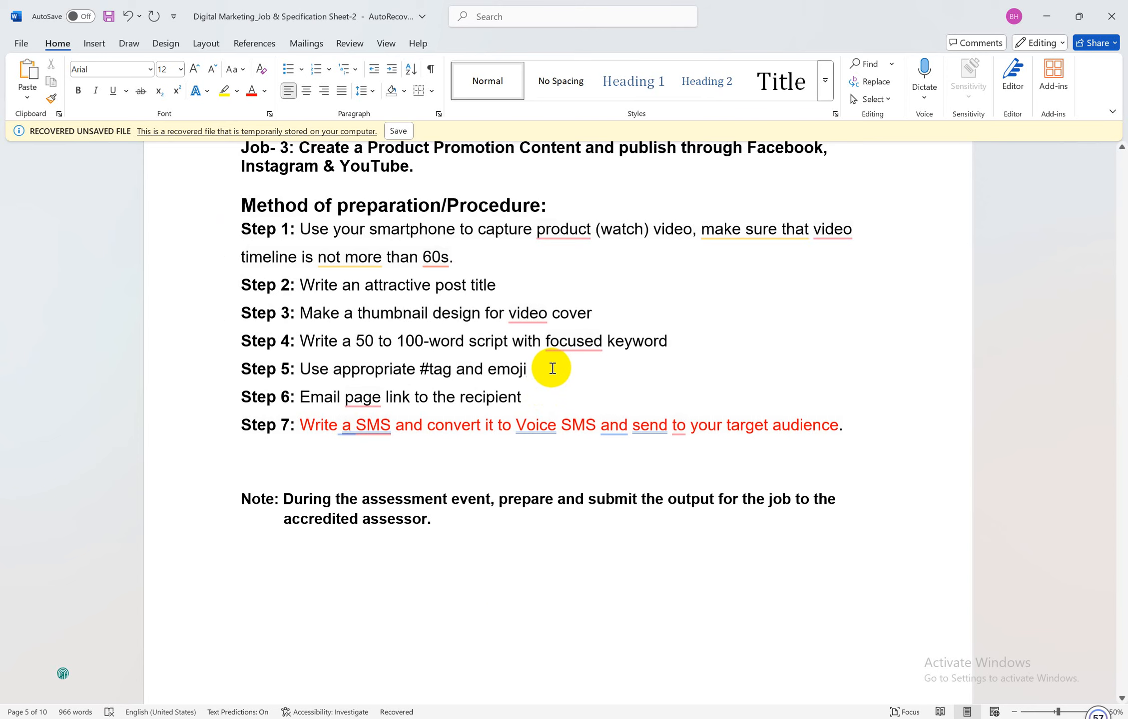
left_click(446, 718)
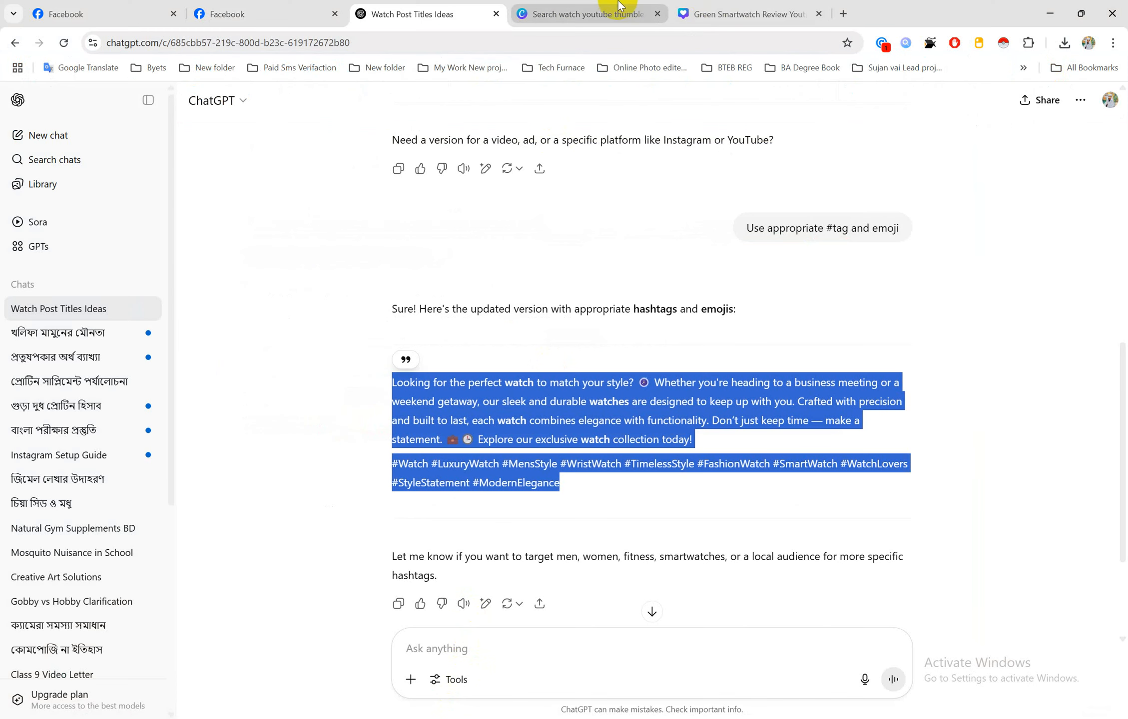
Check the Canva thumbnail tab, open a blank new tab, and show the second Facebook tab's home feed
left_click(725, 14)
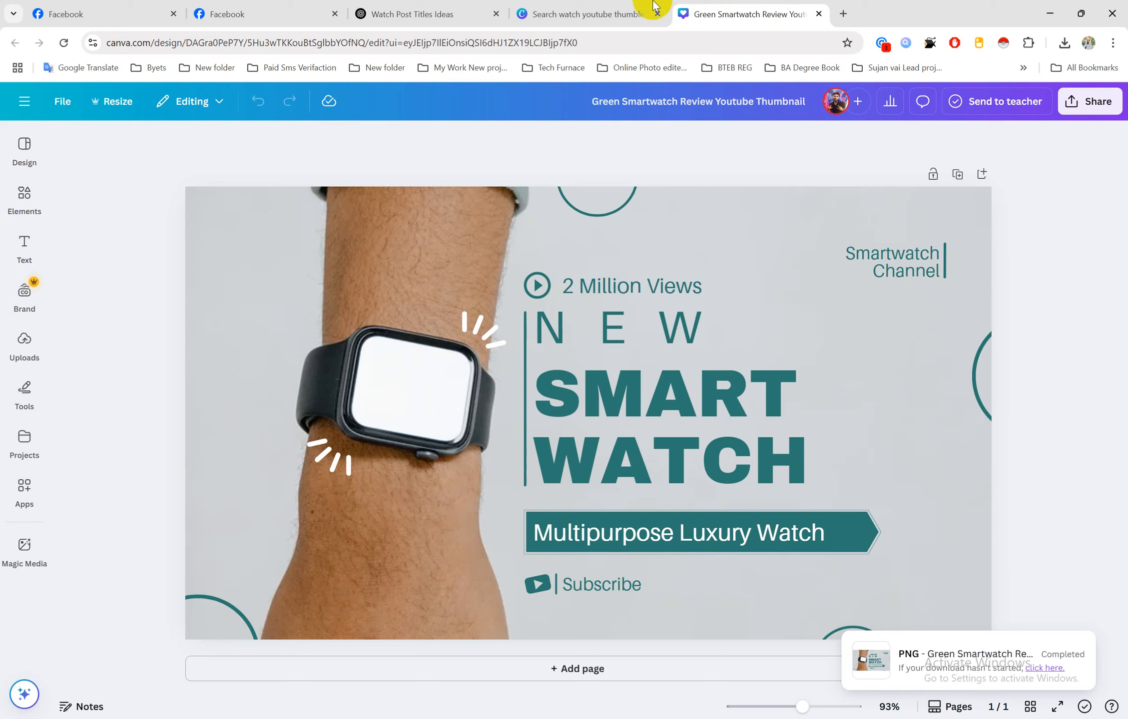
left_click(629, 14)
left_click(795, 14)
left_click(844, 14)
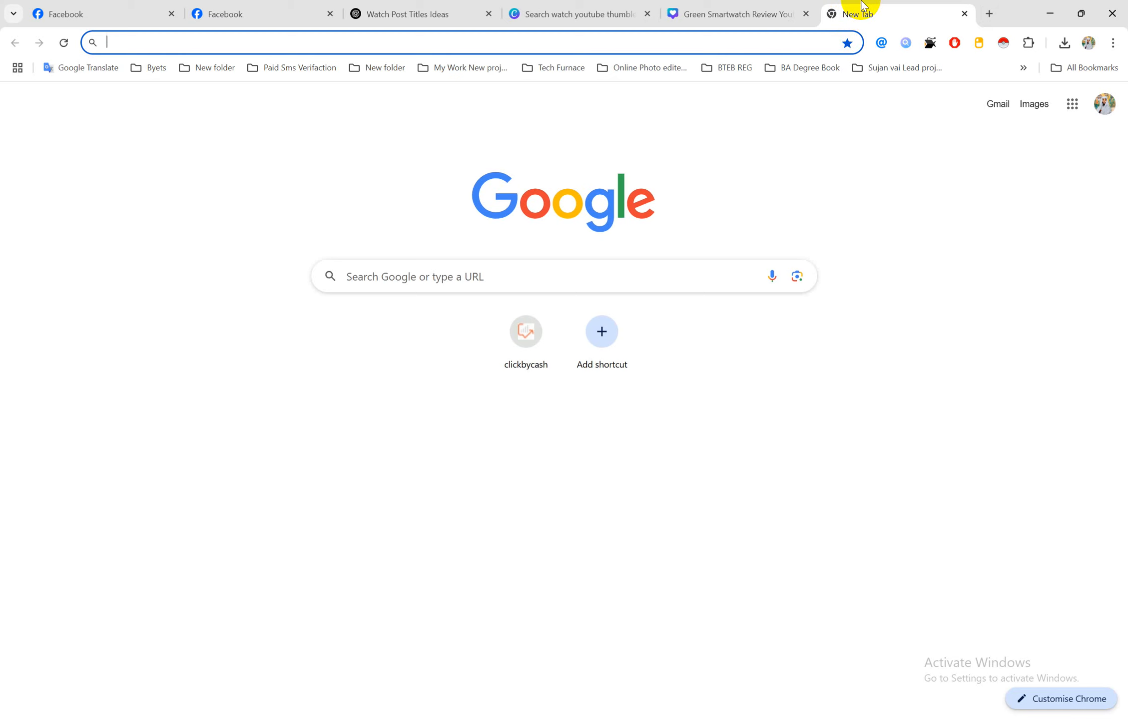
left_click(227, 8)
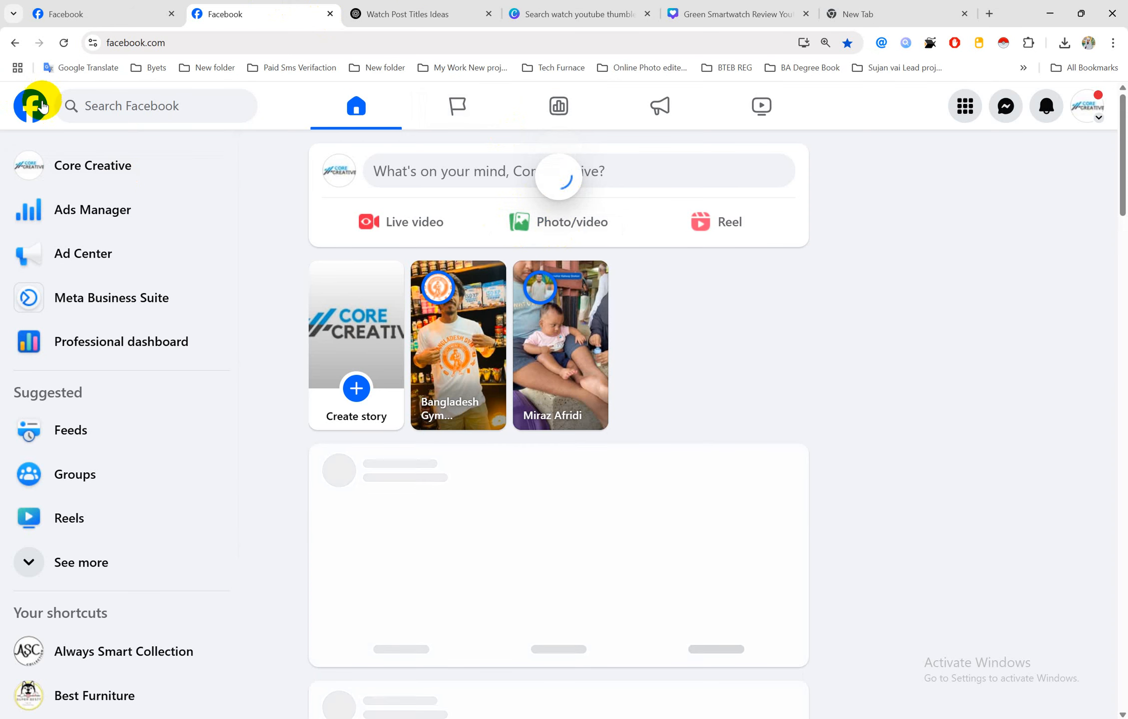
From the avatar menu's See all profiles list, switch to the Best Furniture page profile
left_click(94, 13)
left_click(270, 13)
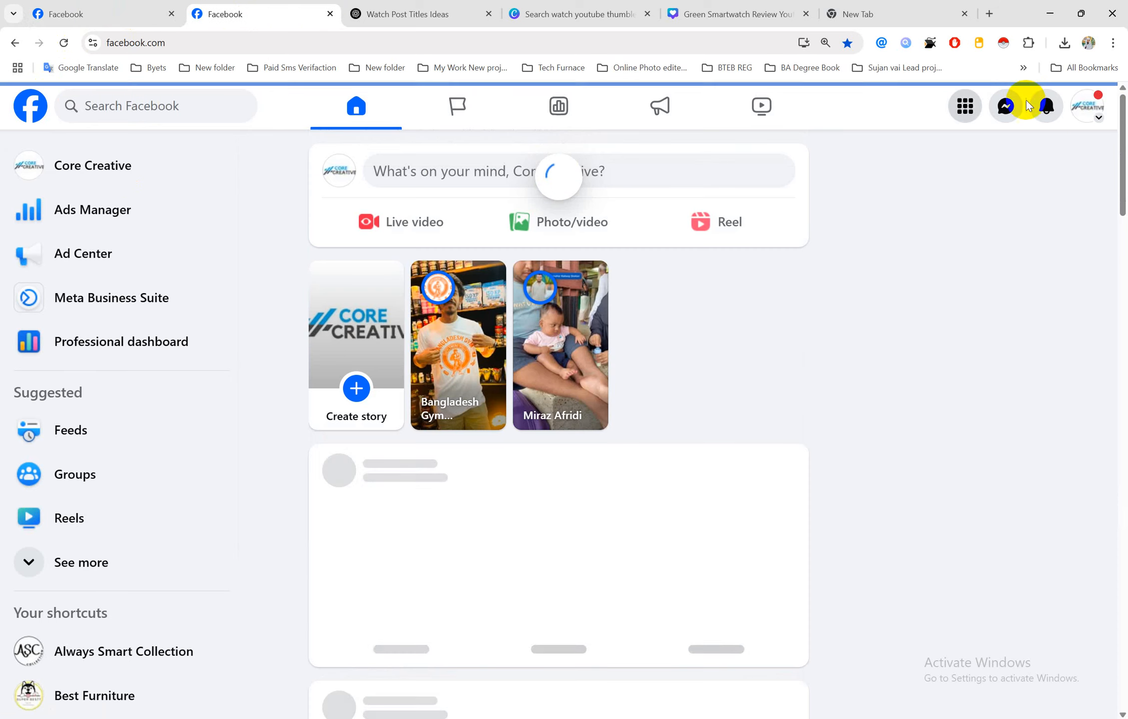
left_click(1099, 121)
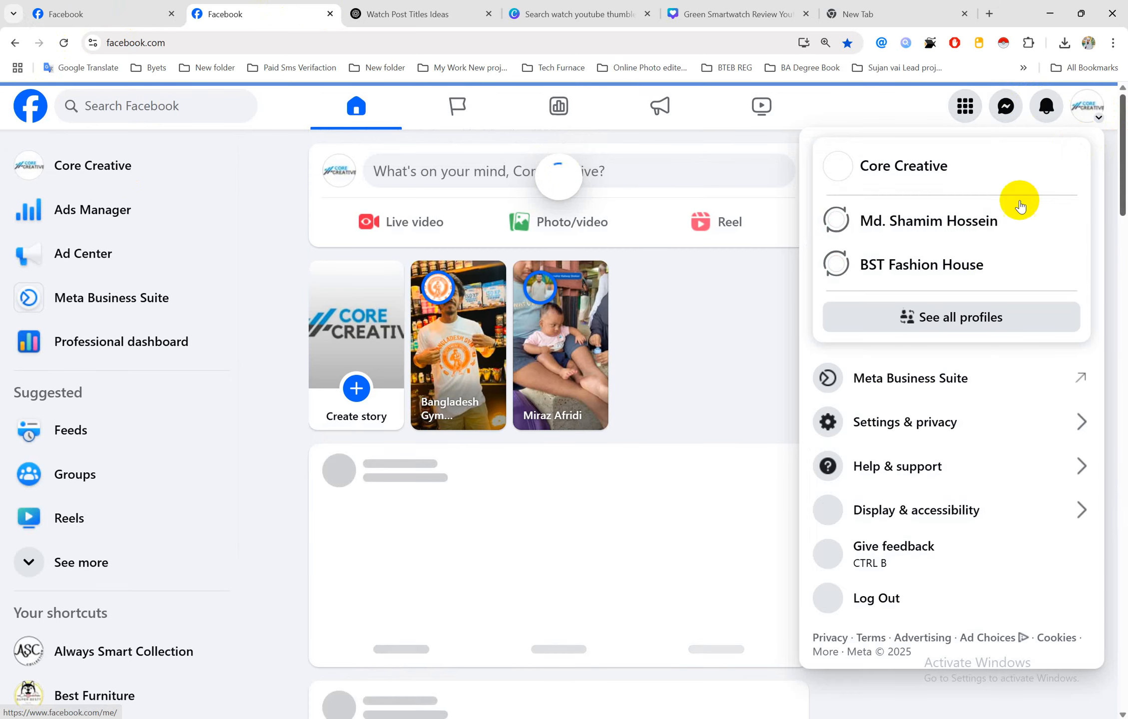
left_click(944, 323)
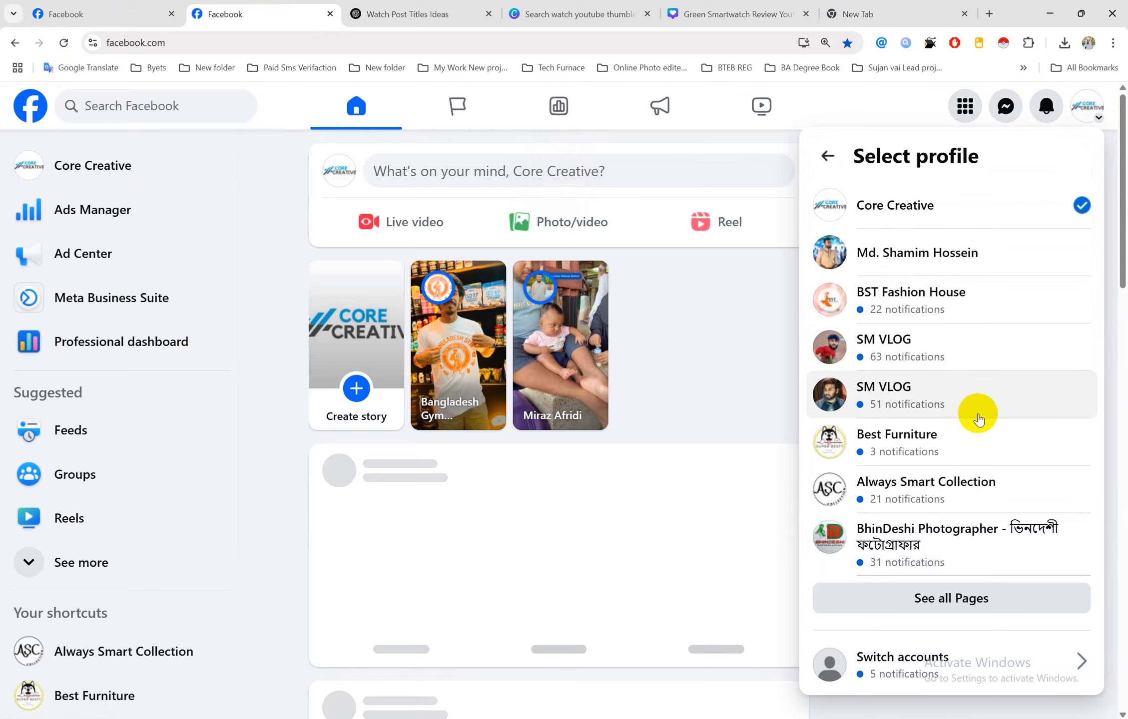
scroll(979, 420, "down", 1)
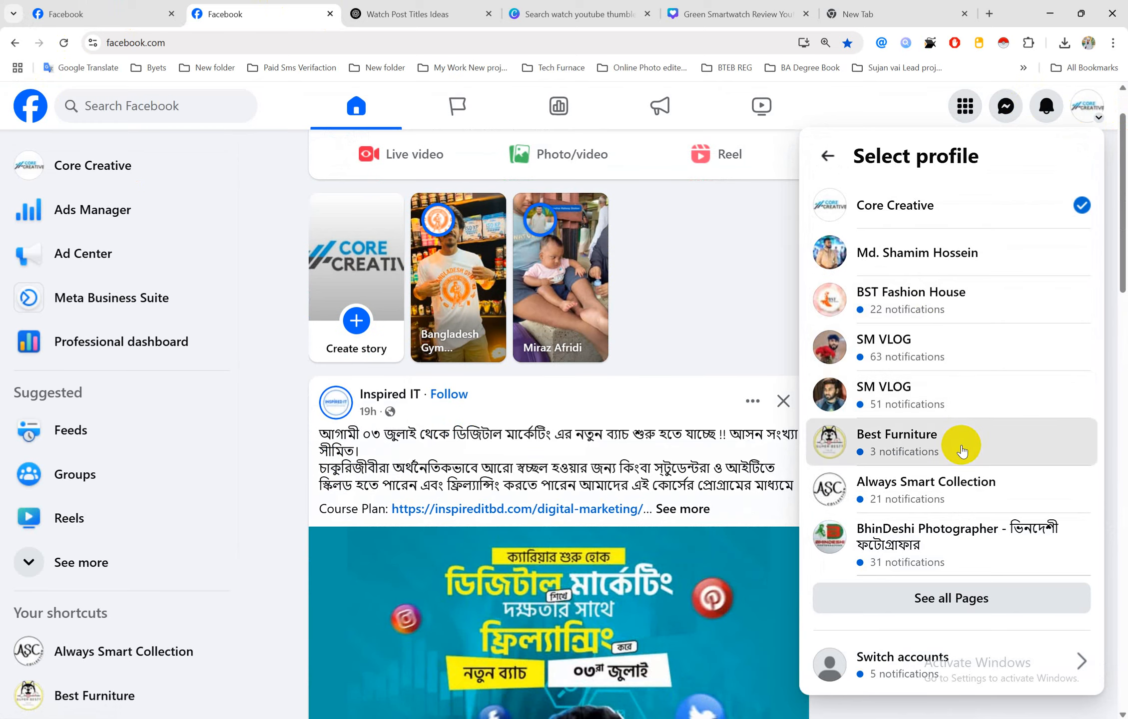
left_click(961, 446)
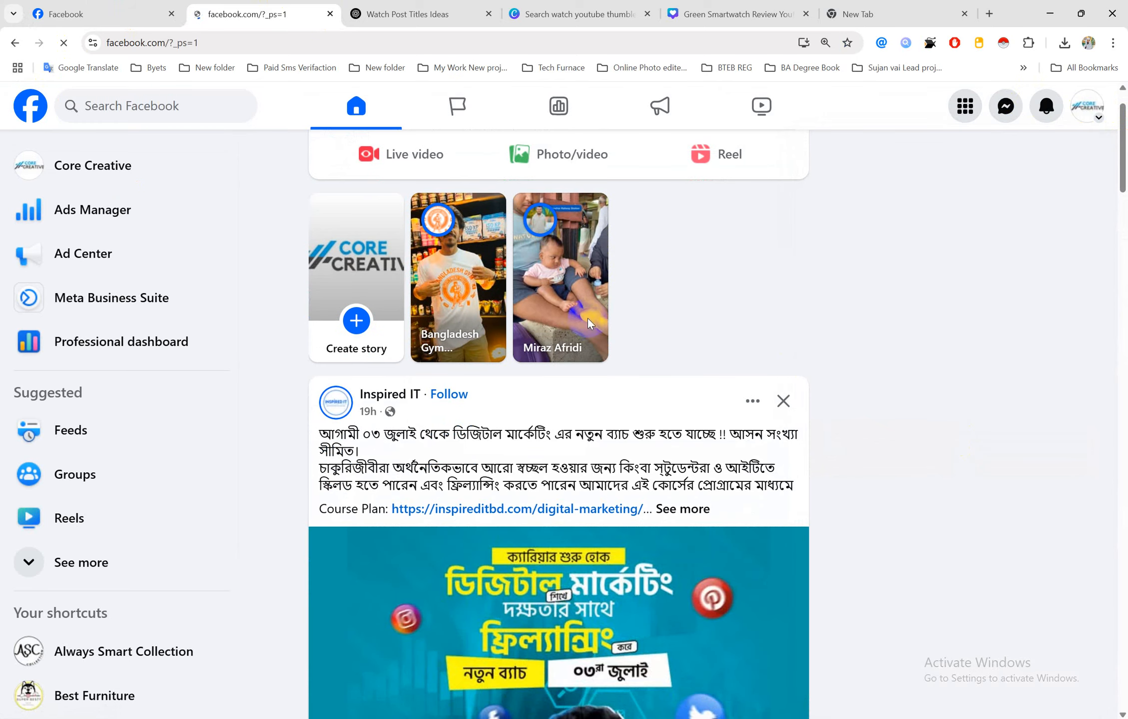
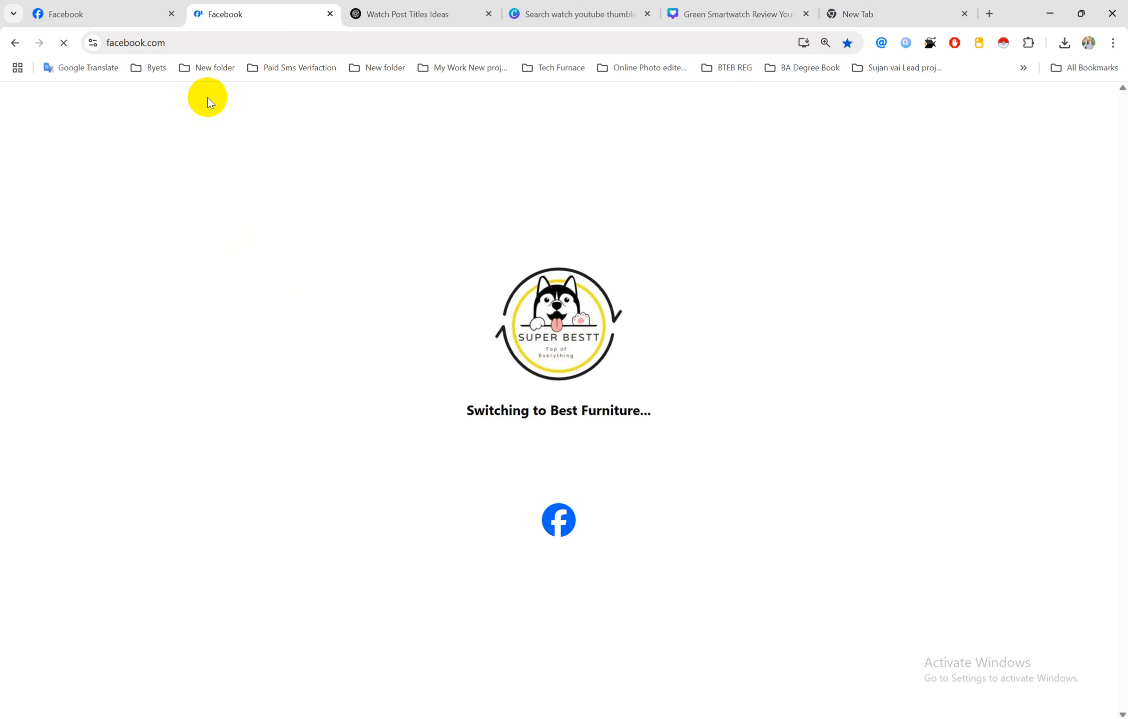
Check the Canva thumbnail tab and the Job-3 heading in the Word job sheet
left_click(600, 13)
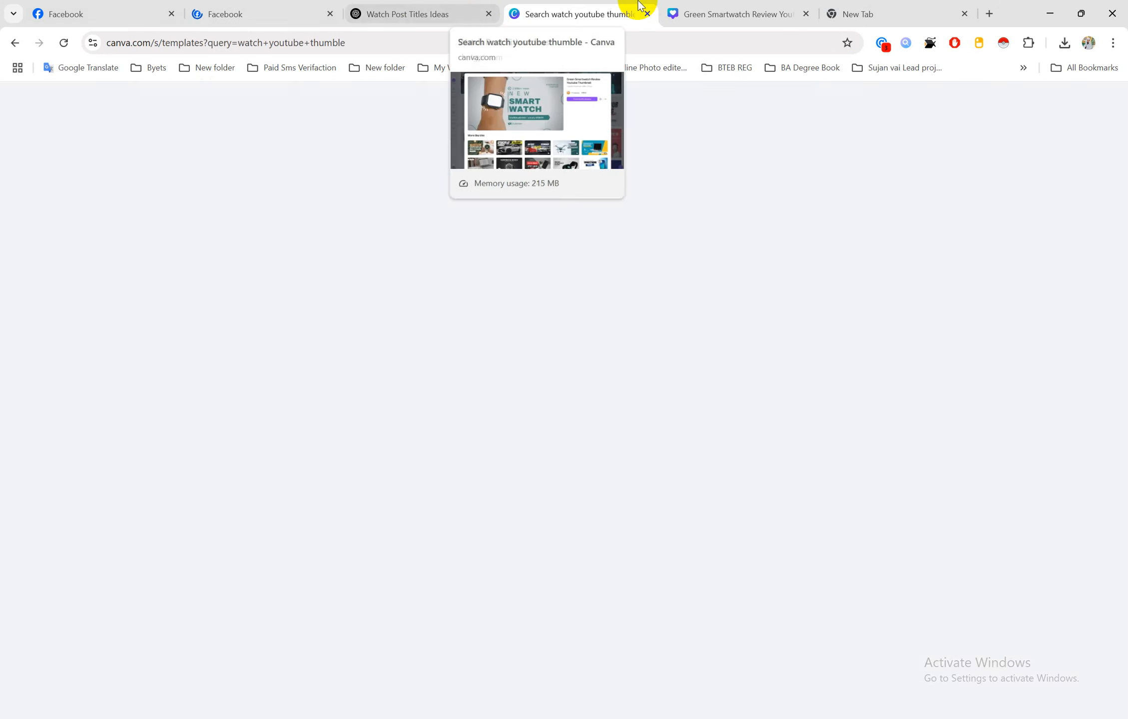
left_click(475, 718)
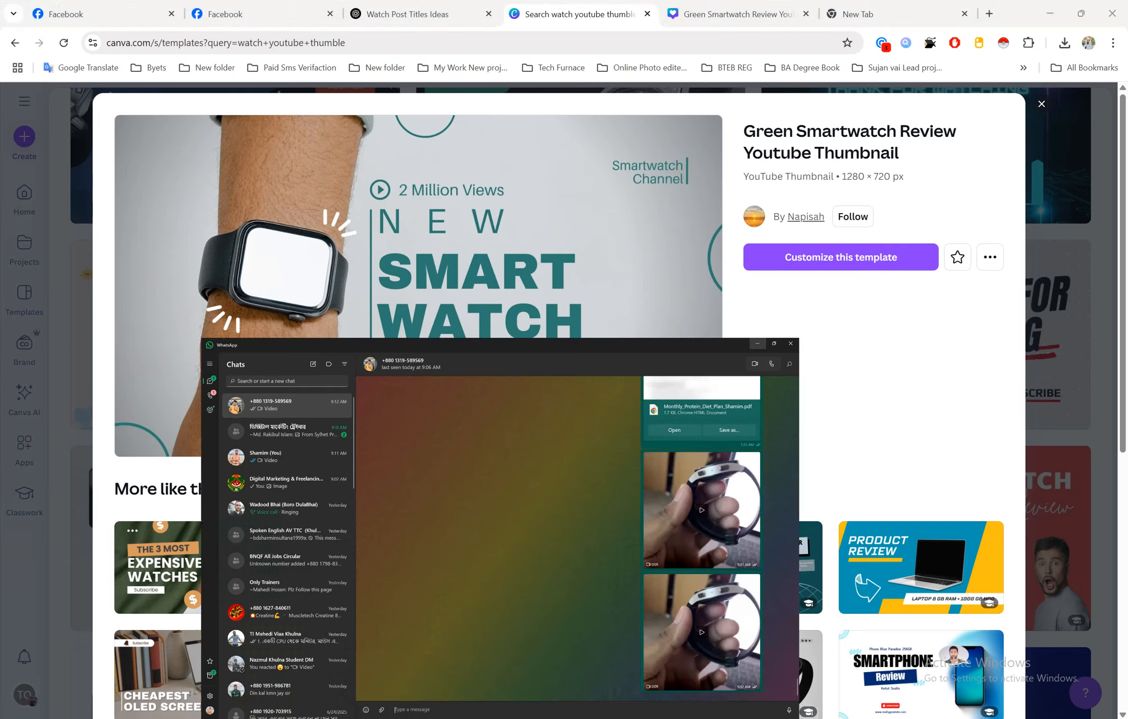
left_click(1063, 13)
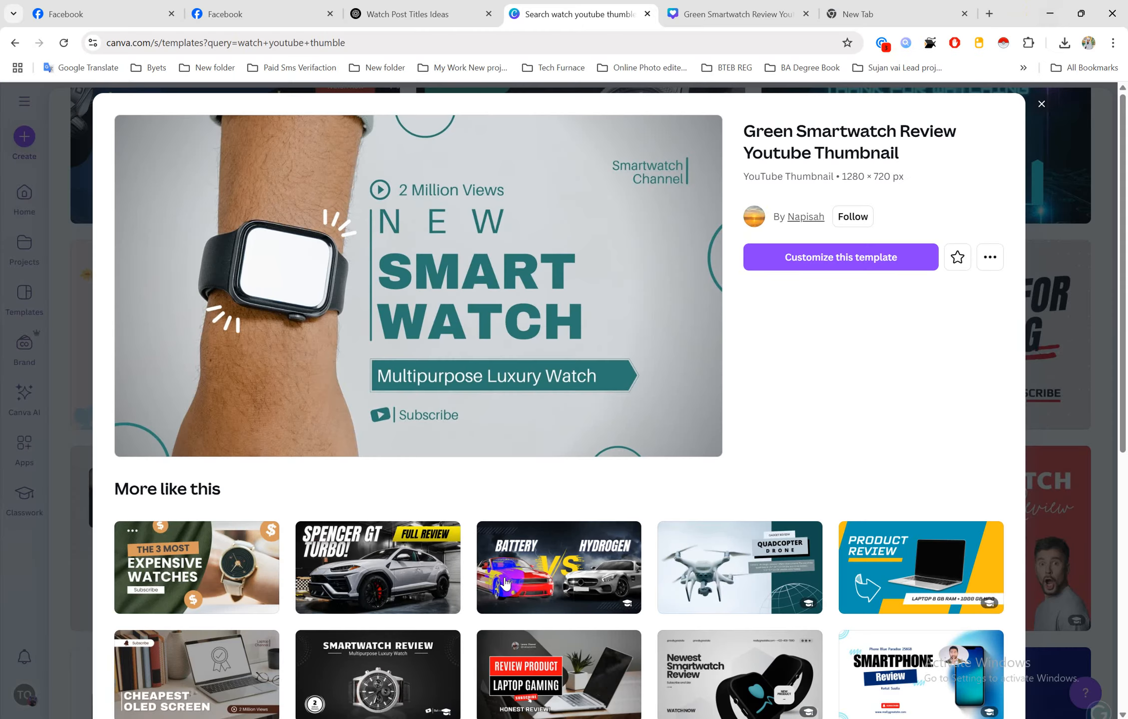
mouse_move(502, 718)
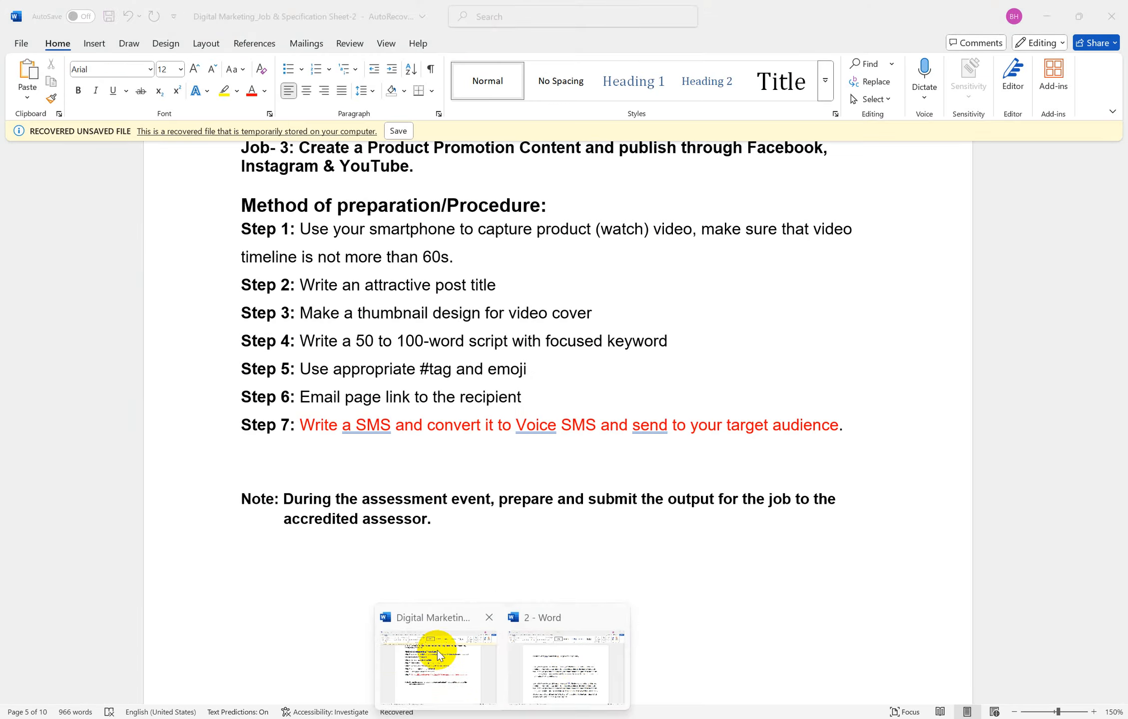
left_click(437, 651)
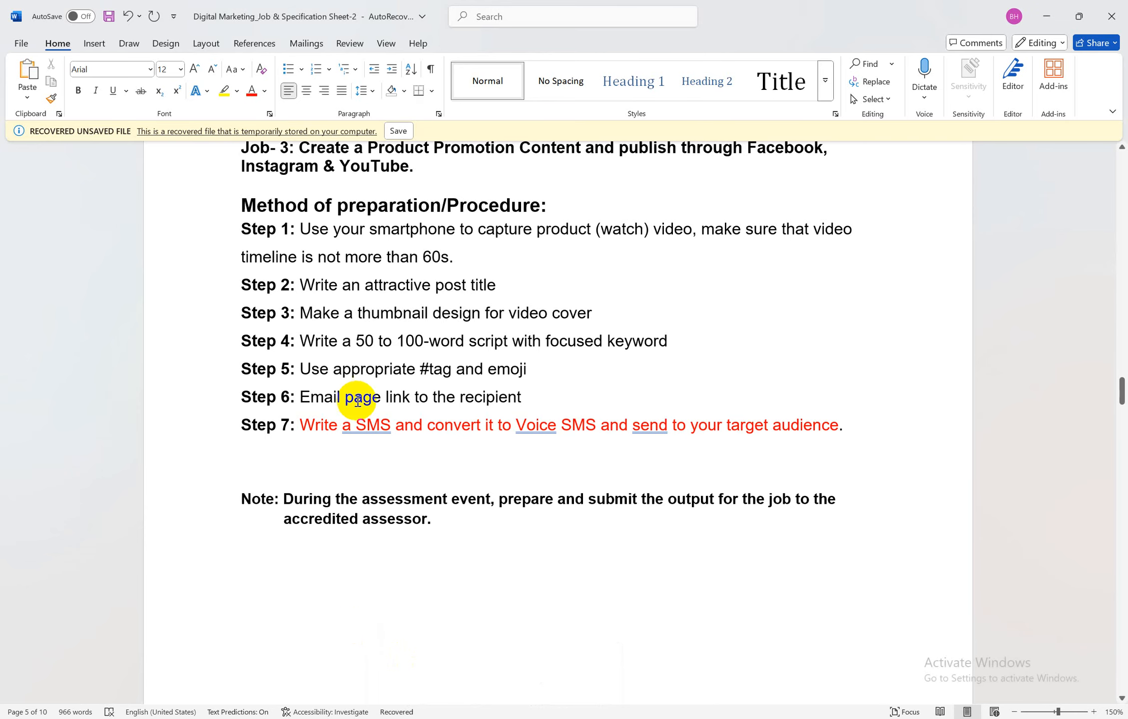
scroll(358, 392, "up", 2)
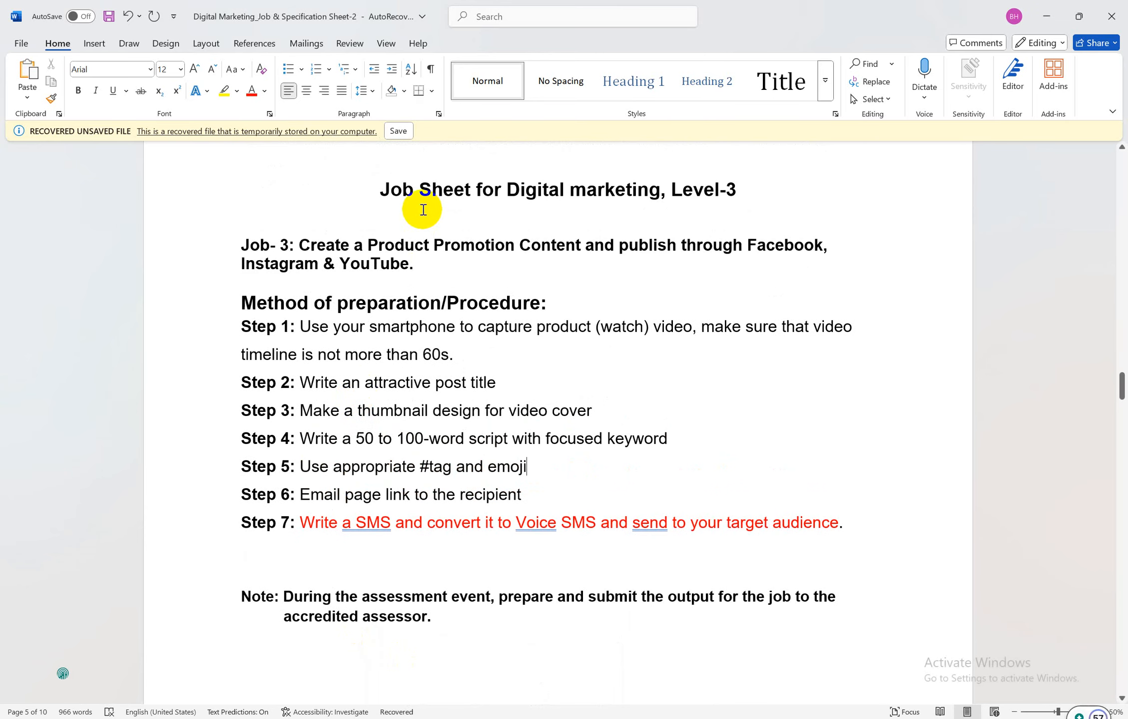
left_click(299, 245)
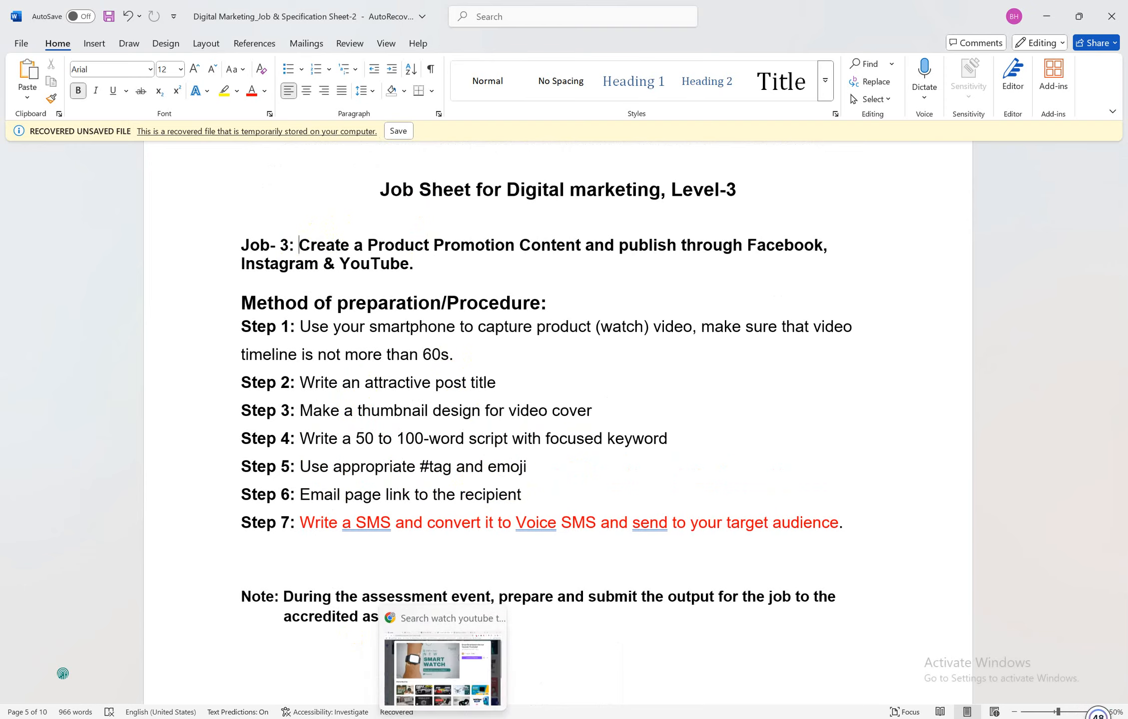
Go back through the browser tabs to the first Facebook tab, now showing a page-unavailable error
left_click(437, 659)
left_click(292, 6)
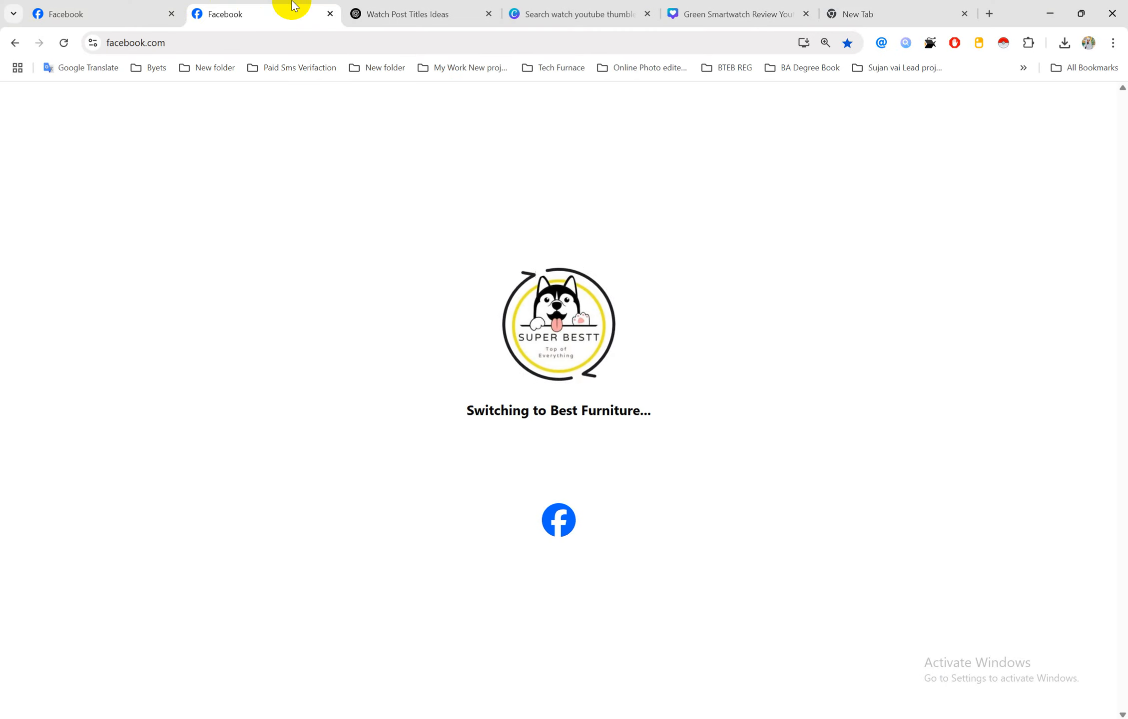
left_click(114, 12)
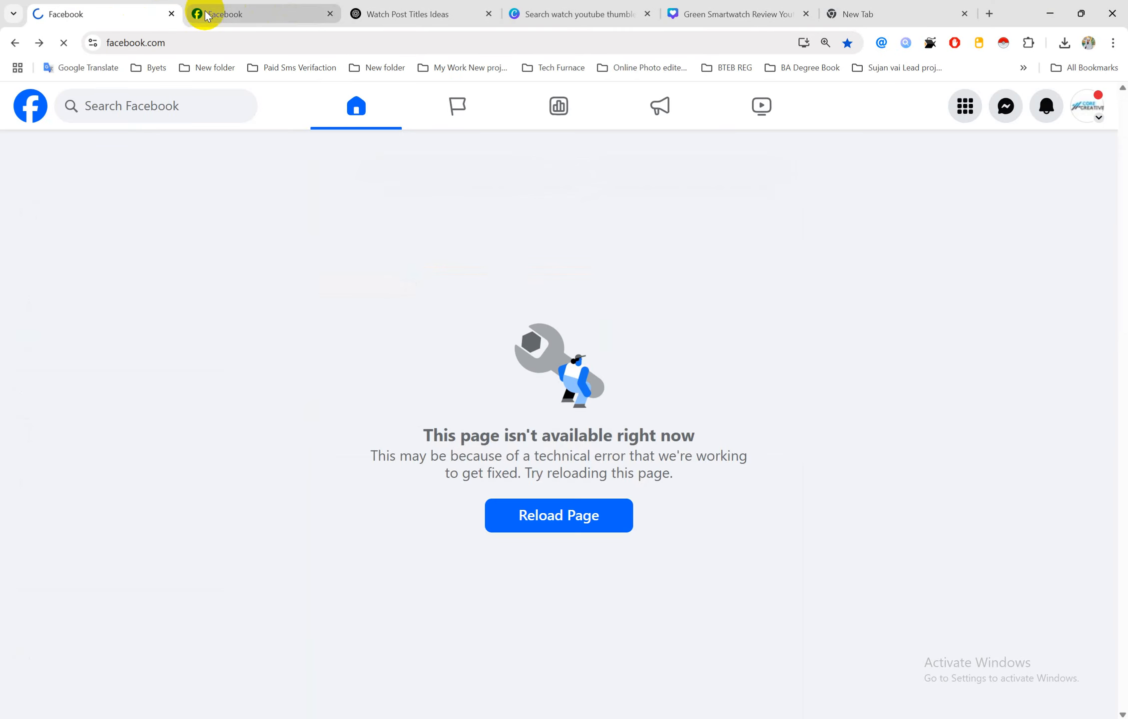
Close the error tab and open Best Furniture from the feed's left sidebar
left_click(171, 16)
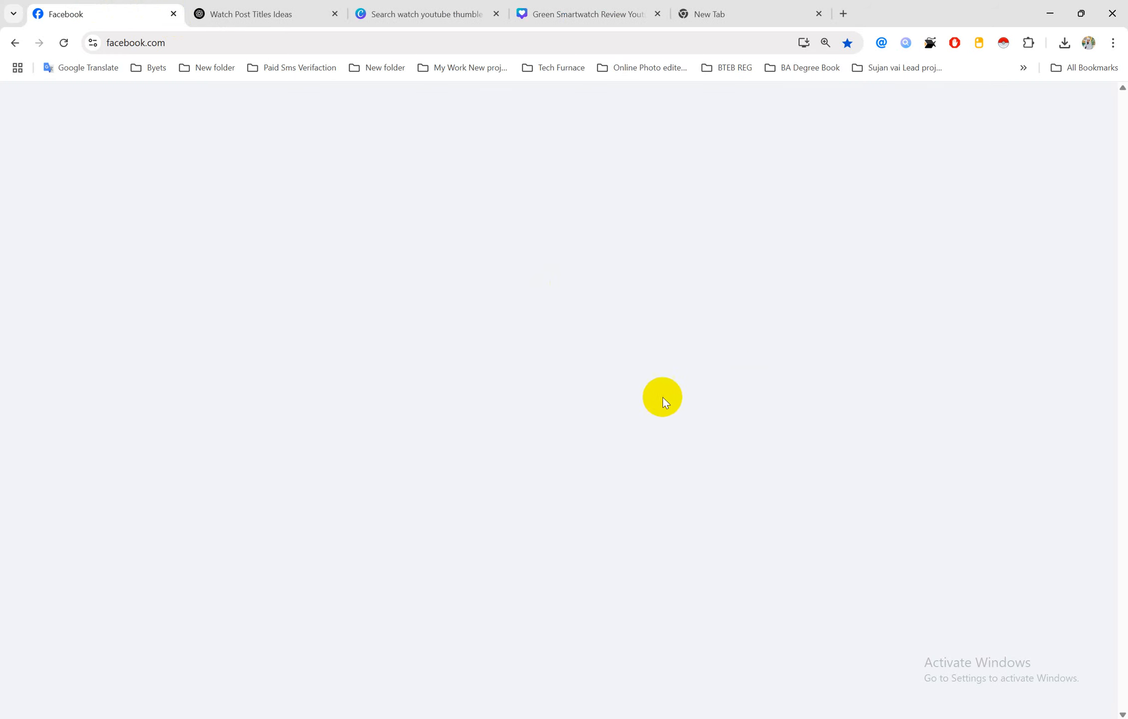
scroll(517, 407, "down", 2)
scroll(518, 407, "down", 2)
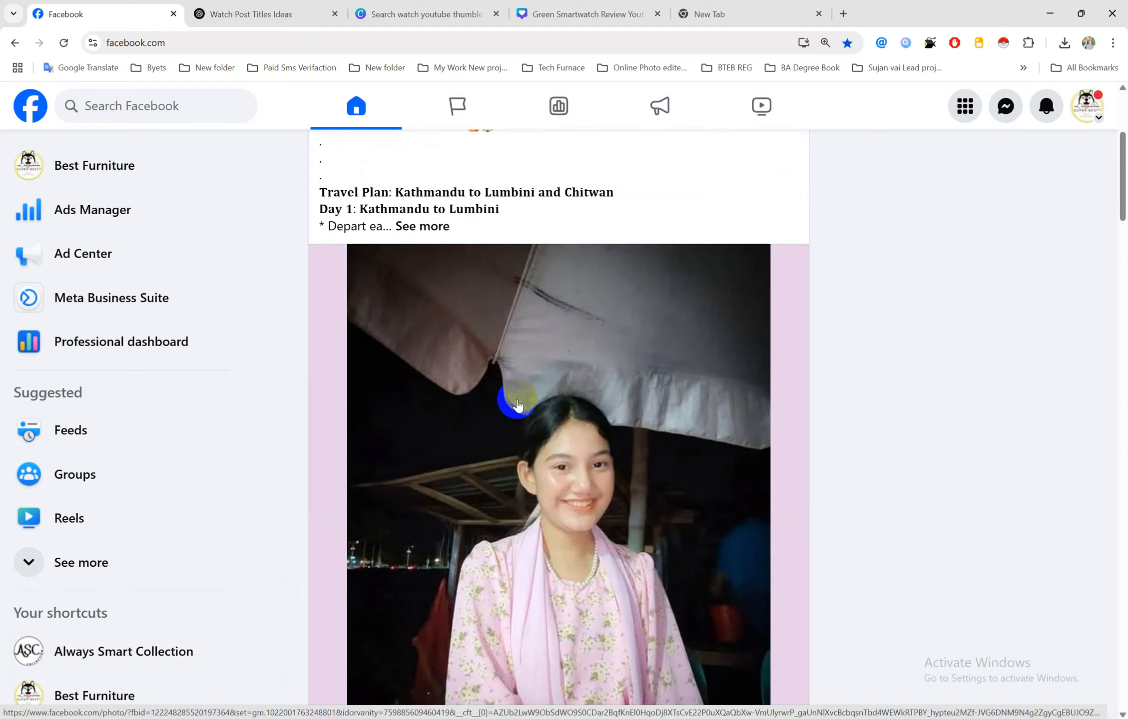
scroll(518, 407, "down", 20)
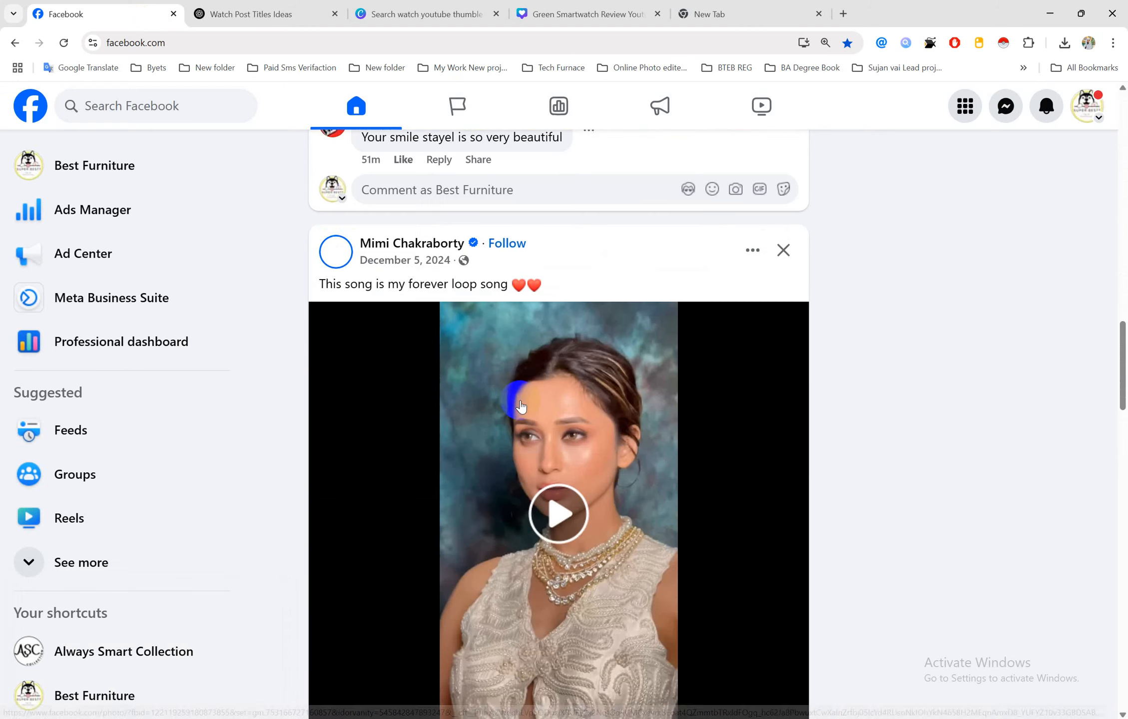
left_click(99, 170)
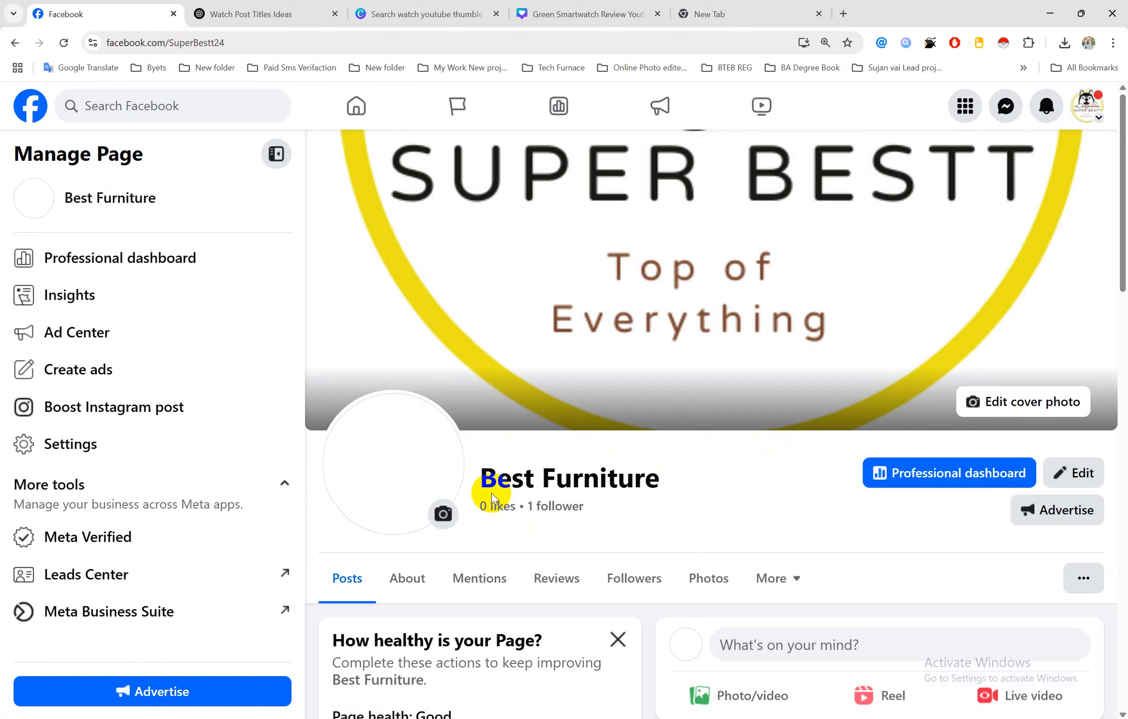
left_click_drag(682, 481, 539, 479)
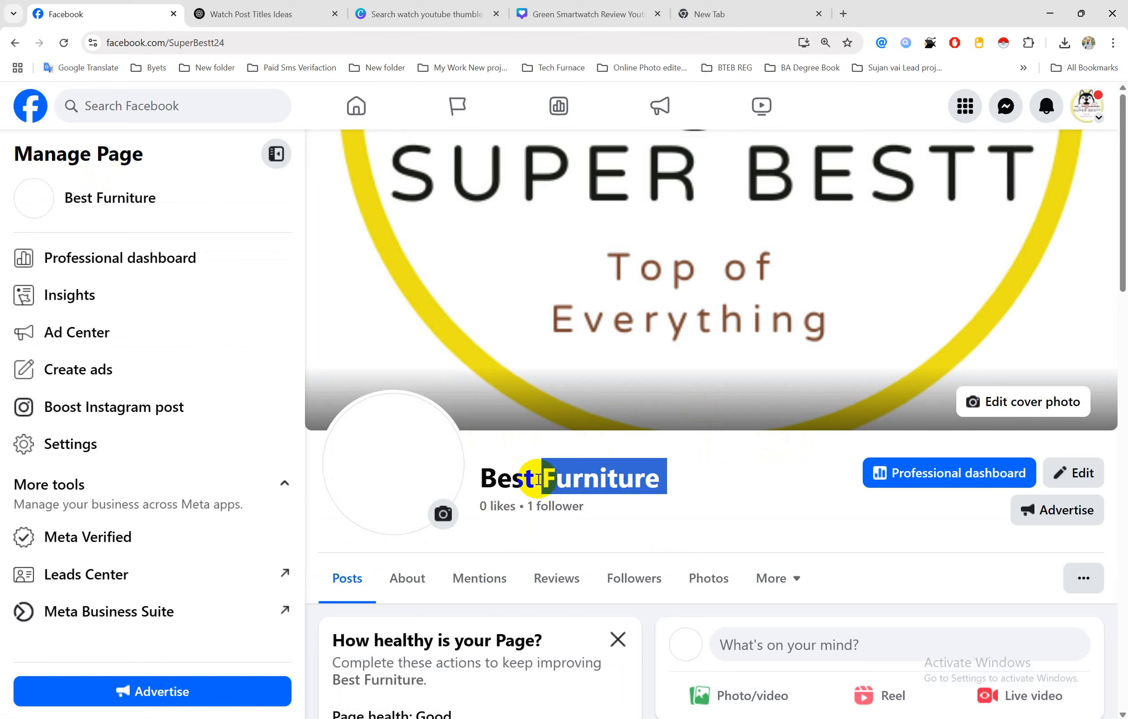
left_click(618, 640)
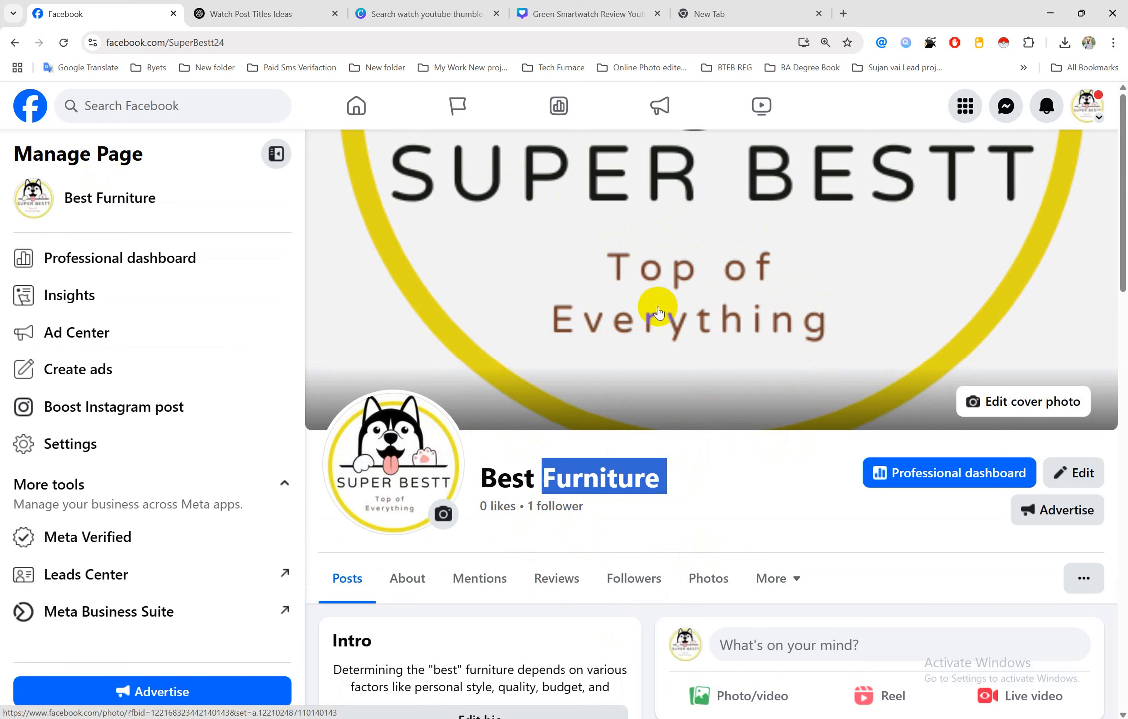
left_click(662, 477)
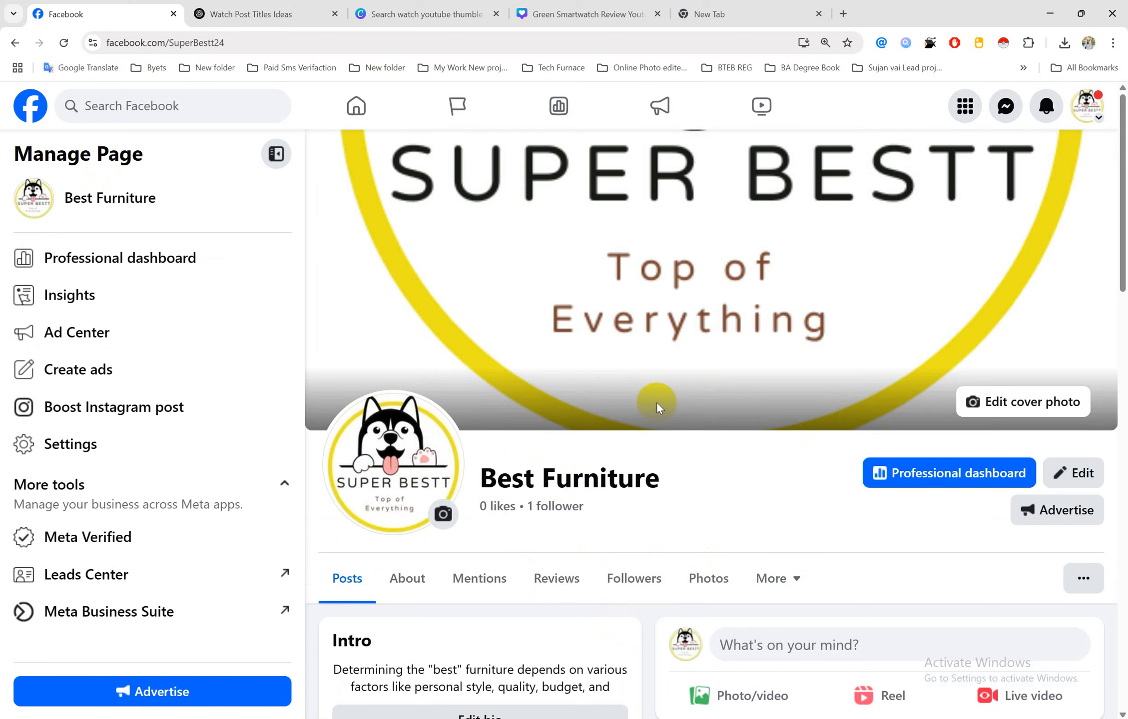
scroll(631, 499, "down", 4)
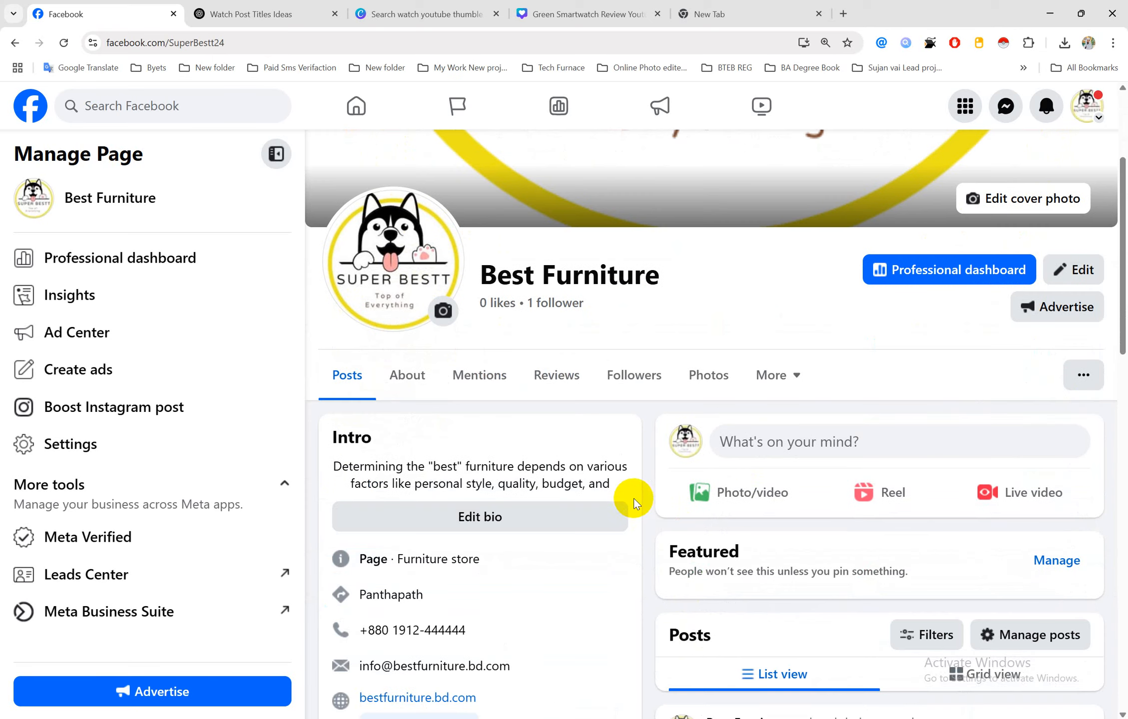
scroll(641, 496, "down", 4)
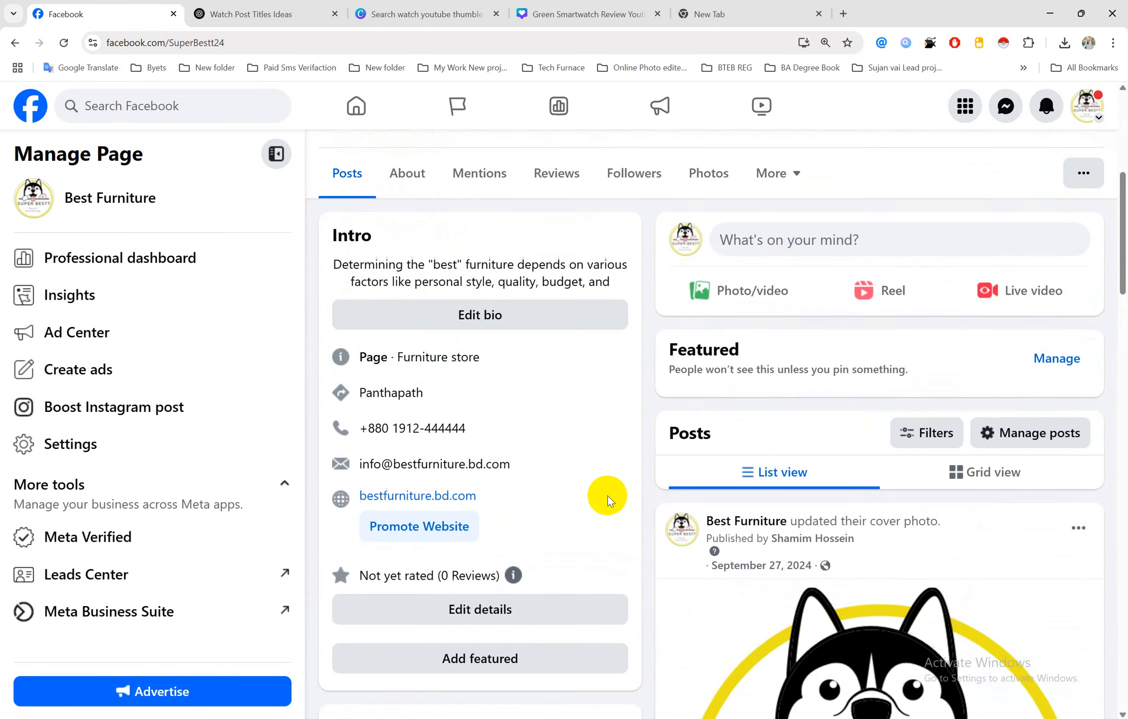
left_click_drag(466, 427, 376, 427)
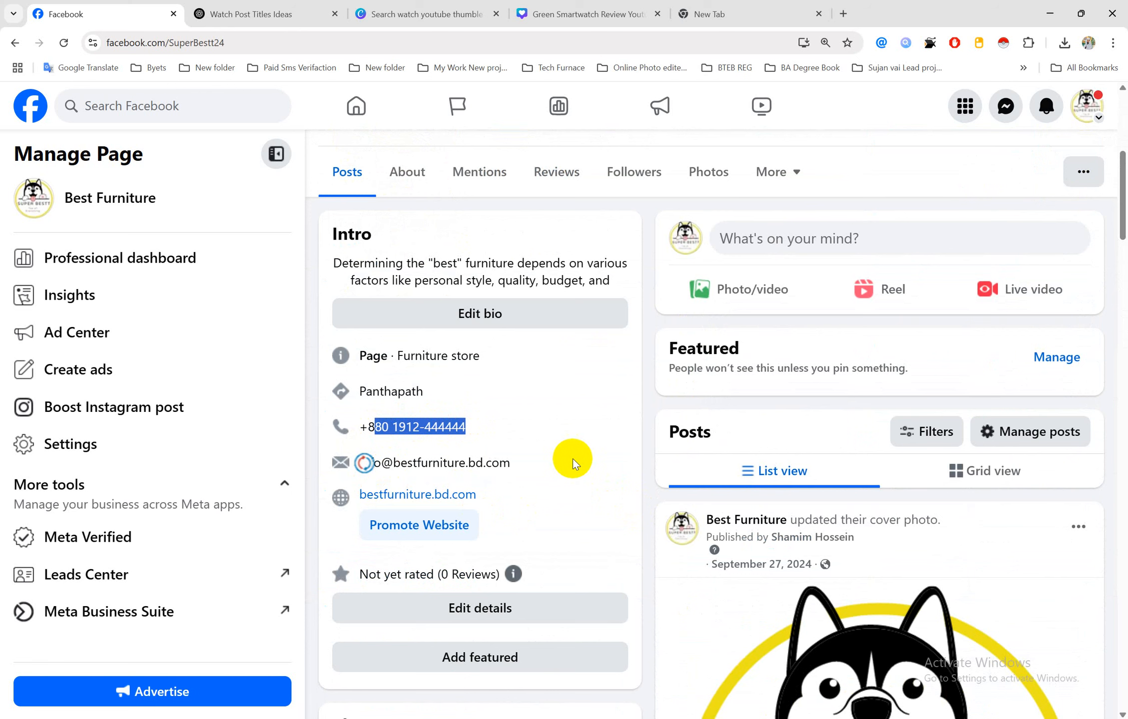
left_click(526, 470)
left_click_drag(526, 470, 362, 463)
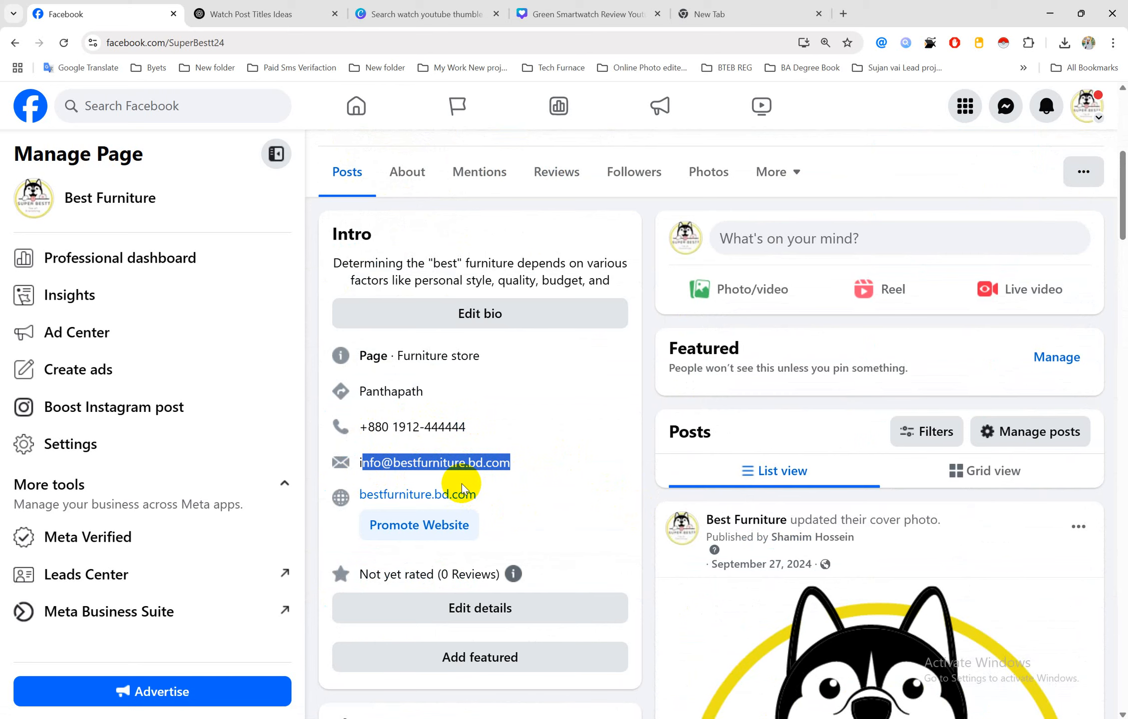
left_click(419, 207)
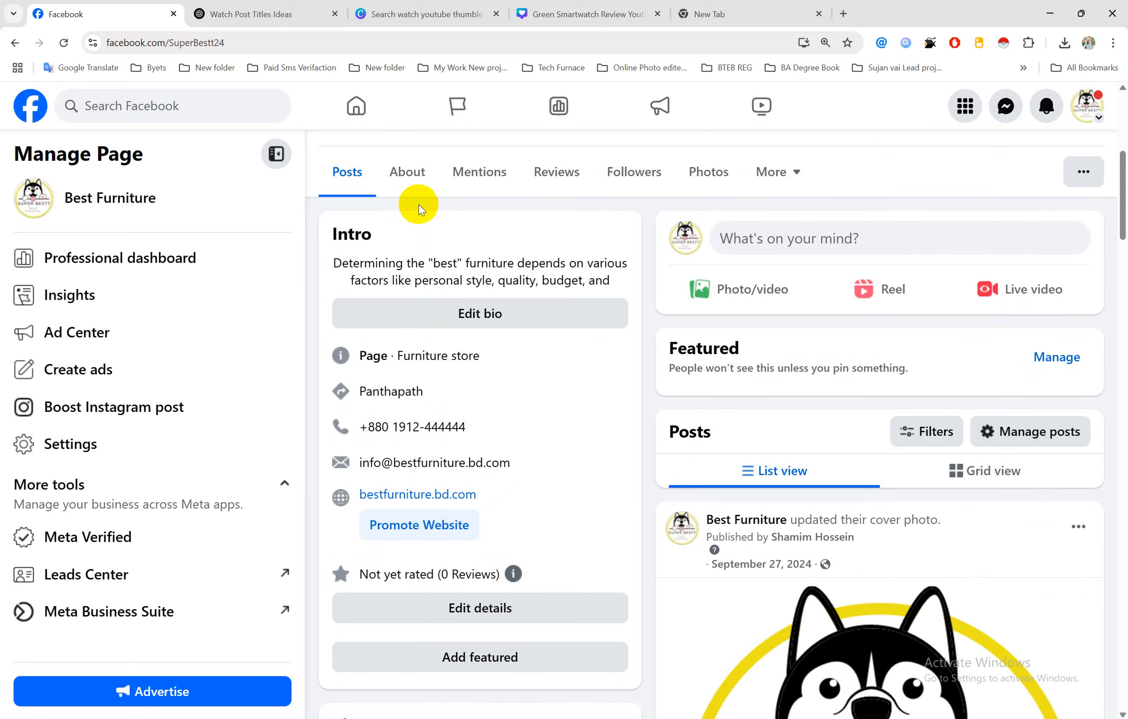
scroll(595, 456, "down", 4)
scroll(519, 469, "up", 7)
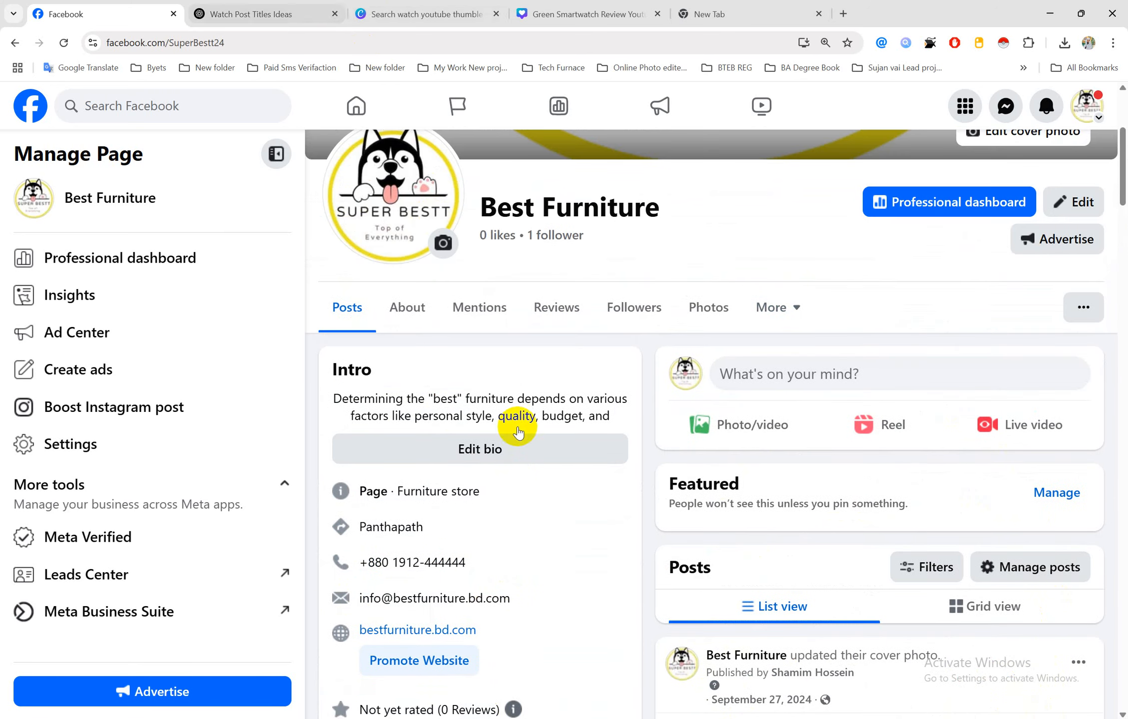
left_click(502, 718)
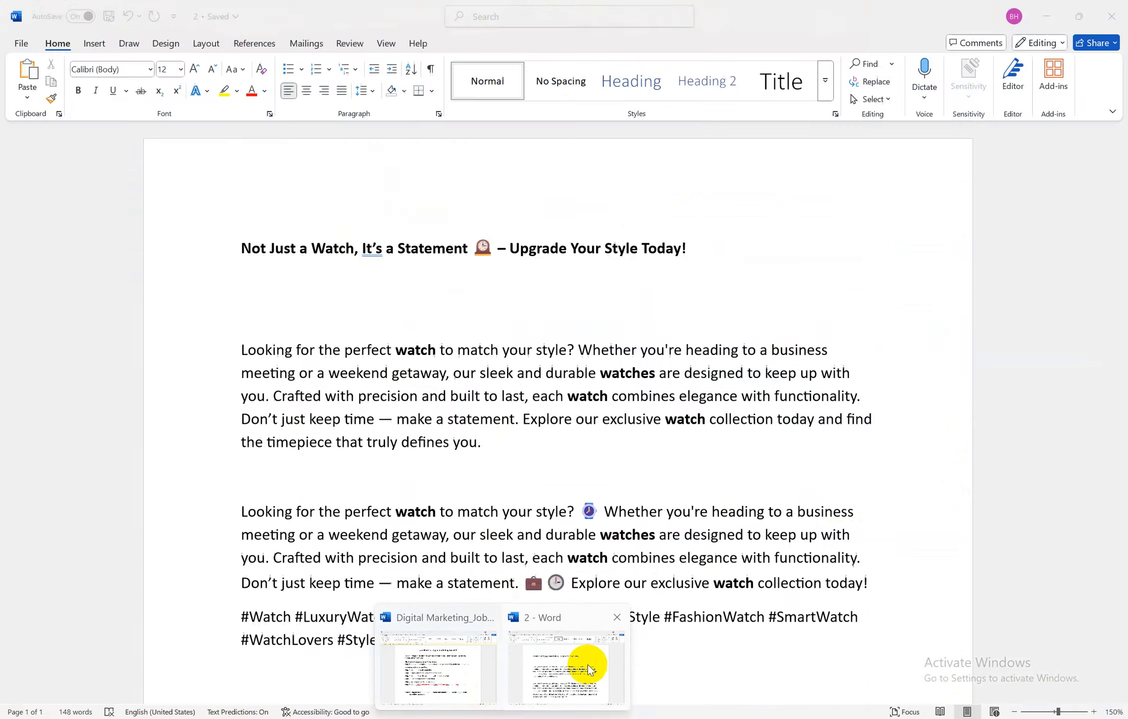
left_click(410, 660)
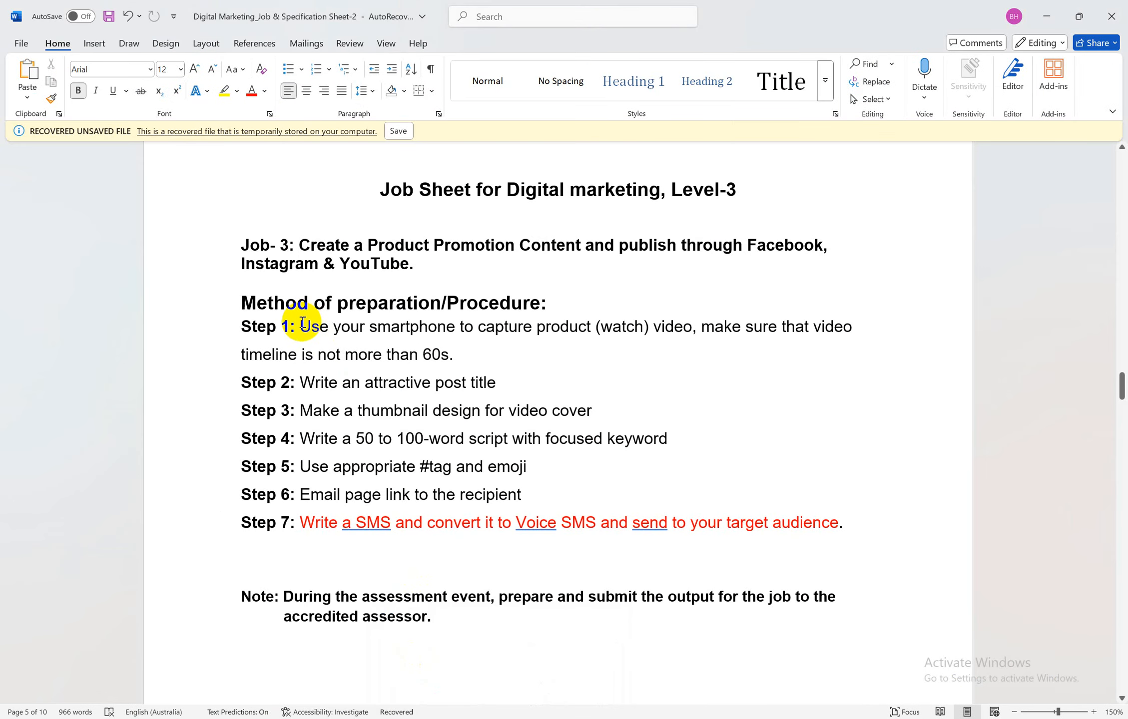
left_click(488, 357)
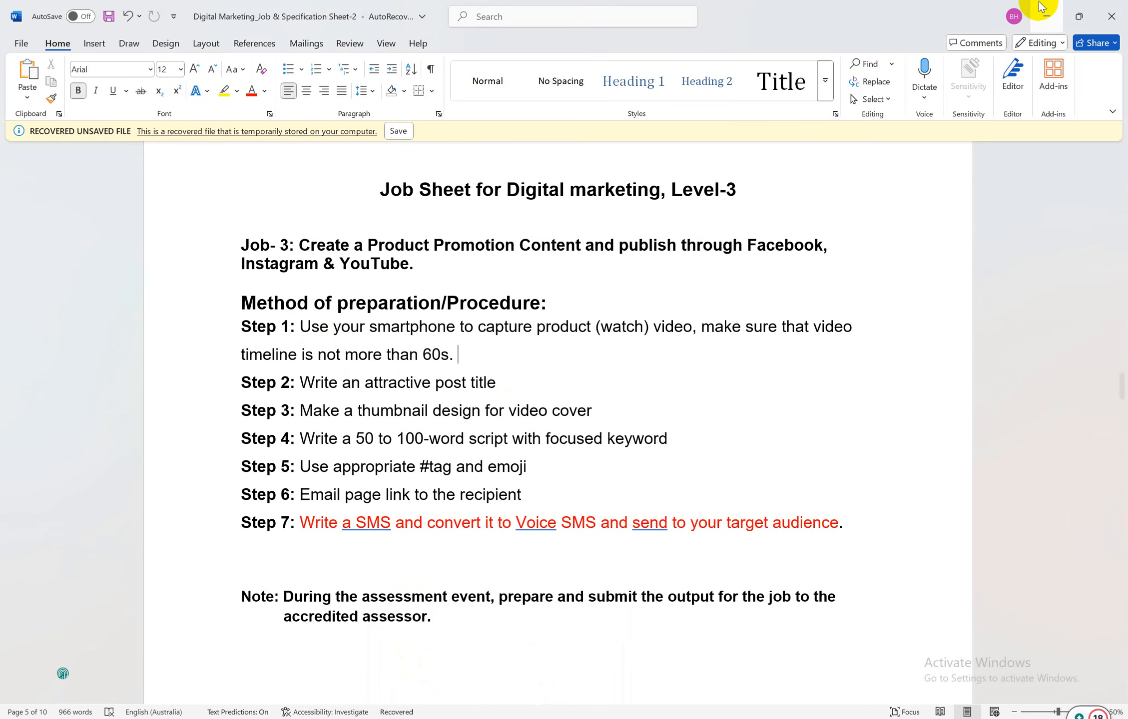
left_click(1051, 15)
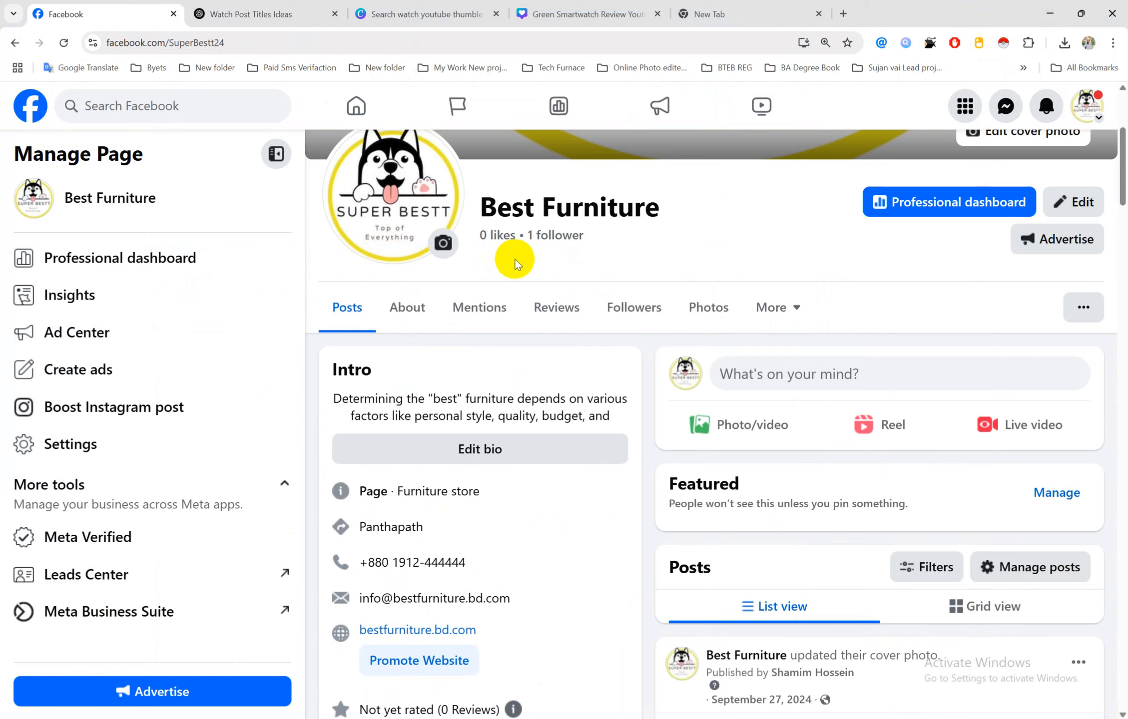
scroll(514, 260, "up", 5)
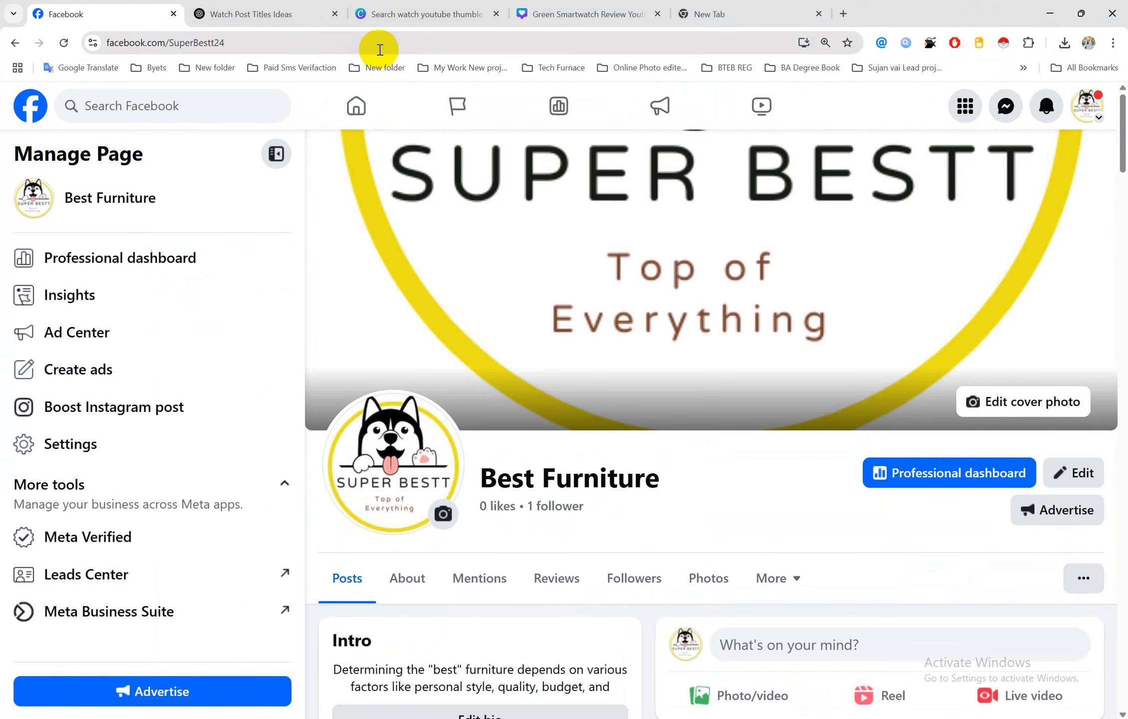
Search Google for 'facebook studio creator' in the empty new tab
left_click(260, 14)
left_click(711, 20)
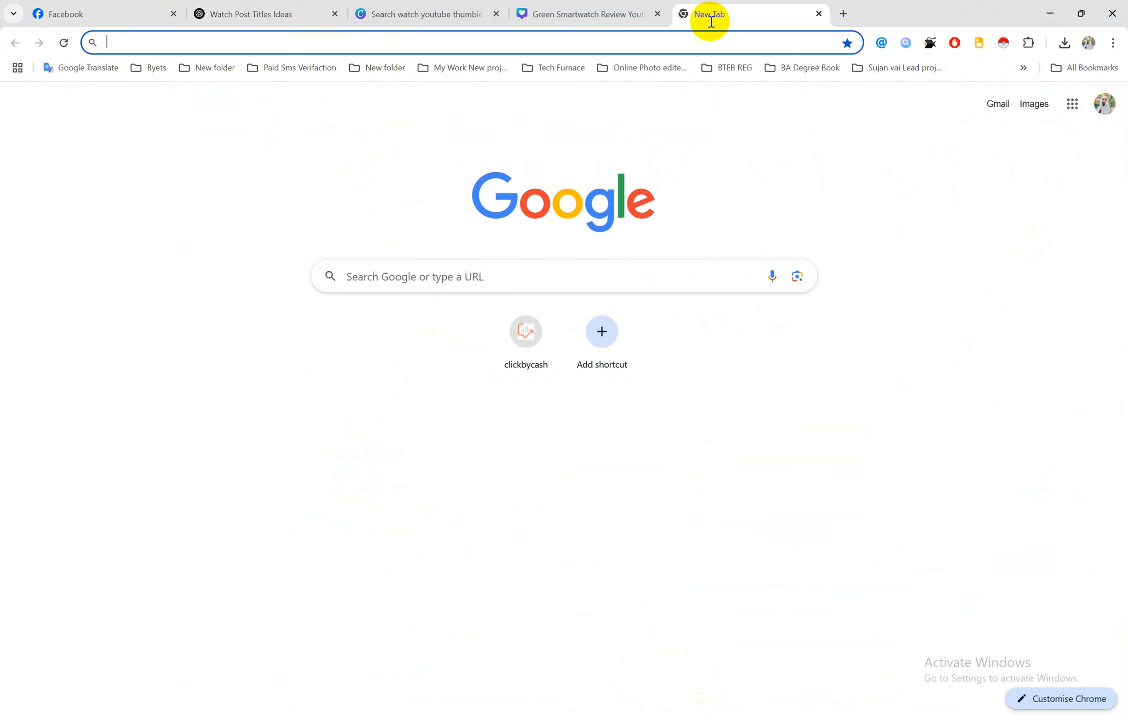
left_click(677, 41)
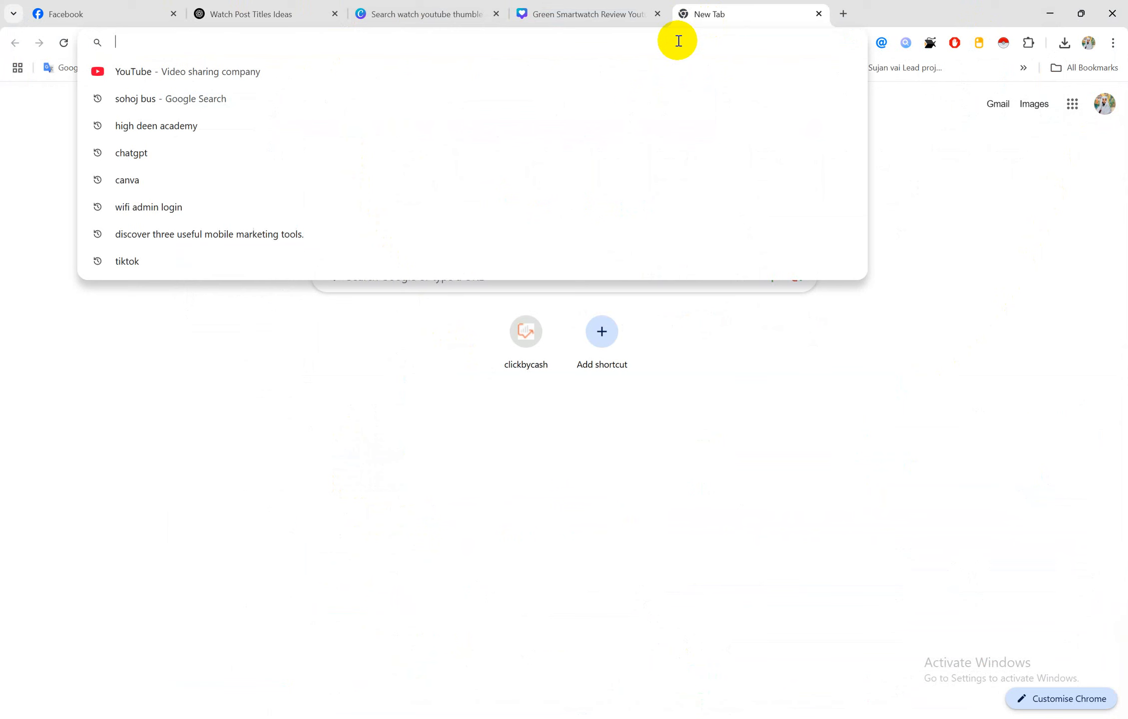
type("faceb")
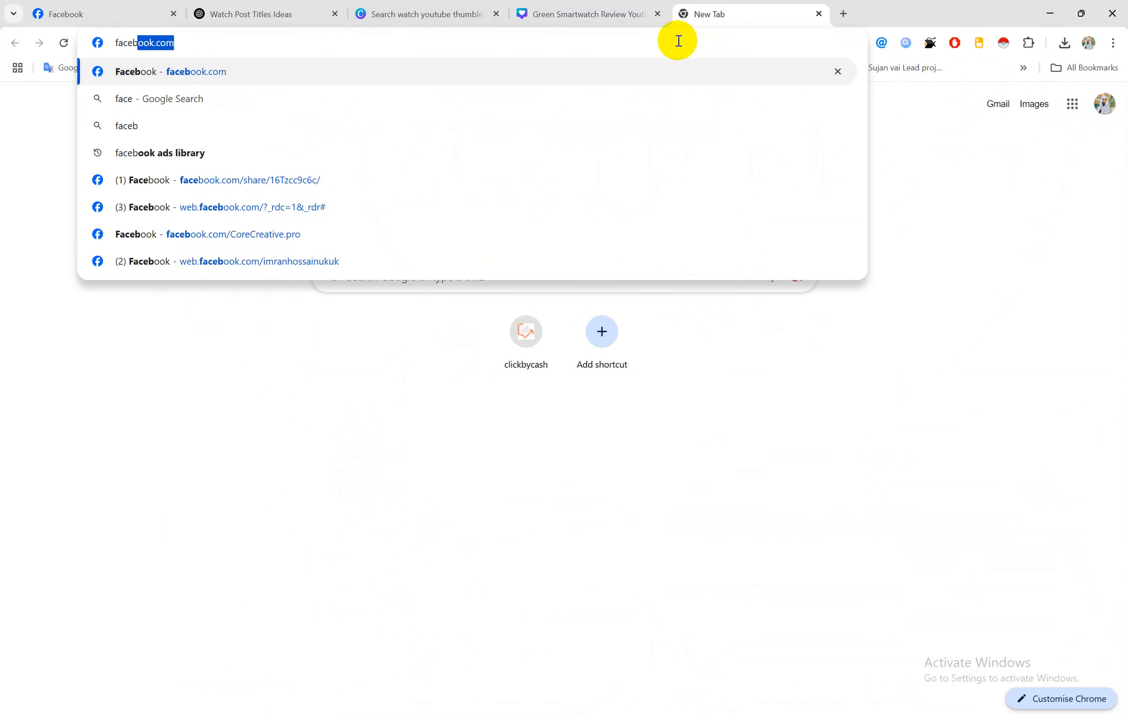
type("ook s")
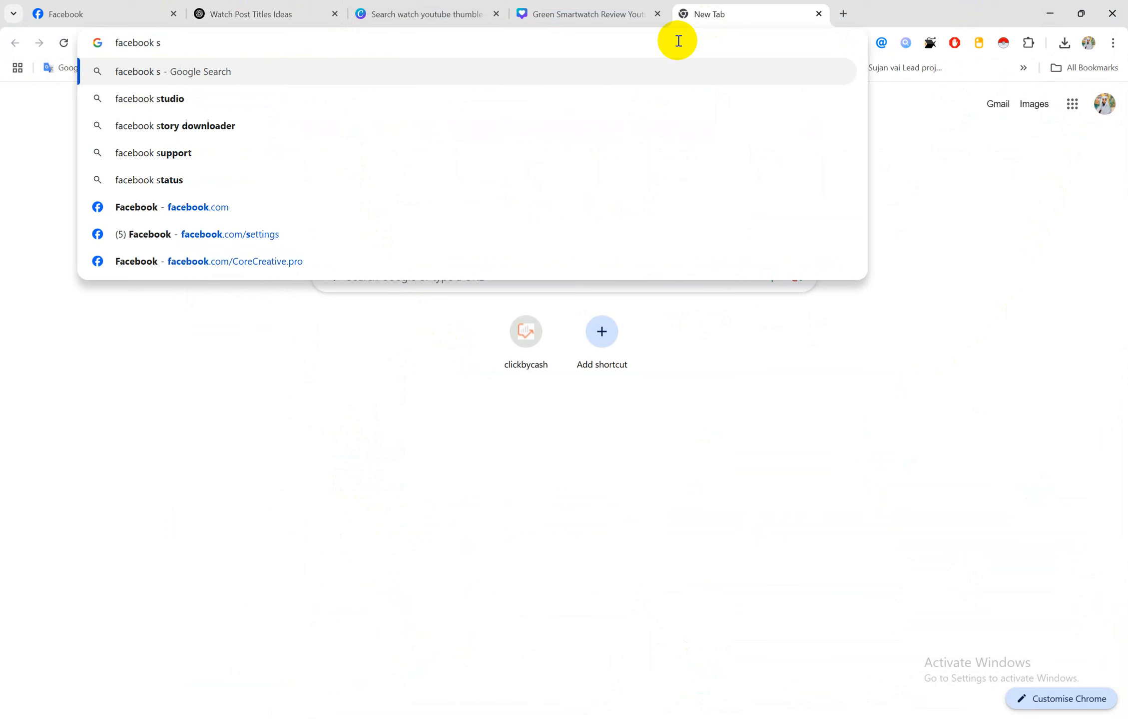
key("BackSpace")
key("BackSpace")
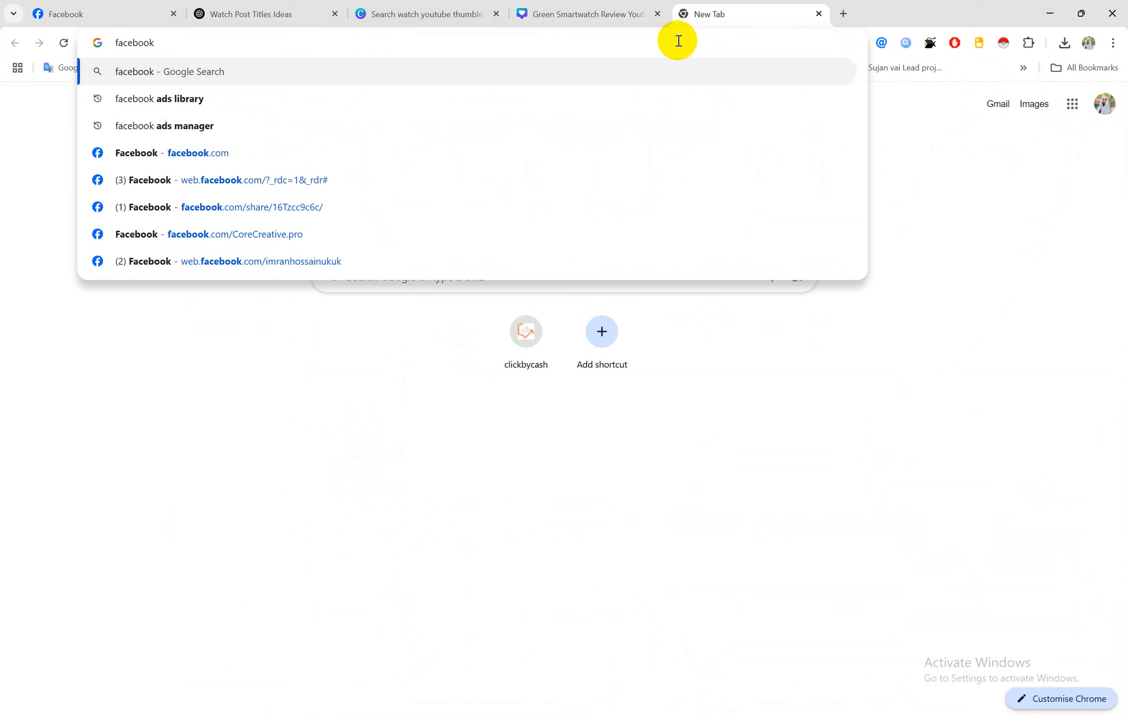
type("stud")
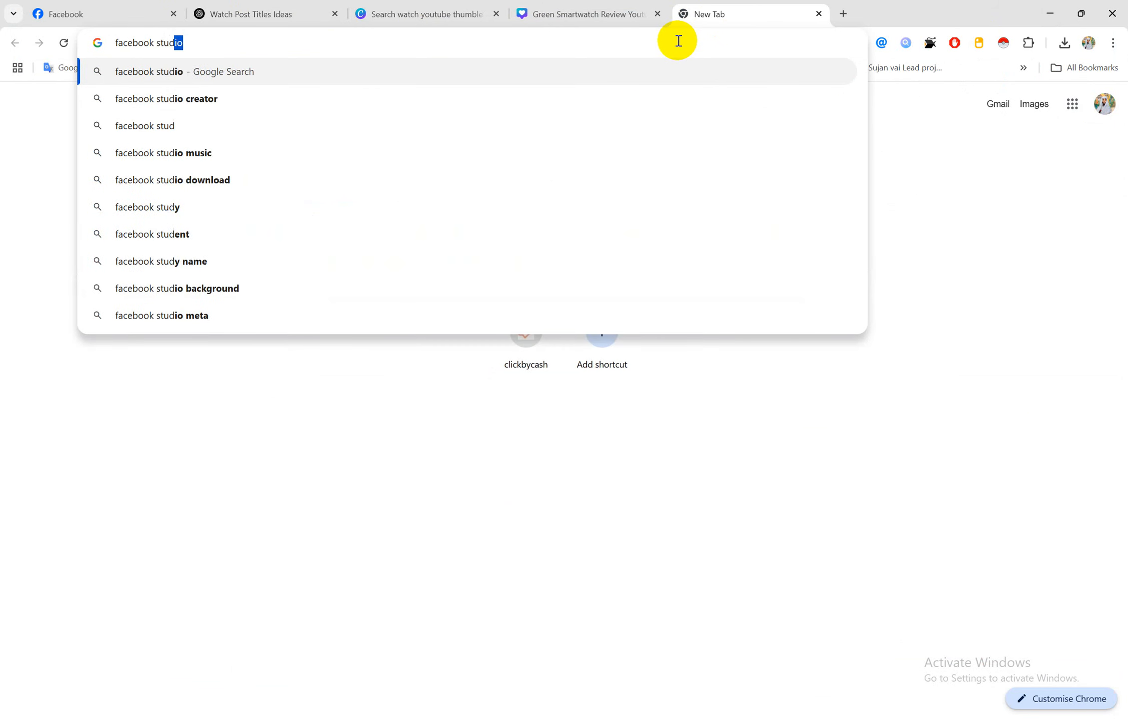
key("Down")
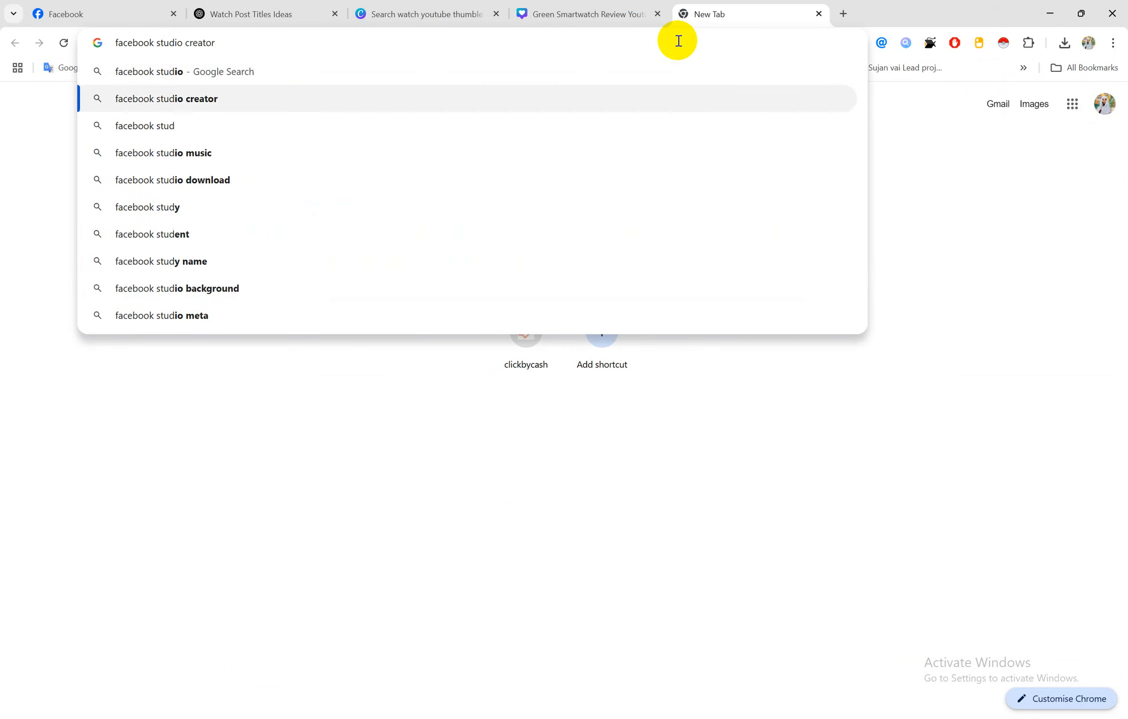
key("Return")
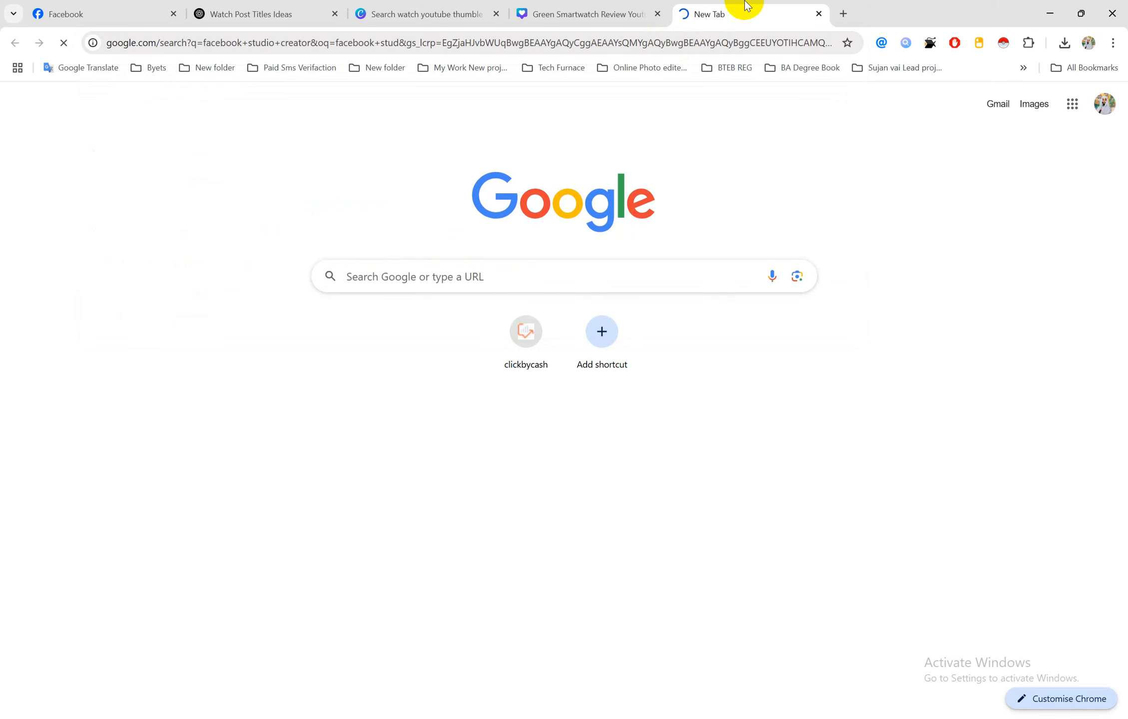
left_click_drag(745, 10, 279, 10)
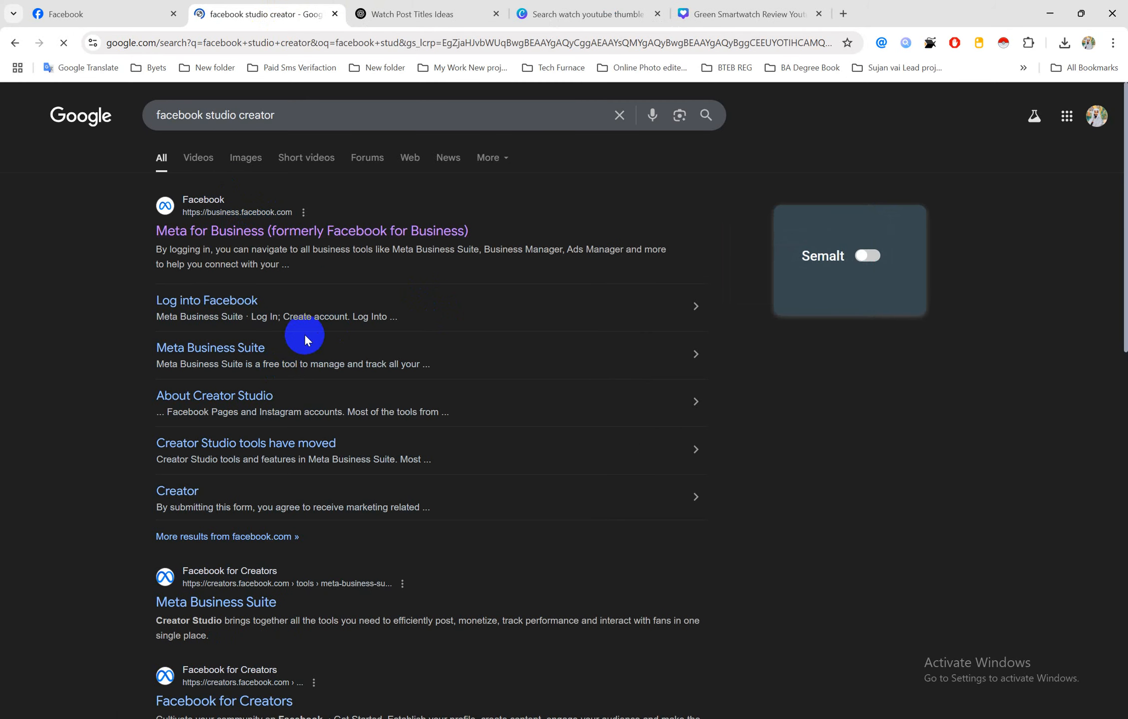
Open the Creator Studio and Meta for Business results in background tabs, then view Creator Studio
scroll(358, 406, "down", 5)
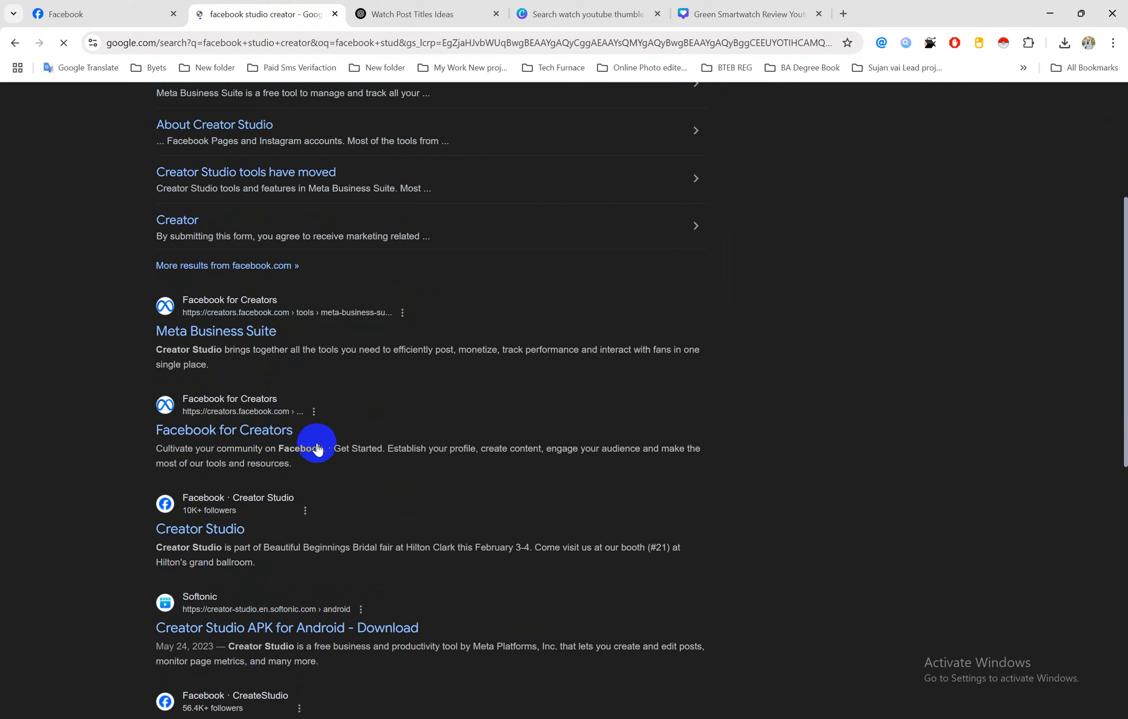
middle_click(215, 534)
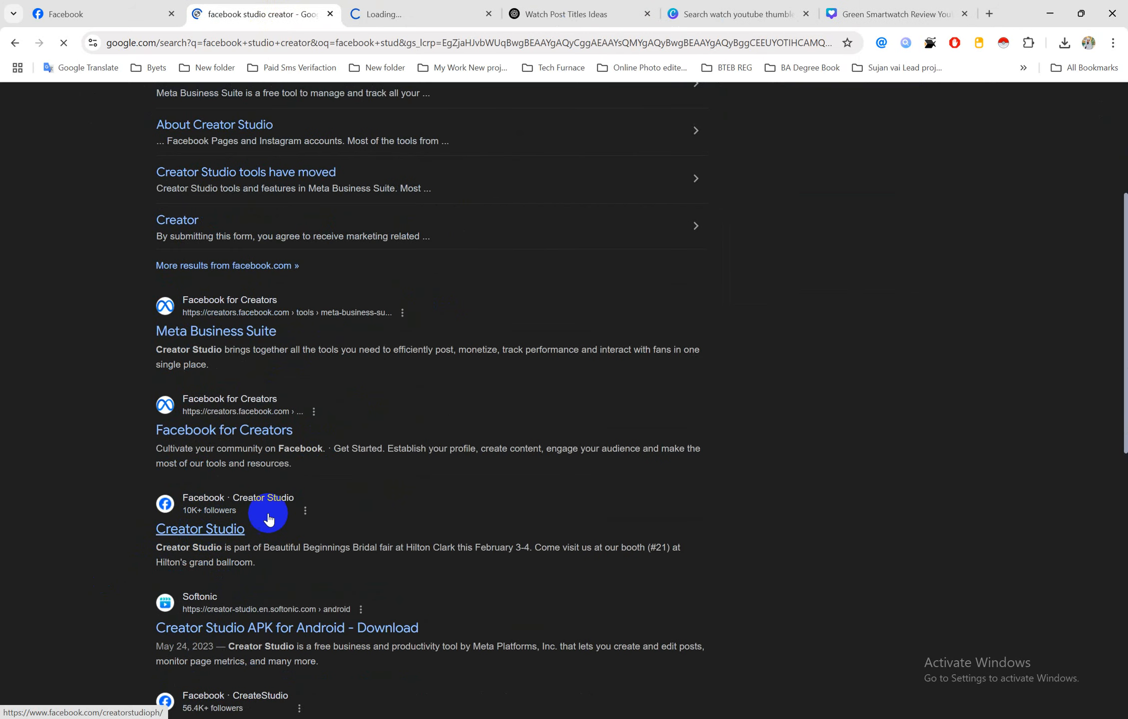
scroll(282, 517, "down", 3)
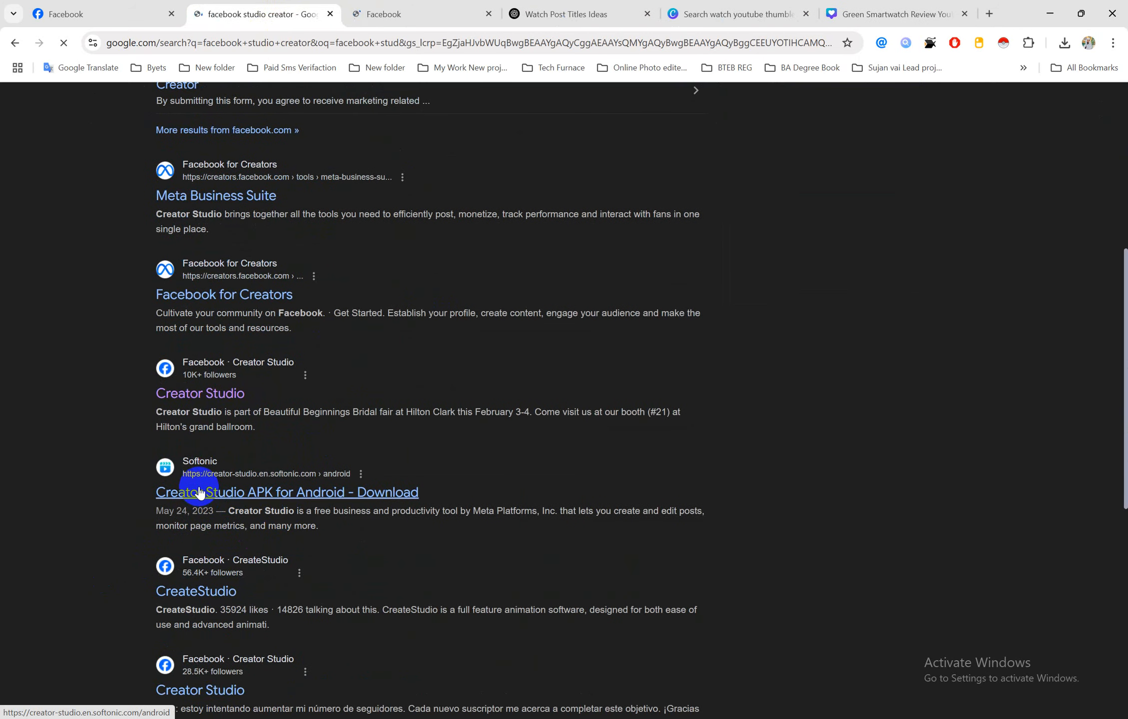
scroll(262, 453, "down", 5)
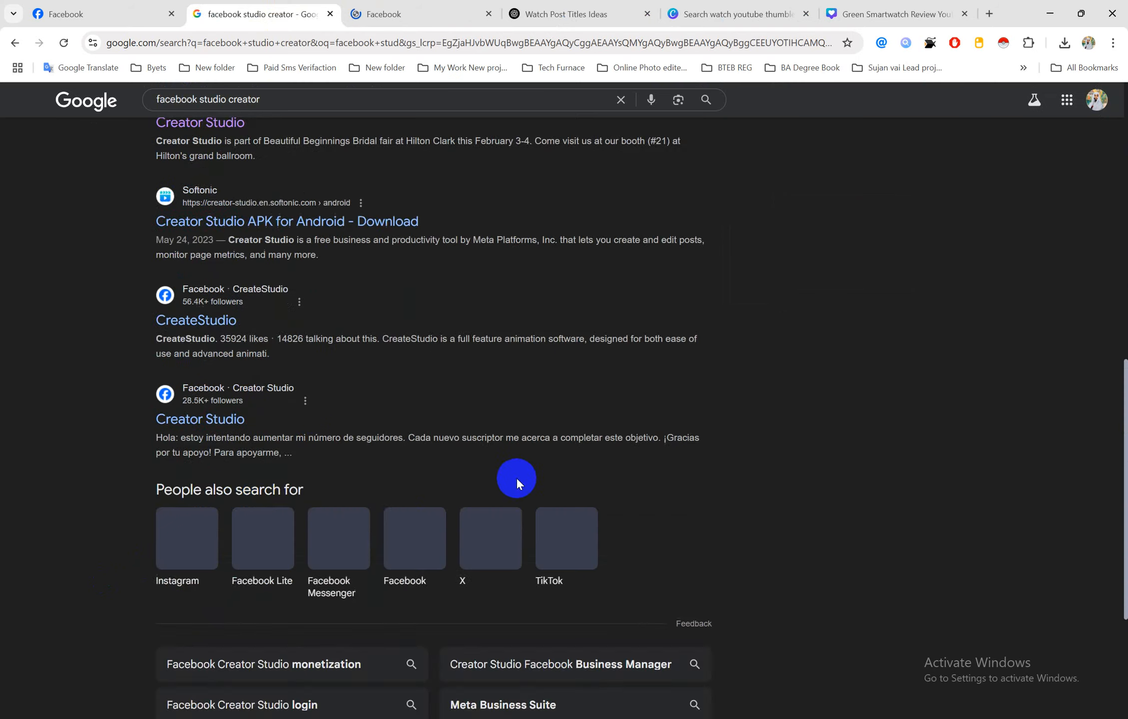
scroll(499, 474, "up", 10)
scroll(488, 471, "up", 3)
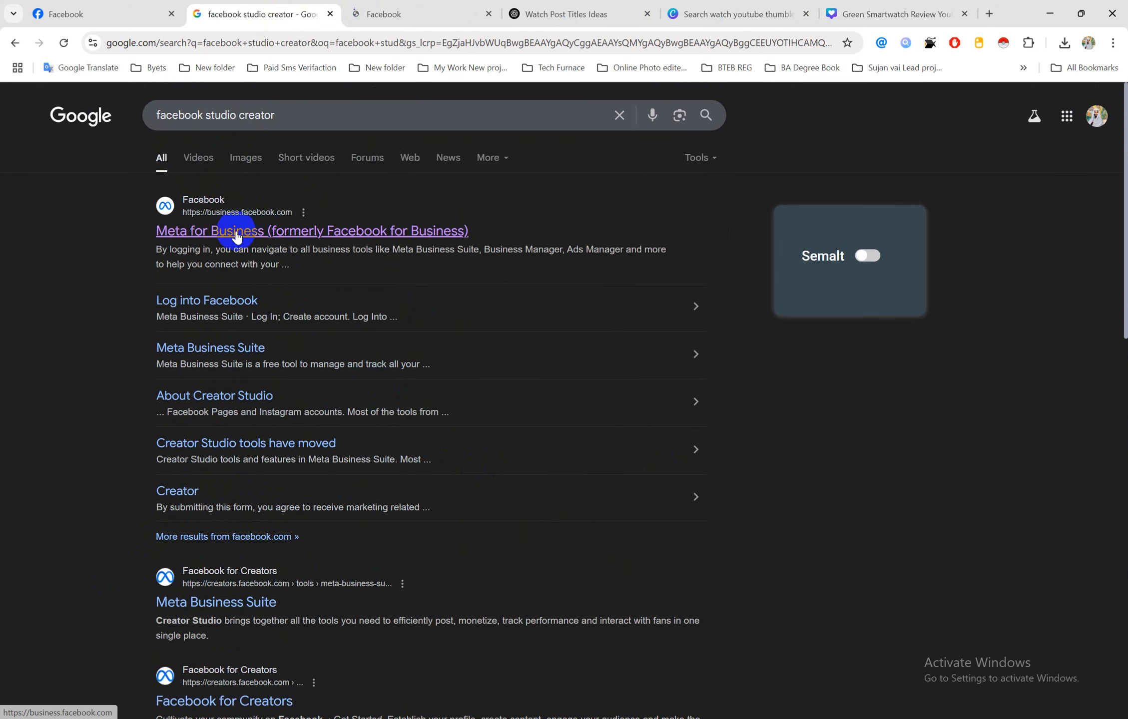
middle_click(253, 230)
left_click(372, 13)
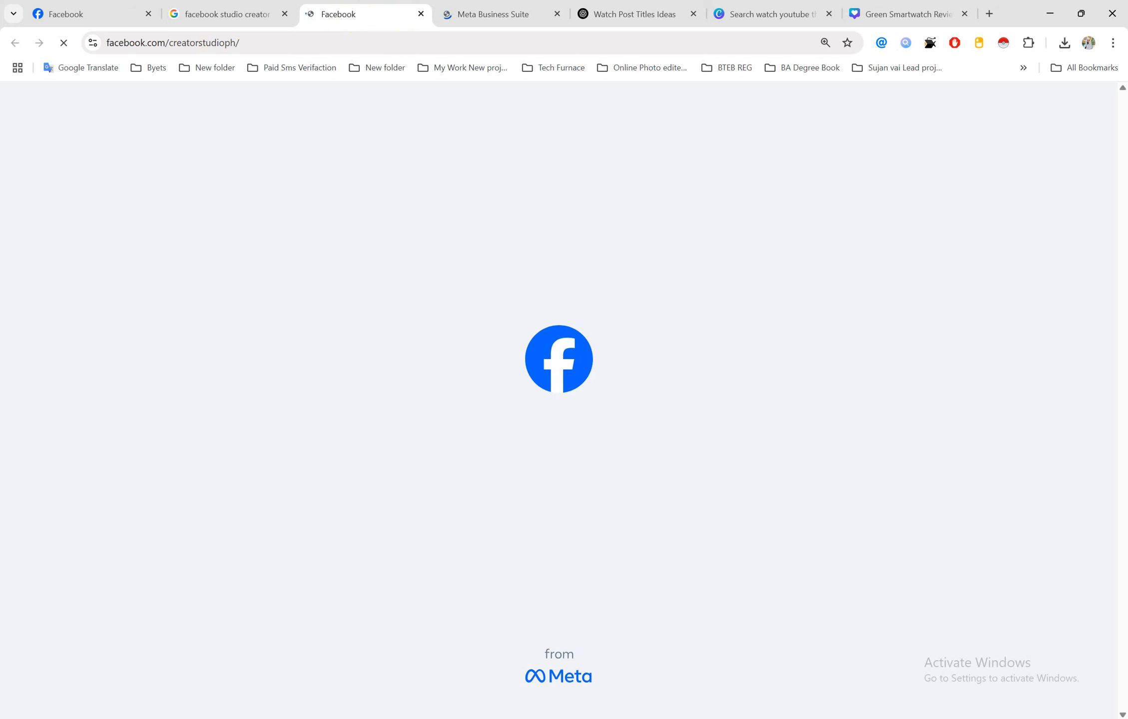
Connect the computer to a different Wi-Fi network and return to the Meta Business Suite home
left_click(944, 718)
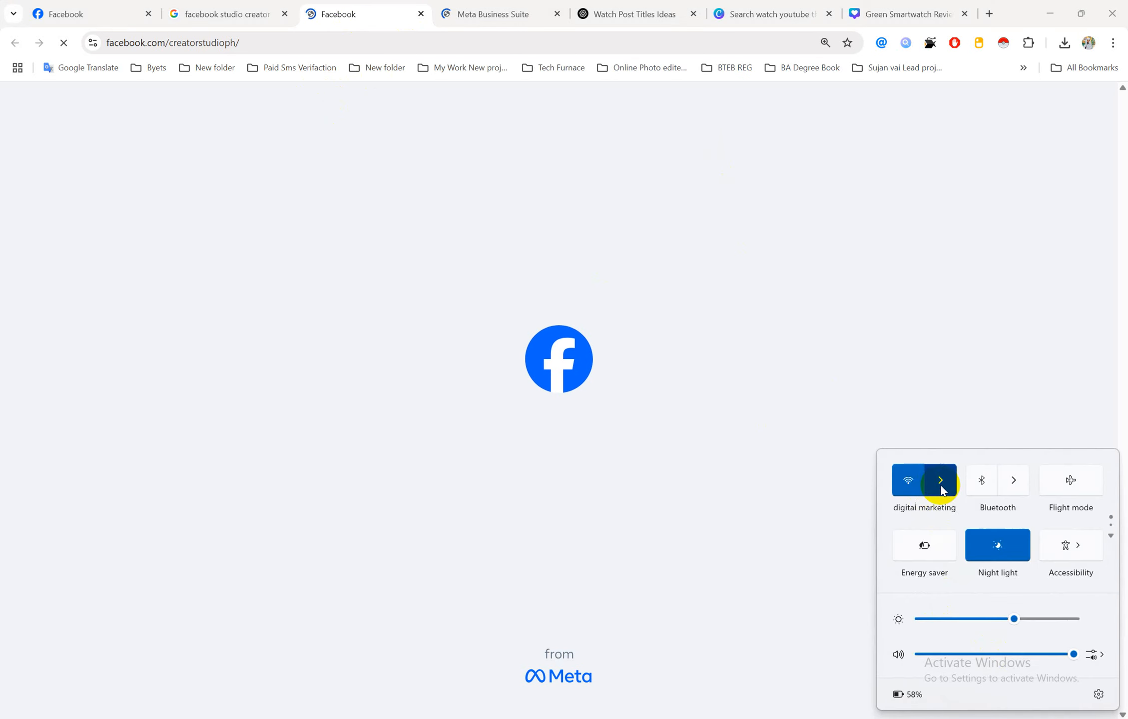
left_click(941, 481)
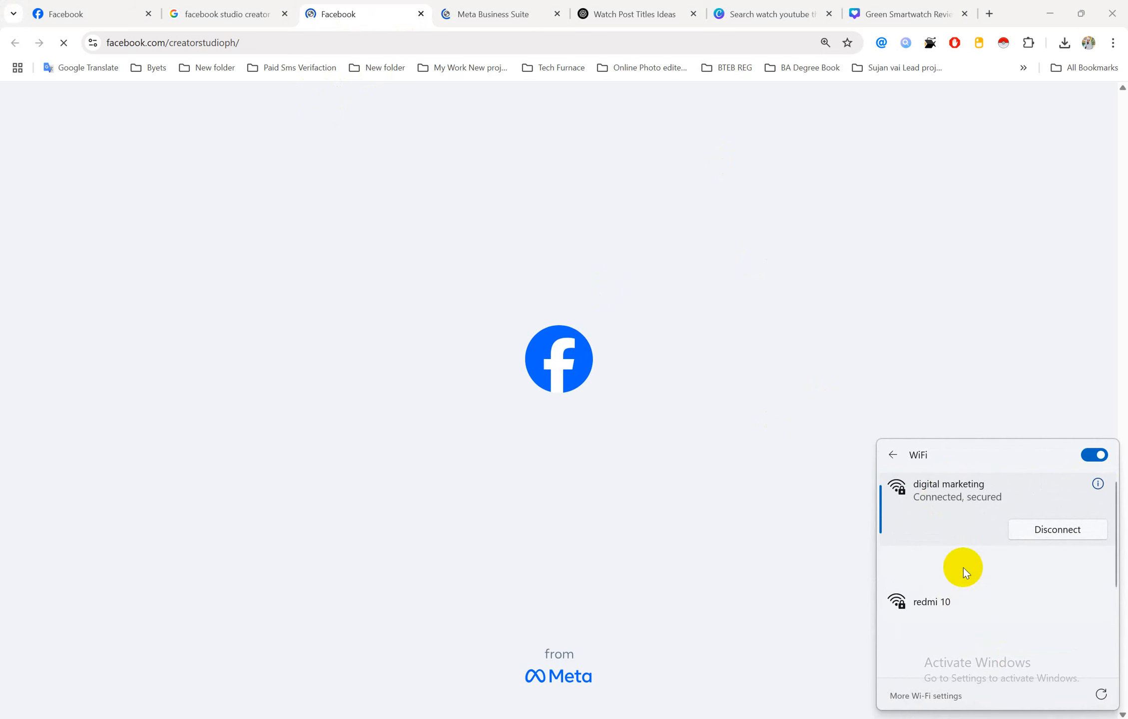
left_click(963, 569)
left_click(1064, 587)
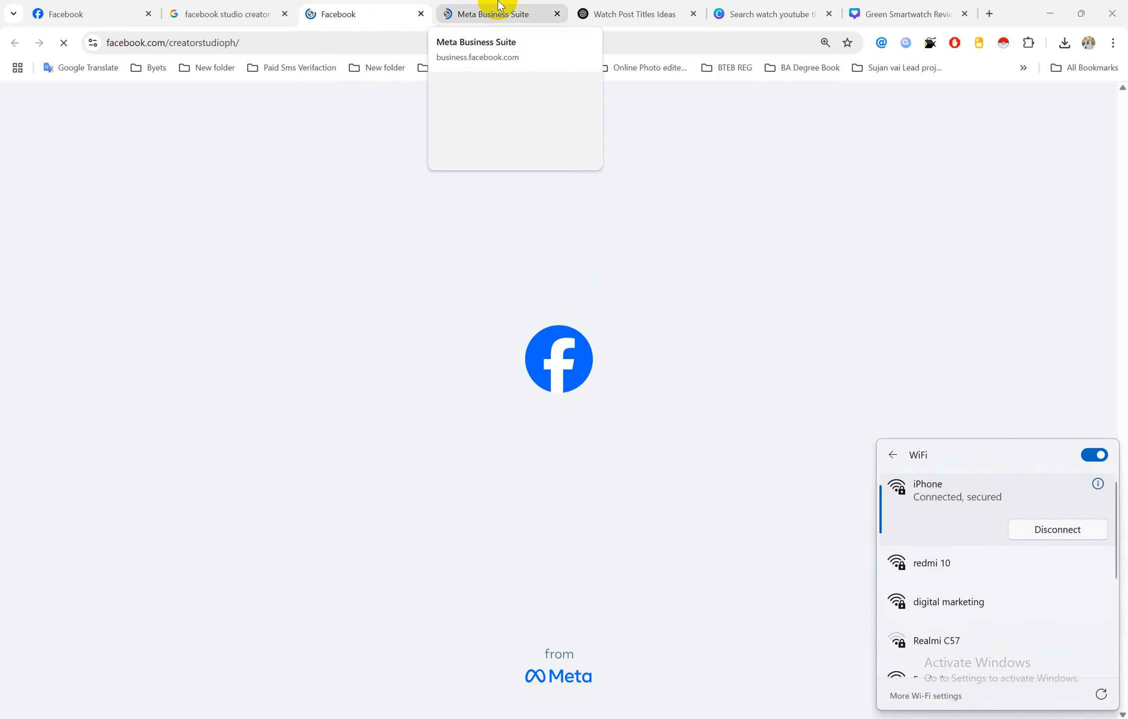
left_click(364, 7)
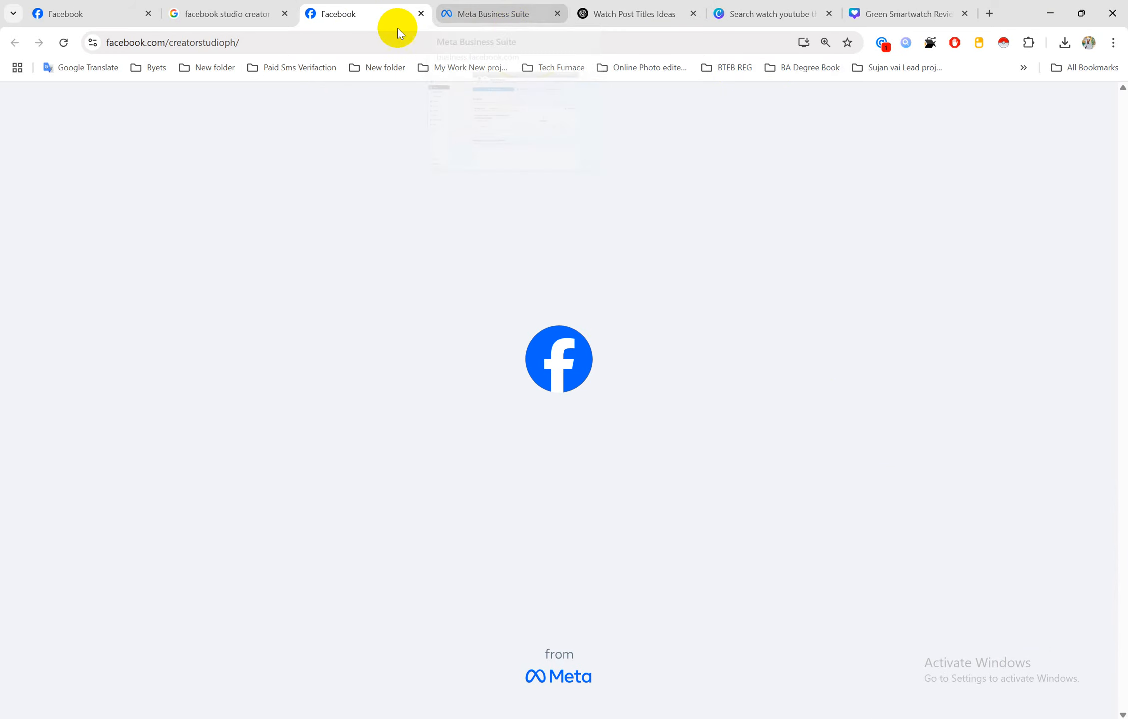
left_click(466, 15)
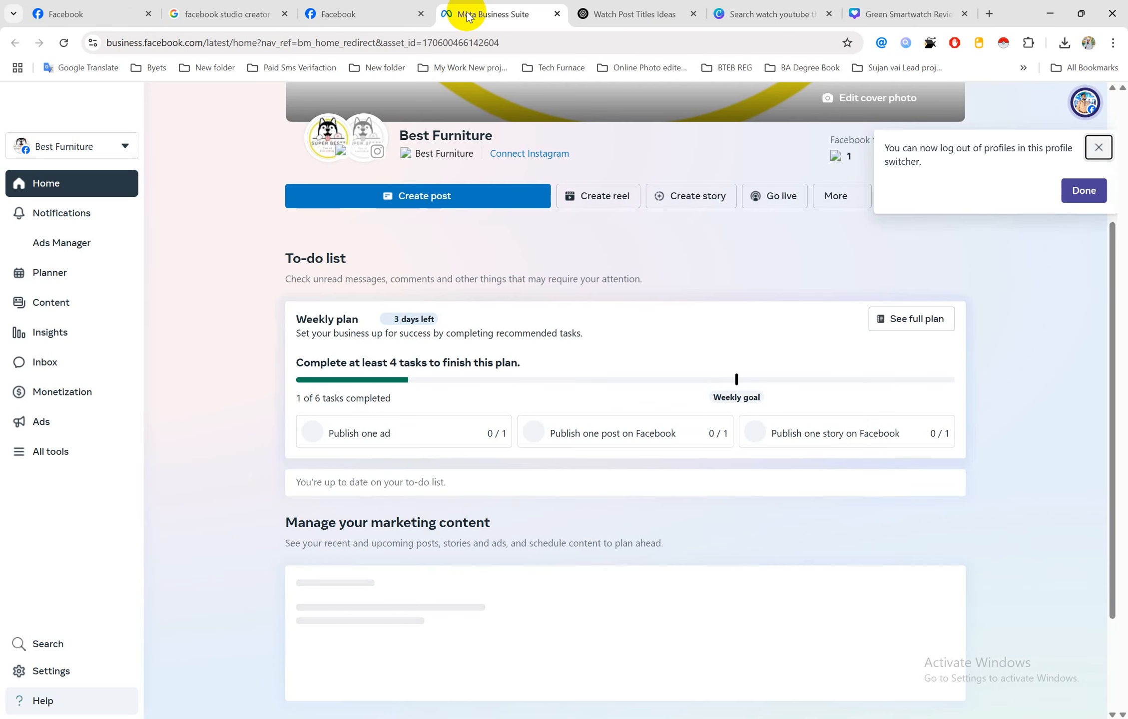
Dismiss the profile-switcher notice and close the Creator Studio Facebook tab
left_click(1083, 195)
scroll(586, 282, "up", 4)
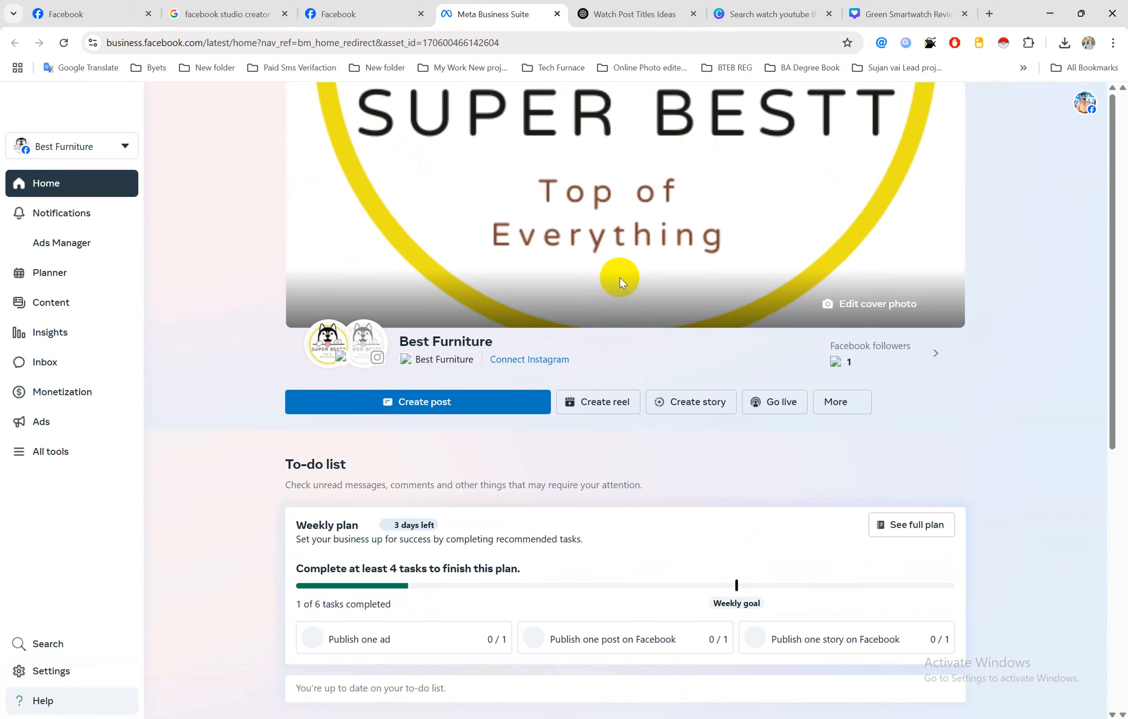
scroll(618, 284, "down", 3)
scroll(634, 309, "up", 3)
left_click(359, 5)
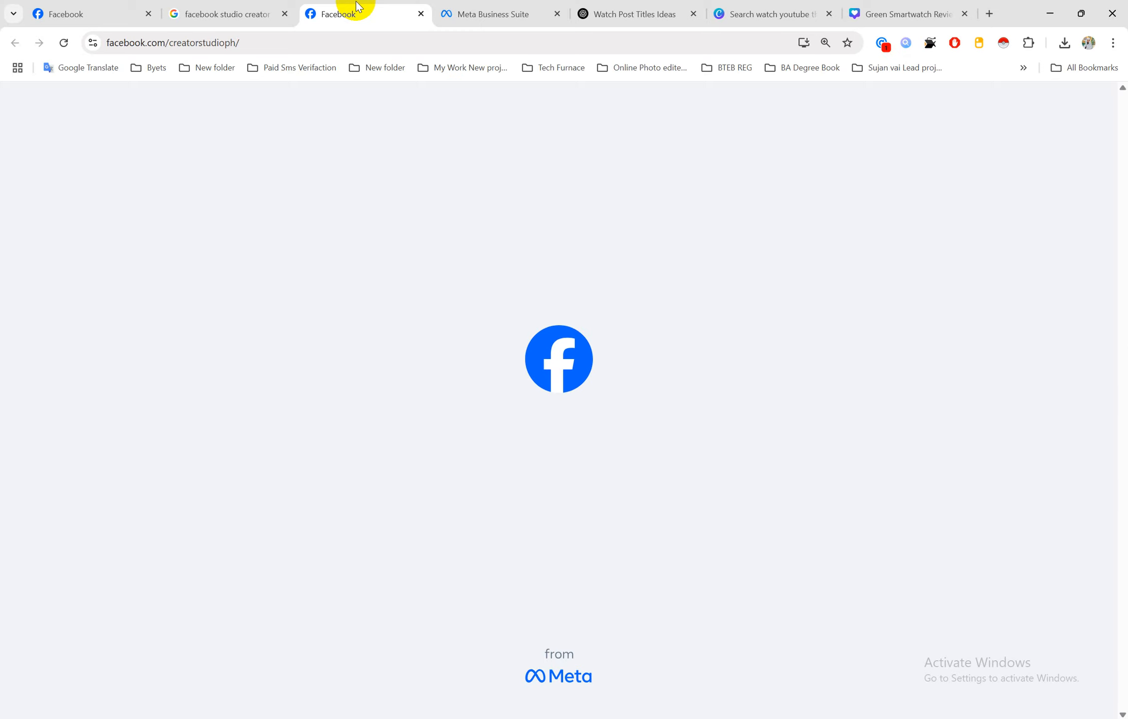
left_click(487, 11)
left_click(372, 11)
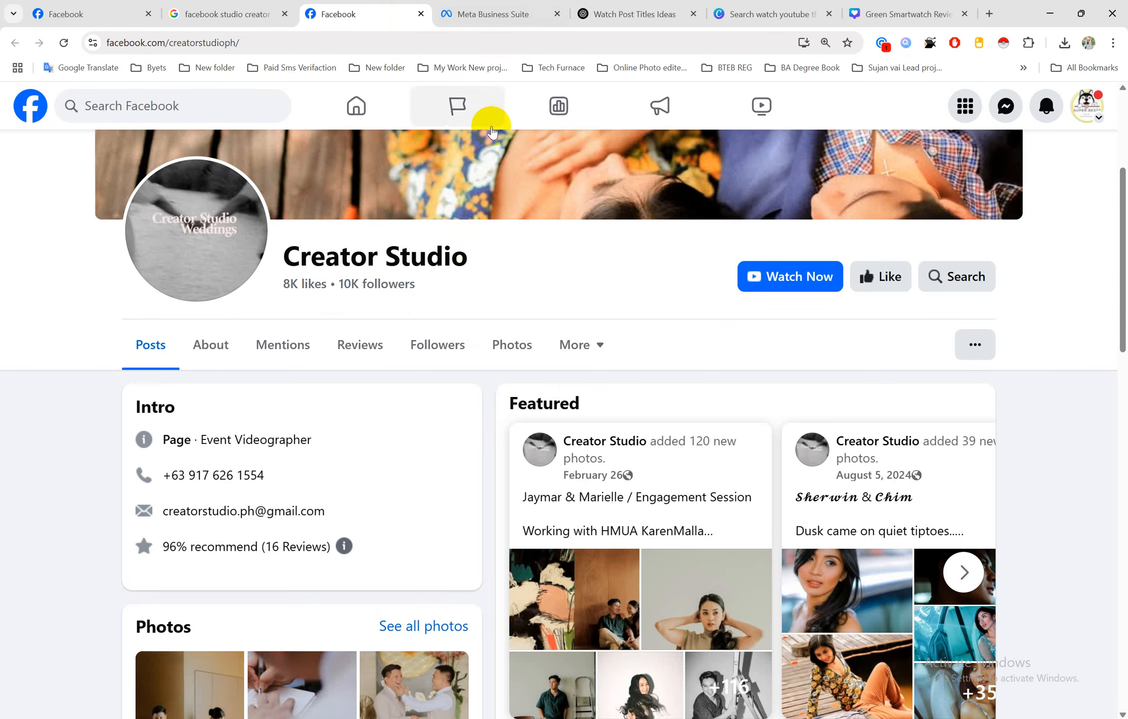
key("ctrl+plus")
key("ctrl+plus")
left_click(421, 13)
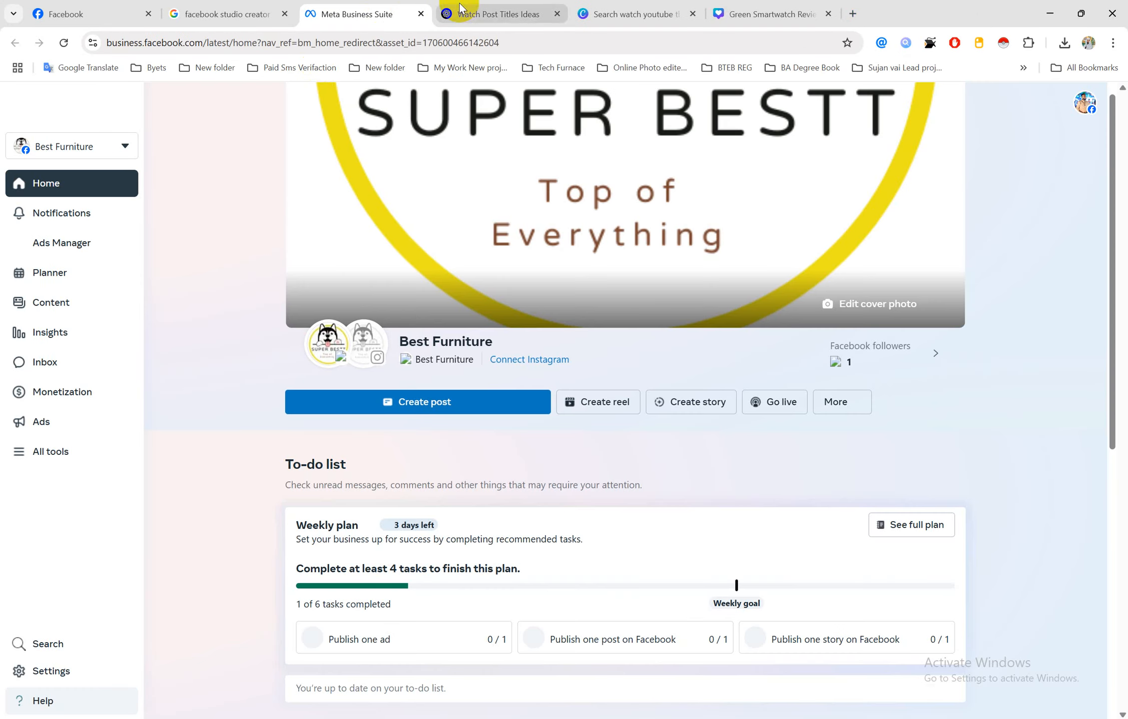
Check the 'facebook studio creator' search results, then return to the Best Furniture home
left_click(245, 6)
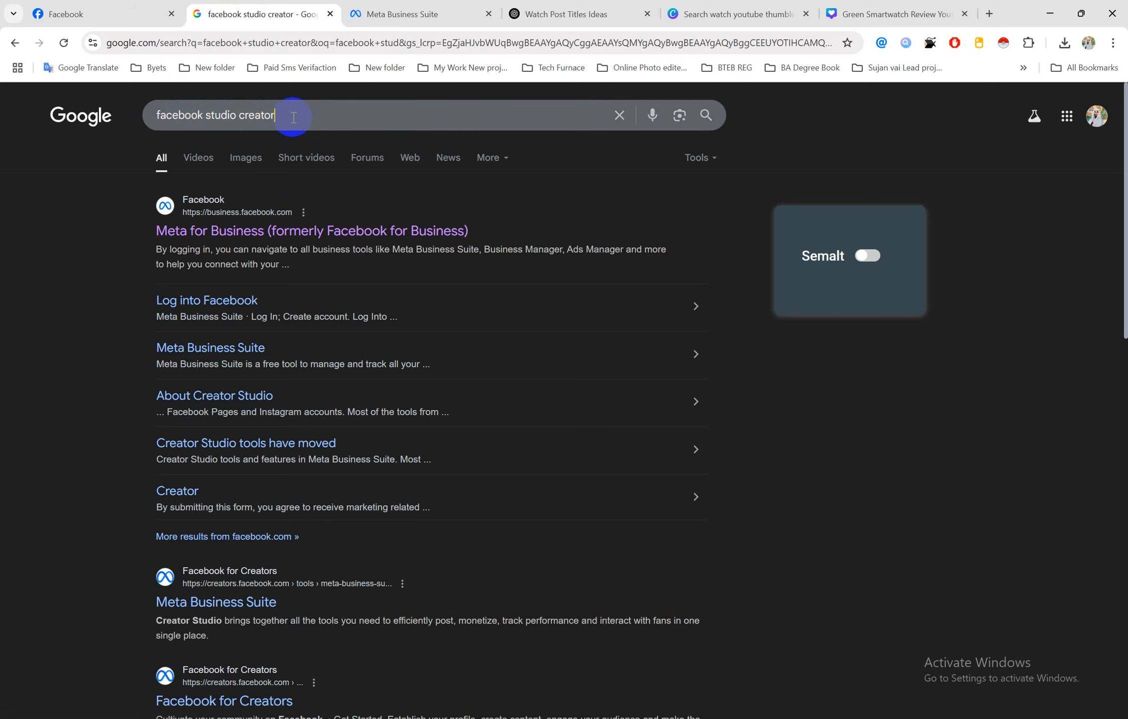
left_click(292, 114)
left_click(68, 216)
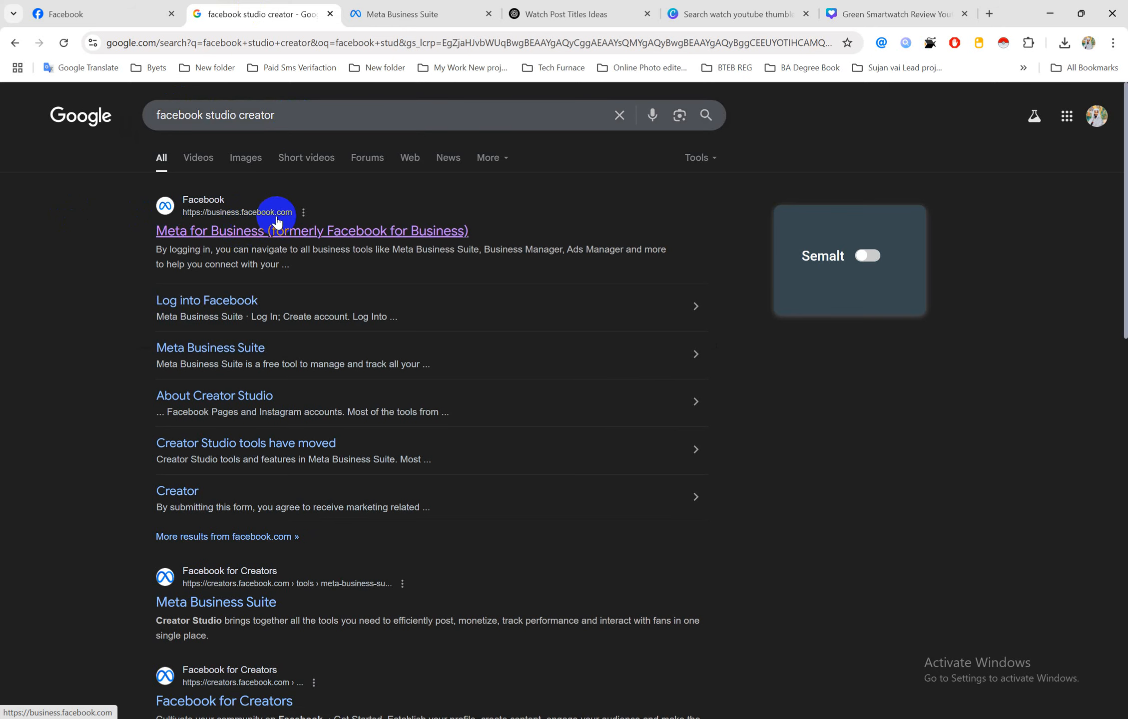
left_click(366, 15)
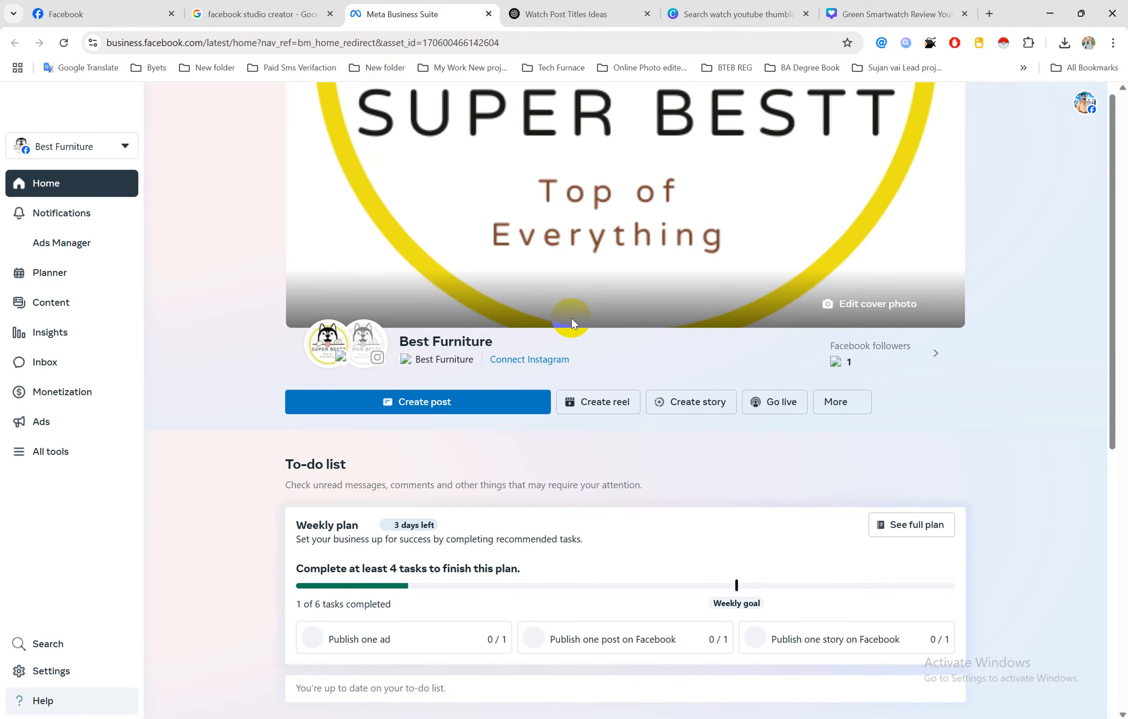
scroll(525, 334, "down", 4)
scroll(536, 336, "up", 4)
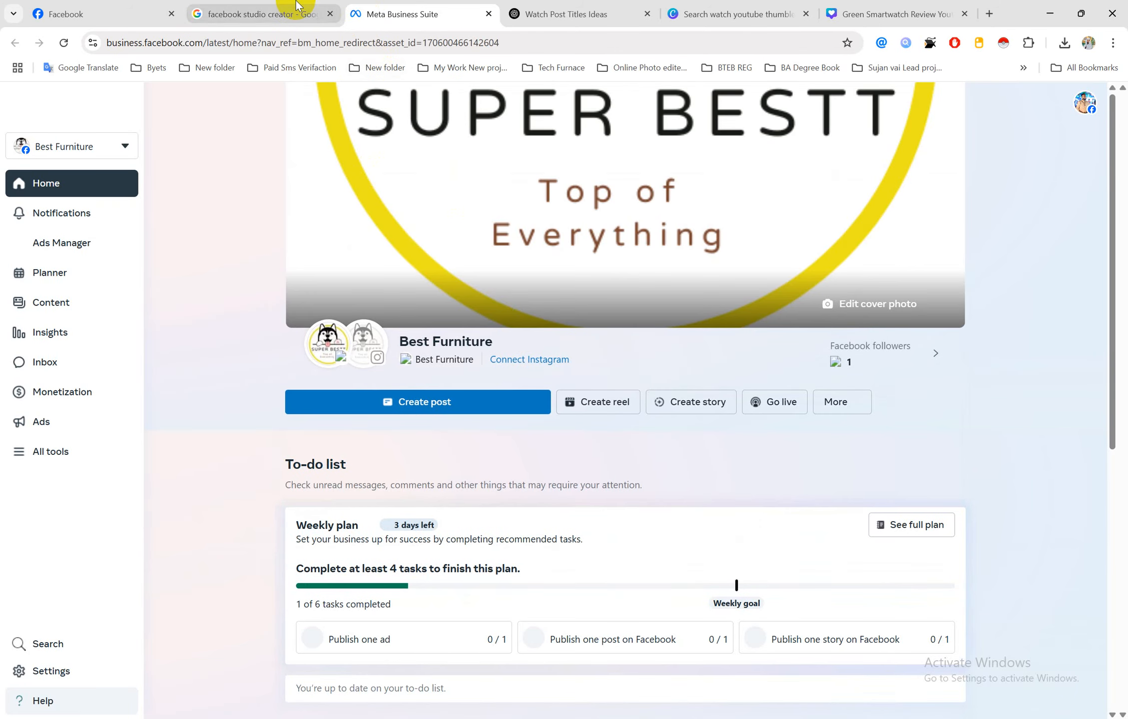
left_click(298, 6)
left_click(415, 14)
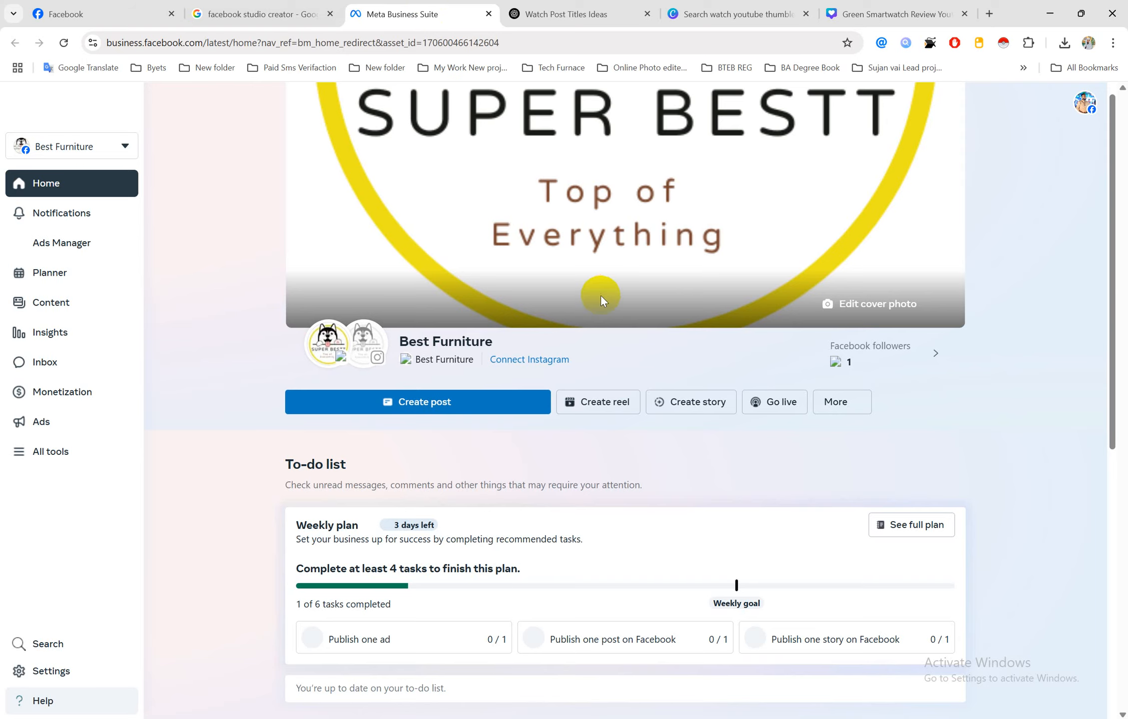
scroll(595, 302, "down", 4)
scroll(587, 306, "up", 4)
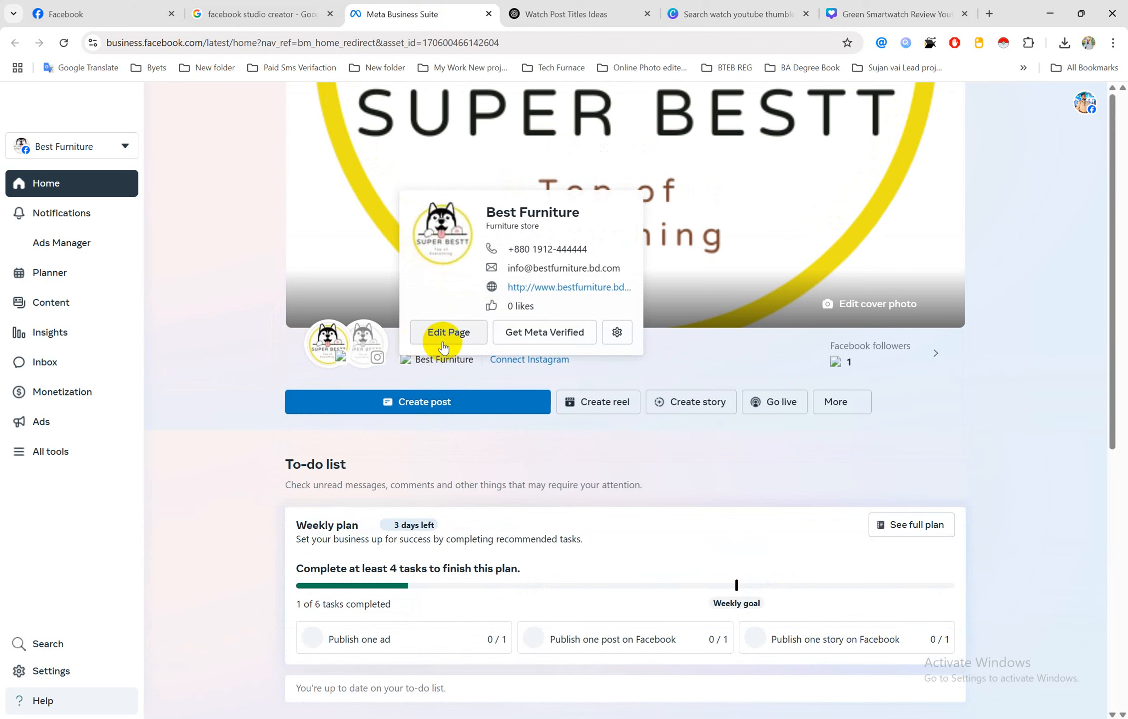
mouse_move(440, 360)
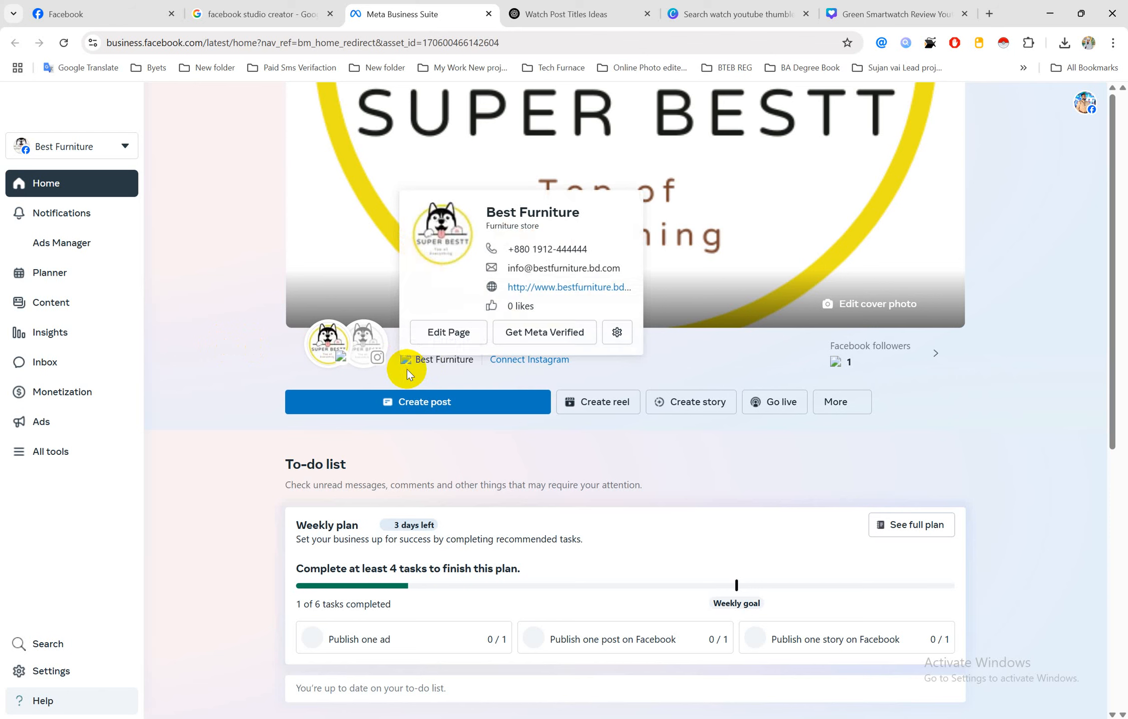
Start a new post and upload video 1.mp4 from Desktop > New folder > Job 3
left_click(414, 410)
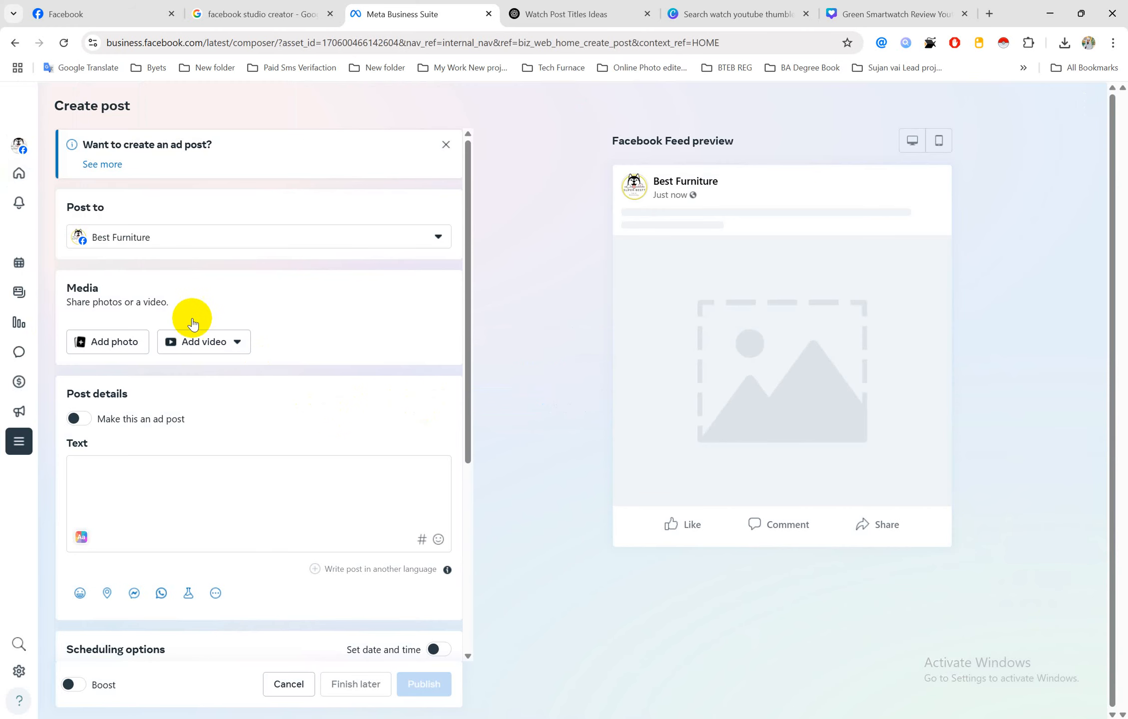
left_click(184, 346)
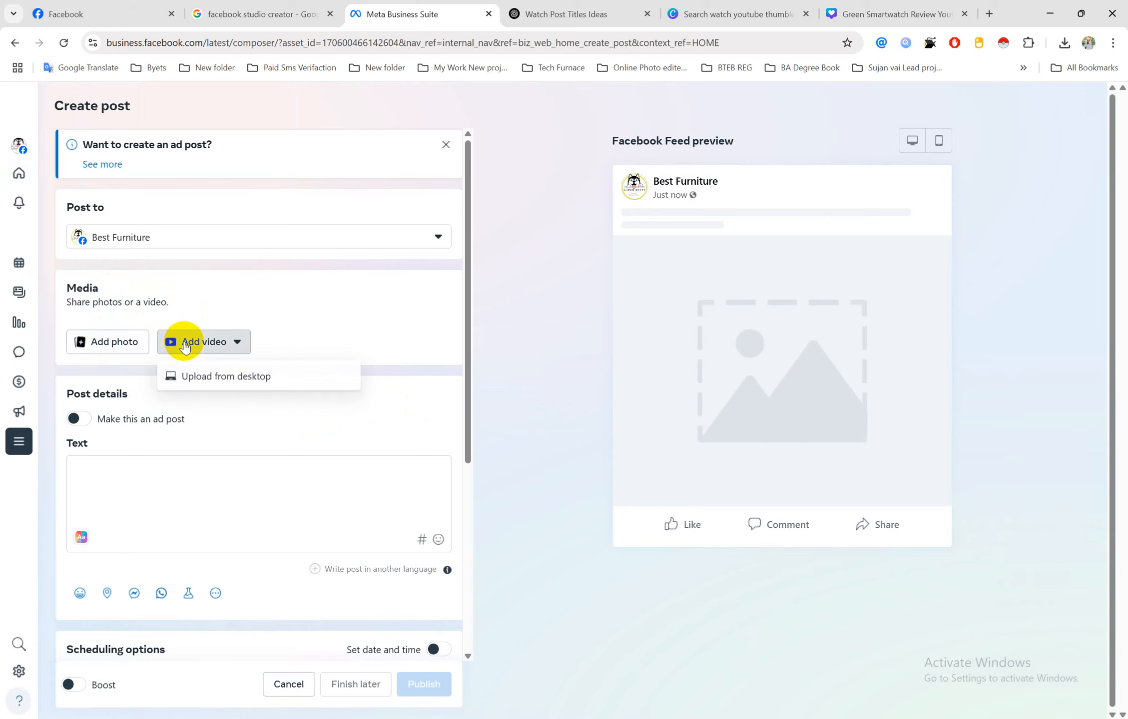
left_click(215, 374)
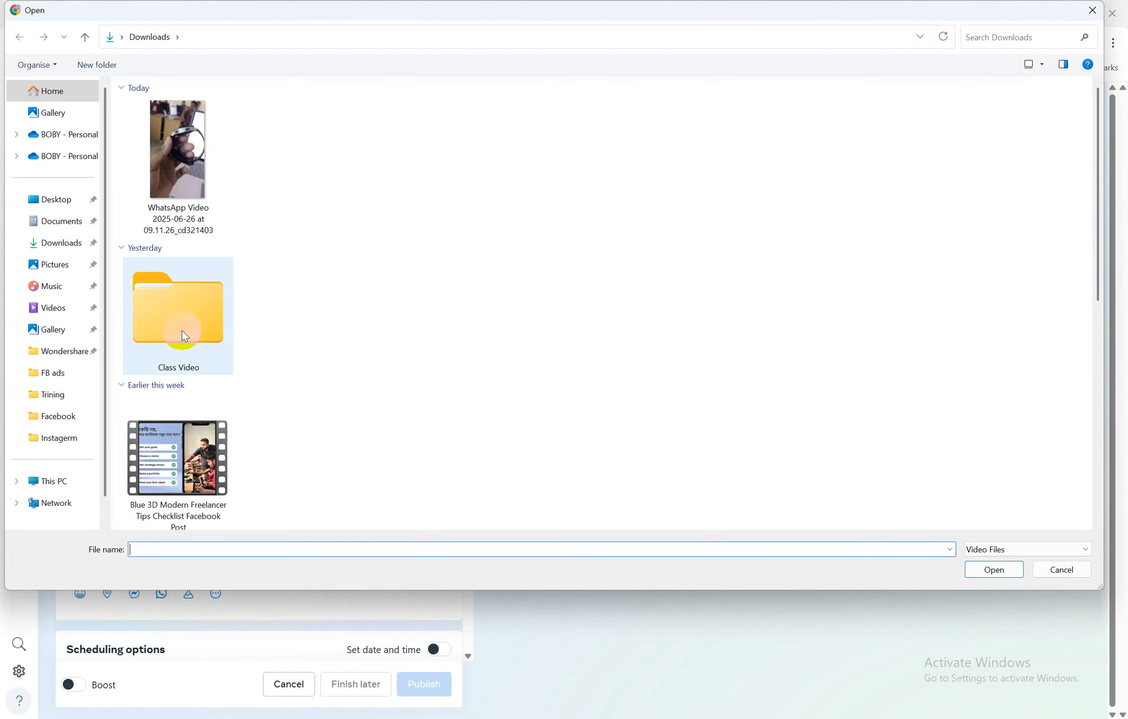
left_click(173, 197)
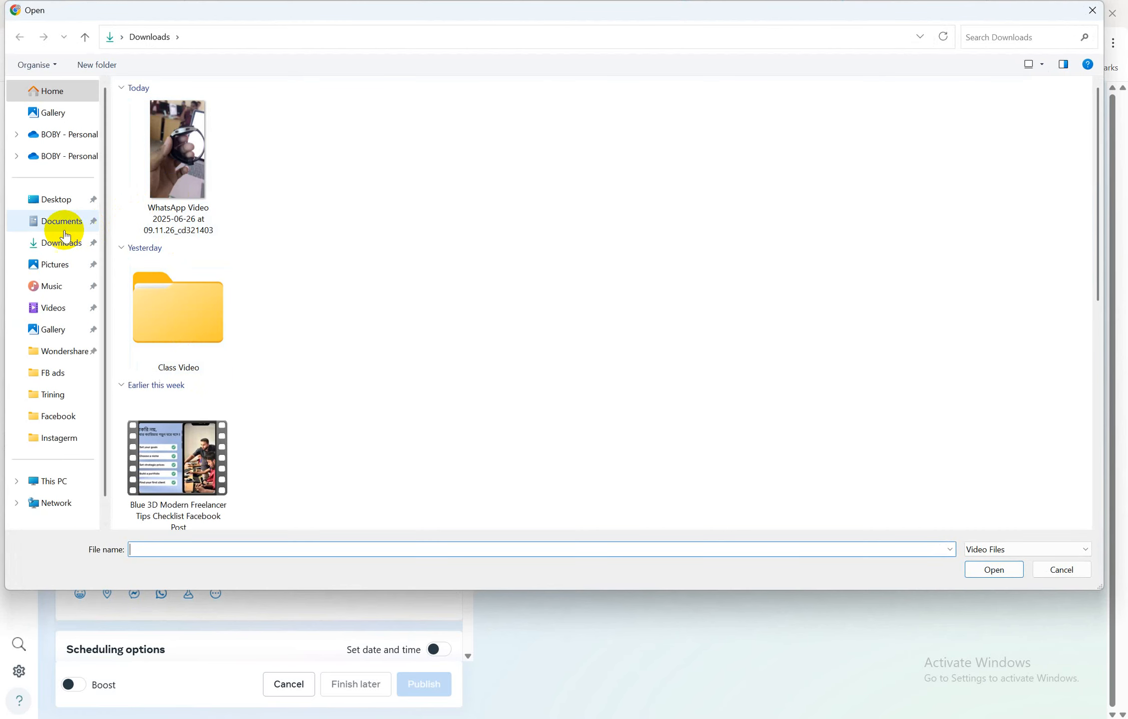
left_click(54, 201)
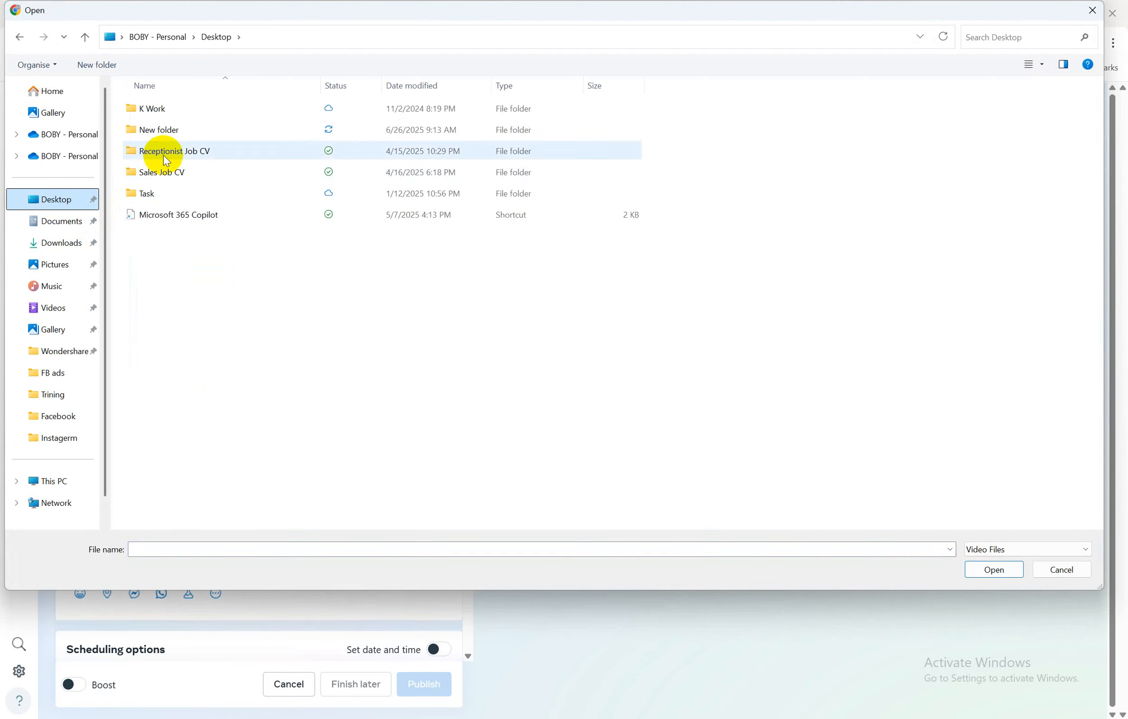
double_click(173, 129)
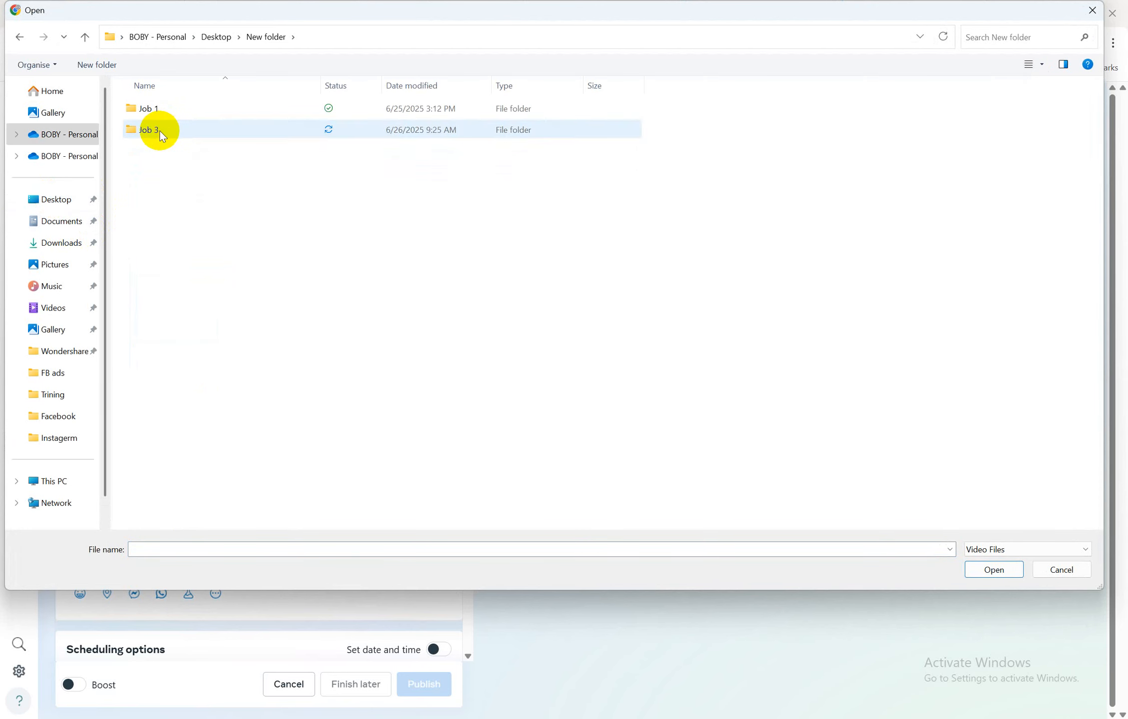
double_click(172, 130)
left_click(160, 117)
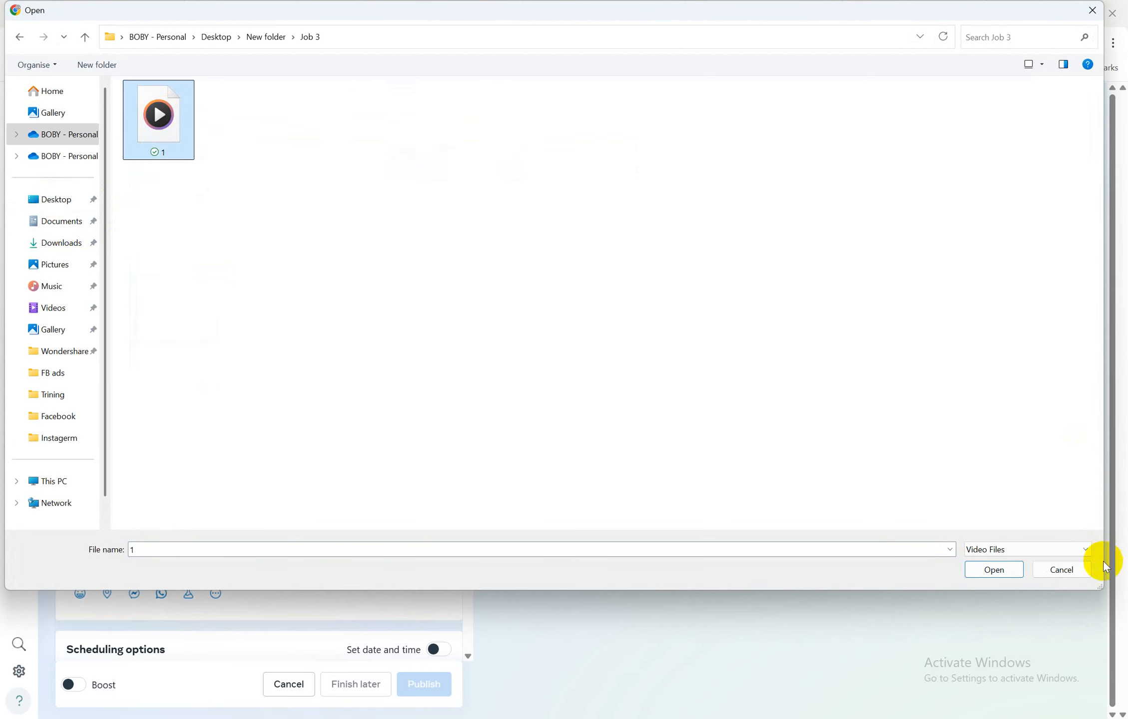
left_click(1002, 569)
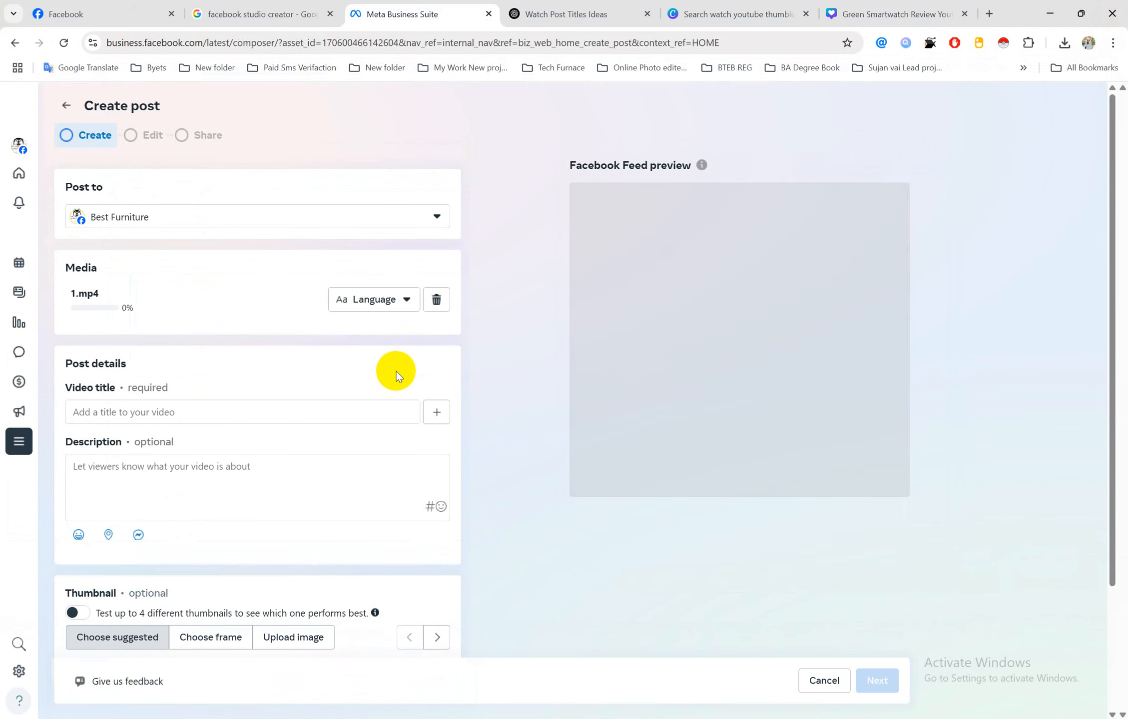
Paste the title 'Not Just a Watch, It's a Statement – Upgrade Your Style Today!' from Word
scroll(218, 368, "down", 1)
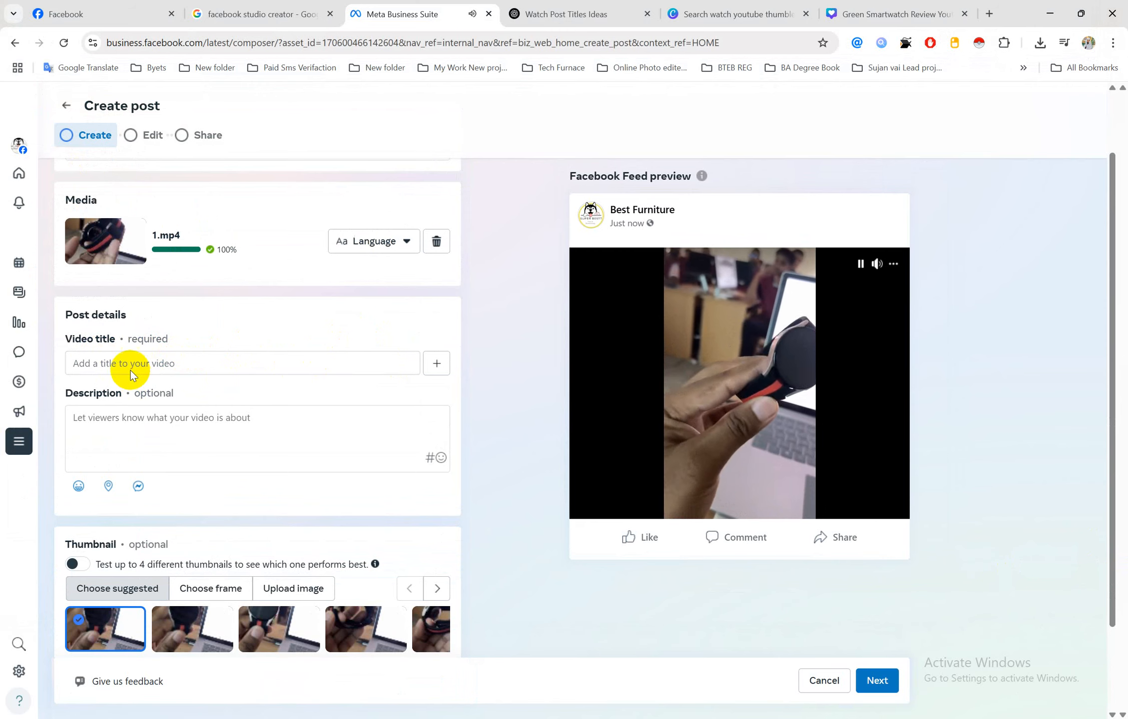
left_click(125, 364)
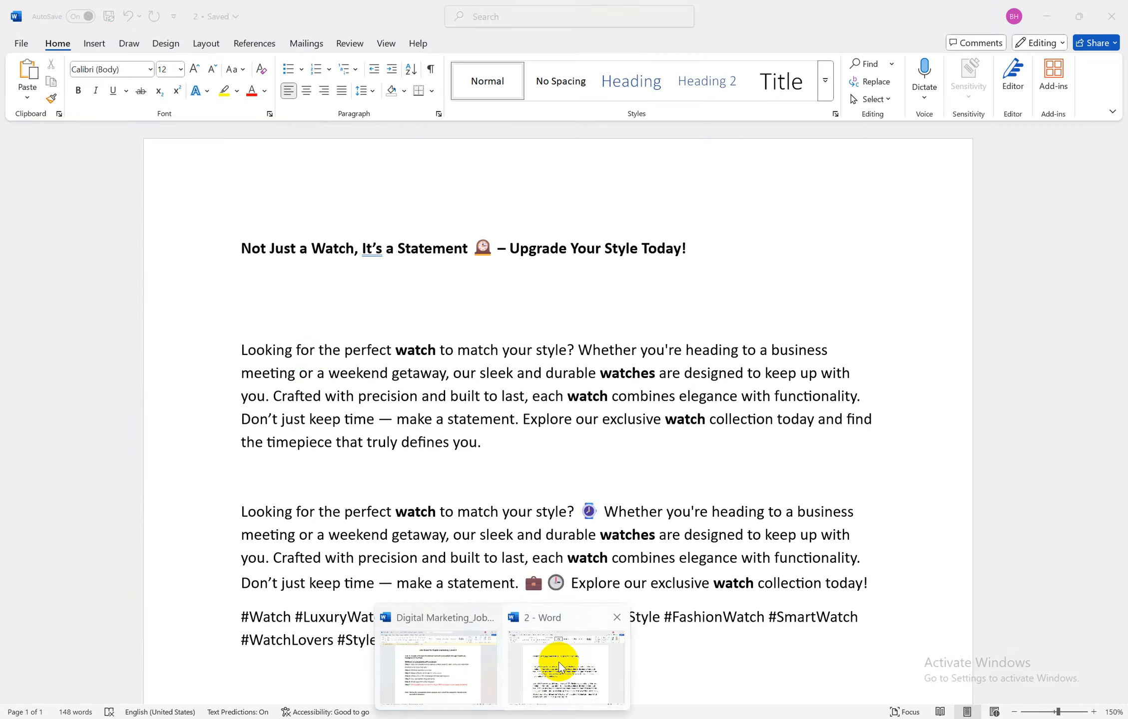
left_click(554, 659)
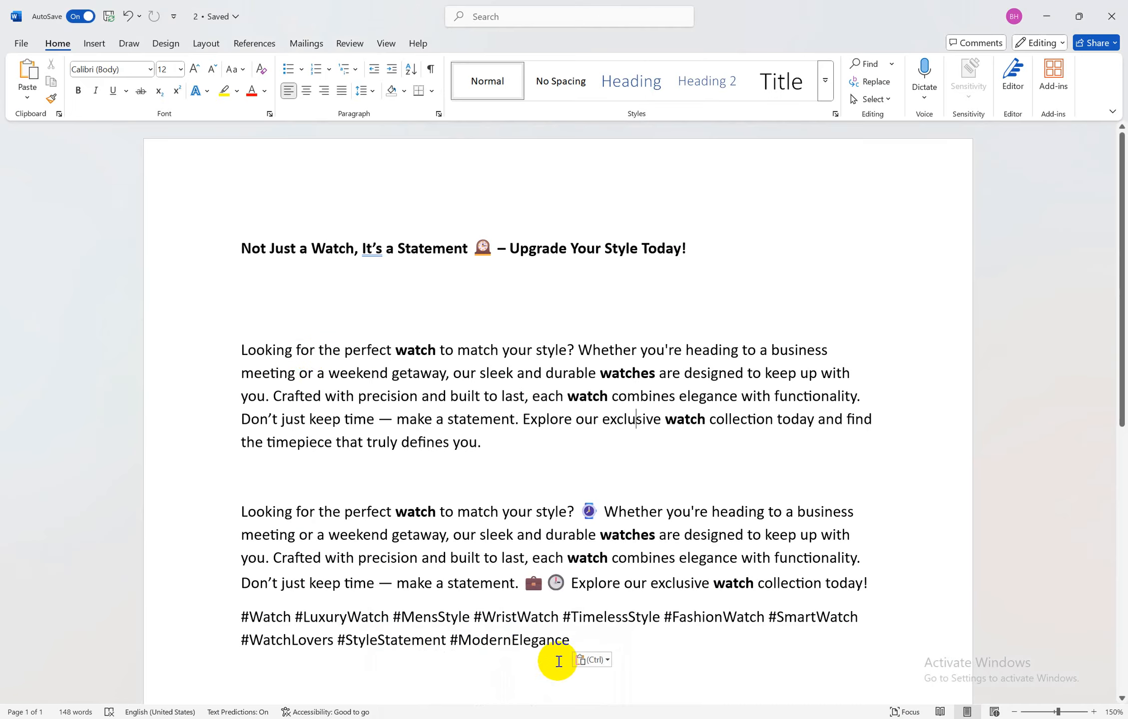
left_click_drag(243, 248, 700, 265)
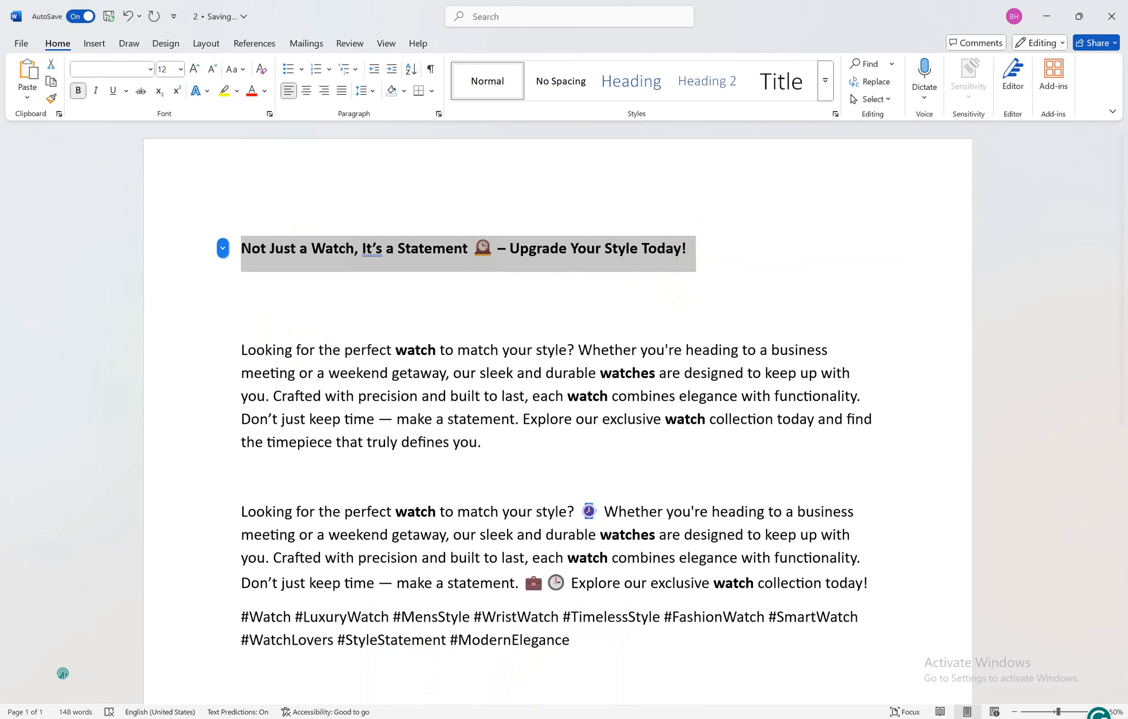
key("alt+Tab")
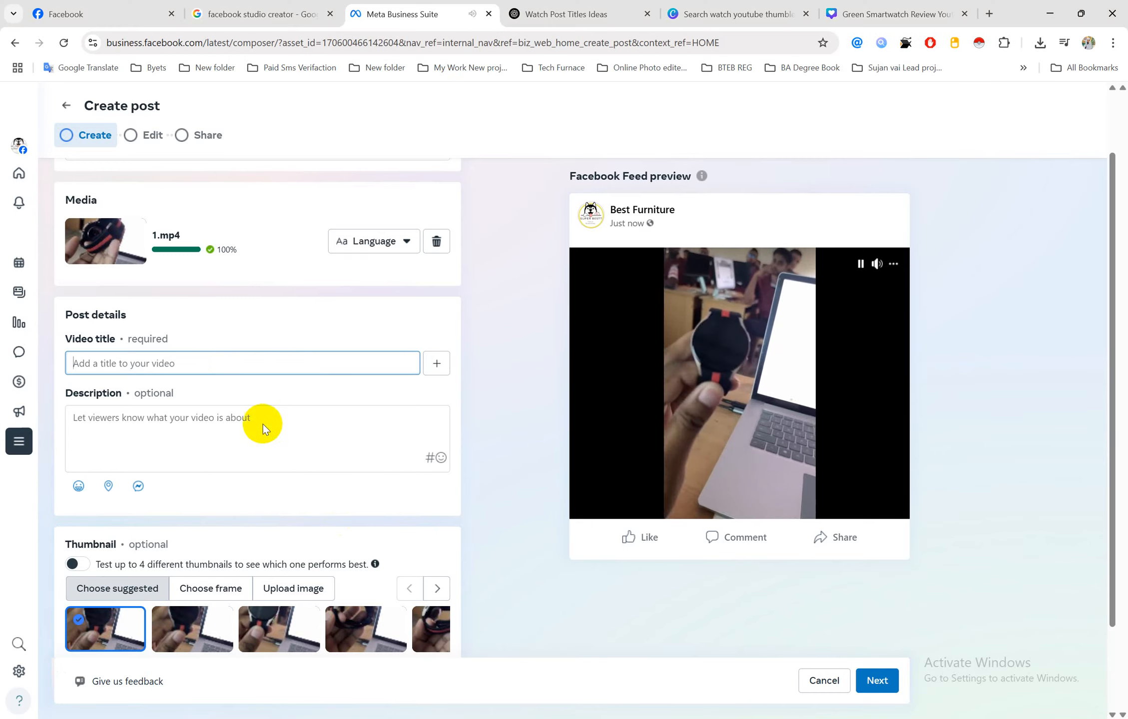
type("Not Just a Watch, It’s a Statement ⌚ – Upgrade Your Style Today!")
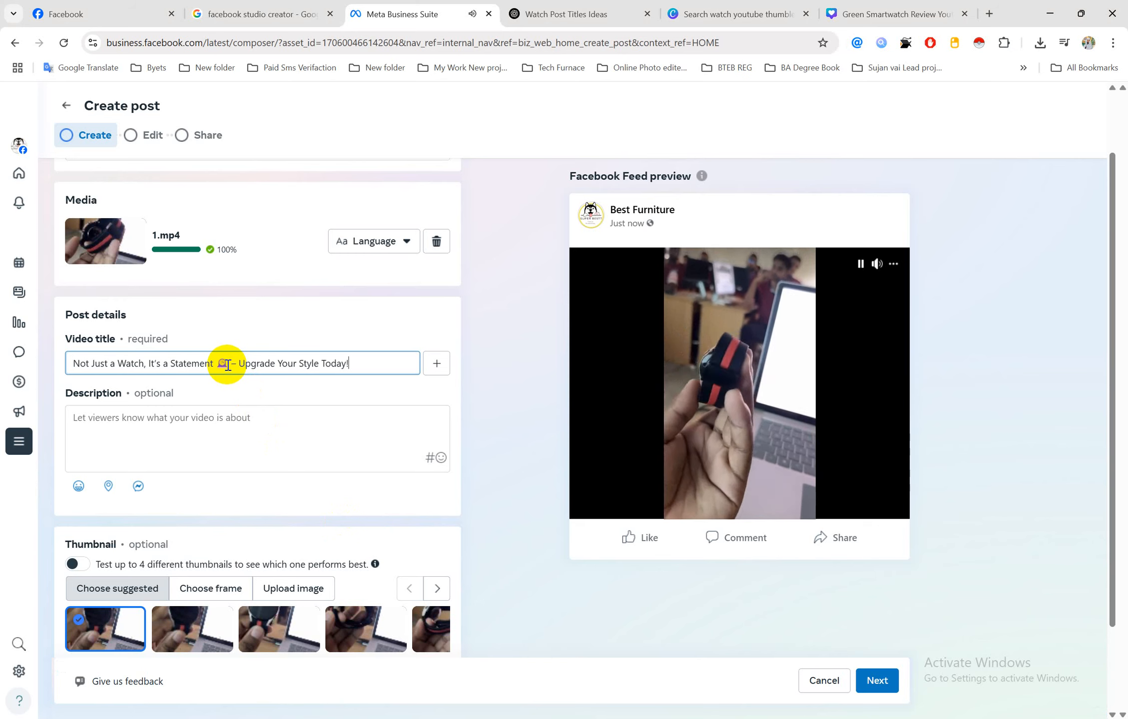
Copy the watch description with hashtags from Word into the post's Description field
left_click(202, 429)
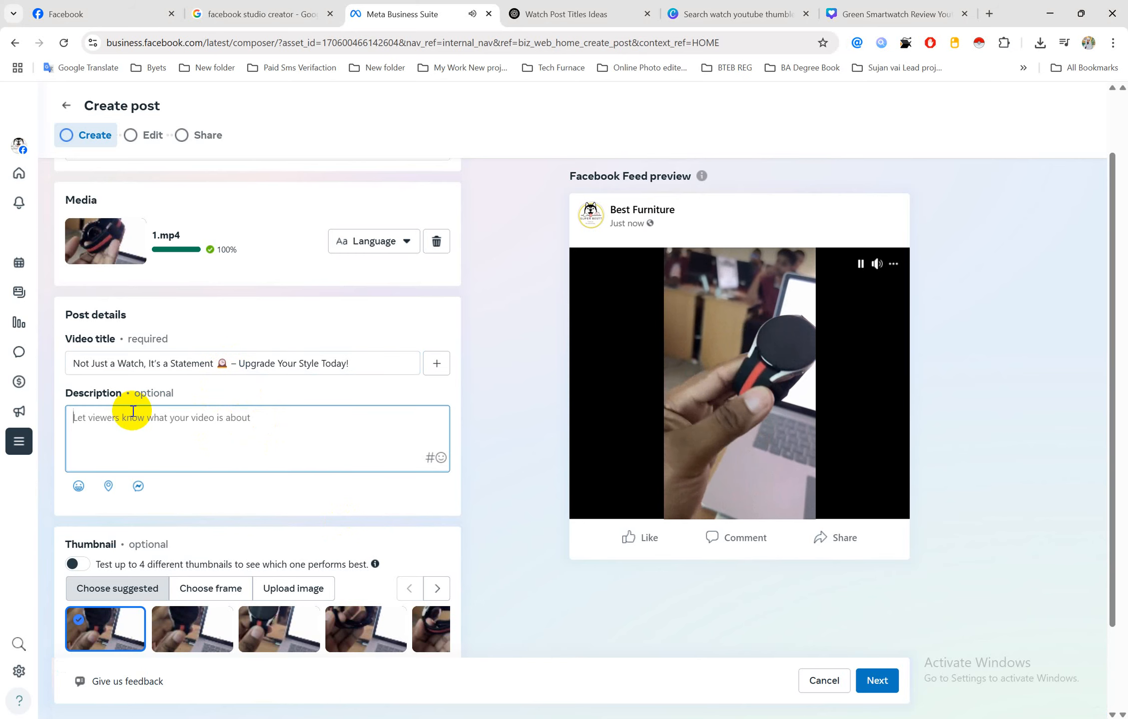
left_click(502, 718)
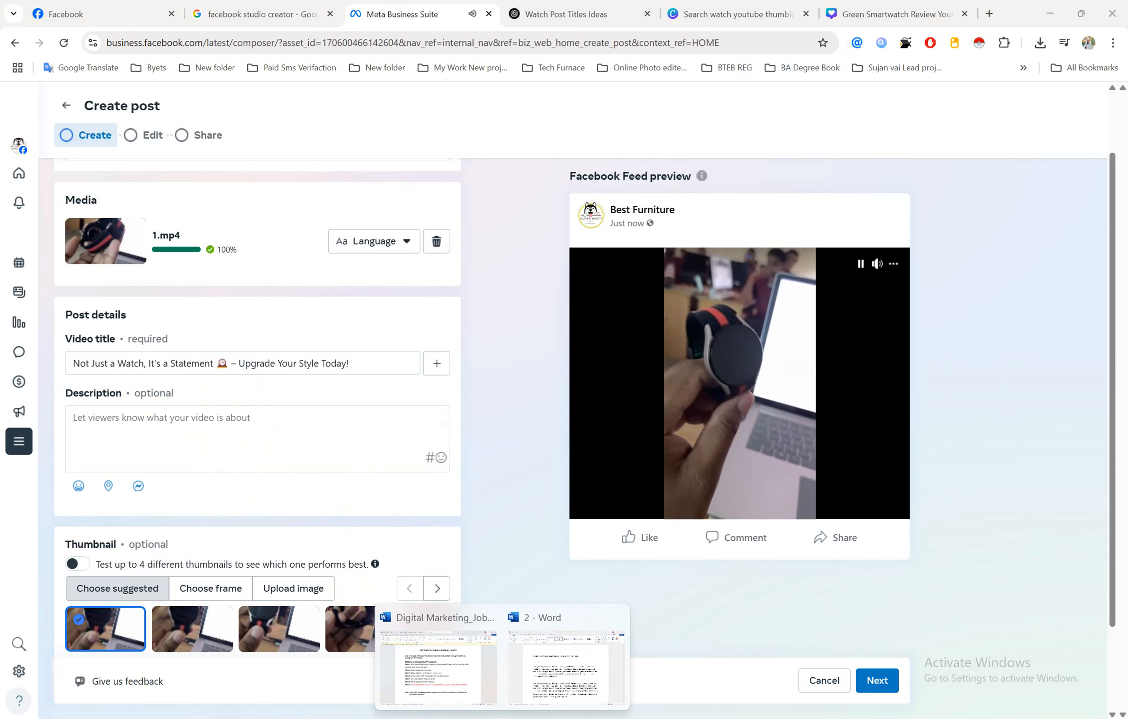
left_click(555, 695)
scroll(482, 497, "down", 2)
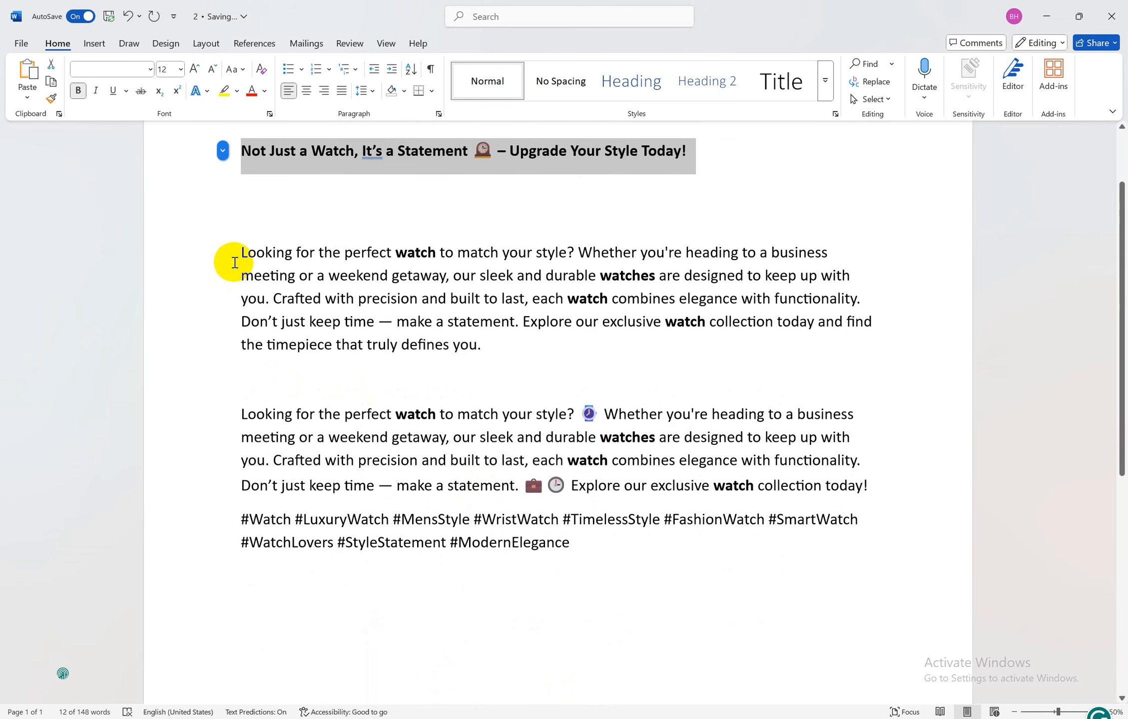
left_click_drag(239, 254, 579, 557)
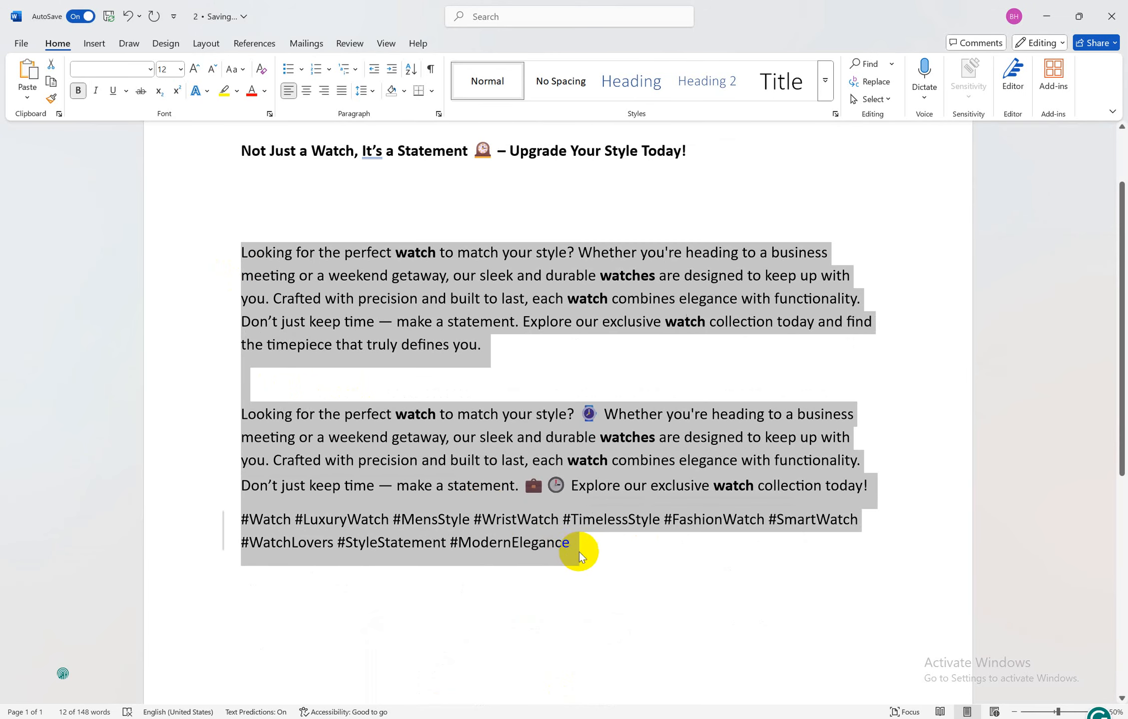
left_click(502, 718)
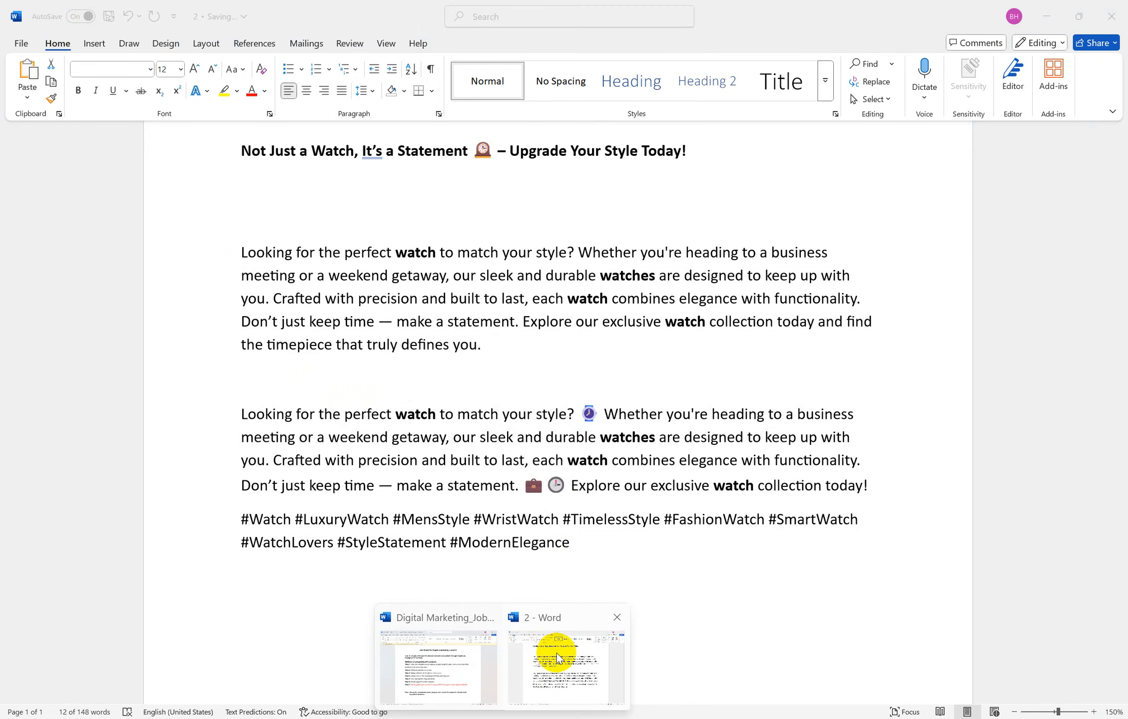
left_click(556, 653)
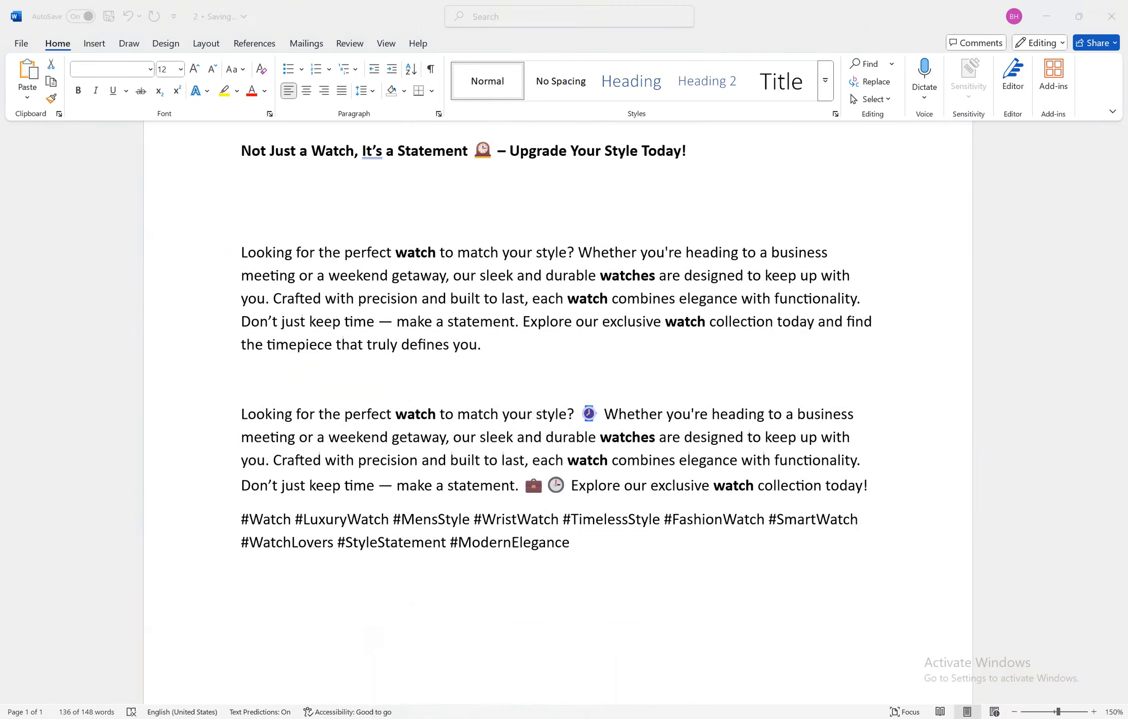
left_click(458, 718)
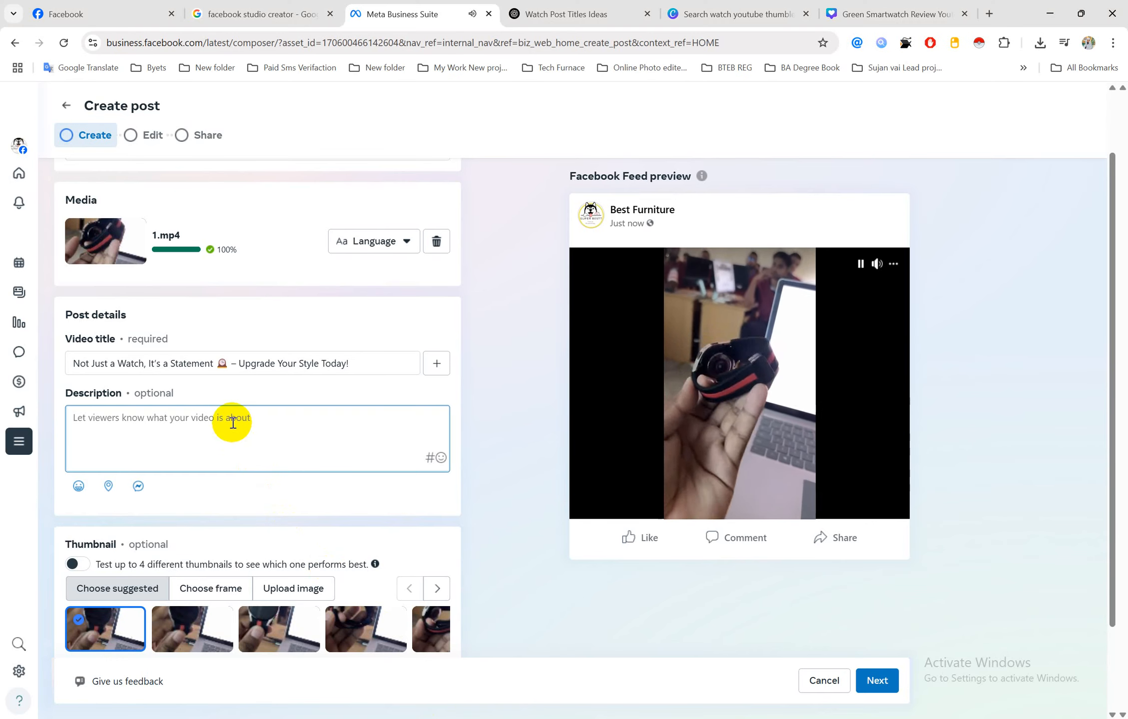
key("ctrl+v")
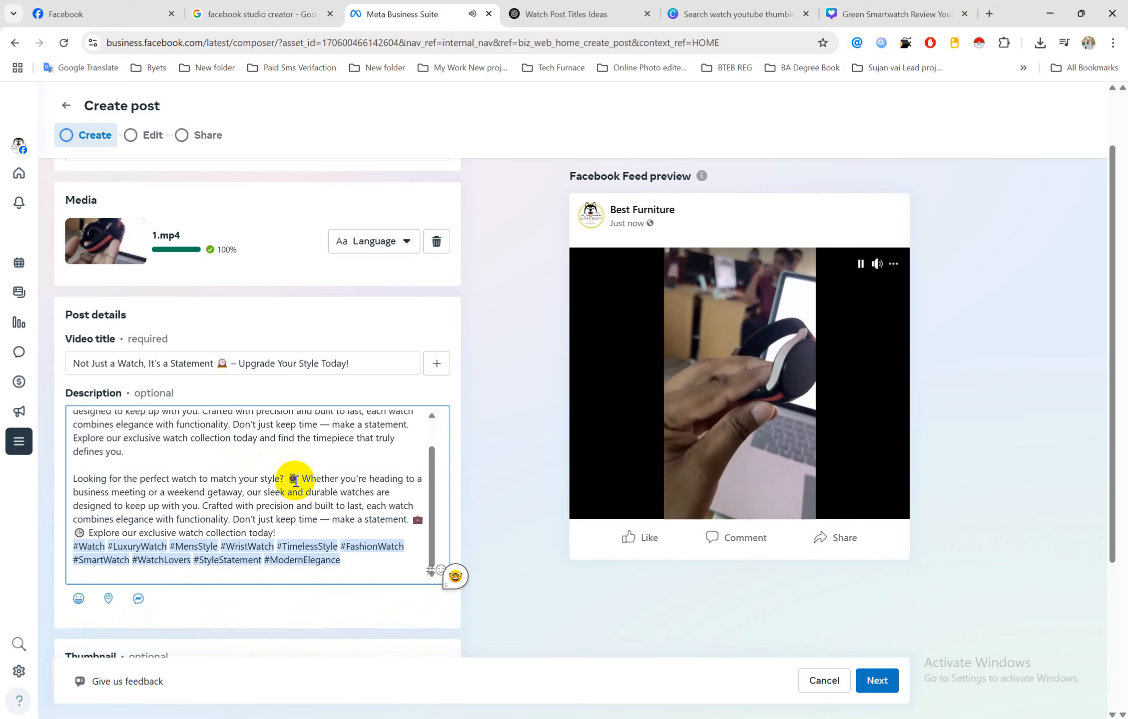
scroll(281, 488, "down", 4)
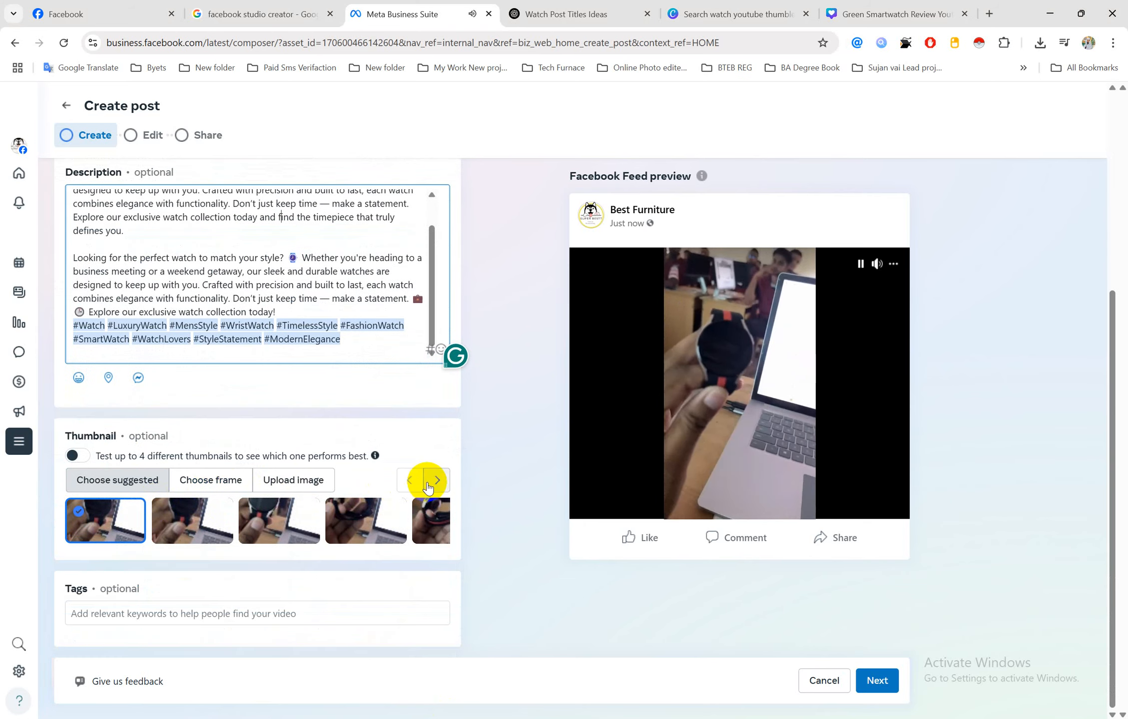
Switch the thumbnail to Upload image, browsing to New folder > Job 3 before cancelling
left_click(302, 483)
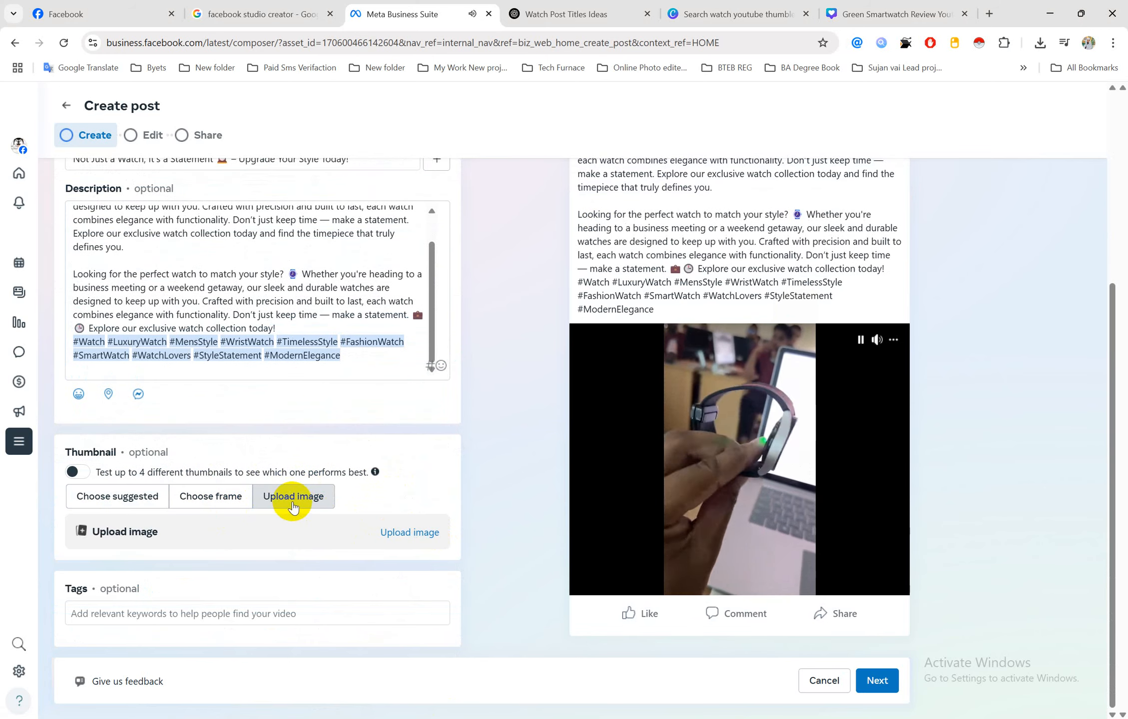
left_click(381, 530)
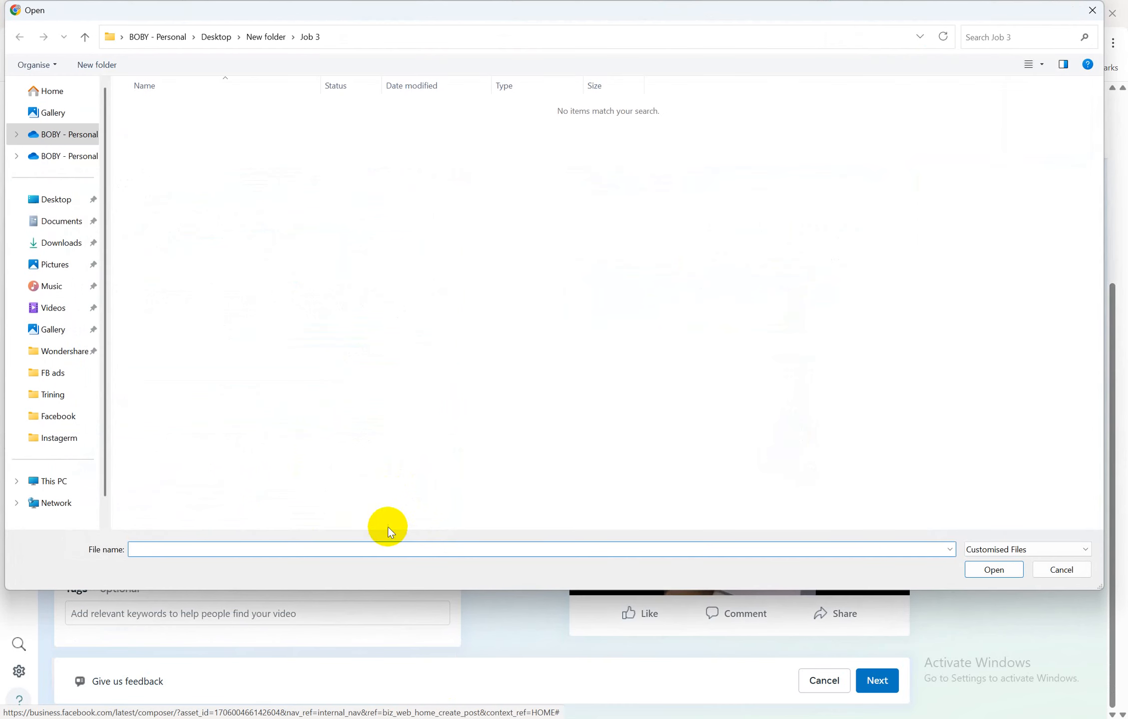
left_click(55, 203)
double_click(166, 129)
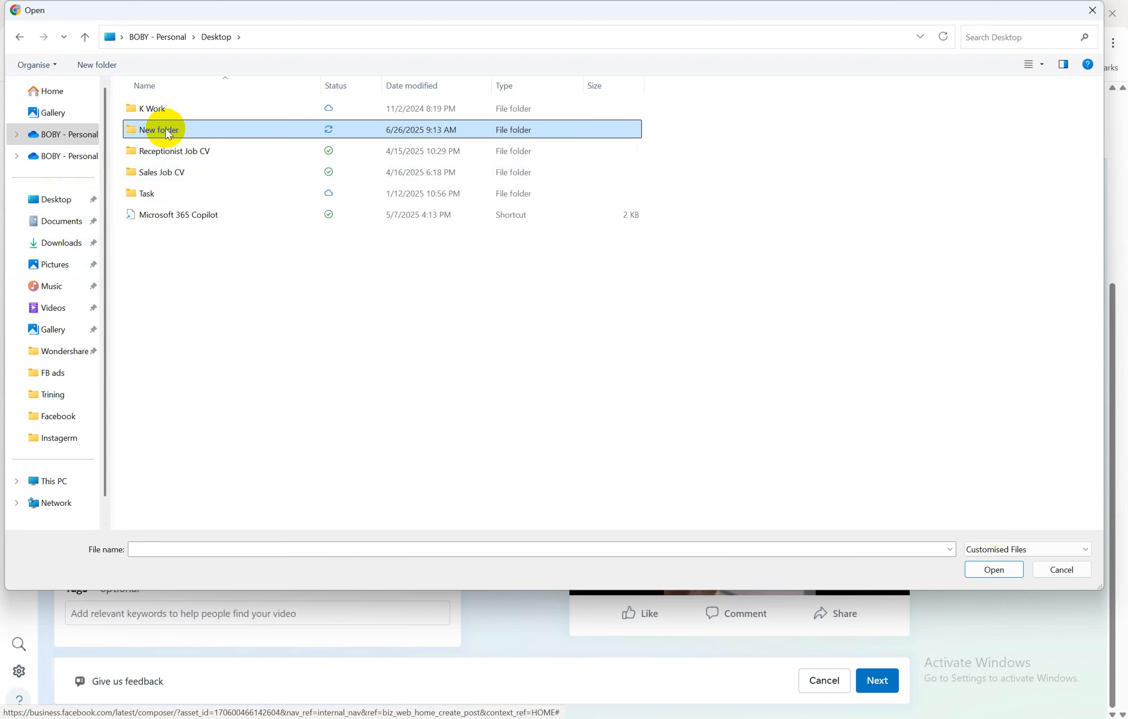
double_click(166, 130)
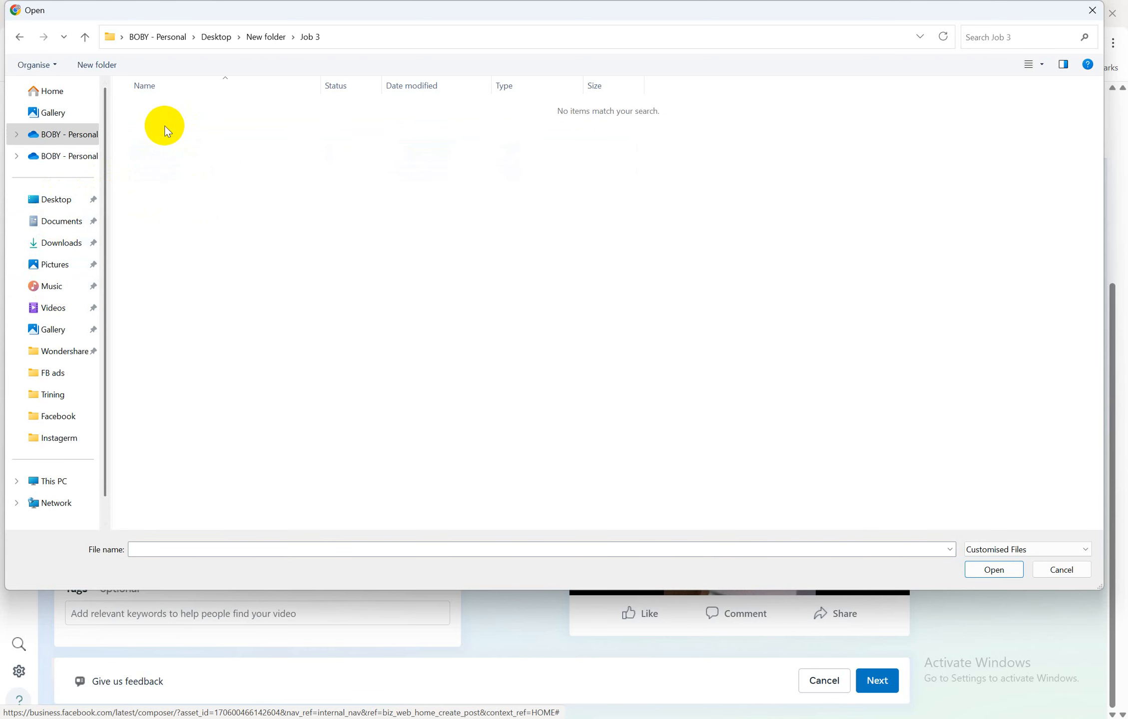
left_click(1050, 571)
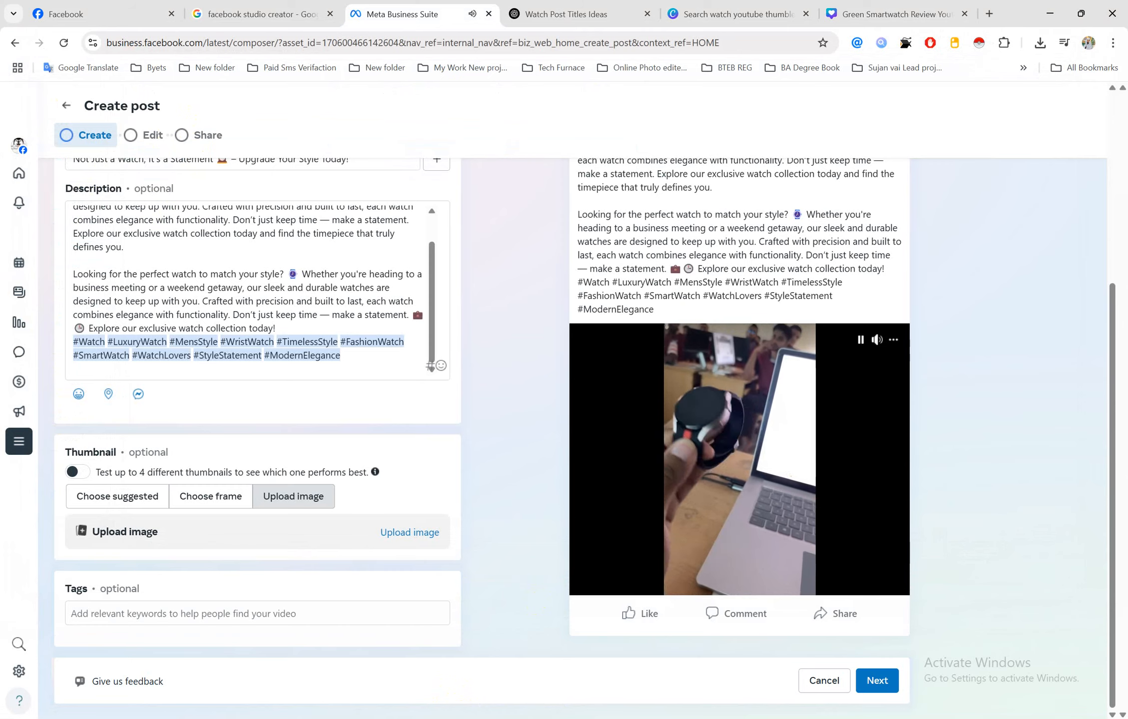
Download the Green Smartwatch Review thumbnail from Canva as a JPG and start the thumbnail upload
mouse_move(442, 718)
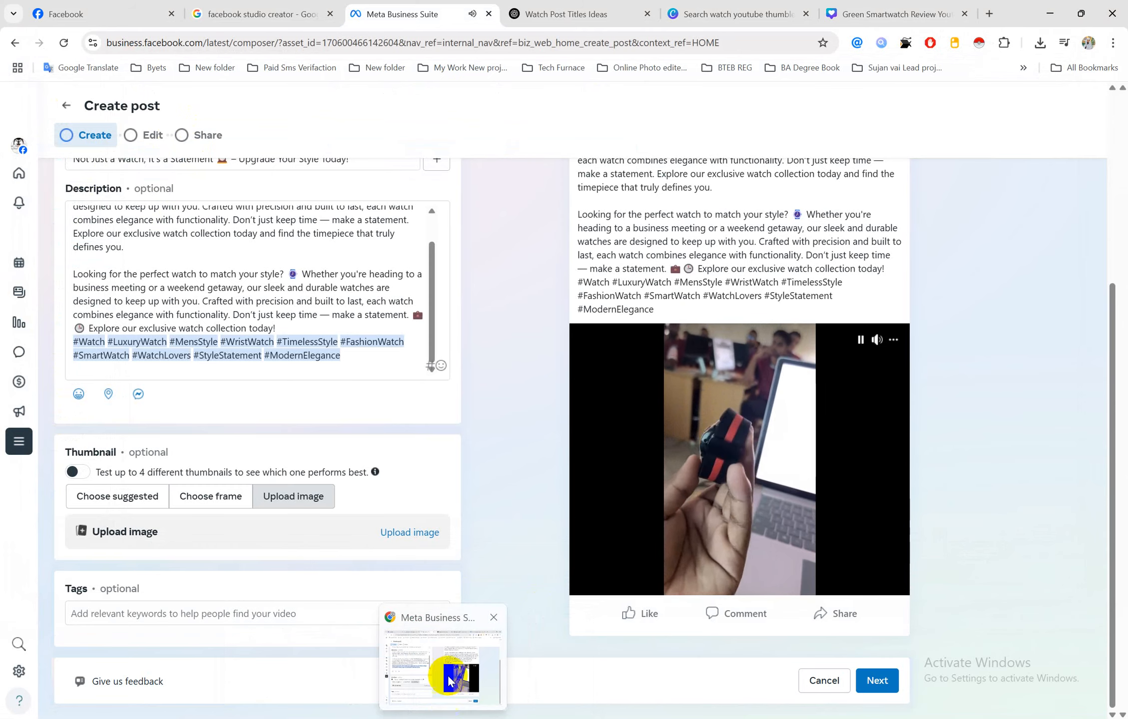
left_click(703, 11)
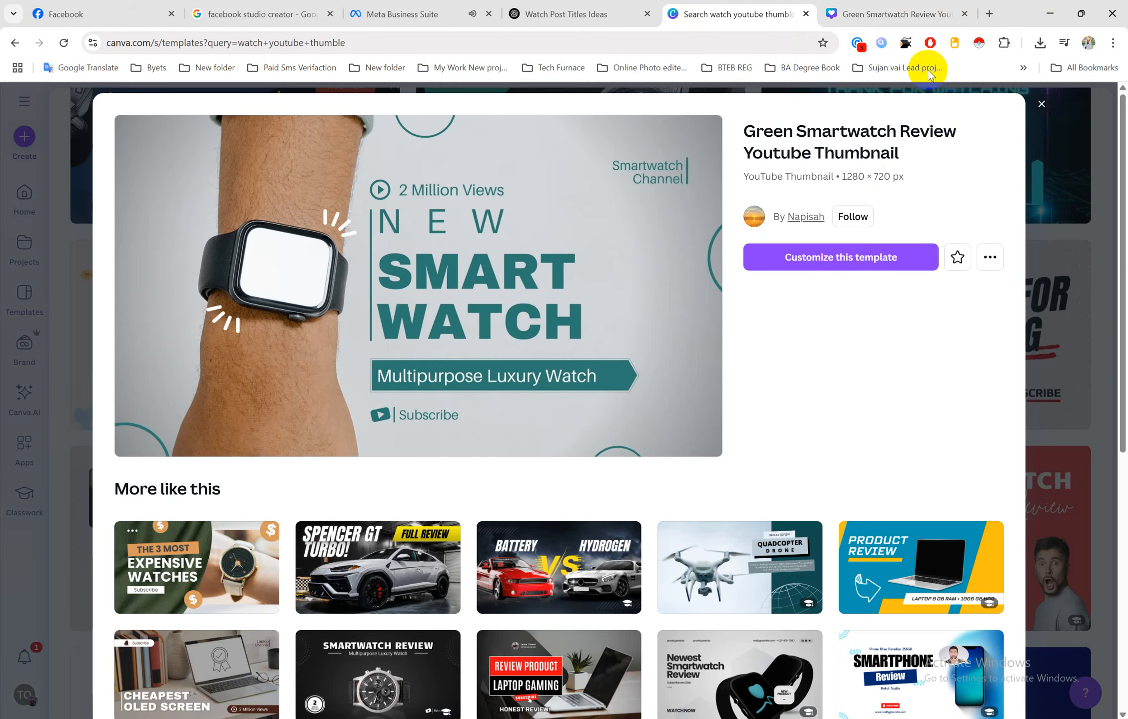
left_click(895, 7)
left_click(1096, 102)
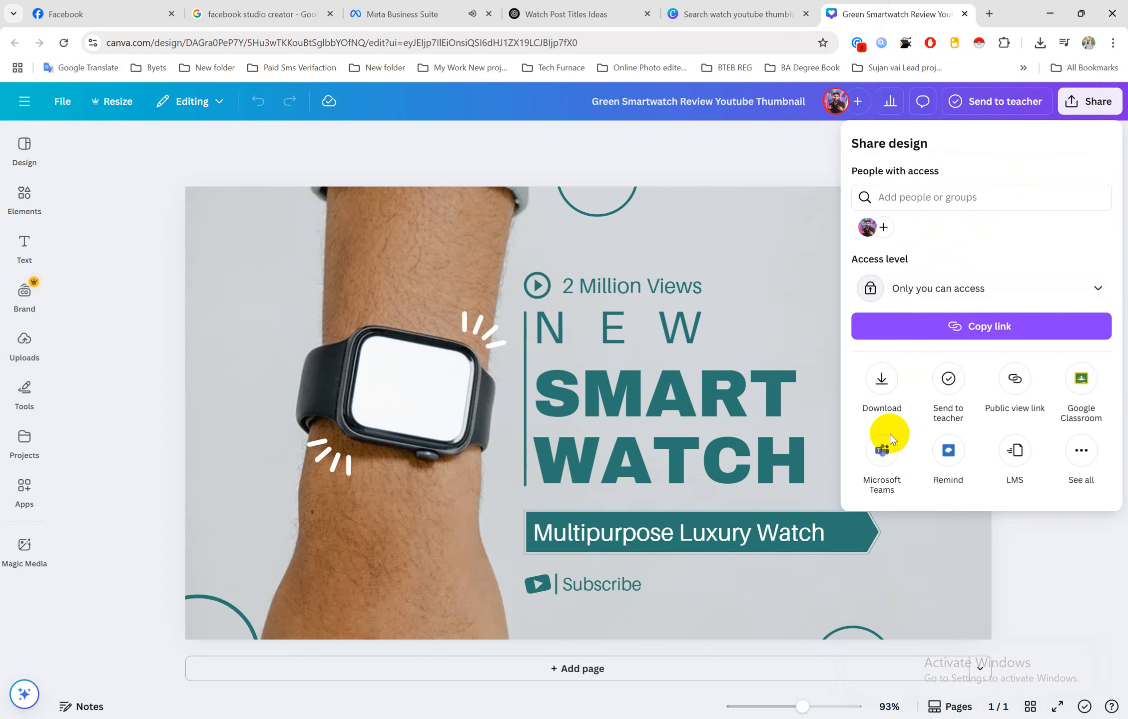
left_click(882, 383)
left_click(889, 204)
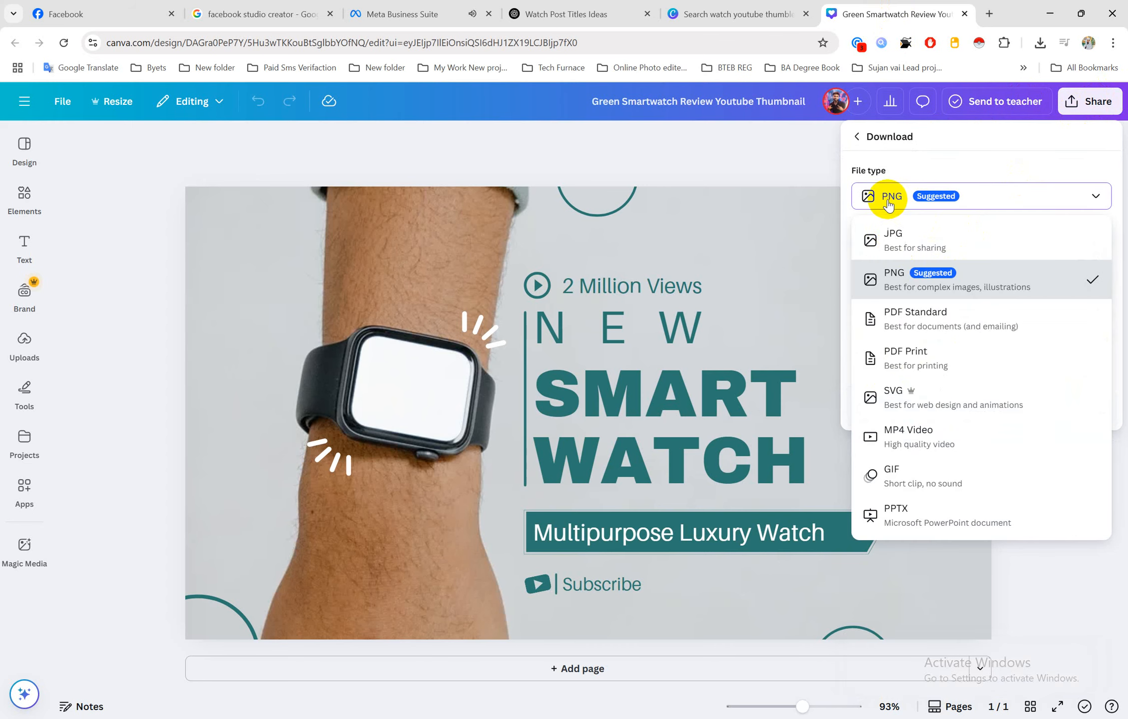
left_click(895, 235)
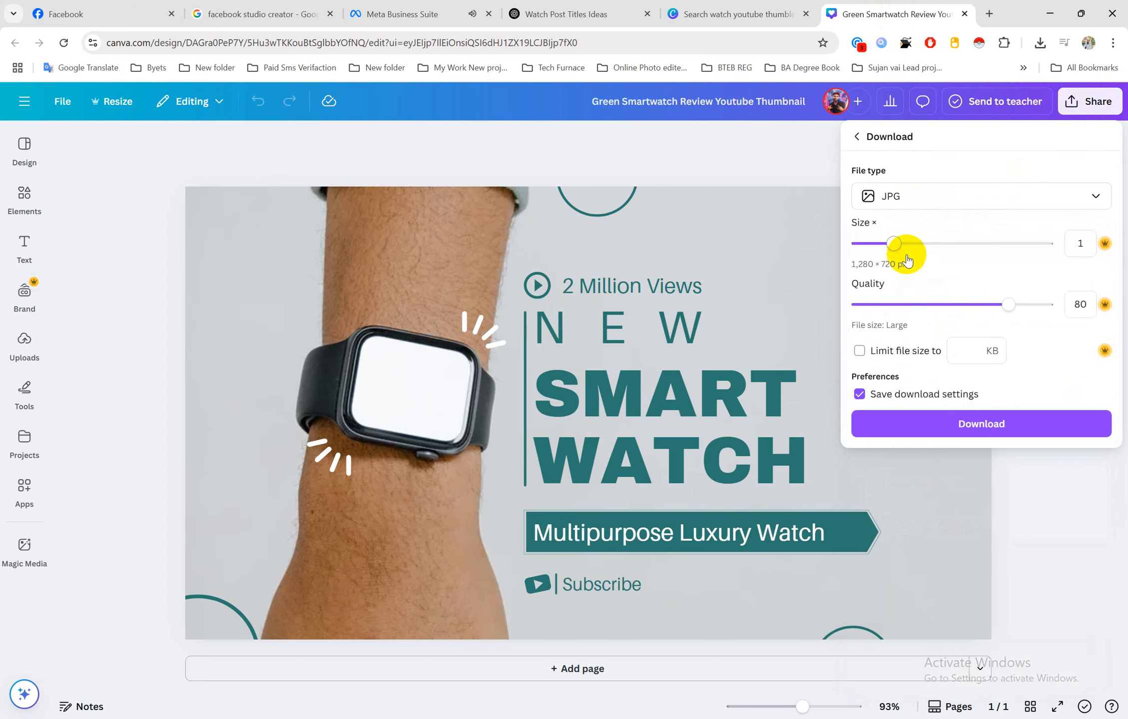
left_click(927, 428)
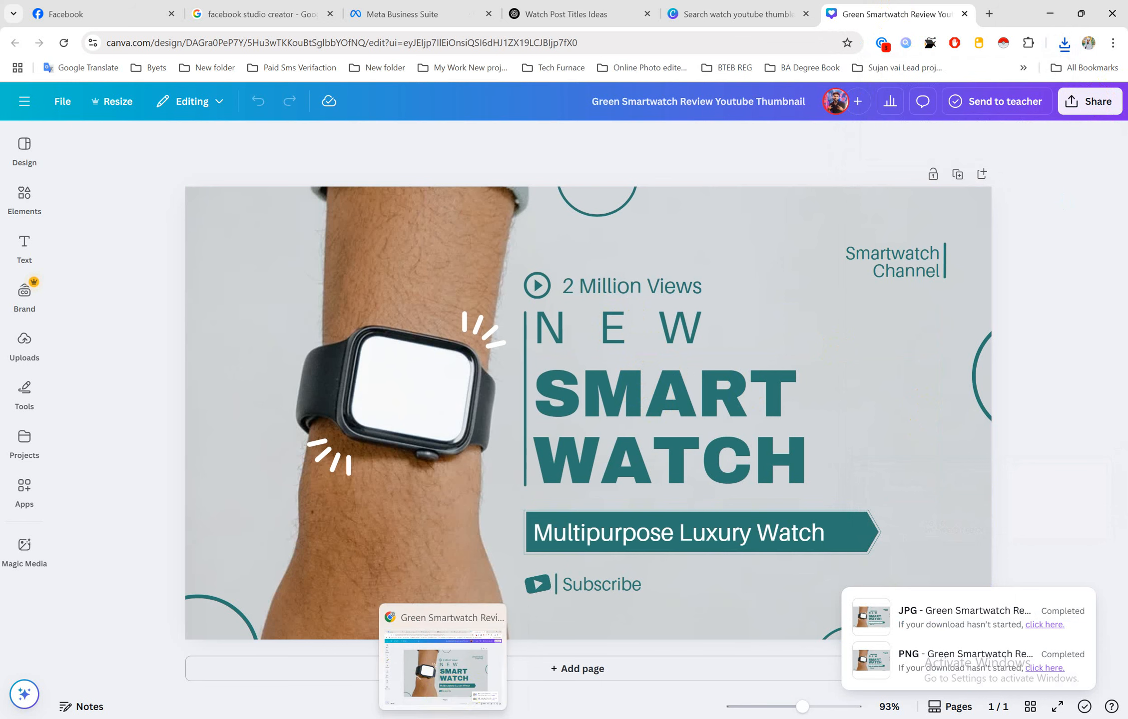
left_click(431, 6)
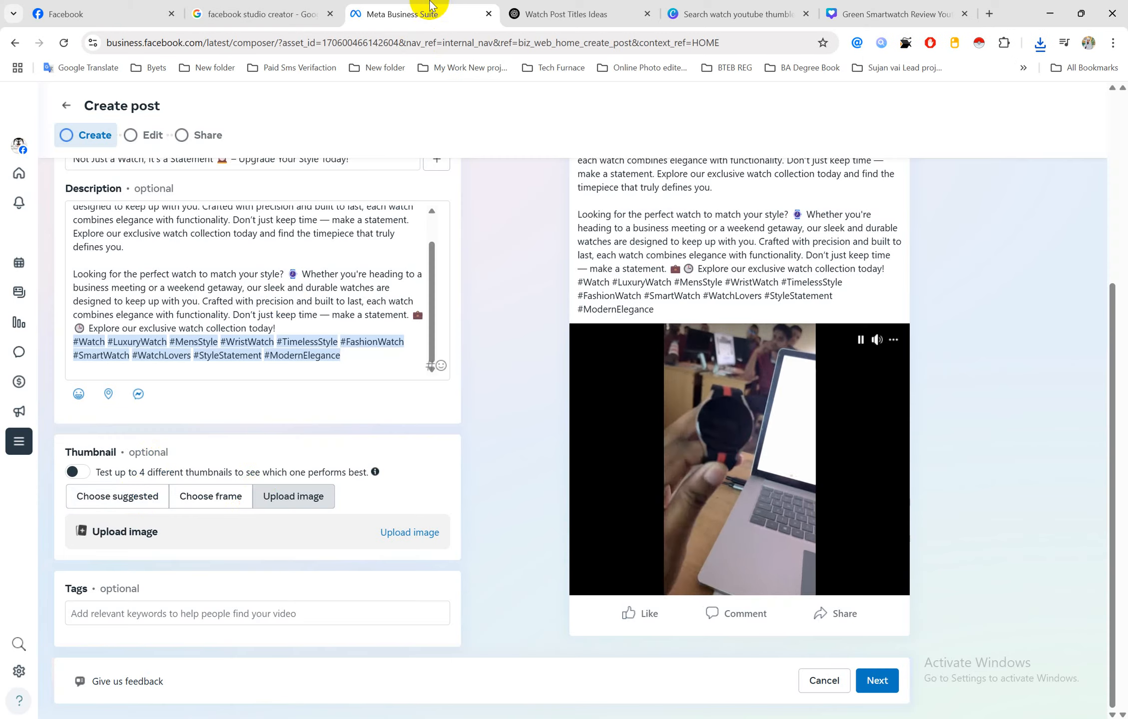
left_click(407, 534)
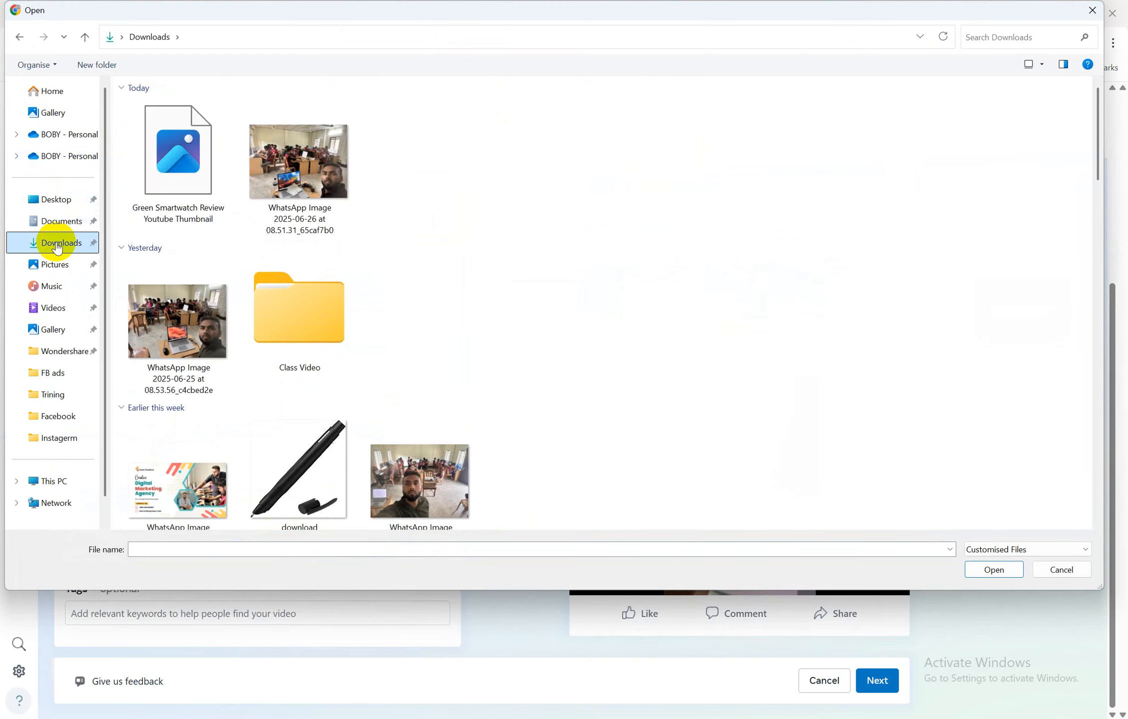
Set the downloaded Green Smartwatch image from Downloads as the post's thumbnail, then show the Word sheet
left_click(184, 181)
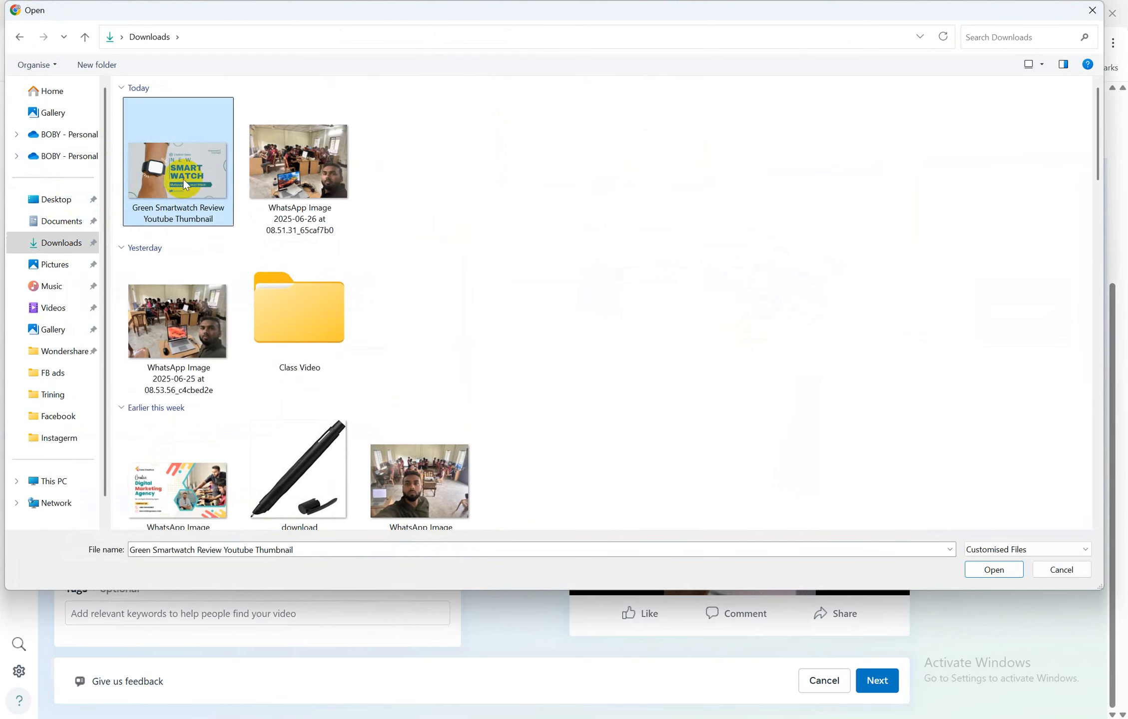
left_click(993, 570)
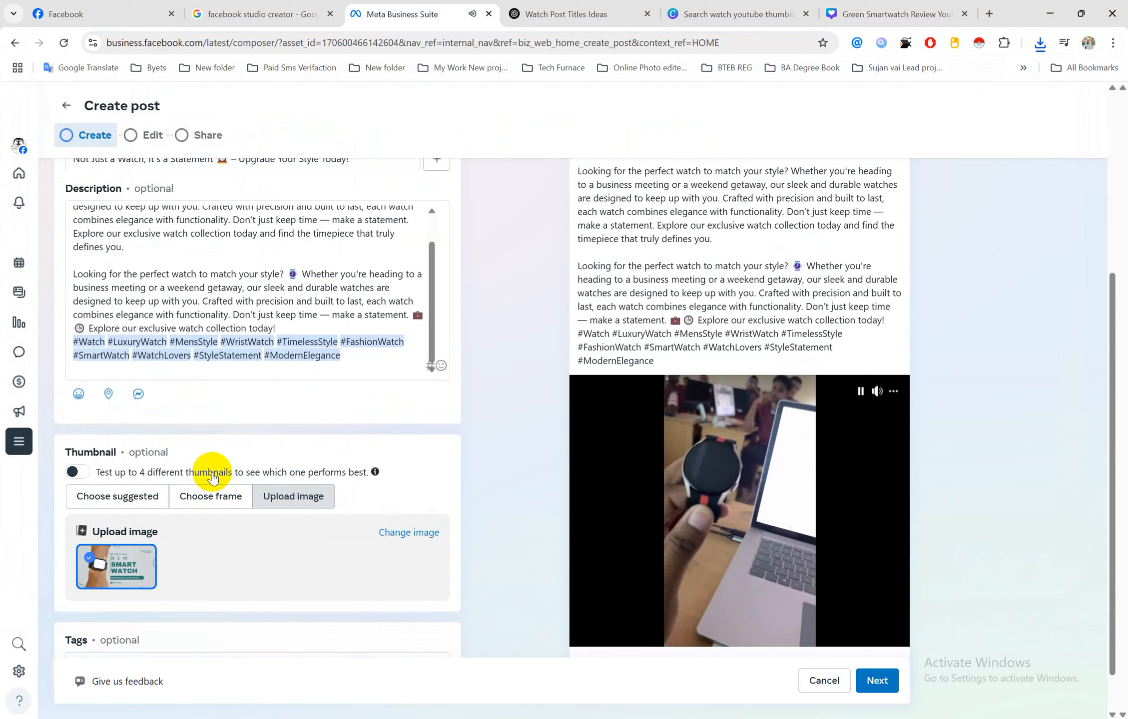
scroll(175, 510, "down", 1)
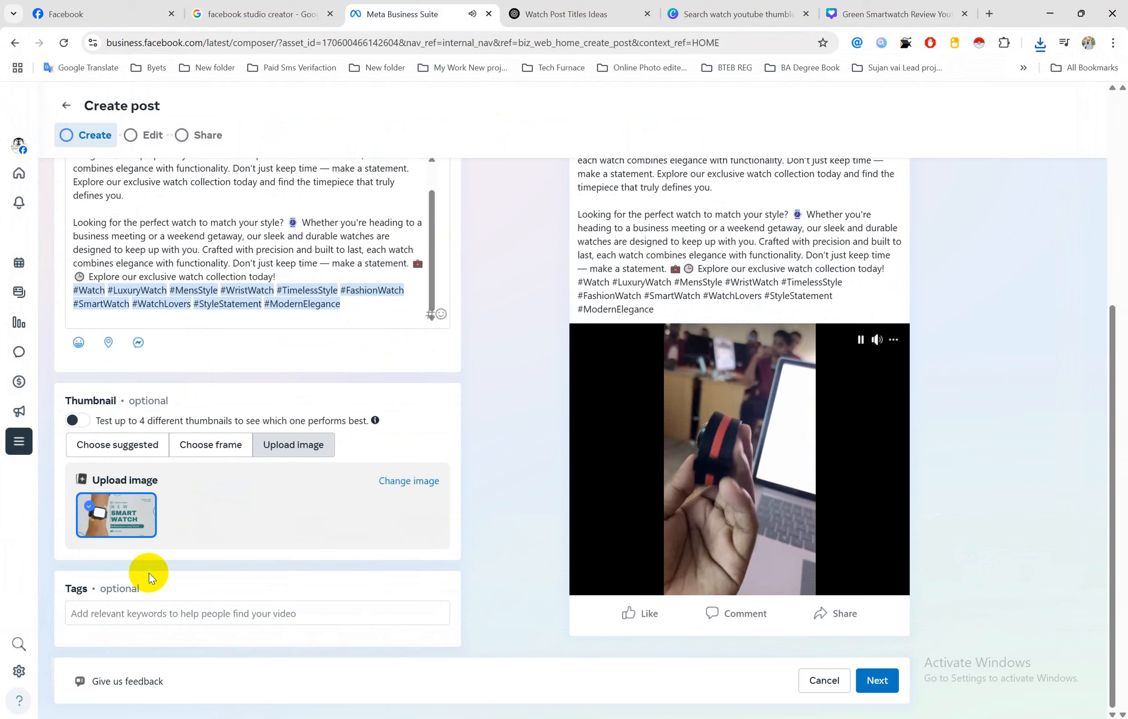
left_click(131, 614)
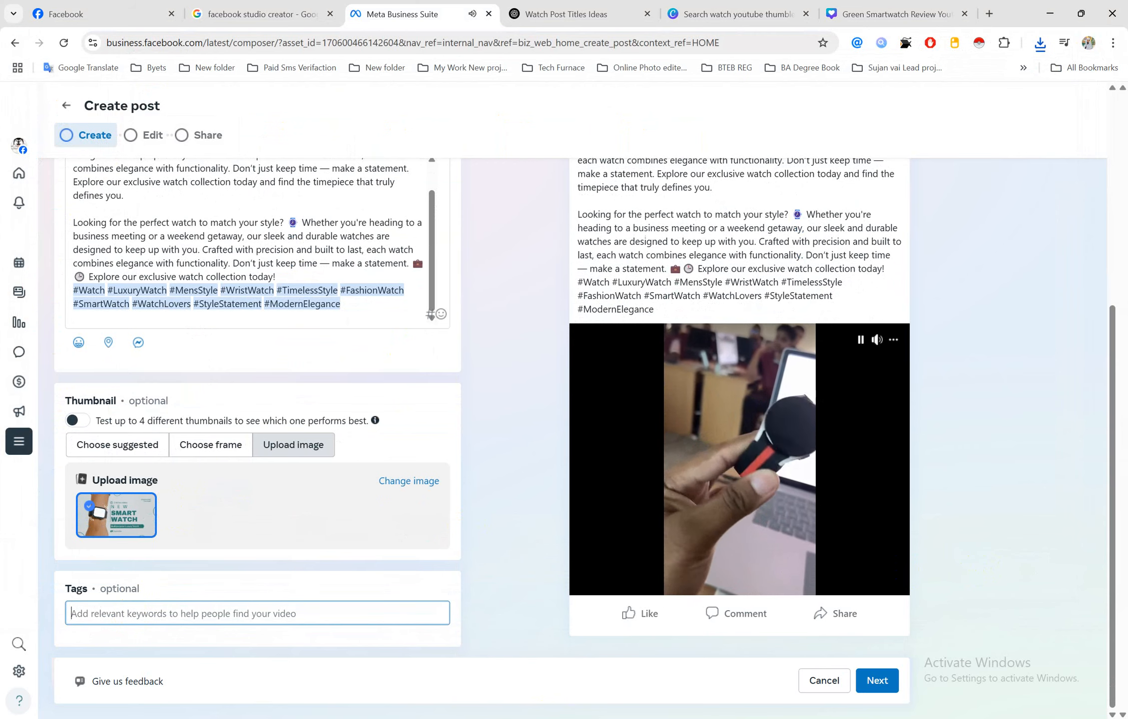
mouse_move(502, 718)
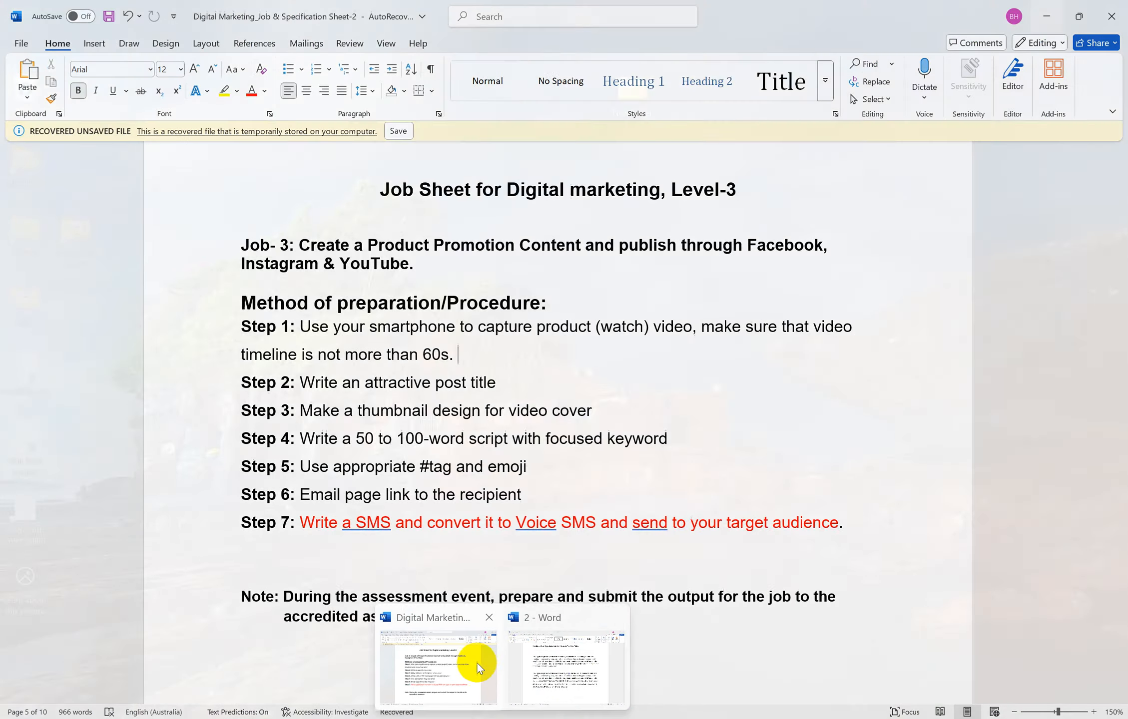
left_click(451, 668)
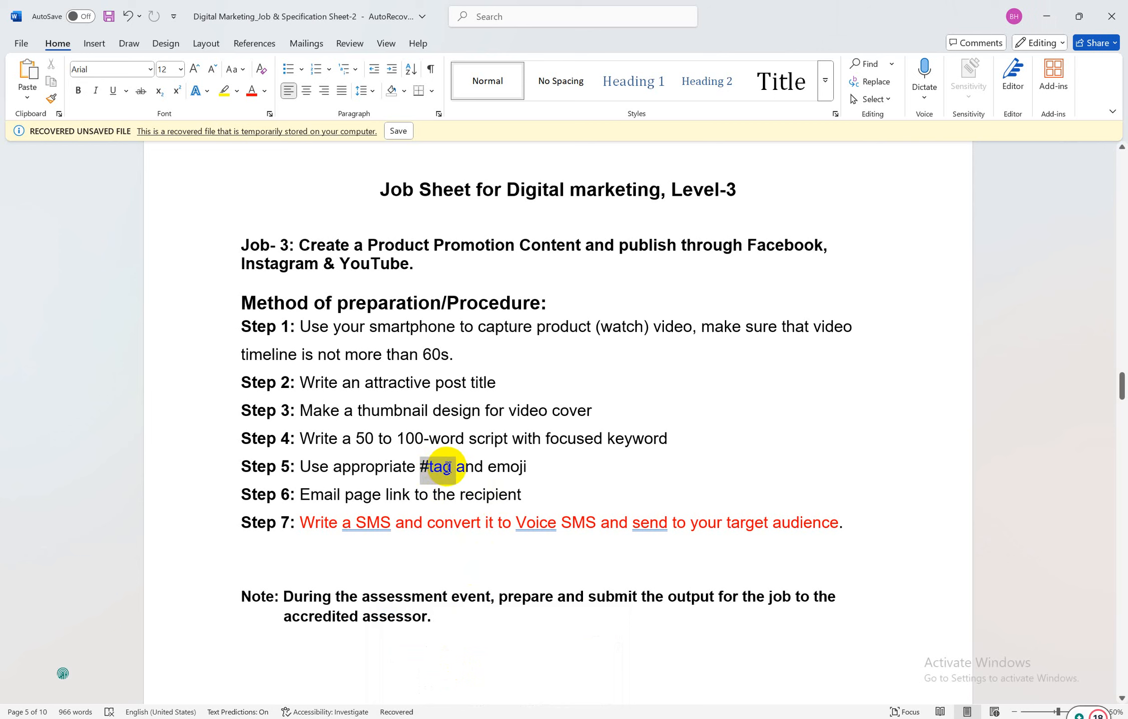
Read the job sheet's Step 5 on hashtags and emoji, then return to the post composer
left_click(465, 466)
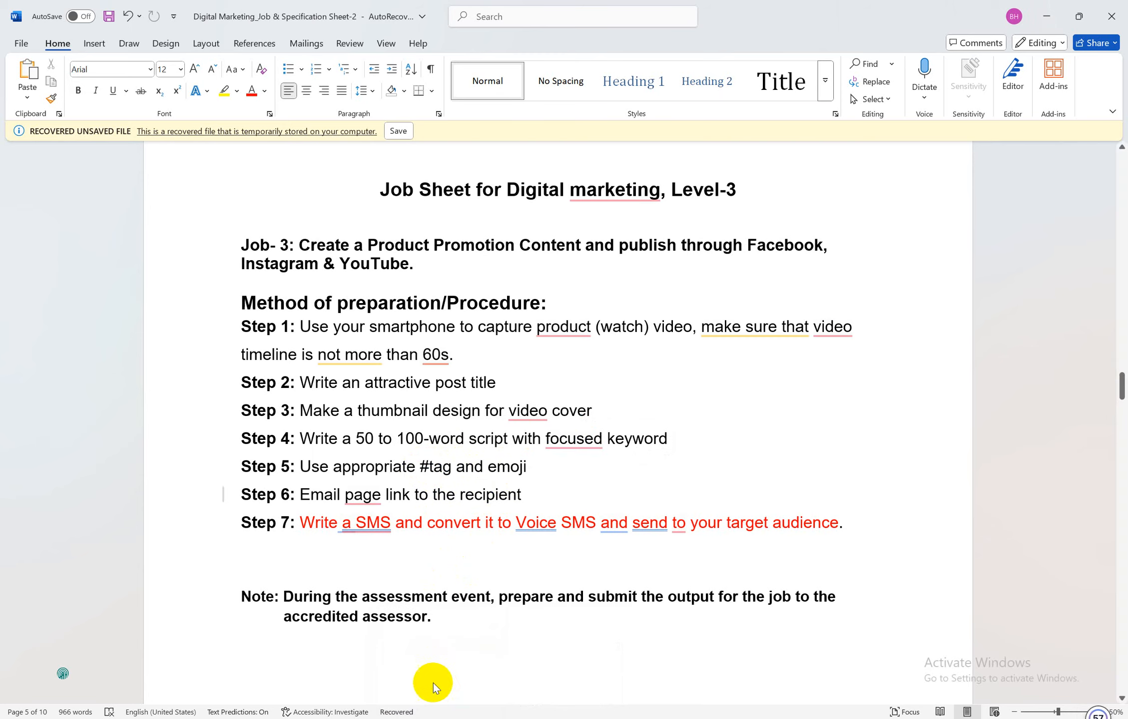
mouse_move(502, 718)
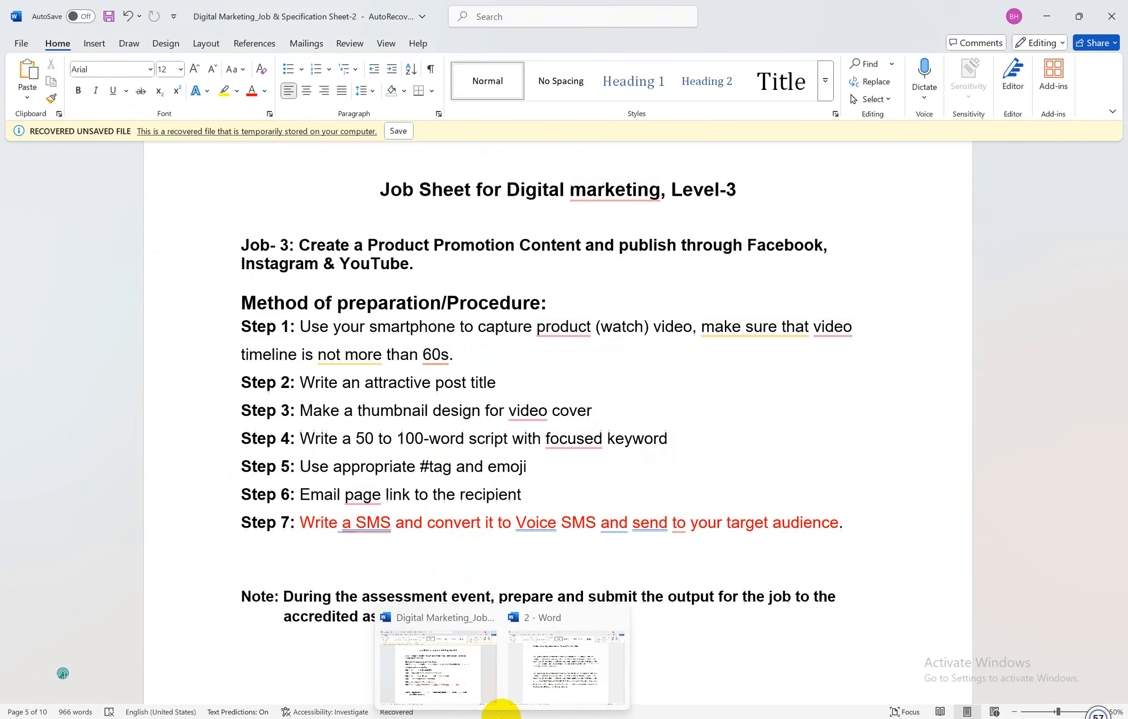
left_click(444, 718)
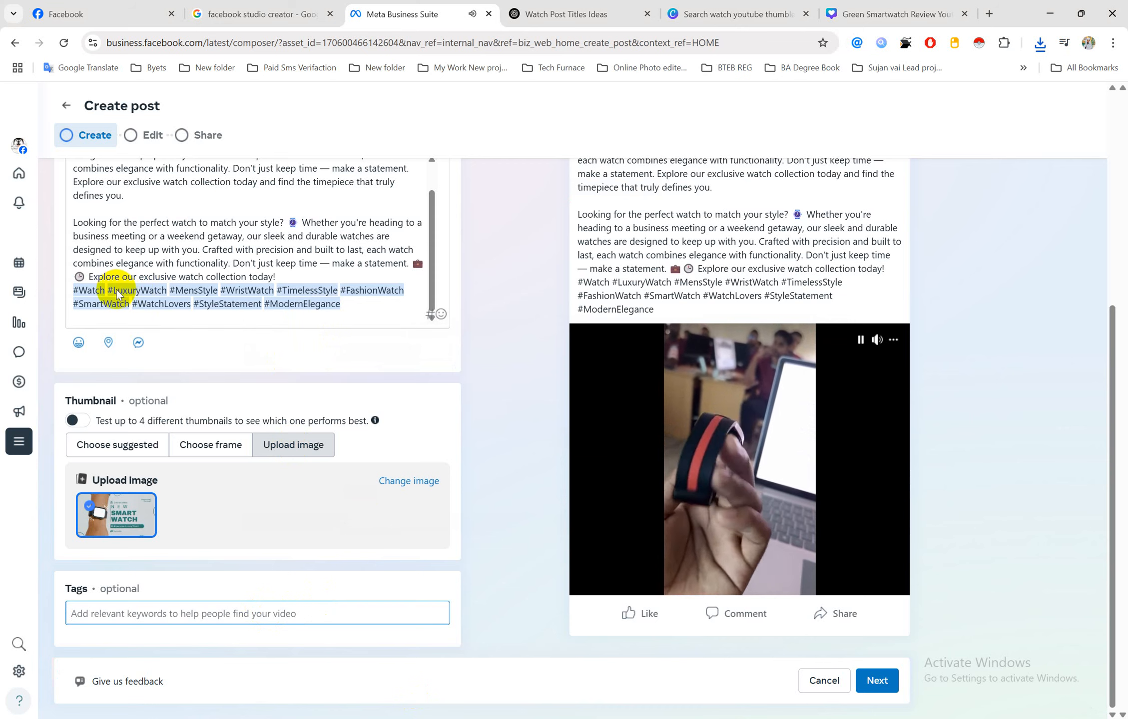
Add ModernElegance and FashionWatch as tags, copying FashionWatch from the caption's hashtags
left_click(325, 306)
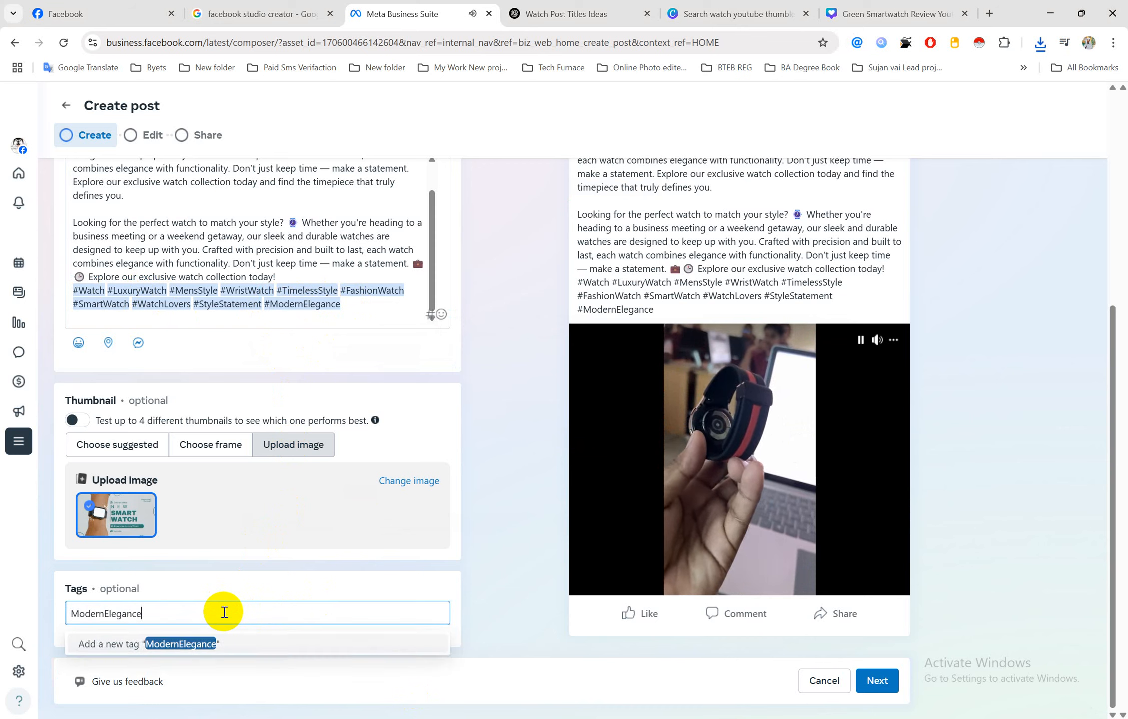
left_click(193, 639)
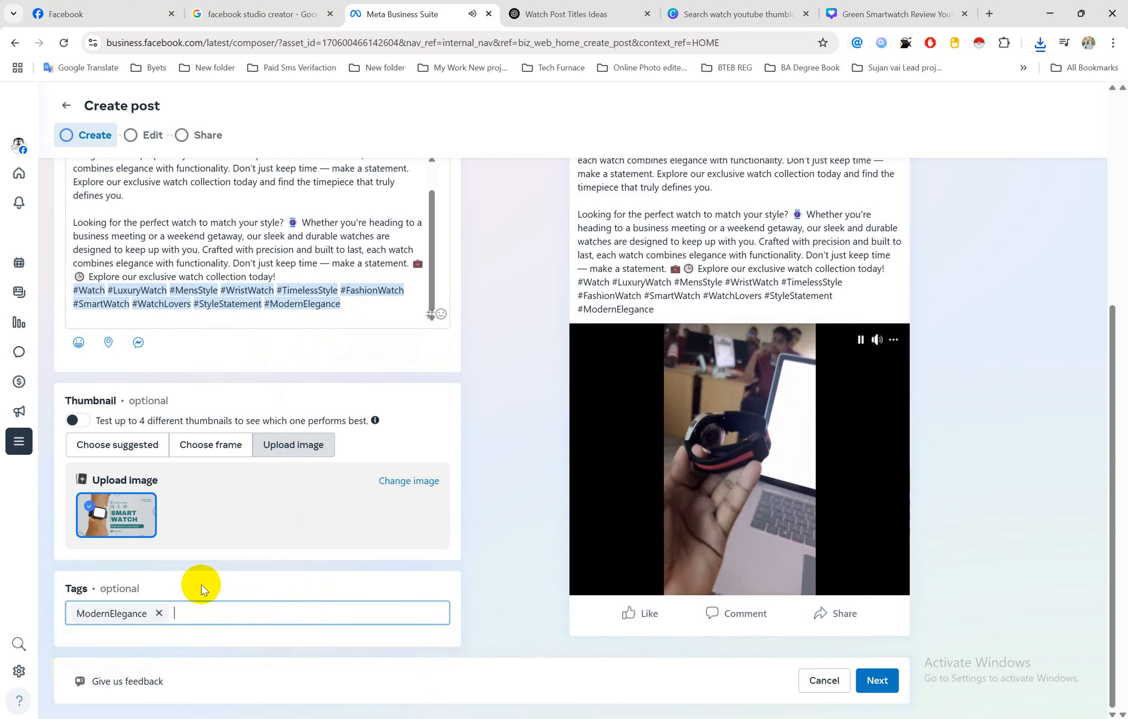
left_click_drag(409, 293, 346, 295)
key("ctrl+c")
left_click(222, 613)
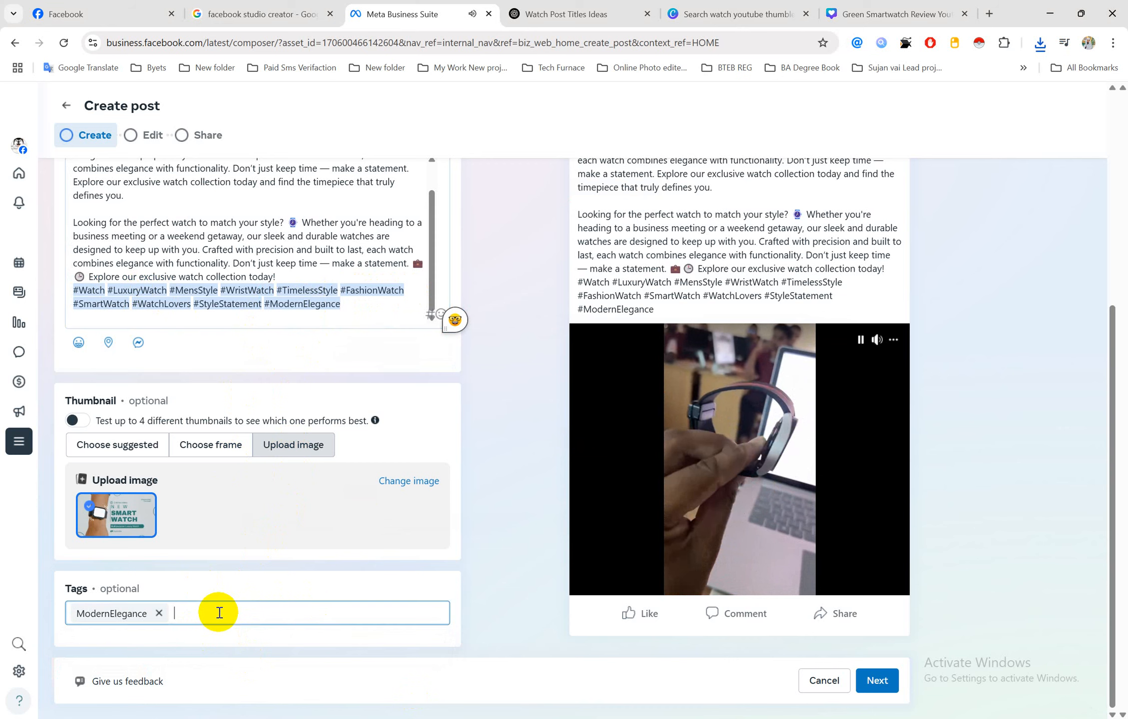
key("ctrl+v")
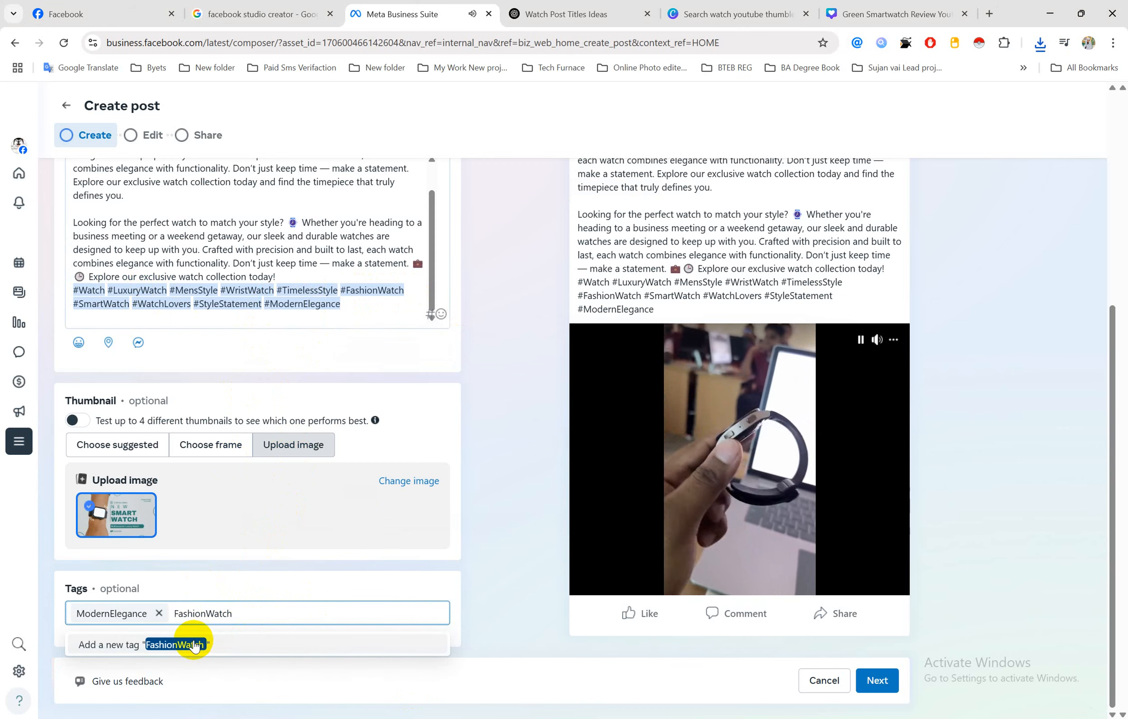
left_click(194, 644)
Add Smartwatch as a third tag and continue past the details step
type("S")
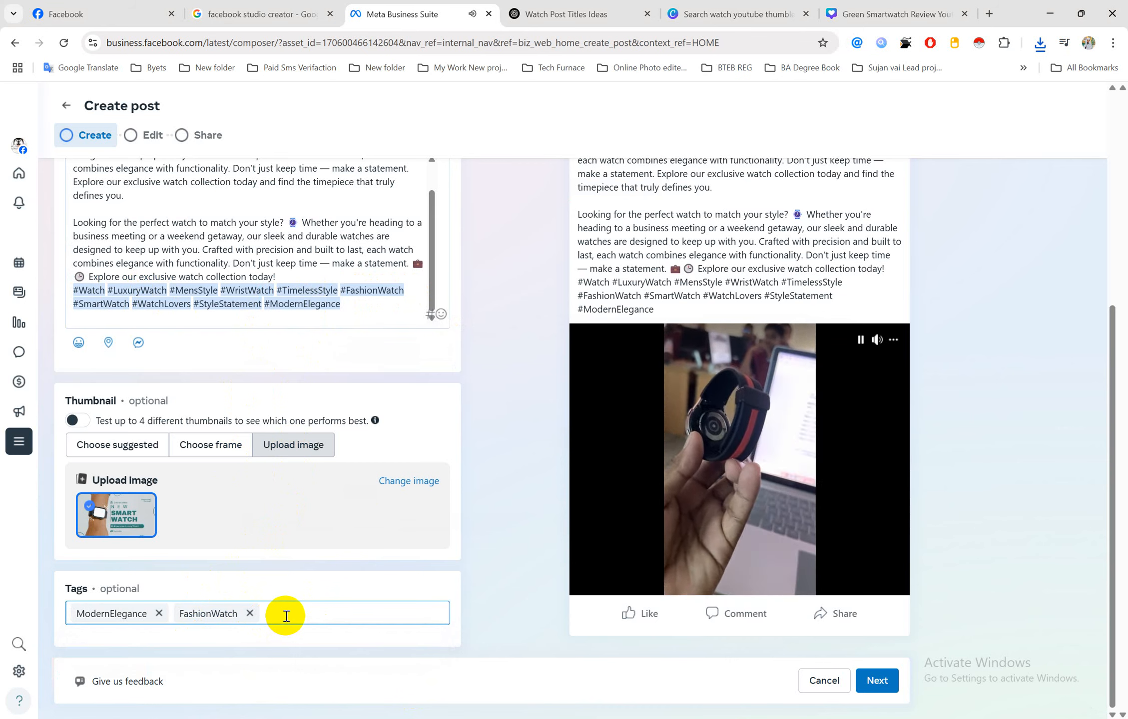
type("martw")
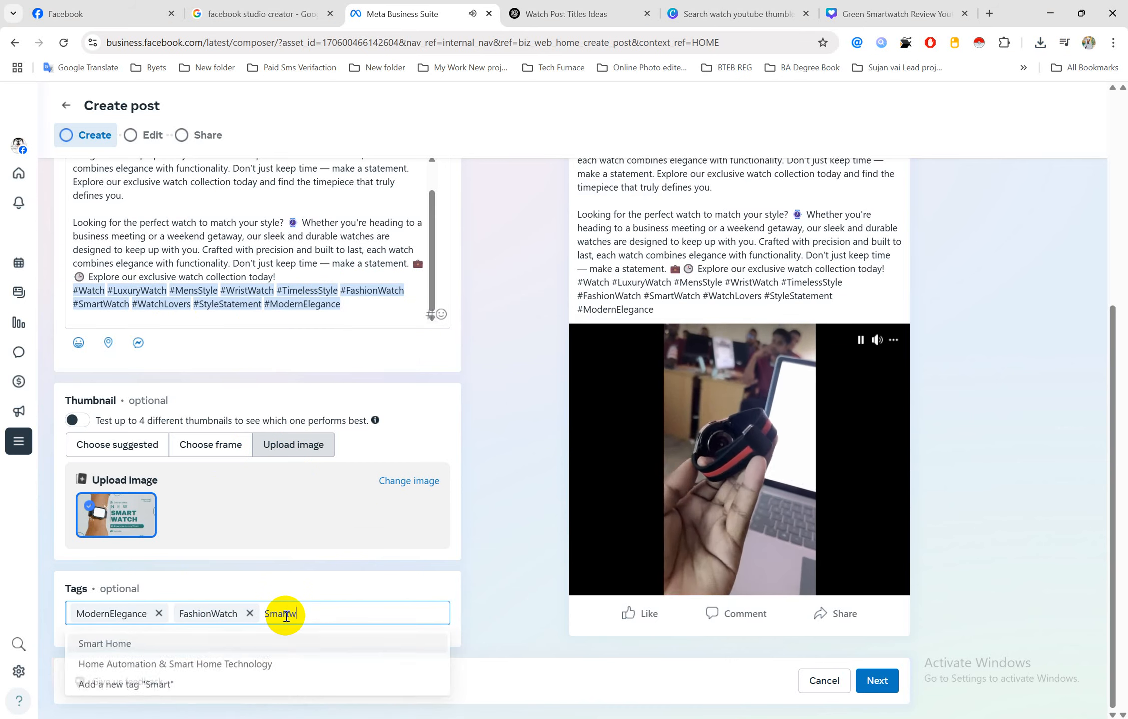
type("atch")
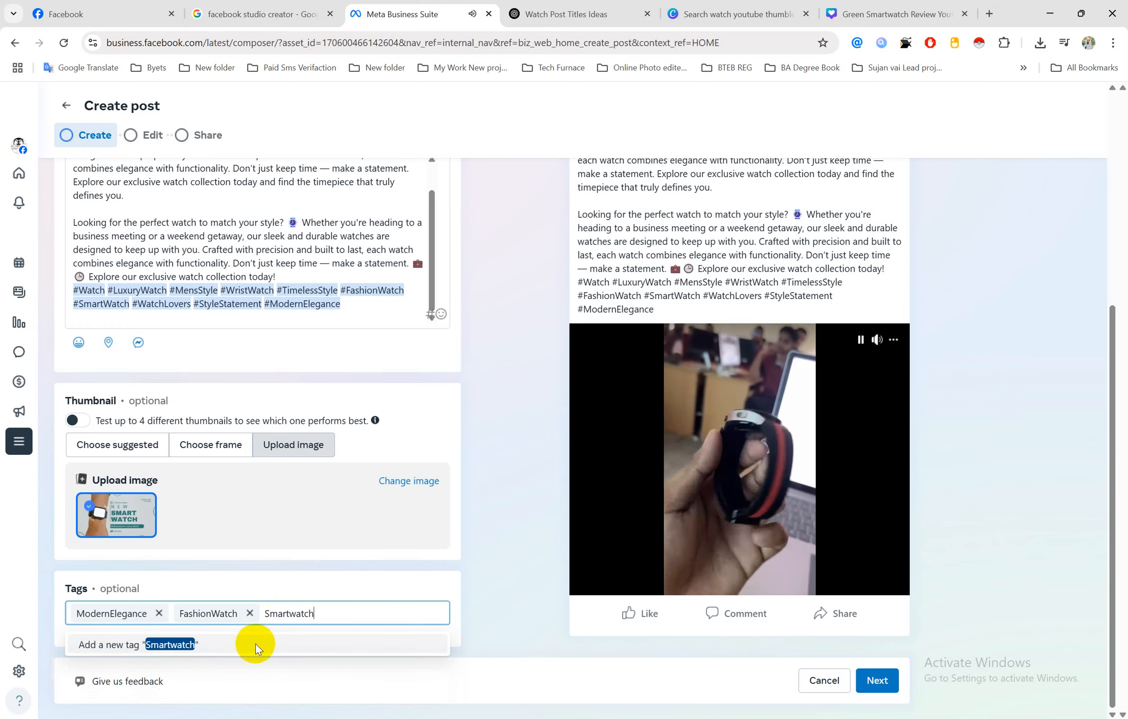
left_click(183, 655)
scroll(357, 492, "down", 1)
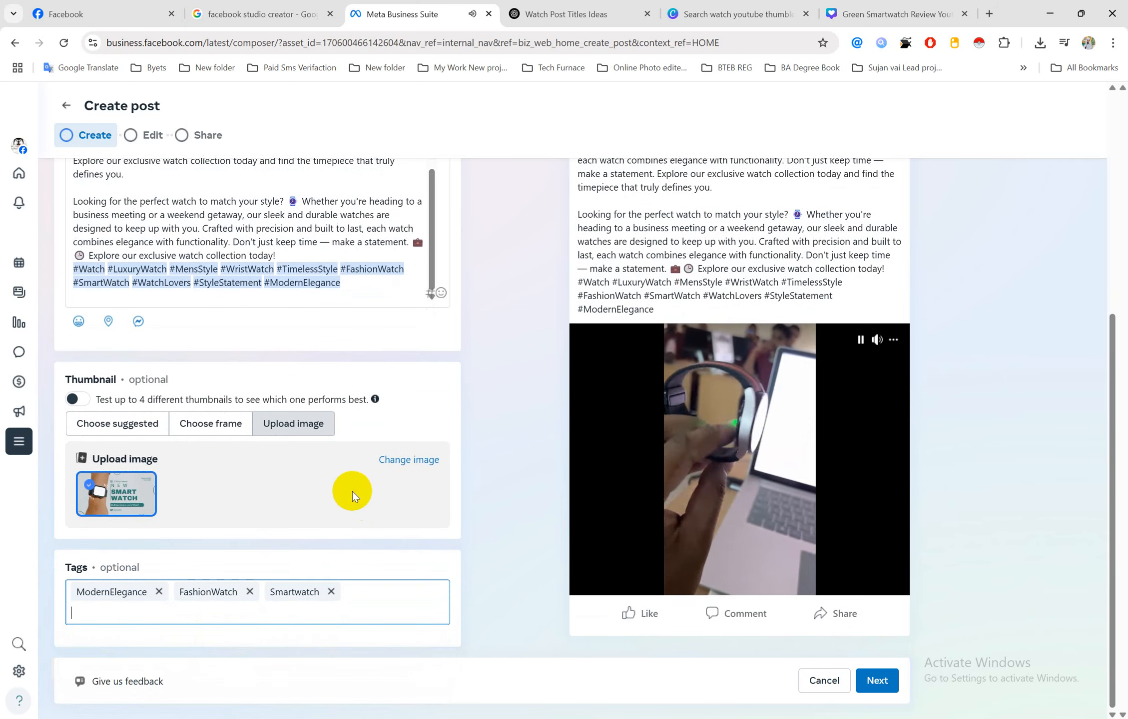
scroll(349, 492, "up", 3)
scroll(348, 491, "down", 3)
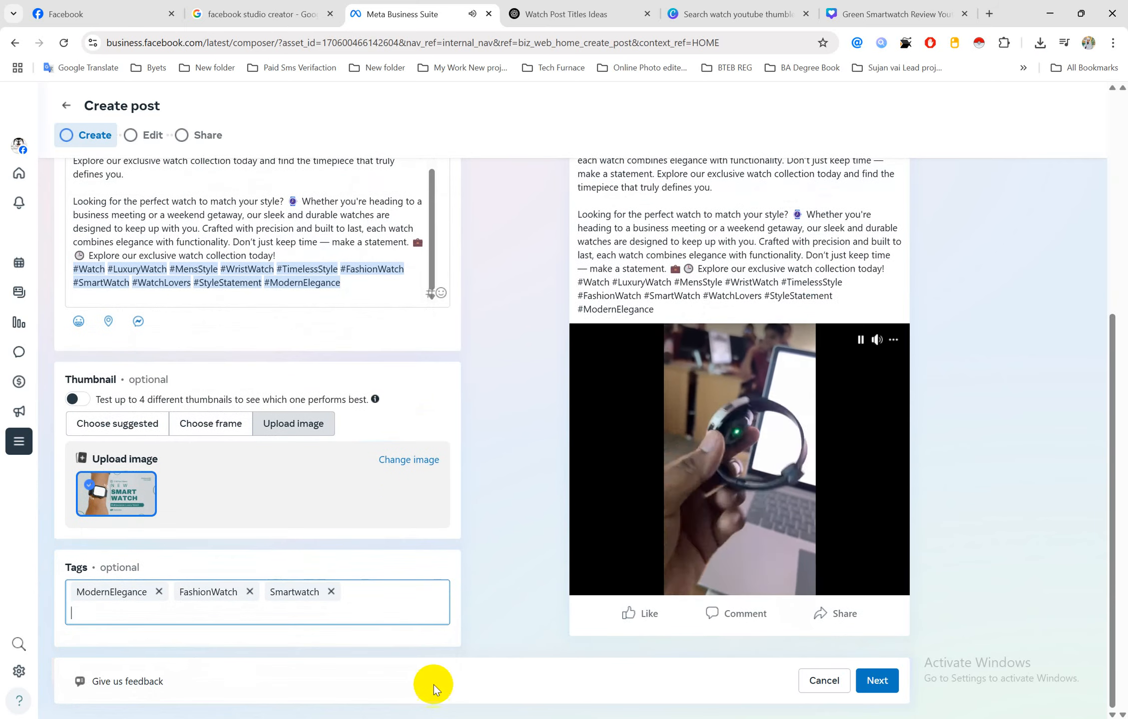
left_click(877, 680)
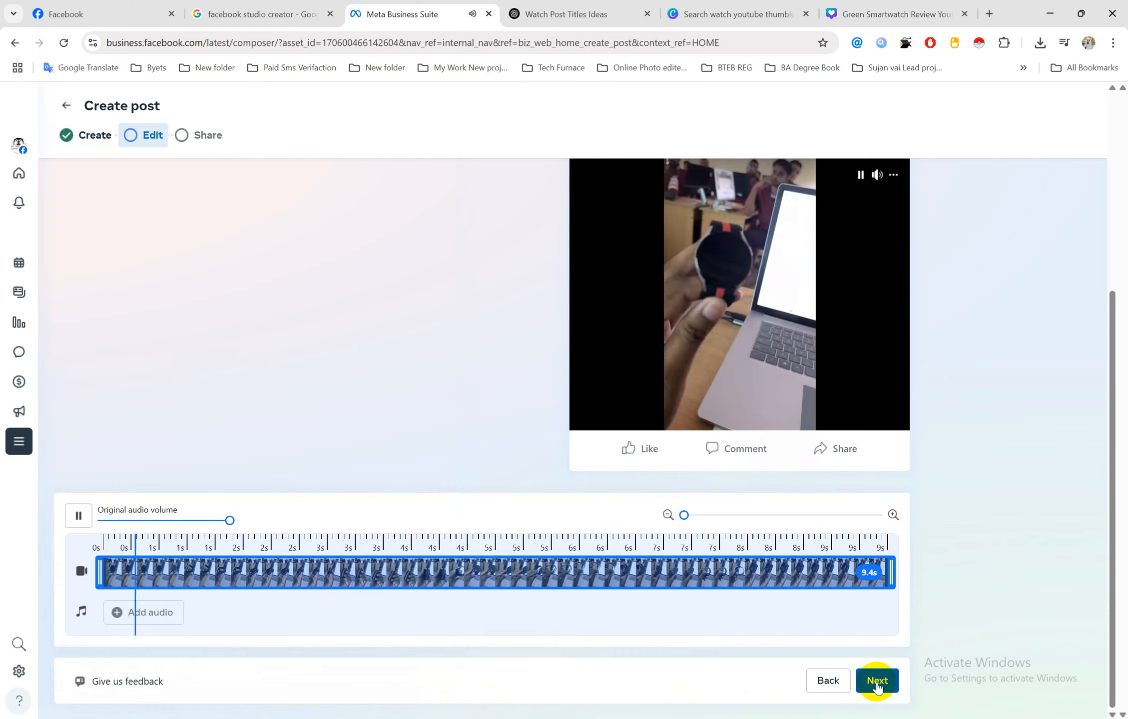
Clear the processing error, deselect the description hashtags, and advance to the Edit step's 9.4 s timeline
left_click(877, 679)
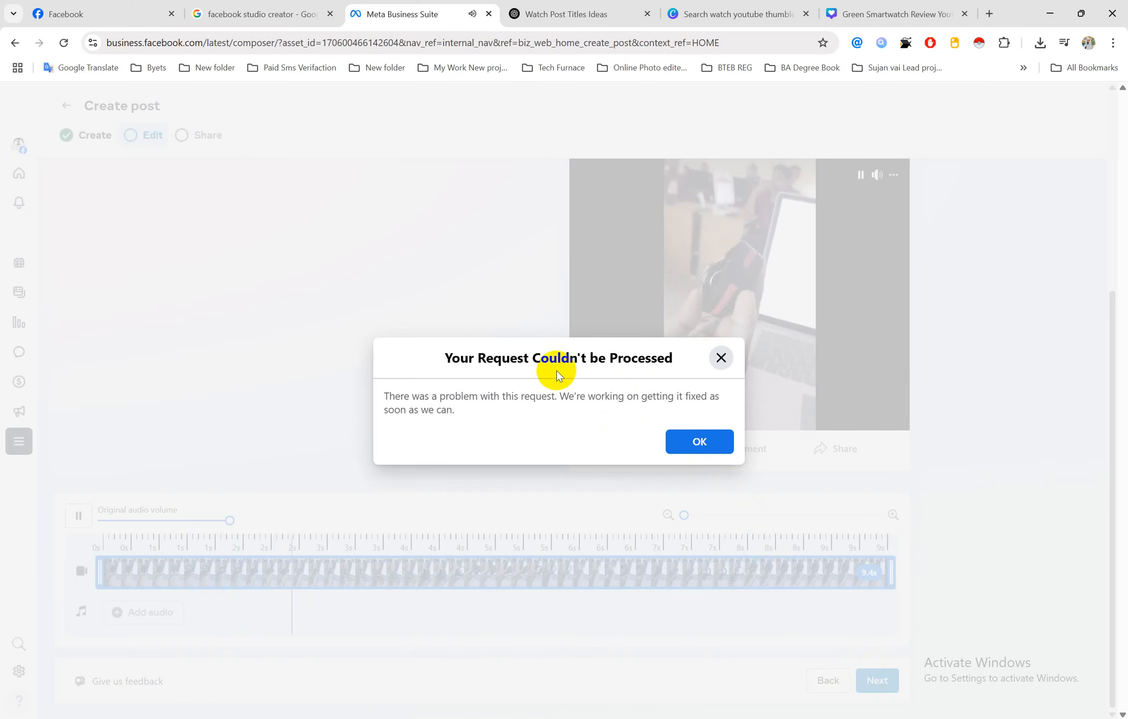
left_click(722, 360)
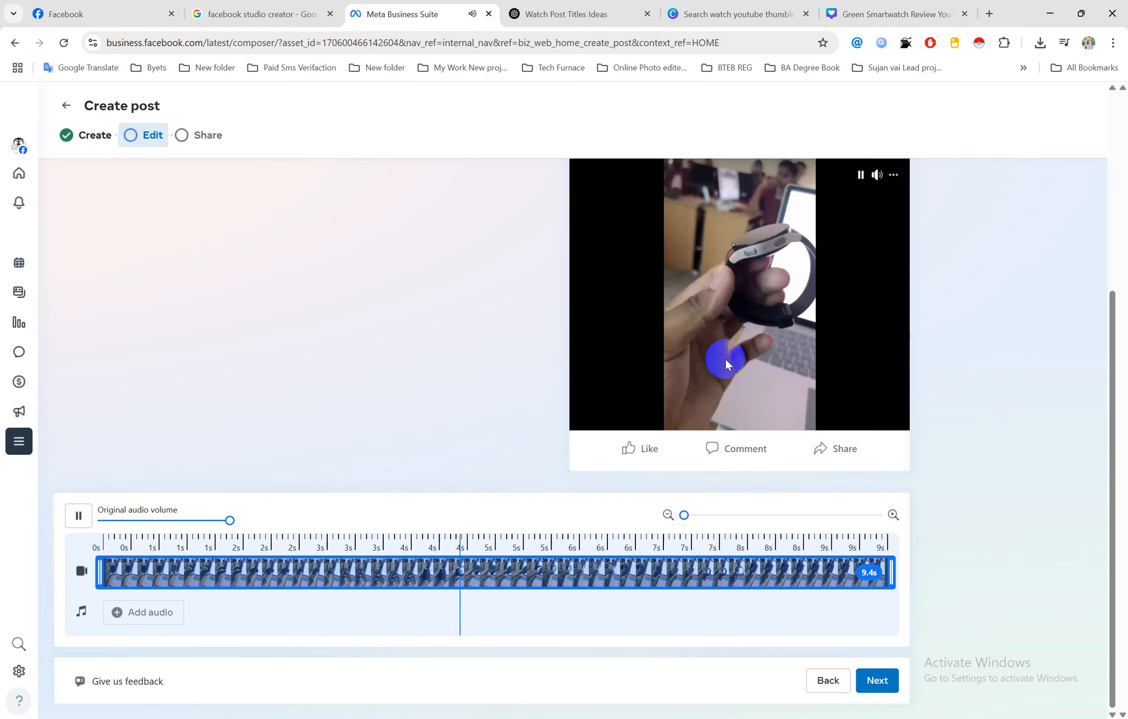
left_click(830, 682)
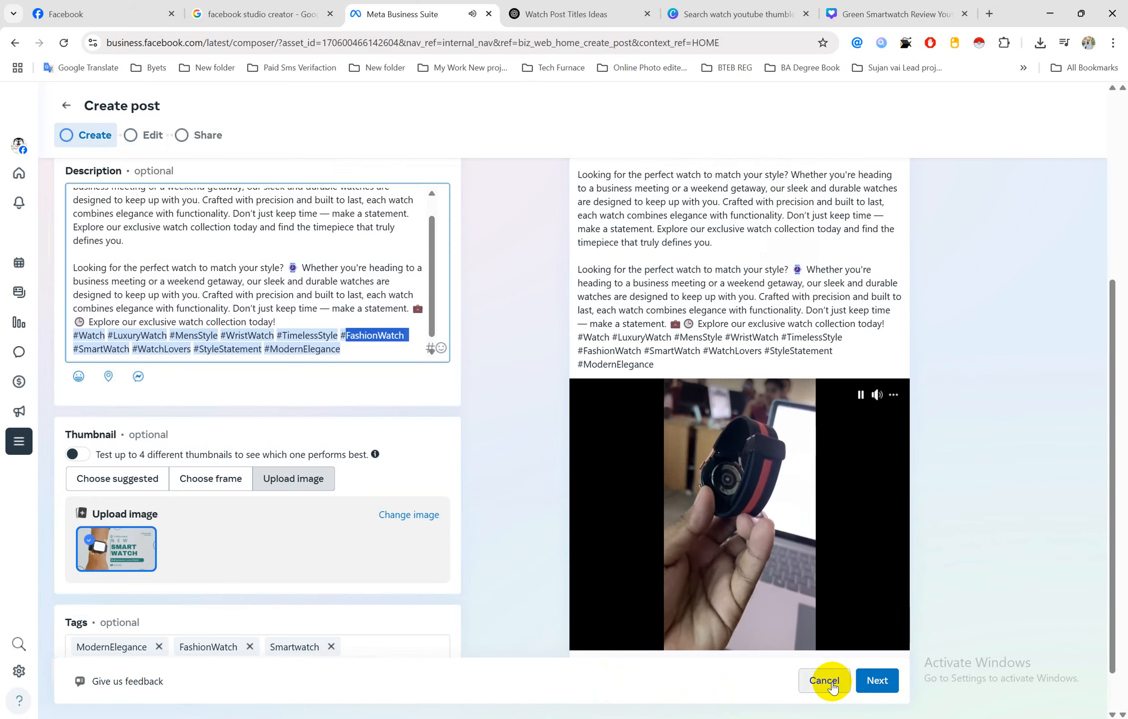
scroll(487, 532, "down", 1)
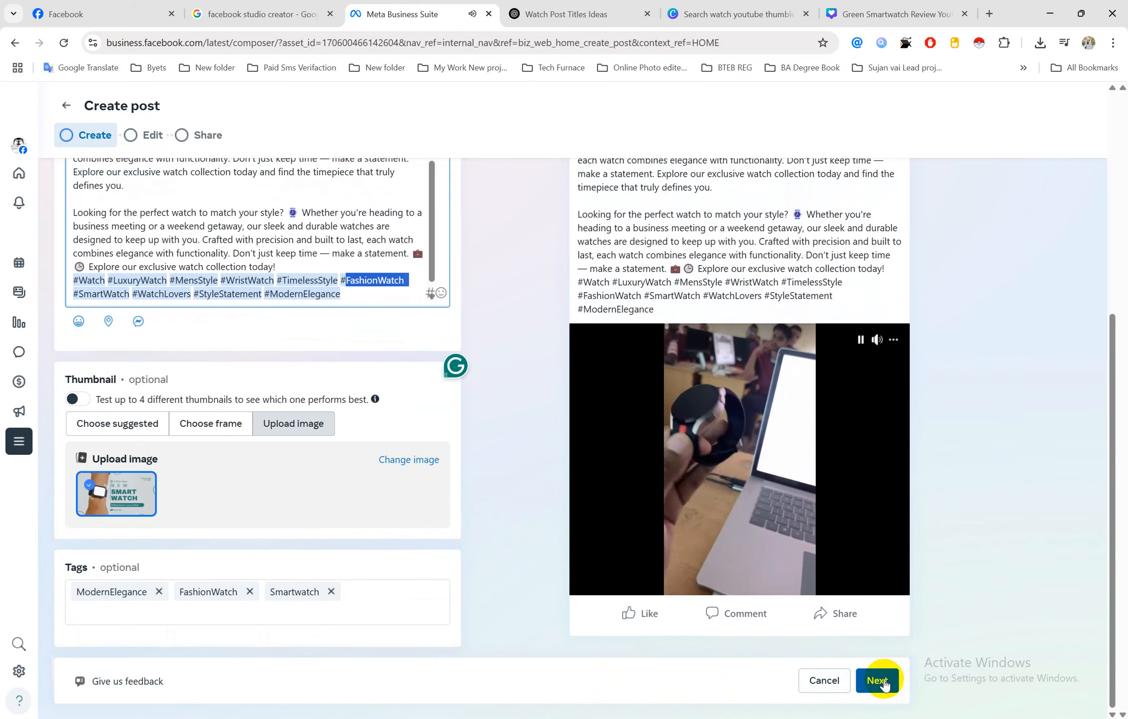
scroll(881, 679, "up", 4)
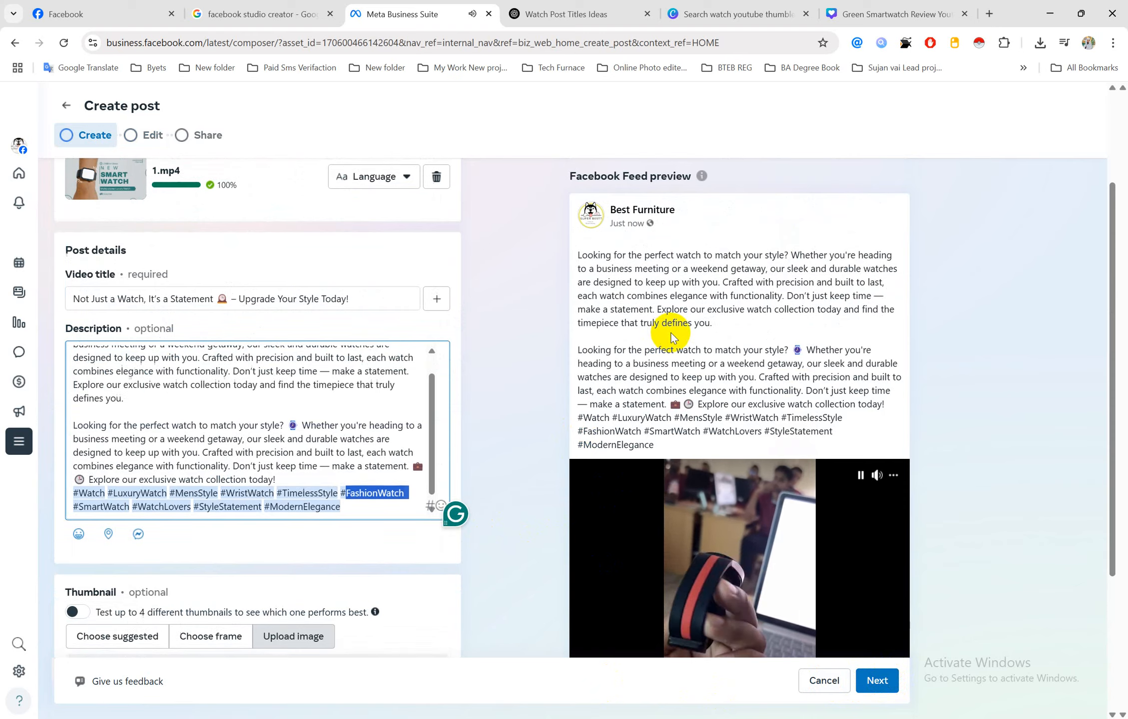
scroll(668, 327, "up", 1)
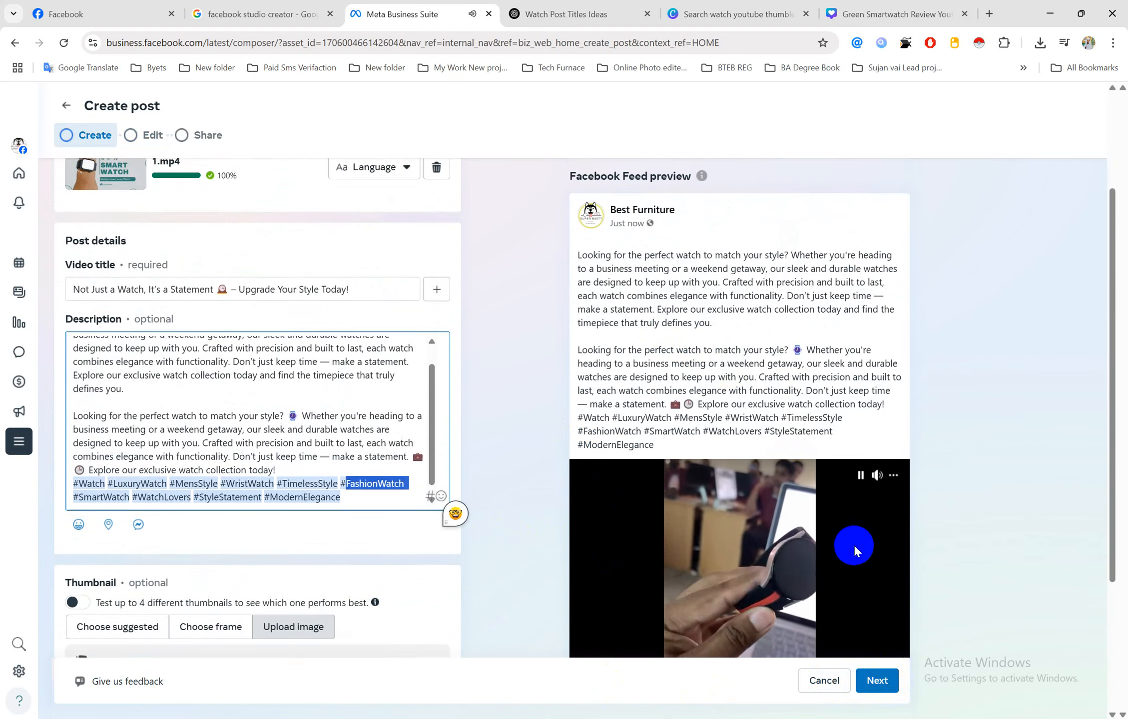
scroll(855, 545, "down", 4)
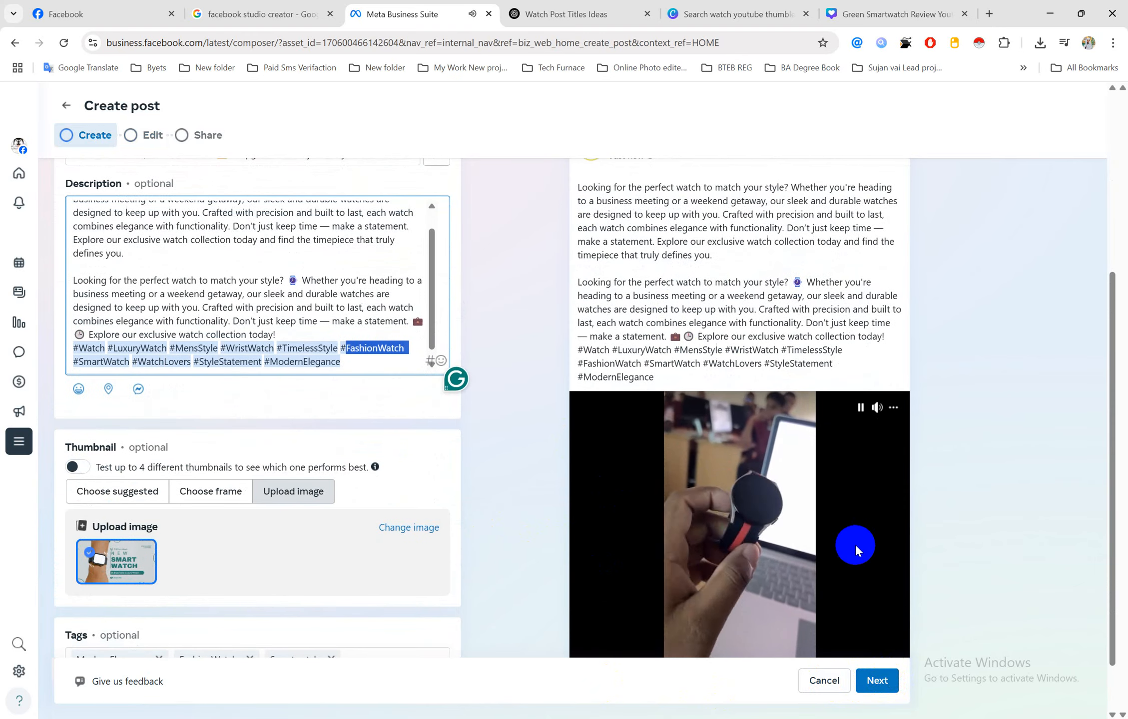
scroll(773, 460, "down", 1)
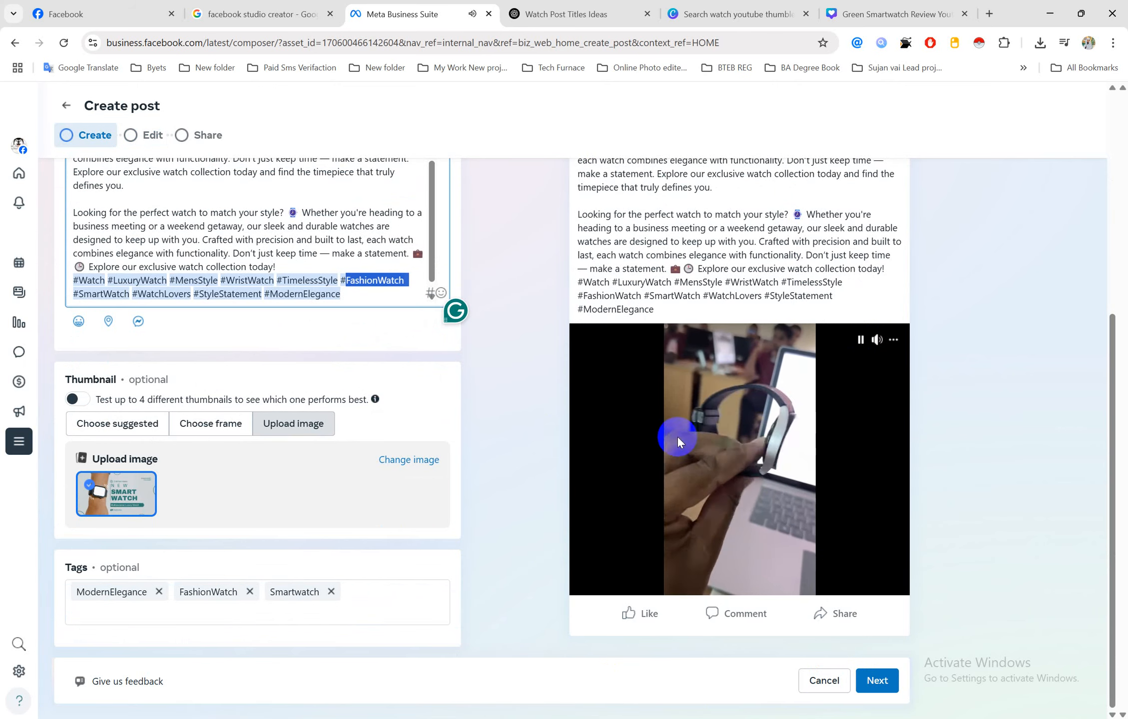
left_click(510, 386)
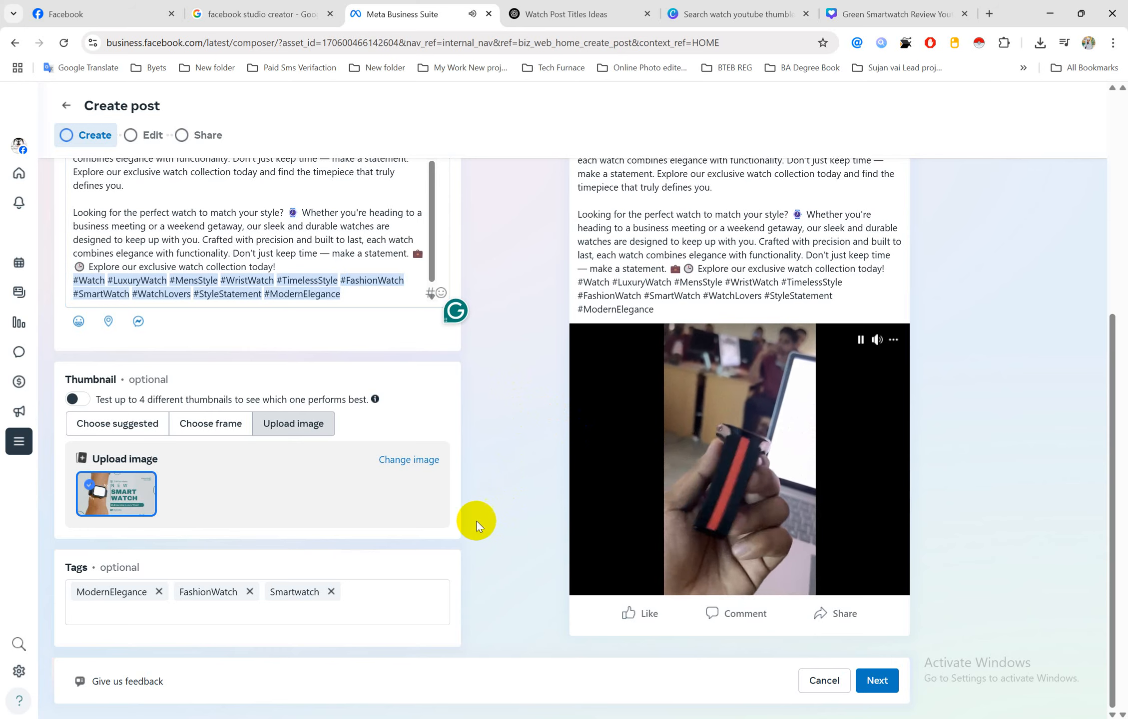
left_click(877, 682)
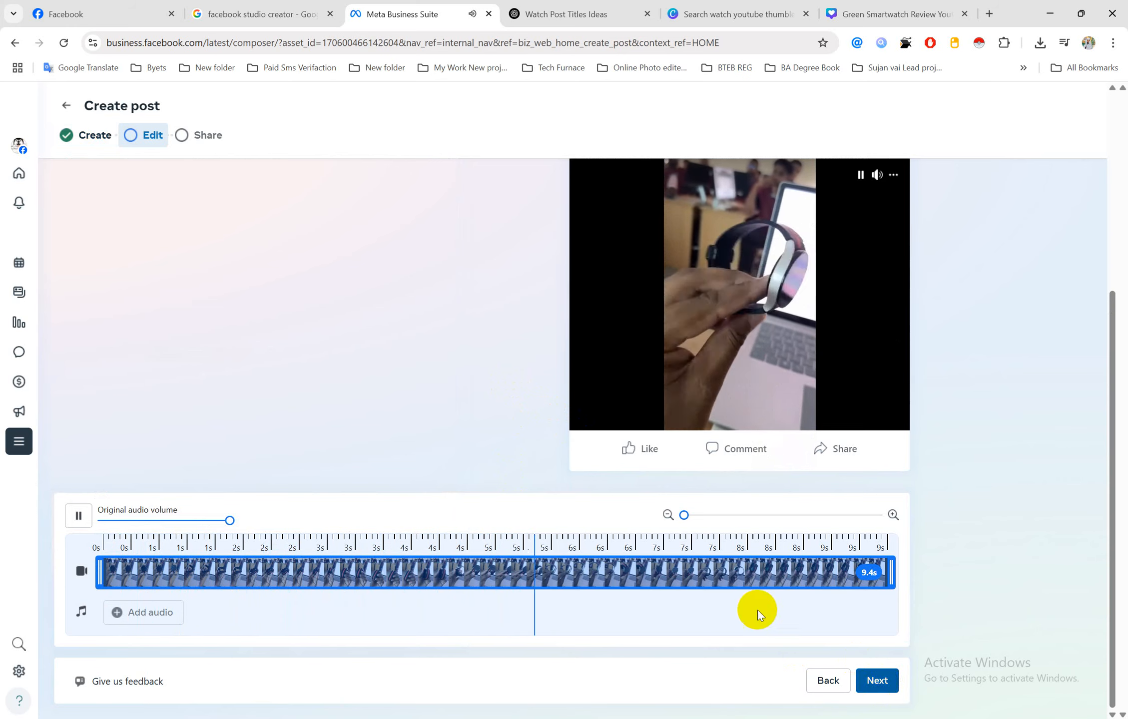
Share the post publicly so 'Not Just a Watch, It's a Statement' appears in Published posts
left_click(880, 685)
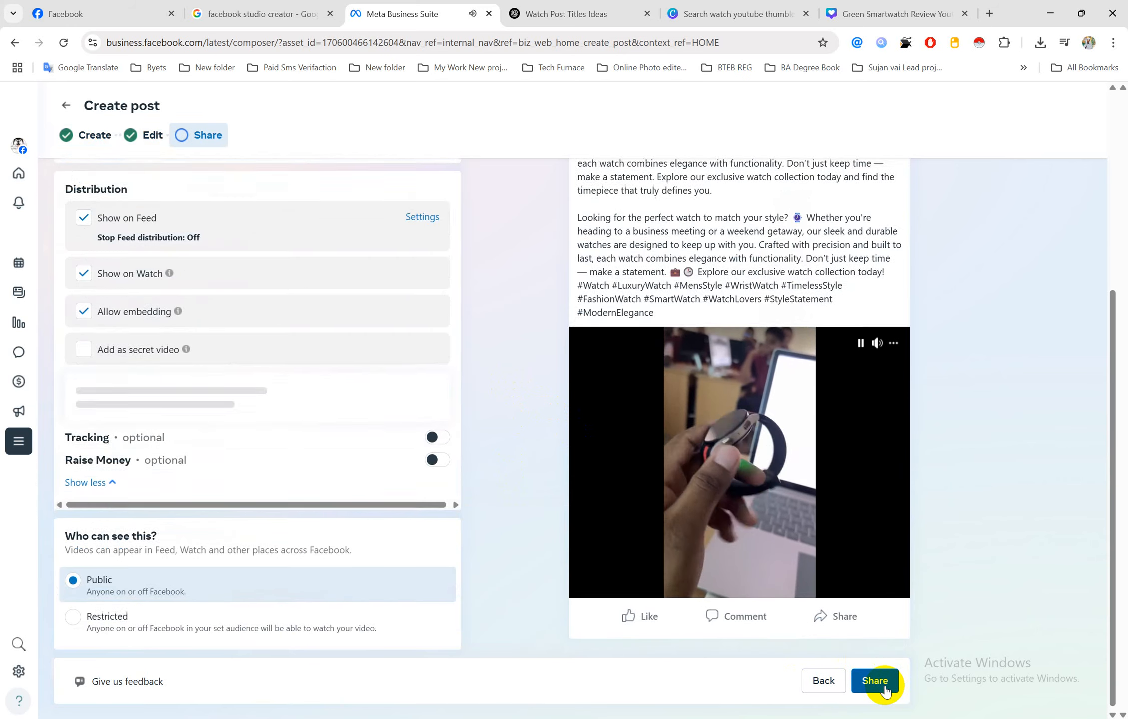
scroll(316, 450, "up", 5)
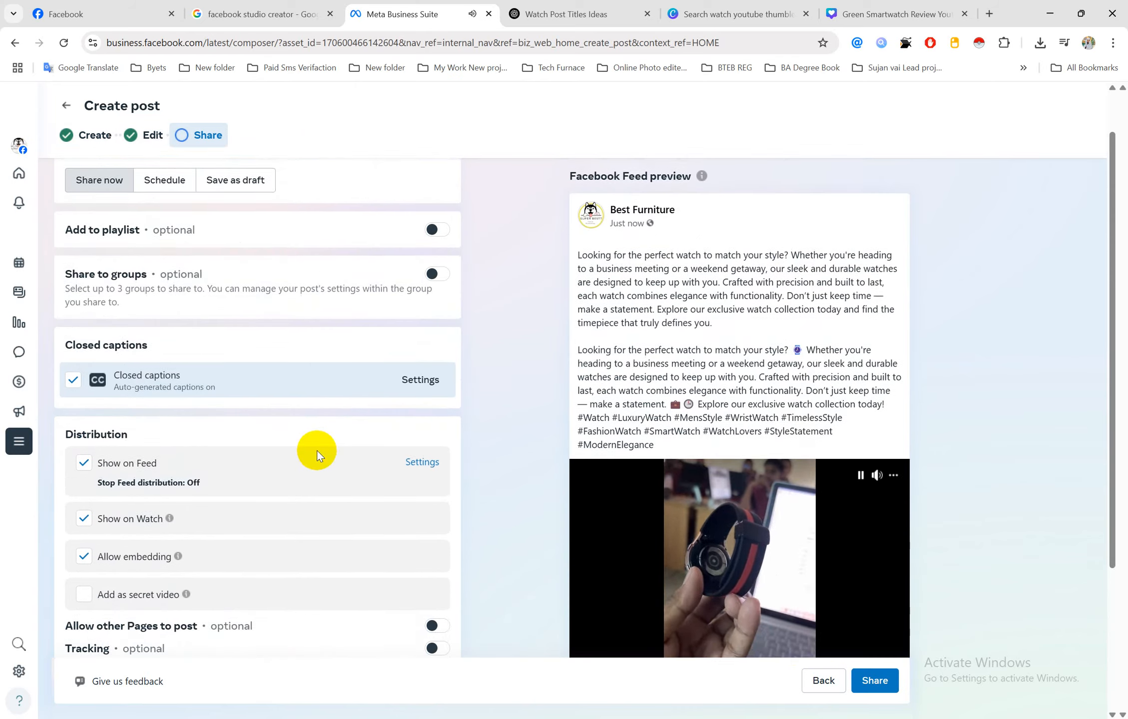
scroll(316, 451, "down", 5)
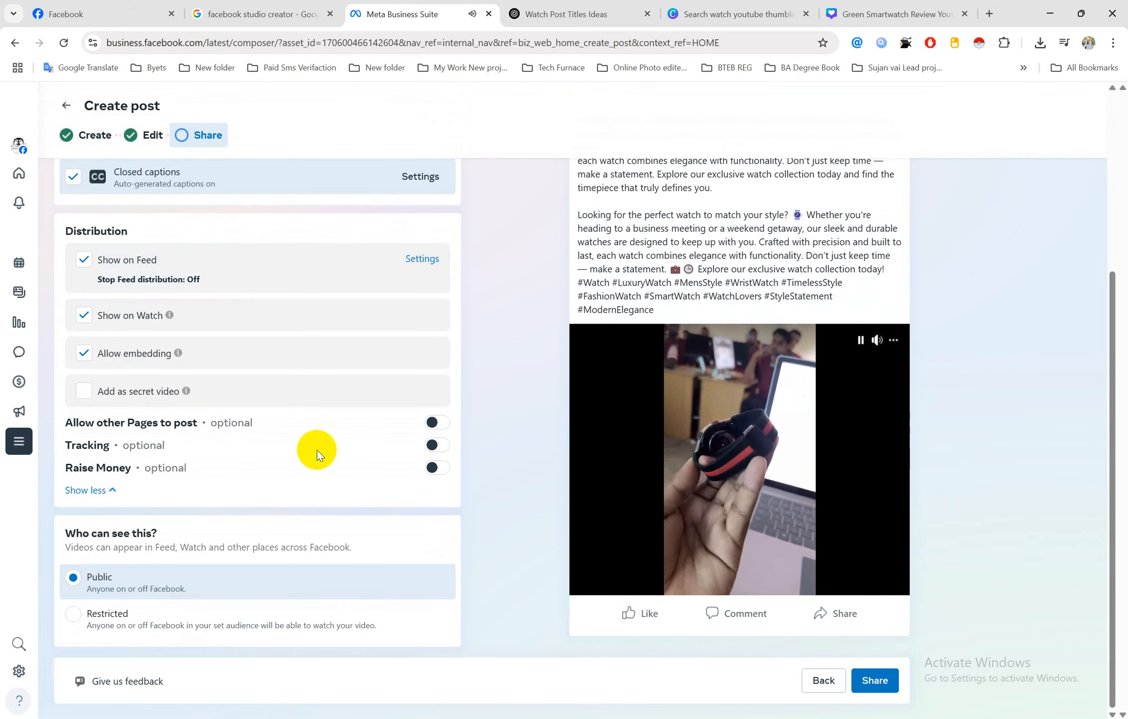
left_click(875, 681)
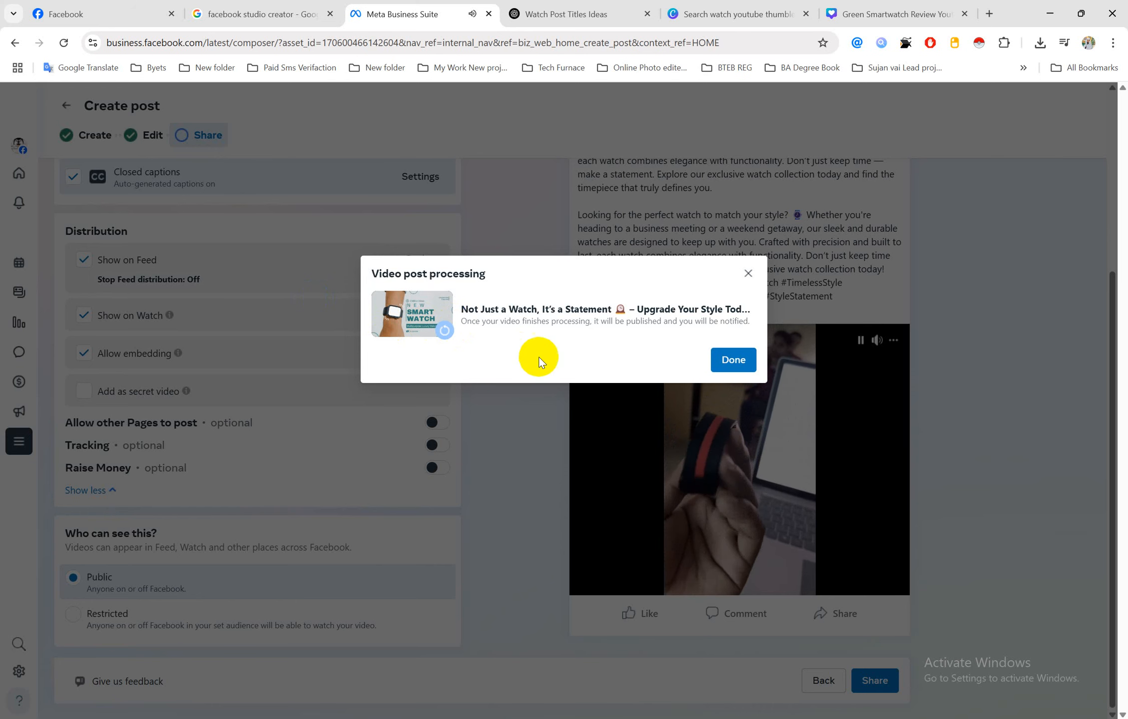
left_click(731, 358)
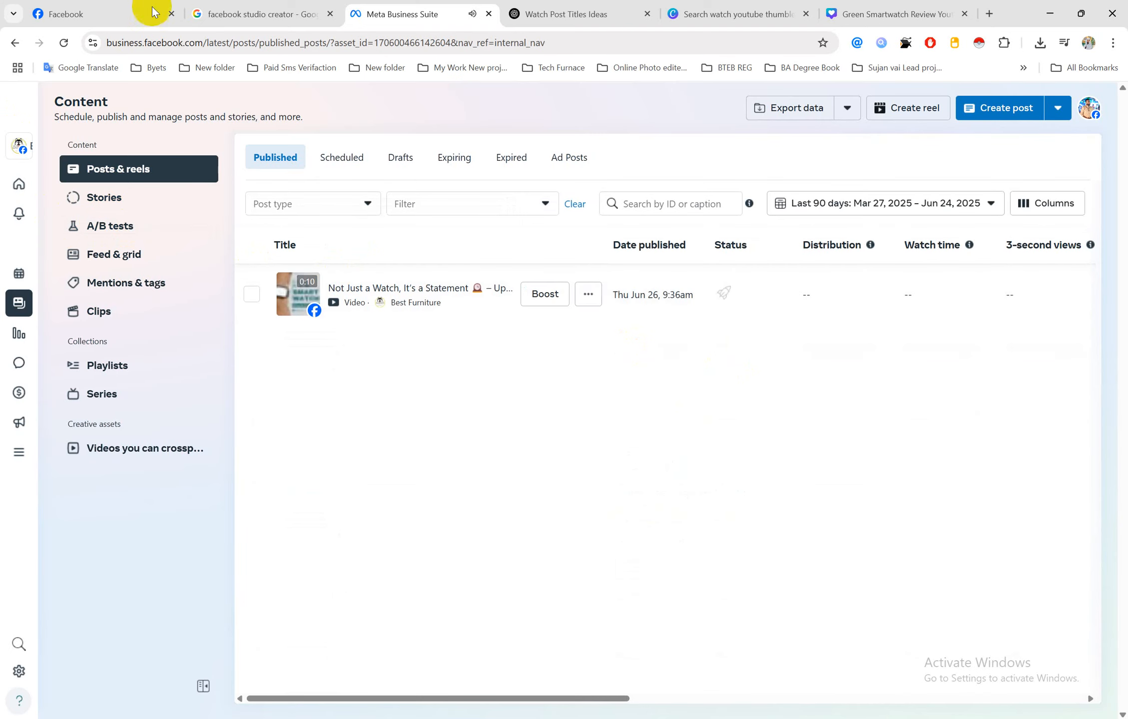
Reload the Best Furniture Facebook page tab, checking the published posts list in between
left_click(58, 10)
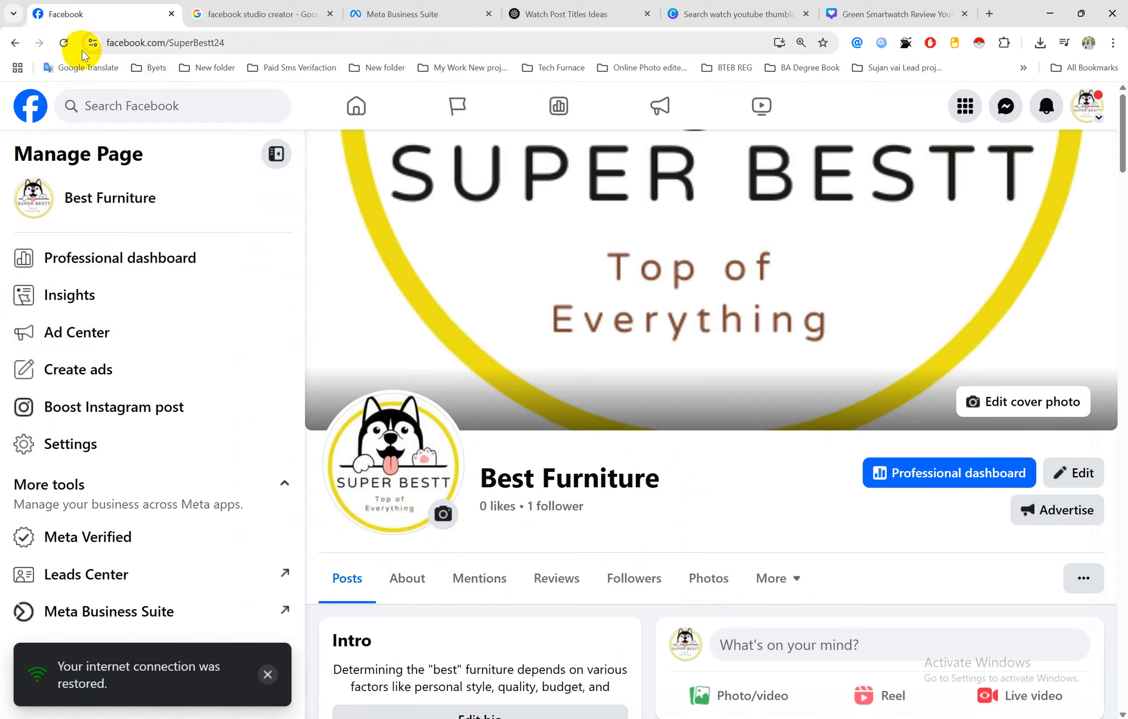
left_click(64, 42)
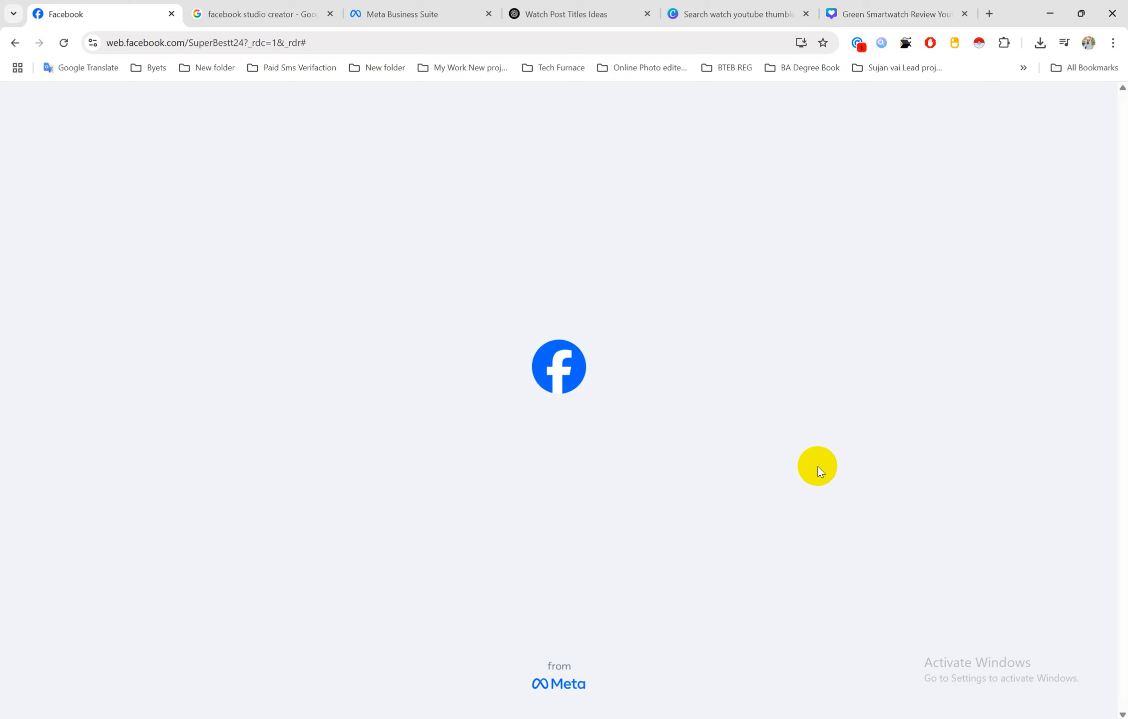
left_click(394, 12)
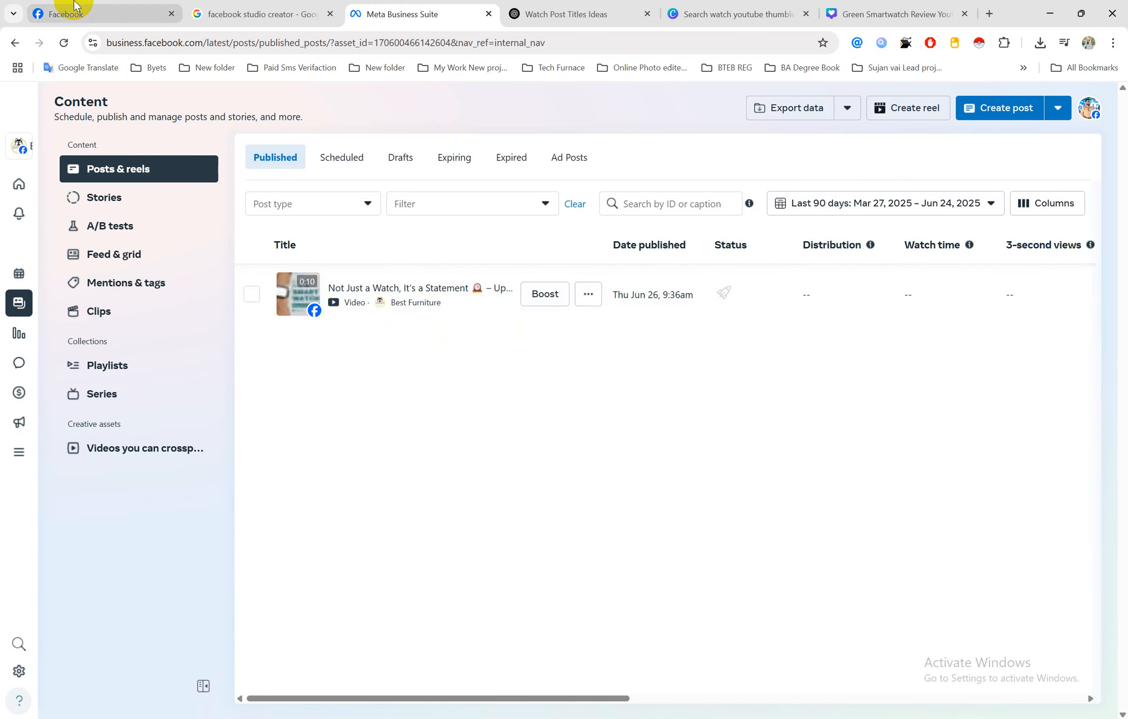
left_click(66, 12)
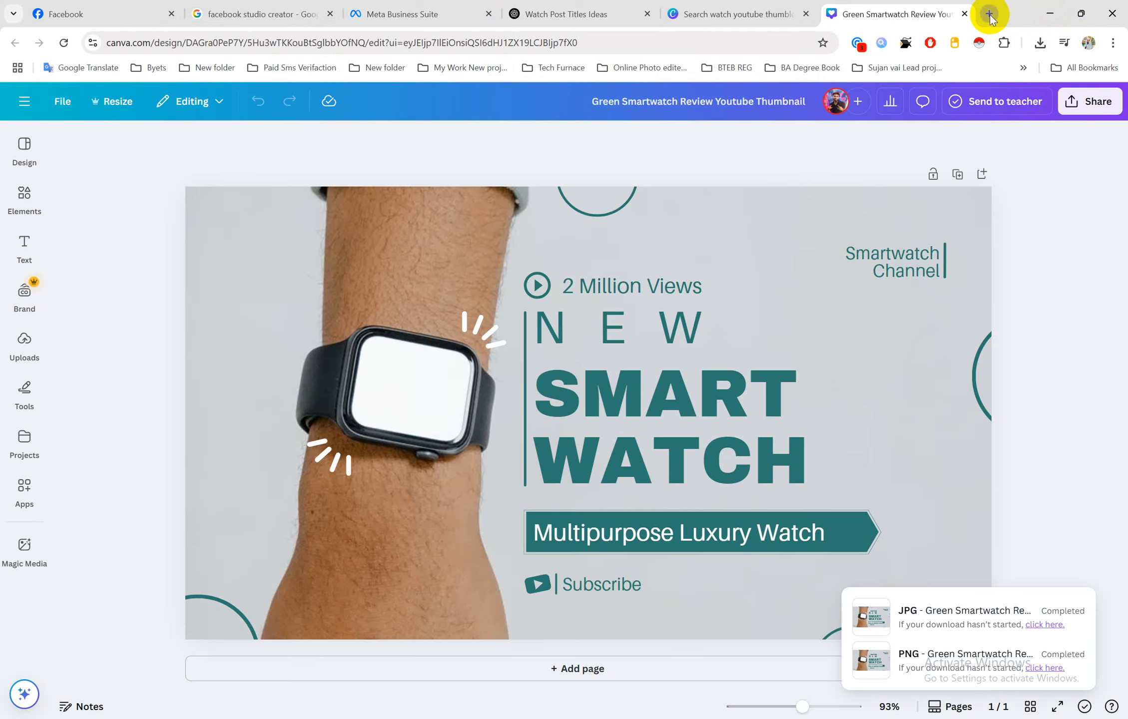
Load the youtube.com home page in a new browser tab
left_click(989, 14)
type("y")
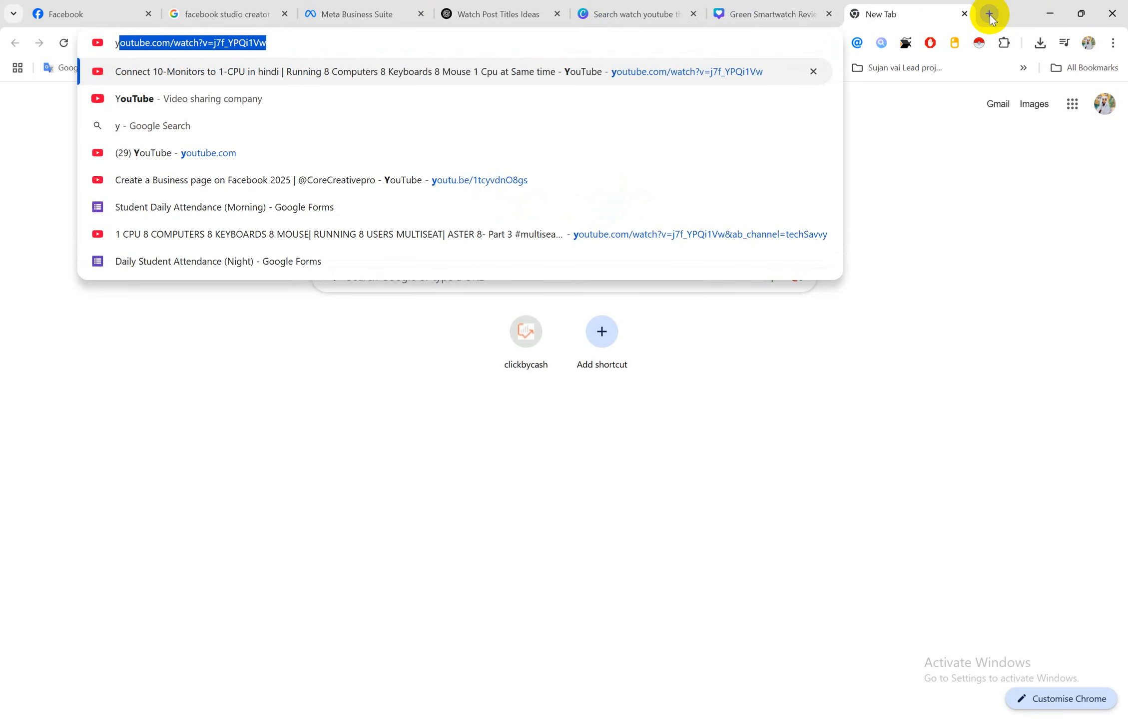
key("Right")
key("BackSpace")
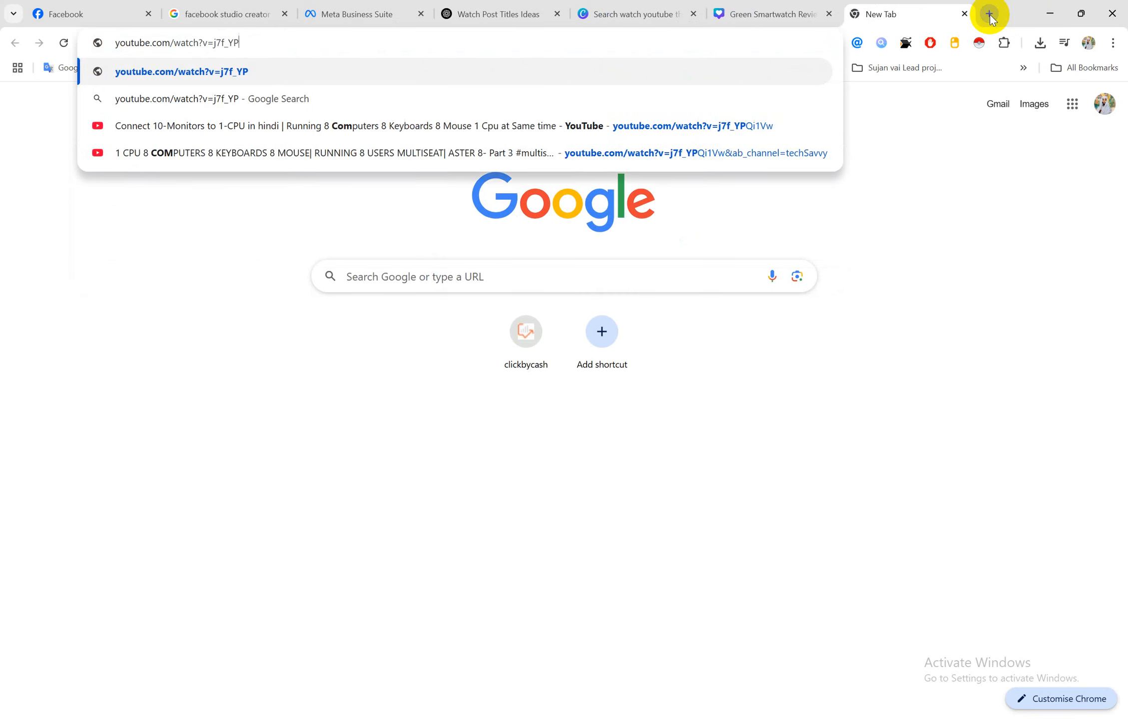
key("BackSpace")
key("BackSpace")
key("BackSpace")
key("BackSpace")
key("BackSpace")
key("BackSpace")
key("BackSpace")
key("BackSpace")
key("BackSpace")
key("BackSpace")
key("BackSpace")
key("BackSpace")
key("BackSpace")
key("BackSpace")
key("Return")
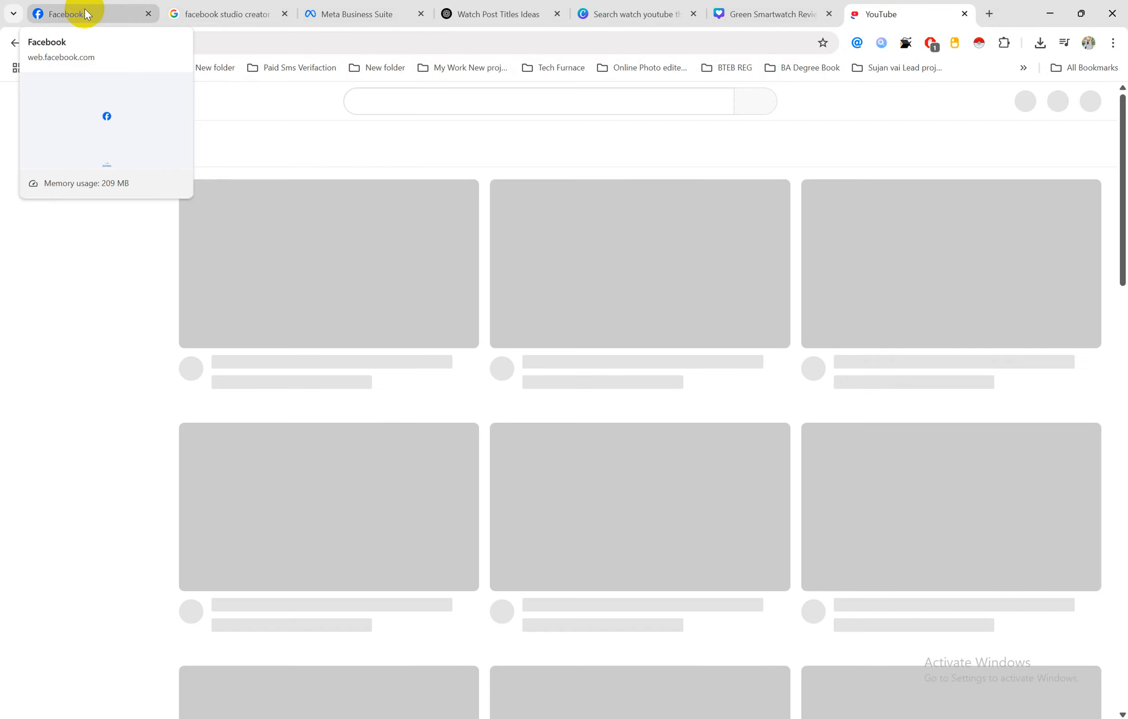
left_click(85, 13)
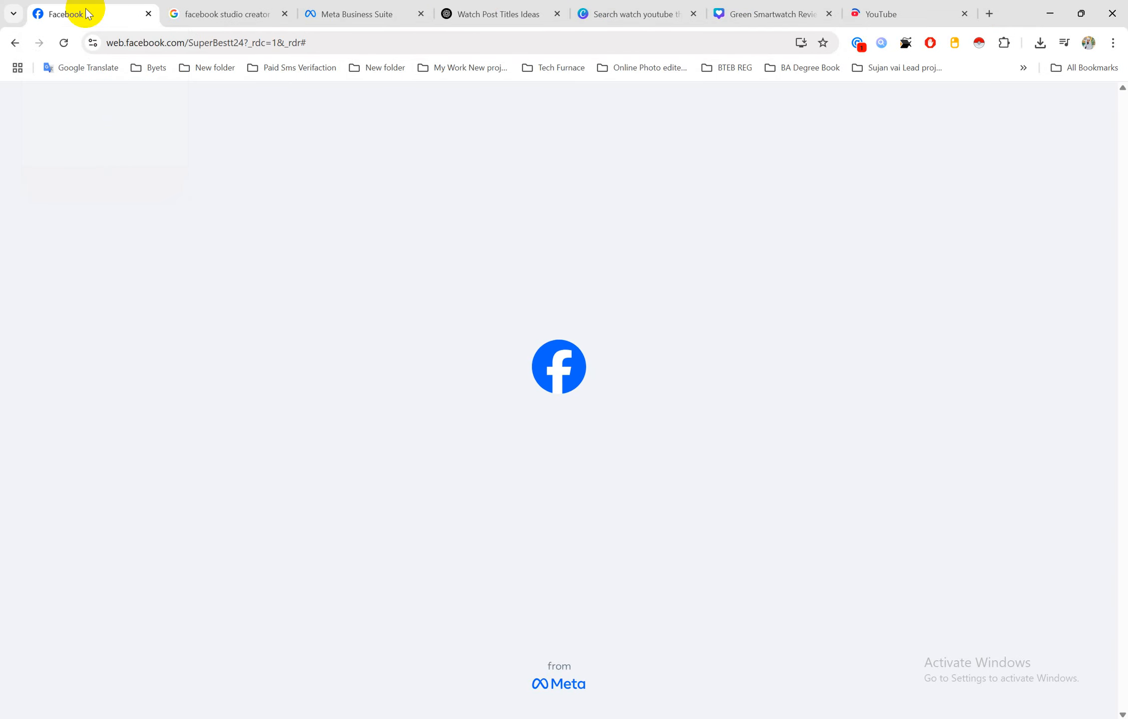
left_click(899, 11)
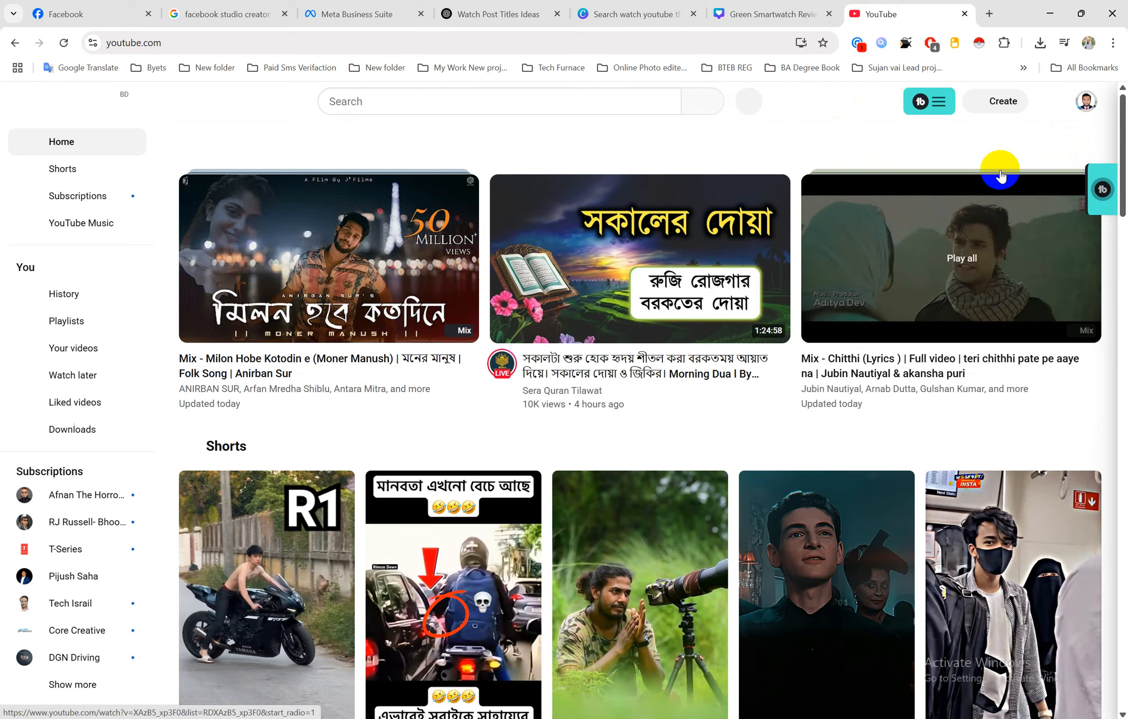
Launch YouTube Studio from the account menu, then view the new watch post on Facebook
left_click(1090, 105)
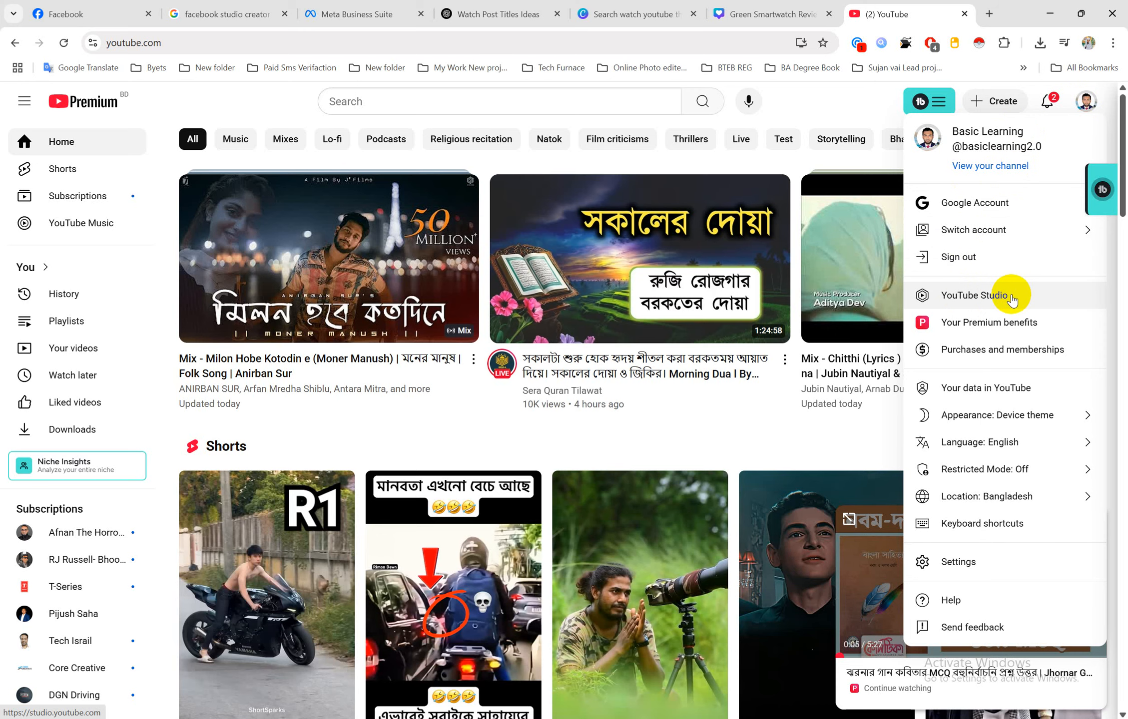
left_click(1012, 299)
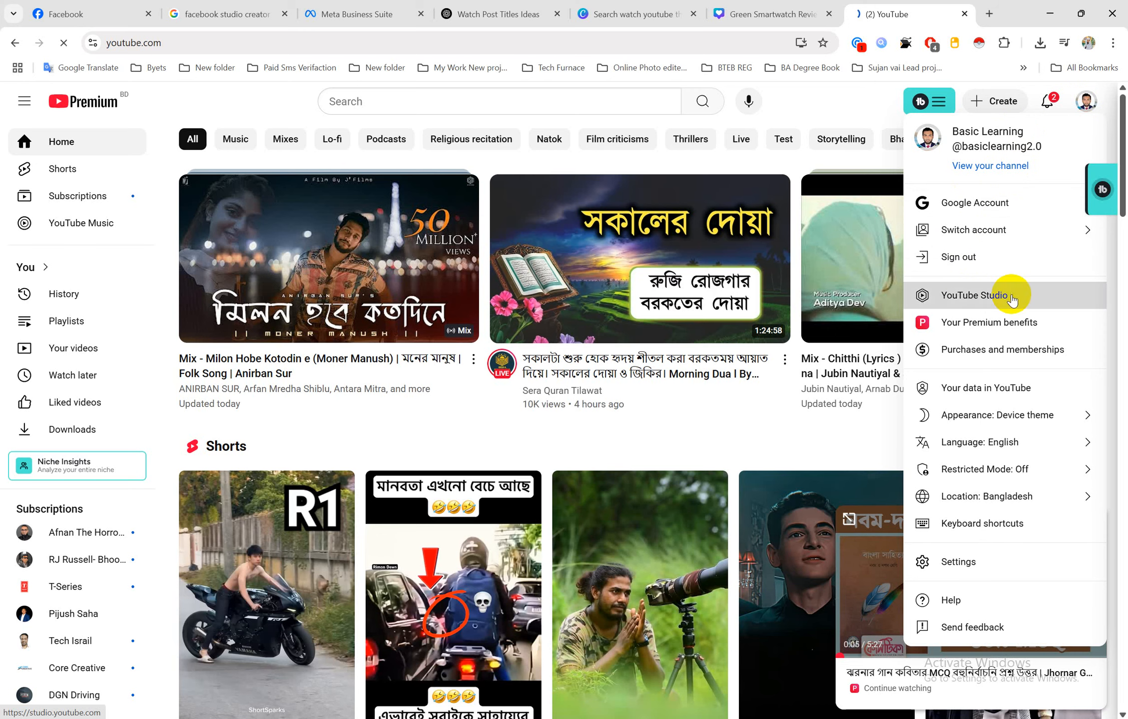
left_click(100, 16)
scroll(797, 479, "down", 5)
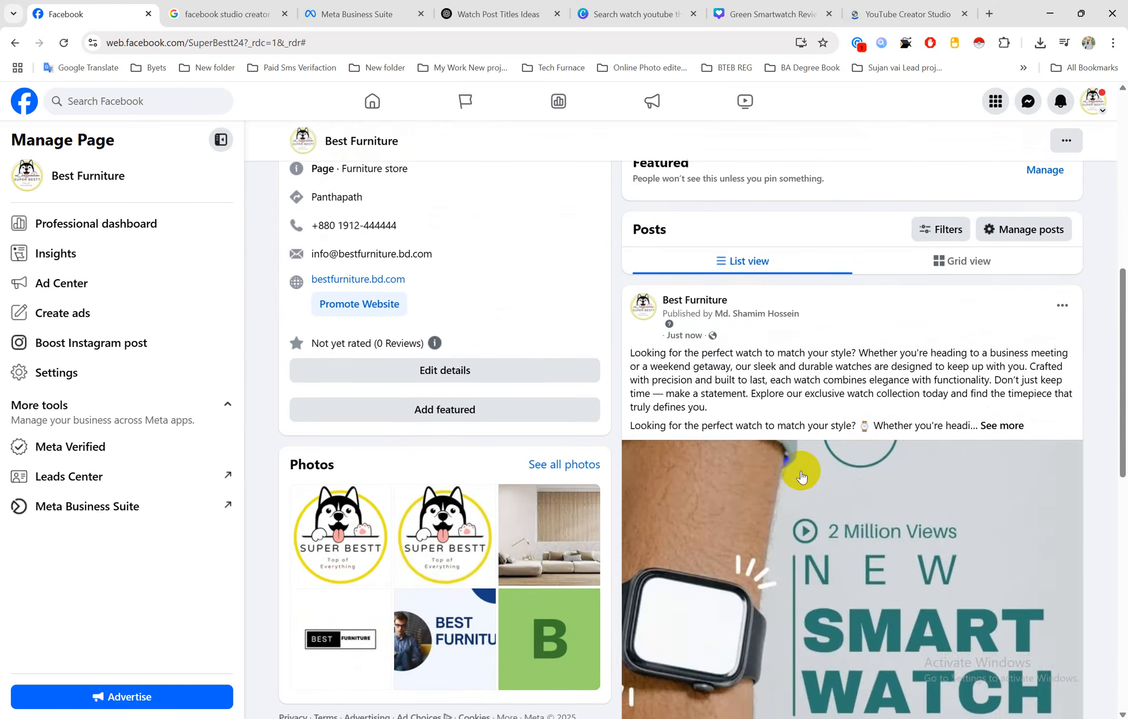
scroll(801, 477, "down", 5)
scroll(801, 475, "up", 5)
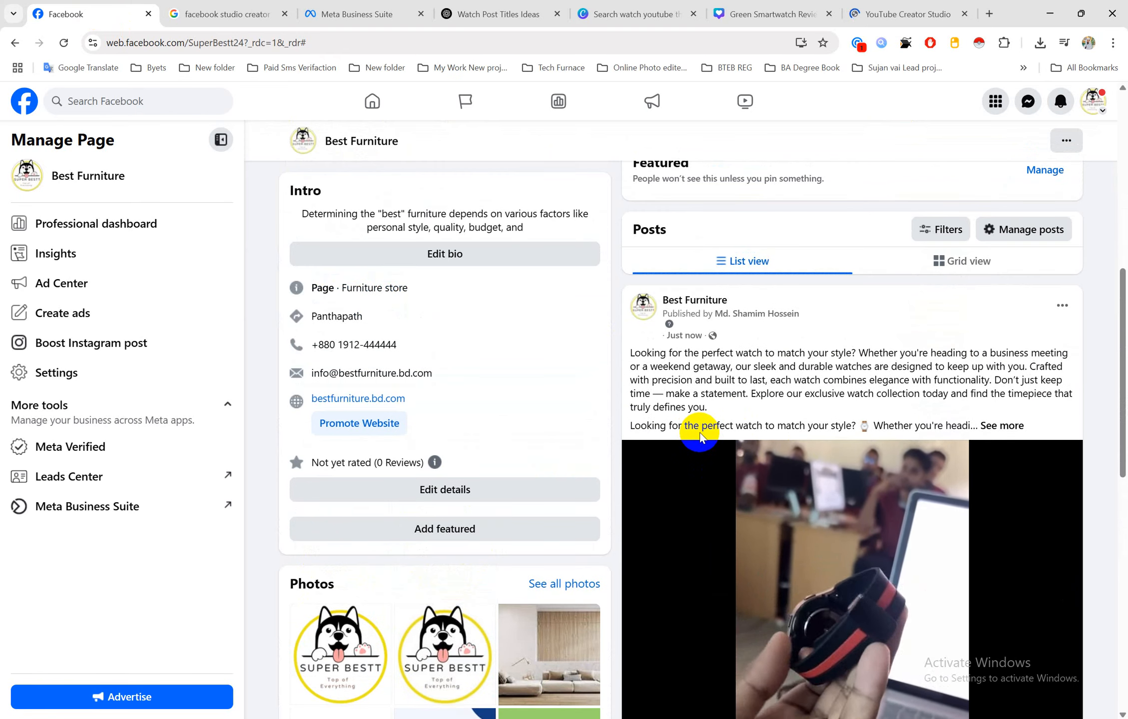
Expand the watch post's full caption and hashtags, and zoom the page out to 90%
left_click(1009, 426)
scroll(1012, 430, "down", 3)
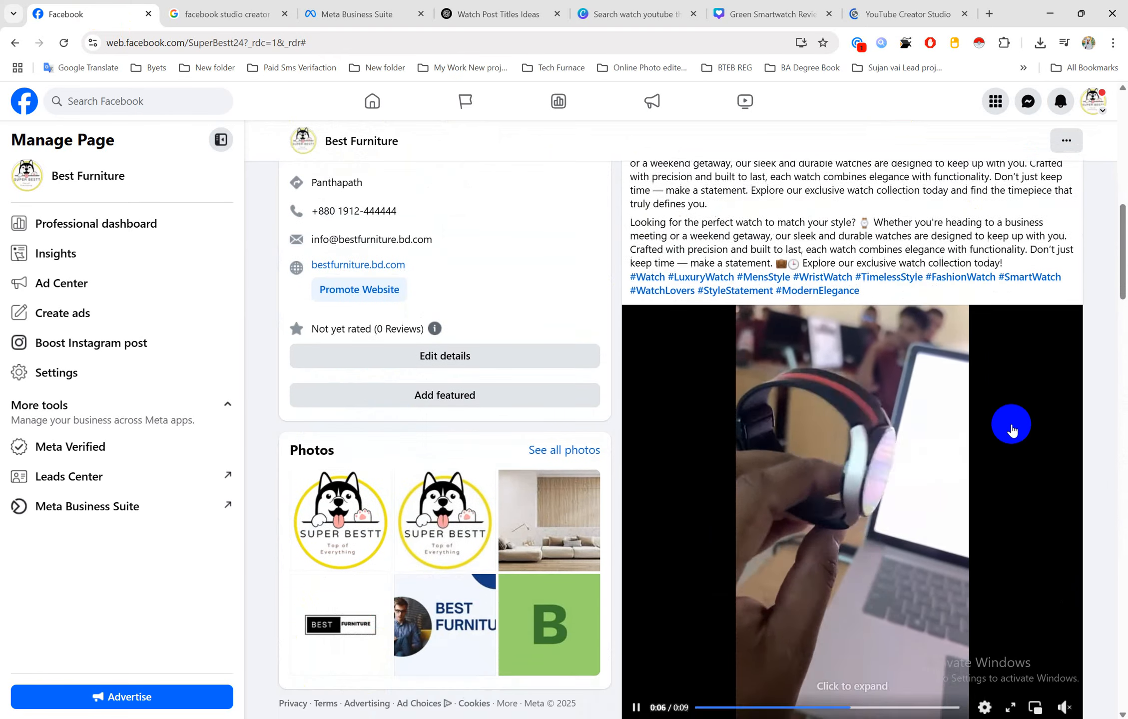
scroll(979, 430, "up", 2)
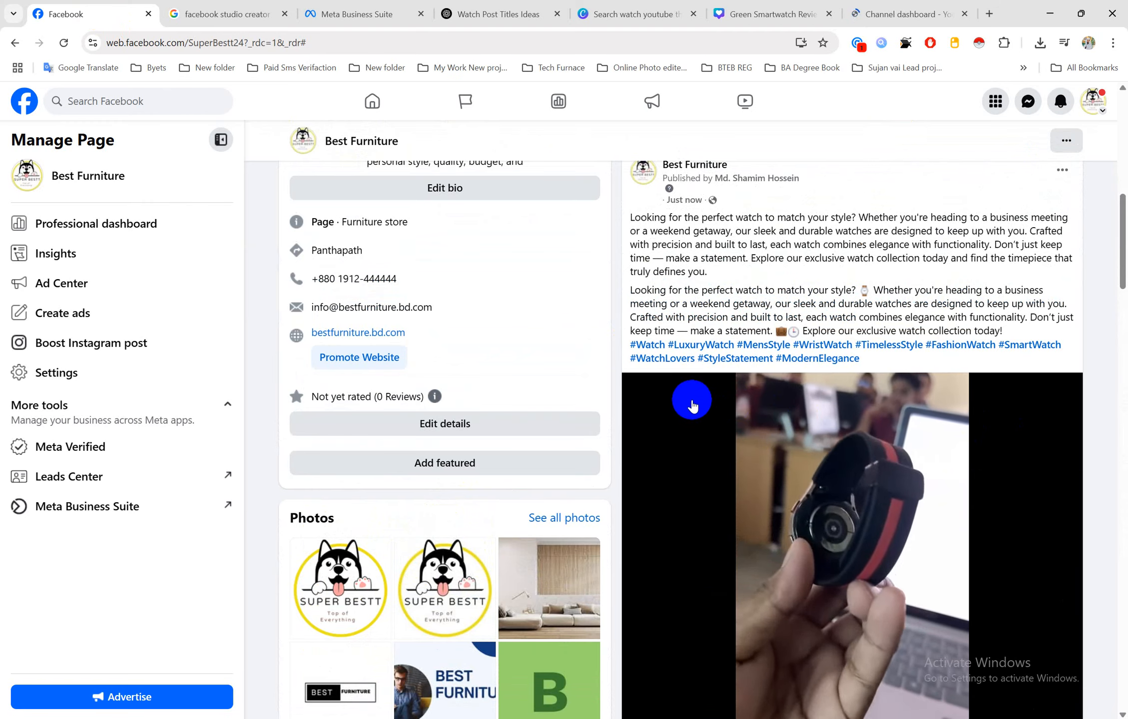
key("ctrl+minus")
scroll(631, 392, "down", 1)
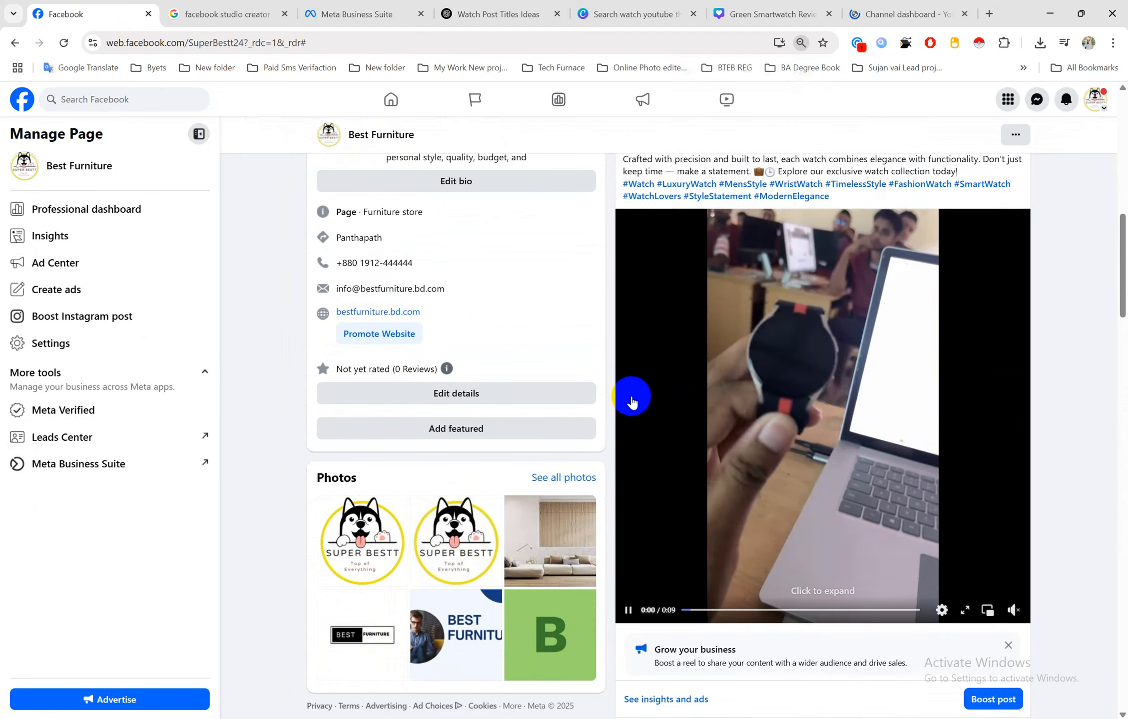
scroll(720, 399, "down", 3)
scroll(807, 402, "up", 6)
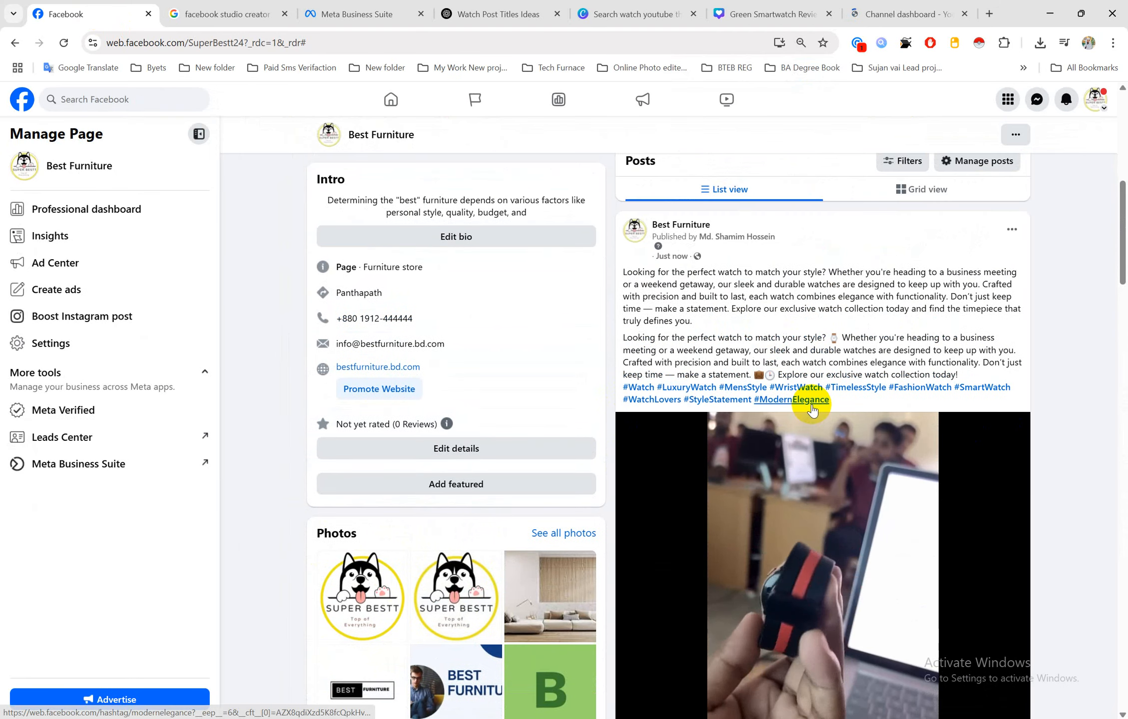
scroll(812, 409, "down", 1)
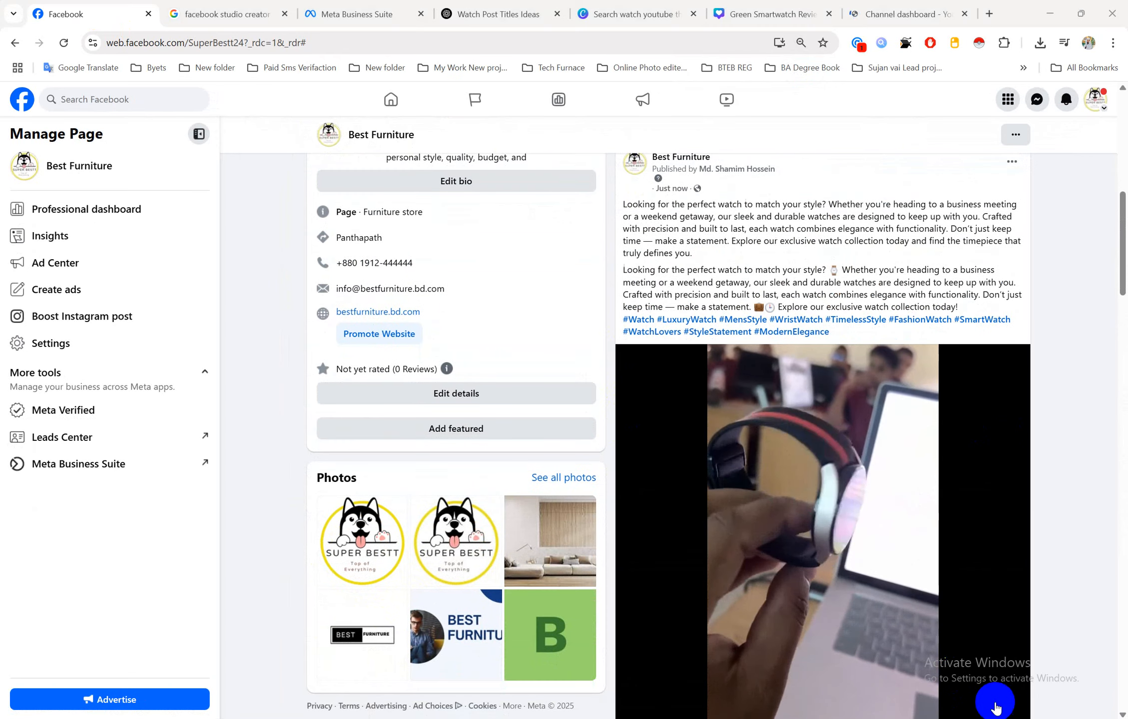
key("Print")
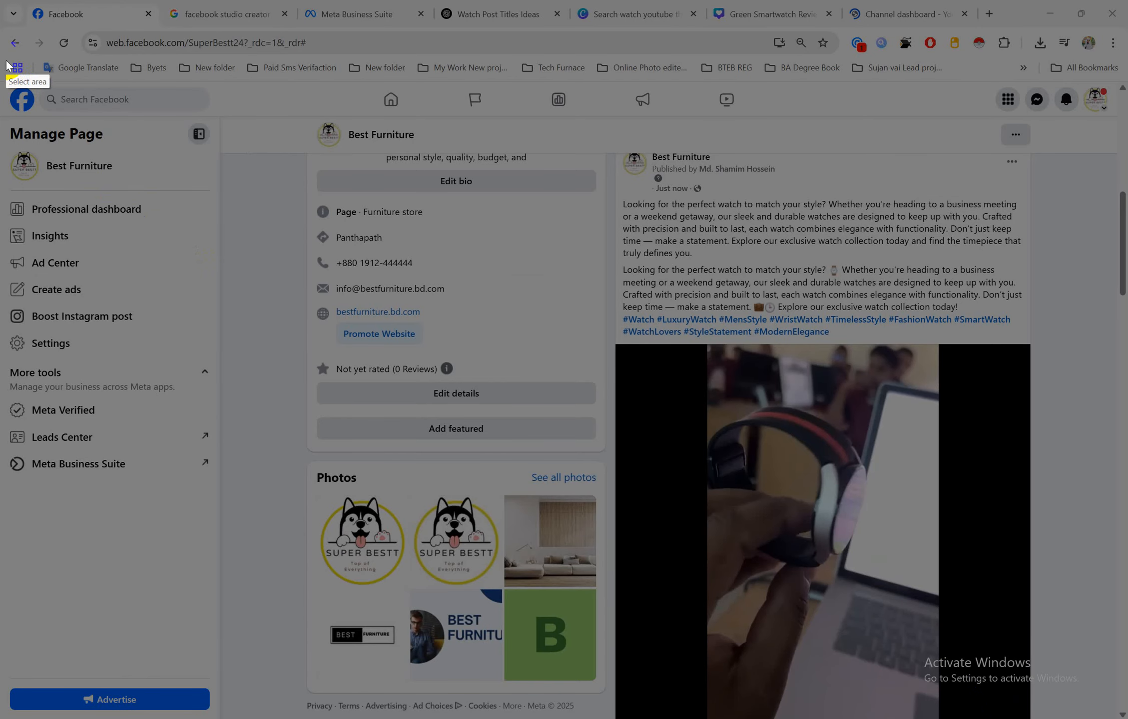
Capture the whole Facebook page and save it as '3' in Desktop > New folder > Job 3
mouse_move(4, 84)
left_mouse_down()
mouse_move(295, 317)
mouse_move(952, 612)
mouse_move(1116, 716)
left_mouse_up()
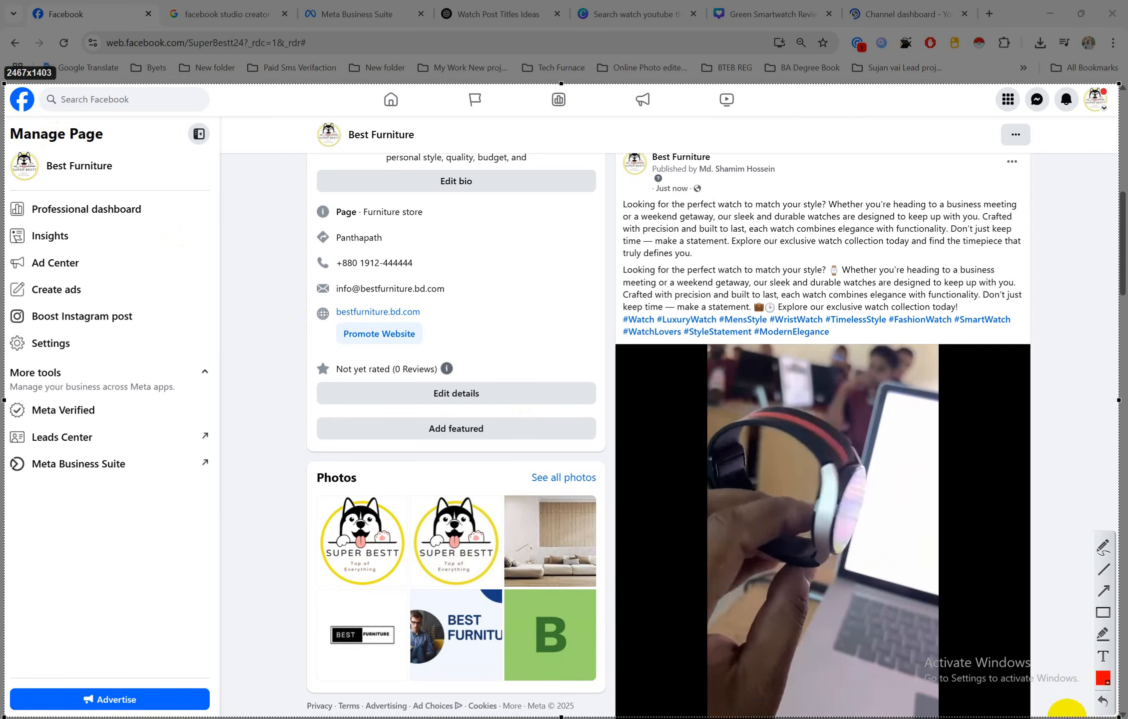
left_click(1083, 718)
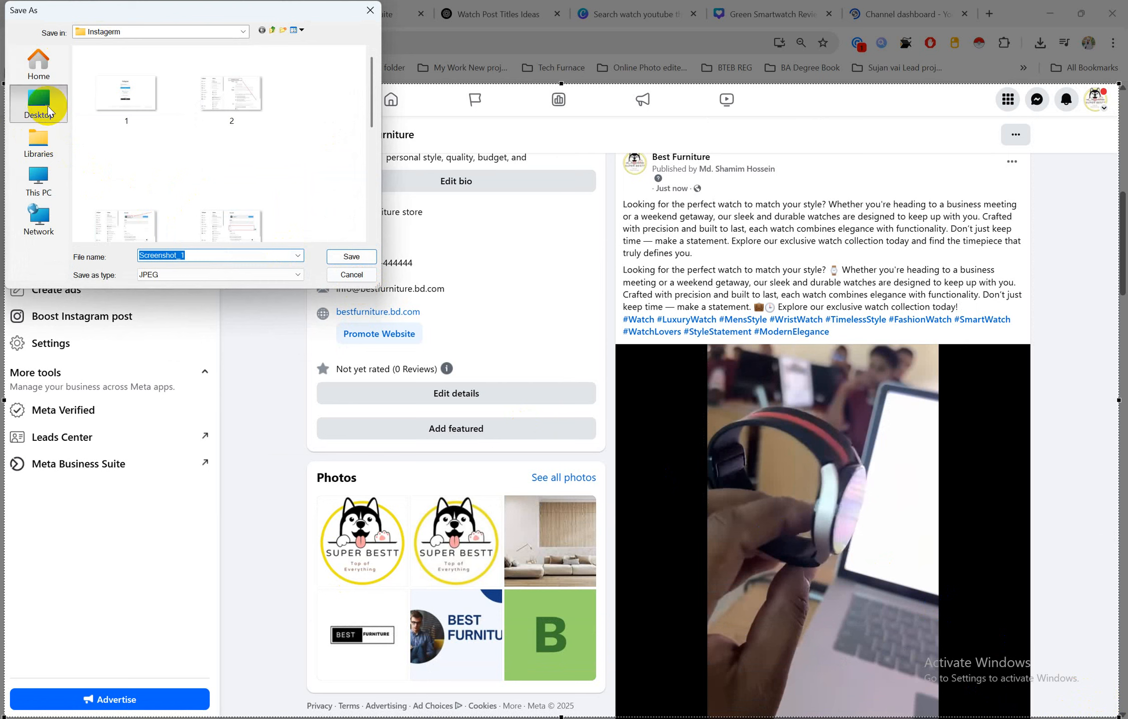
left_click(48, 111)
scroll(145, 188, "down", 4)
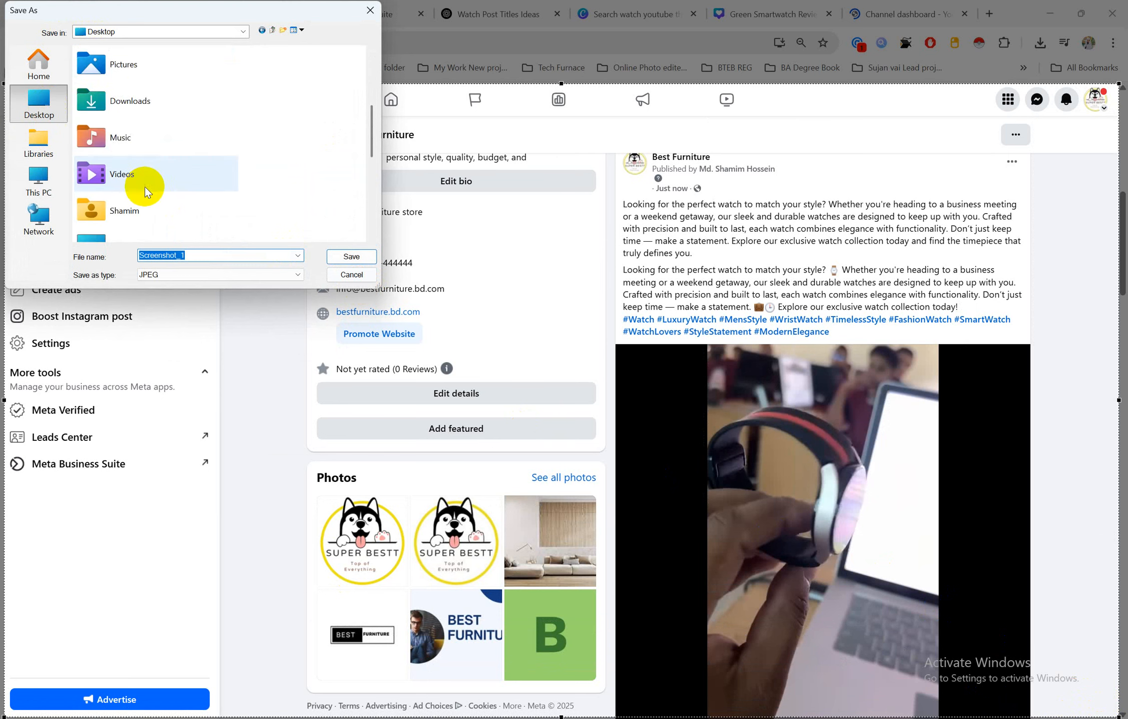
scroll(145, 187, "down", 6)
double_click(139, 115)
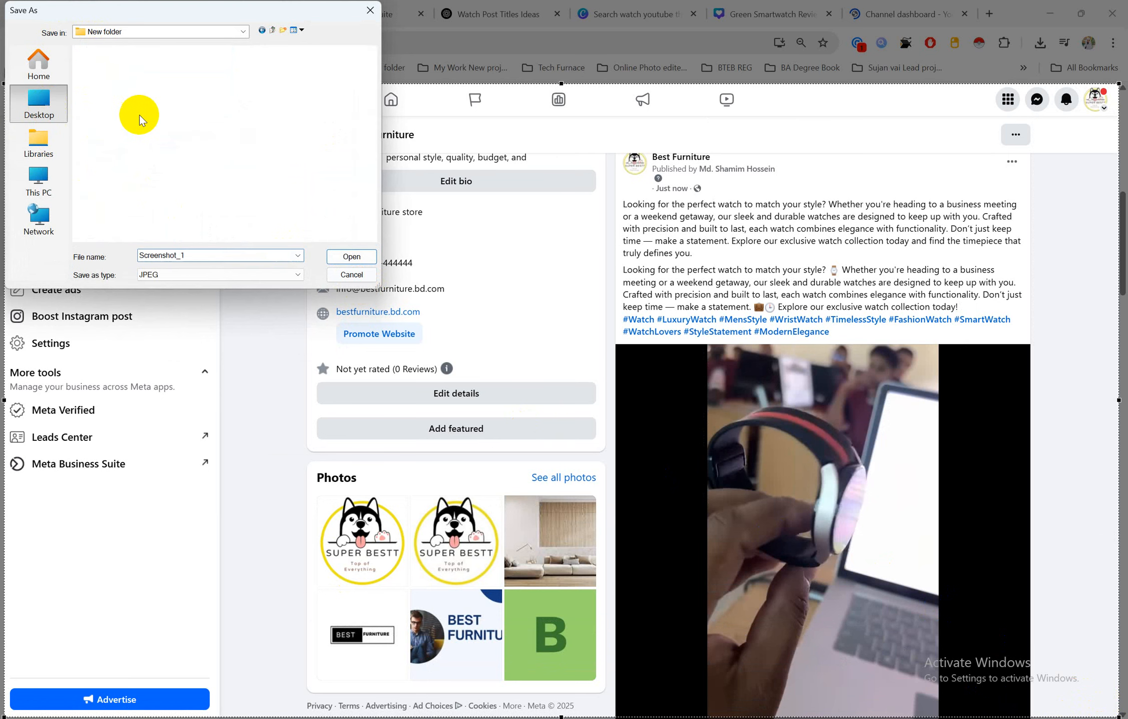
double_click(115, 81)
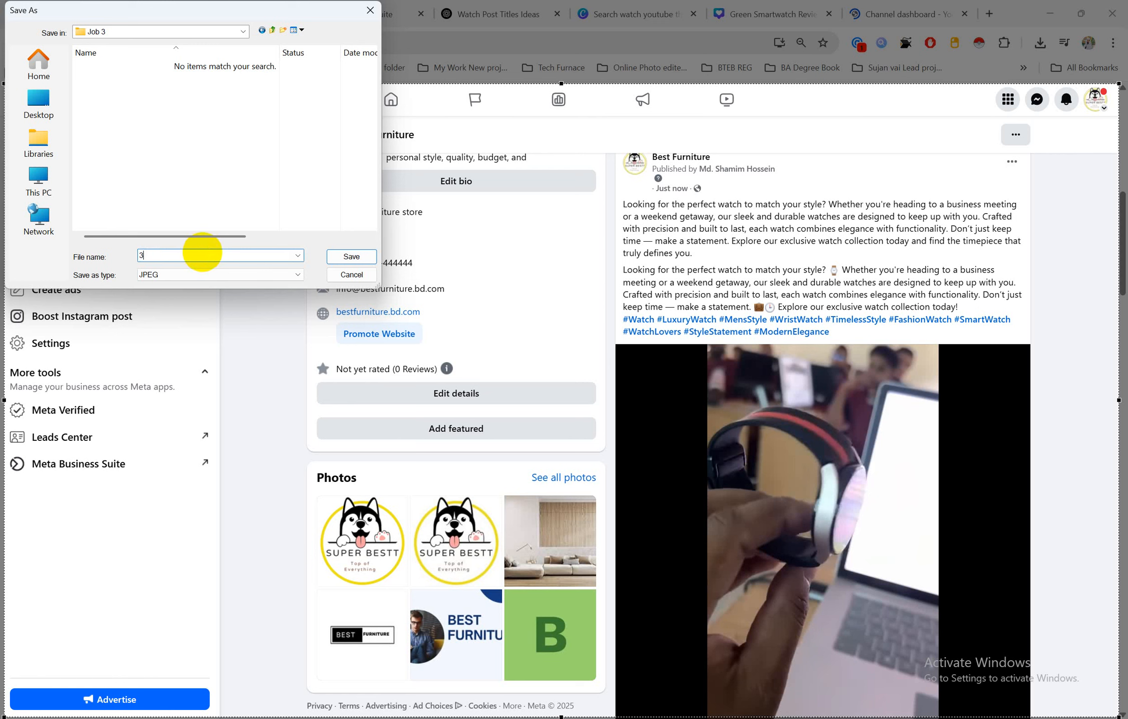
left_click(362, 255)
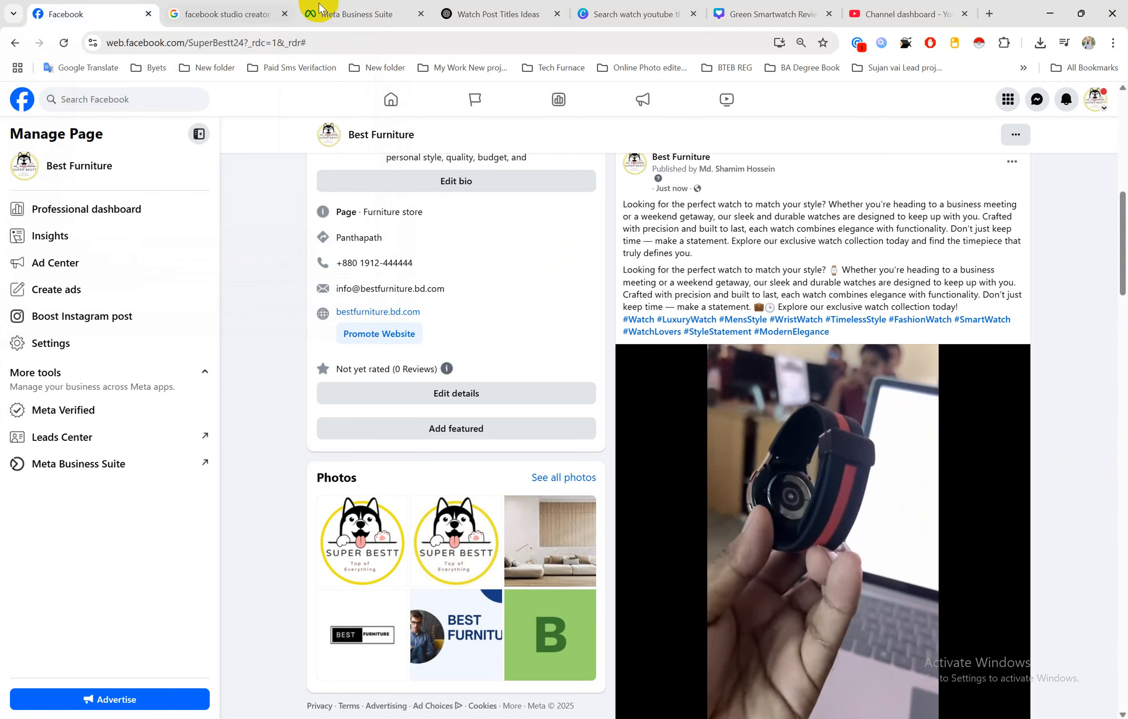
Dismiss the TubeBuddy and promo pop-ups and open the Channel content Videos list of four uploads
left_click(868, 6)
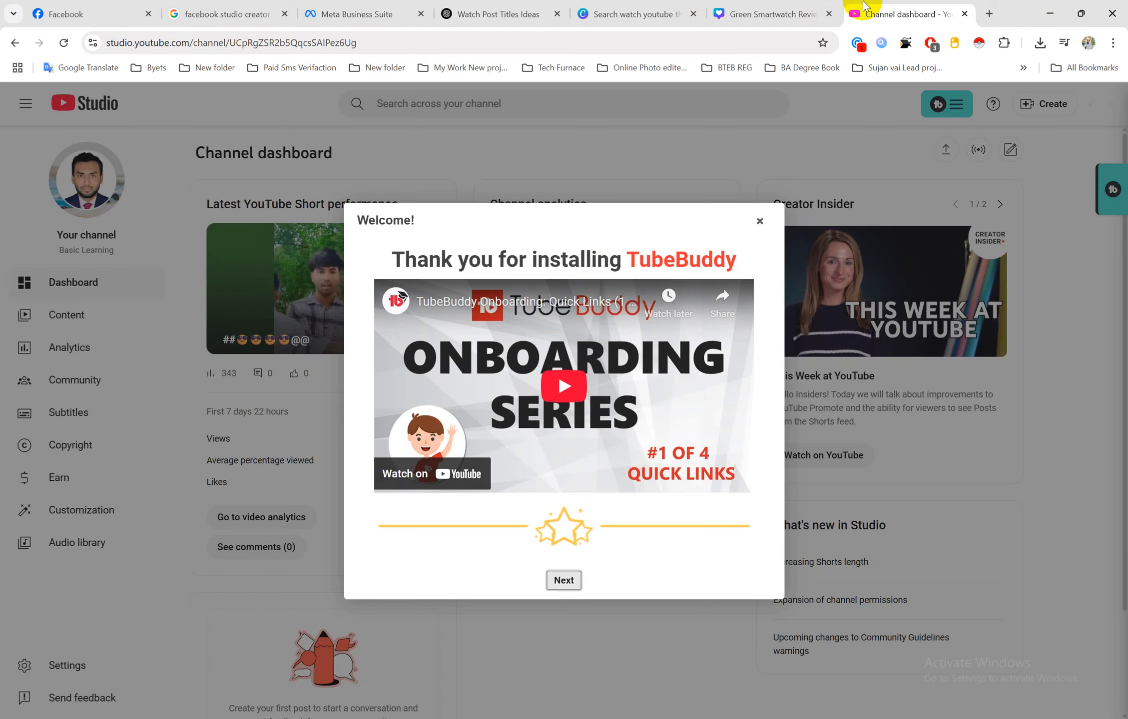
left_click(760, 222)
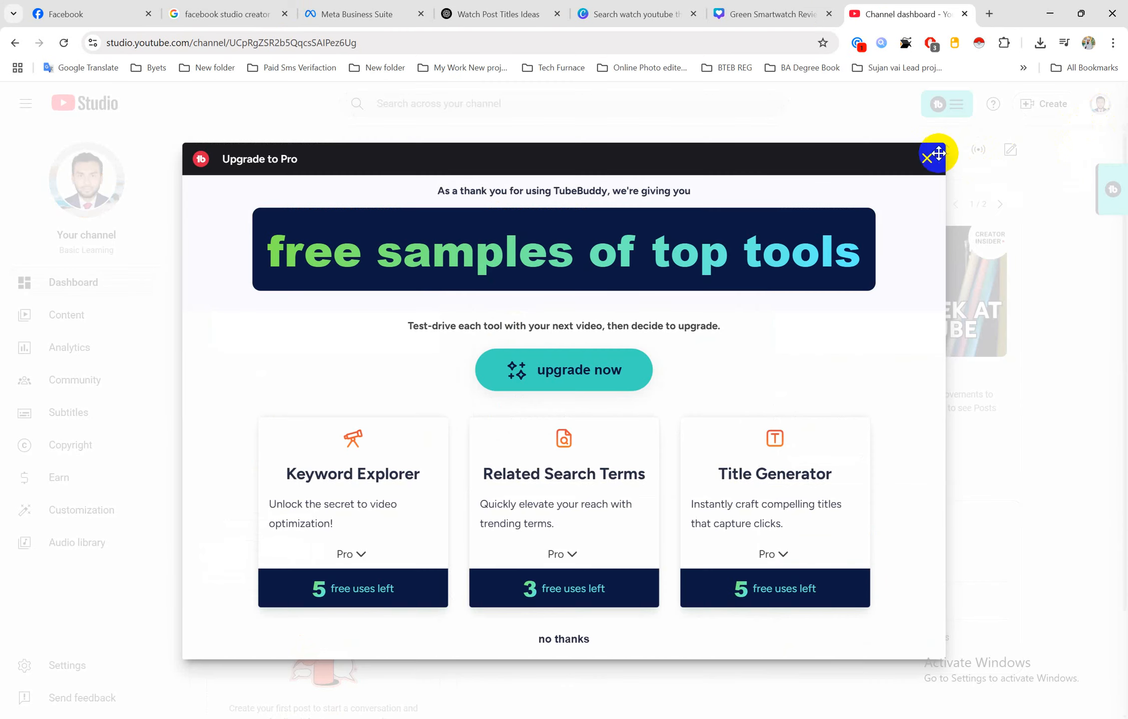
left_click(927, 159)
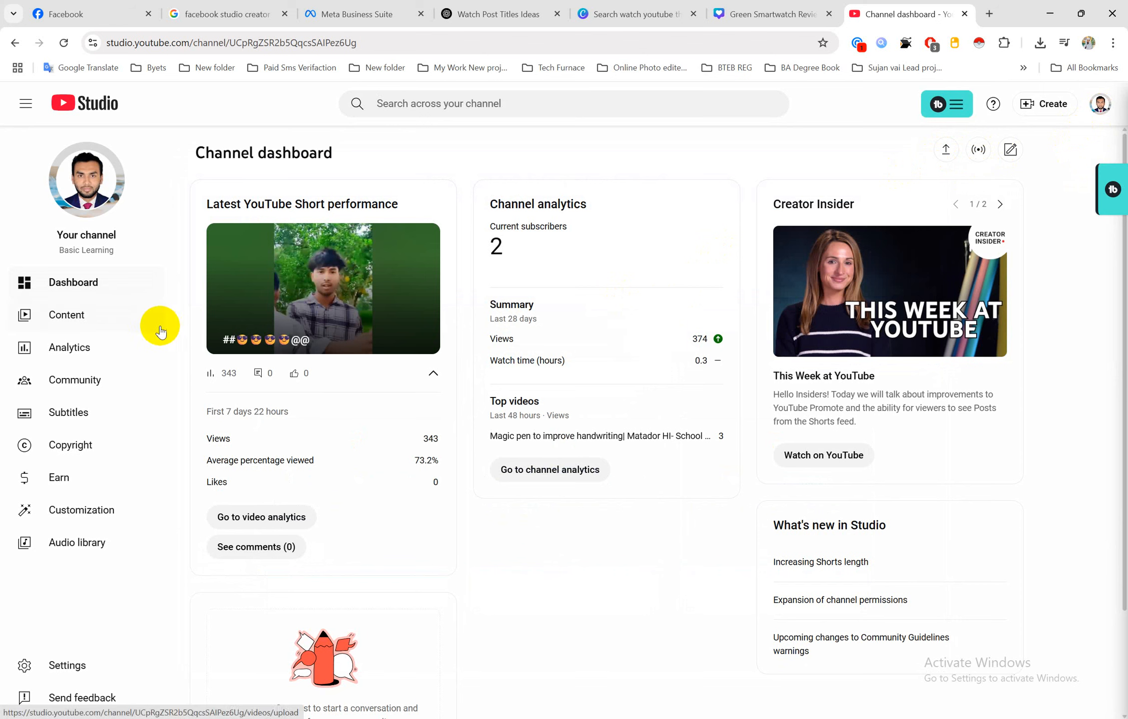
left_click(80, 317)
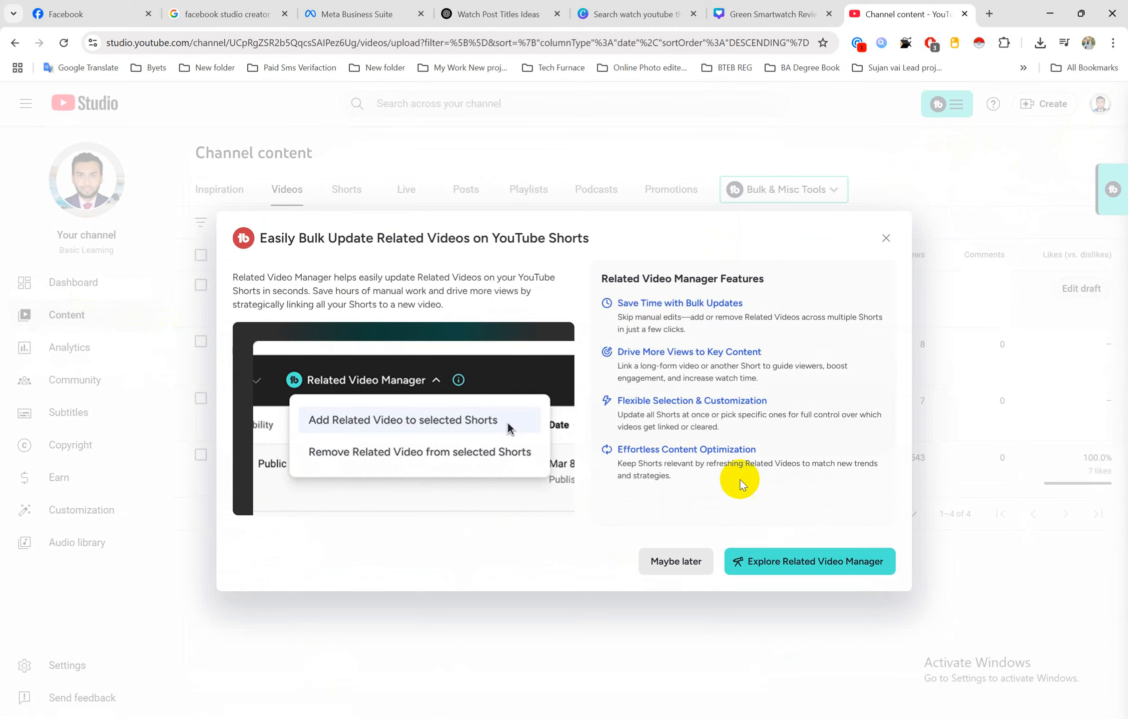
left_click(886, 236)
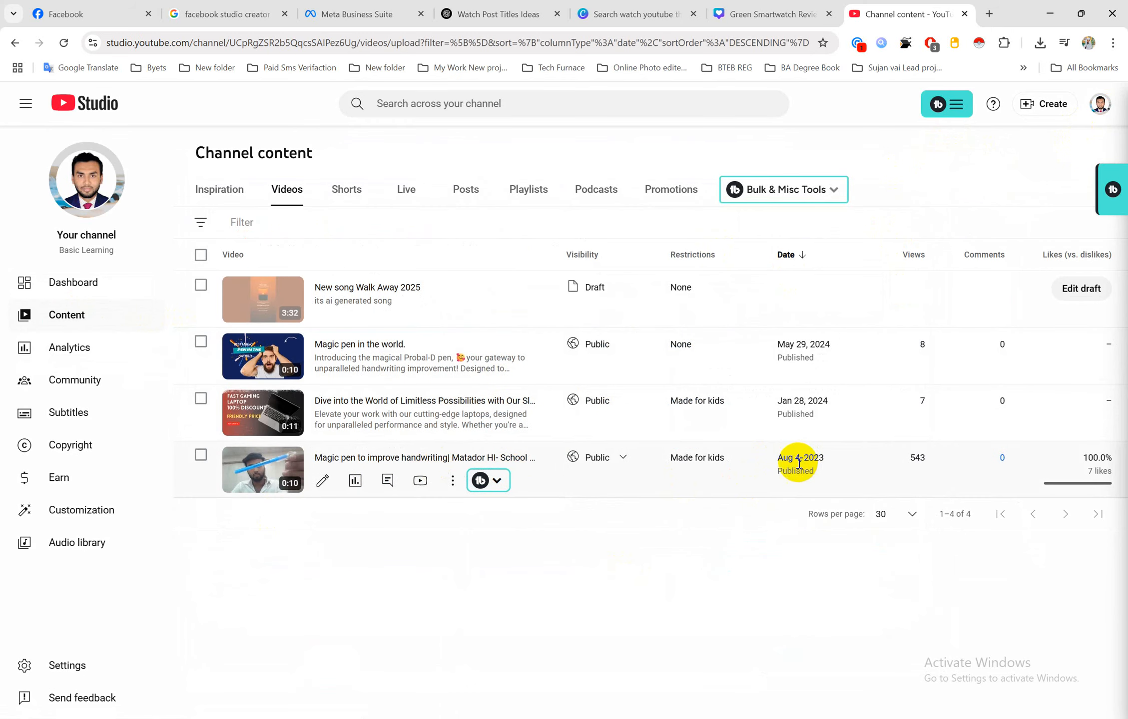
left_click_drag(825, 458, 775, 459)
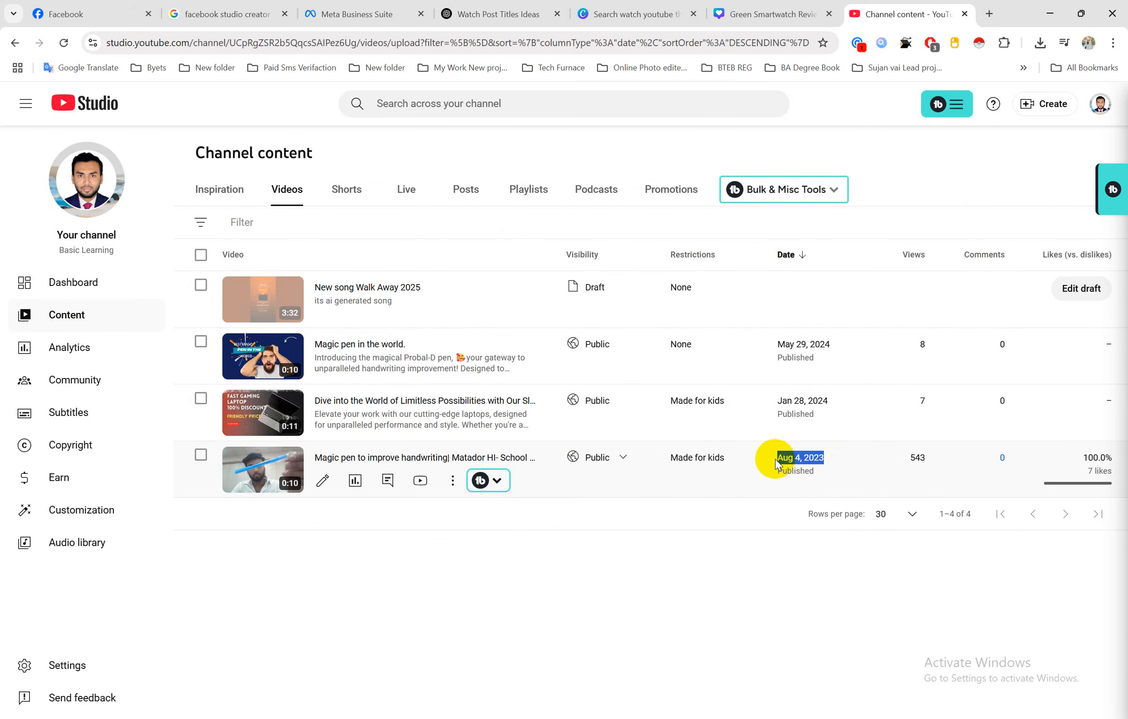
left_click(260, 471)
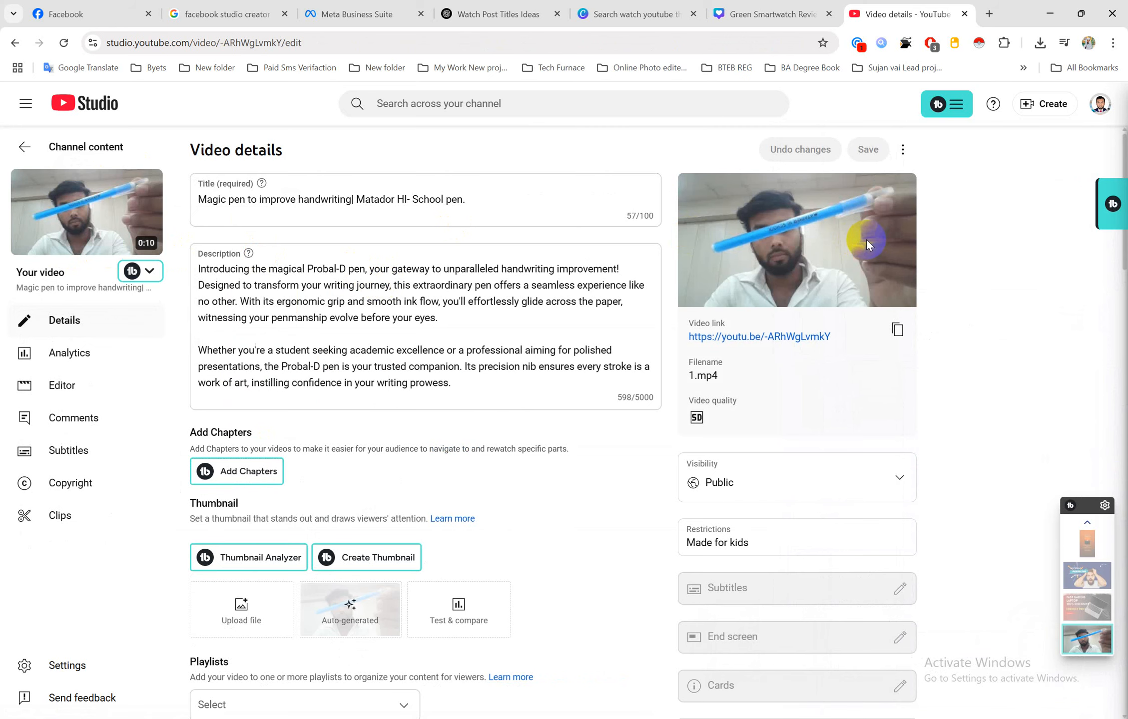
left_click(23, 153)
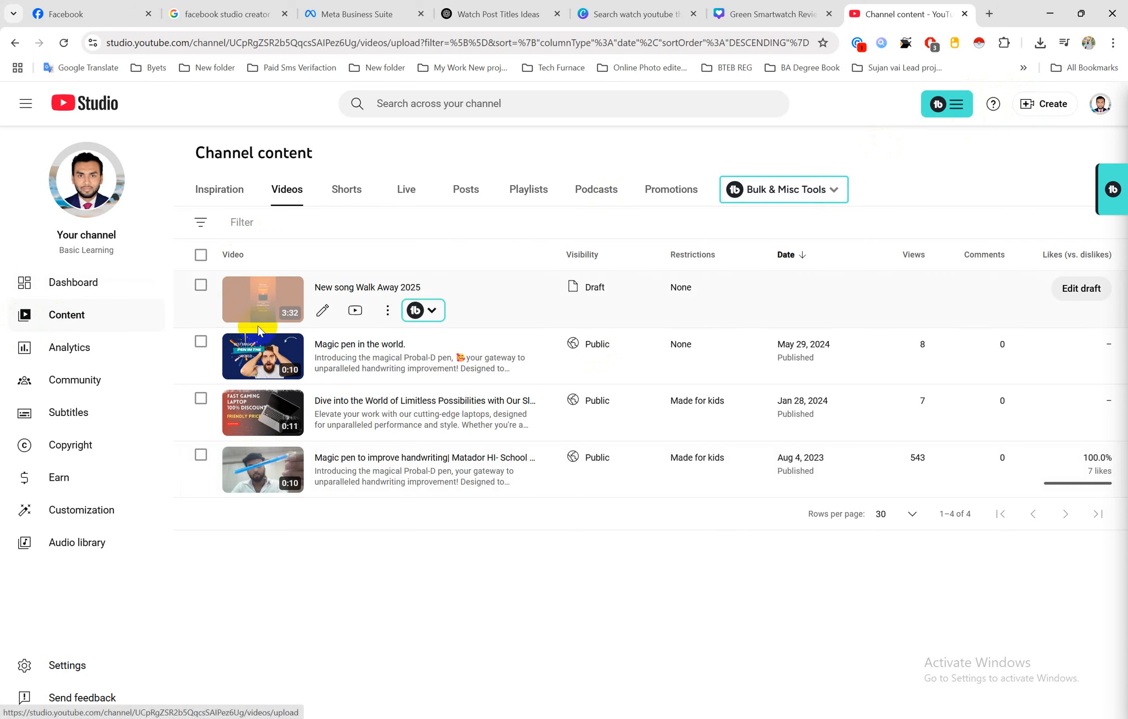
Upload video file 1 from Desktop > New folder > Job 3 as a new YouTube video
left_click(1060, 109)
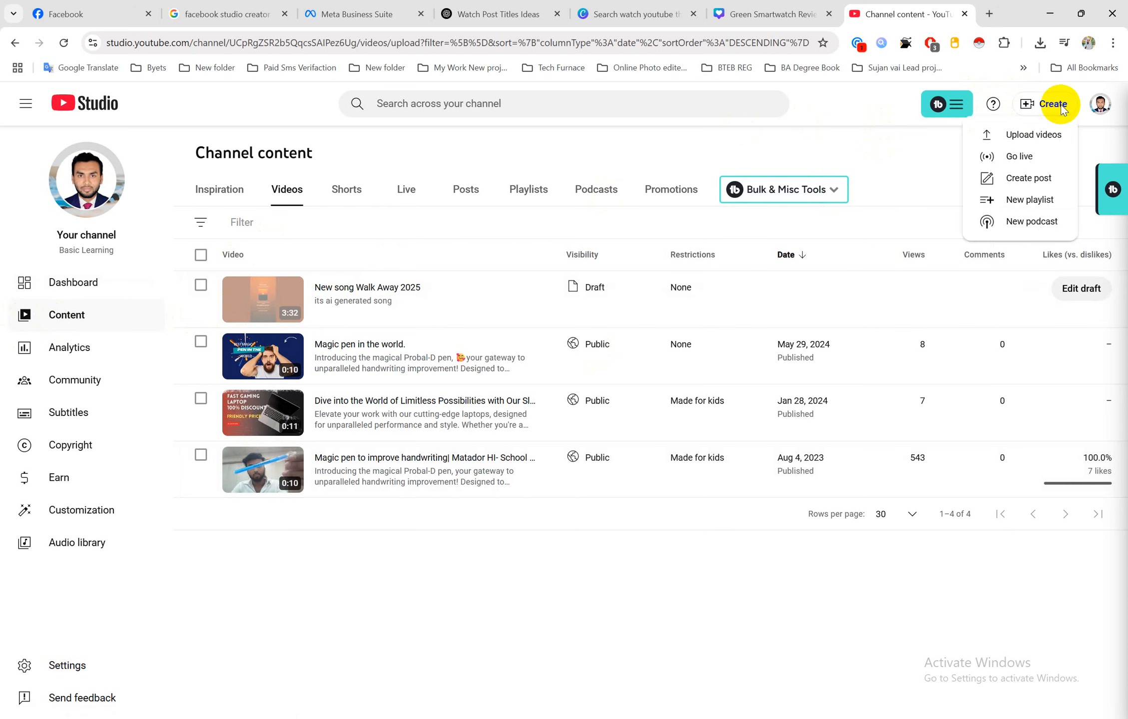
left_click(1039, 140)
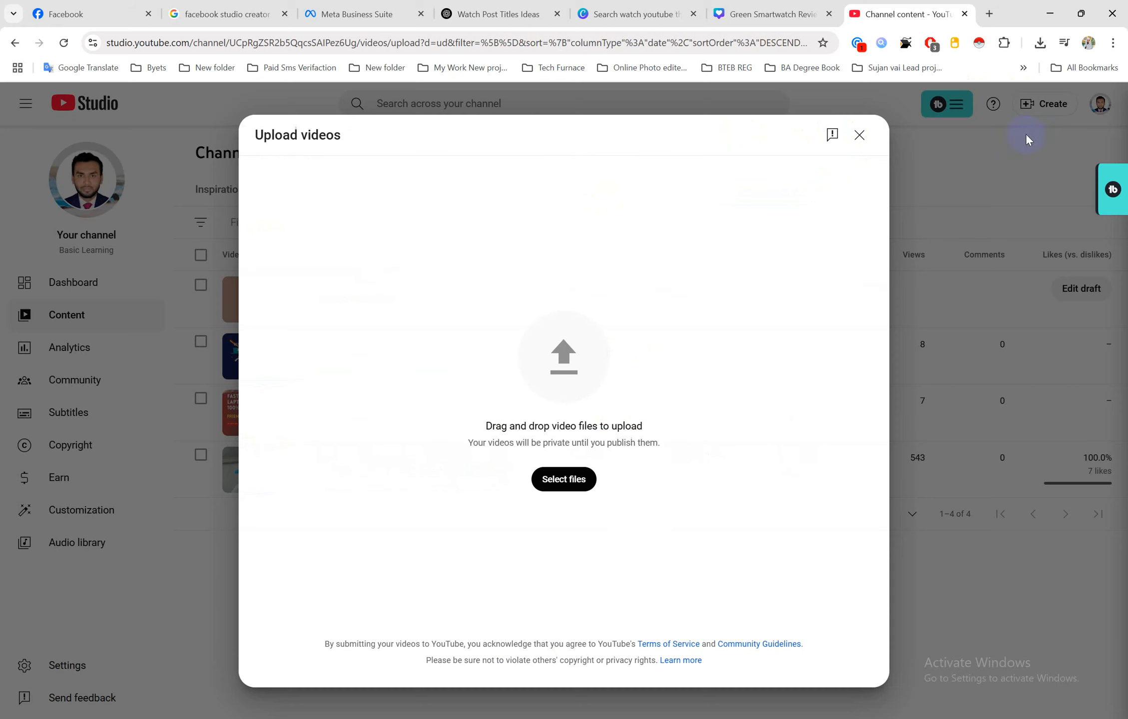
left_click(568, 481)
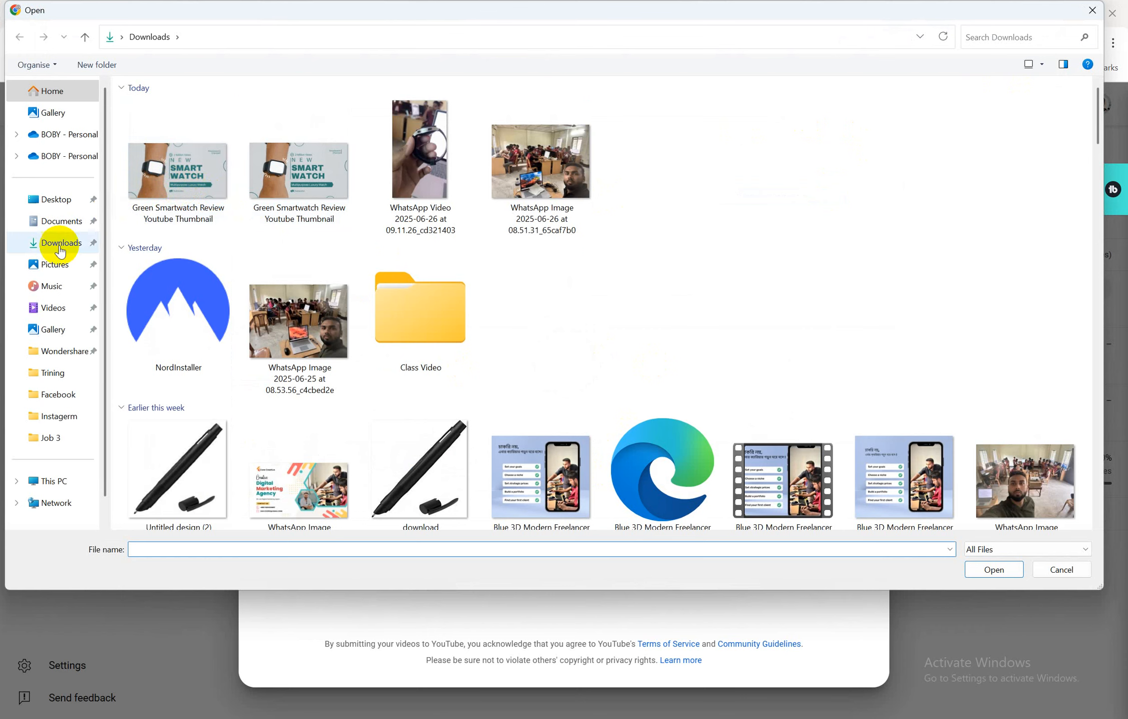
left_click(60, 201)
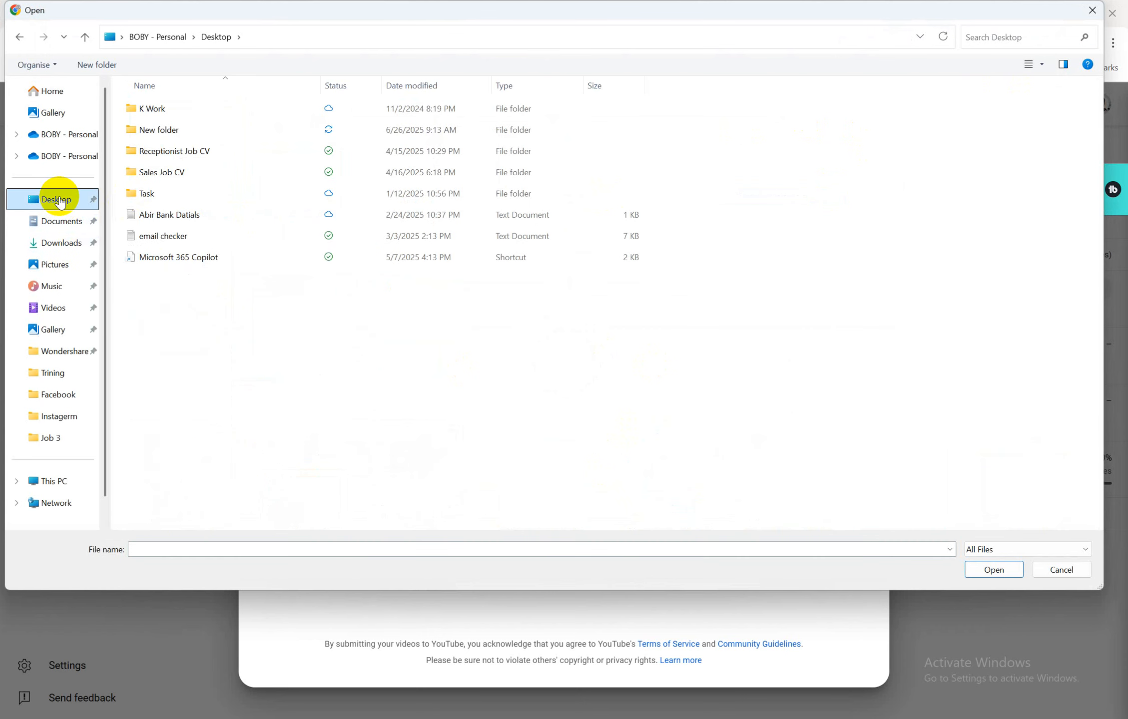
double_click(162, 129)
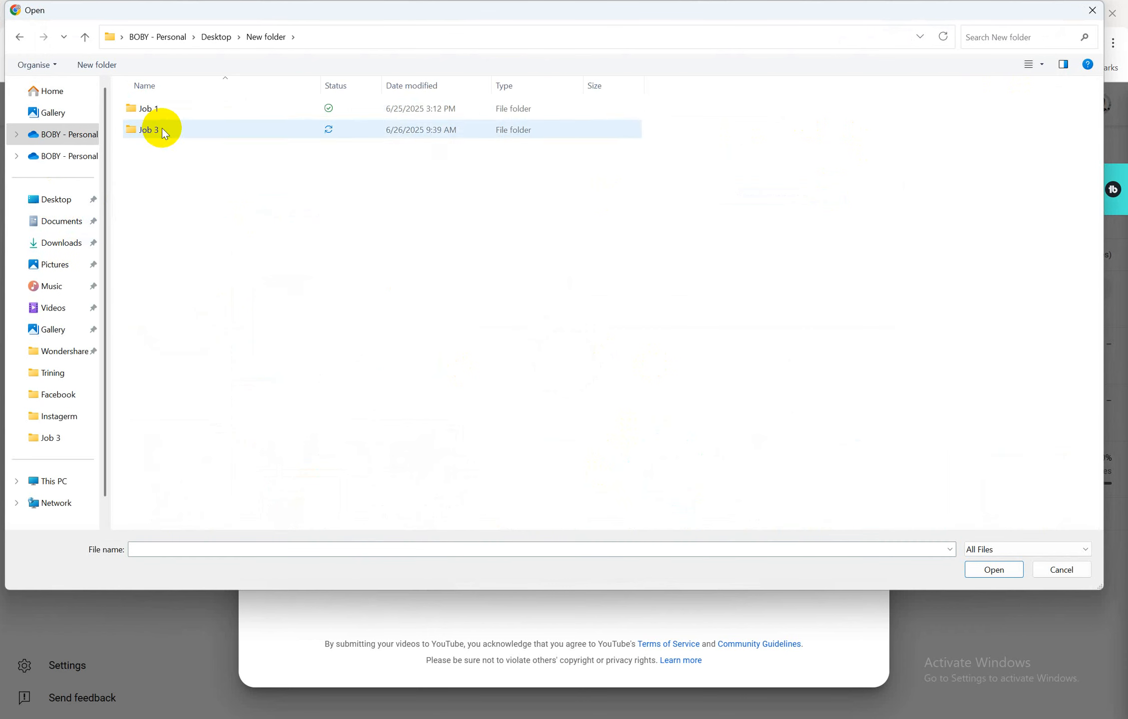
double_click(167, 130)
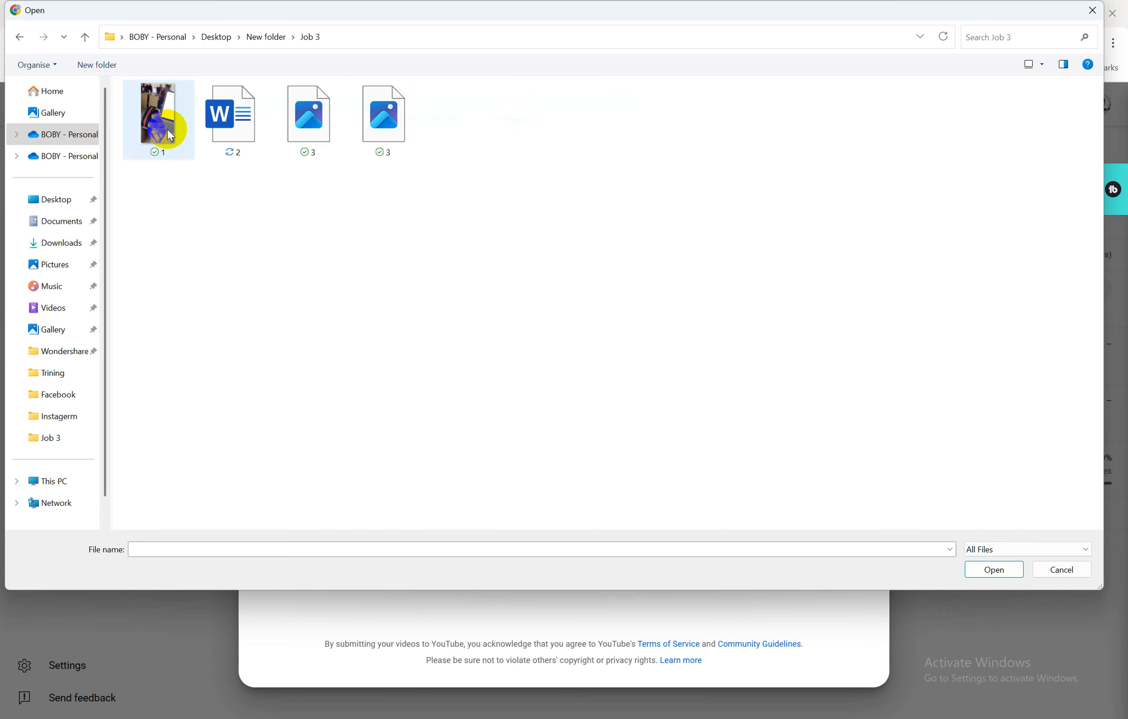
left_click(167, 130)
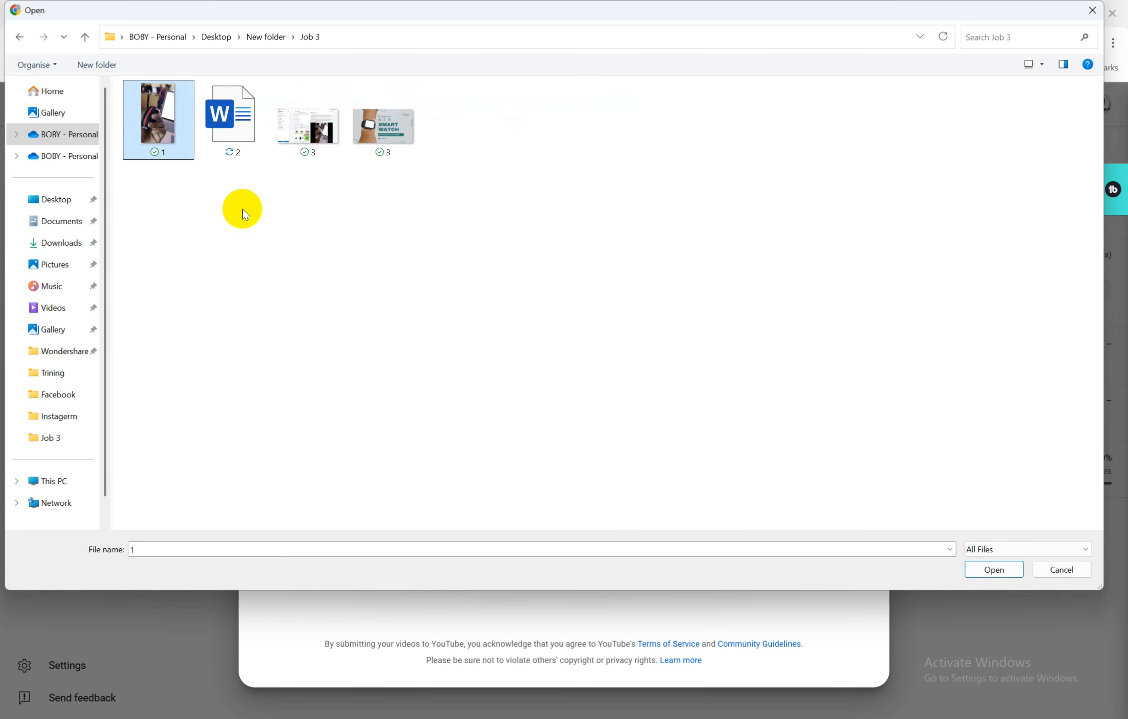
left_click(995, 570)
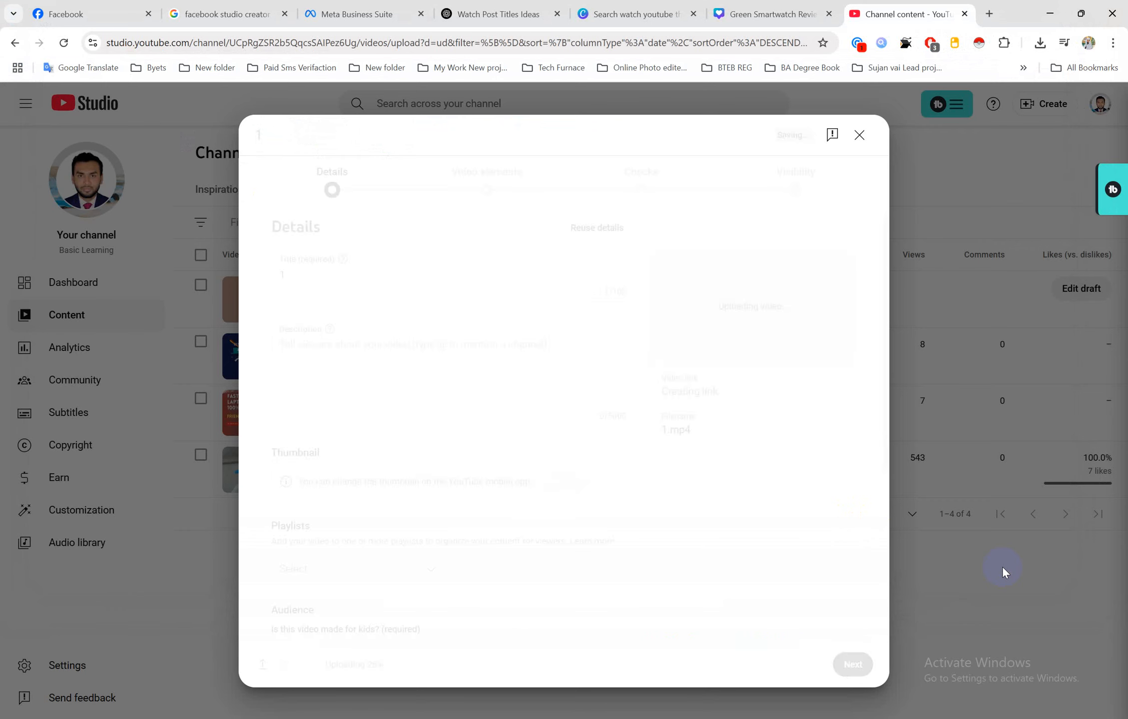
double_click(282, 276)
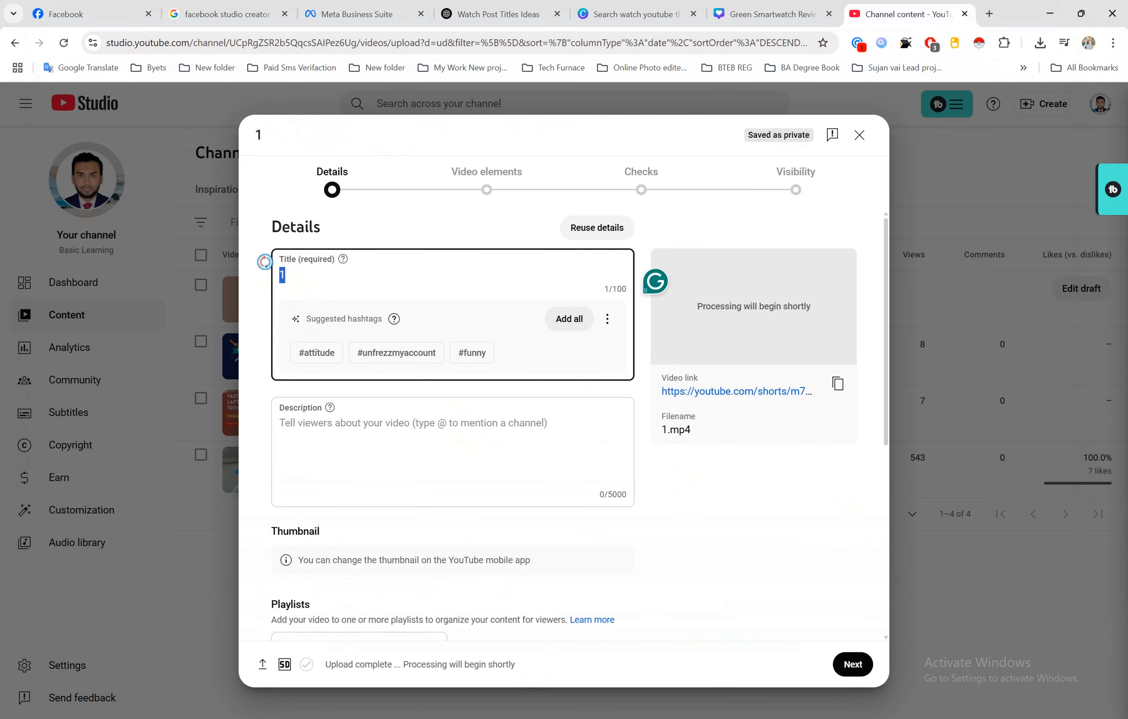
Replace the placeholder title with the Word headline 'Not Just a Watch, It's a Statement – Upgrade Your Style Today!'
left_click(503, 718)
left_click(572, 673)
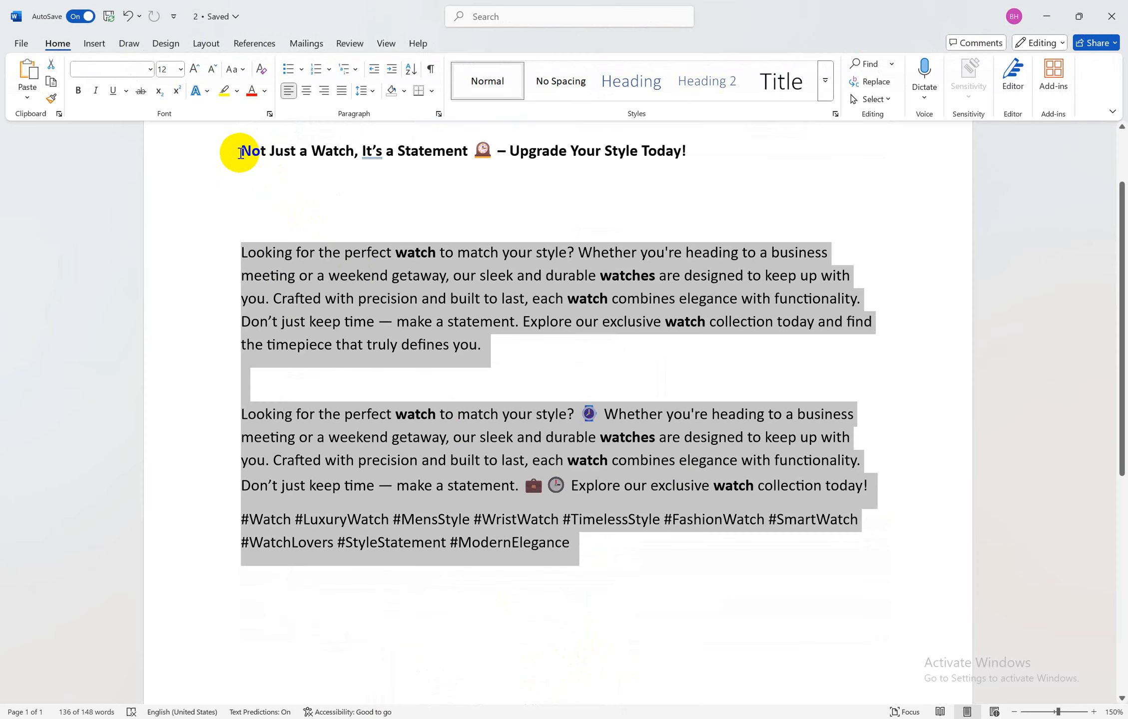
left_click_drag(241, 152, 725, 163)
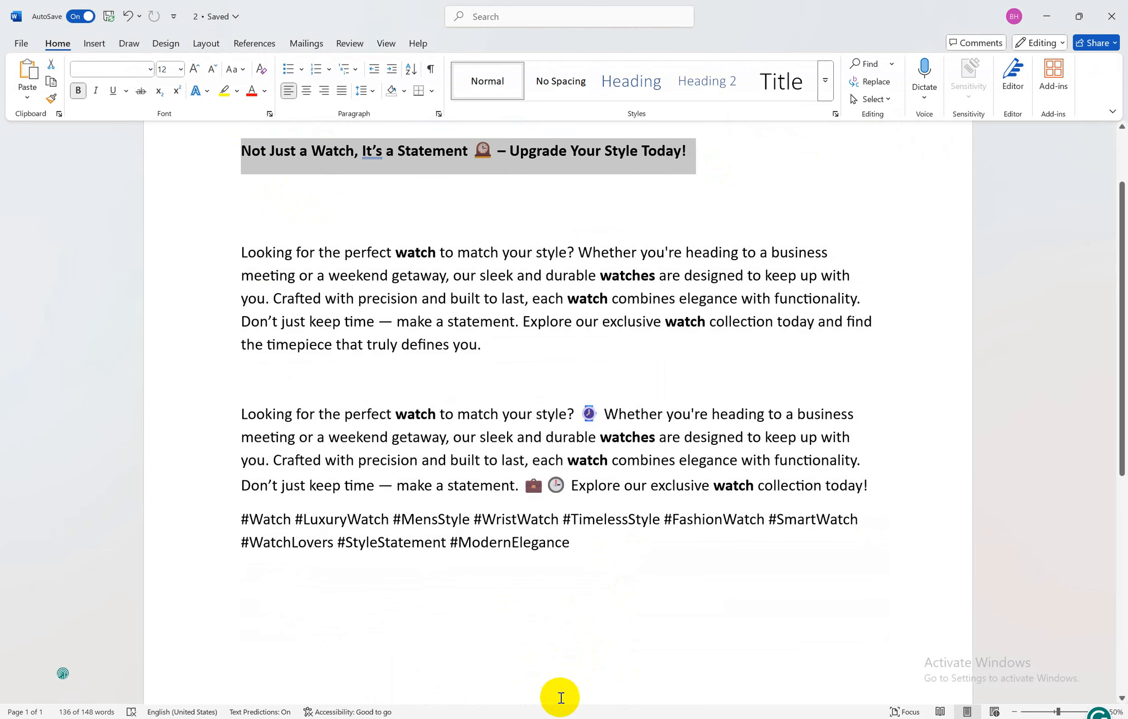
left_click(502, 718)
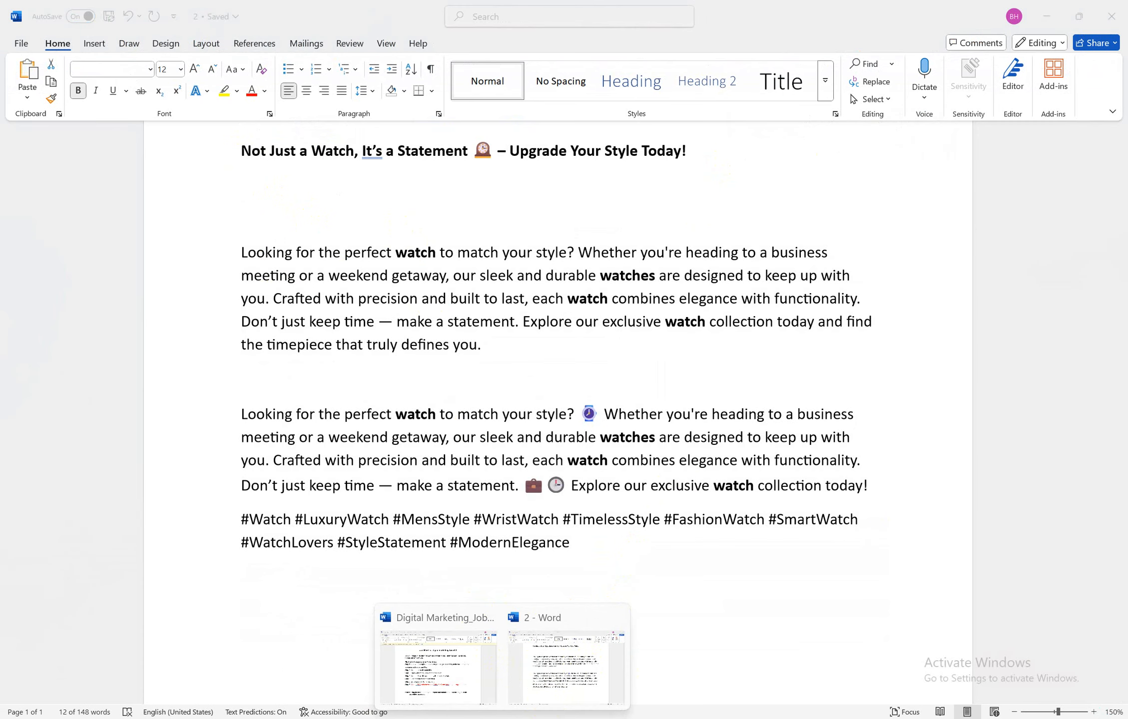
left_click(428, 718)
left_click_drag(379, 292, 232, 269)
left_click(326, 276)
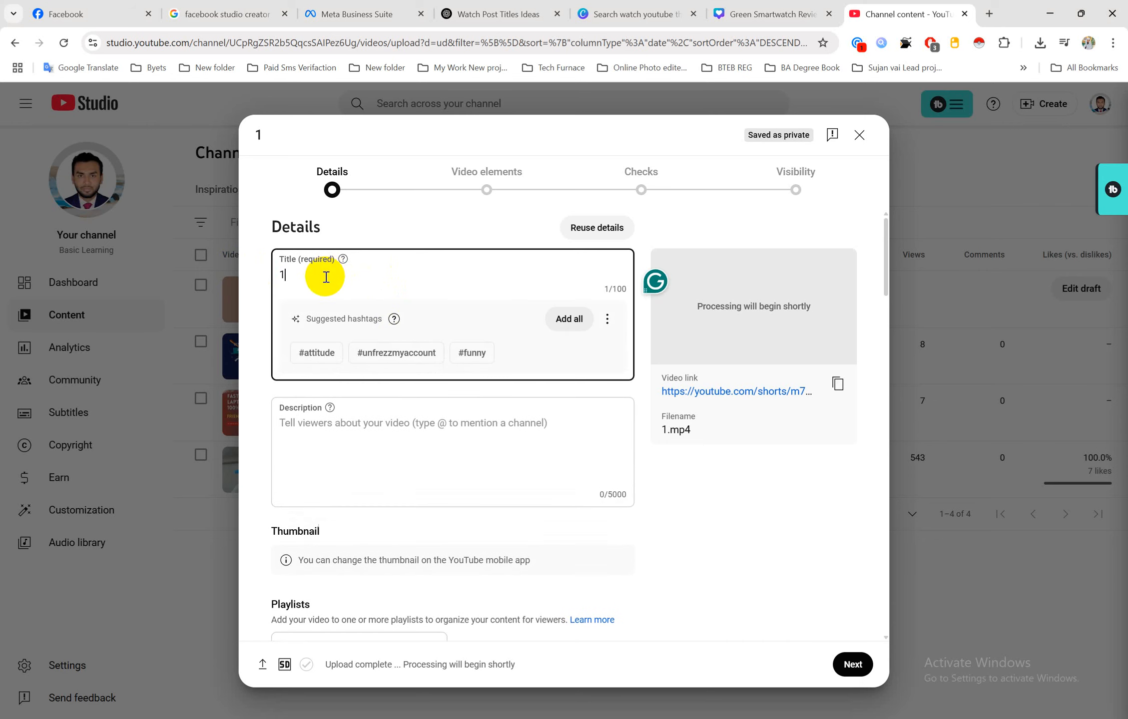
double_click(281, 275)
type("Not Just a Watch, It’s a Statement 🚨 – Upgrade Your Style Today!")
left_click(485, 274)
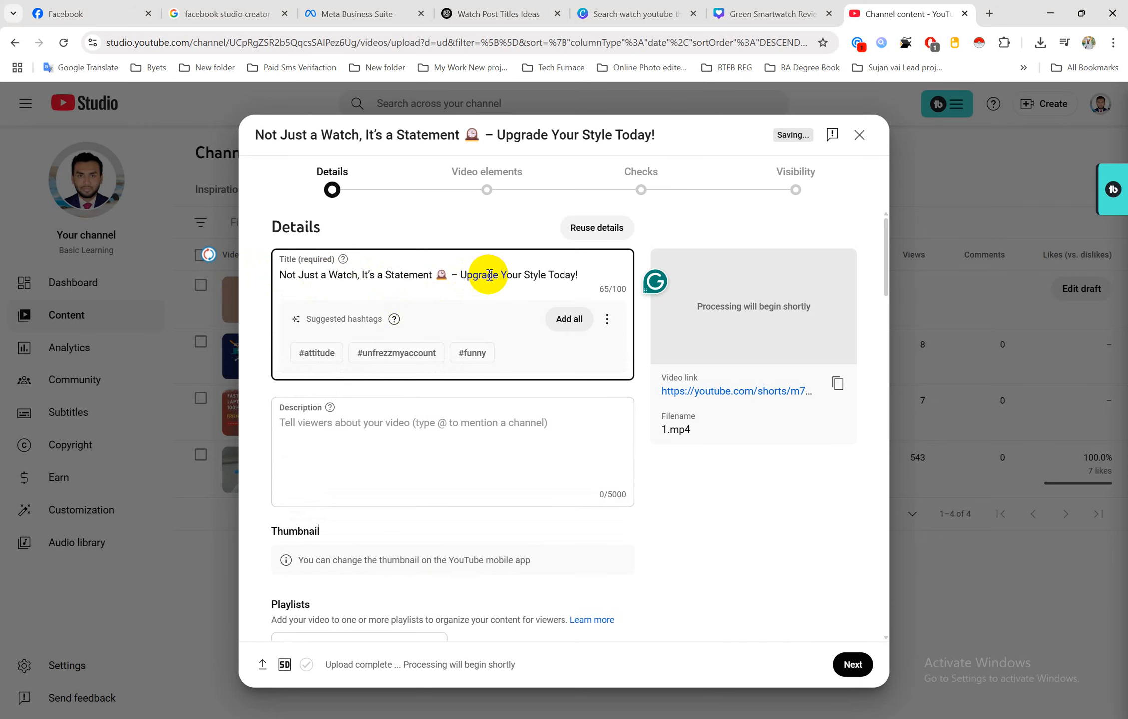
Paste the two watch body paragraphs and hashtags from Word into the Description field
mouse_move(504, 716)
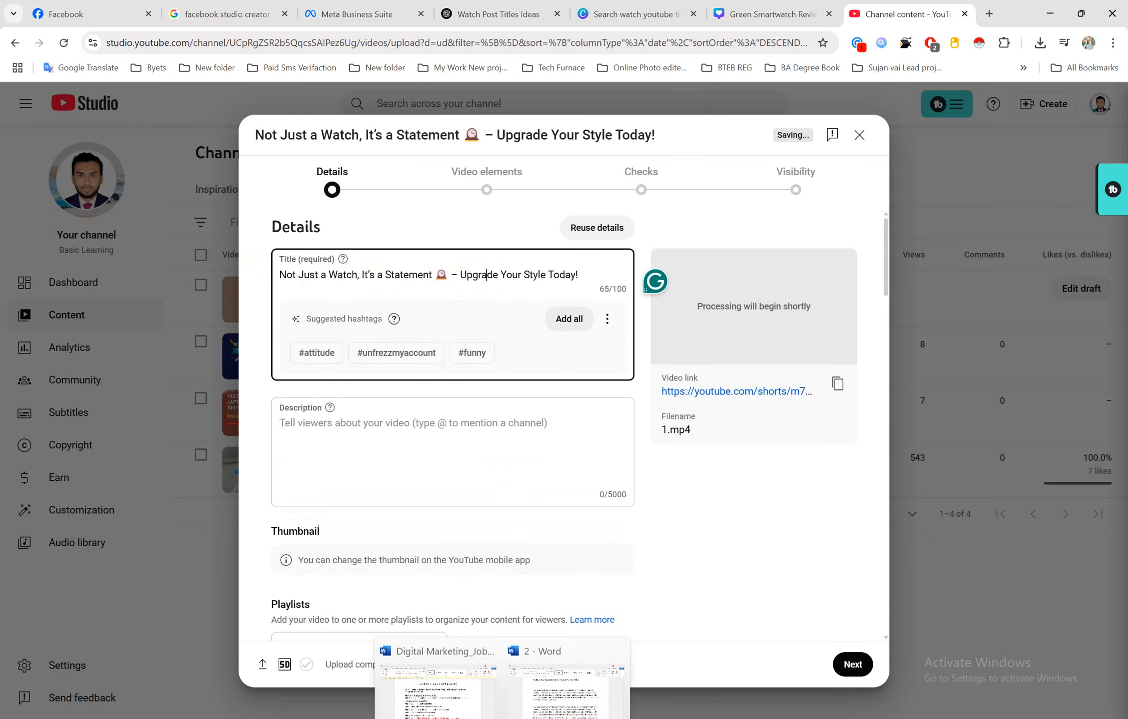
left_click(554, 688)
left_click_drag(239, 251, 588, 547)
key("ctrl+c")
left_click(496, 715)
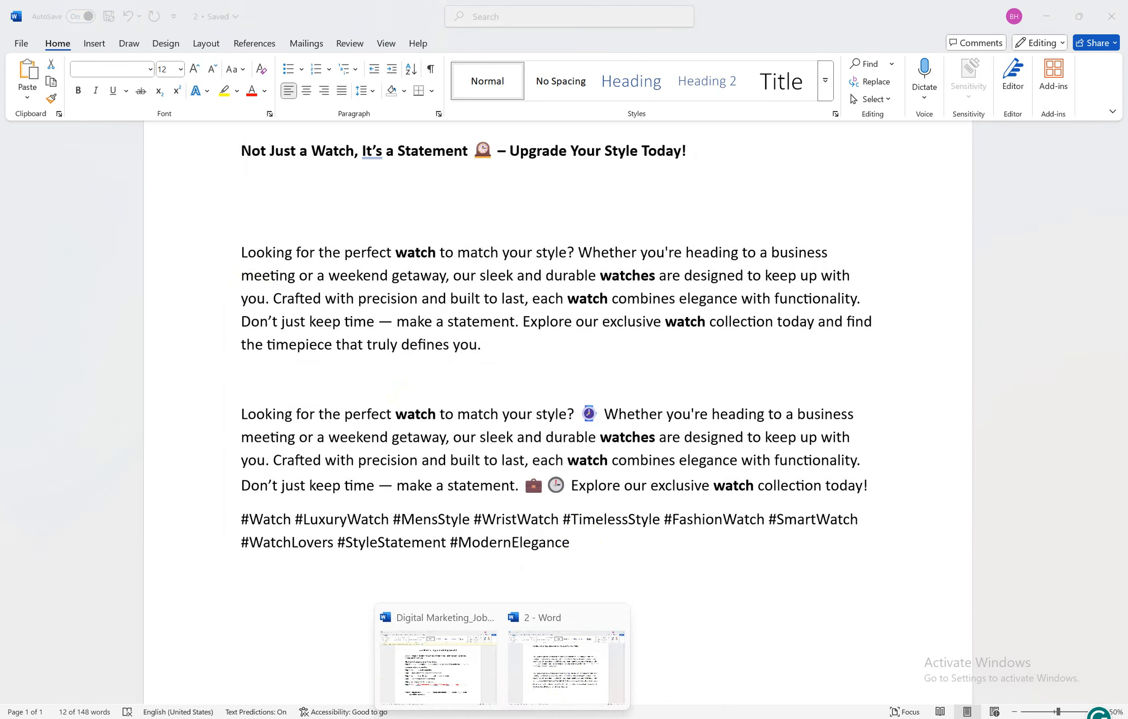
left_click(477, 717)
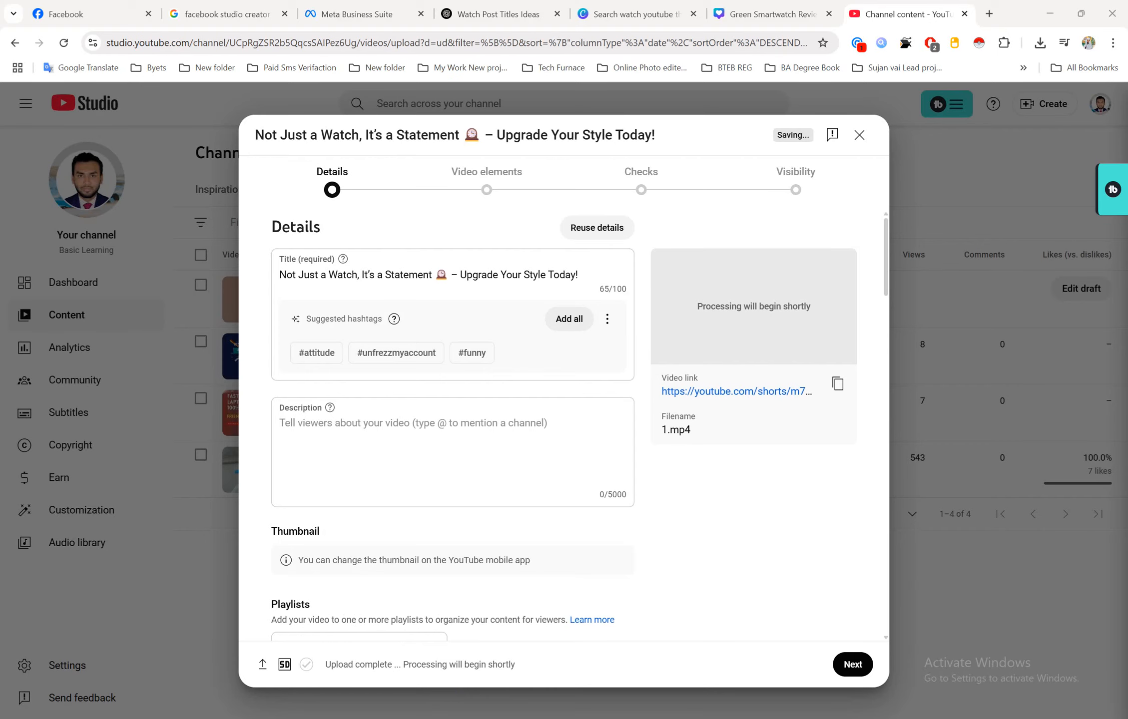
left_click(342, 433)
key("ctrl+v")
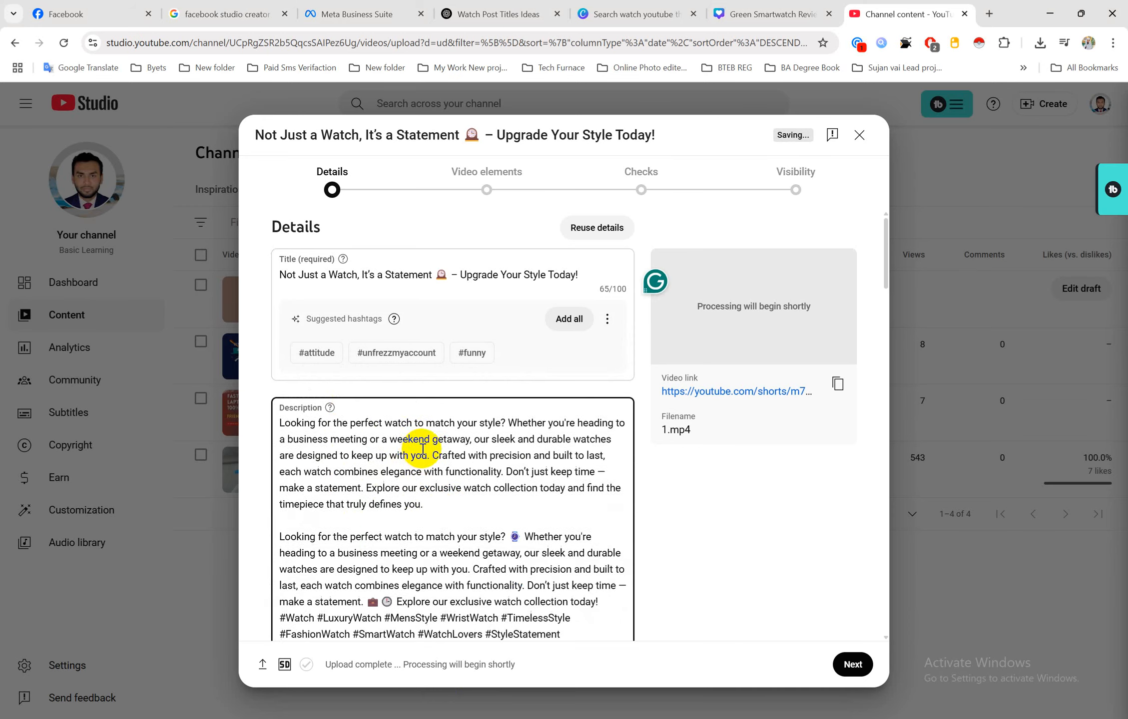
scroll(446, 471, "down", 3)
scroll(446, 471, "down", 4)
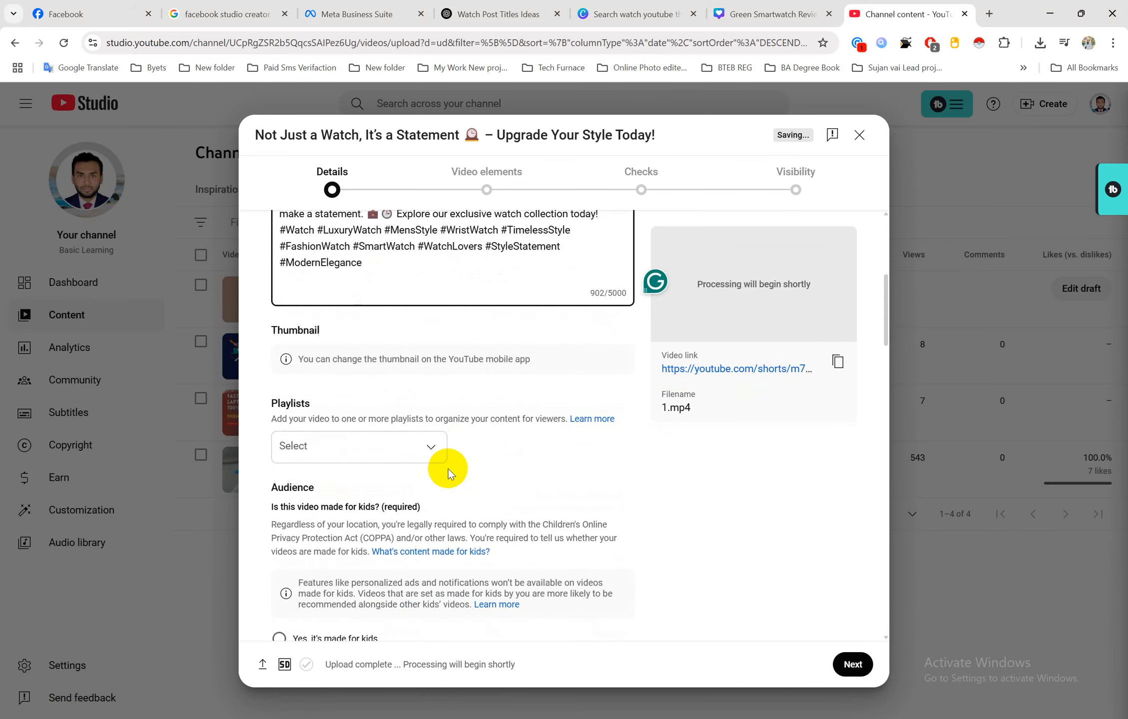
Set the audience to 'No, it's not made for kids'
scroll(430, 451, "down", 4)
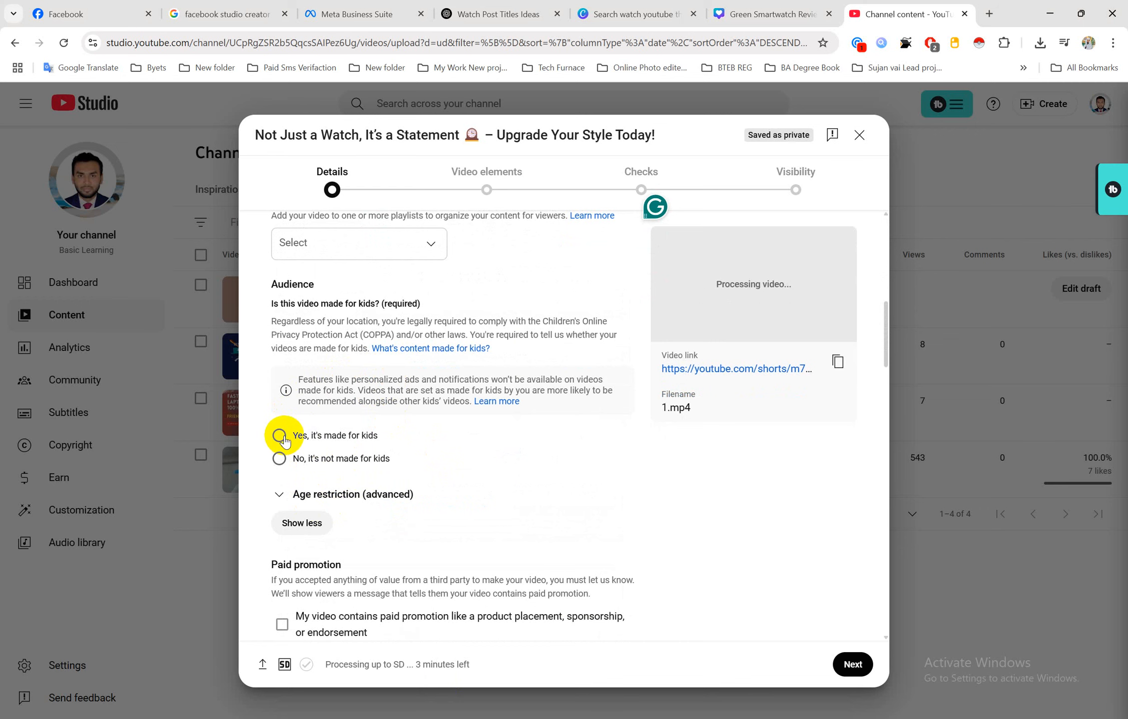
left_click(280, 463)
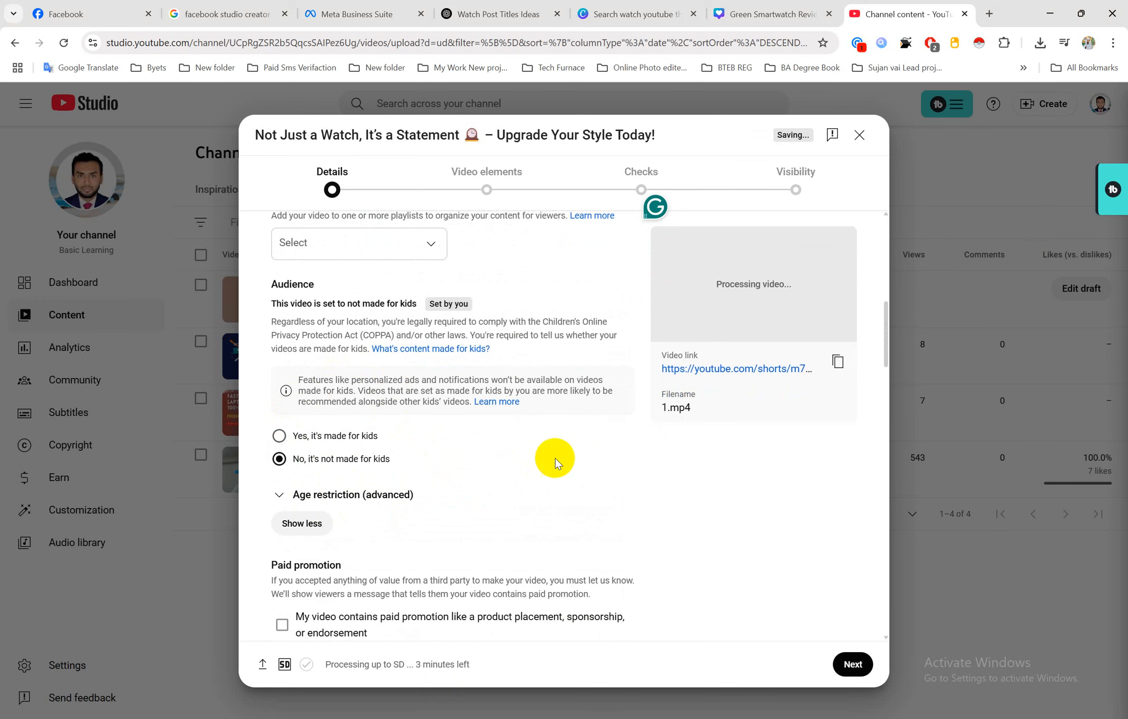
scroll(538, 464, "up", 5)
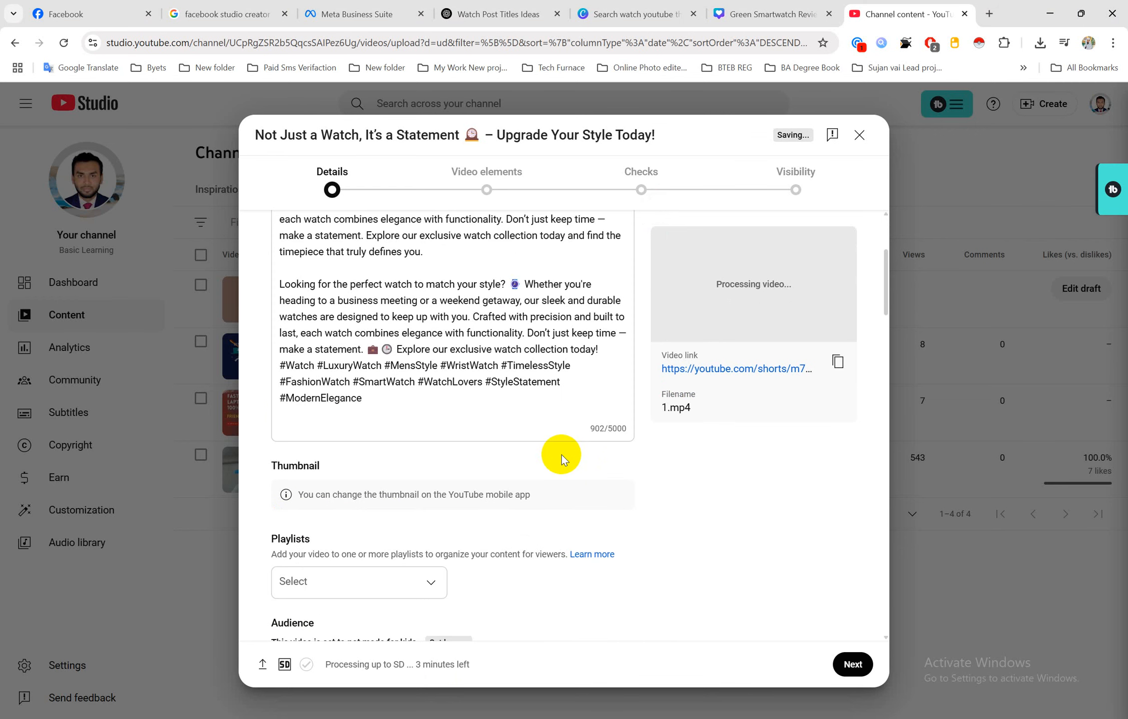
scroll(561, 455, "down", 6)
scroll(561, 456, "down", 3)
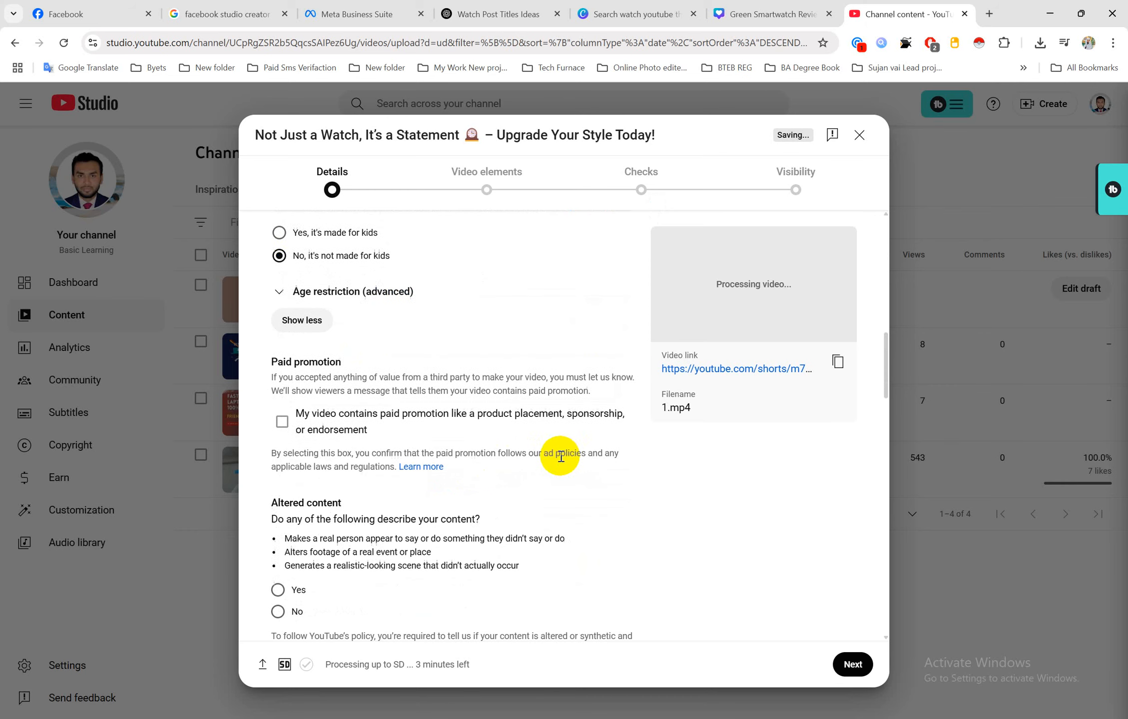
Expand Age restriction and leave it at 'No, don't restrict' to over-18 viewers
left_click(281, 291)
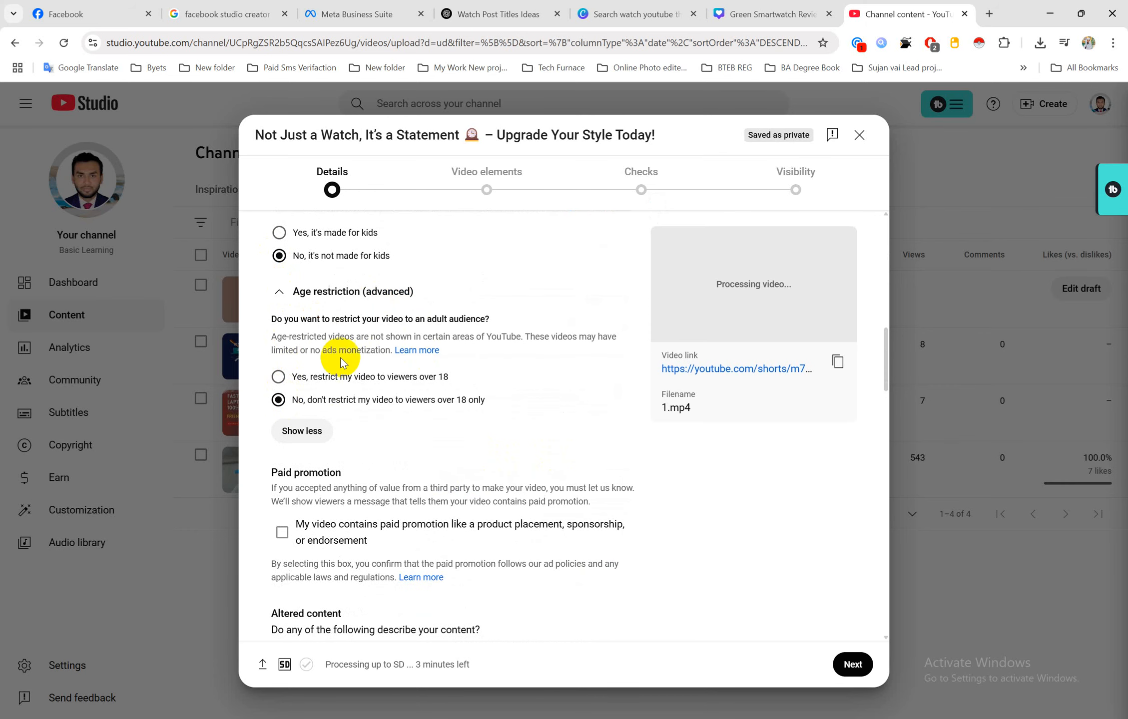
scroll(403, 353, "up", 8)
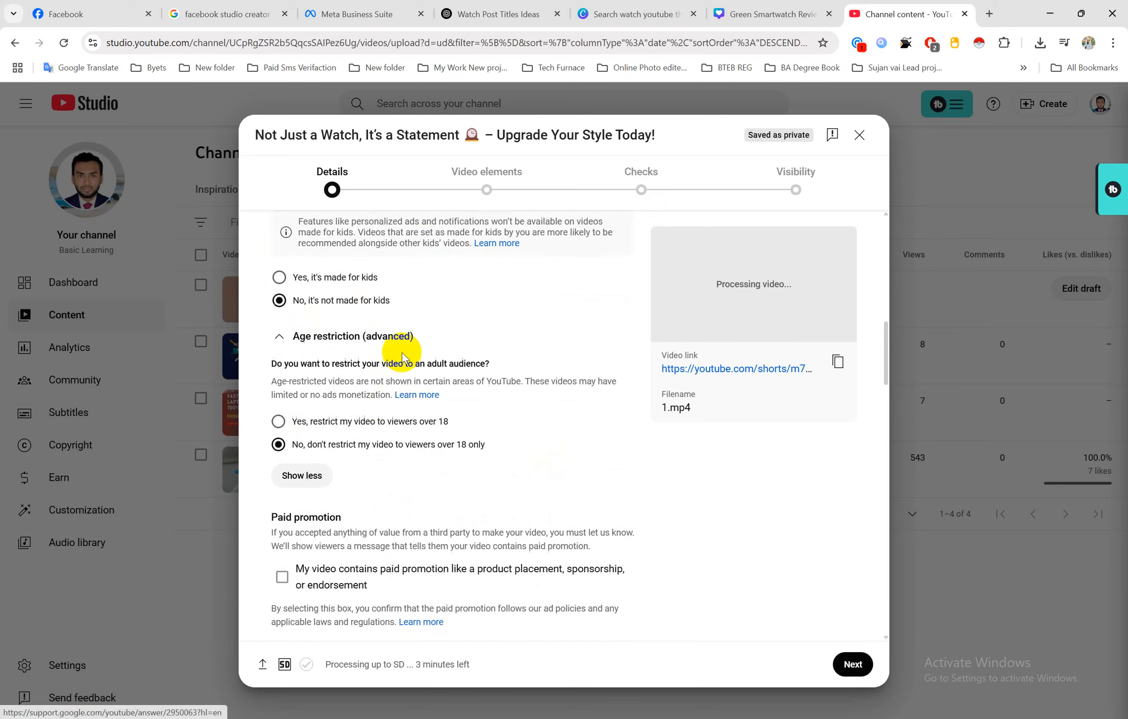
scroll(402, 353, "up", 2)
scroll(403, 353, "down", 1)
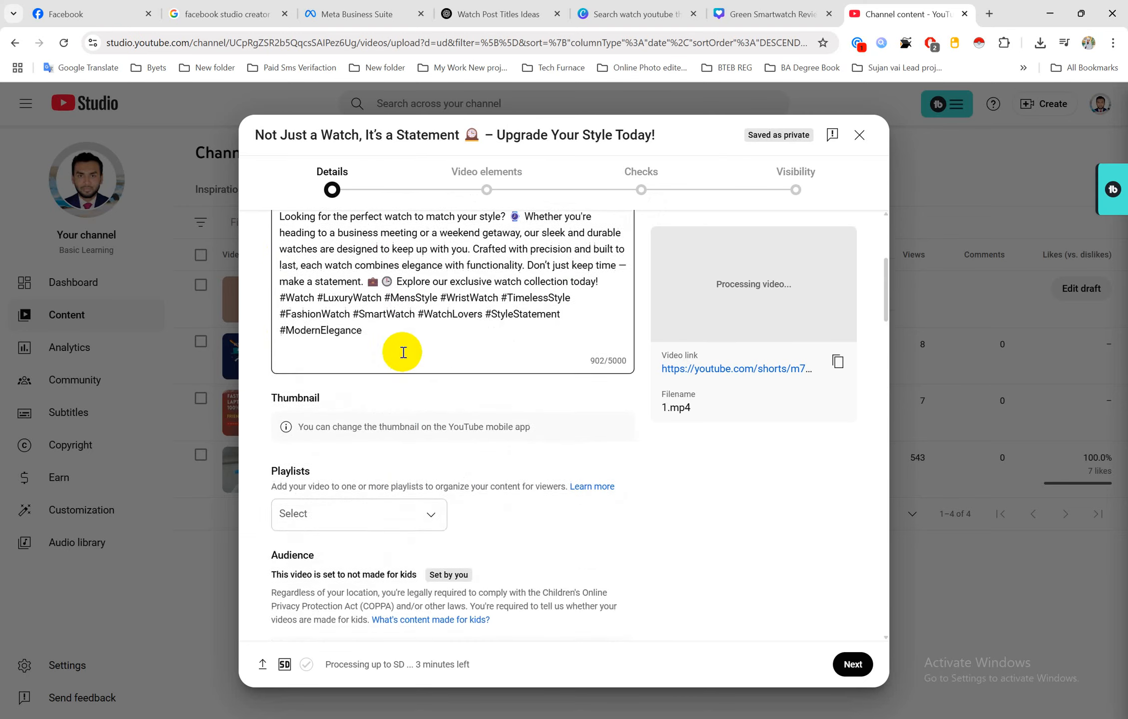
scroll(390, 348, "up", 4)
scroll(374, 353, "down", 5)
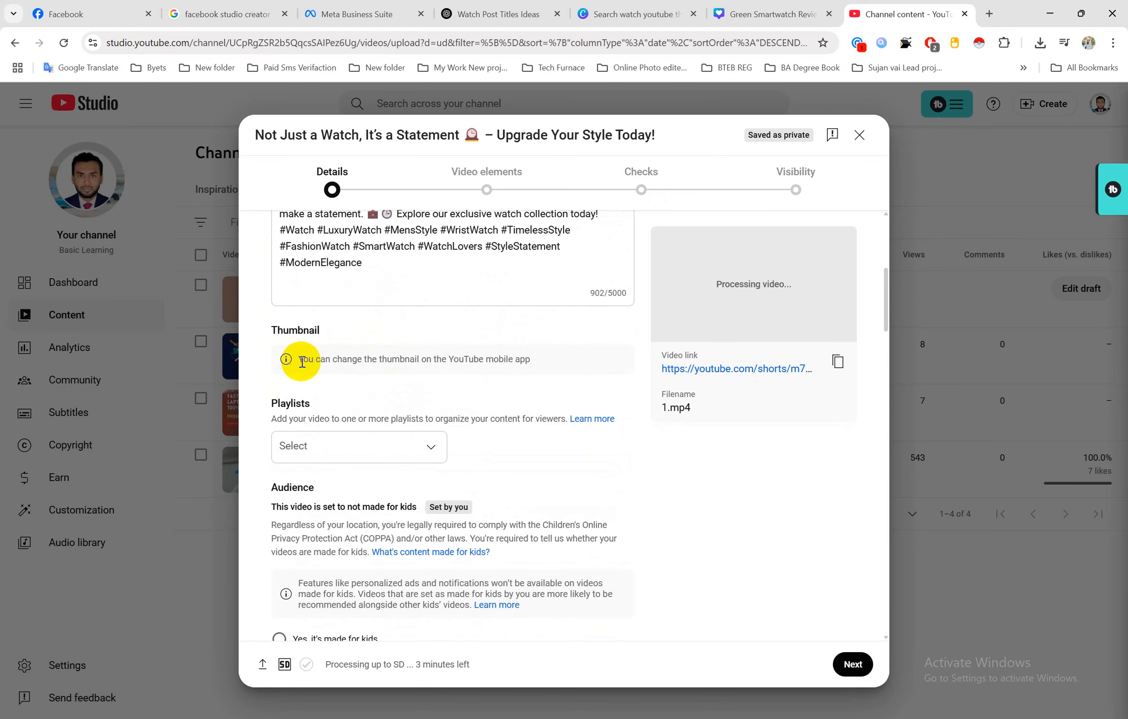
left_click_drag(532, 362, 304, 361)
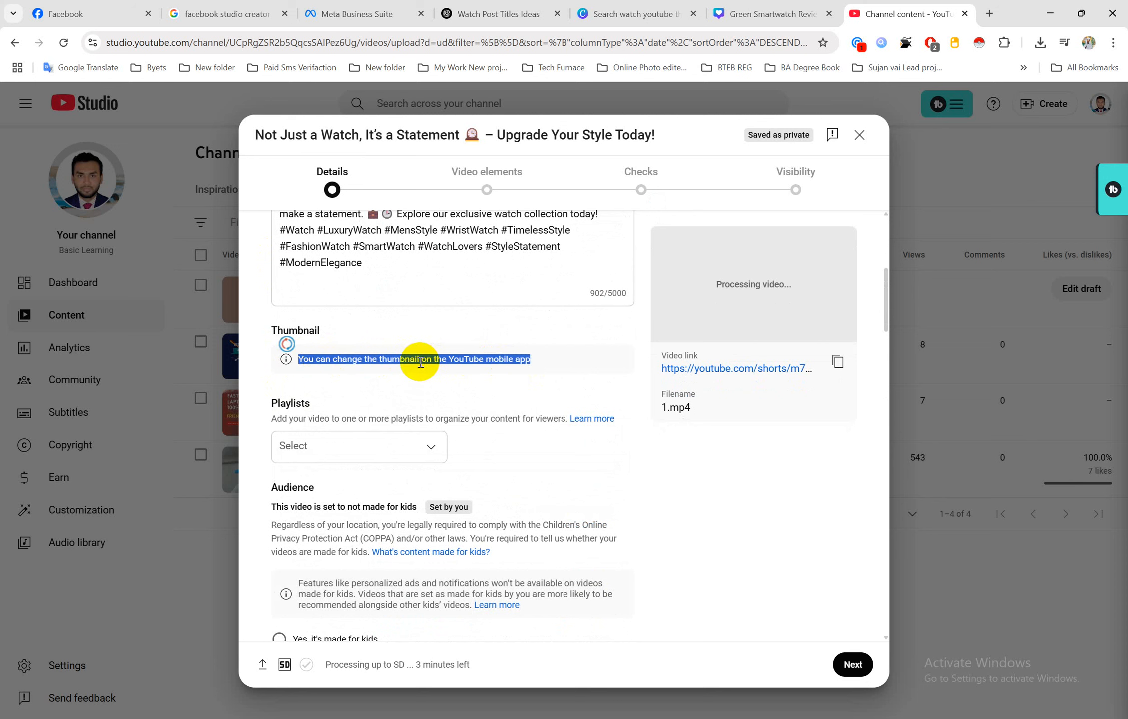
left_click(368, 361)
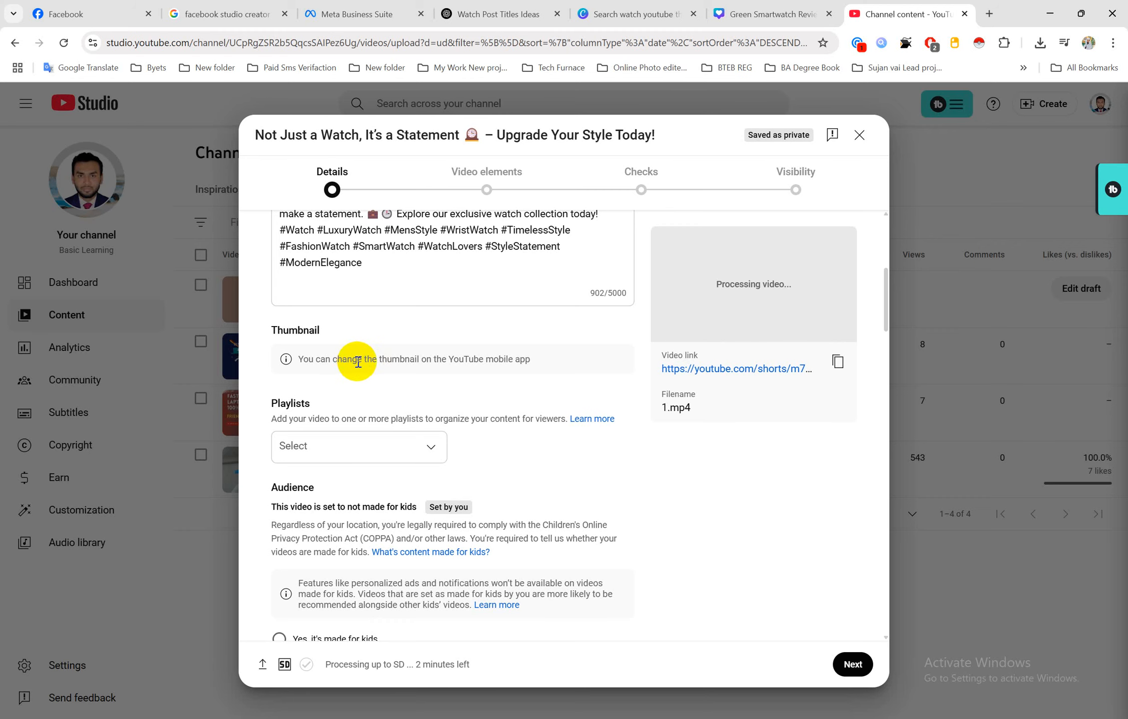
scroll(362, 362, "down", 10)
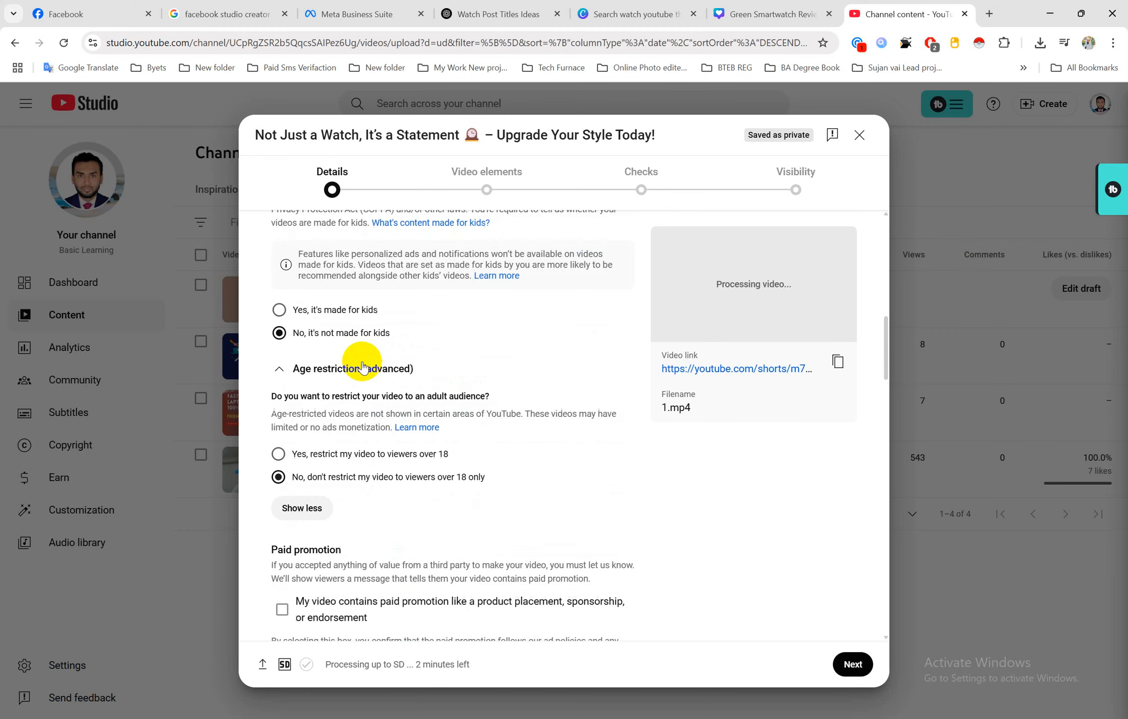
scroll(862, 662, "down", 6)
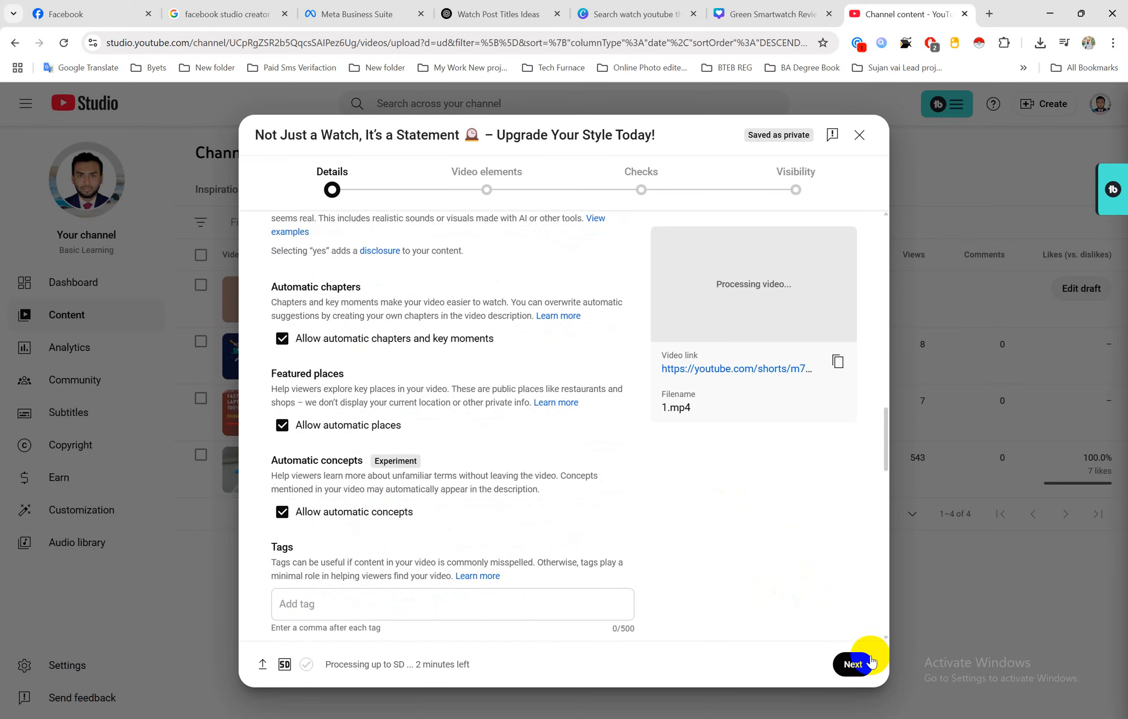
Skip through Video elements and Checks, set visibility to Public, publish, and close the confirmation
left_click(862, 667)
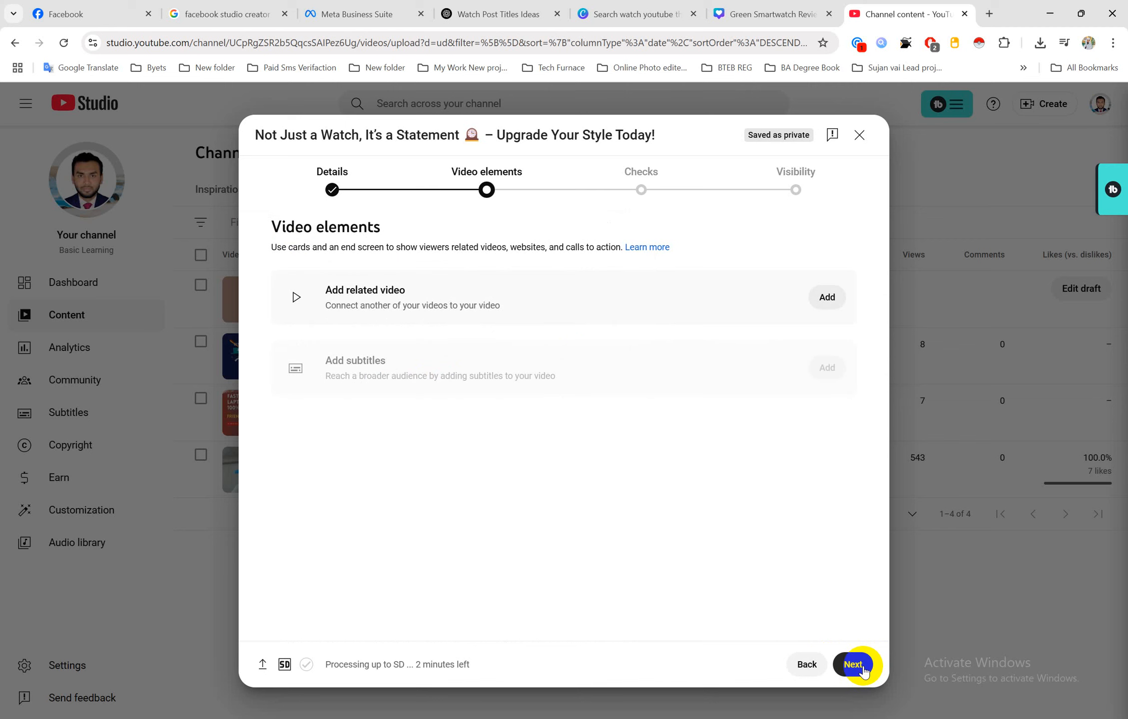
left_click(863, 670)
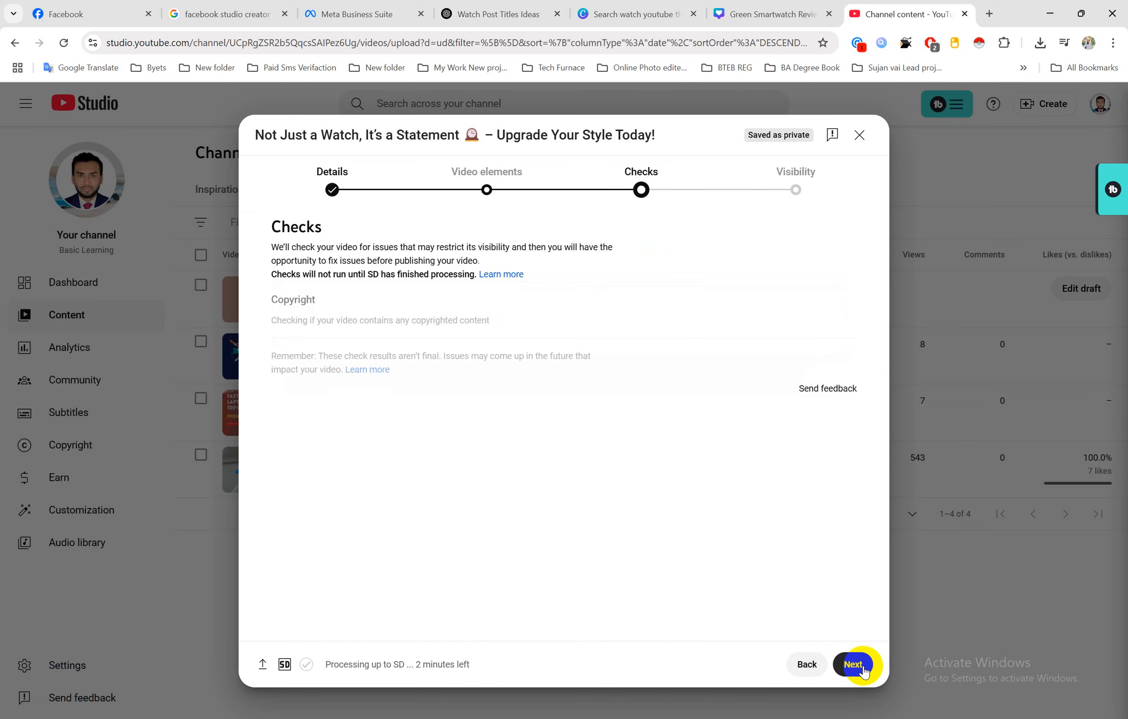
left_click(863, 669)
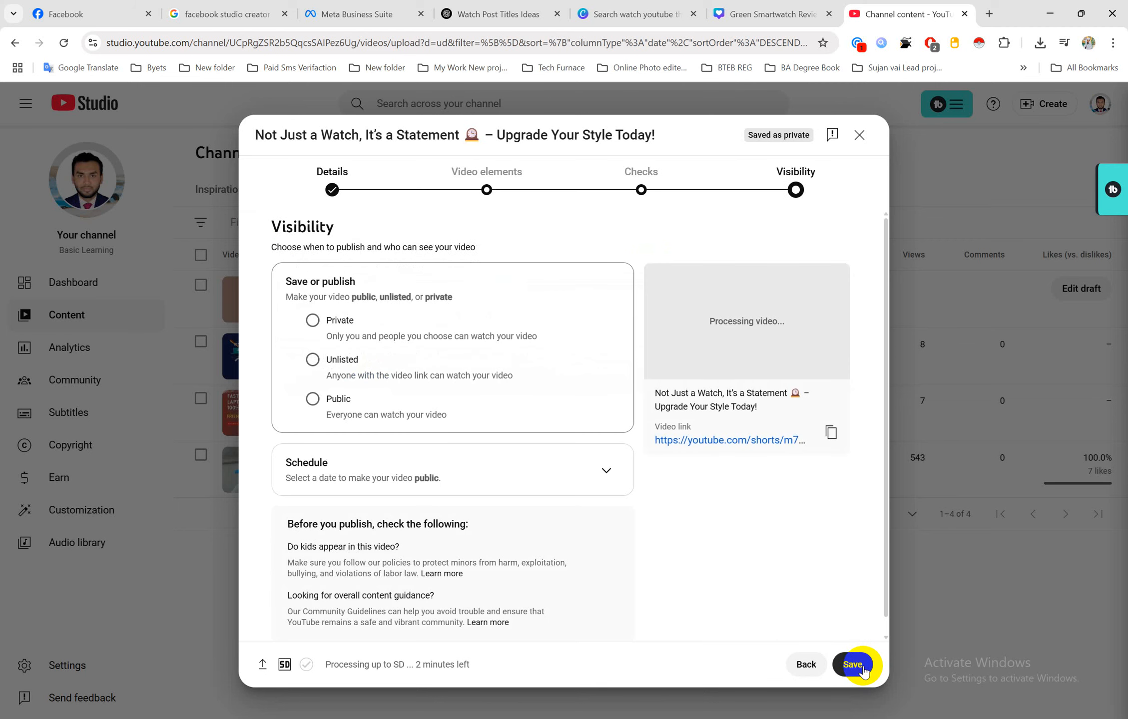
left_click(314, 402)
scroll(521, 513, "down", 1)
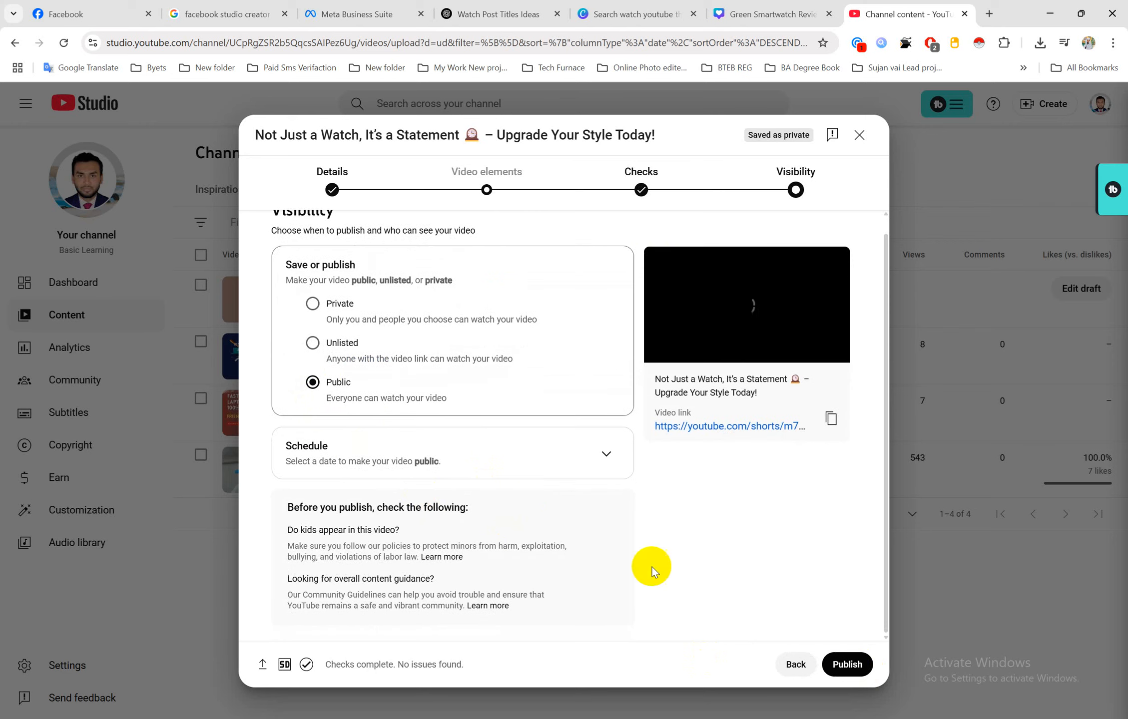
left_click(855, 662)
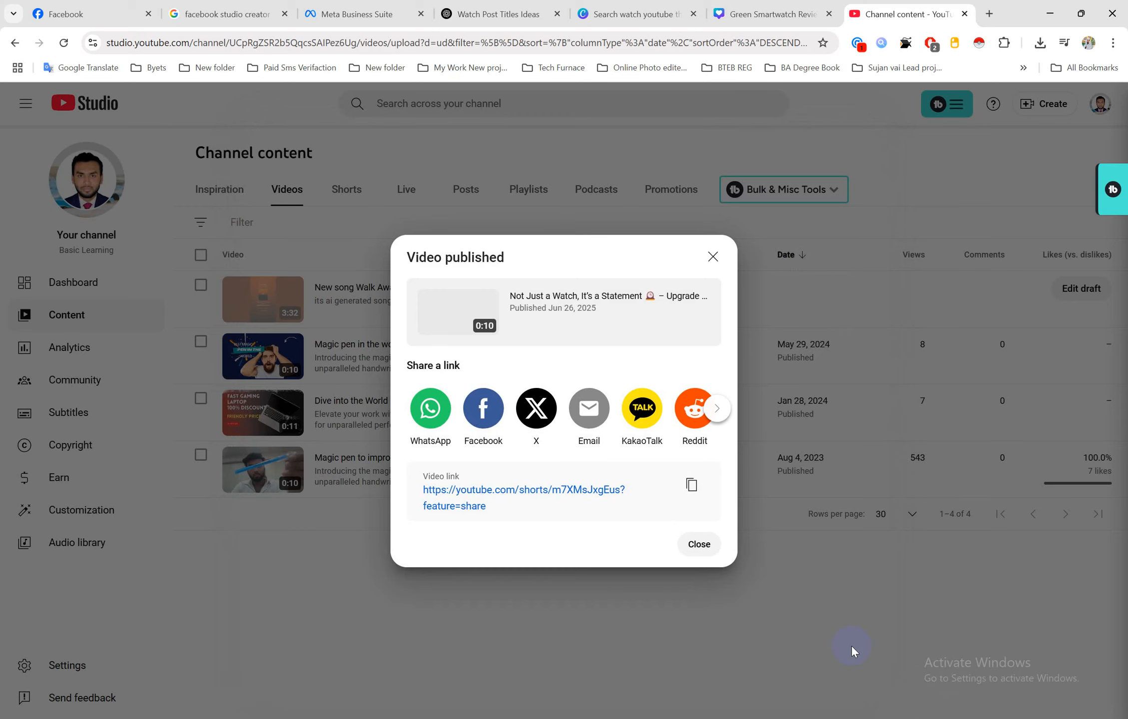
left_click(705, 547)
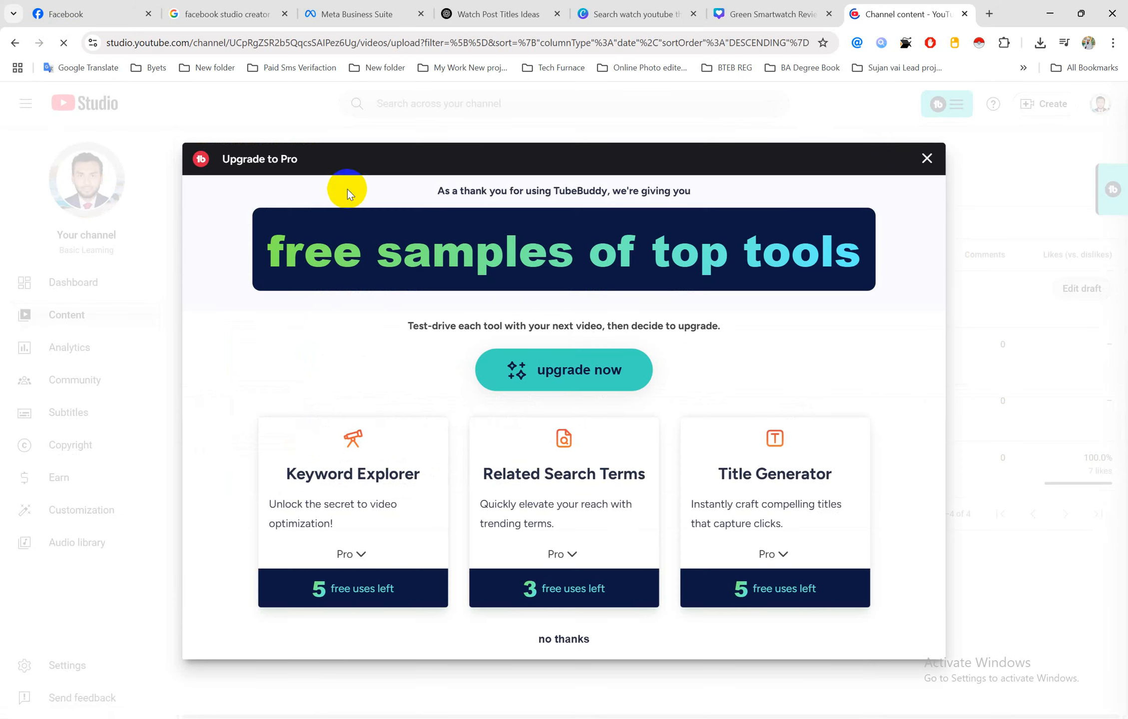
Dismiss TubeBuddy and open the watch Short's details via Shorts > Edit title and description
left_click(926, 159)
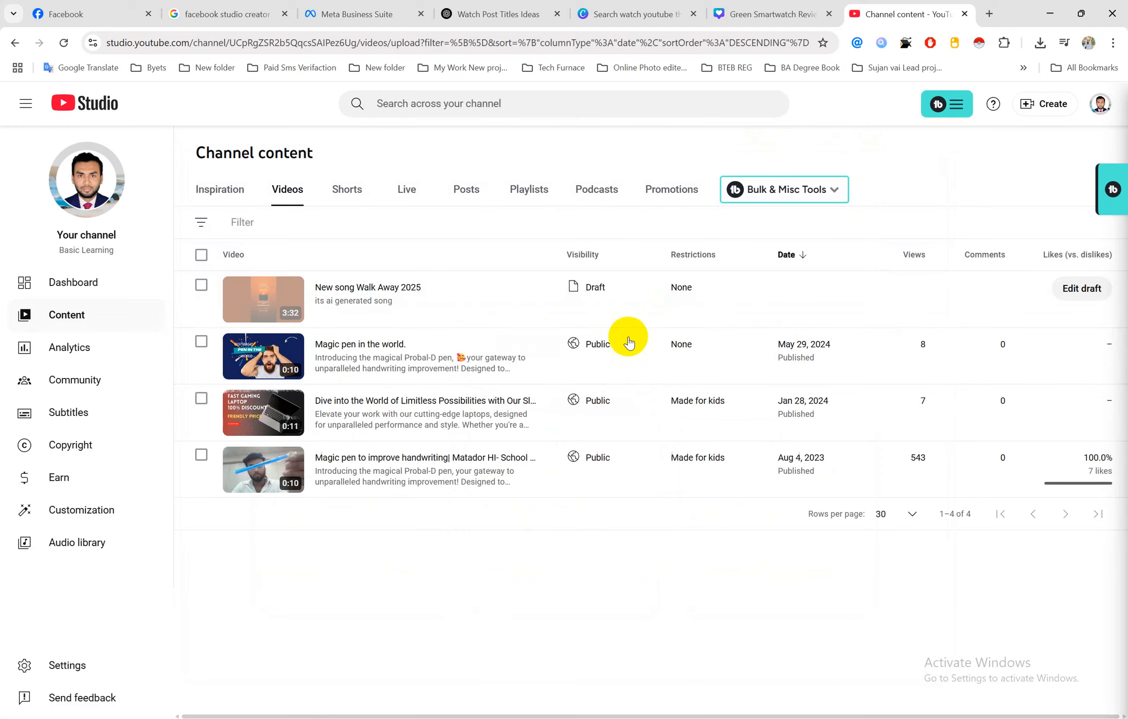
left_click(352, 197)
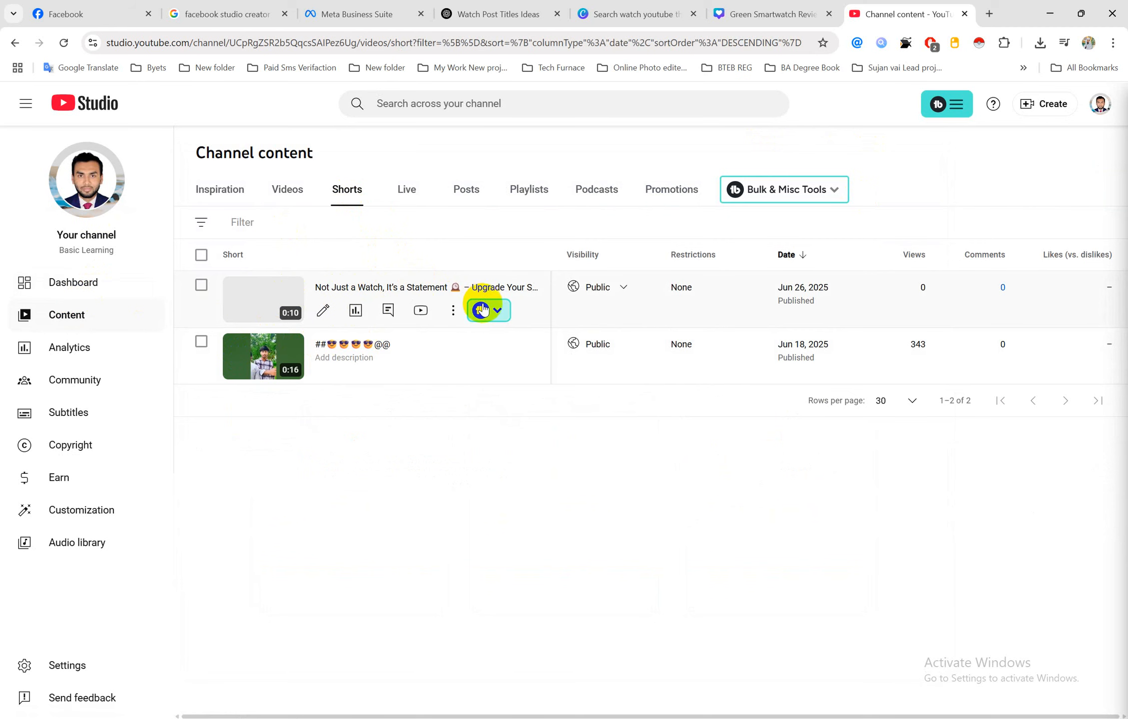
left_click(453, 311)
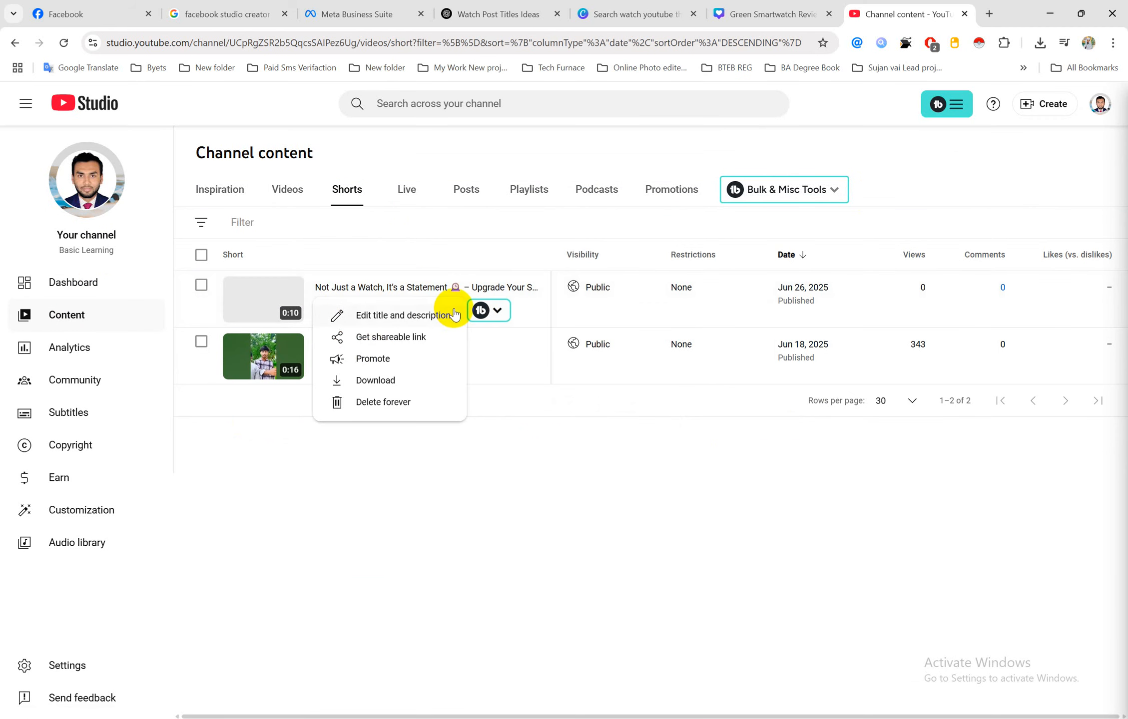
left_click(403, 460)
left_click(366, 289)
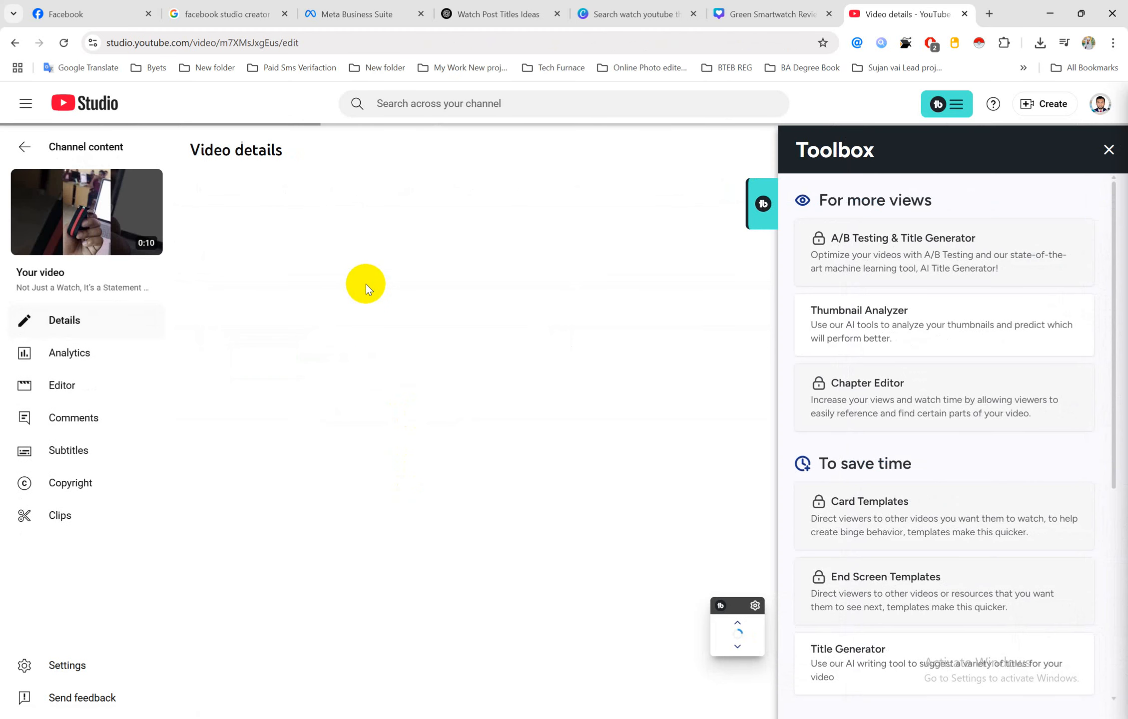
left_click(1108, 149)
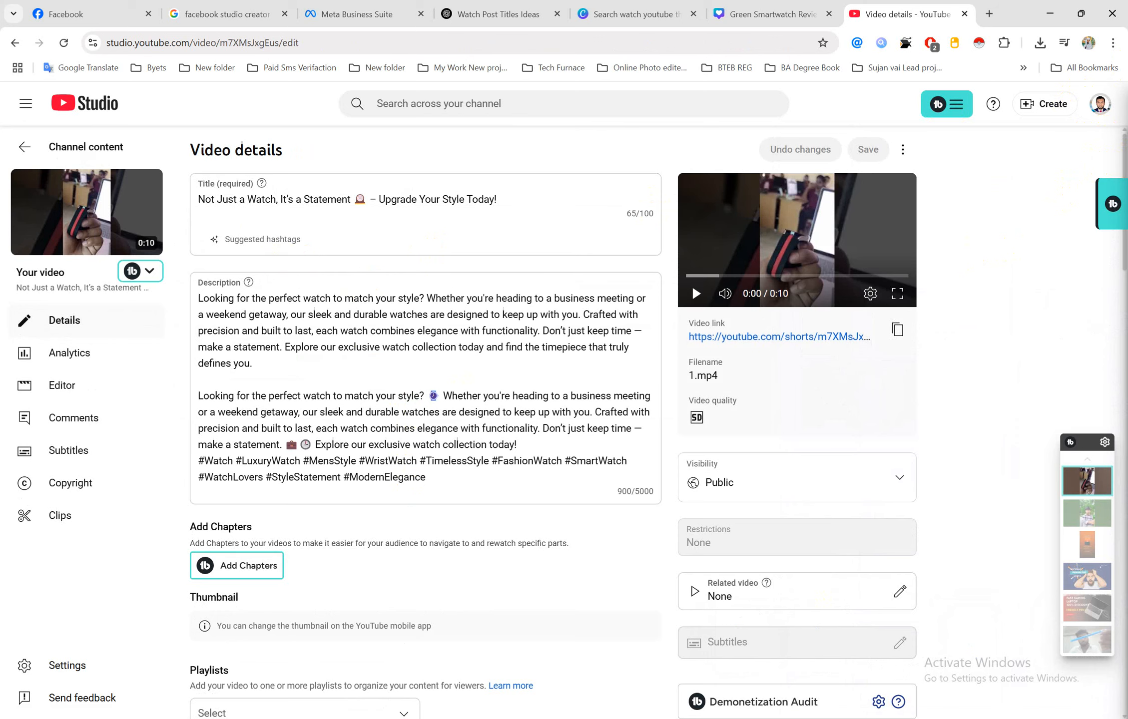
Capture a Lightshot screenshot of the whole Video details page
key("Print")
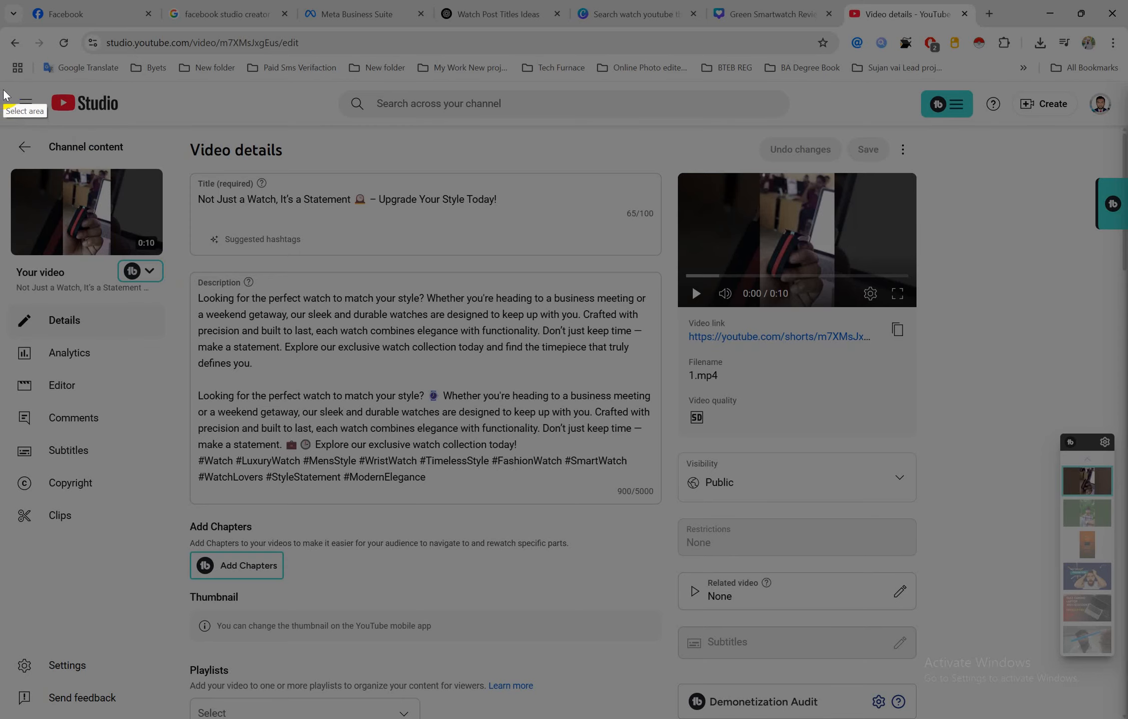
mouse_move(3, 89)
left_mouse_down()
mouse_move(486, 433)
mouse_move(886, 620)
mouse_move(975, 680)
mouse_move(1049, 701)
mouse_move(1010, 697)
left_mouse_up()
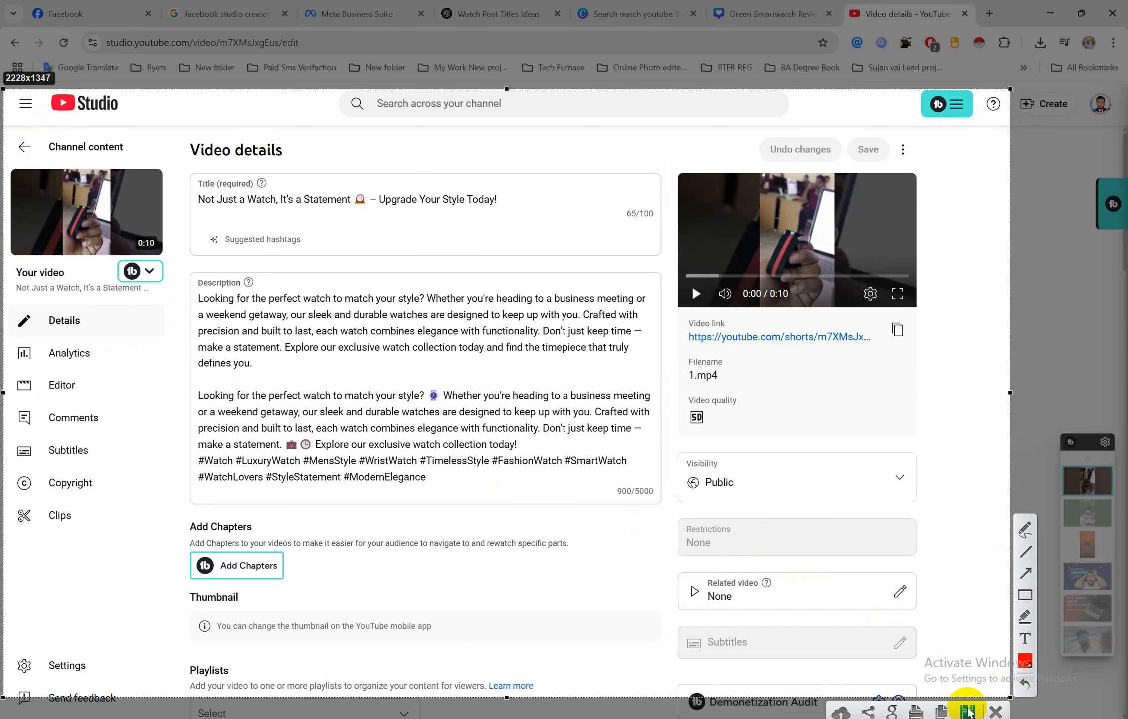
left_click(967, 712)
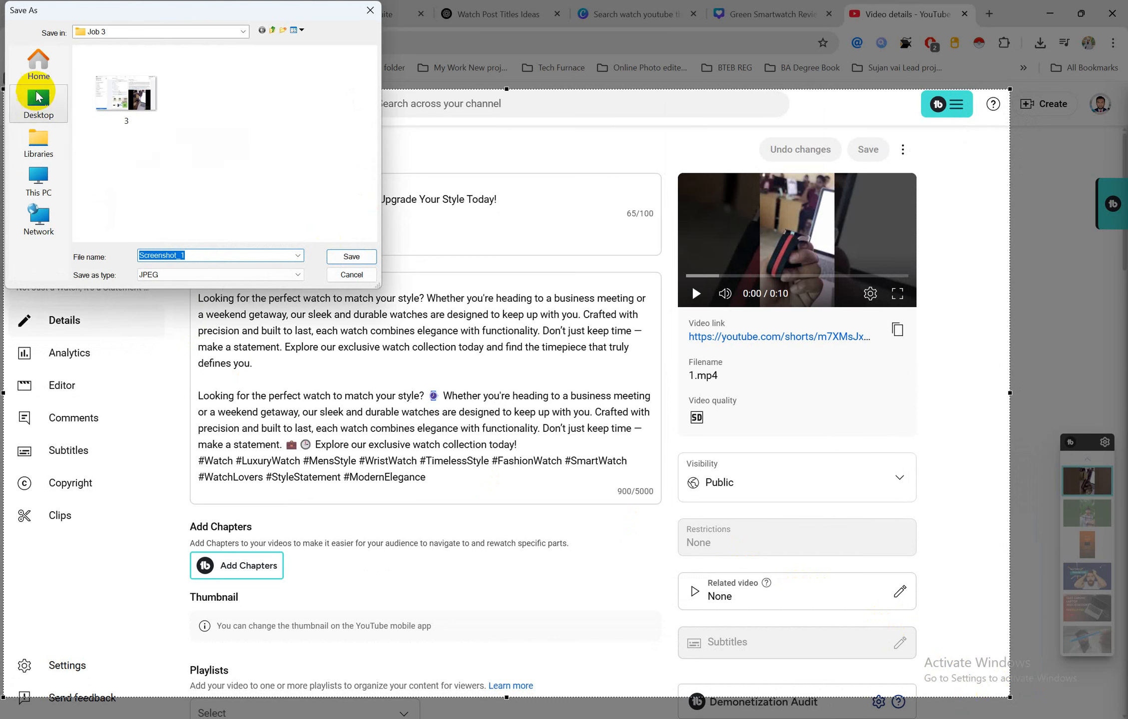
Save the screenshot as '4' in the Desktop's New folder > Job 3 folder
left_click(40, 103)
scroll(151, 150, "down", 3)
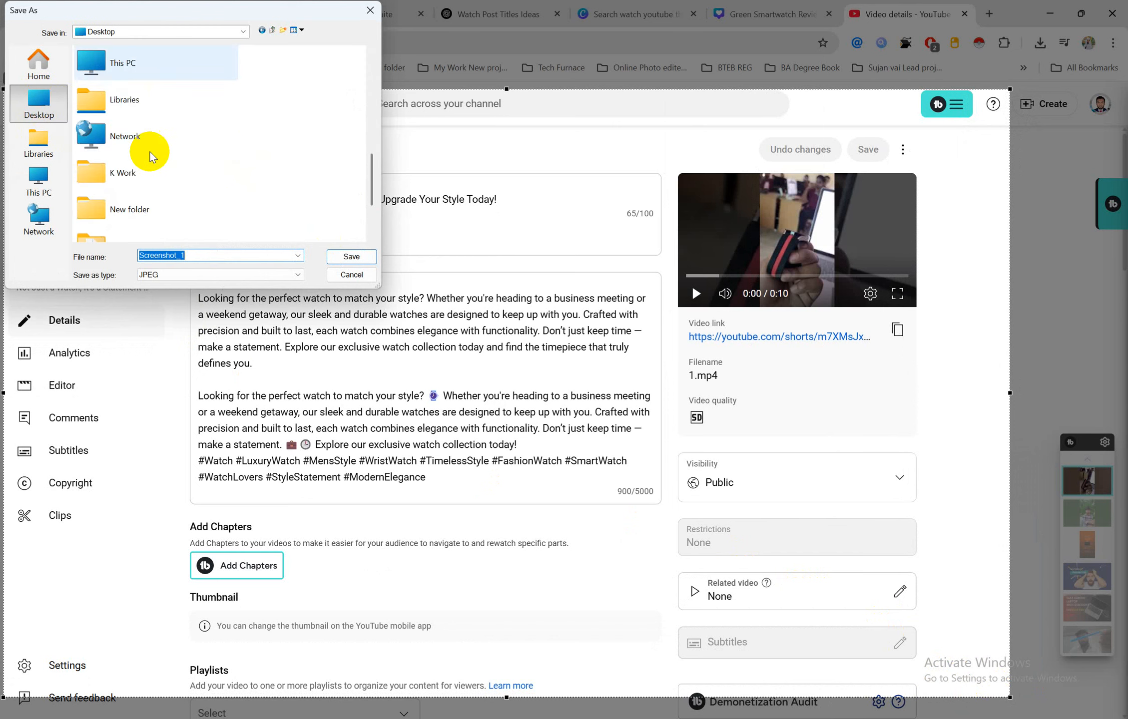
scroll(142, 170, "down", 3)
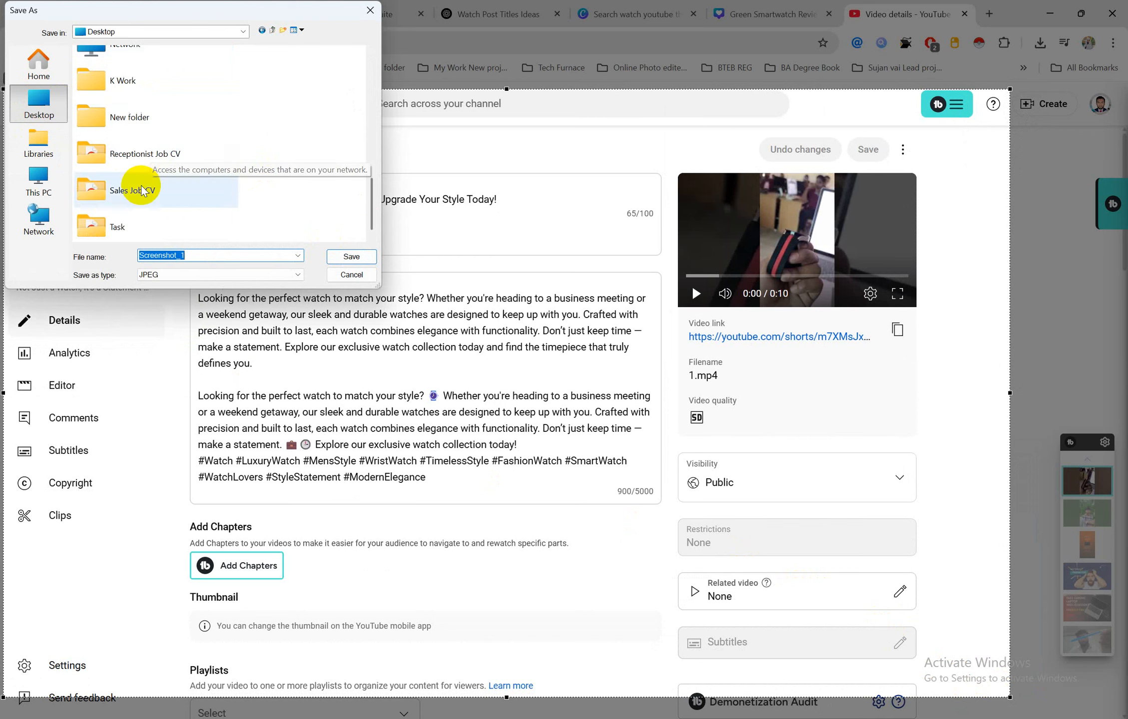
double_click(139, 116)
double_click(102, 81)
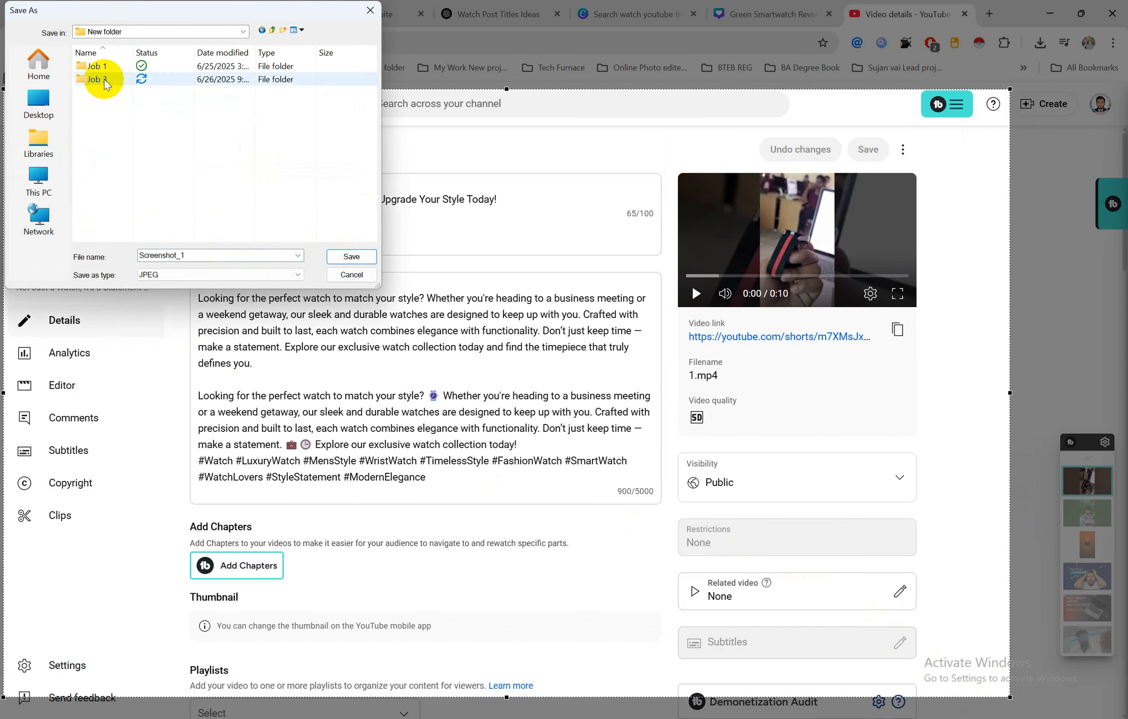
double_click(264, 254)
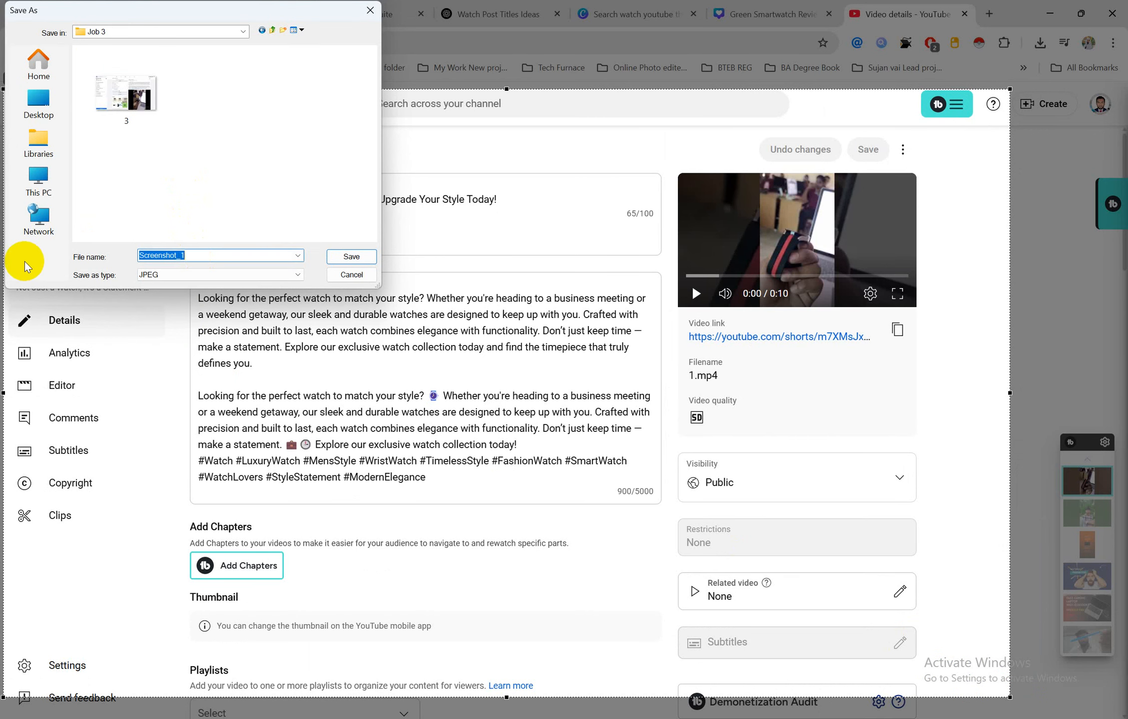
type("4")
left_click(351, 257)
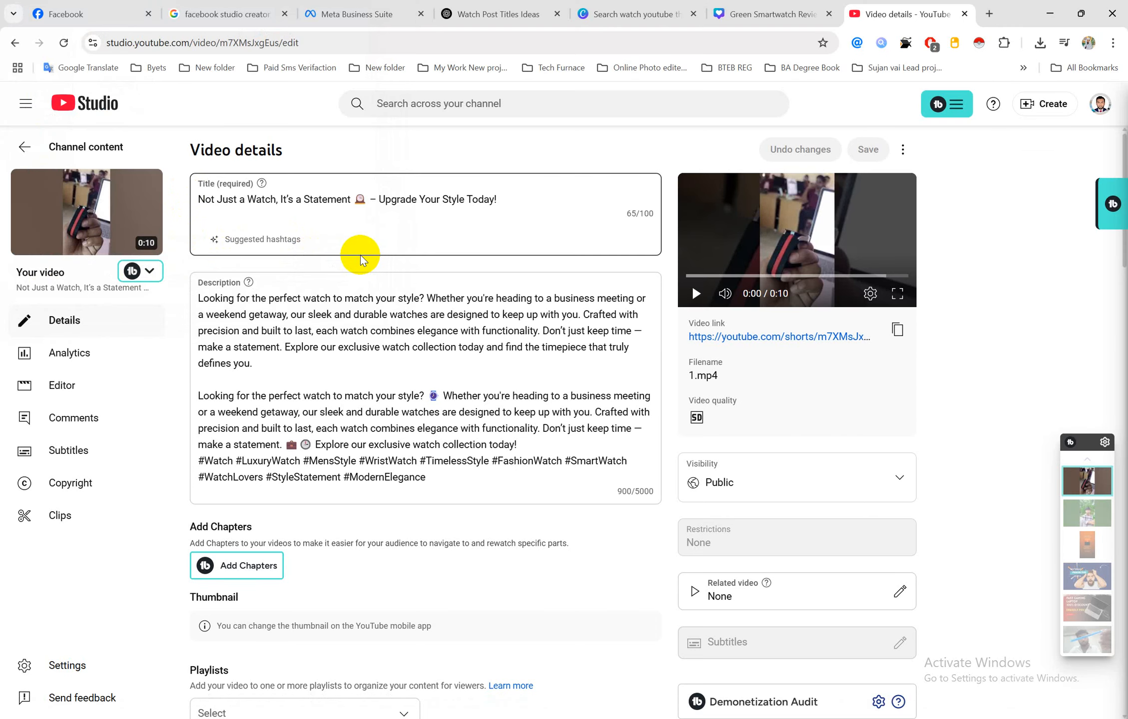
Load instagram.com in a new tab and begin a new post via Create > Post
left_click(989, 14)
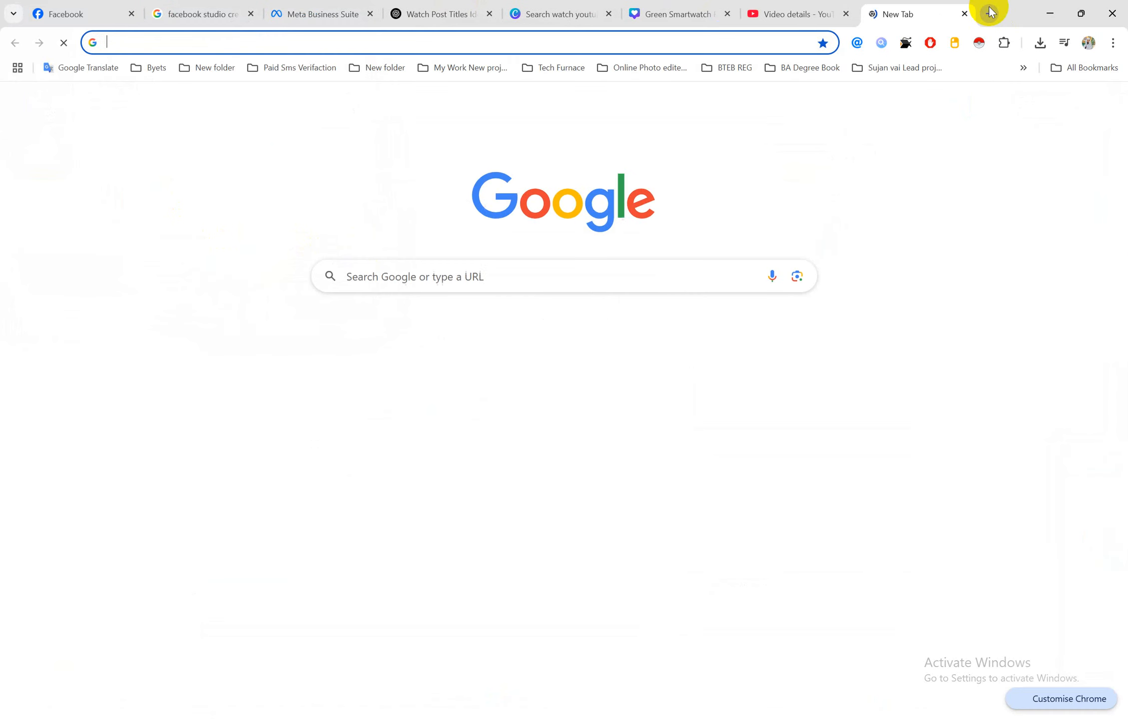
type("i")
key("Return")
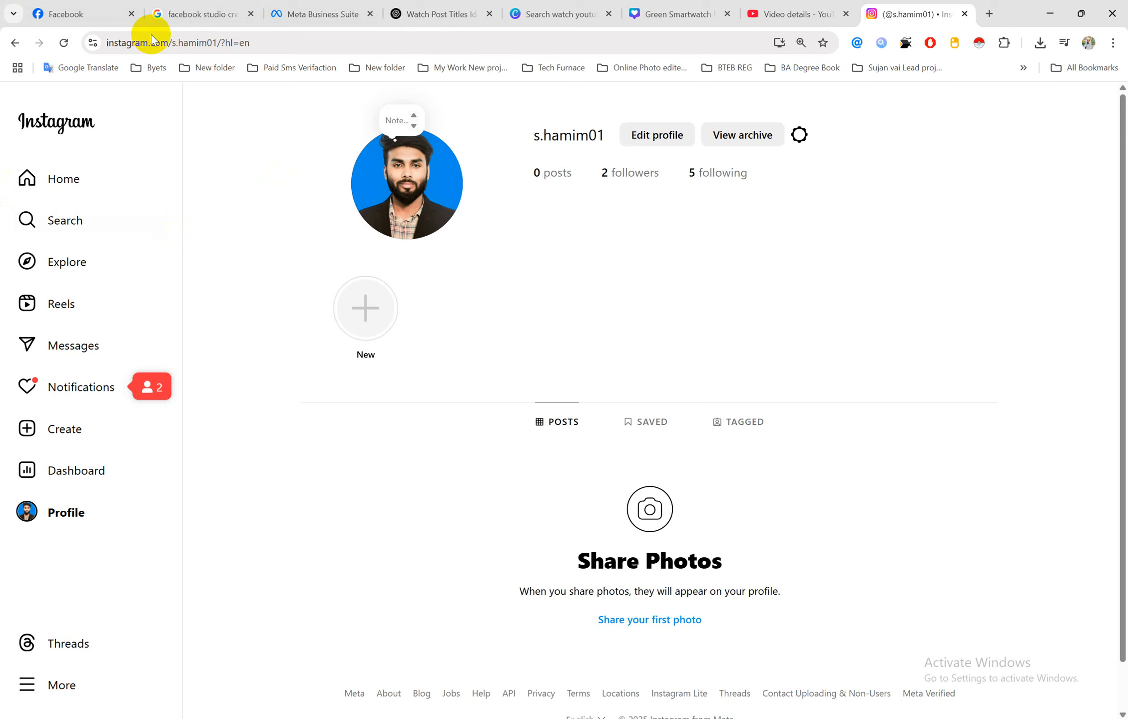
left_click(59, 178)
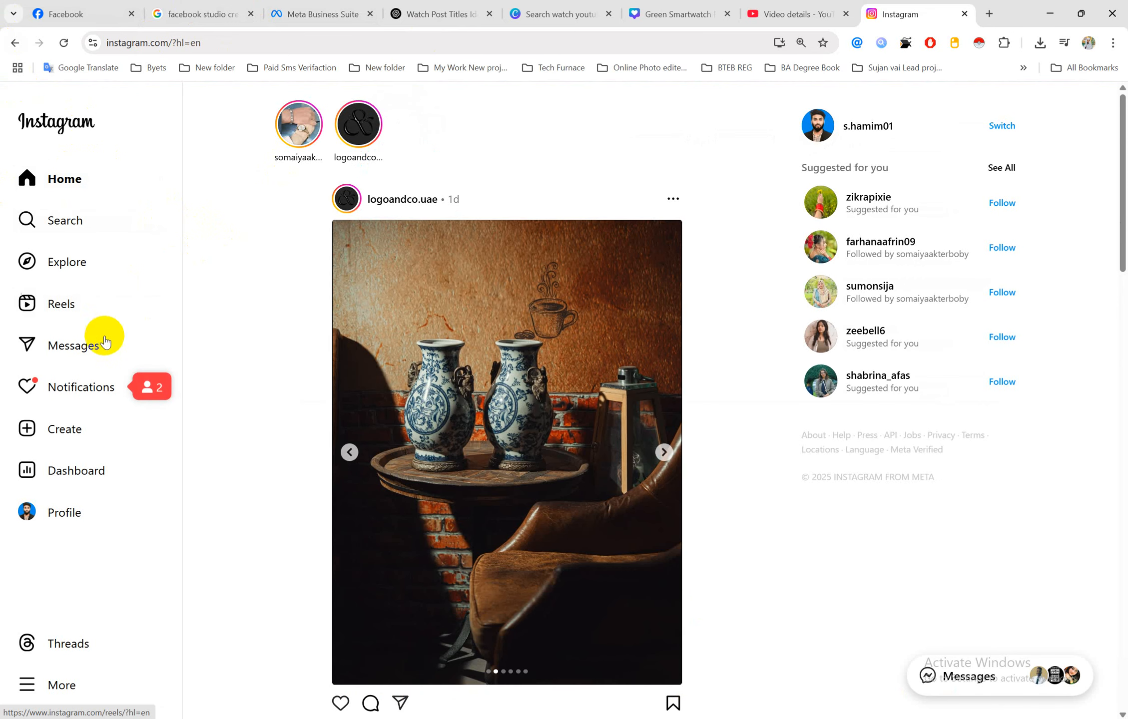
left_click(73, 438)
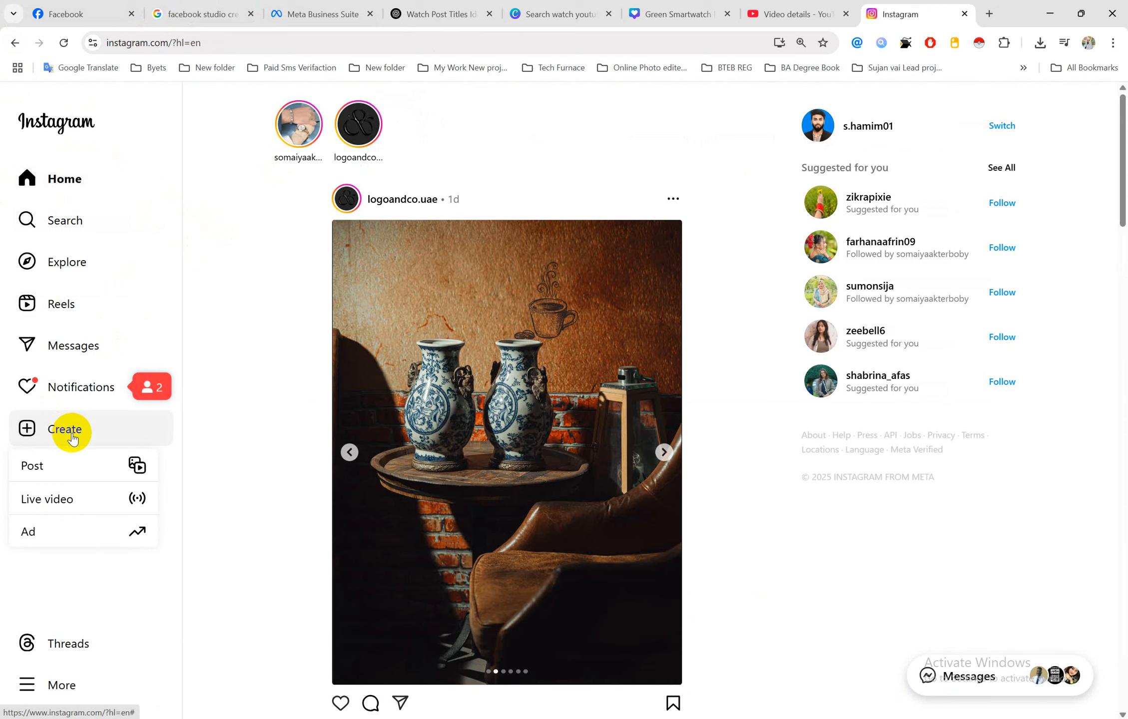
left_click(86, 474)
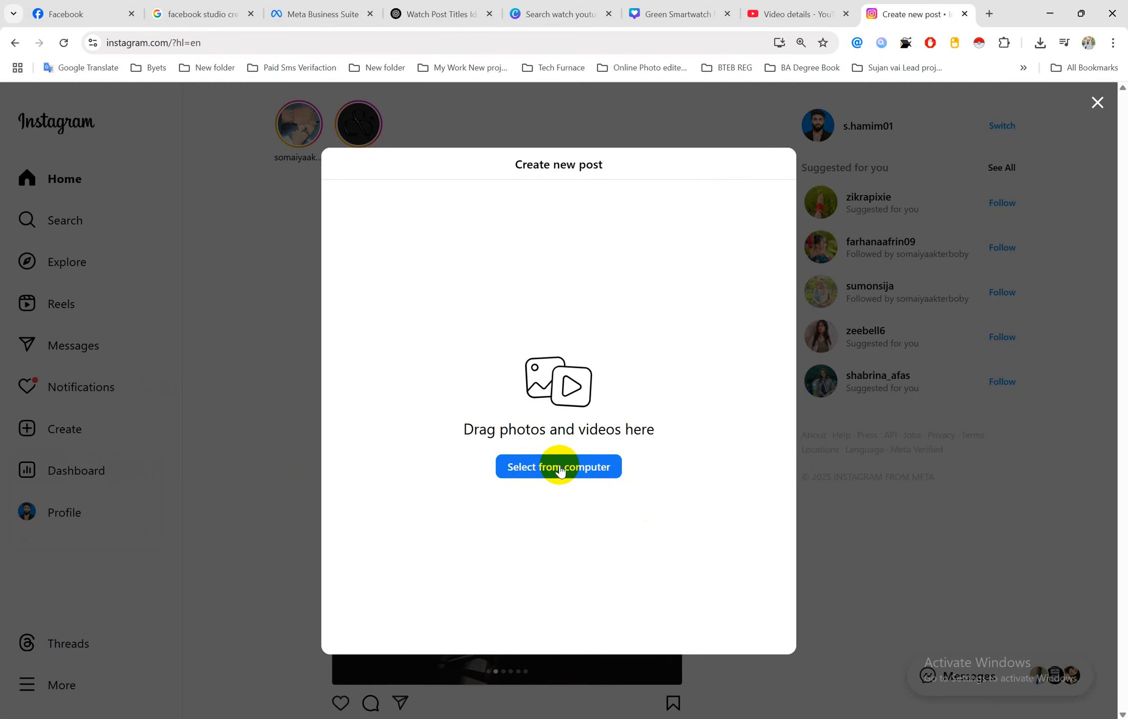
Upload video 1 from Job 3, accept the reels notice, and advance past cropping and editing
left_click(561, 467)
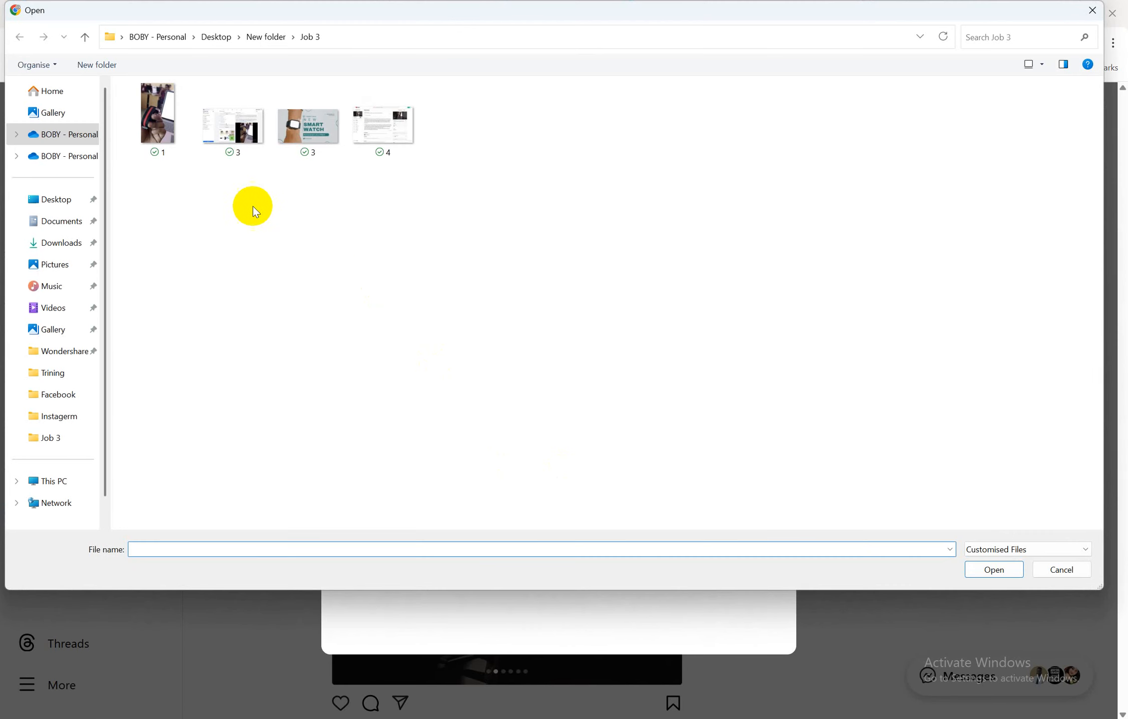
left_click(170, 133)
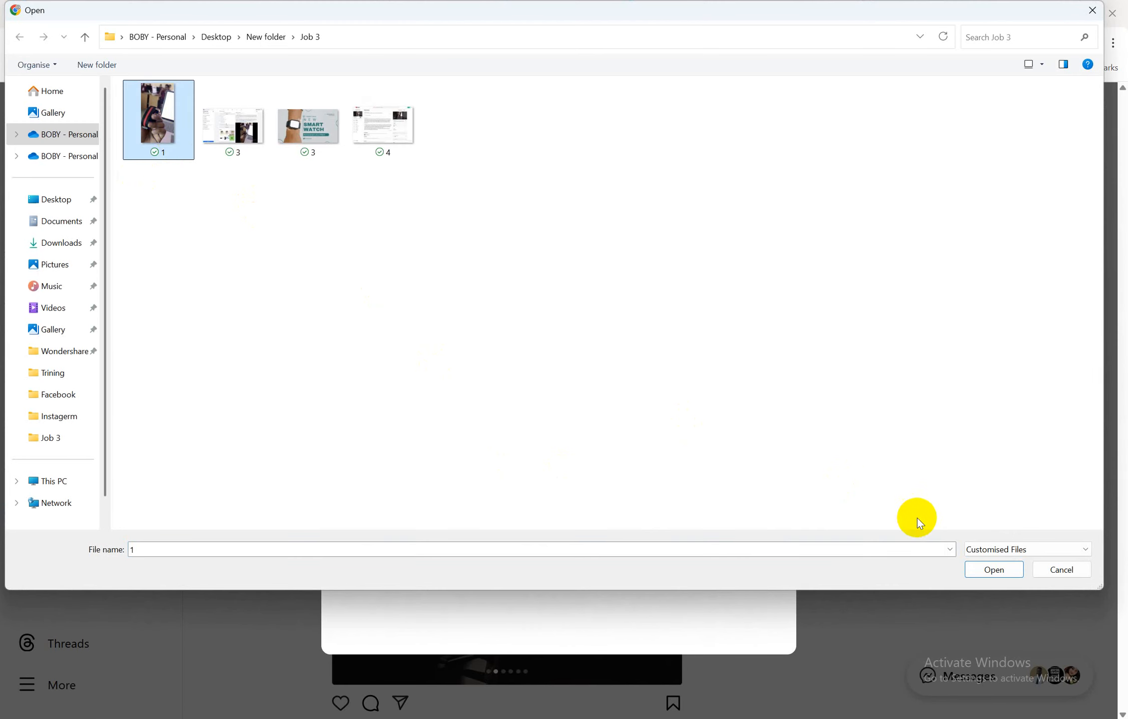
left_click(988, 569)
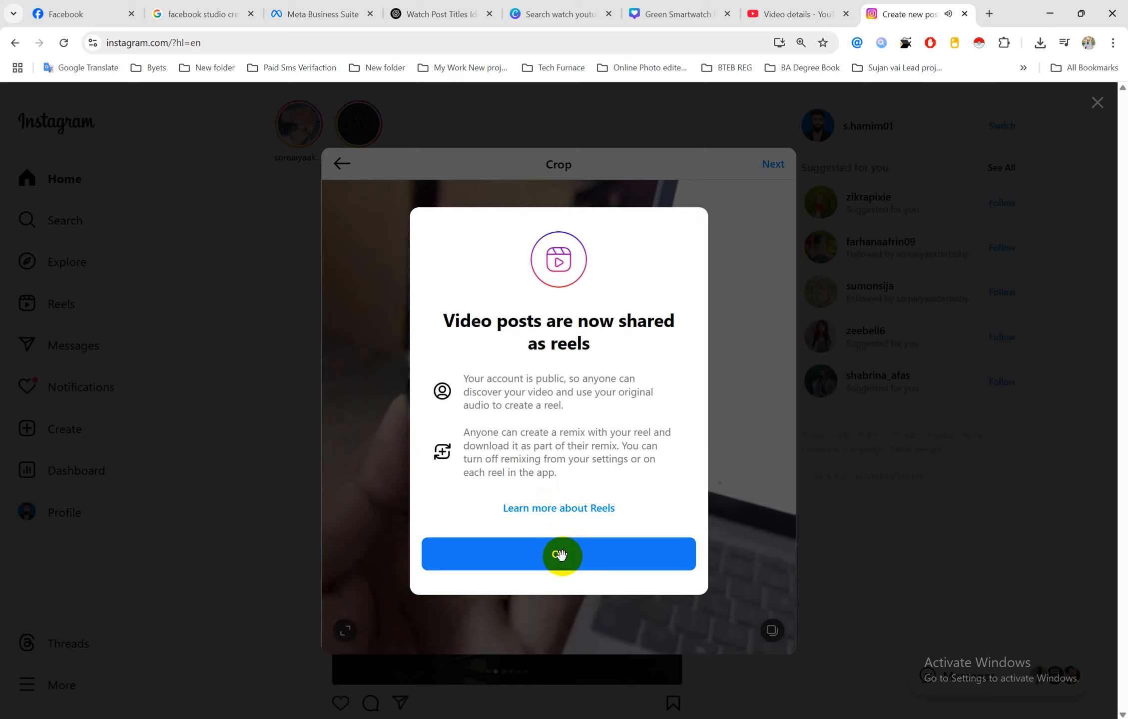
left_click(561, 555)
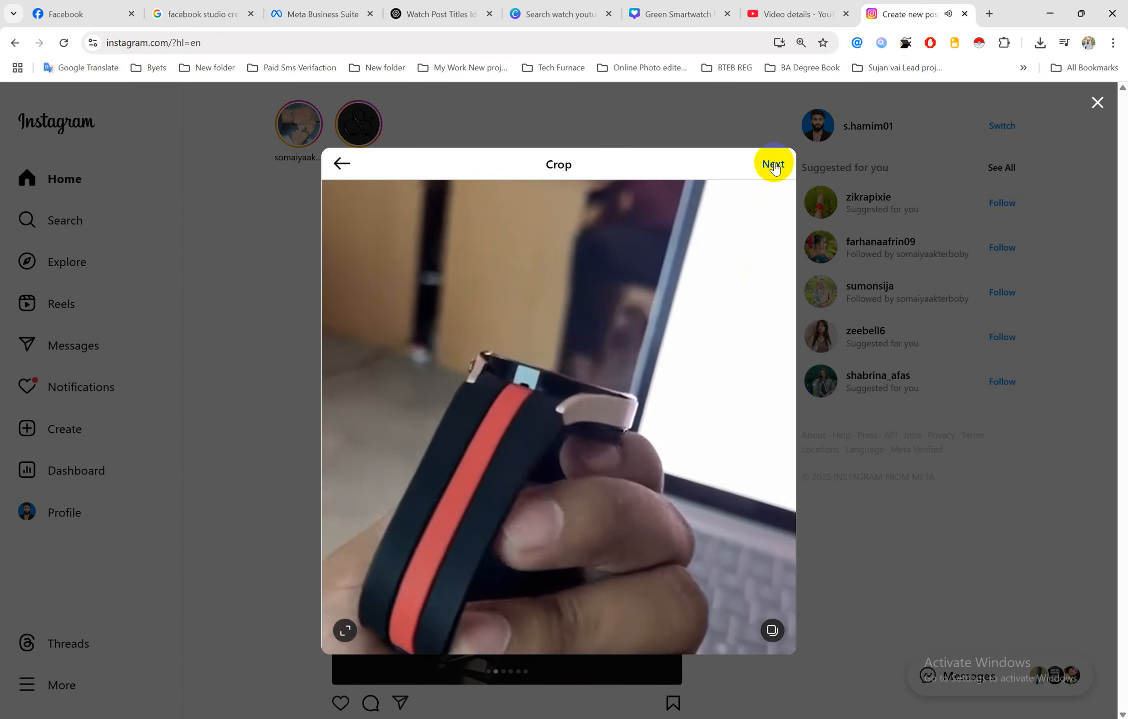
left_click(773, 164)
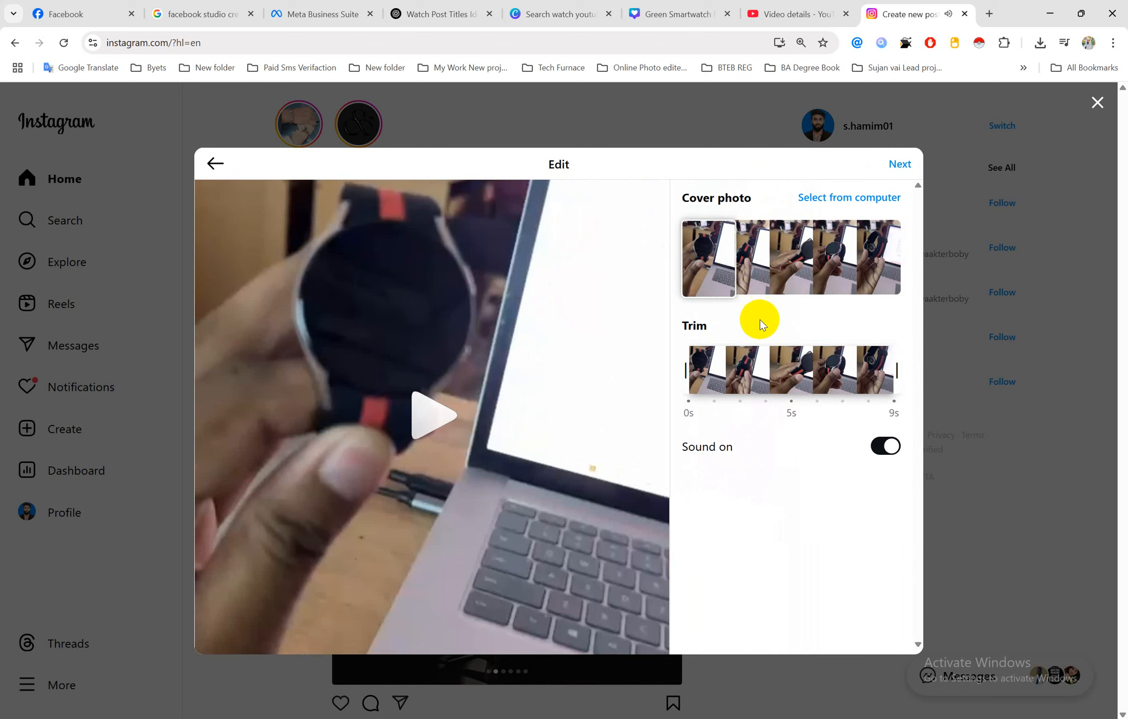
left_click(899, 165)
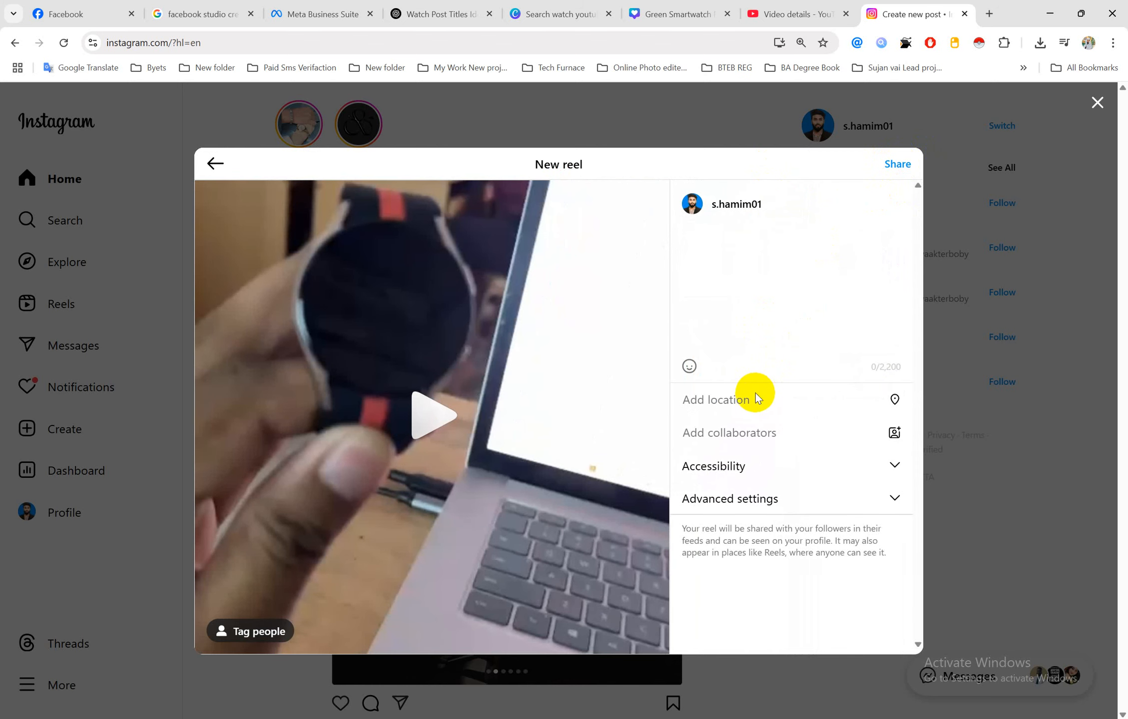
Paste the Word document's watch title, description and hashtags into the reel caption
left_click(737, 237)
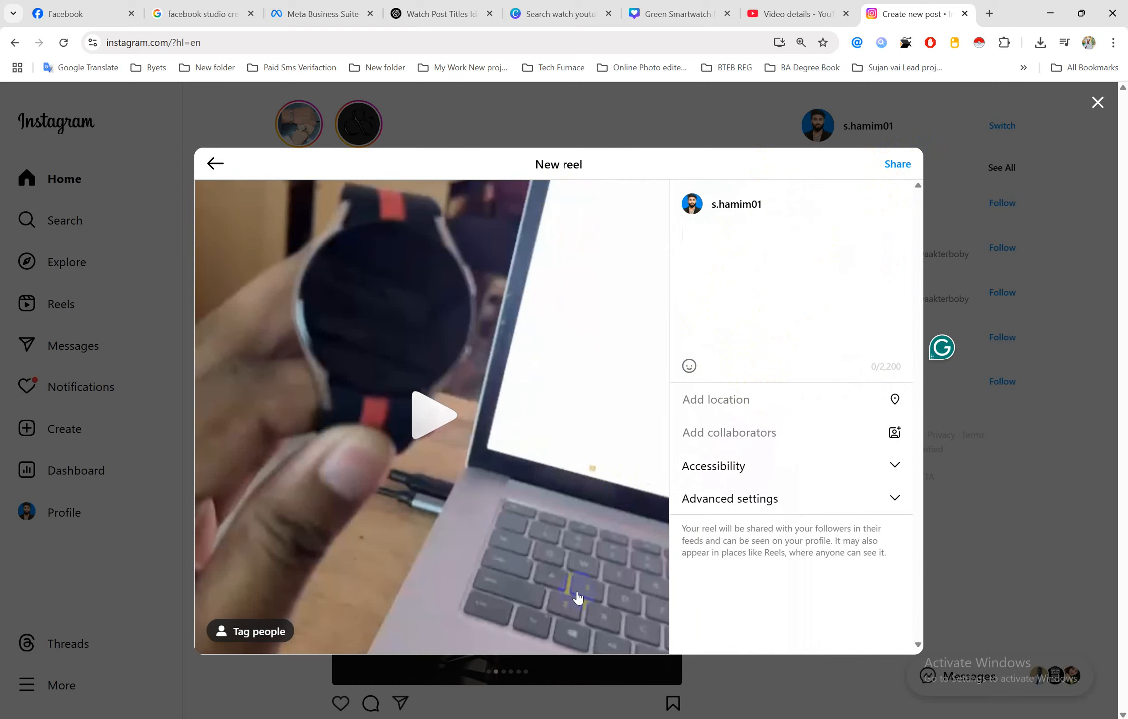
mouse_move(502, 718)
left_click(572, 675)
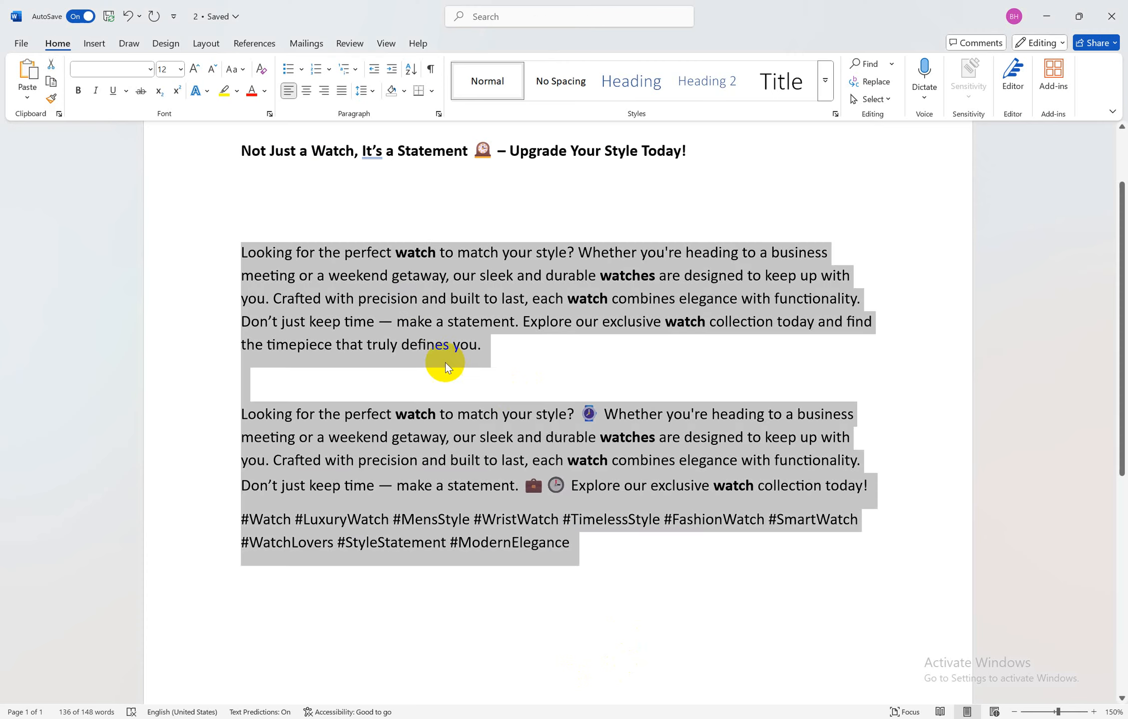
left_click(431, 322)
left_click_drag(239, 153, 601, 577)
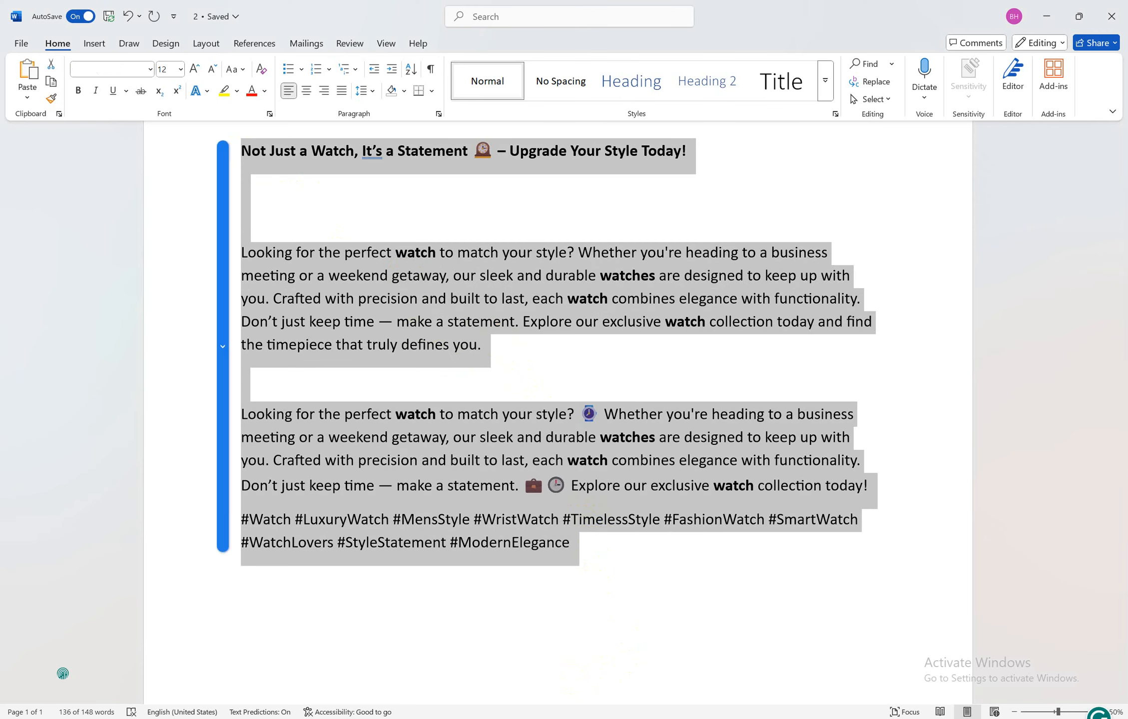
mouse_move(503, 718)
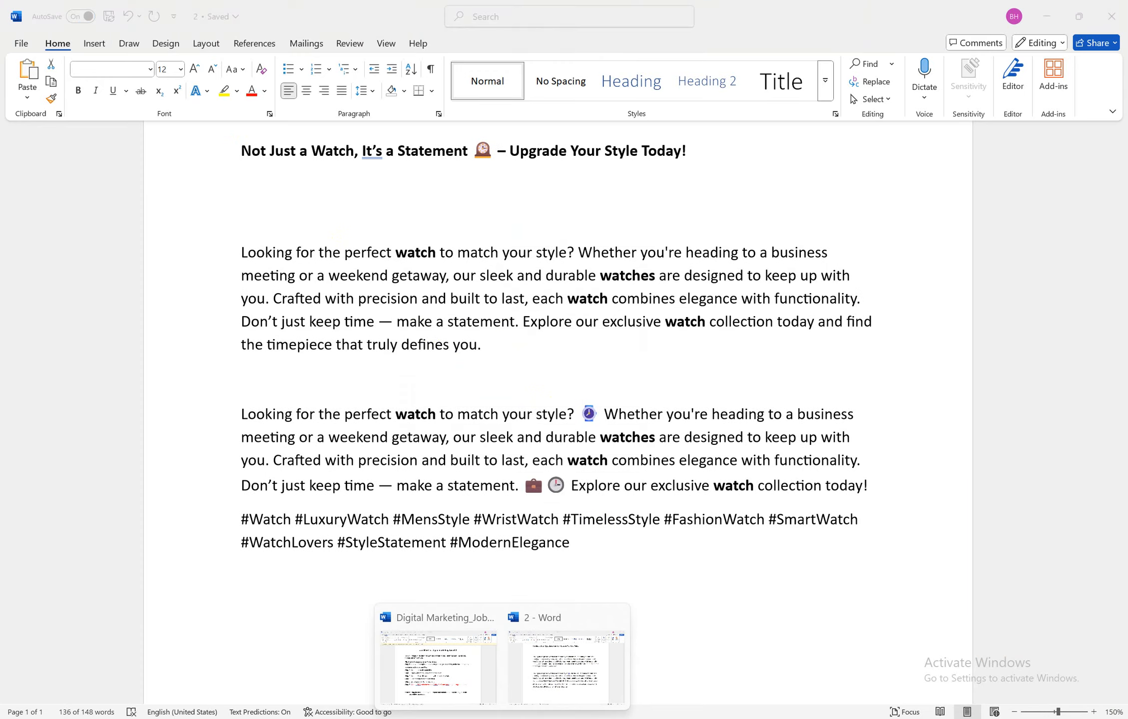
left_click(465, 712)
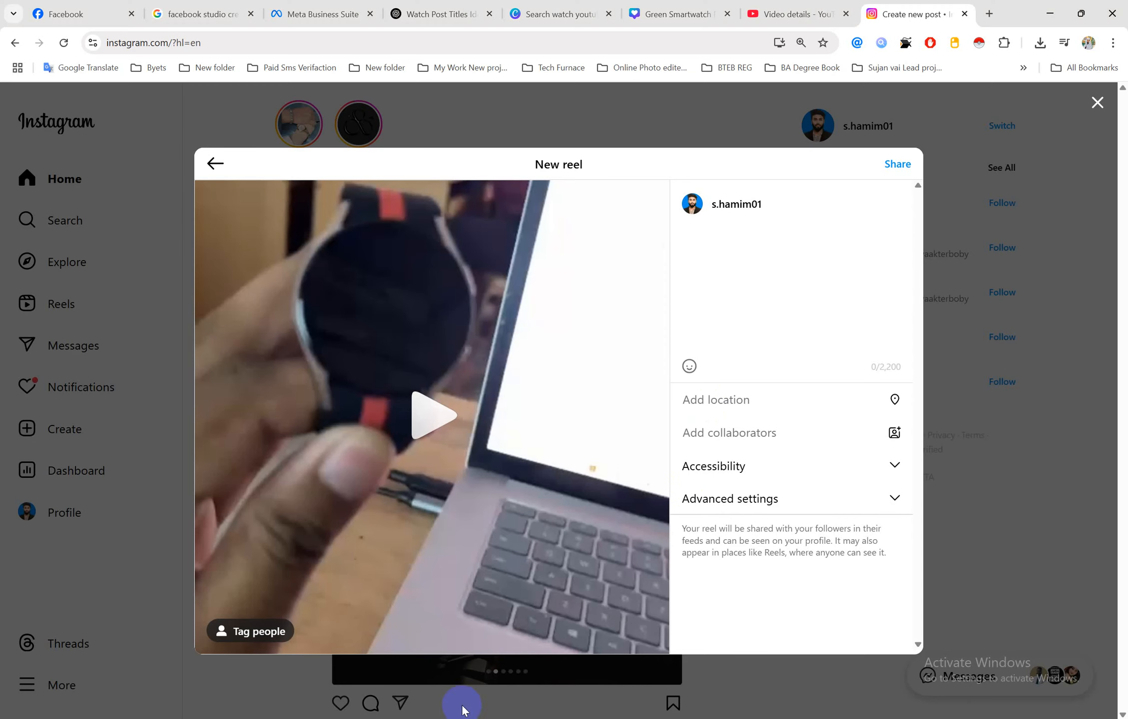
left_click(746, 269)
key("ctrl+v")
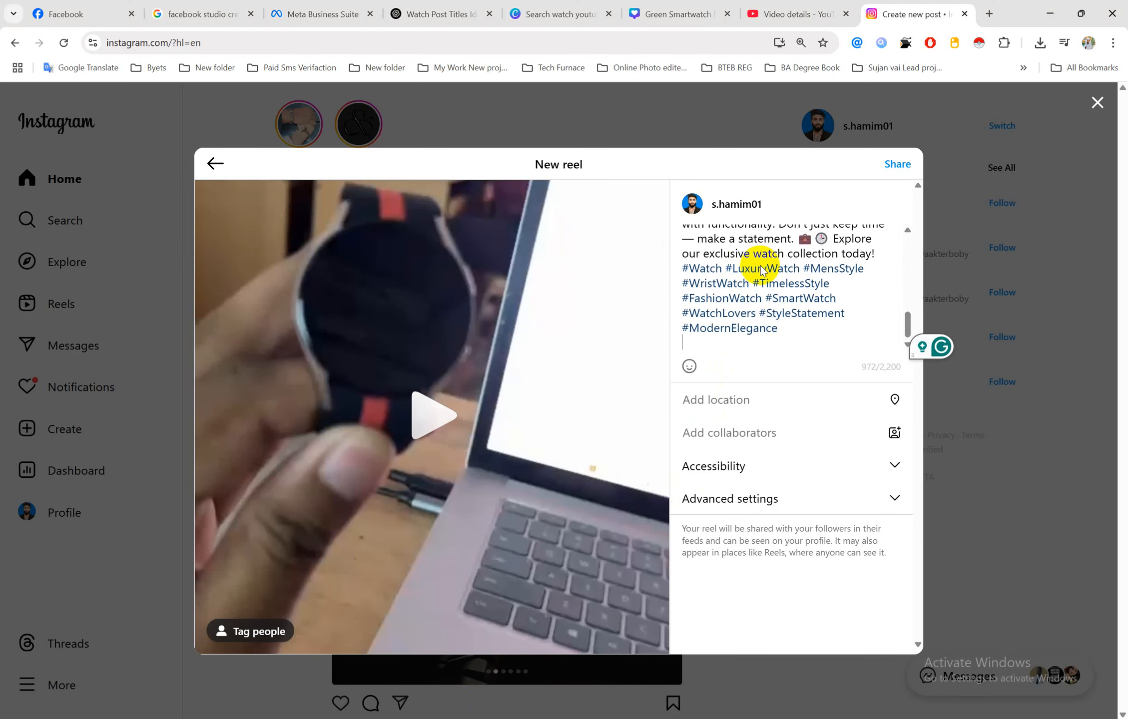
Check the Add collaborators option, then share the reel
scroll(780, 265, "up", 5)
scroll(789, 269, "up", 2)
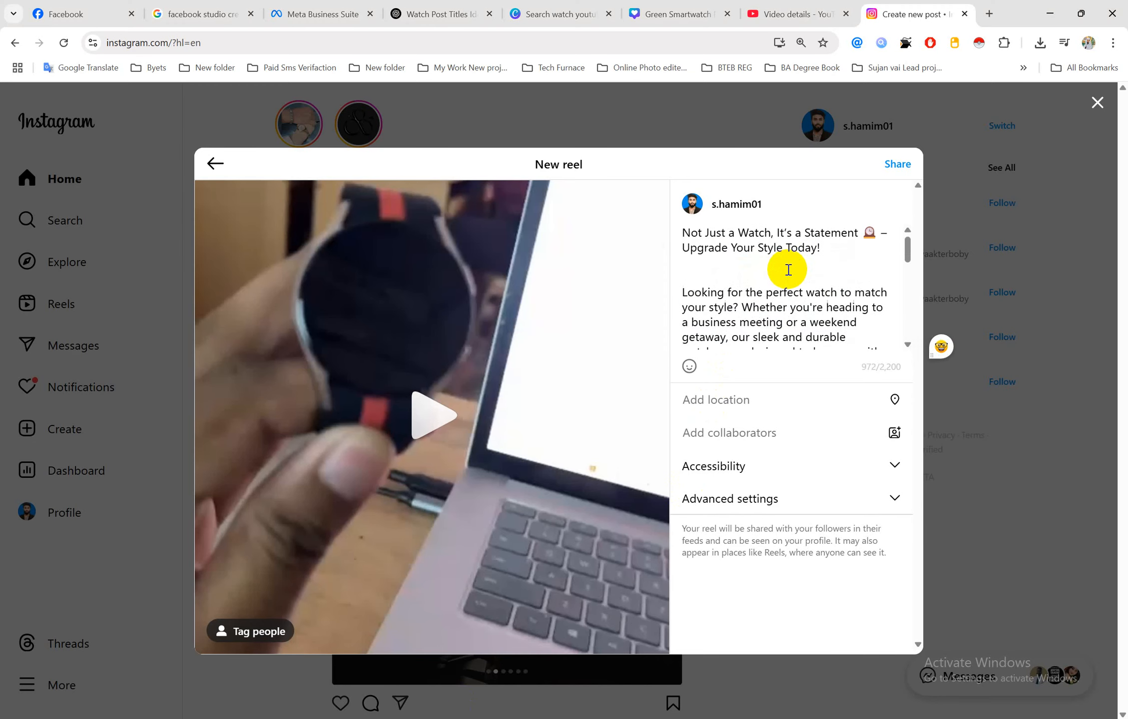
scroll(742, 265, "down", 2)
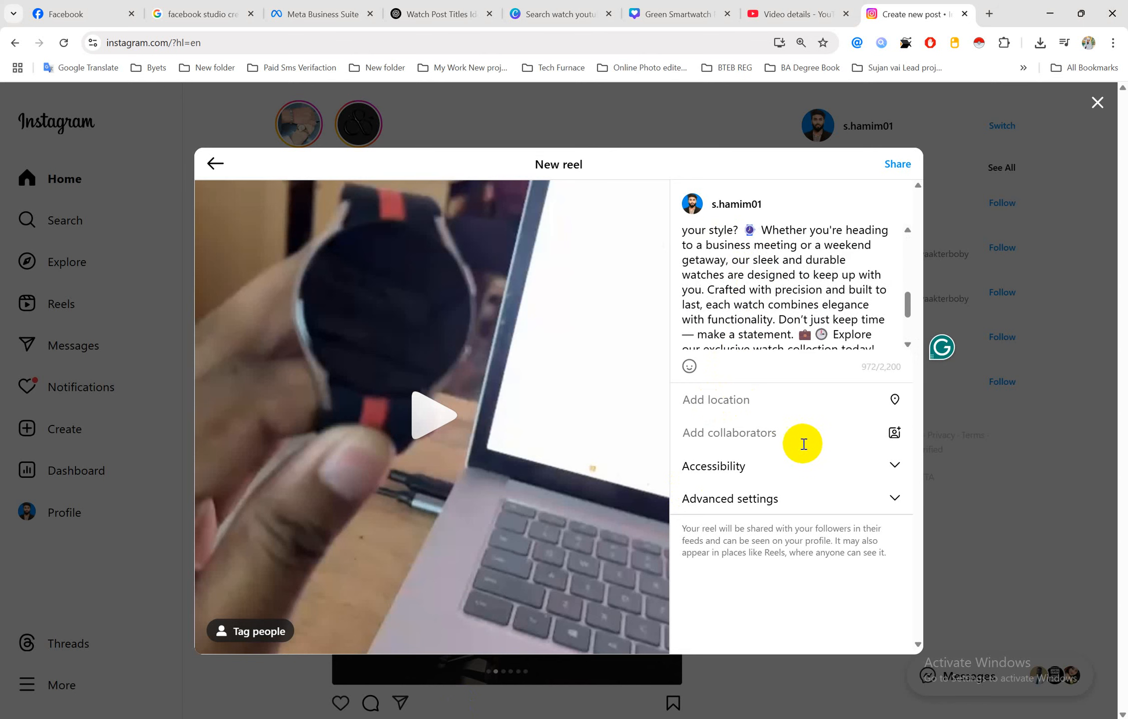
left_click(894, 433)
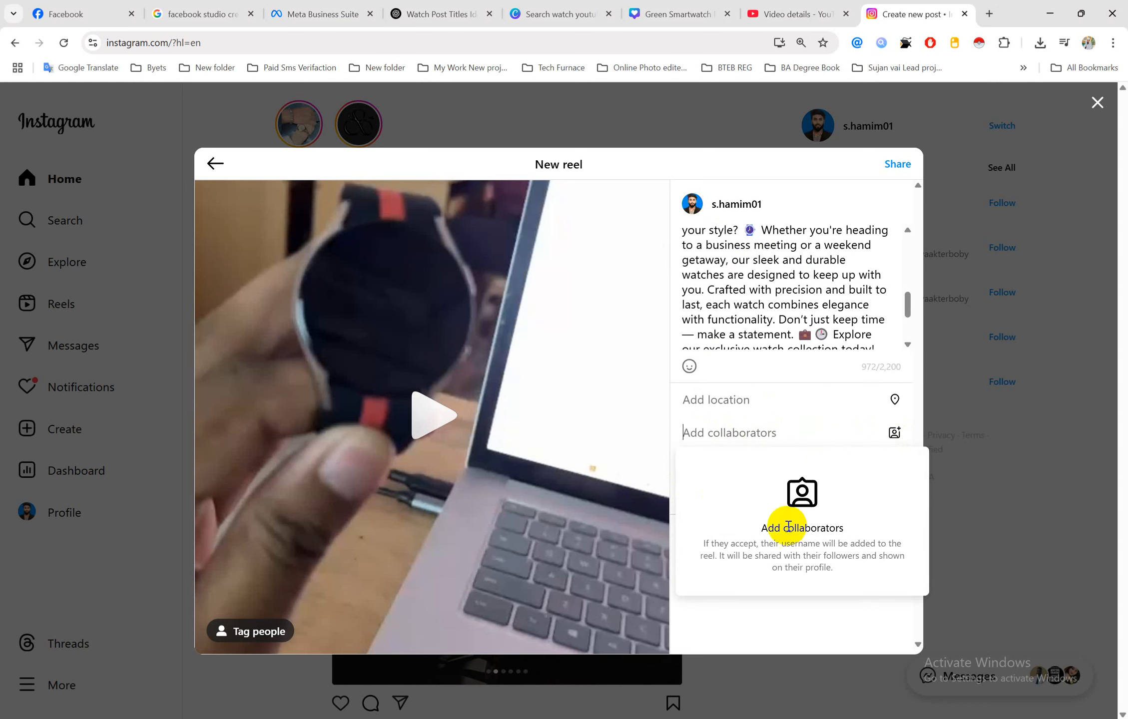
left_click(765, 612)
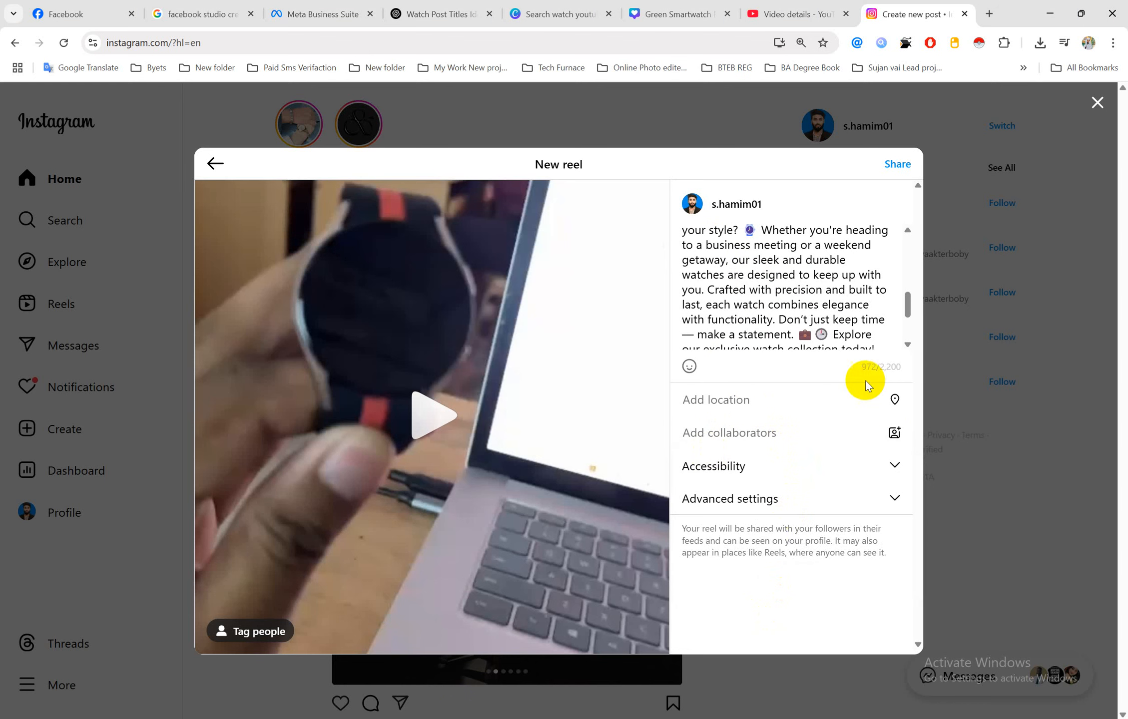
left_click(900, 164)
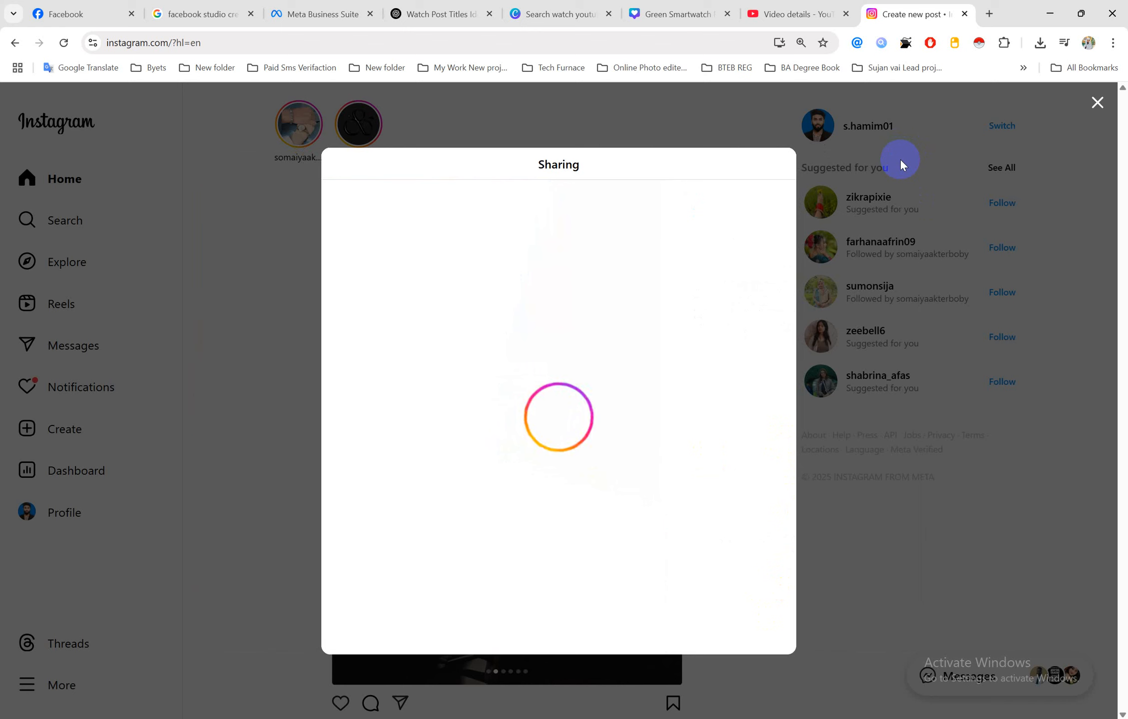
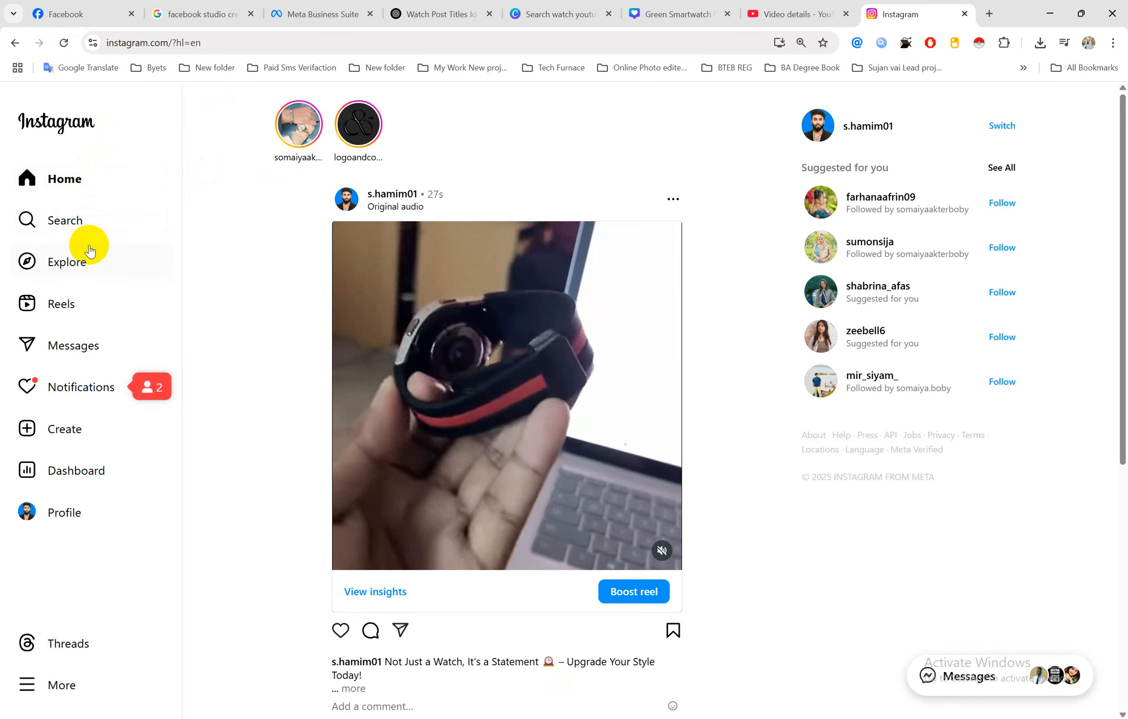
Open the published watch reel from the Instagram profile and pause it
left_click(73, 517)
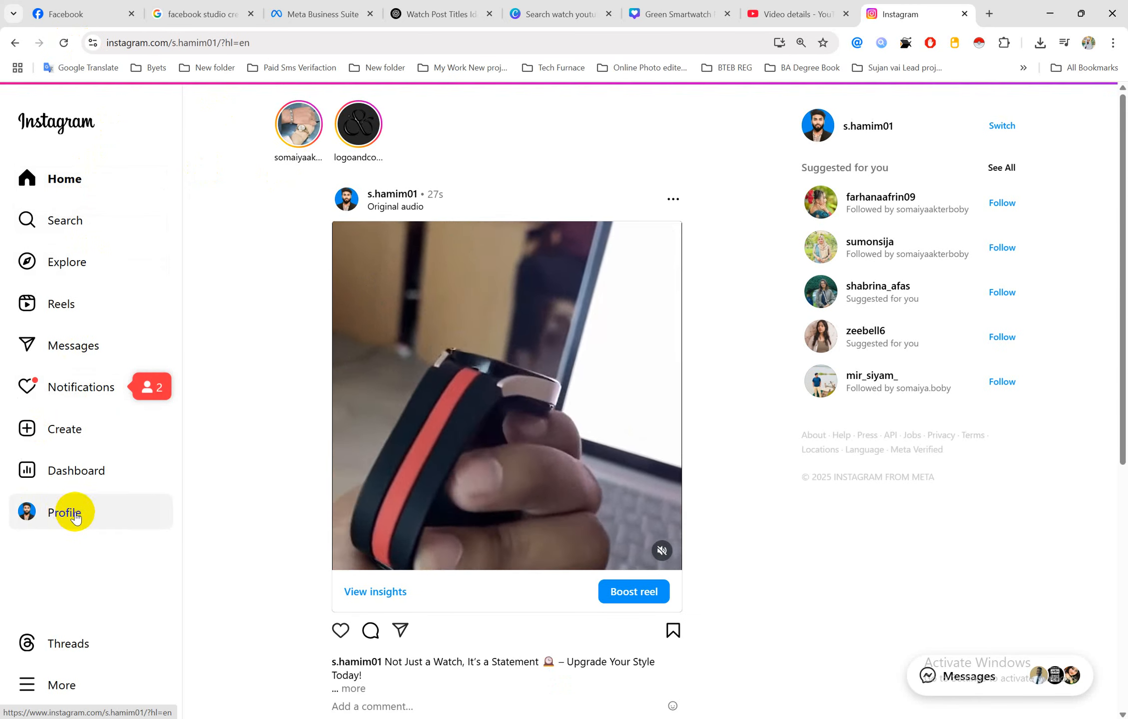
scroll(600, 410, "down", 3)
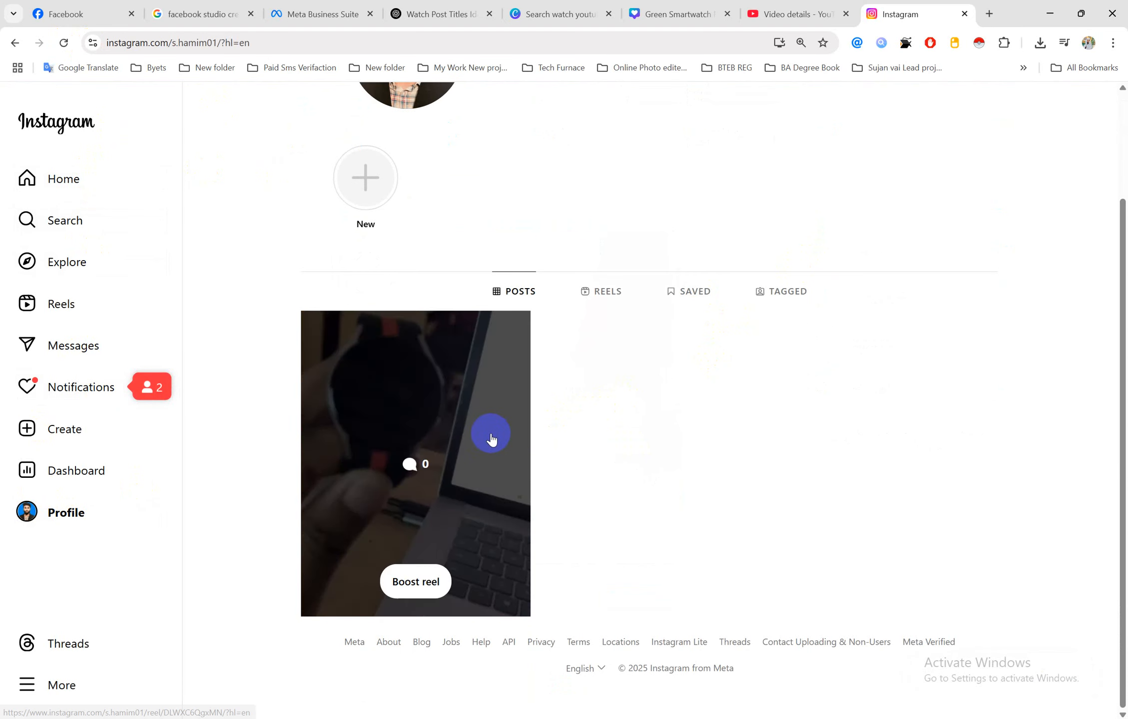
left_click(515, 439)
left_click(342, 495)
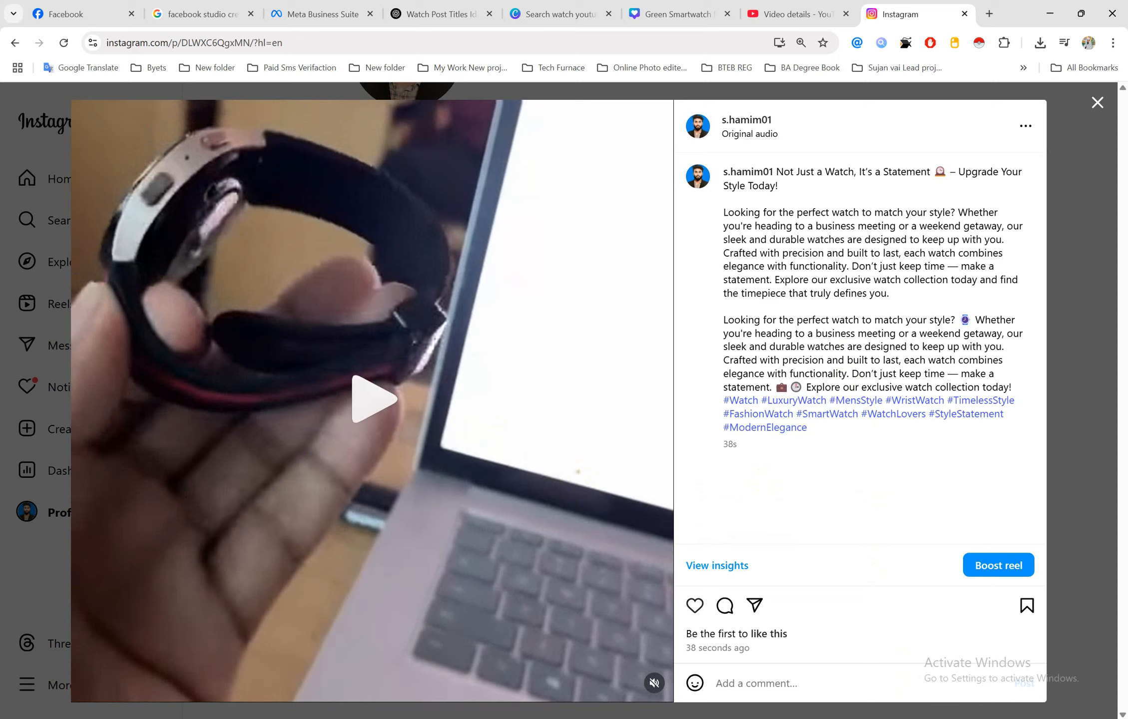
Screenshot the reel post with Lightshot, save it as '5' in Job 3, and close the post
key("Print")
mouse_move(0, 81)
left_mouse_down()
mouse_move(993, 672)
mouse_move(1116, 713)
left_mouse_up()
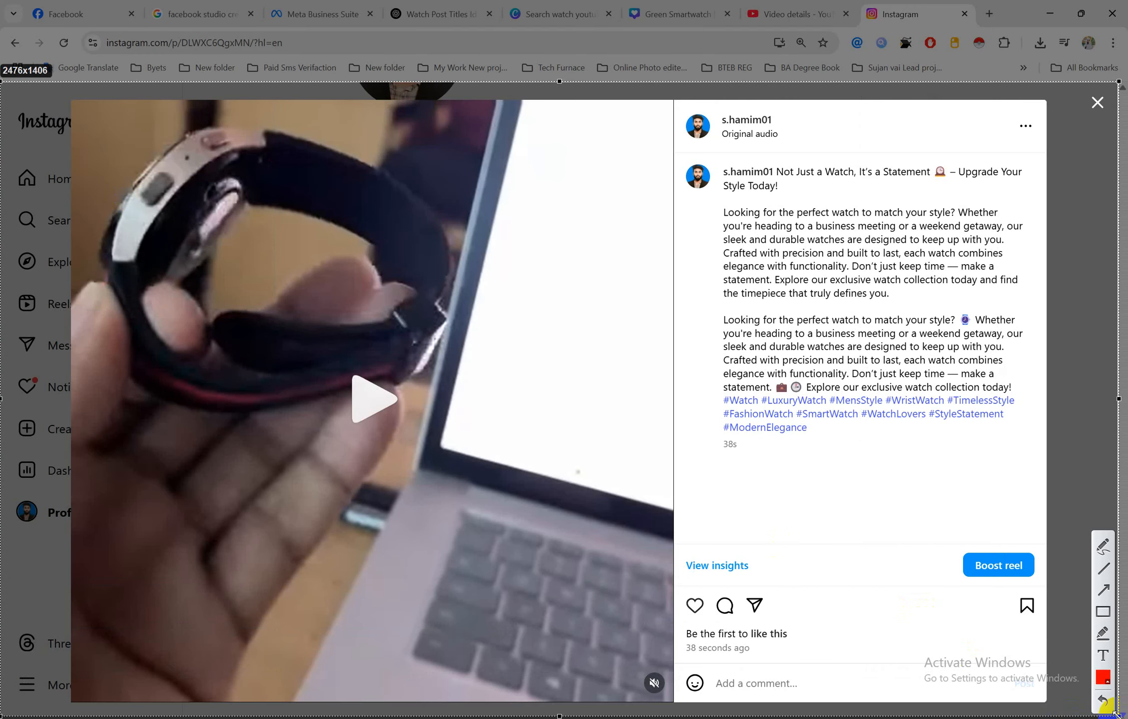
key("ctrl+s")
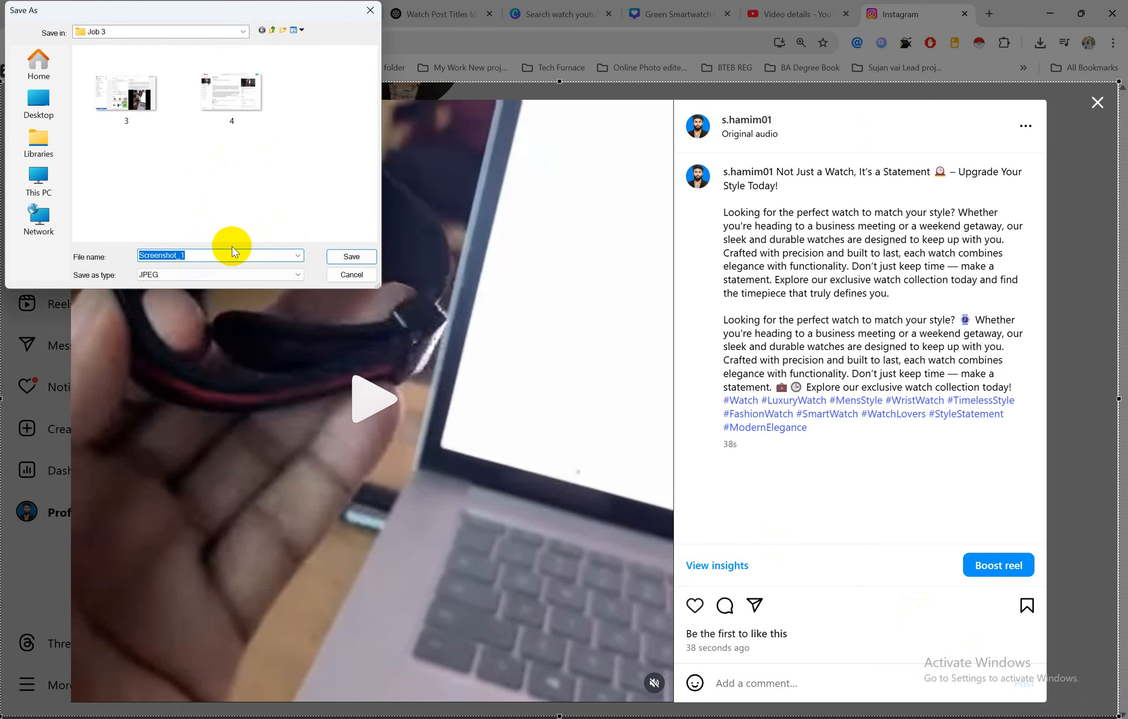
type("5")
left_click(336, 254)
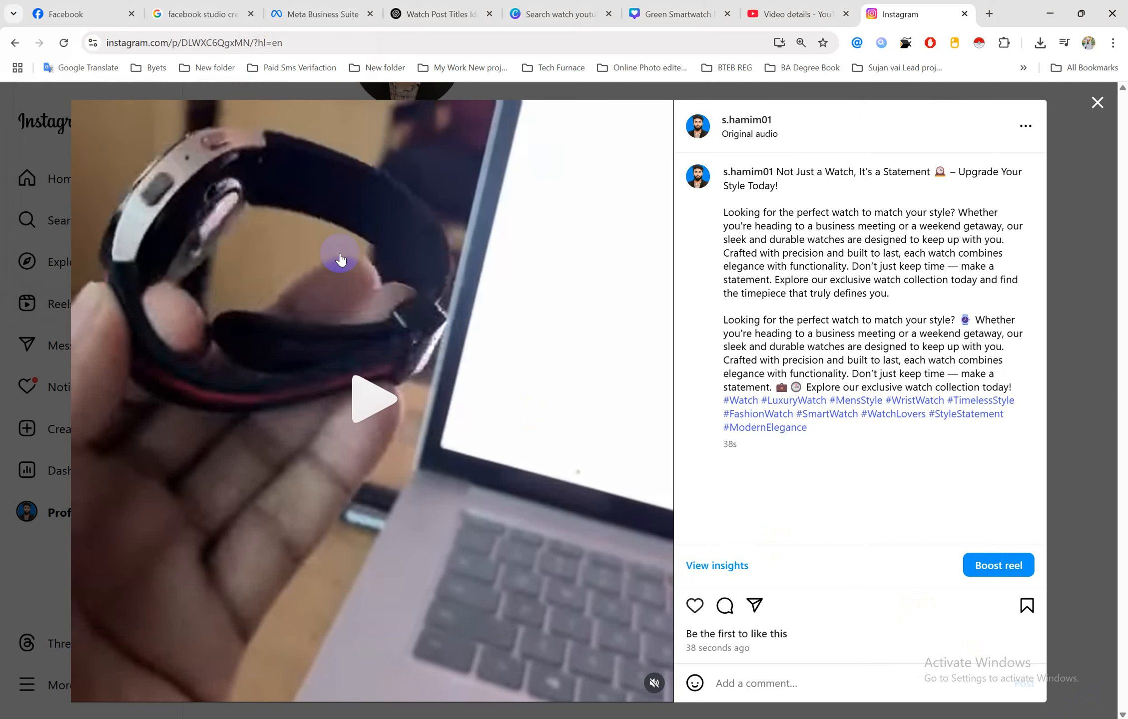
left_click(1098, 103)
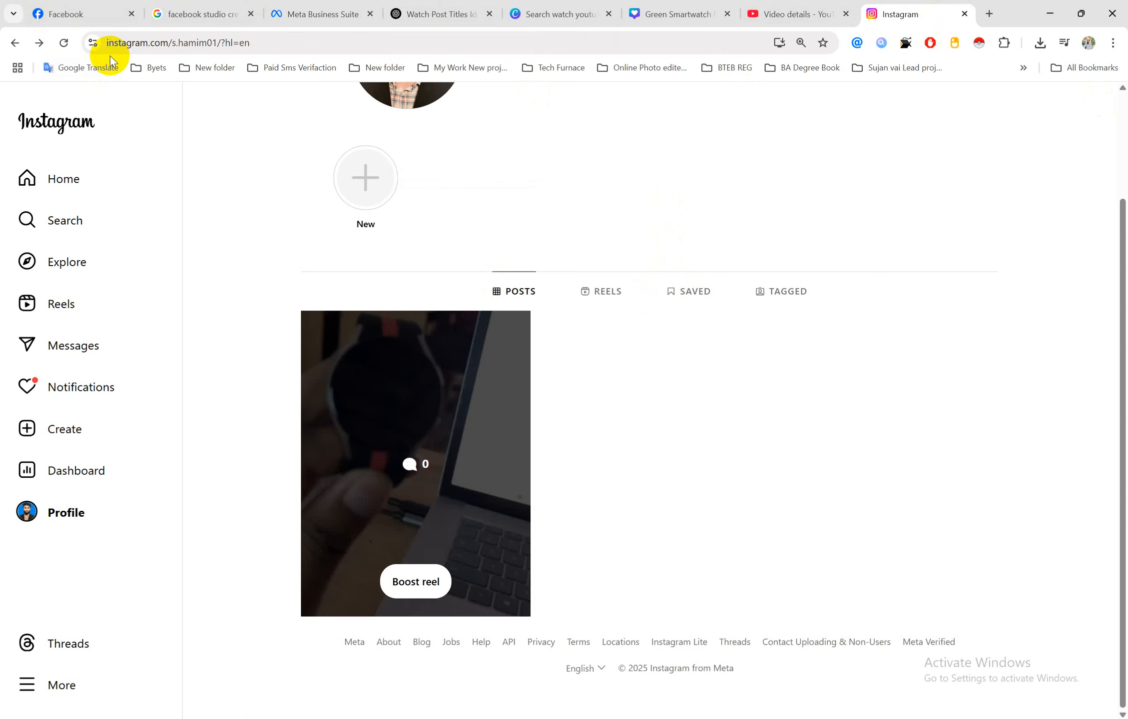
Copy the share link of the Best Furniture page's watch video post on Facebook
left_click(93, 12)
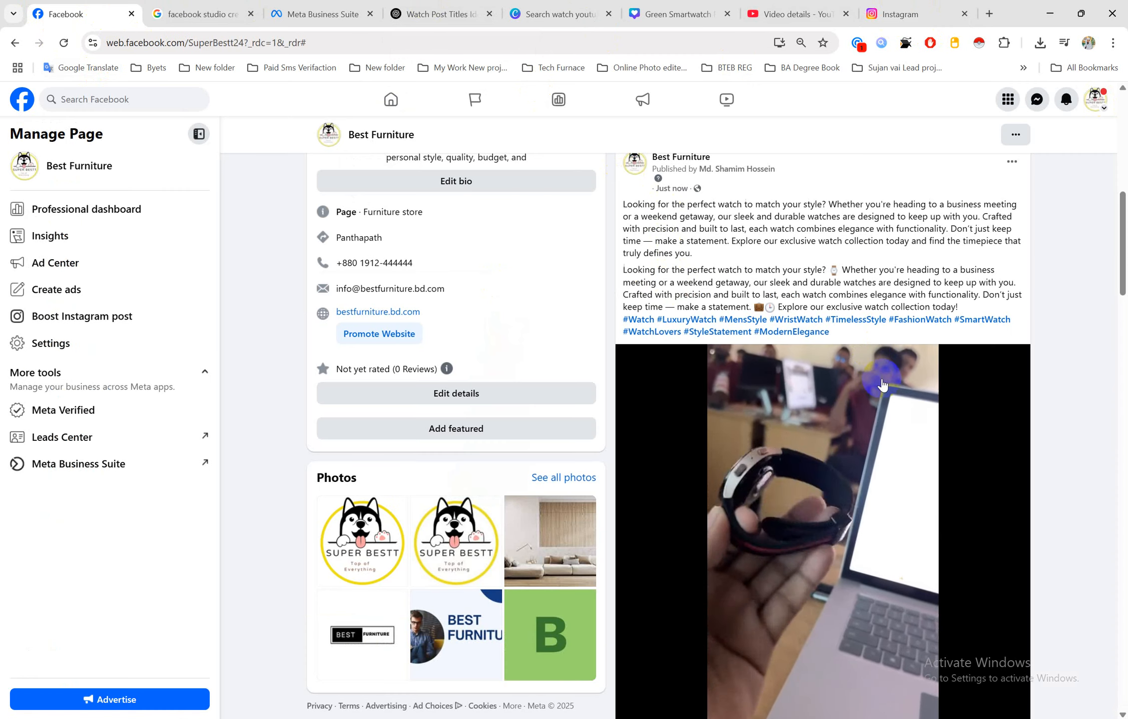
scroll(882, 385, "down", 5)
left_click(972, 600)
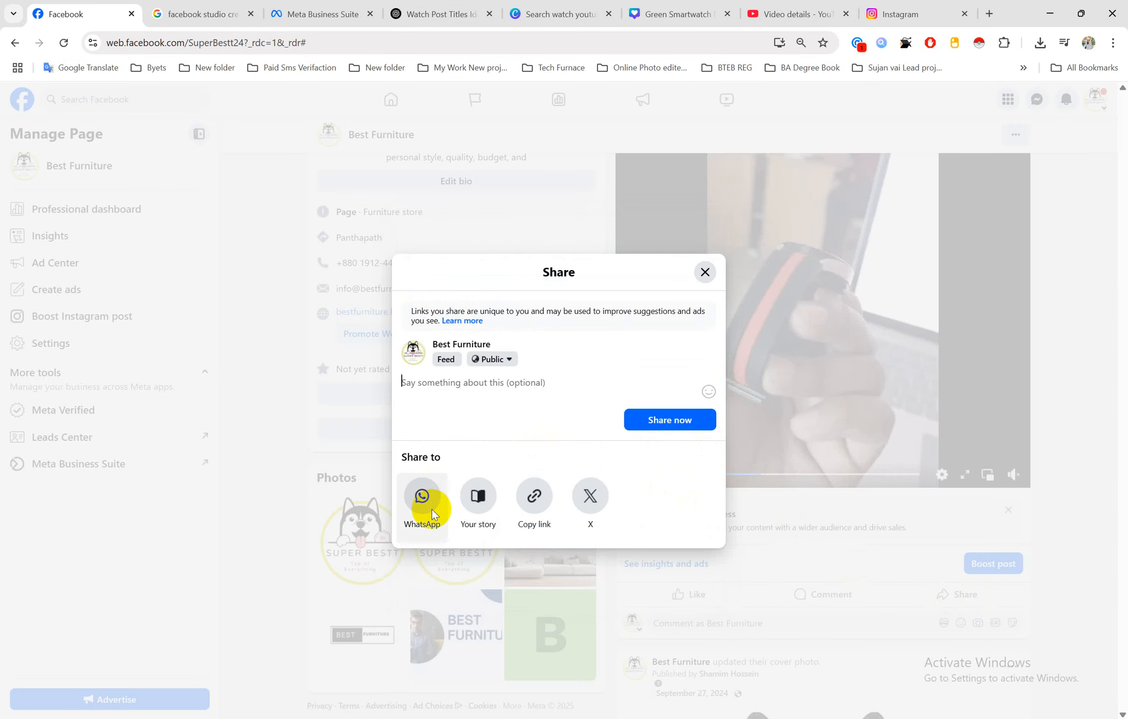
left_click(534, 501)
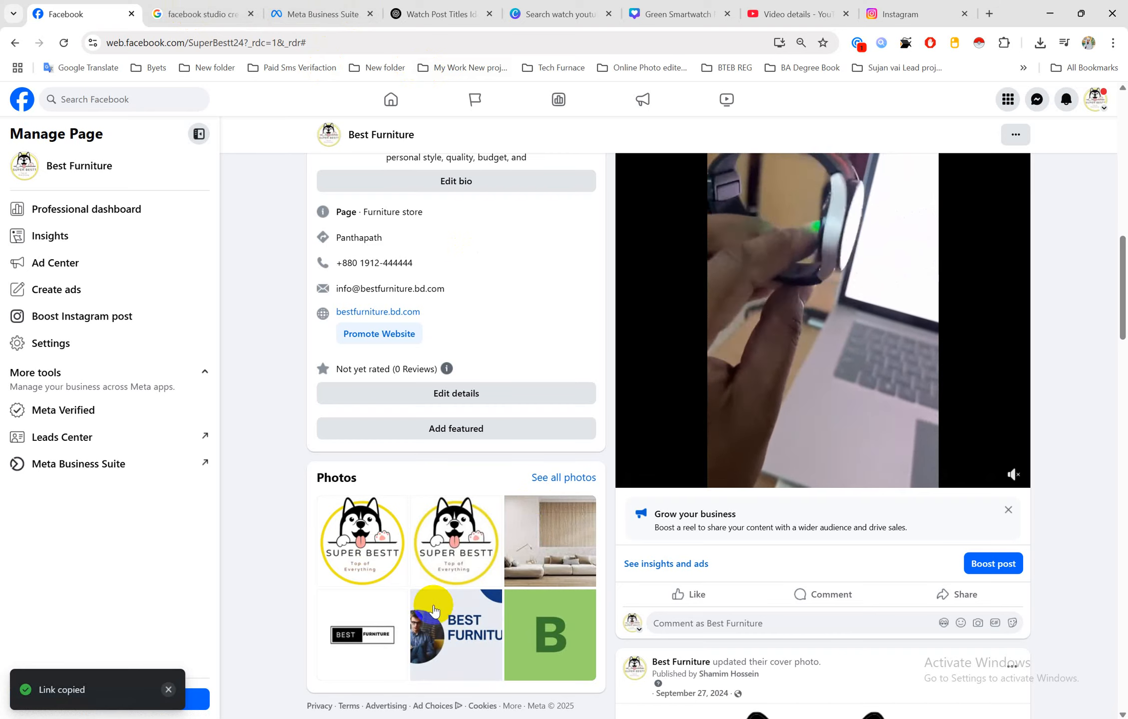
mouse_move(494, 710)
left_click(586, 670)
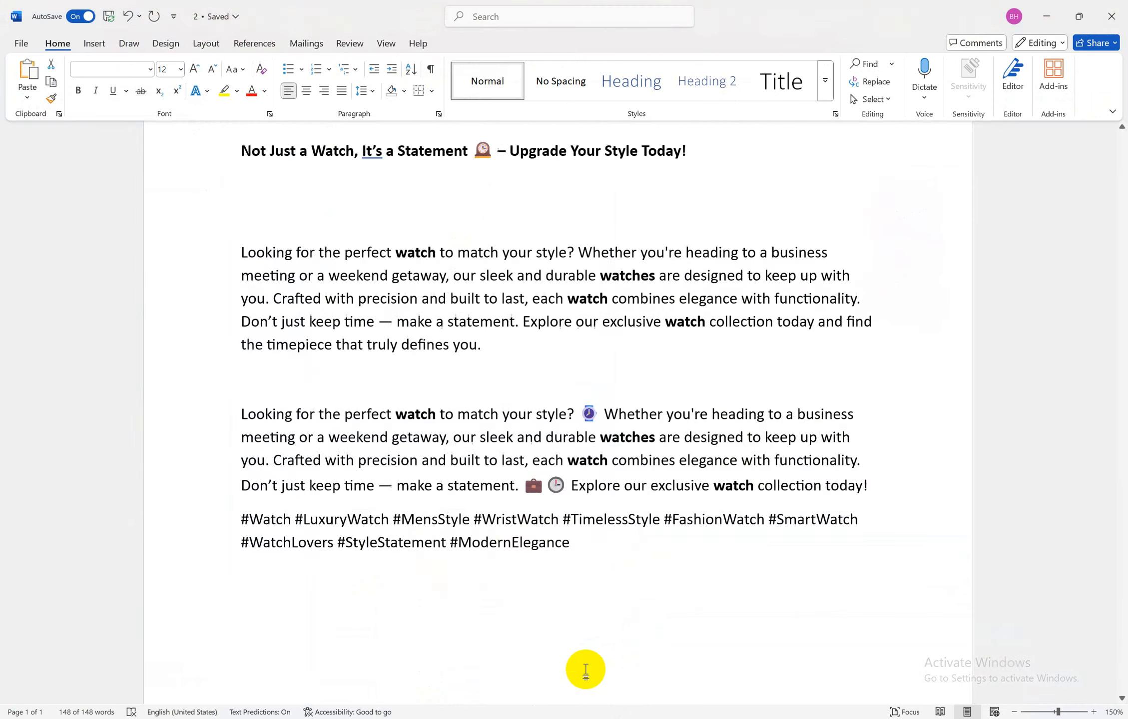
Paste the Facebook post link on its own line below the hashtags in Word
key("ctrl+a")
left_click(580, 556)
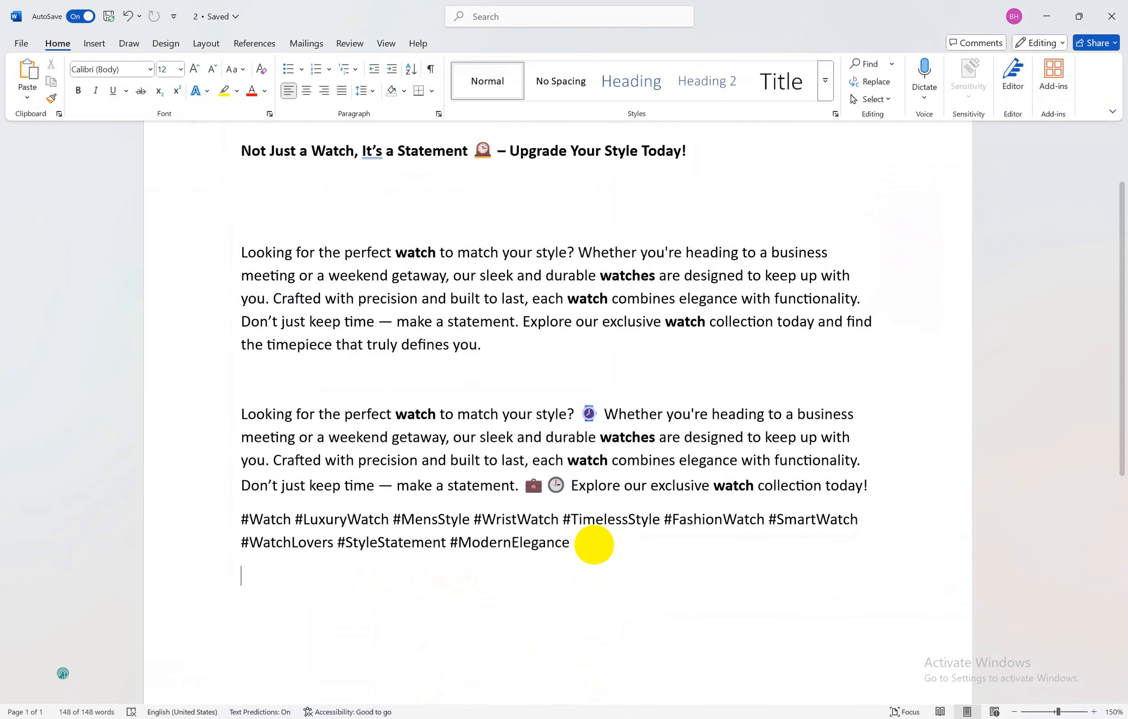
scroll(592, 545, "down", 4)
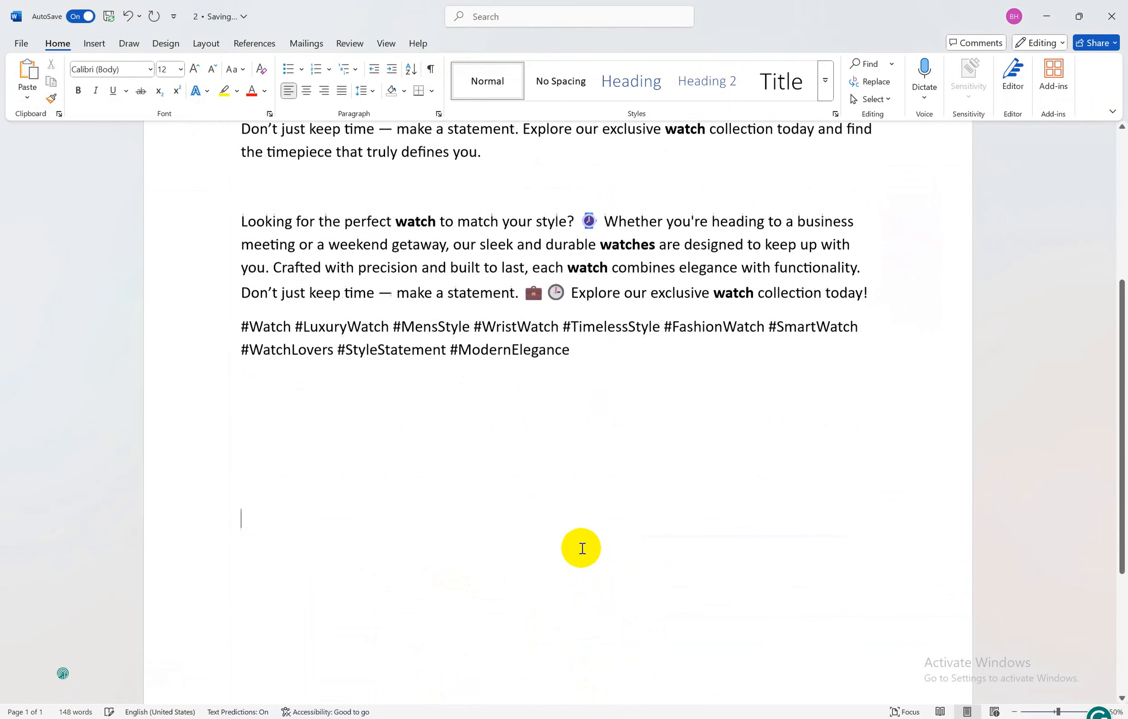
scroll(590, 546, "down", 4)
key("ctrl+v")
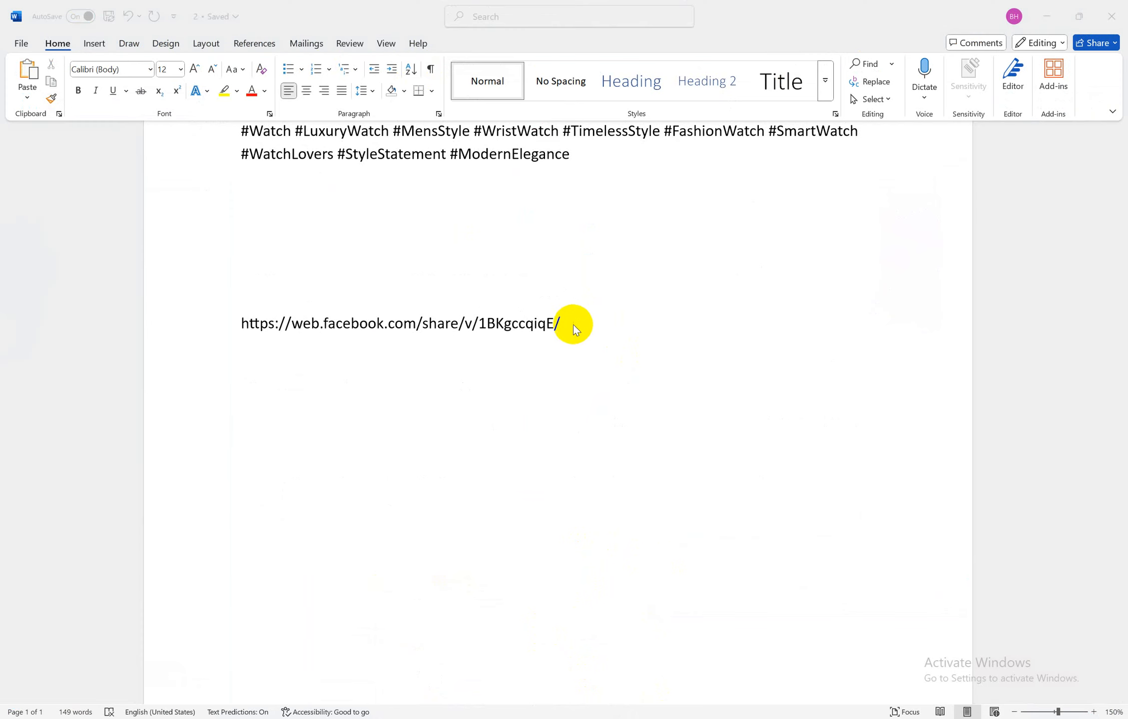
left_click(573, 325)
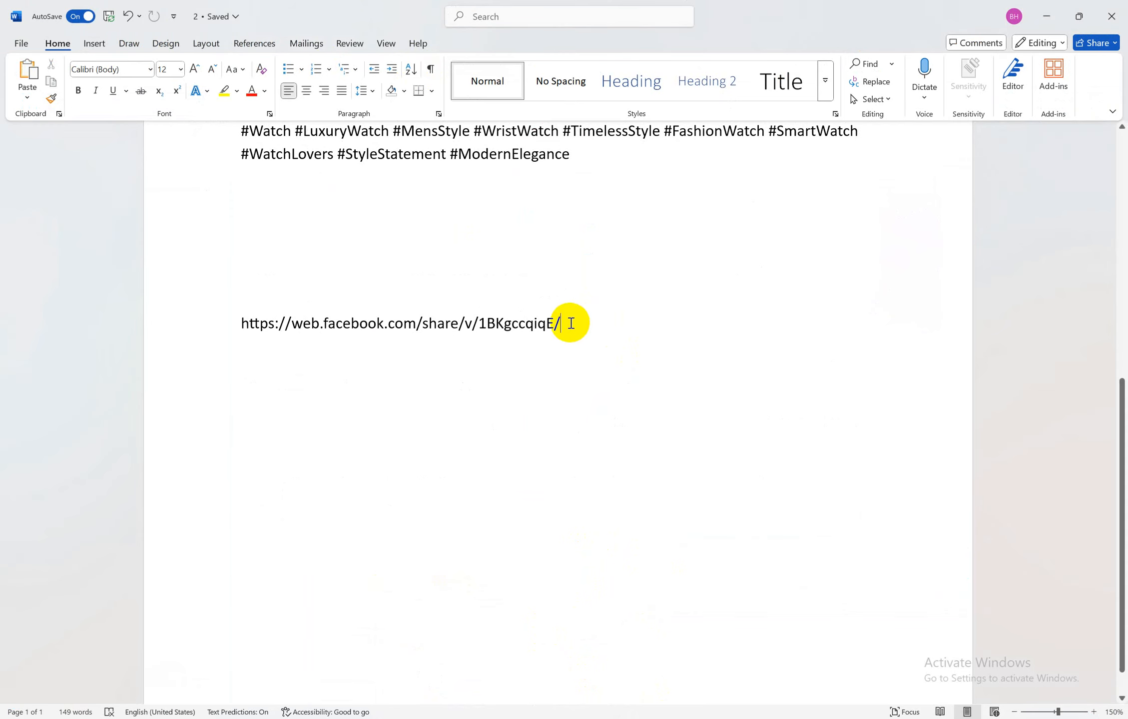
mouse_move(441, 712)
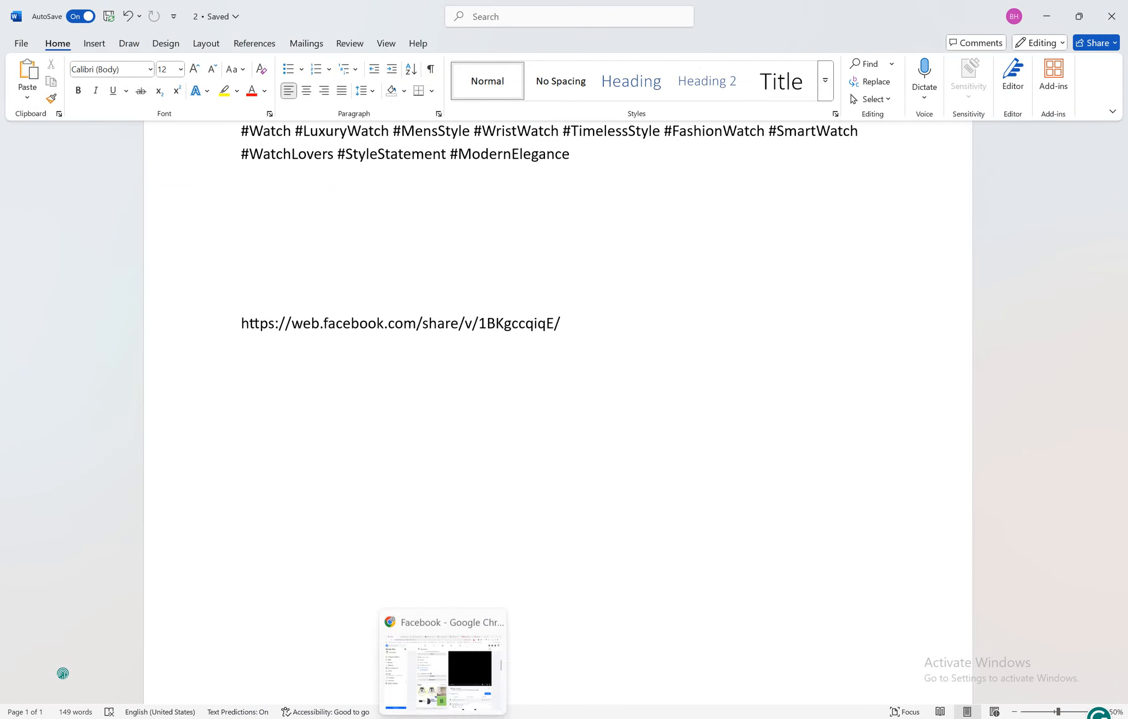
left_click(441, 659)
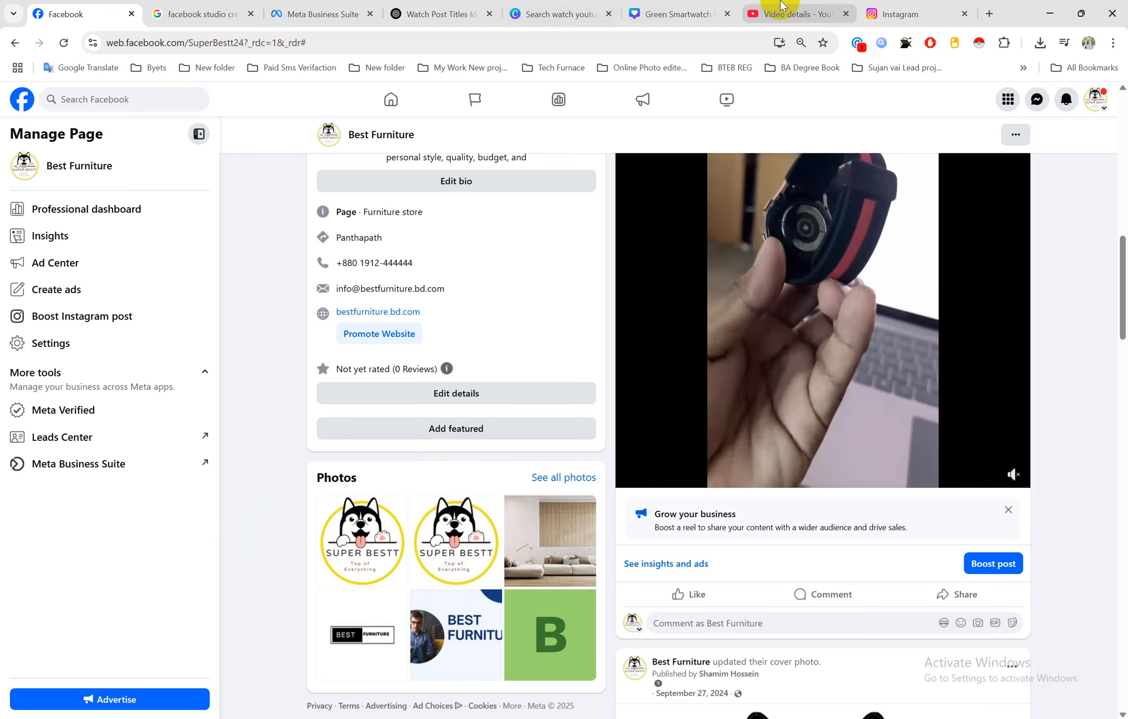
Copy the web address of the Instagram watch reel post
left_click(949, 6)
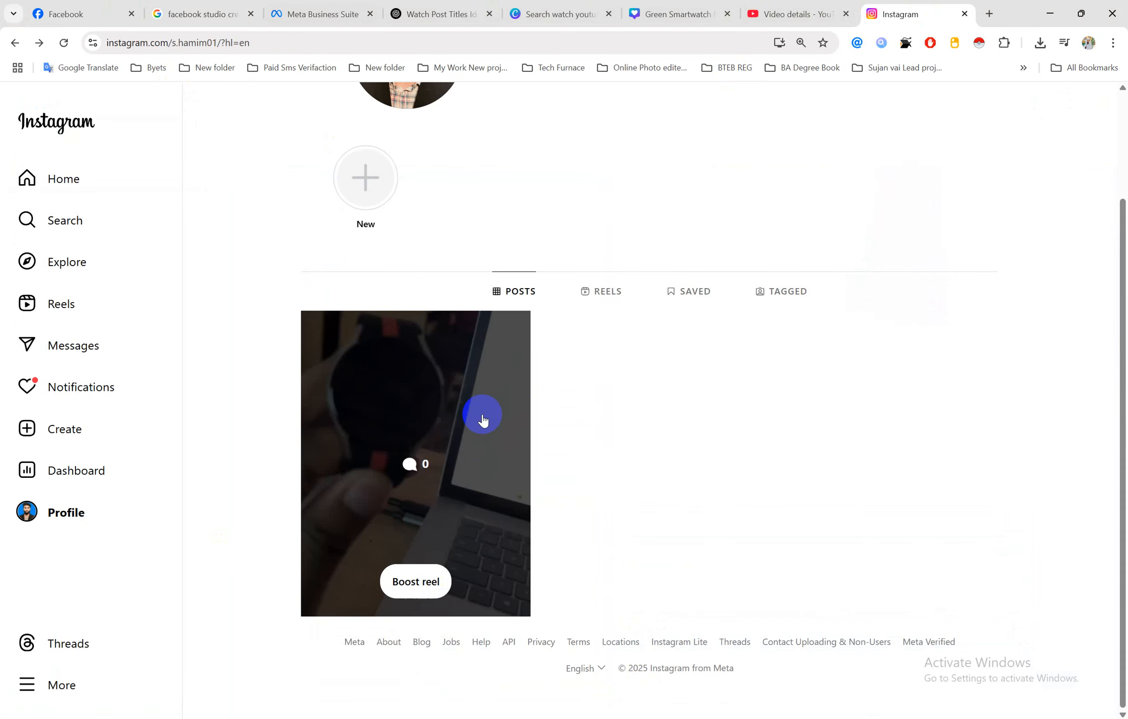
left_click(483, 421)
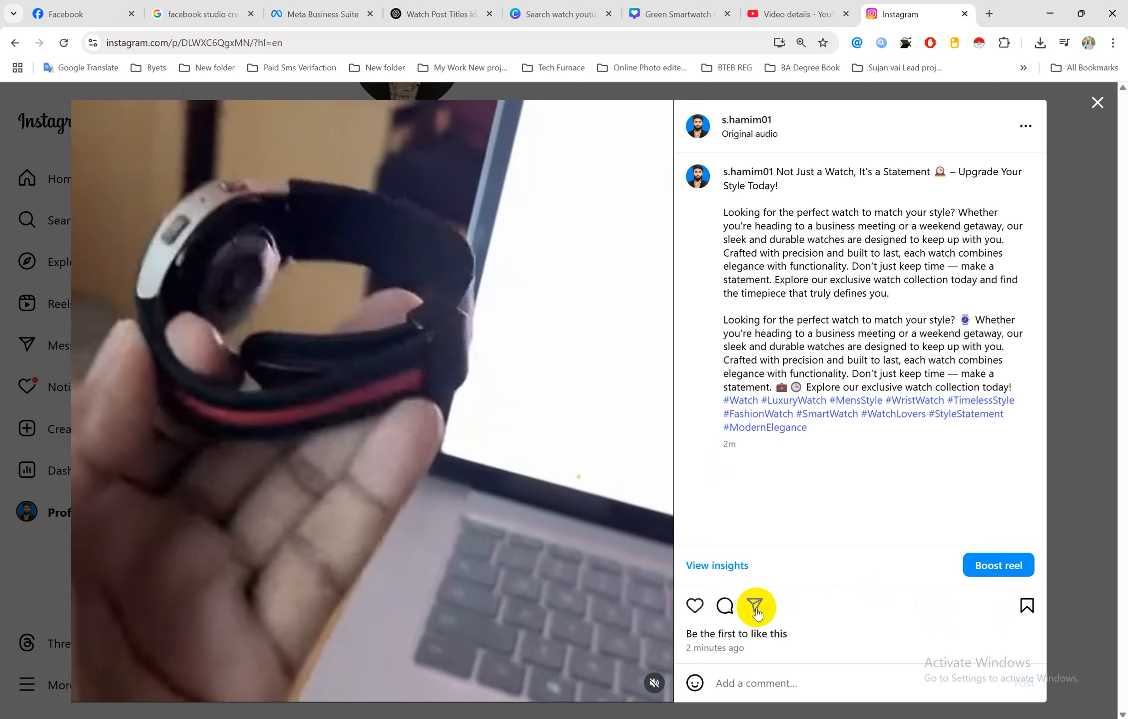
left_click(302, 43)
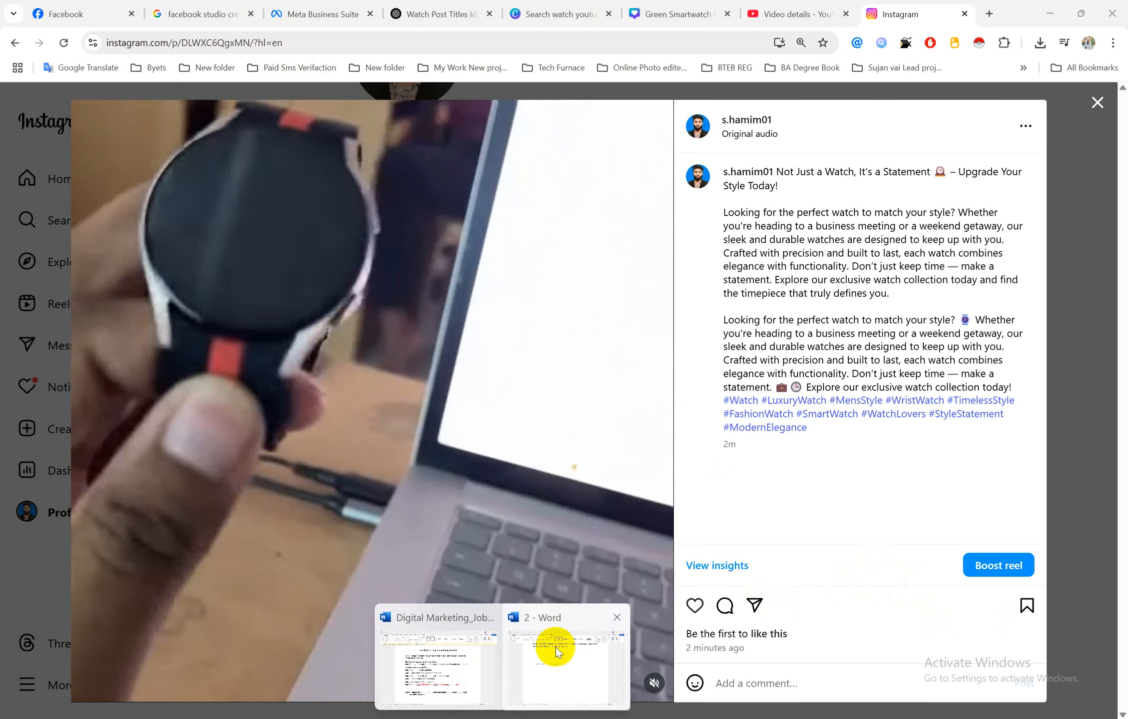
left_click(549, 650)
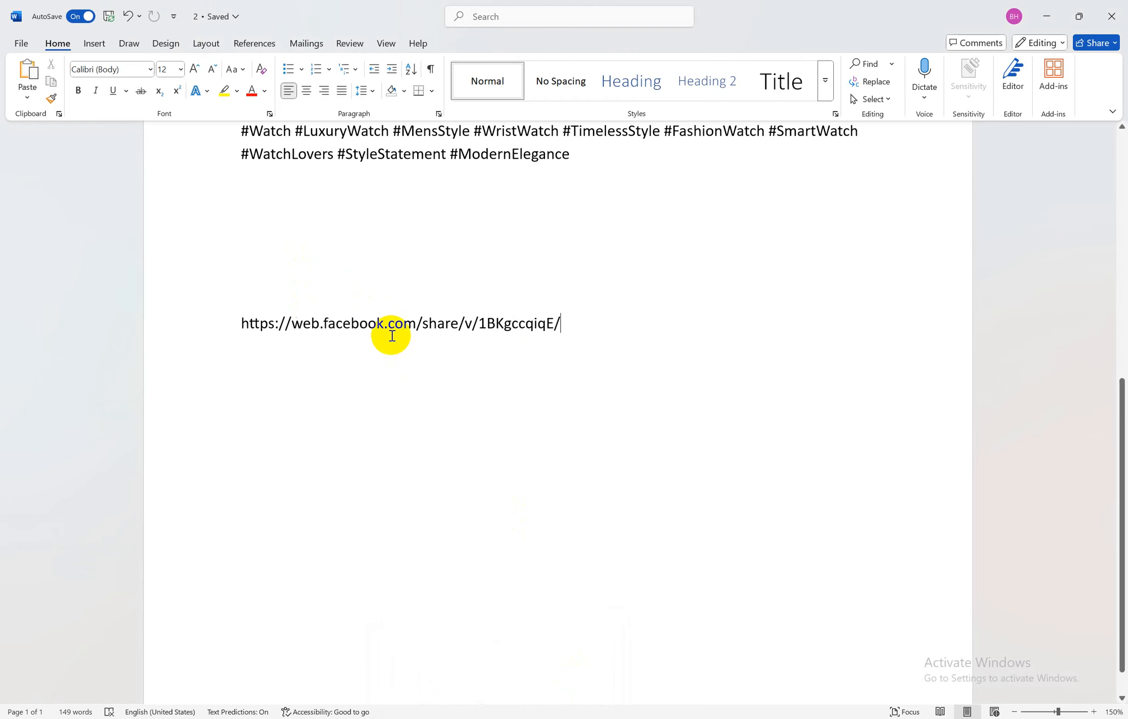
Paste the Instagram reel URL on a new line under the Facebook link
key("Return")
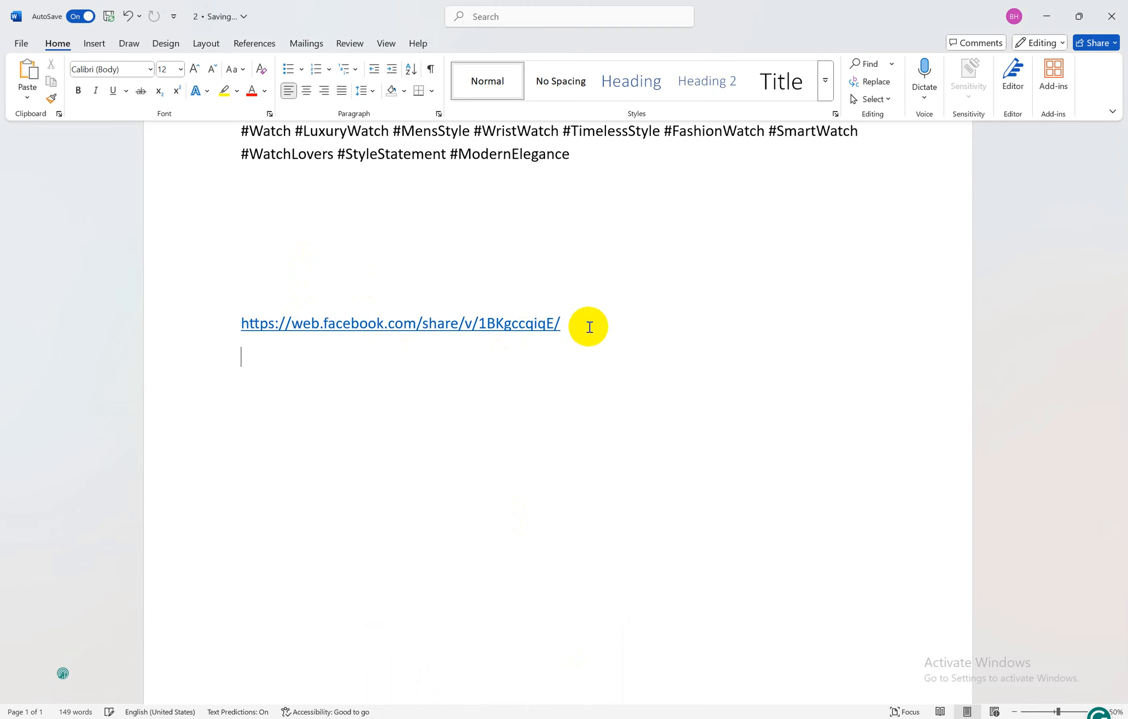
key("ctrl+v")
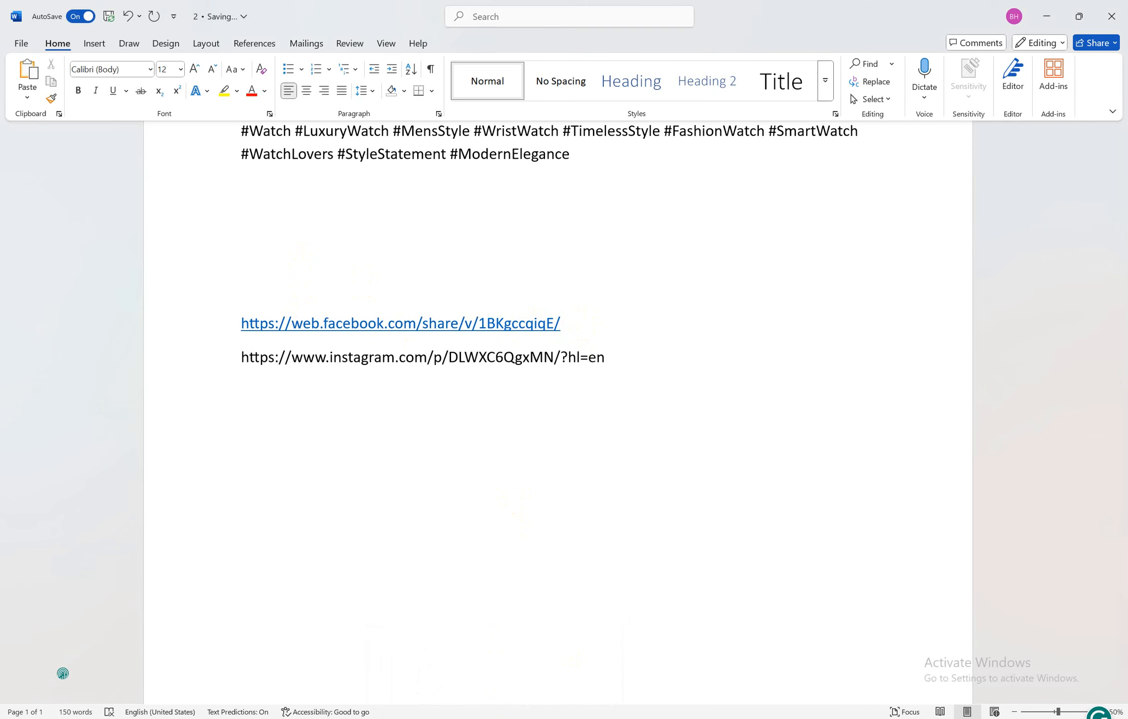
left_click(443, 669)
left_click(818, 6)
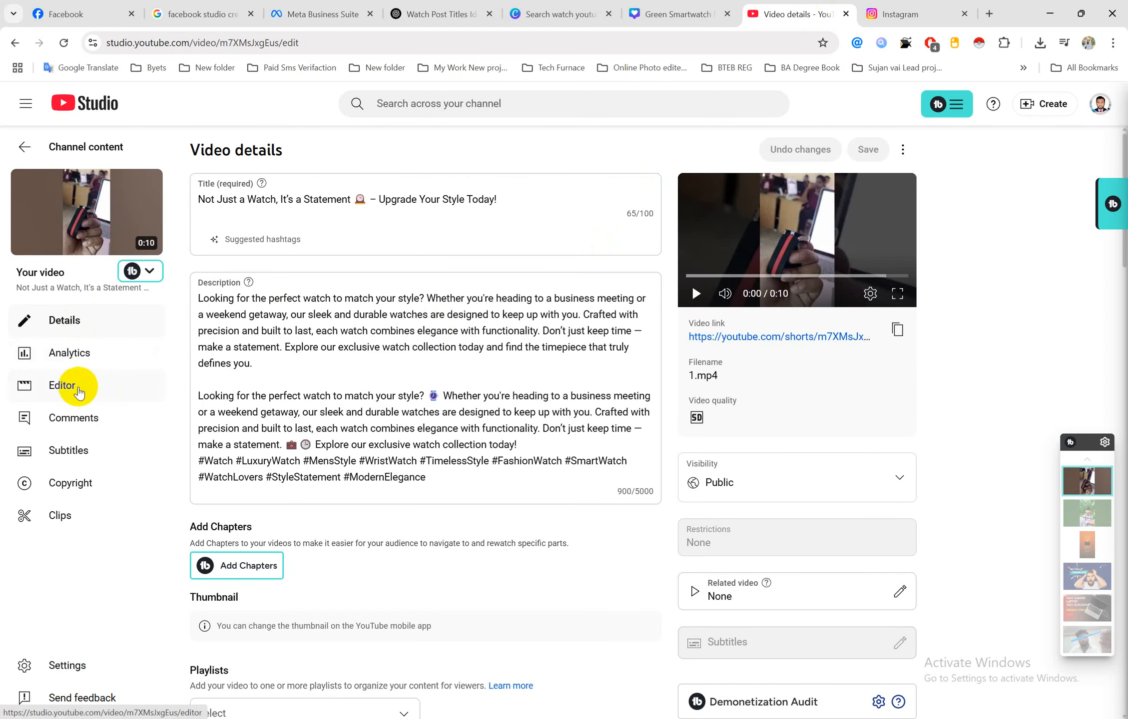
Copy the watch Short's shareable link from the YouTube Studio Shorts list
left_click(23, 150)
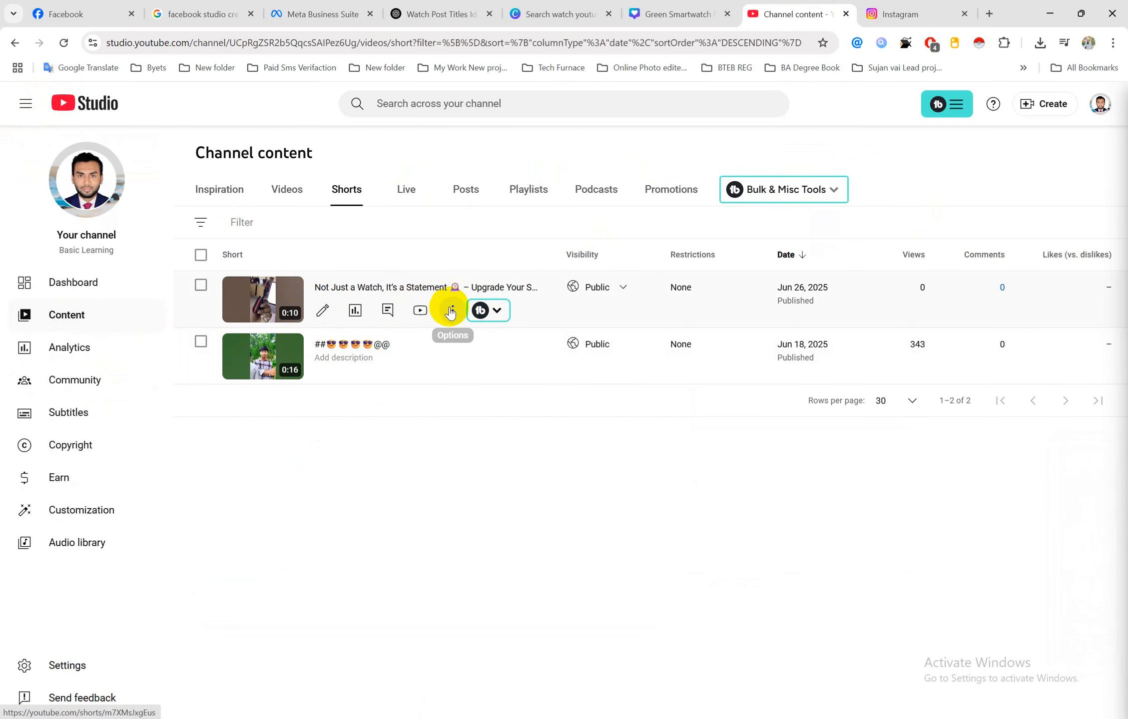
left_click(451, 310)
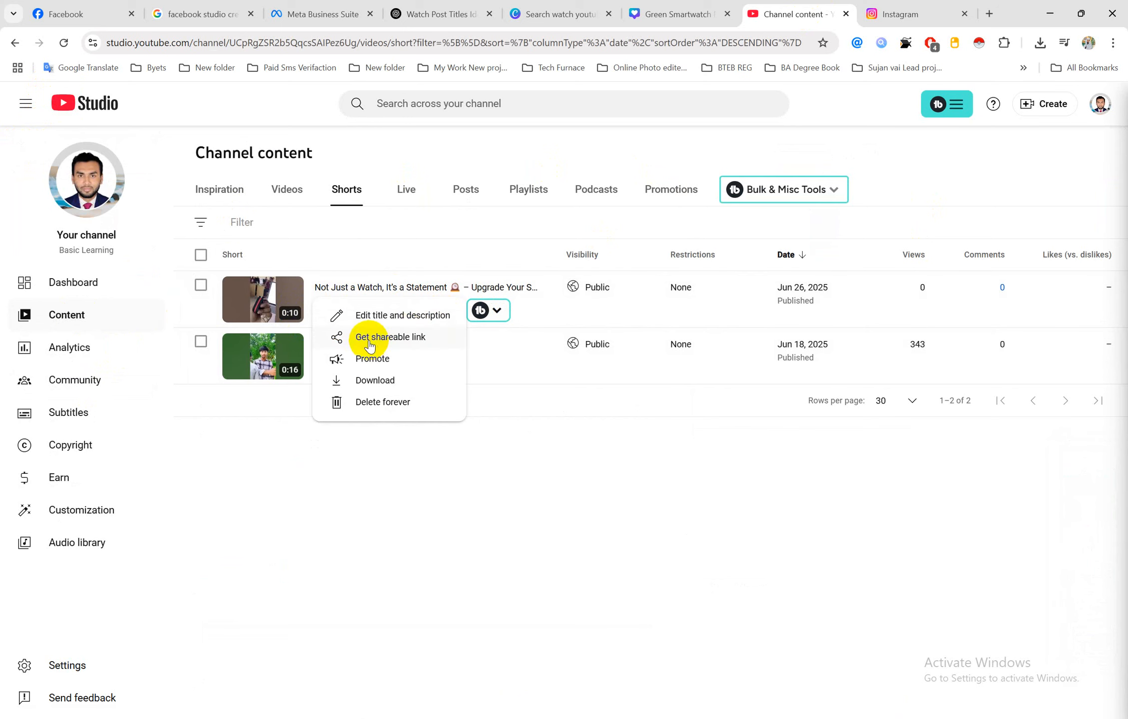
left_click(409, 342)
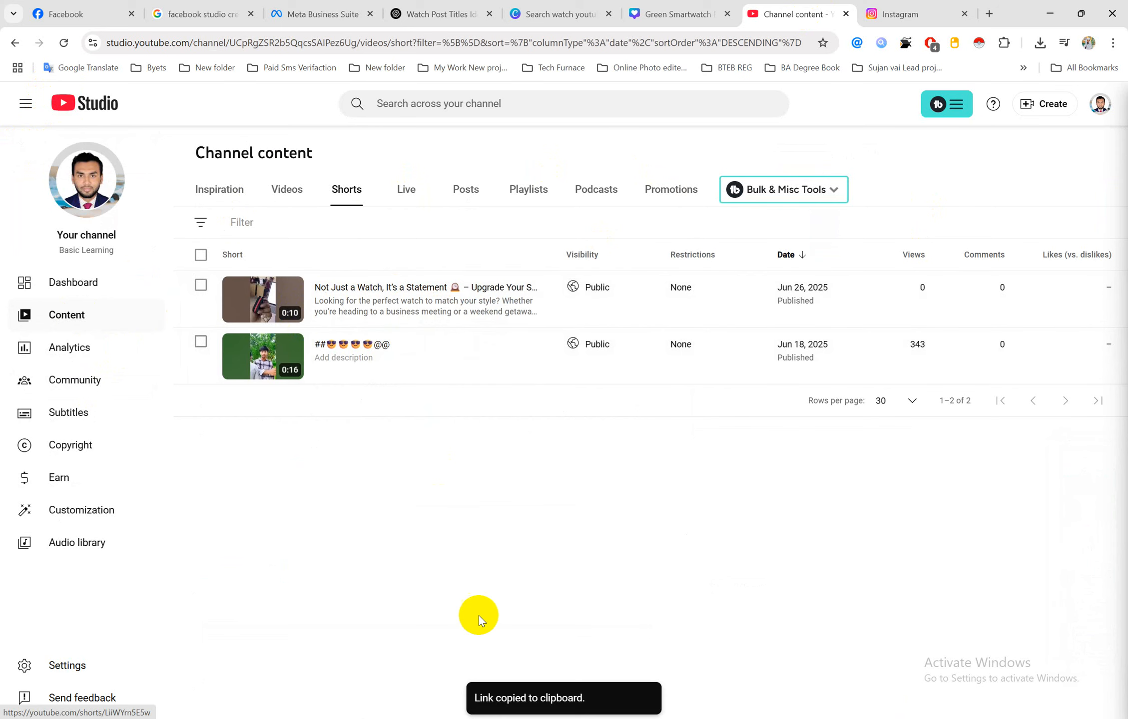
mouse_move(566, 692)
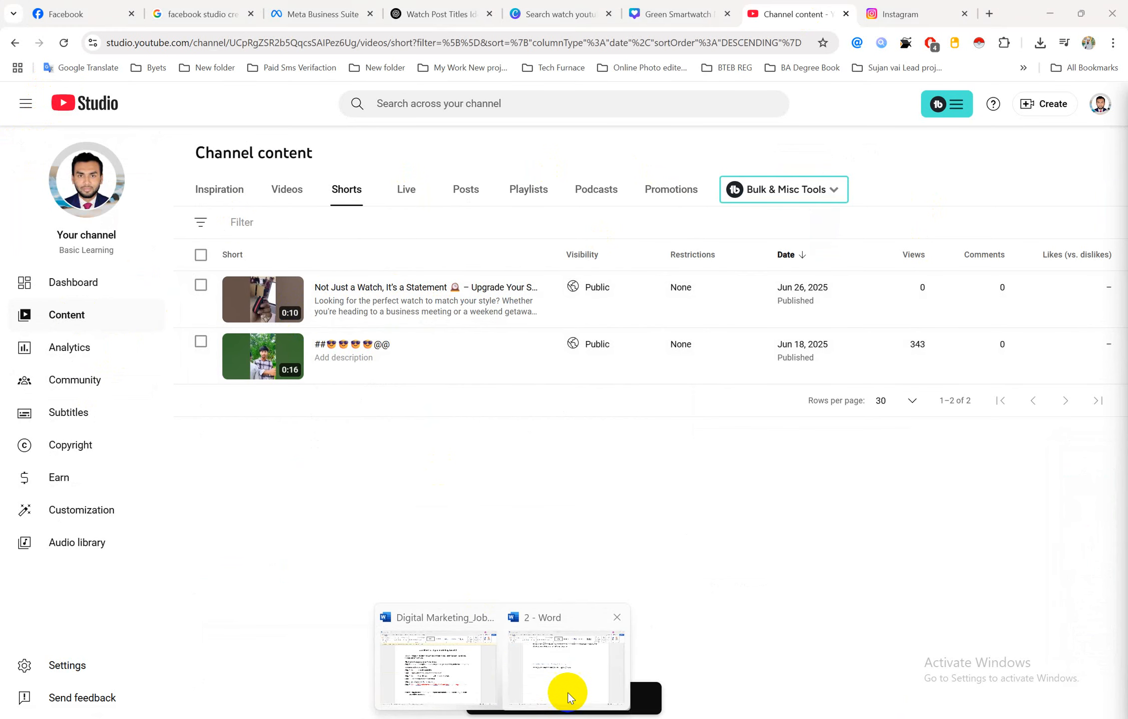
left_click(566, 645)
Paste the YouTube Shorts link on a new line below the Instagram link
key("Return")
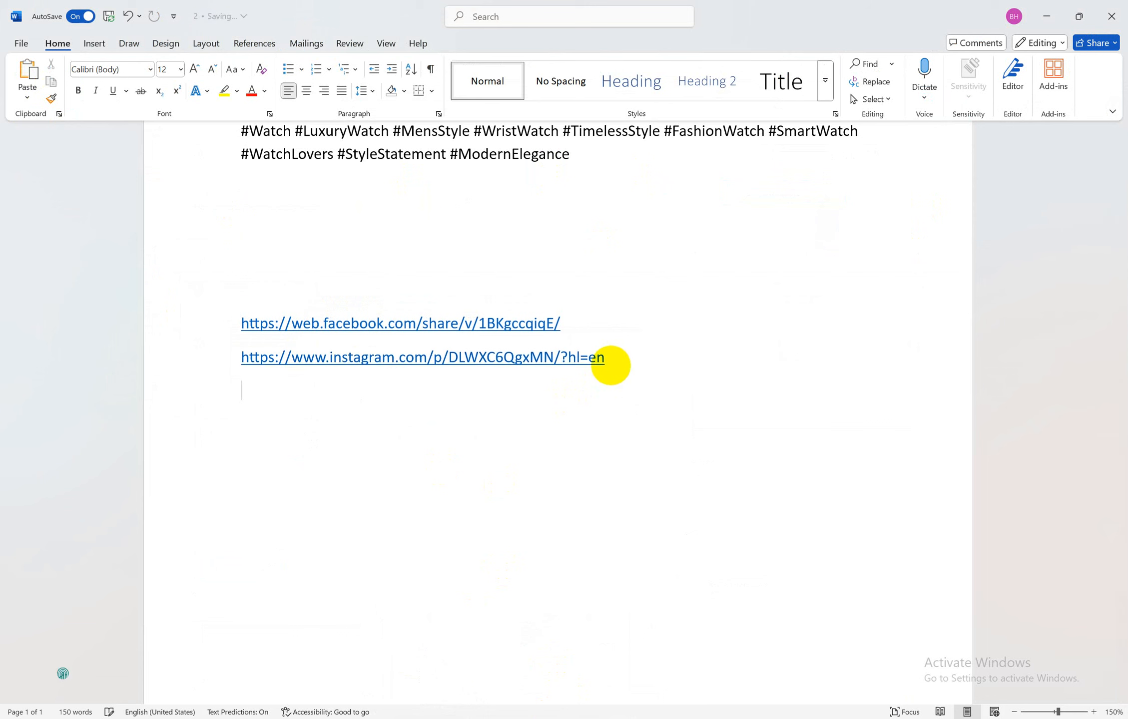
key("ctrl+v")
key("Return")
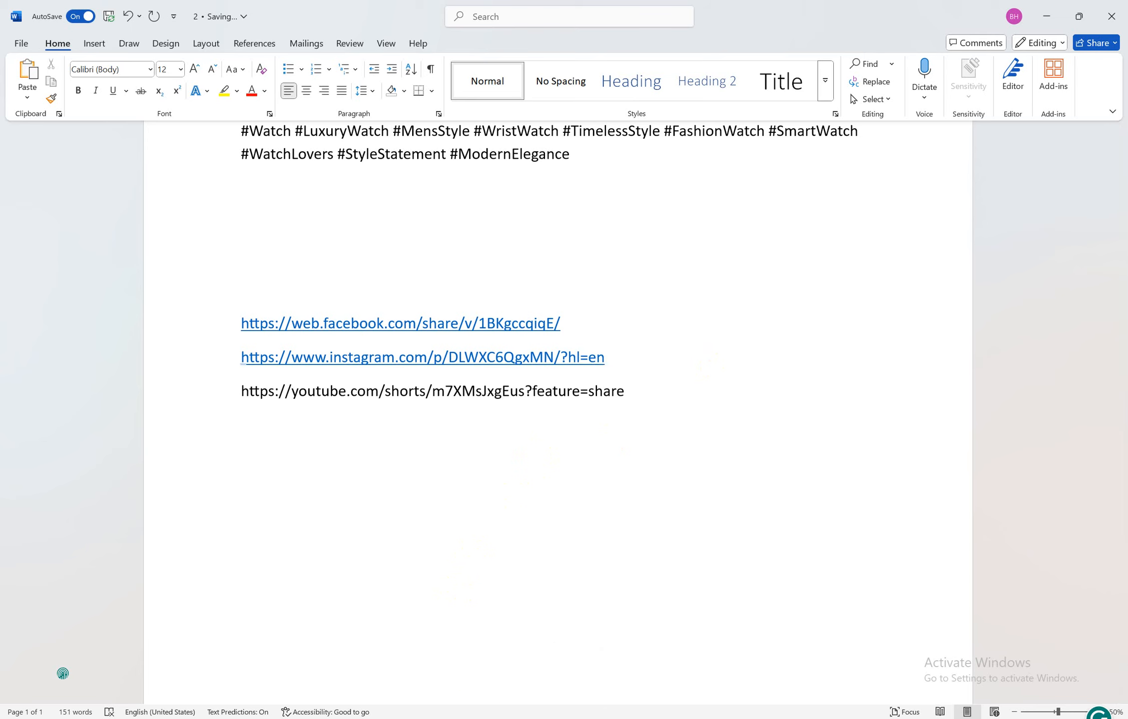
mouse_move(472, 718)
left_click(462, 670)
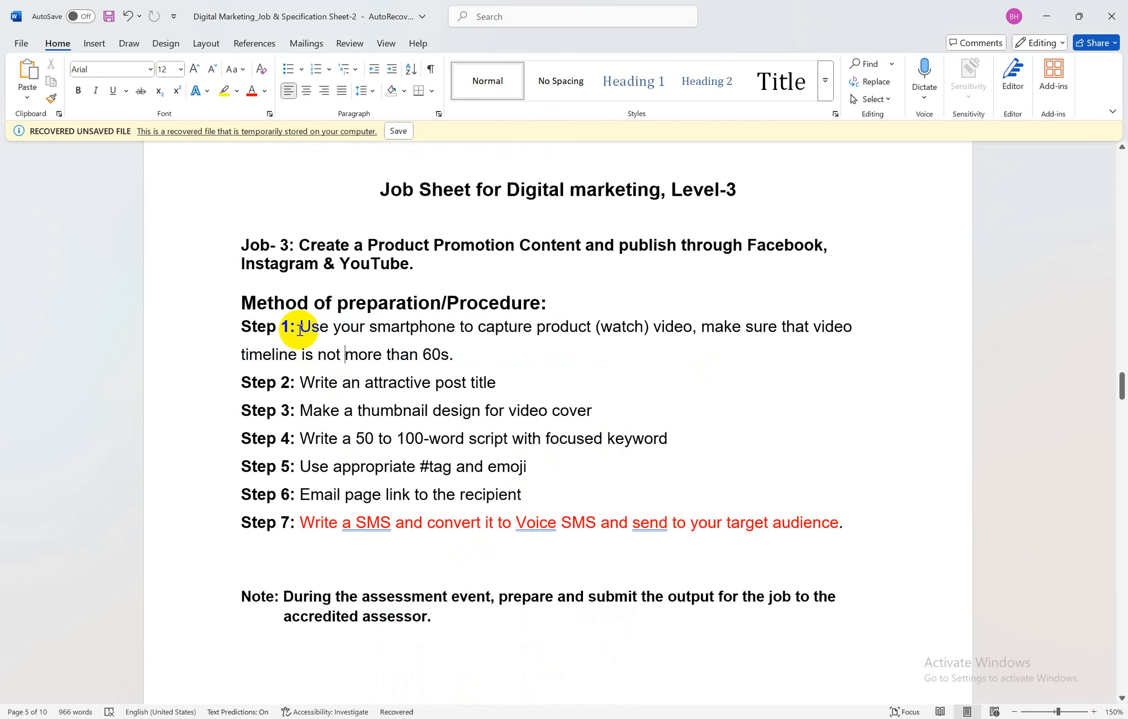
Review Steps 1–6 of the Digital Marketing job sheet's procedure
left_click_drag(301, 327, 459, 348)
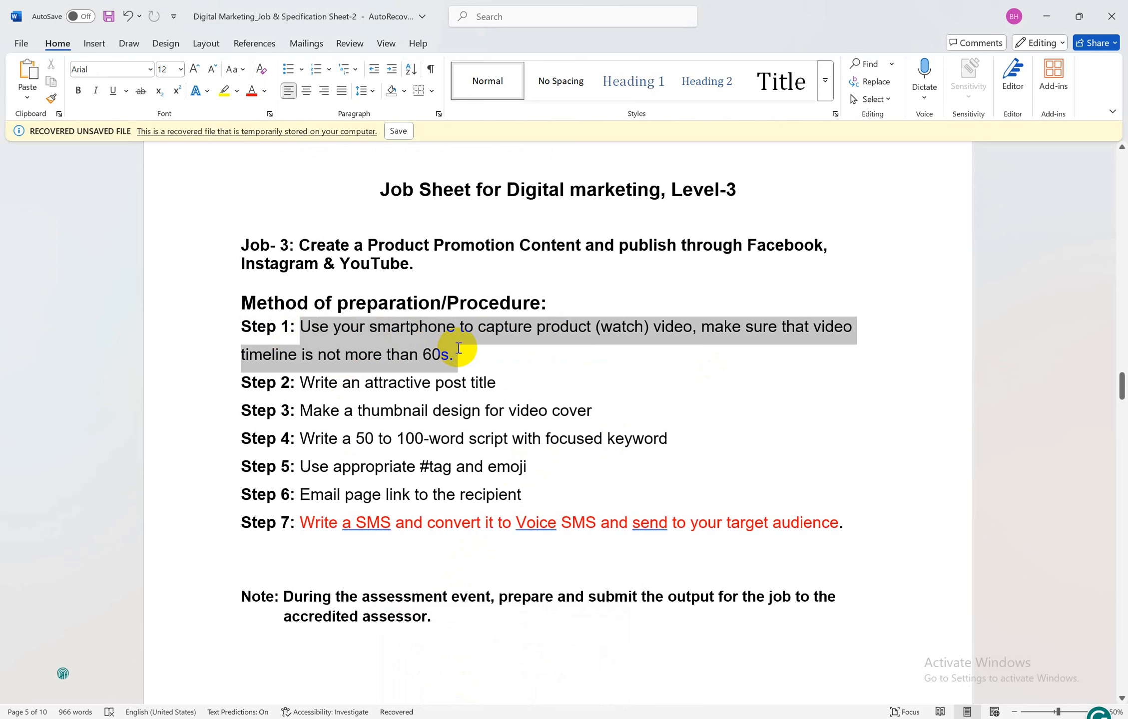
left_click(318, 383)
left_click_drag(318, 382, 480, 379)
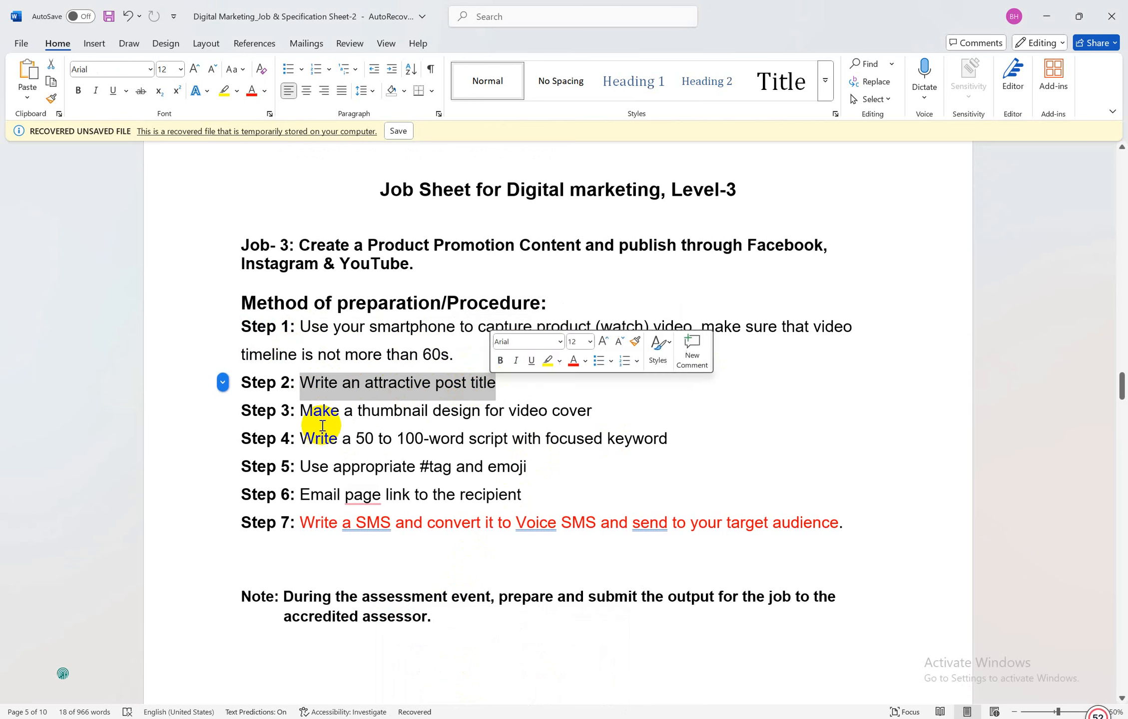
left_click_drag(303, 411, 576, 416)
left_click_drag(325, 439, 536, 442)
left_click_drag(377, 470, 513, 468)
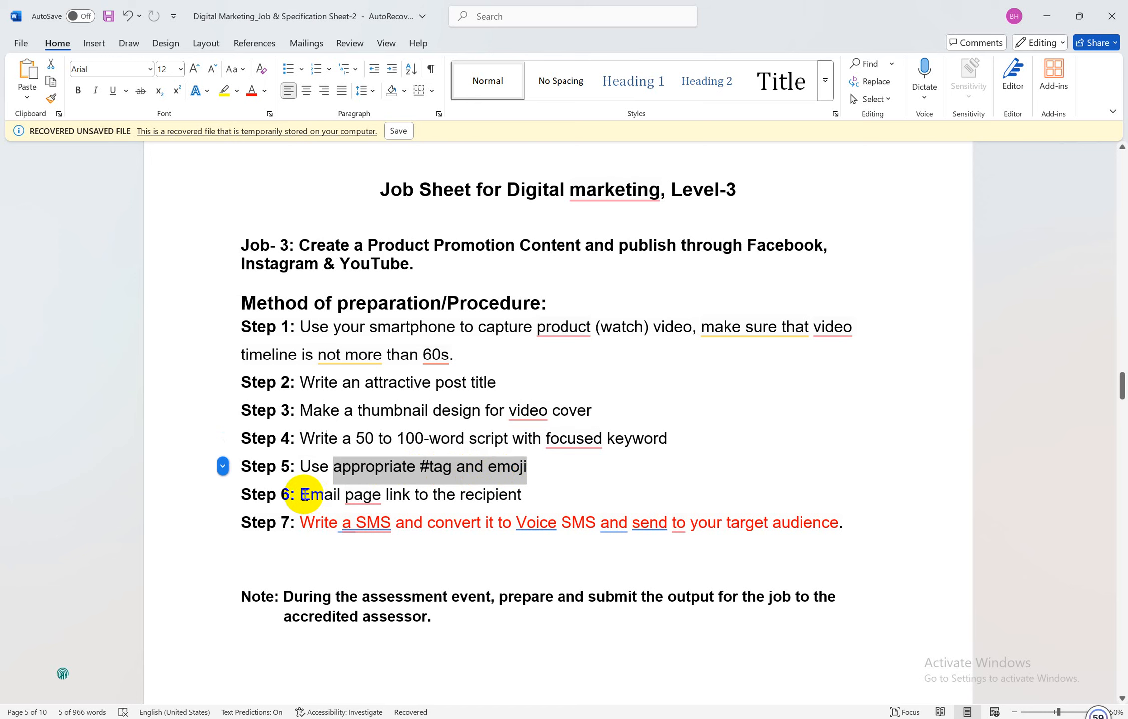
left_click_drag(304, 495, 432, 500)
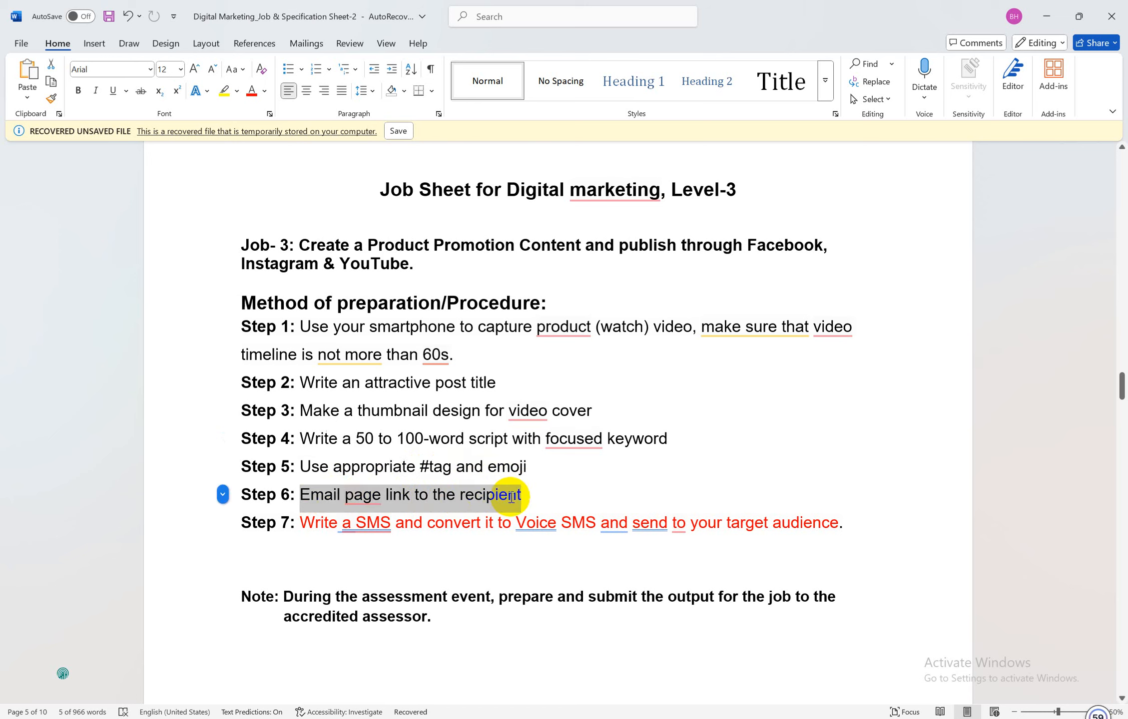
left_click(358, 387)
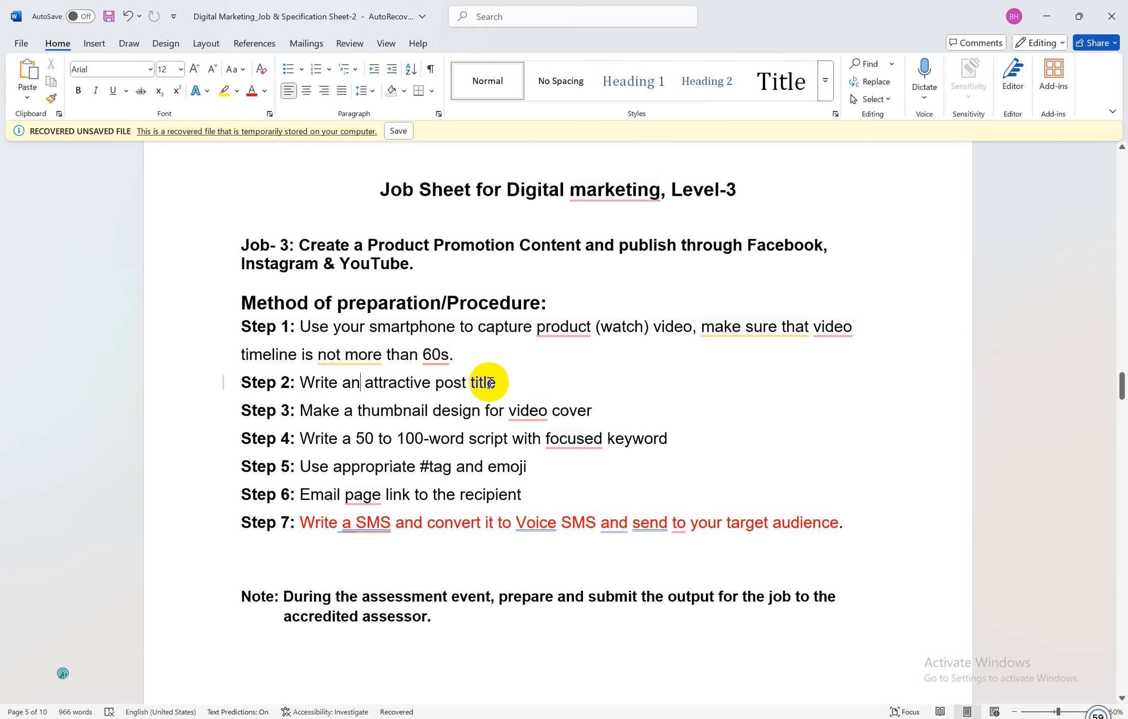
Recheck the Step 2 post title instruction, then return to the watch promo document's top
left_click_drag(495, 381, 285, 383)
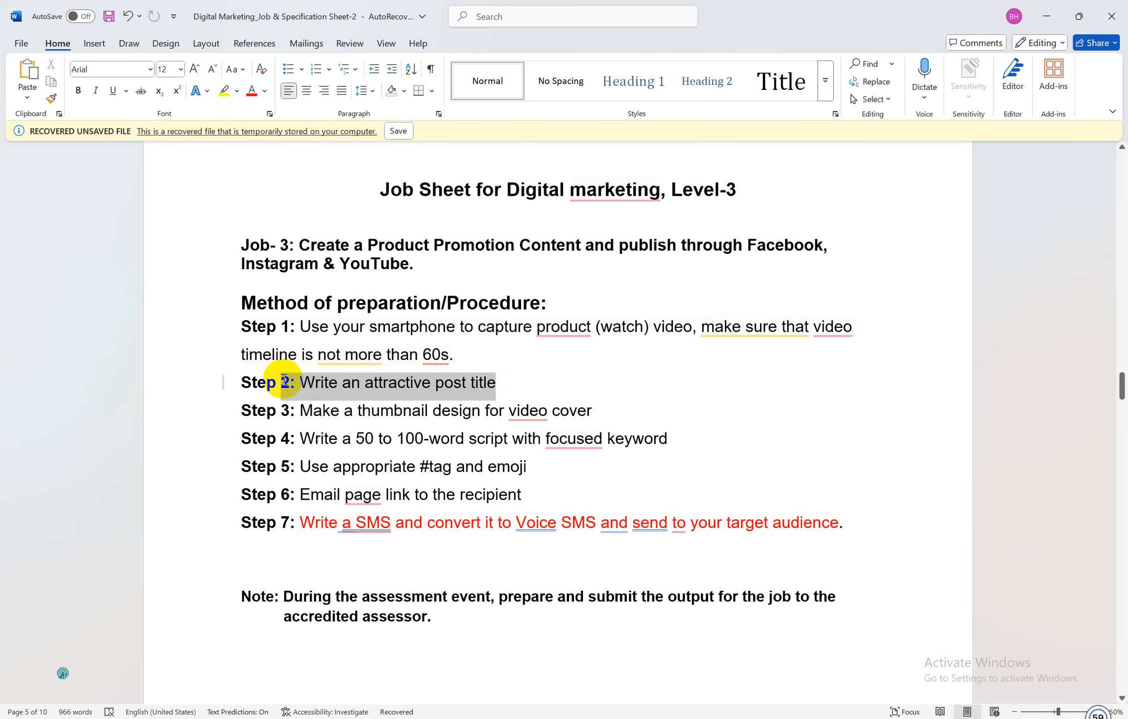
left_click(422, 383)
mouse_move(537, 692)
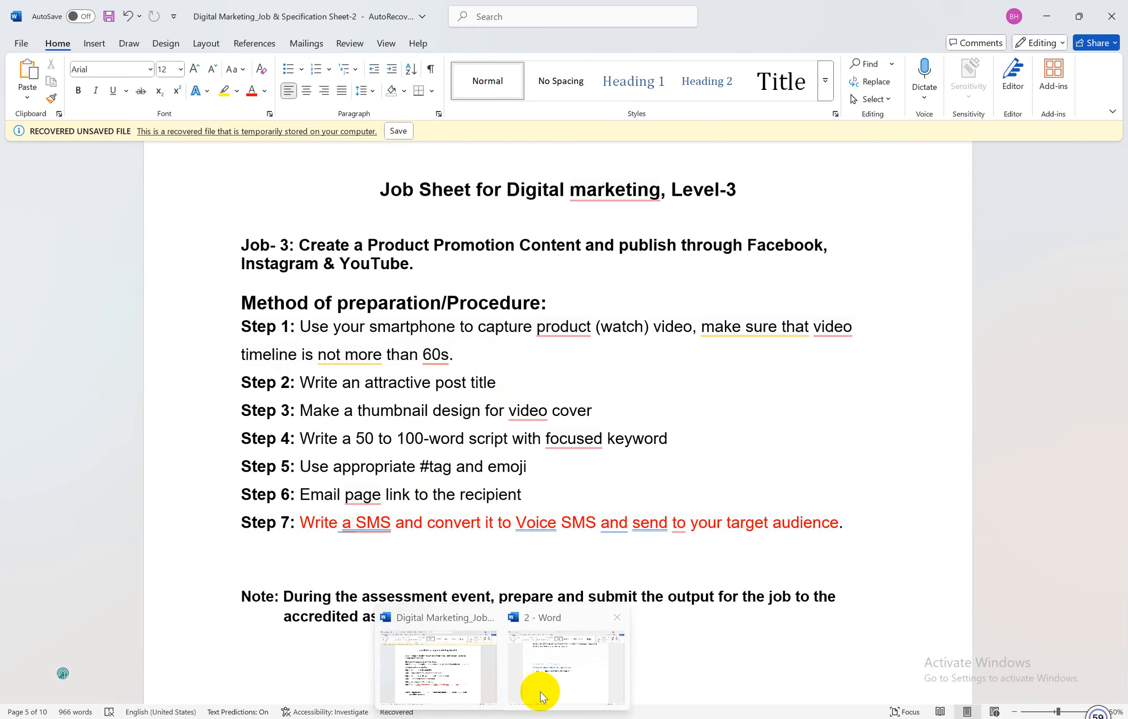
left_click(557, 675)
scroll(525, 355, "up", 10)
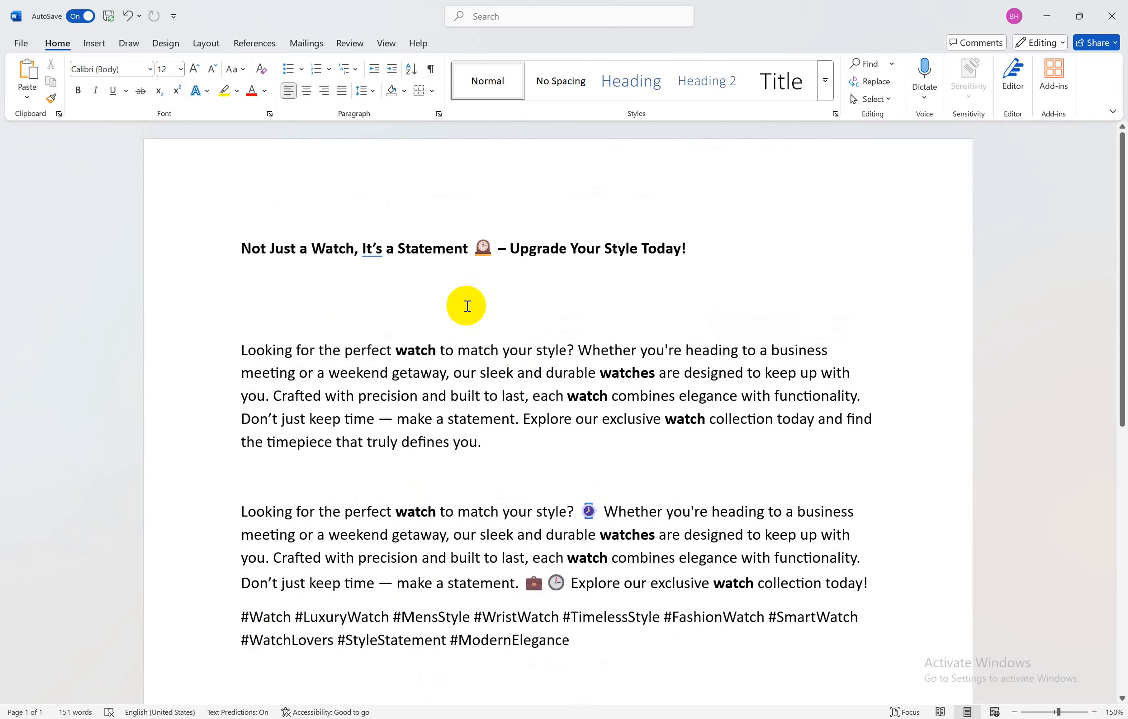
Prefix the watch promo heading with 'Title:'
left_click(247, 247)
type("Title")
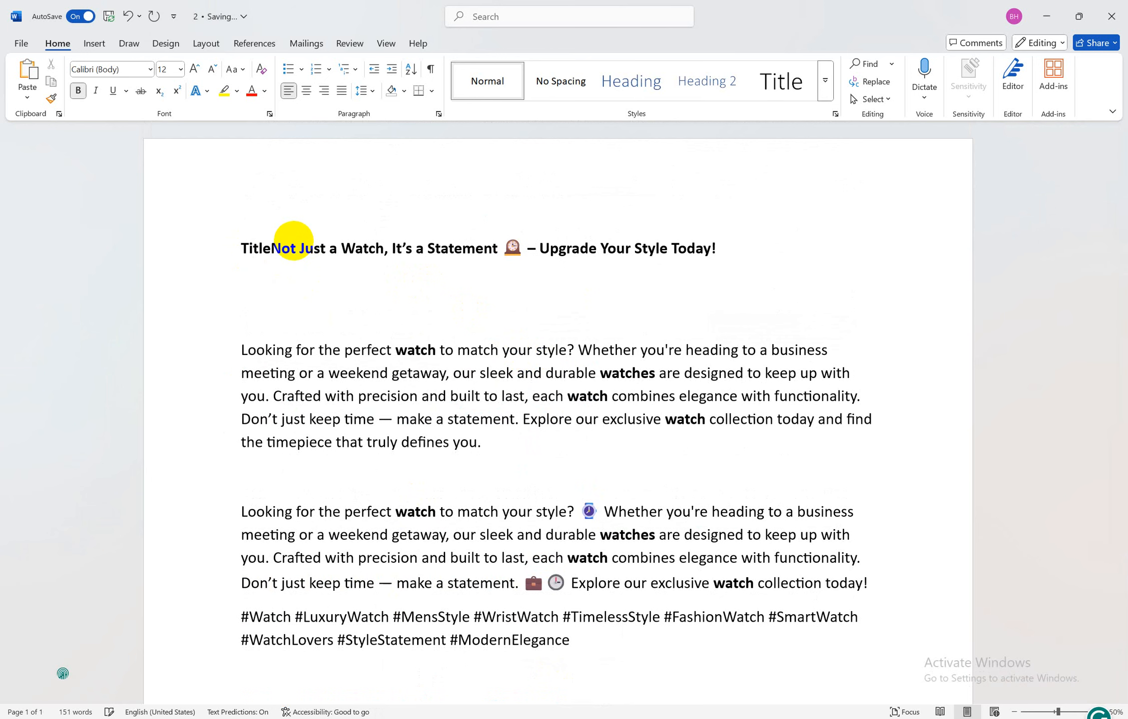
type(":")
key("Down")
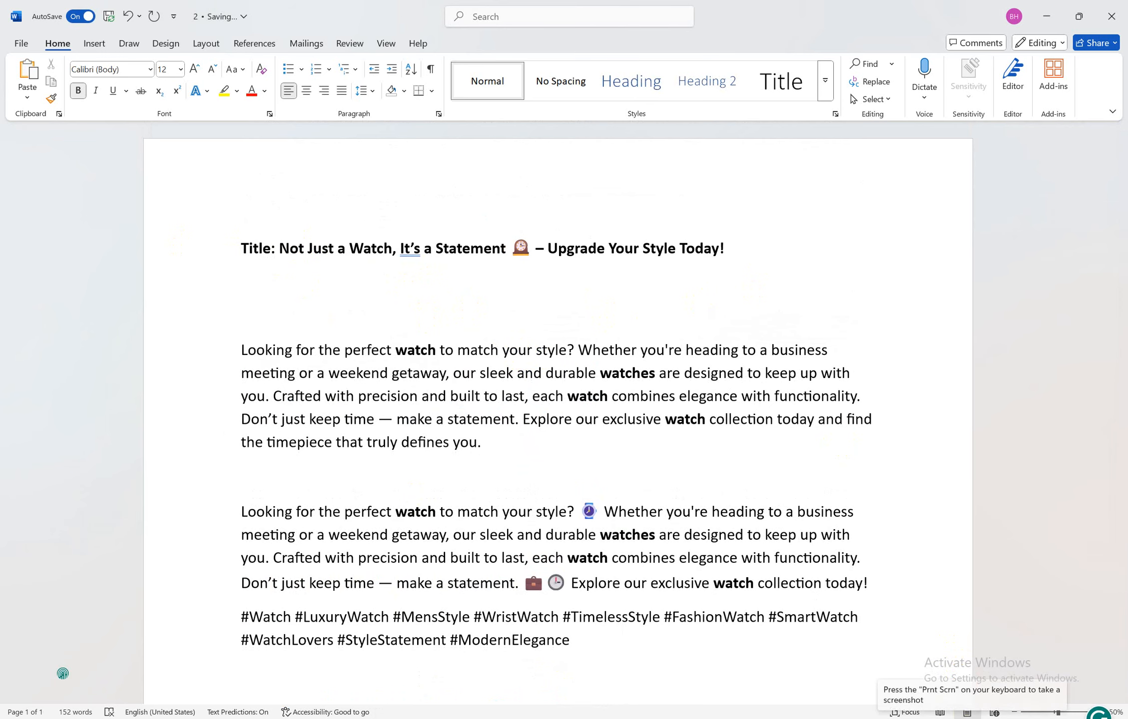
Switch back to the Facebook page in Chrome
mouse_move(439, 715)
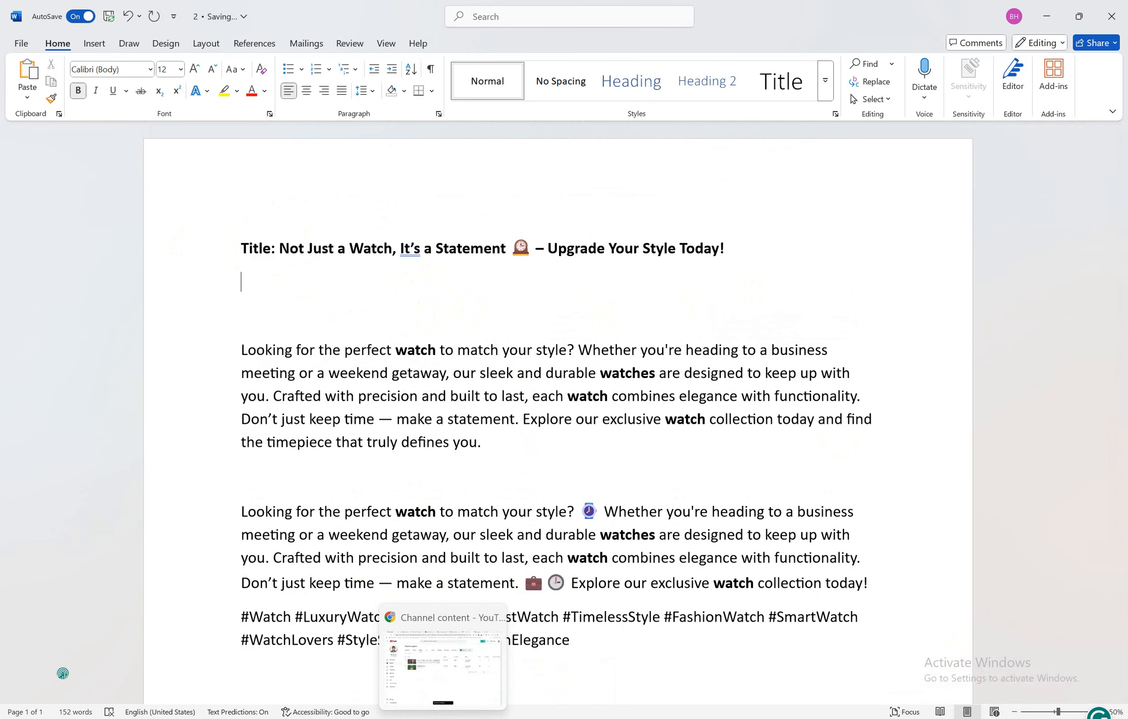
left_click(465, 667)
left_click(115, 5)
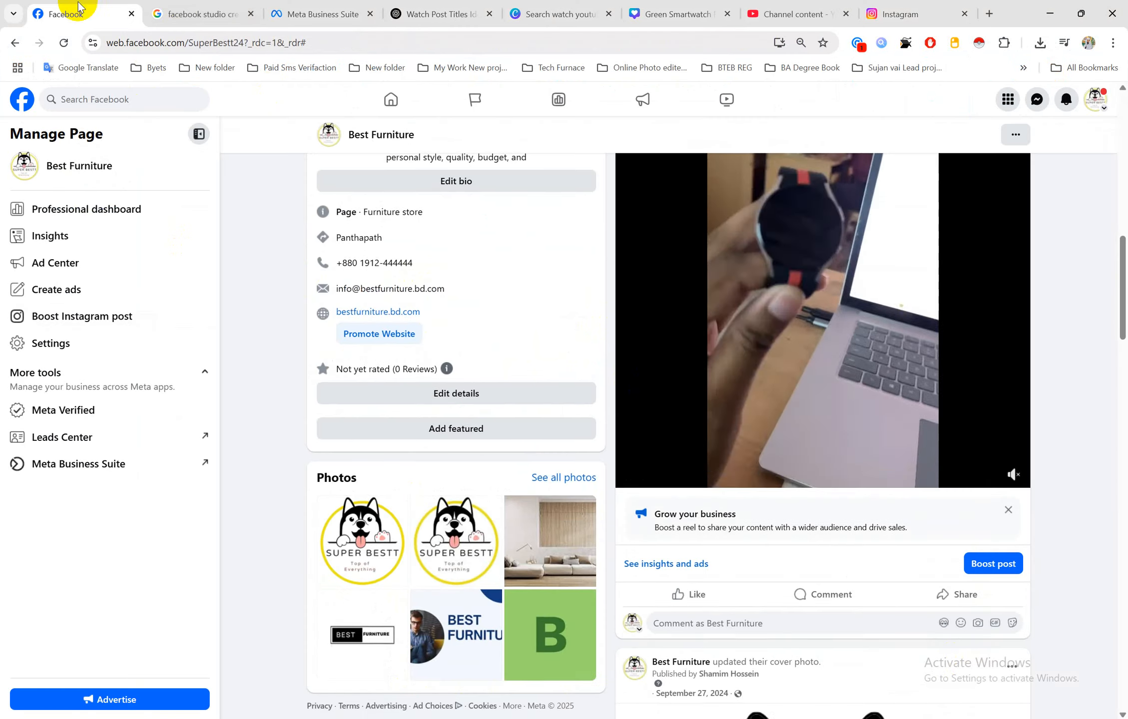
scroll(630, 378, "up", 5)
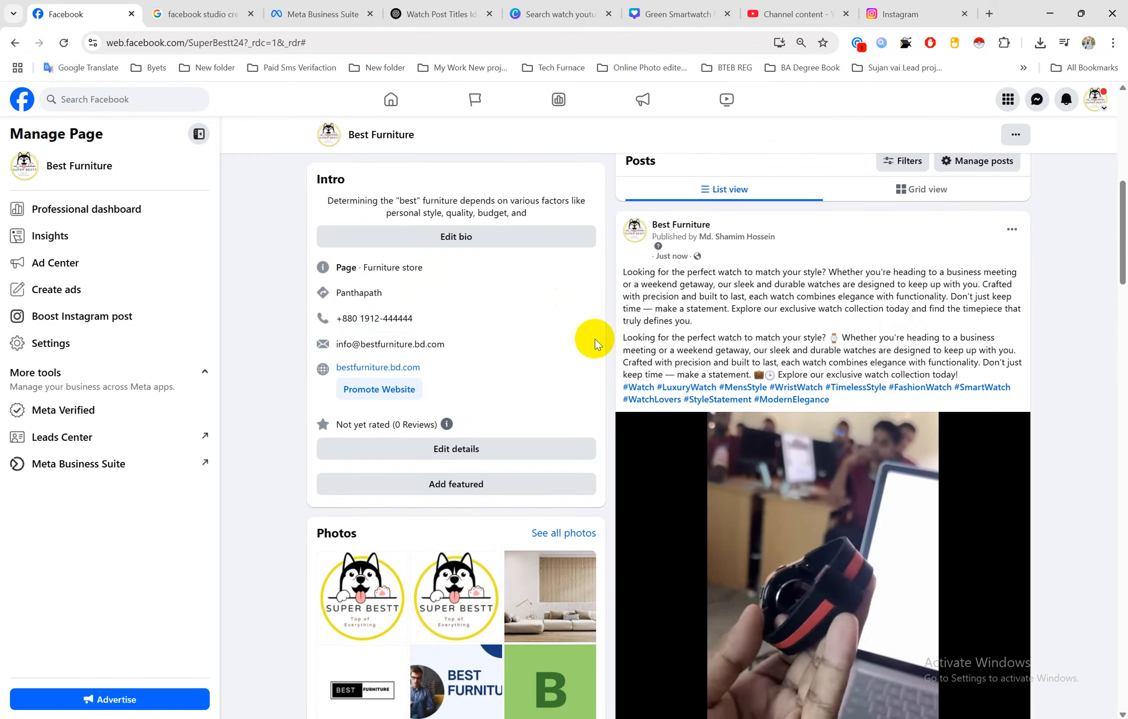
Look over the new Facebook watch post, then return to the '2 - Word' promo document
scroll(599, 345, "down", 6)
scroll(599, 345, "up", 3)
scroll(789, 170, "up", 3)
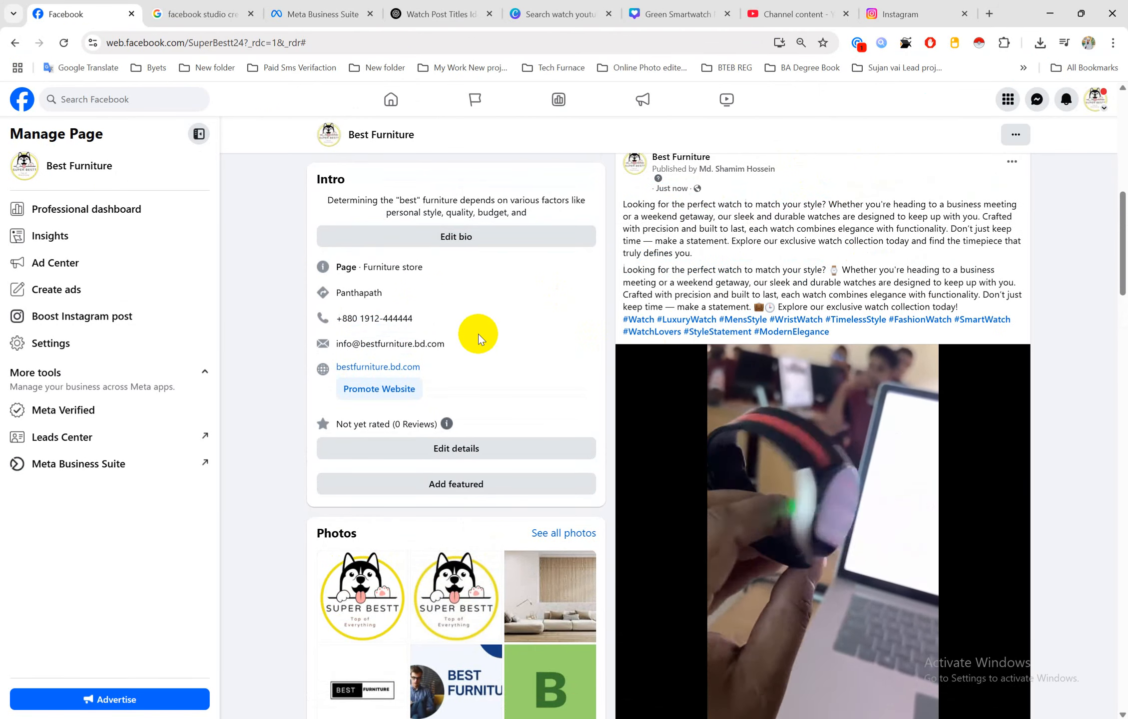
left_click(503, 718)
left_click(544, 675)
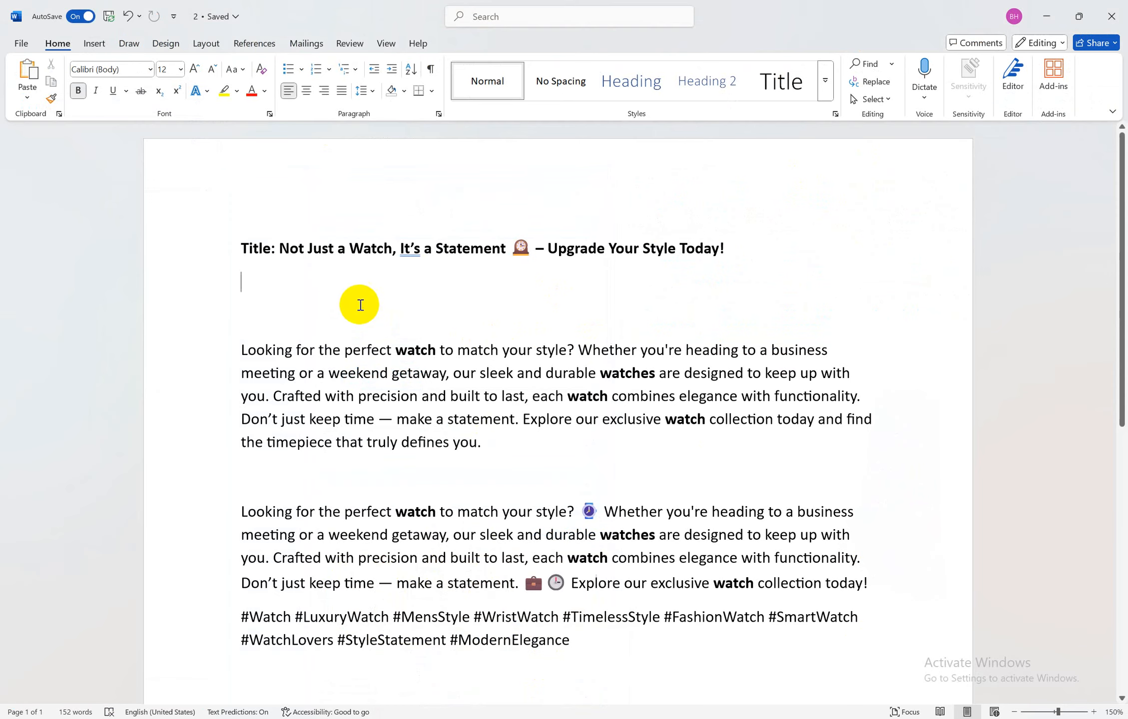
Capture the promo document window, box its title in red, and save the image as 2 in Job 3
left_click(218, 240)
key("ctrl+Print")
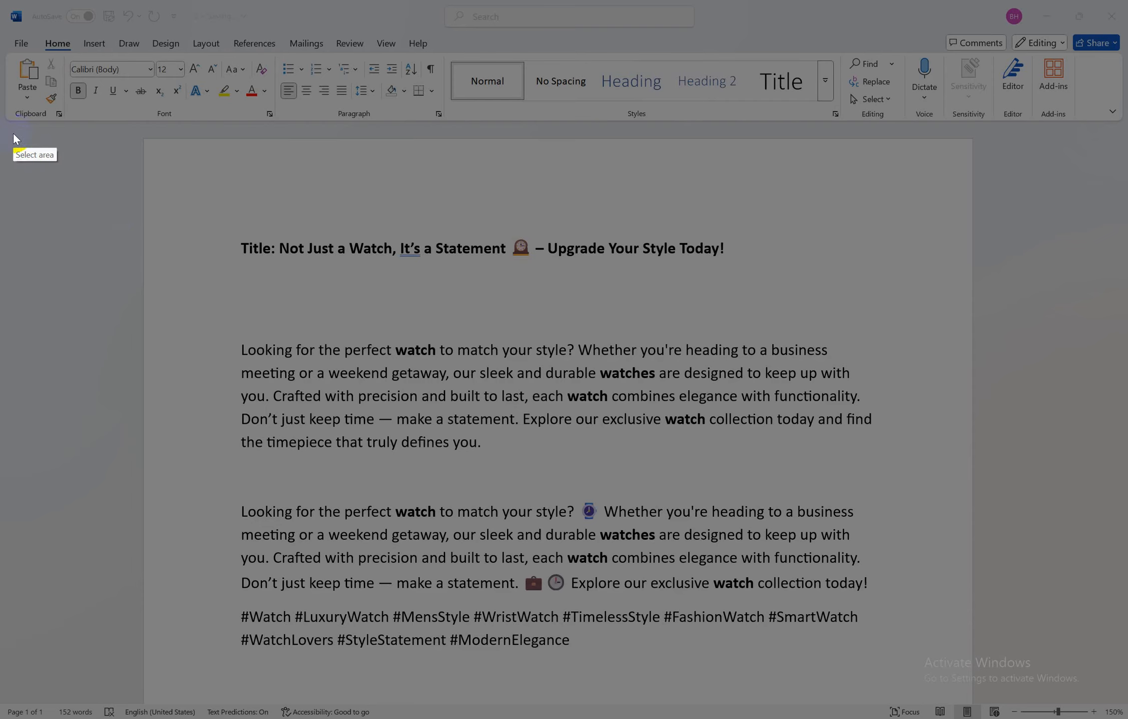
left_click_drag(12, 129, 1120, 708)
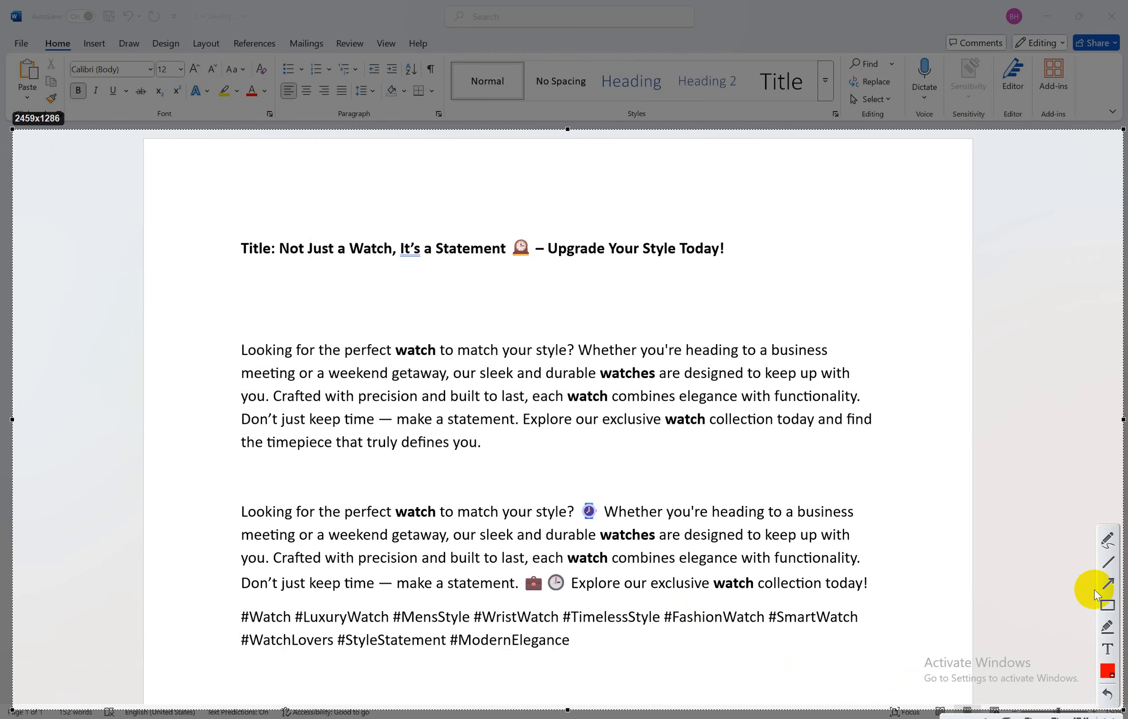
left_click(1106, 608)
mouse_move(219, 218)
left_mouse_down()
mouse_move(780, 294)
mouse_move(791, 286)
left_mouse_up()
left_click(1081, 718)
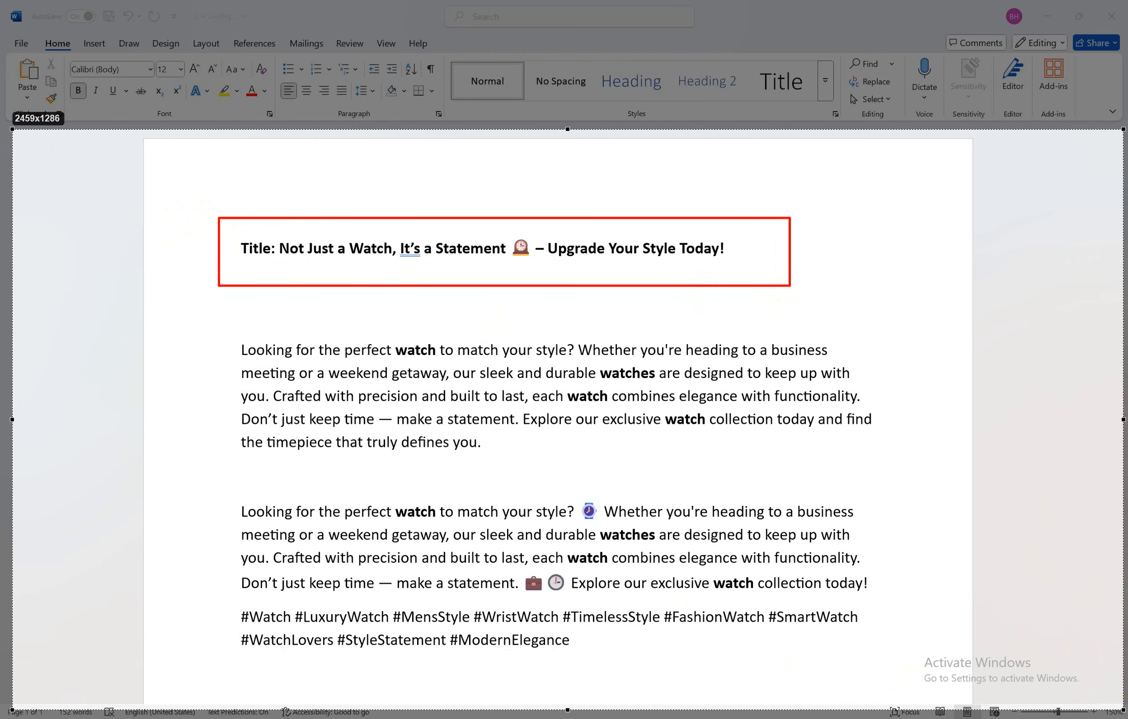
scroll(194, 147, "down", 2)
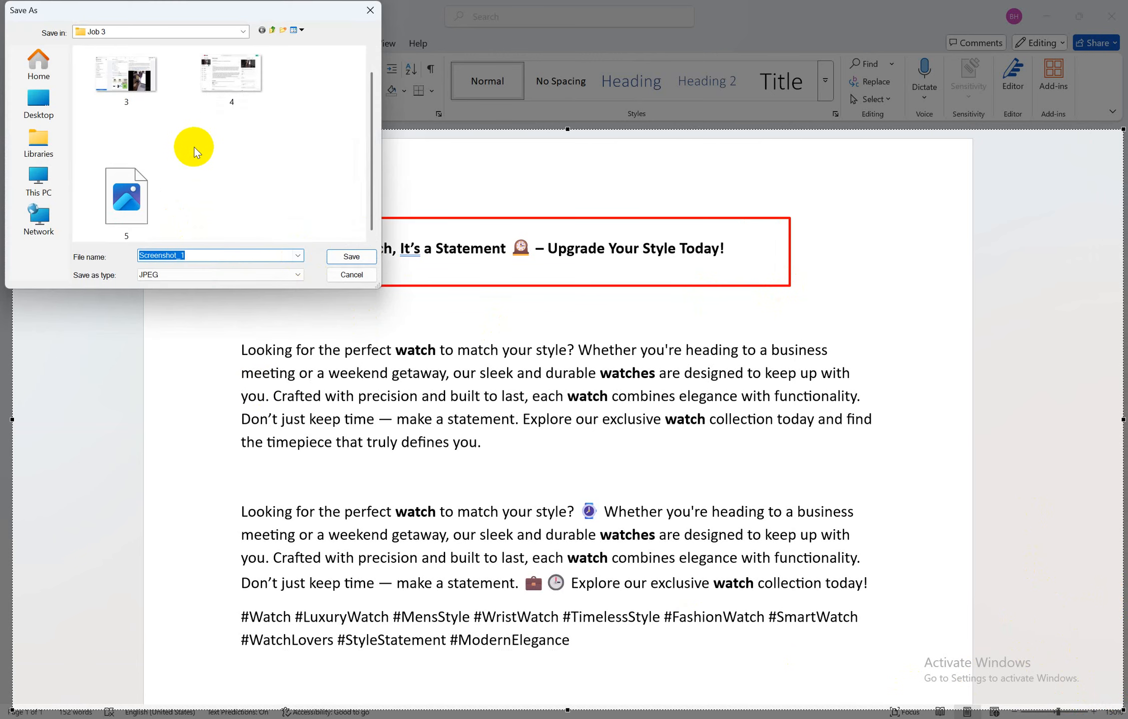
type("2")
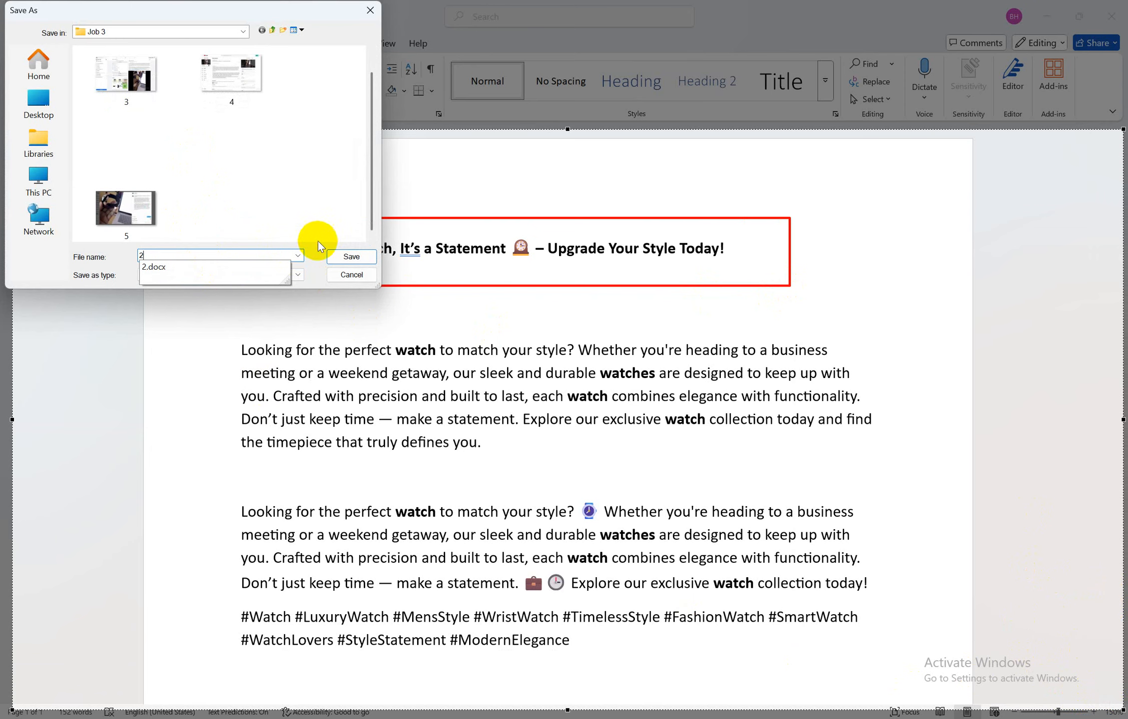
left_click(352, 257)
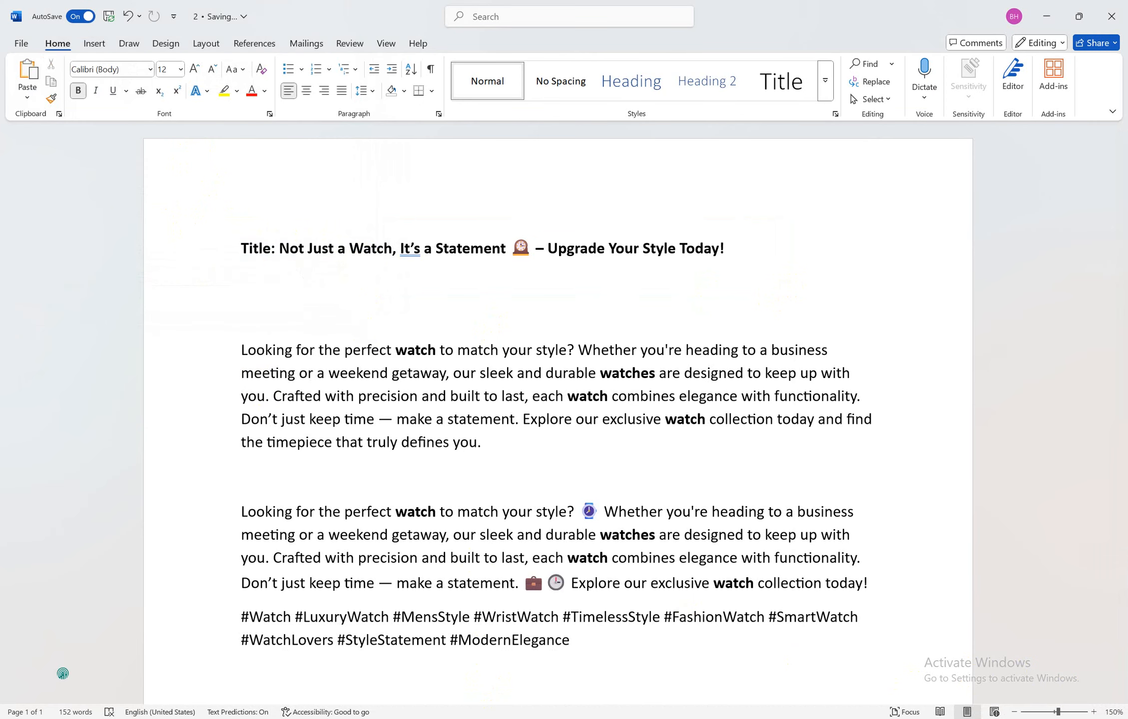
mouse_move(516, 712)
mouse_move(390, 666)
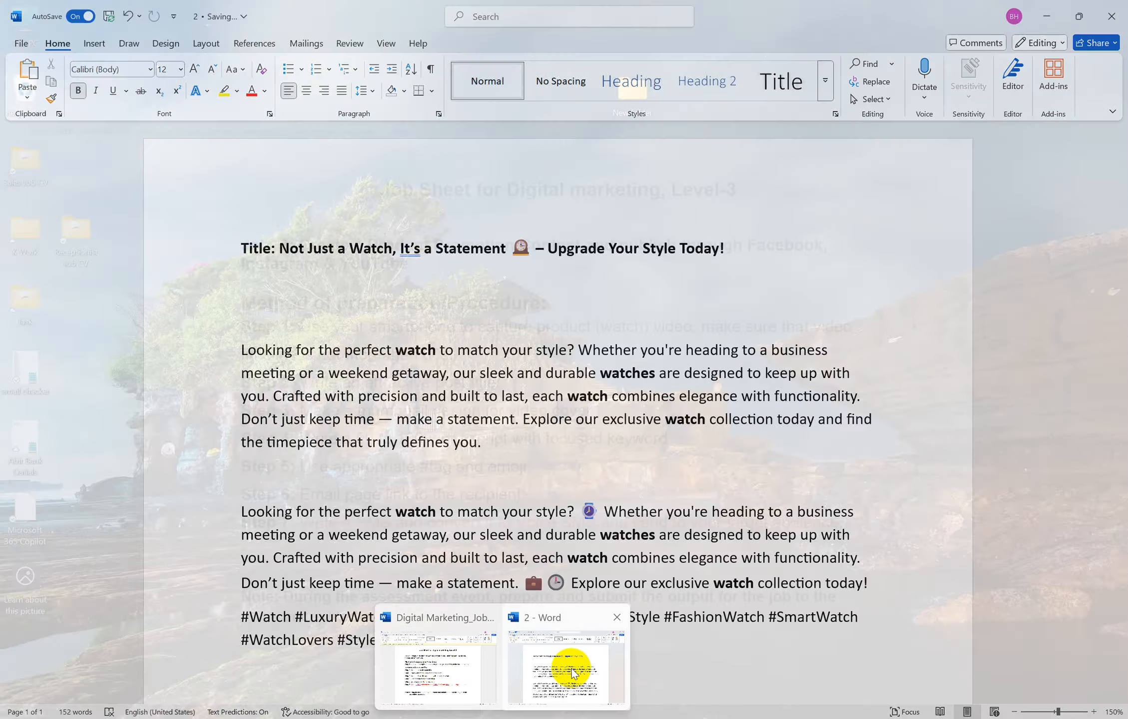
left_click(569, 669)
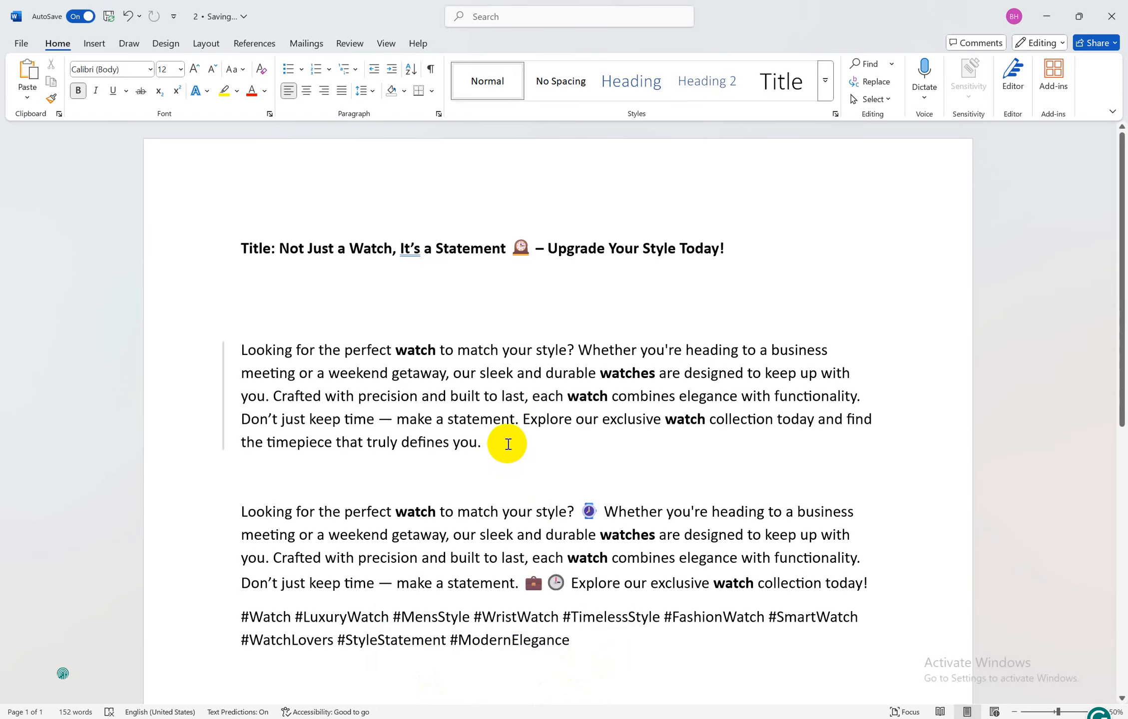
left_click_drag(500, 445, 238, 354)
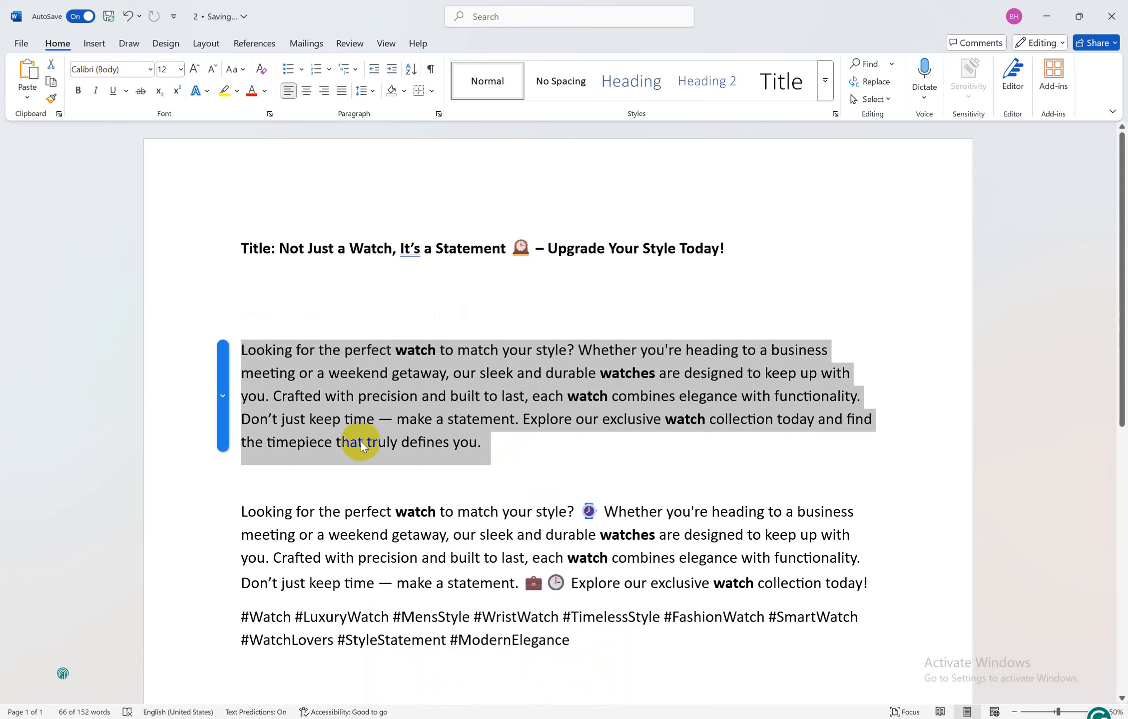
left_click(383, 422)
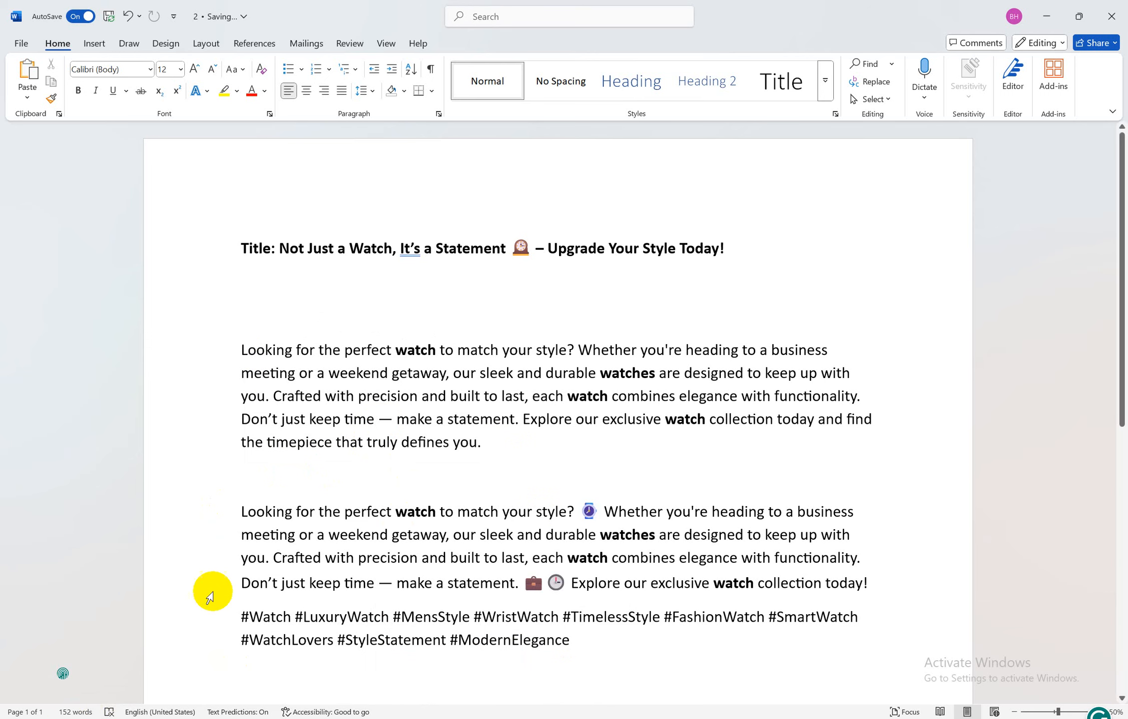
left_click_drag(496, 443, 248, 348)
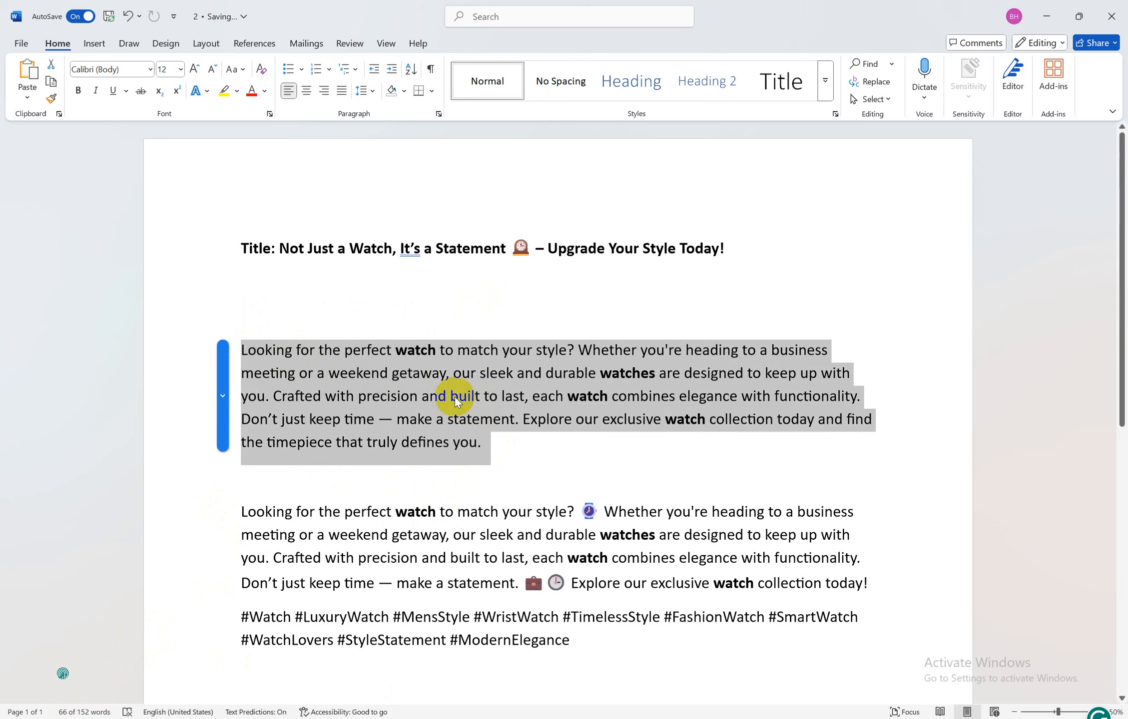
left_click(515, 454)
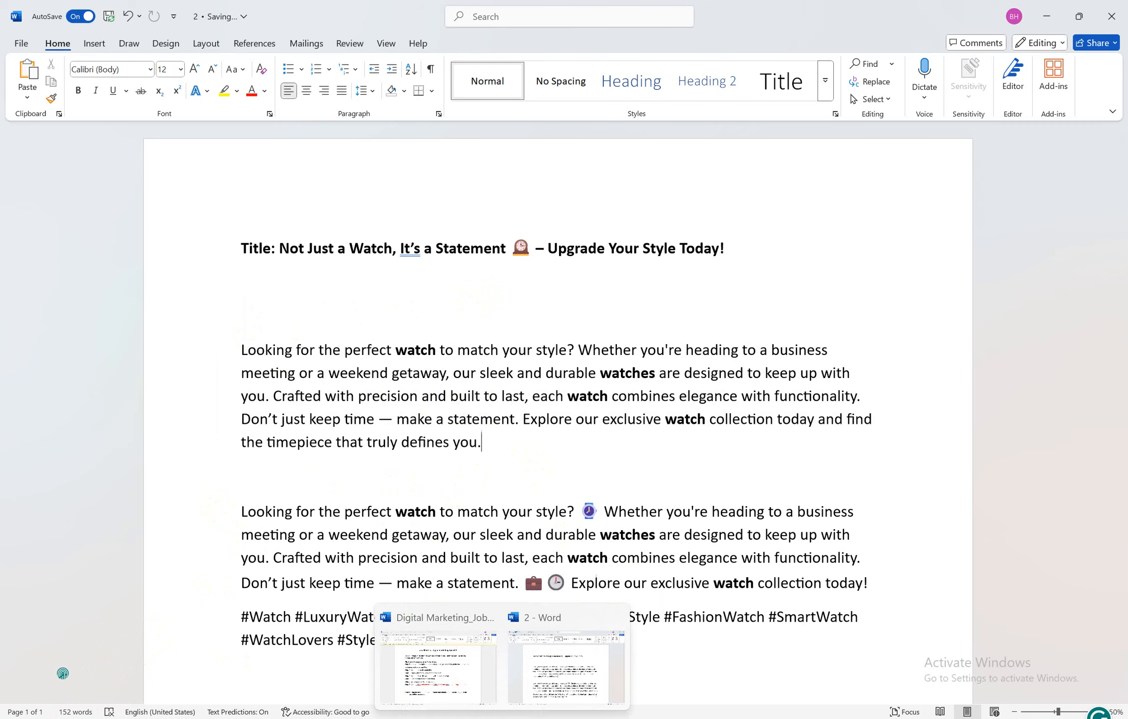
mouse_move(428, 660)
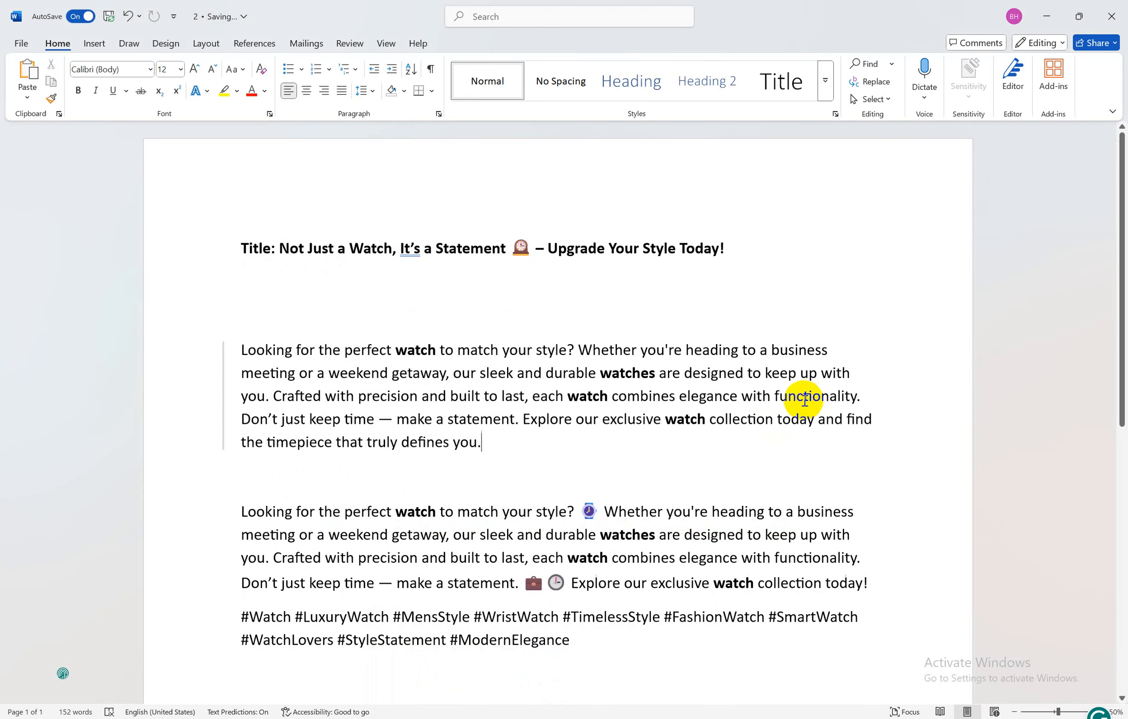
Capture the document page, box all six 'watch'/'watches' keywords in red, and save as Screenshot_1 JPEG
left_click(961, 718)
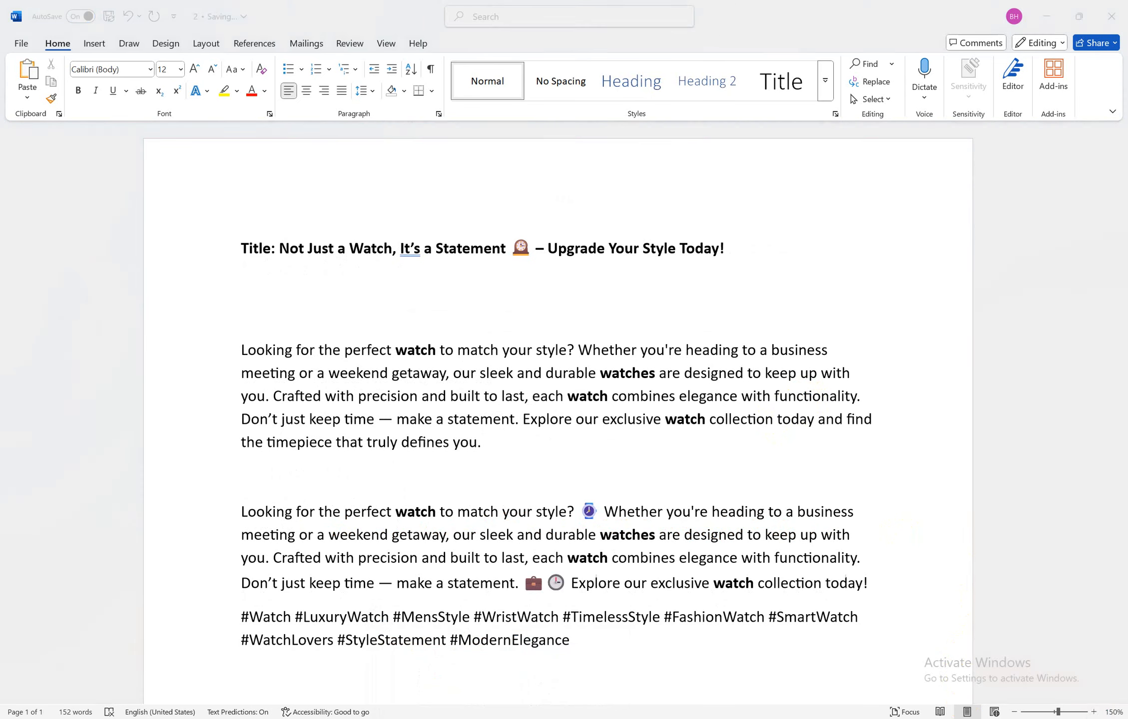
left_click_drag(151, 164, 1006, 685)
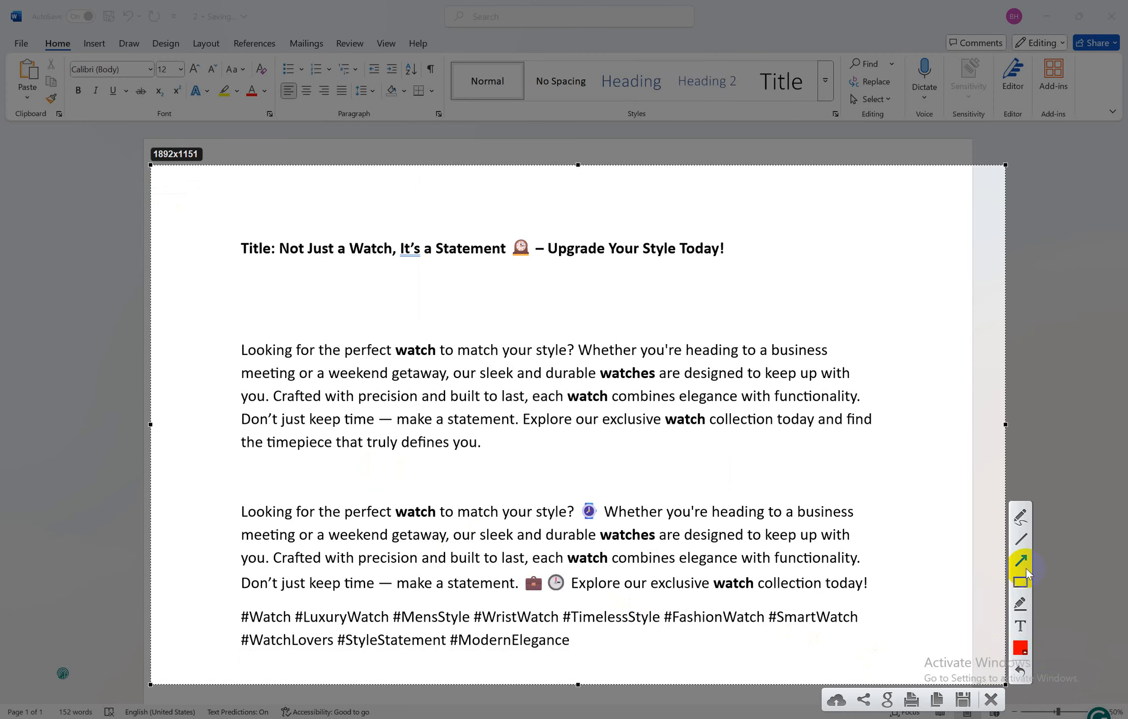
left_click(1021, 583)
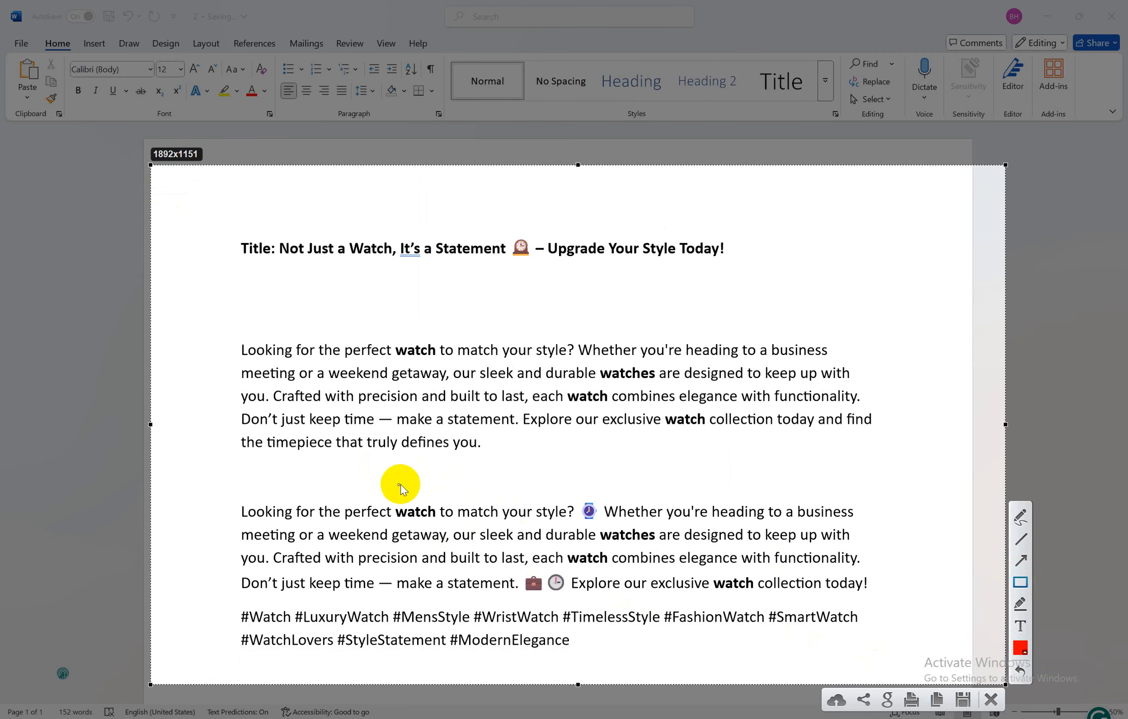
left_click_drag(392, 500, 440, 524)
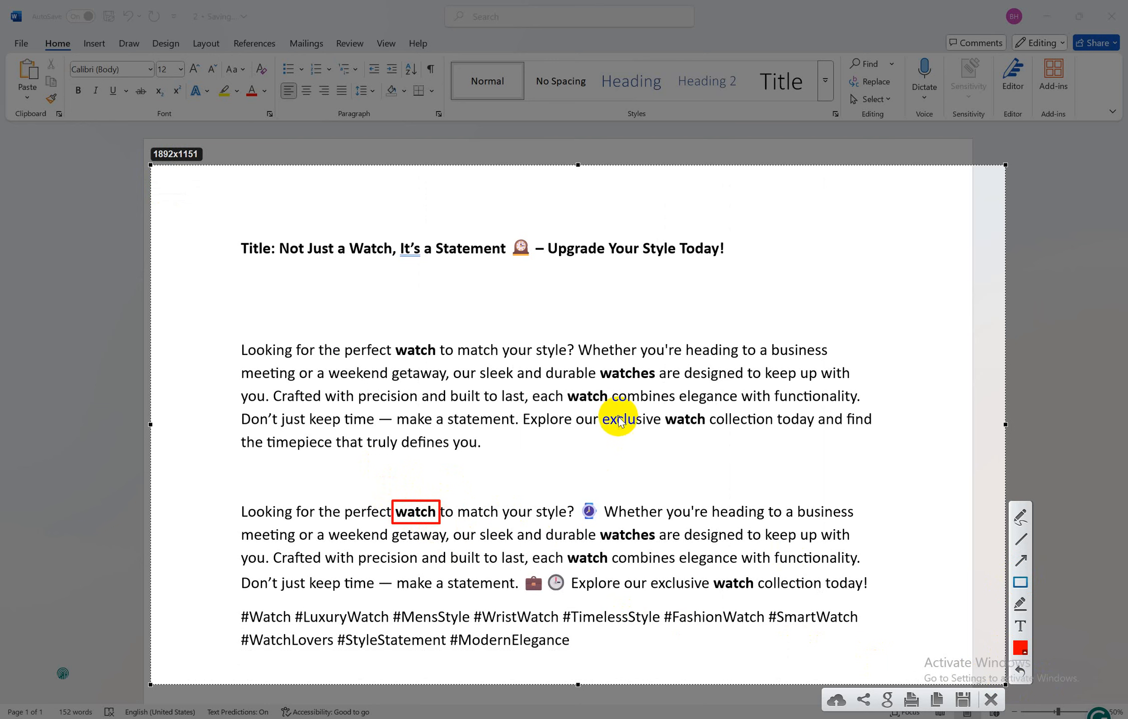
mouse_move(663, 411)
left_mouse_down()
mouse_move(675, 428)
mouse_move(709, 435)
left_mouse_up()
left_click_drag(565, 390, 610, 409)
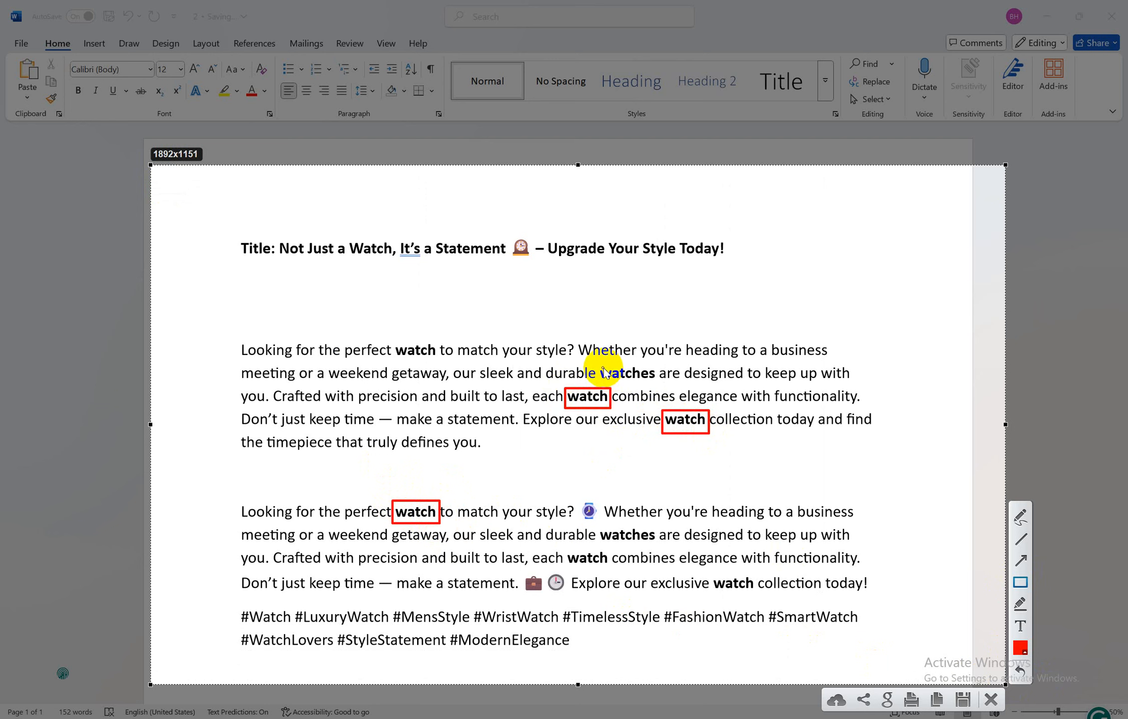
left_click_drag(596, 363, 659, 385)
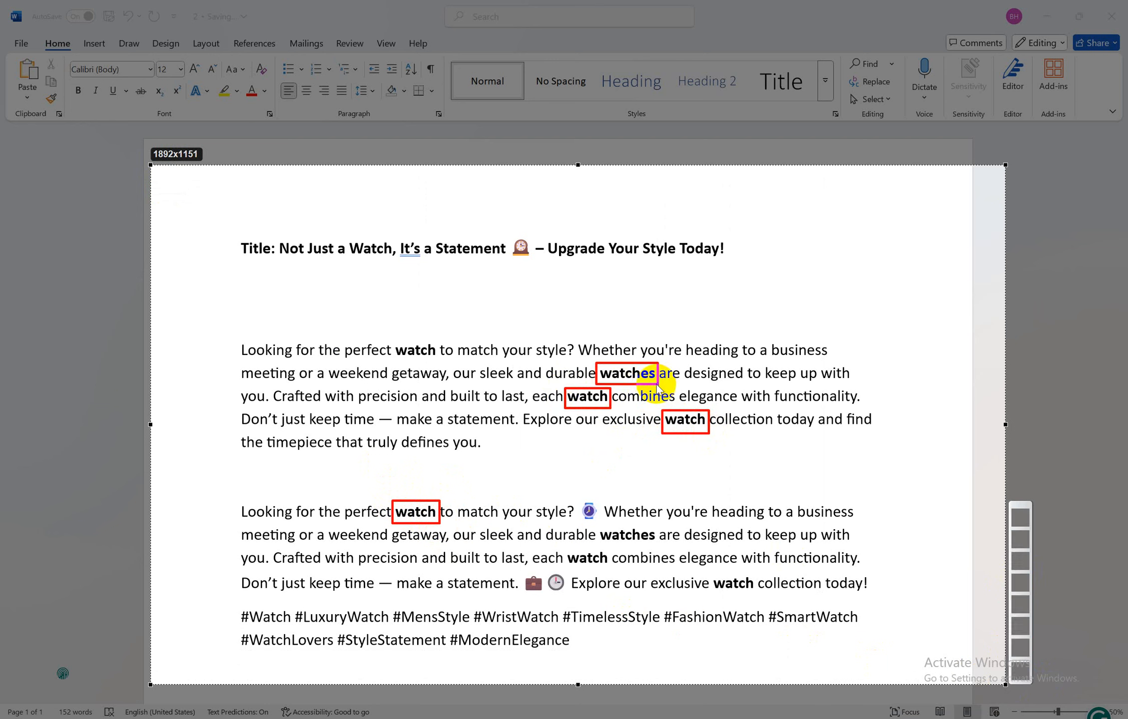
left_click_drag(393, 342, 440, 360)
mouse_move(598, 529)
left_mouse_down()
mouse_move(668, 540)
mouse_move(660, 545)
left_mouse_up()
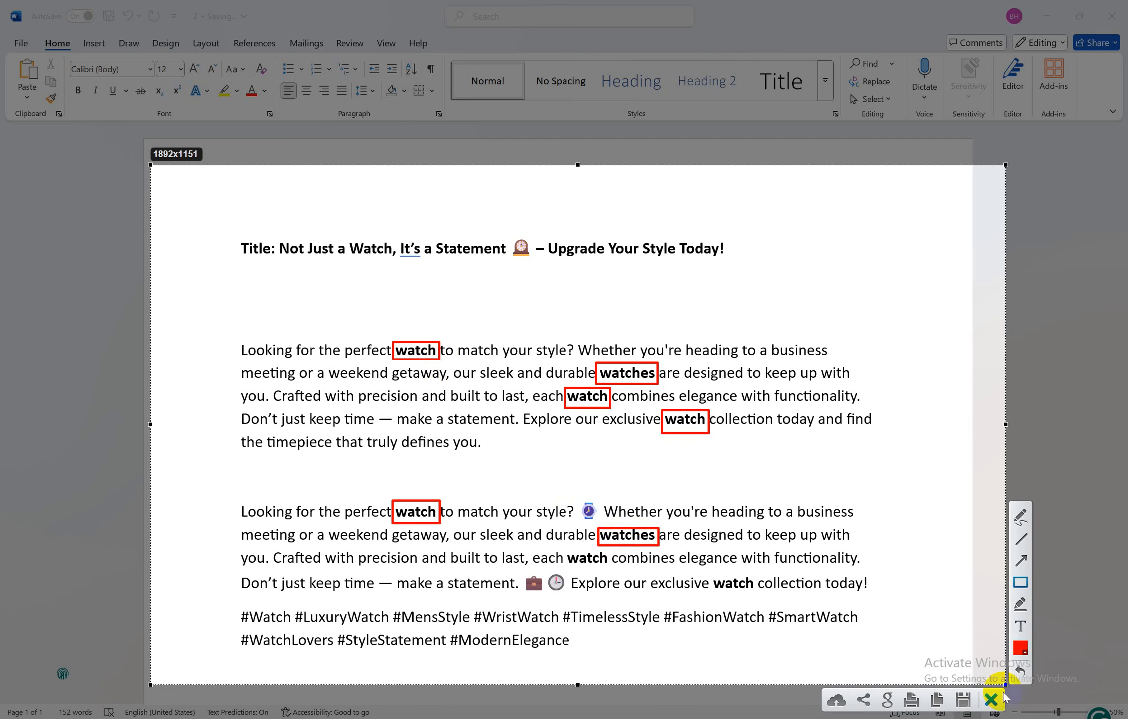
left_click(965, 700)
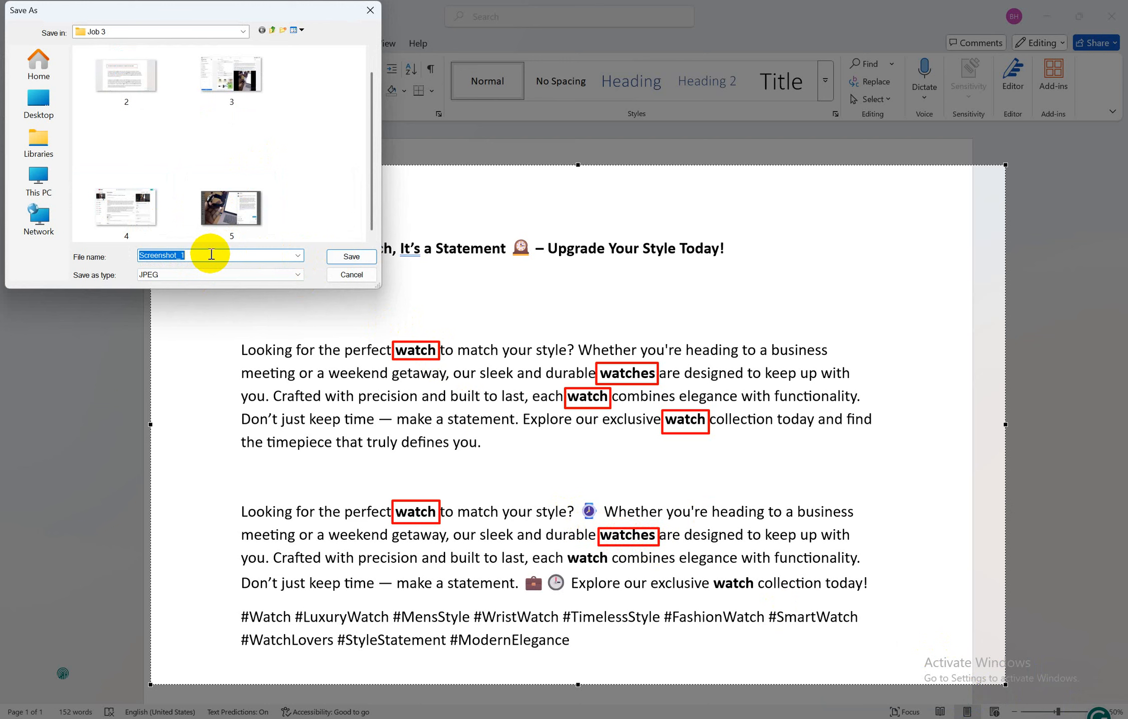
left_click(352, 257)
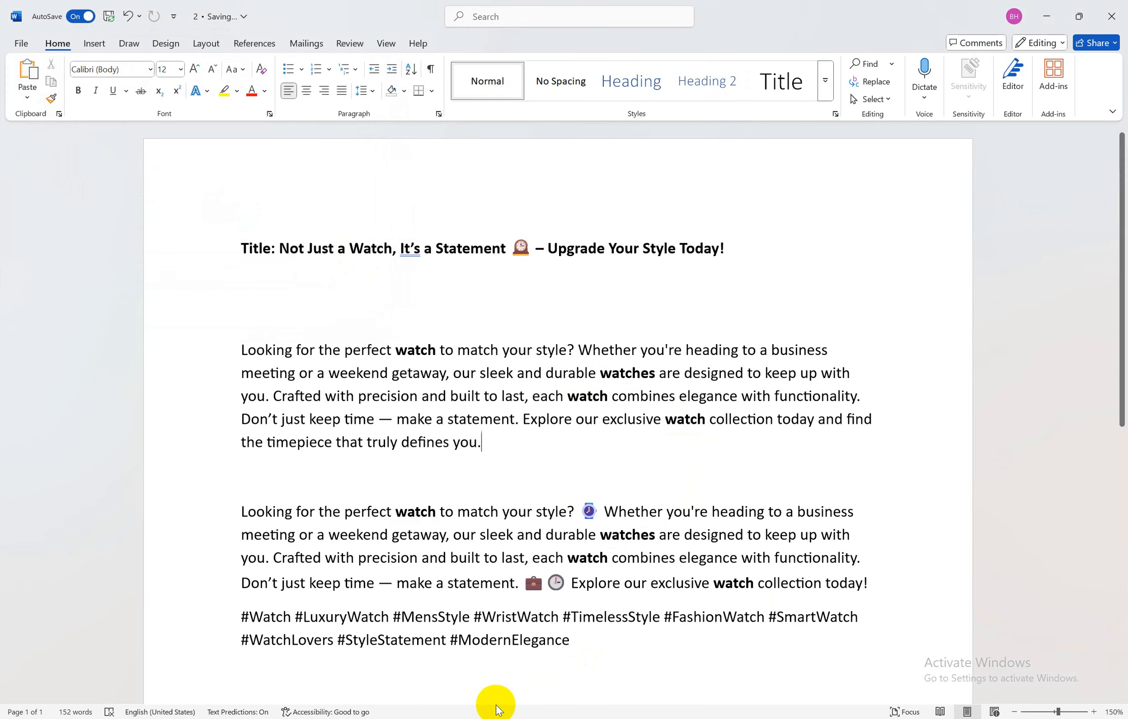
Review the job sheet's Step 5 tags-and-emoji requirement, then return to the watch post document
left_click(458, 693)
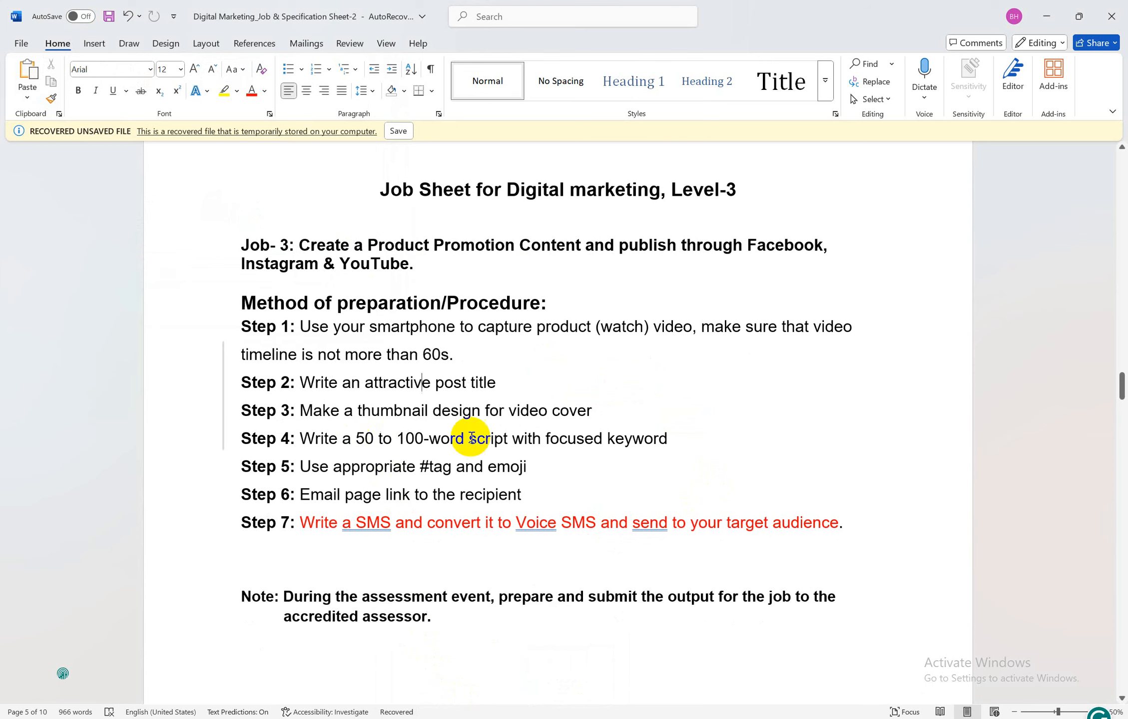
left_click_drag(321, 462, 497, 472)
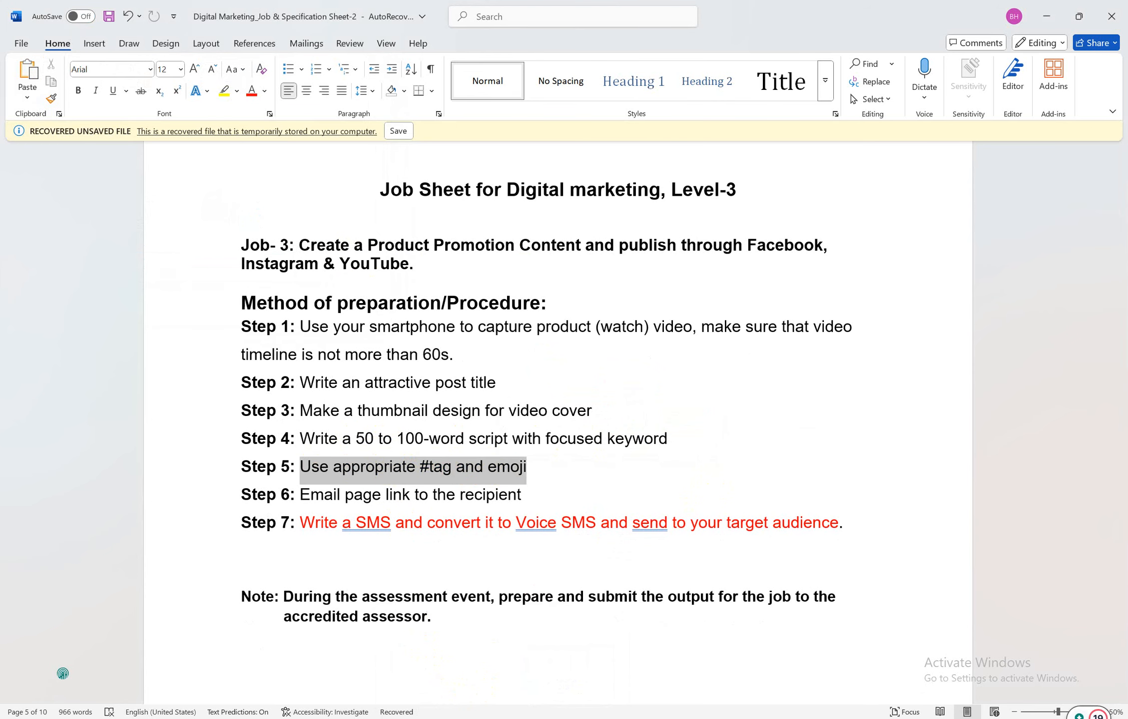
left_click(550, 686)
scroll(570, 489, "down", 3)
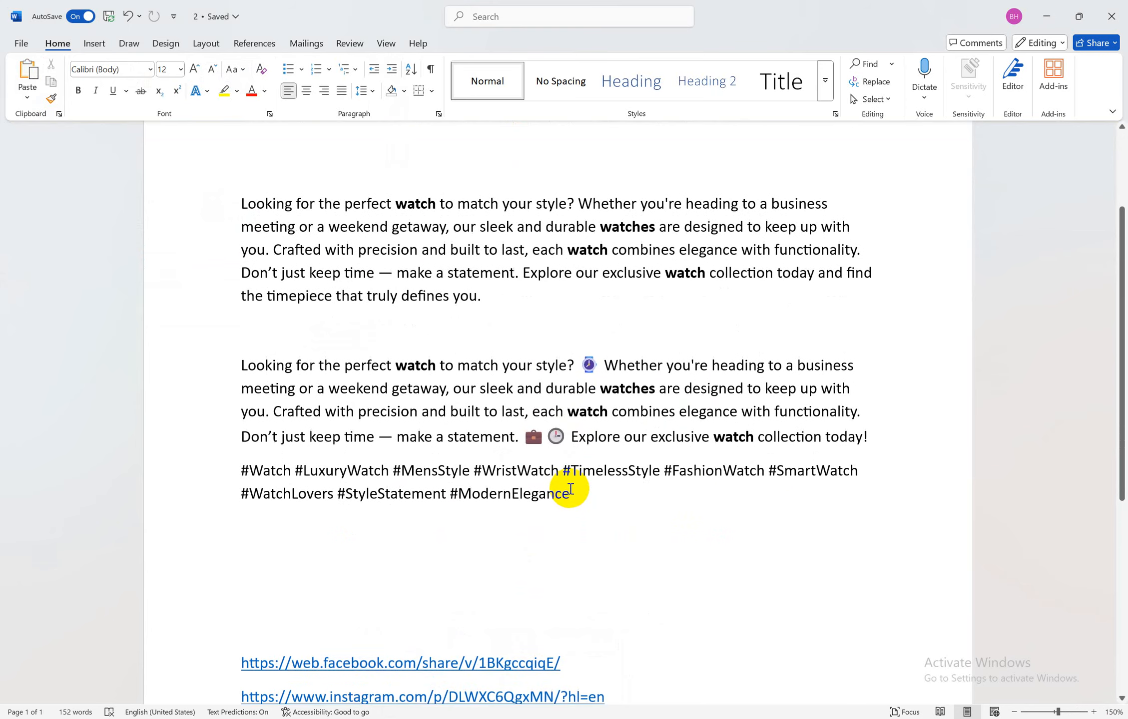
scroll(534, 498, "up", 1)
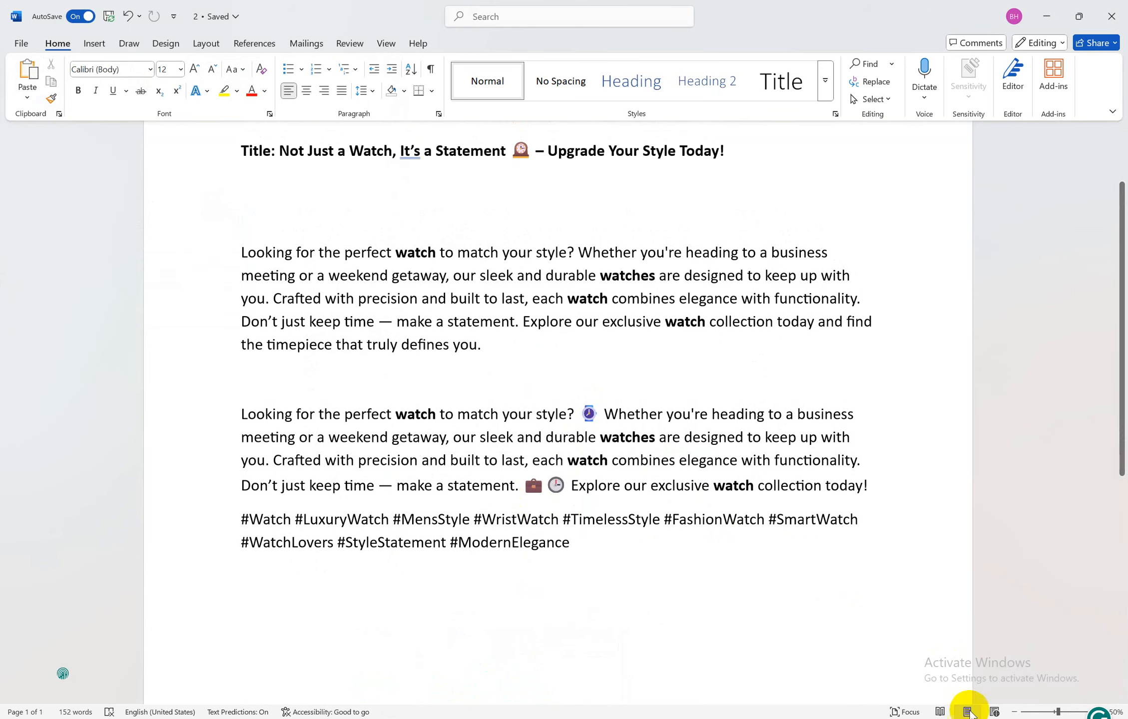
Capture the post page, box the briefcase, clock and watch emojis and both hashtag lines, save as Screenshot_2
key("super+shift+s")
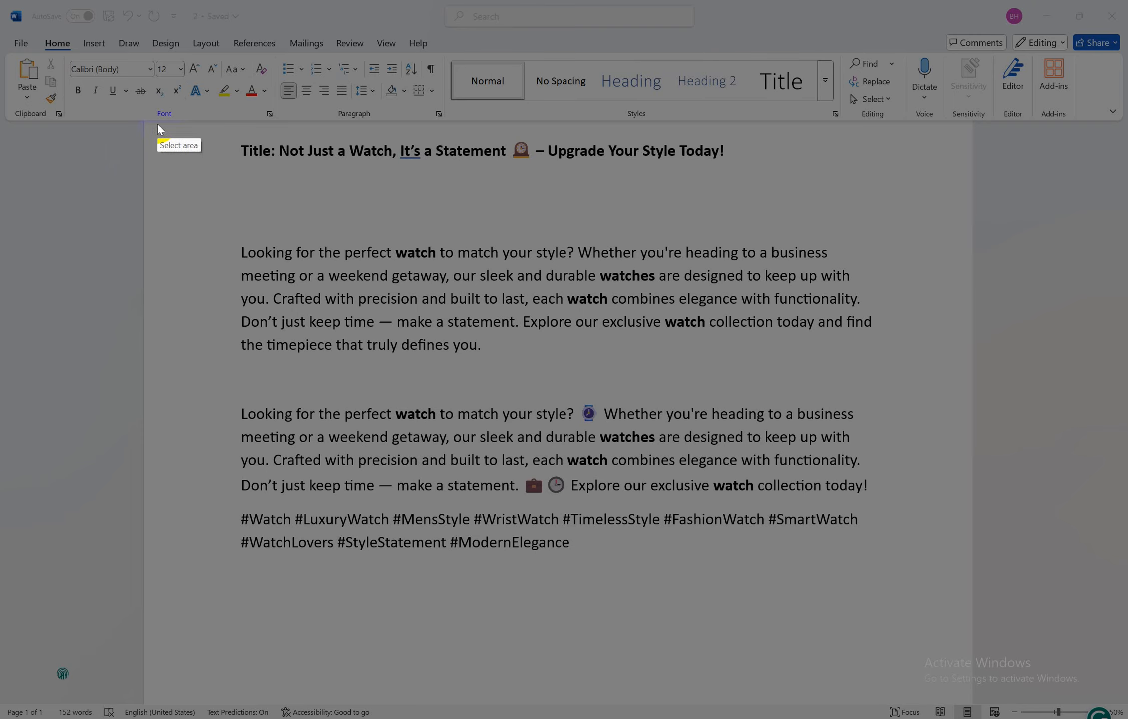
mouse_move(155, 122)
left_mouse_down()
mouse_move(584, 499)
mouse_move(967, 604)
left_mouse_up()
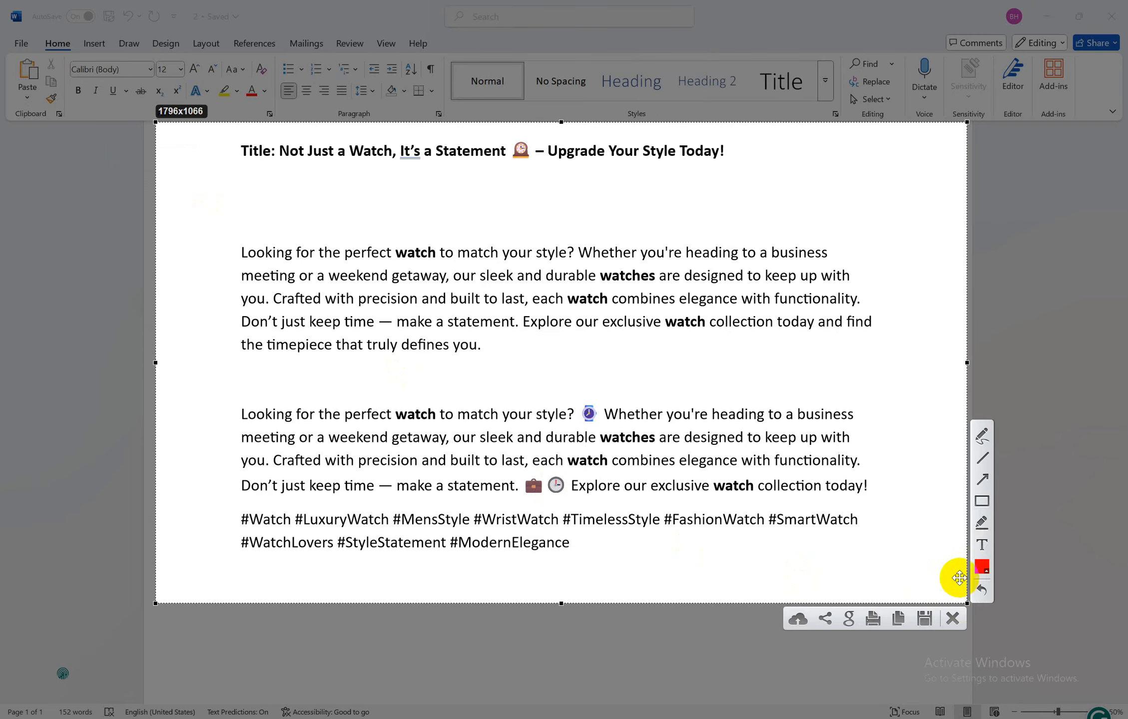
left_click(983, 501)
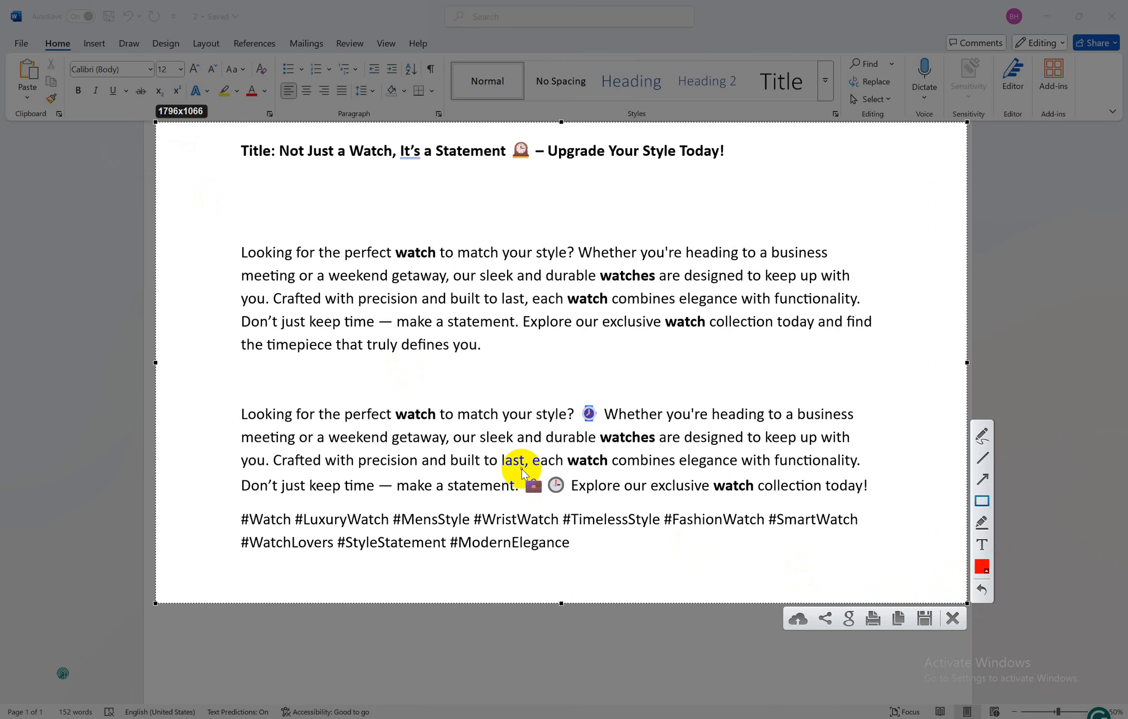
left_click_drag(518, 470, 566, 497)
left_click_drag(577, 401, 601, 425)
left_click_drag(233, 509, 880, 569)
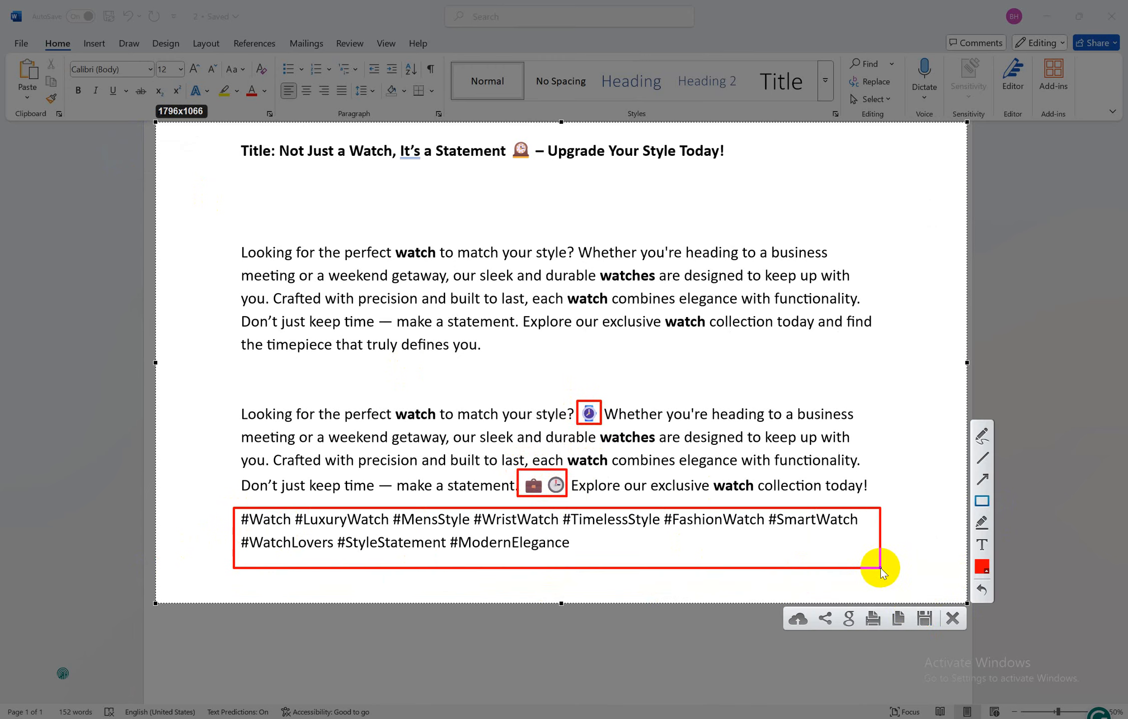
left_click(925, 619)
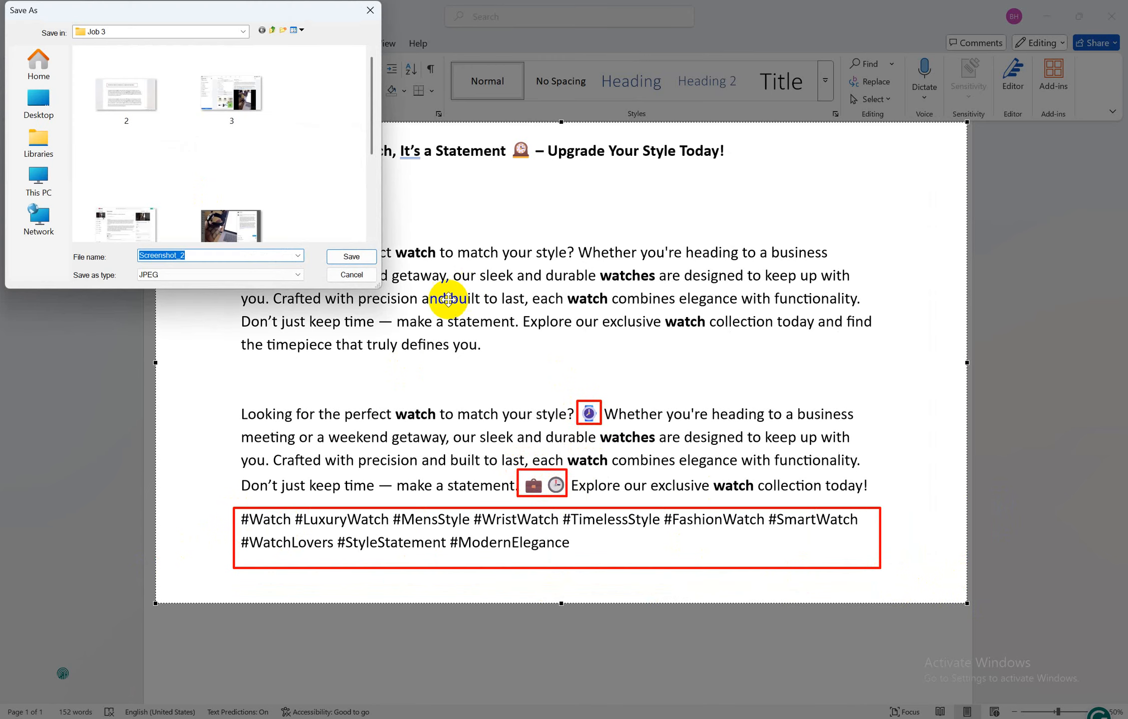
left_click(352, 257)
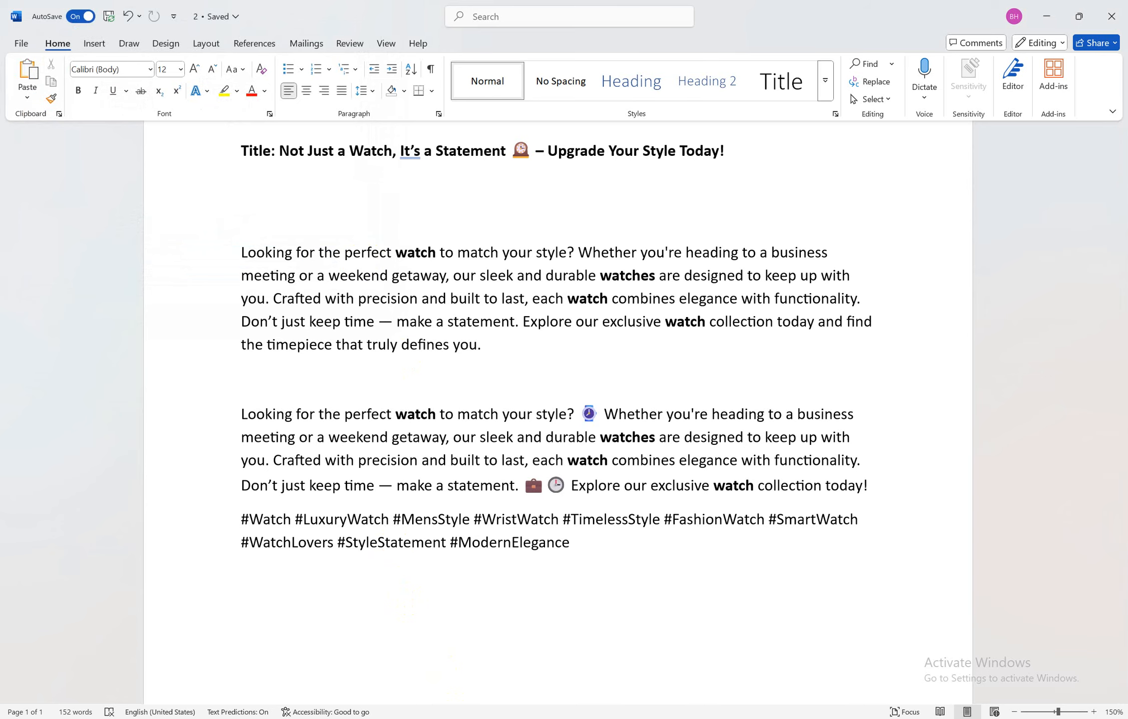
Check the job sheet's Step 5 and Step 6 email-link instructions, then bring up Facebook in Chrome
mouse_move(479, 711)
left_click(434, 672)
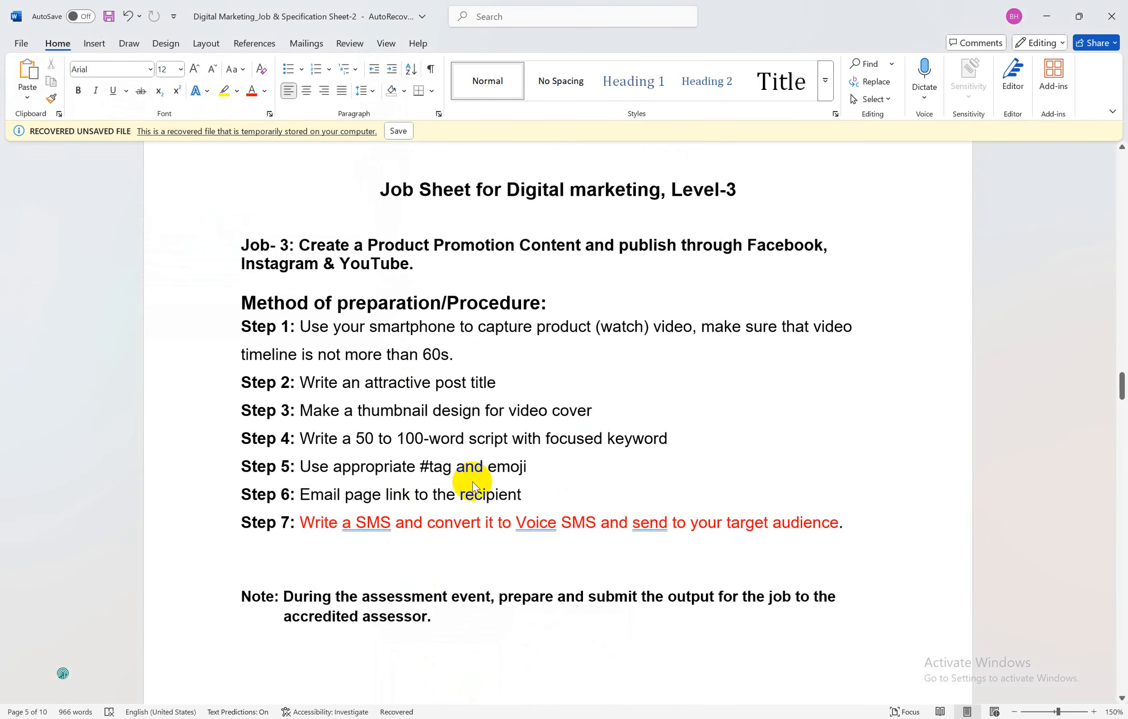
left_click(484, 474)
left_click_drag(301, 495, 500, 499)
left_click(381, 498)
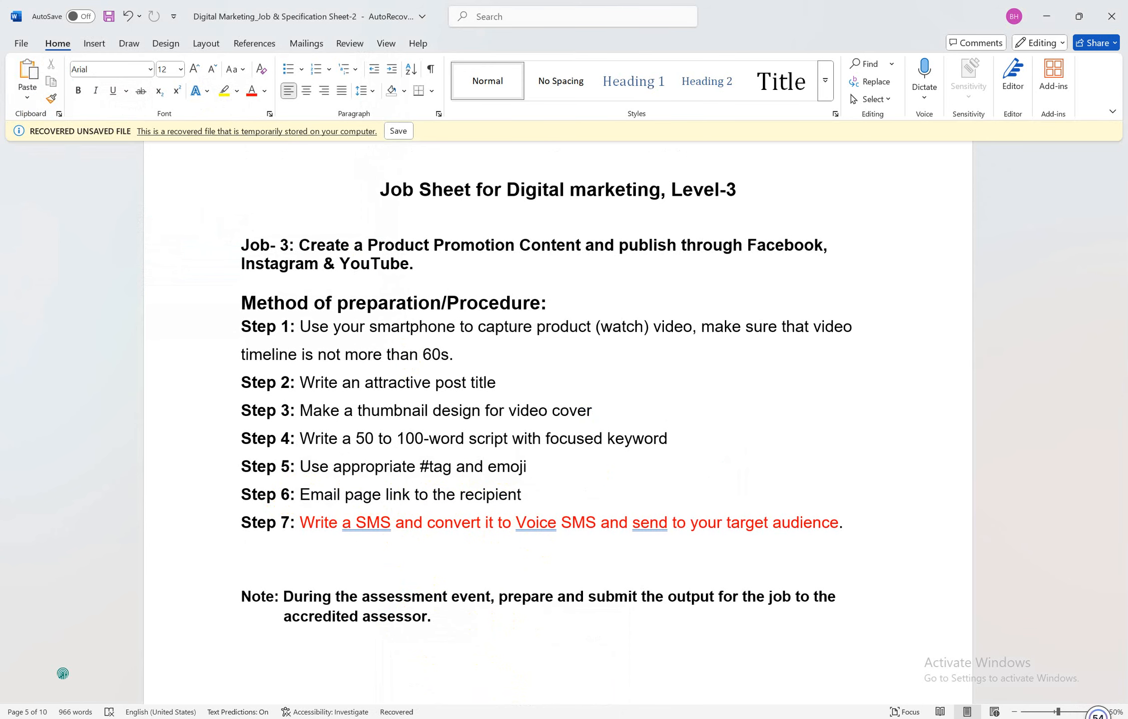
left_click(439, 674)
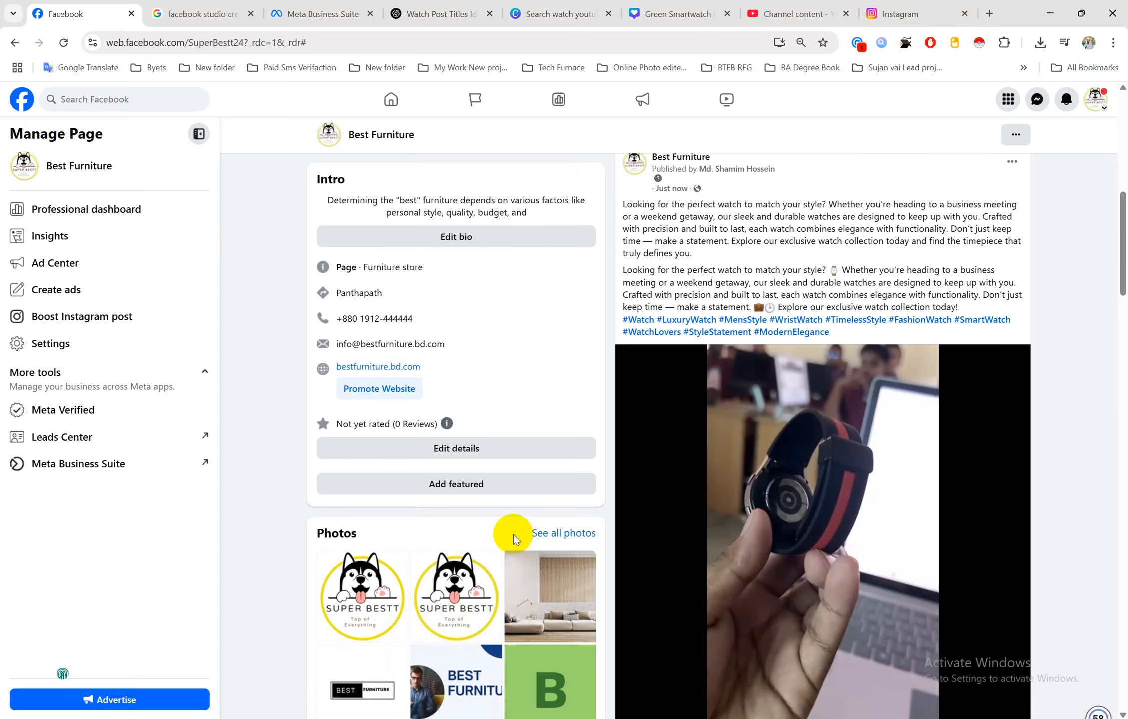
Open Gmail in a new tab and start a new email addressed to two suggested contacts
left_click(990, 14)
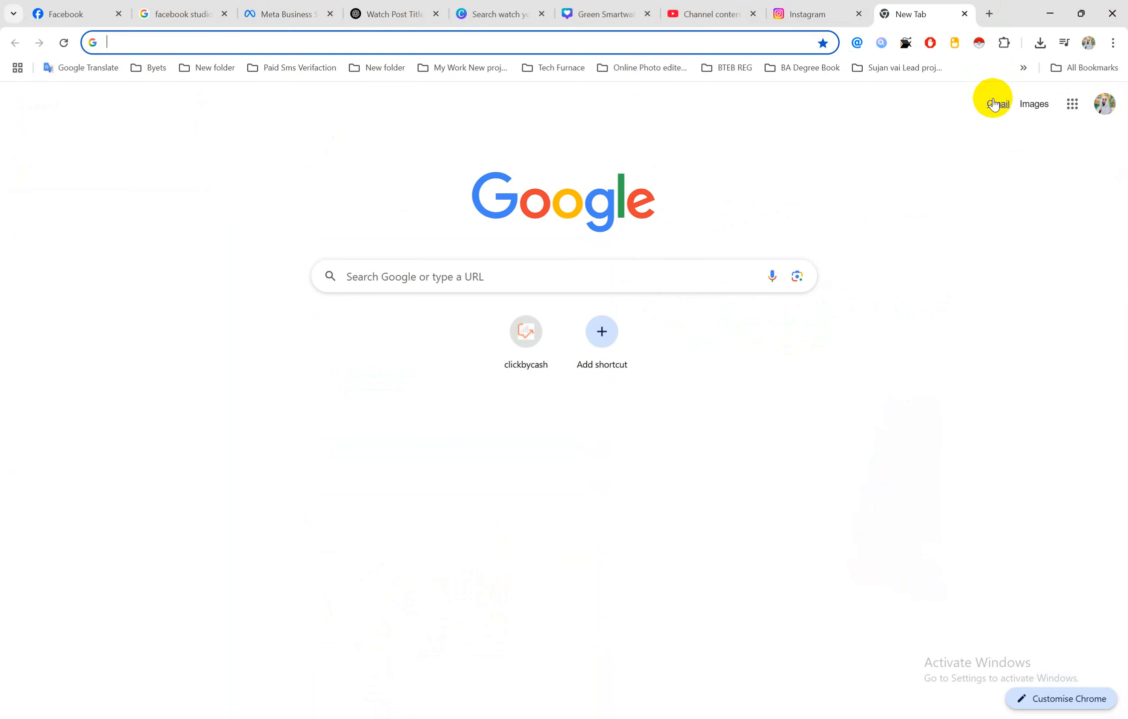
left_click(1002, 102)
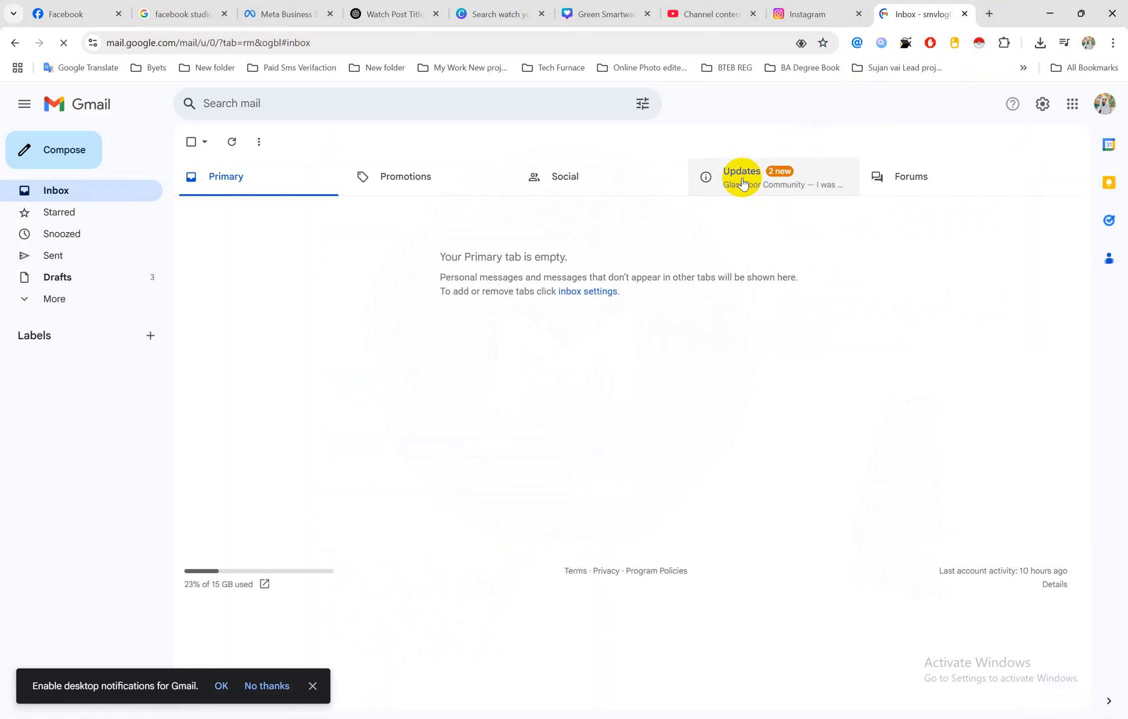
left_click(55, 144)
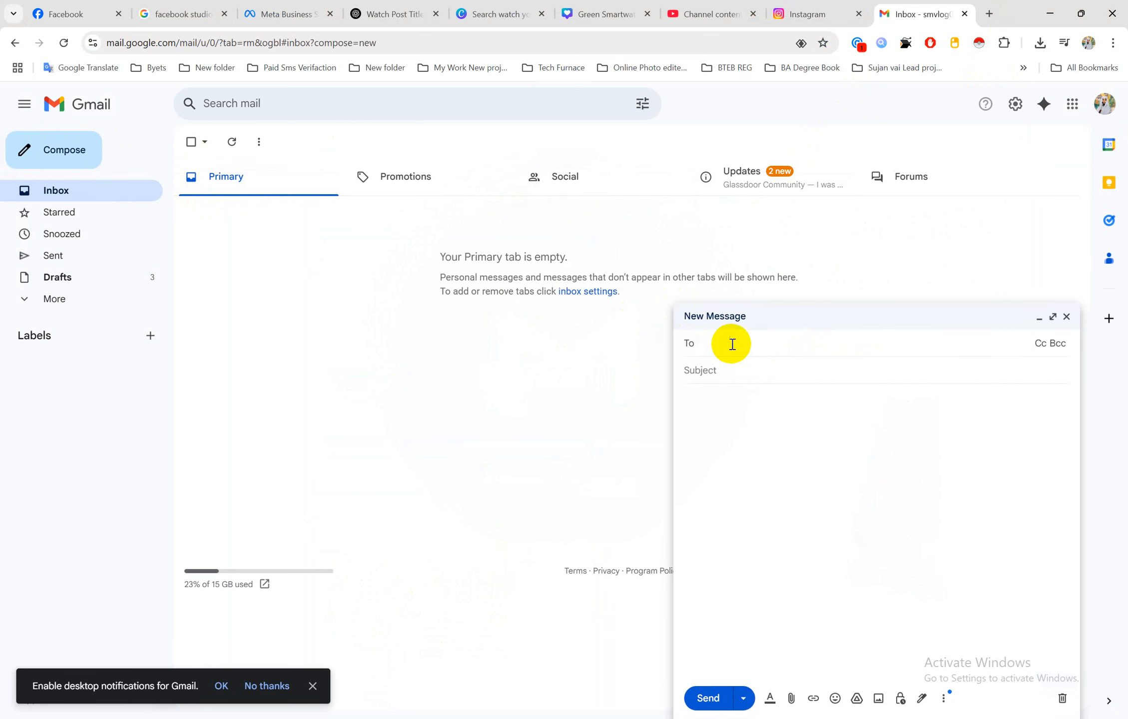
type("s")
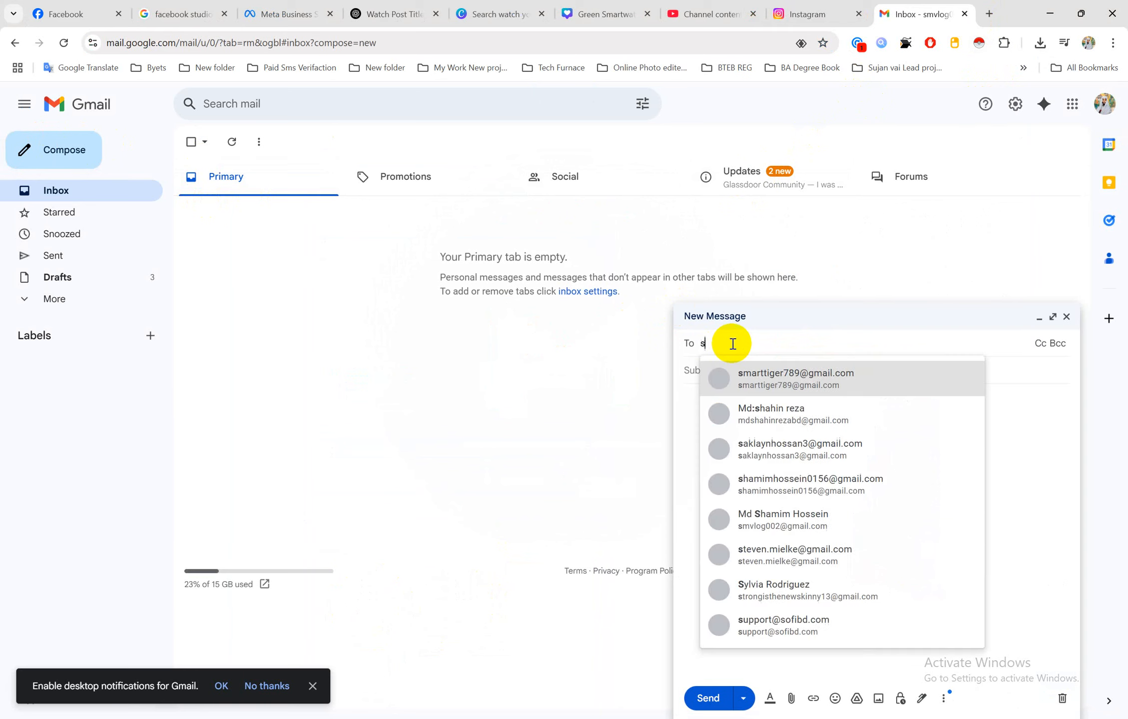
type("hamim")
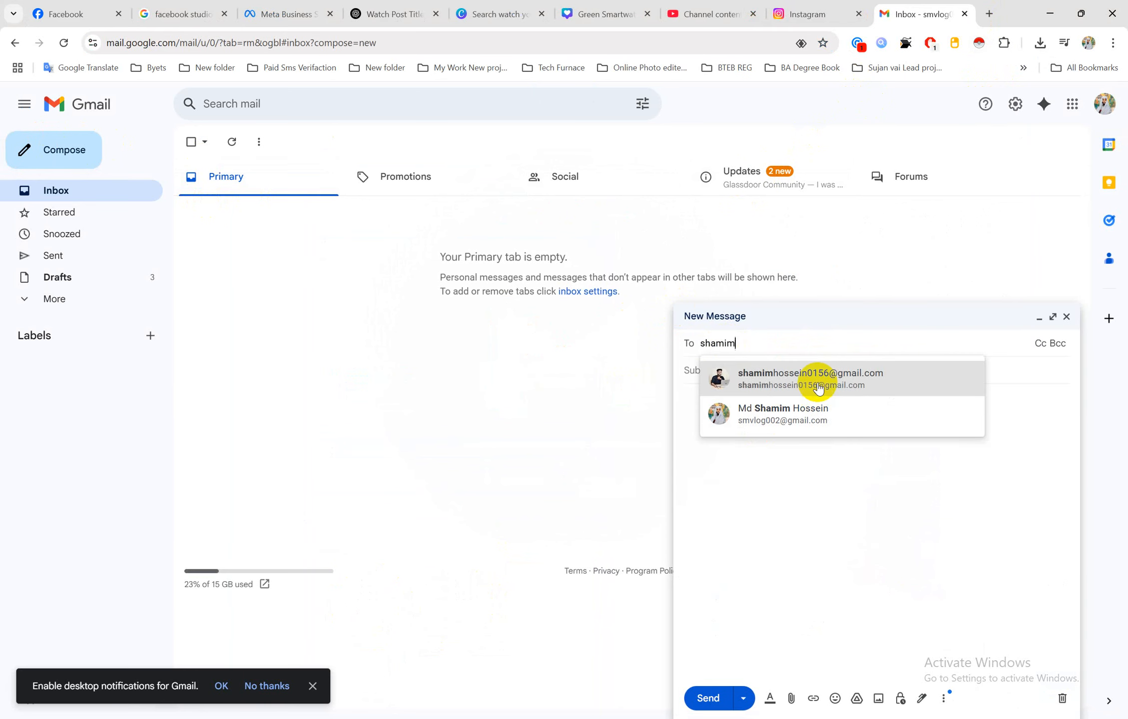
left_click(813, 383)
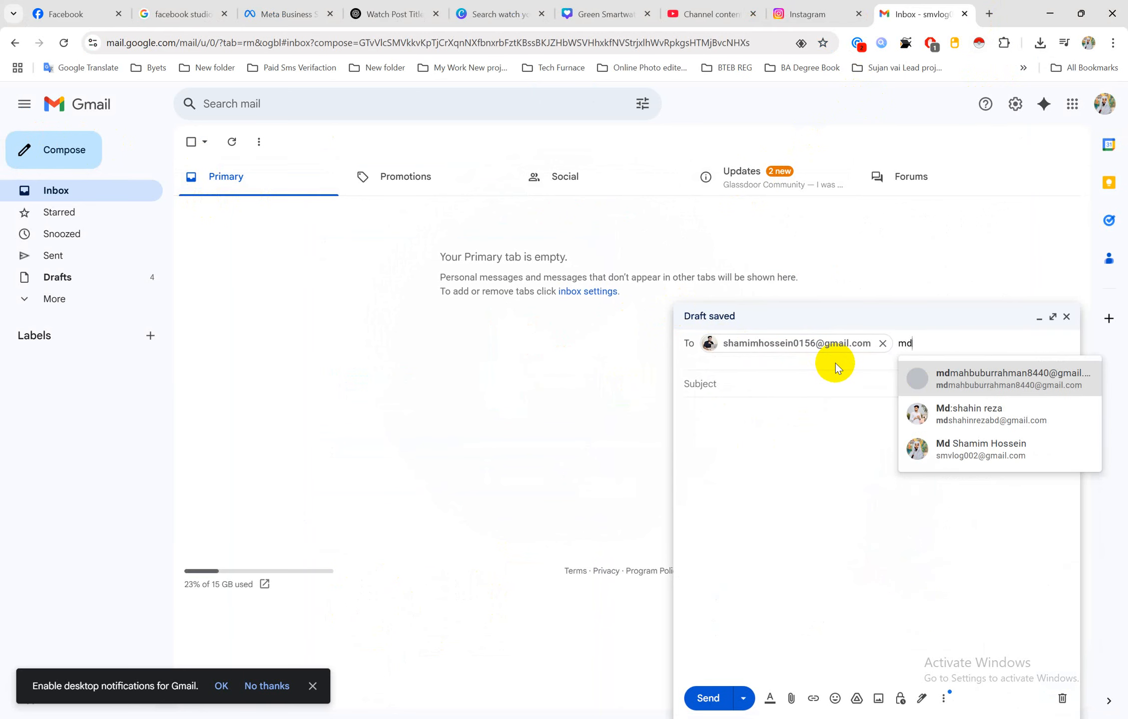
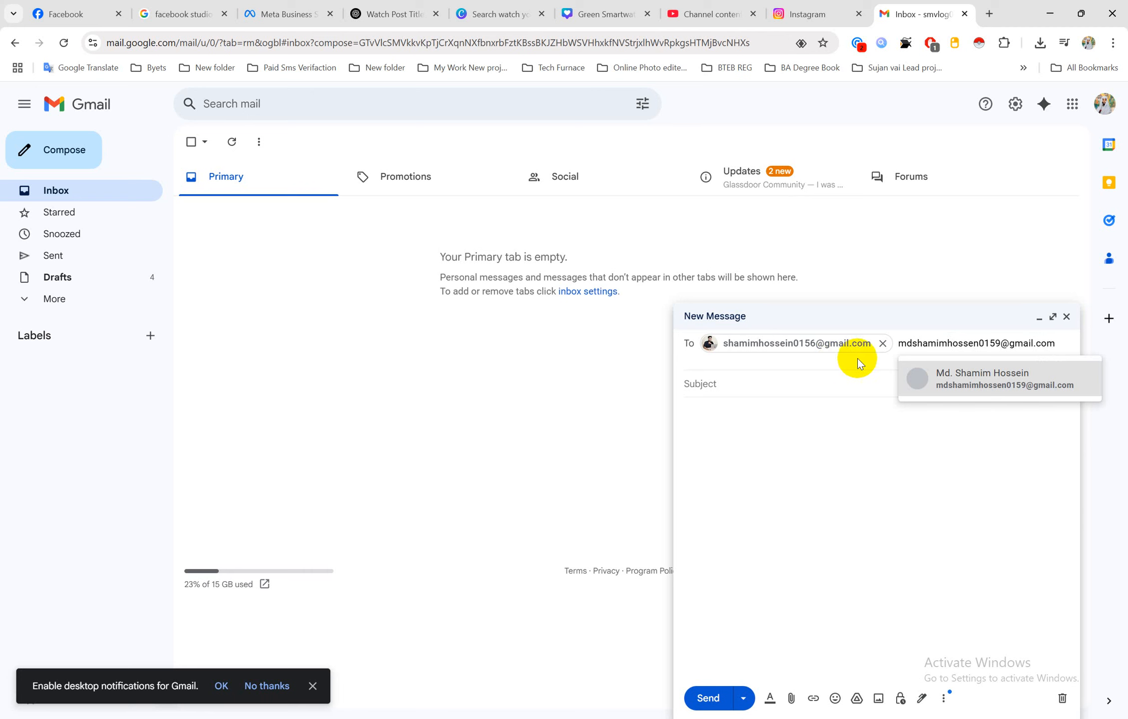
left_click(938, 382)
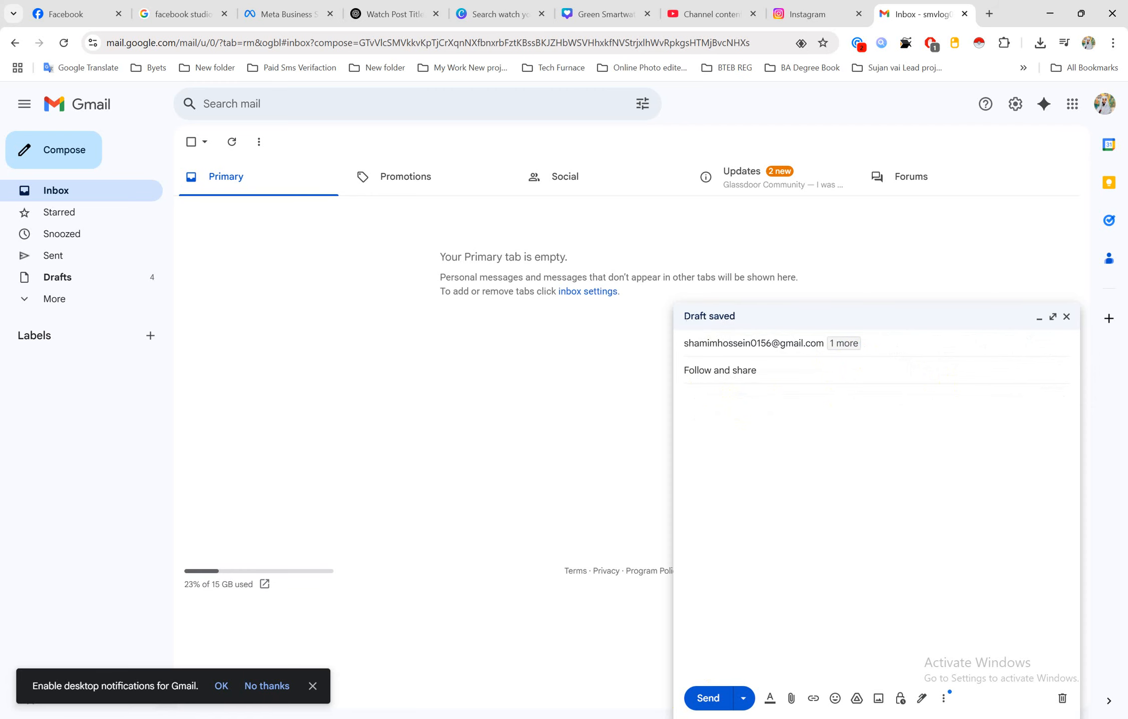
Copy the Facebook, Instagram and YouTube post links from Word and paste them into the email body
left_click(550, 685)
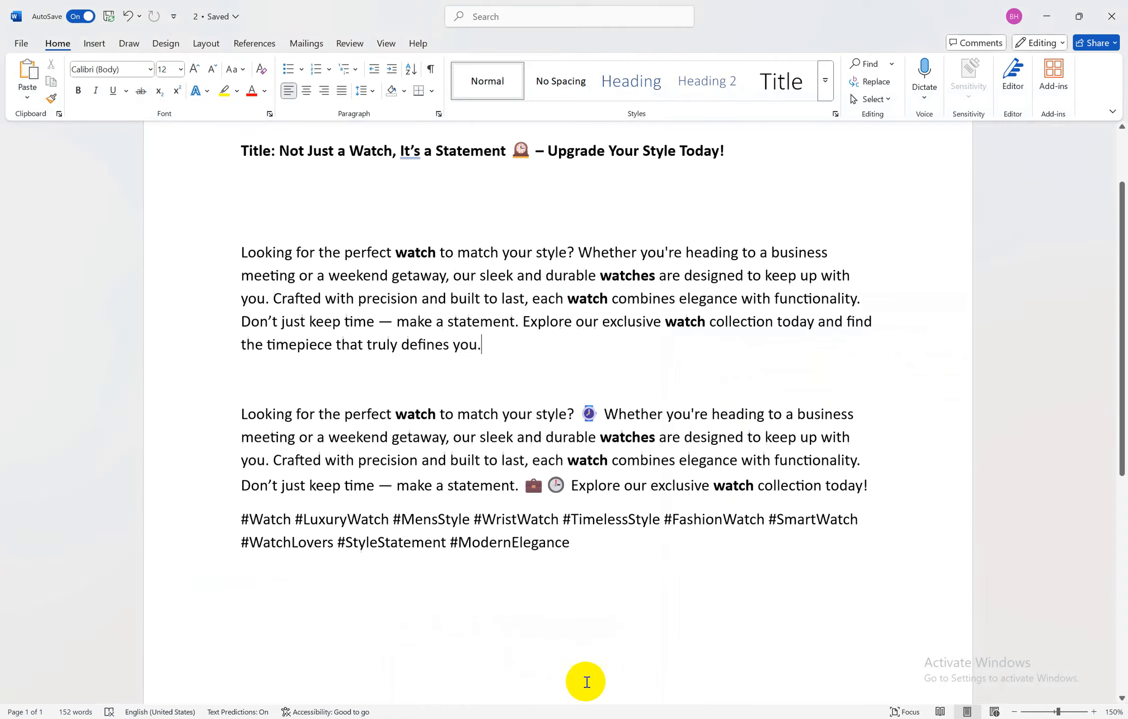
scroll(584, 679, "down", 6)
left_click_drag(631, 394, 244, 299)
key("ctrl+c")
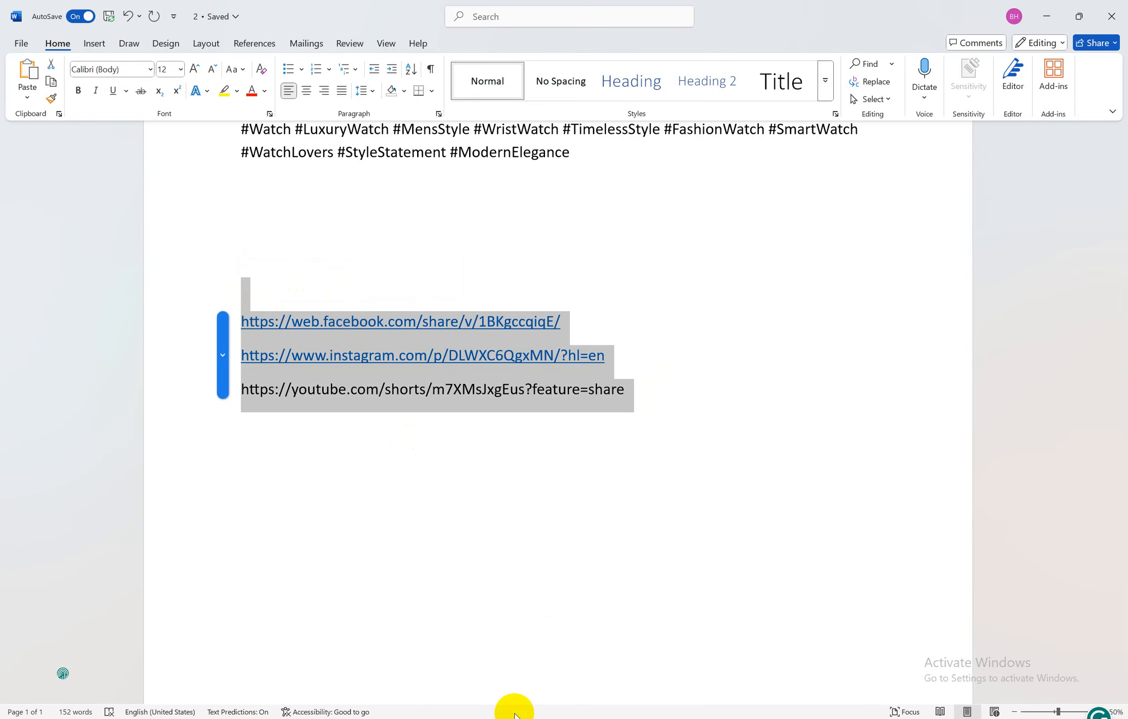
mouse_move(514, 713)
mouse_move(440, 713)
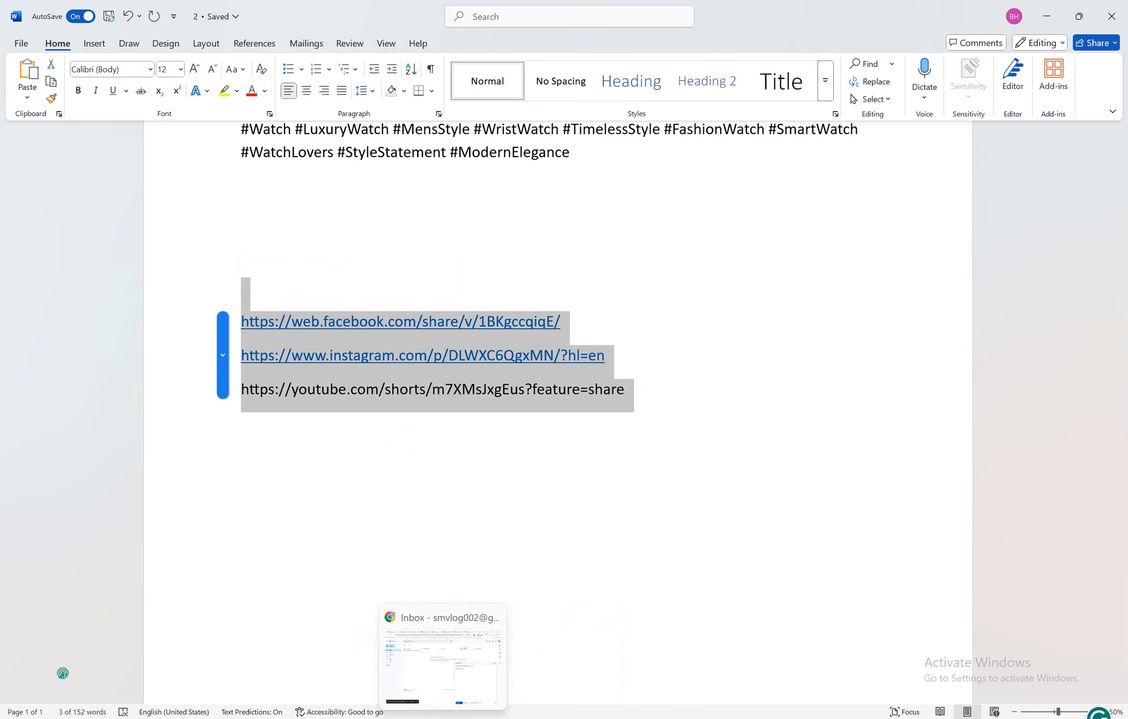
left_click(456, 681)
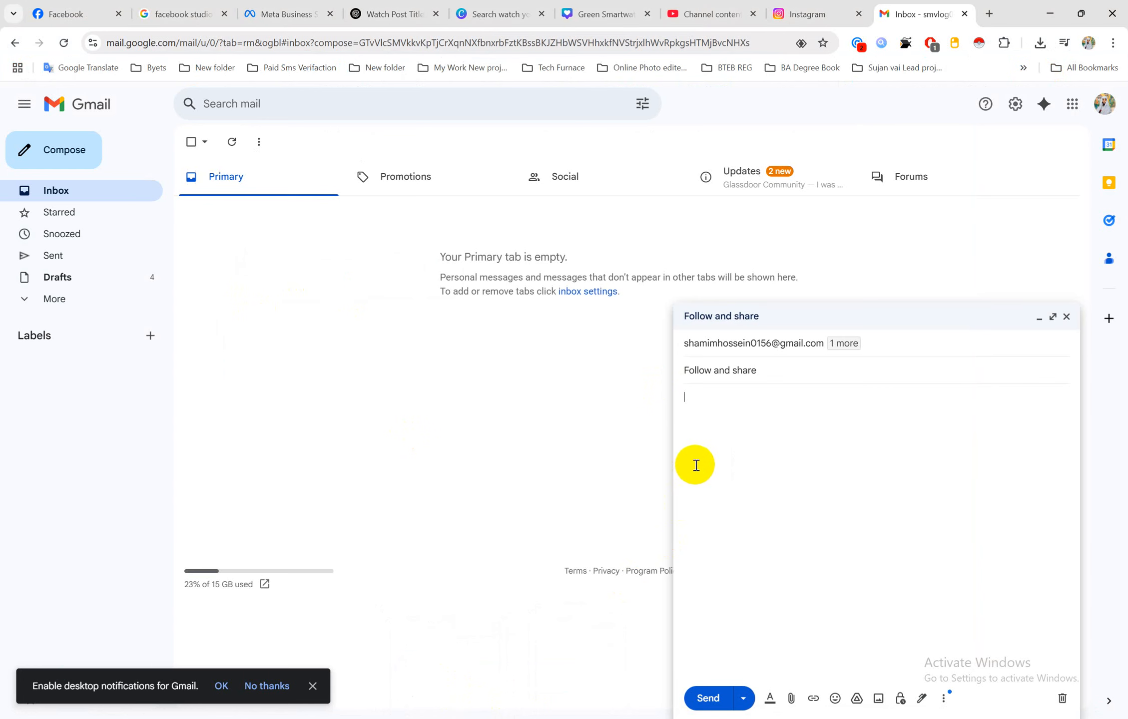
key("ctrl+v")
left_click(759, 502)
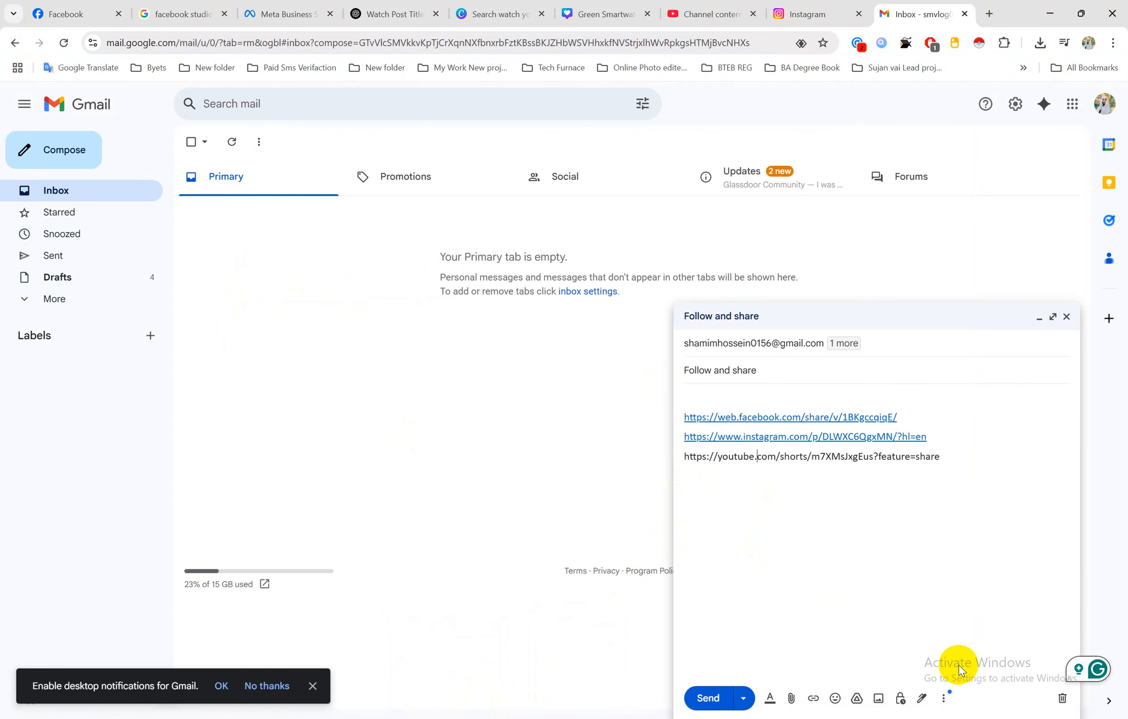
key("Print")
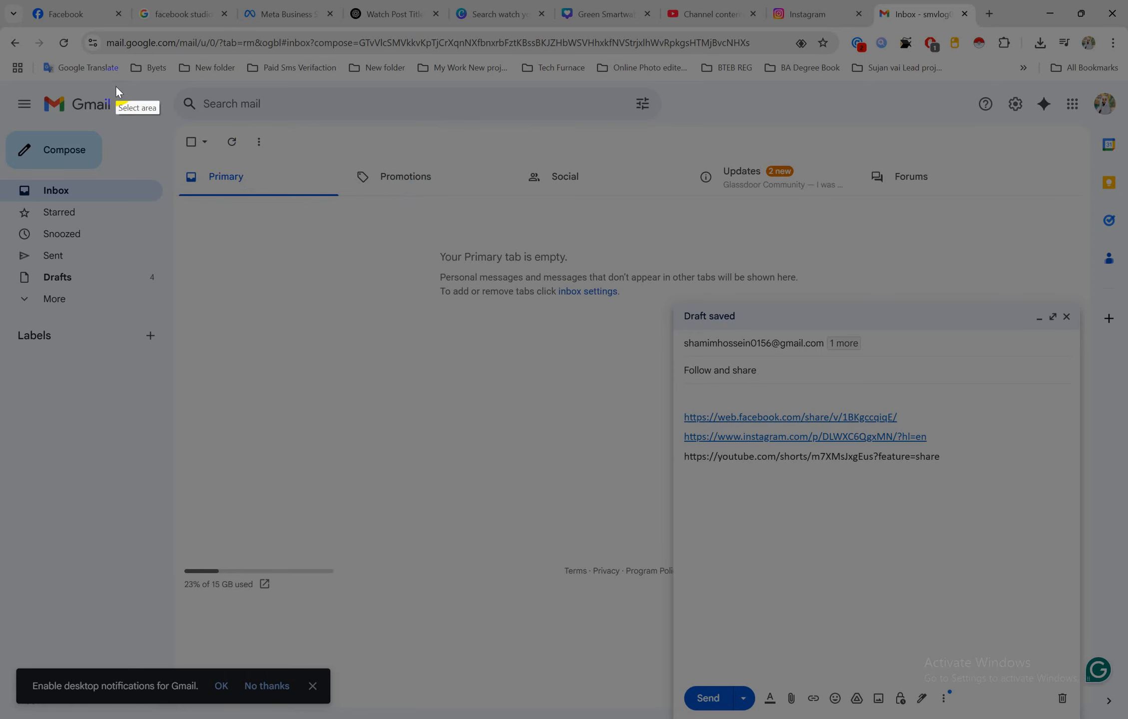
Capture nearly the whole screen, box the email message in red, and save the image as 6
left_click_drag(8, 56, 630, 504)
left_click_drag(521, 453, 1108, 714)
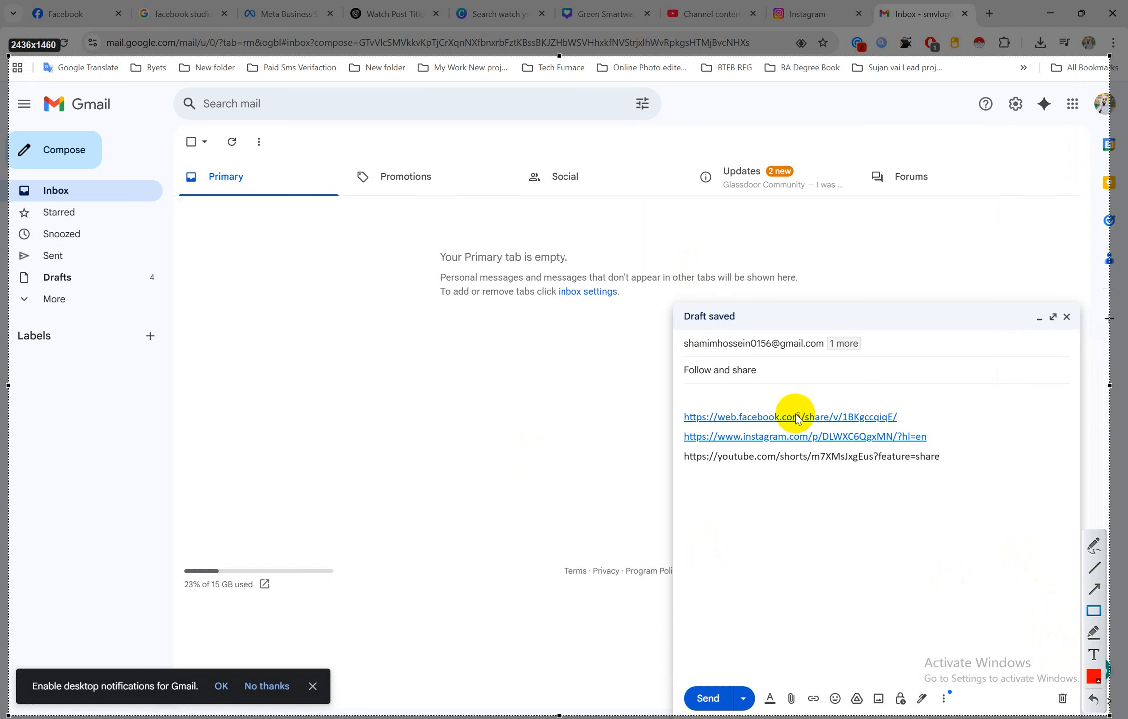
mouse_move(670, 309)
left_mouse_down()
mouse_move(1060, 681)
mouse_move(1079, 682)
left_mouse_up()
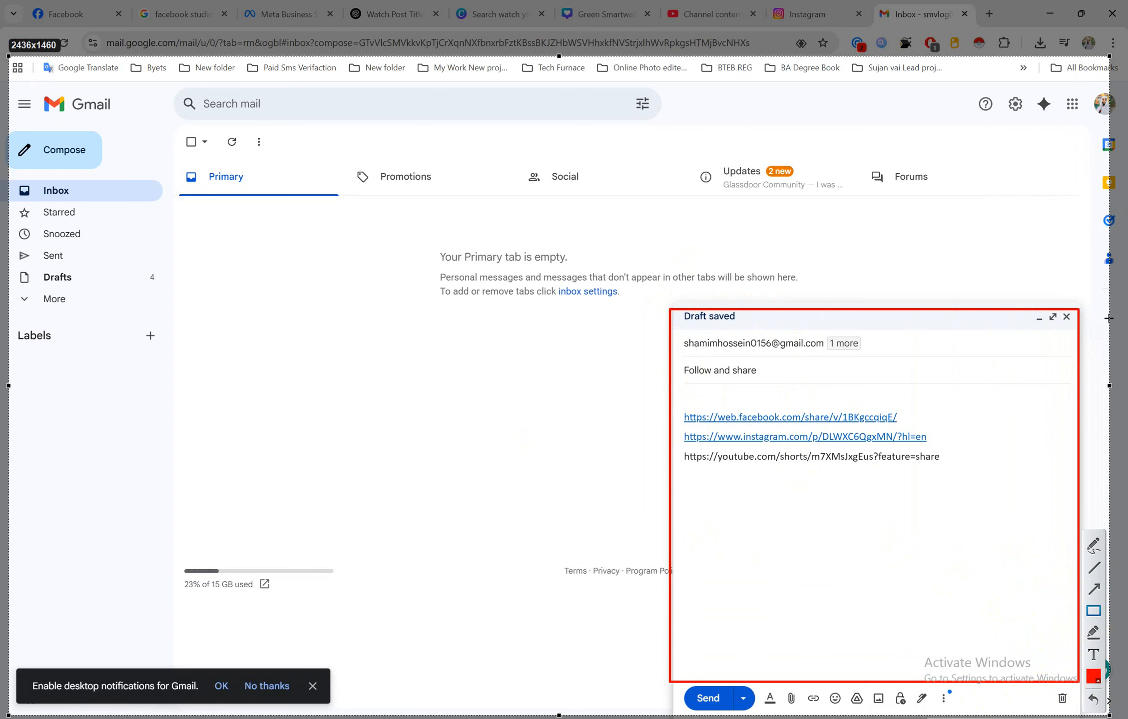
key("ctrl+s")
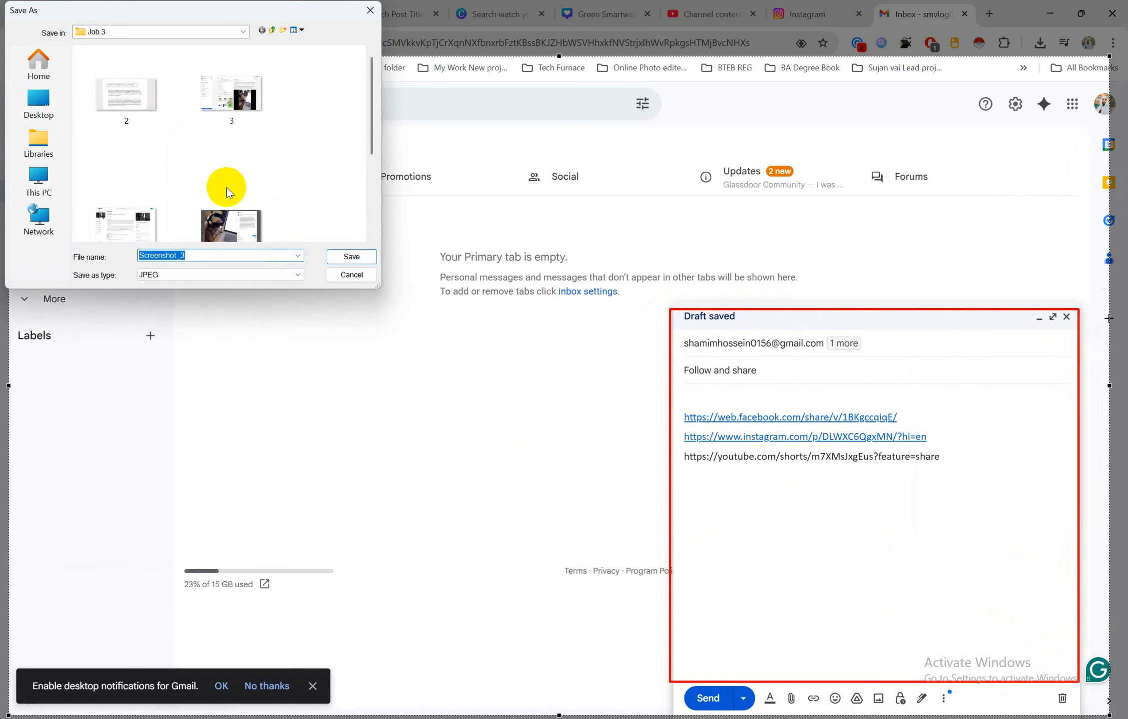
scroll(223, 150, "down", 3)
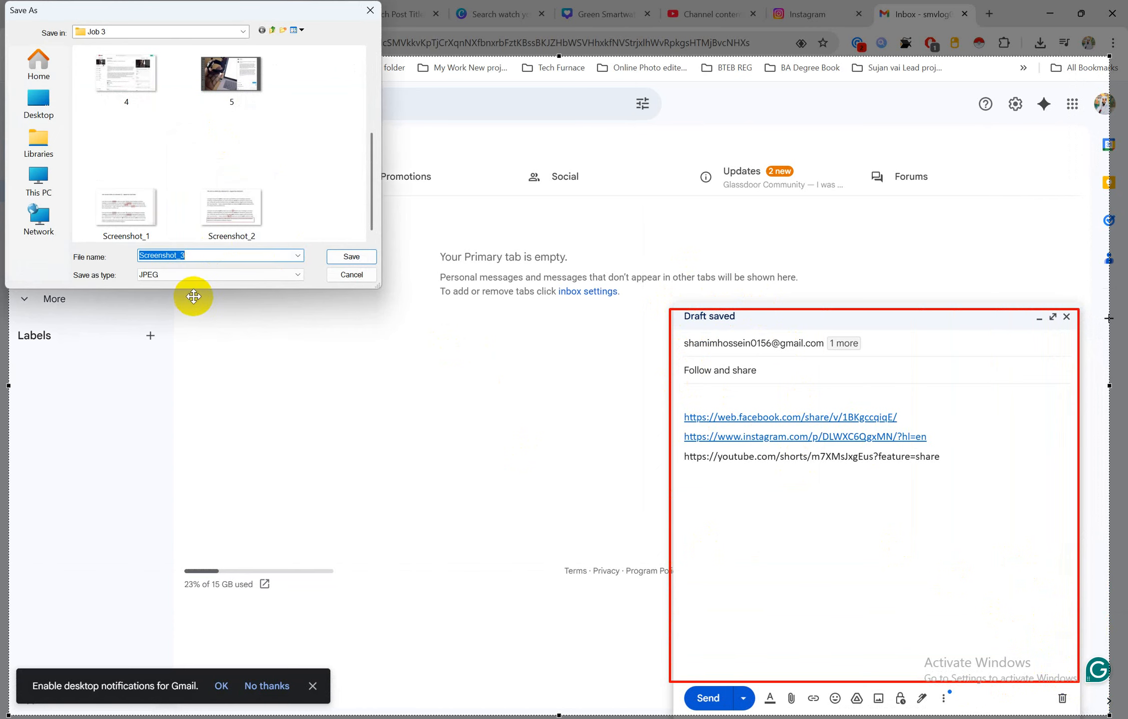
type("6")
left_click(349, 257)
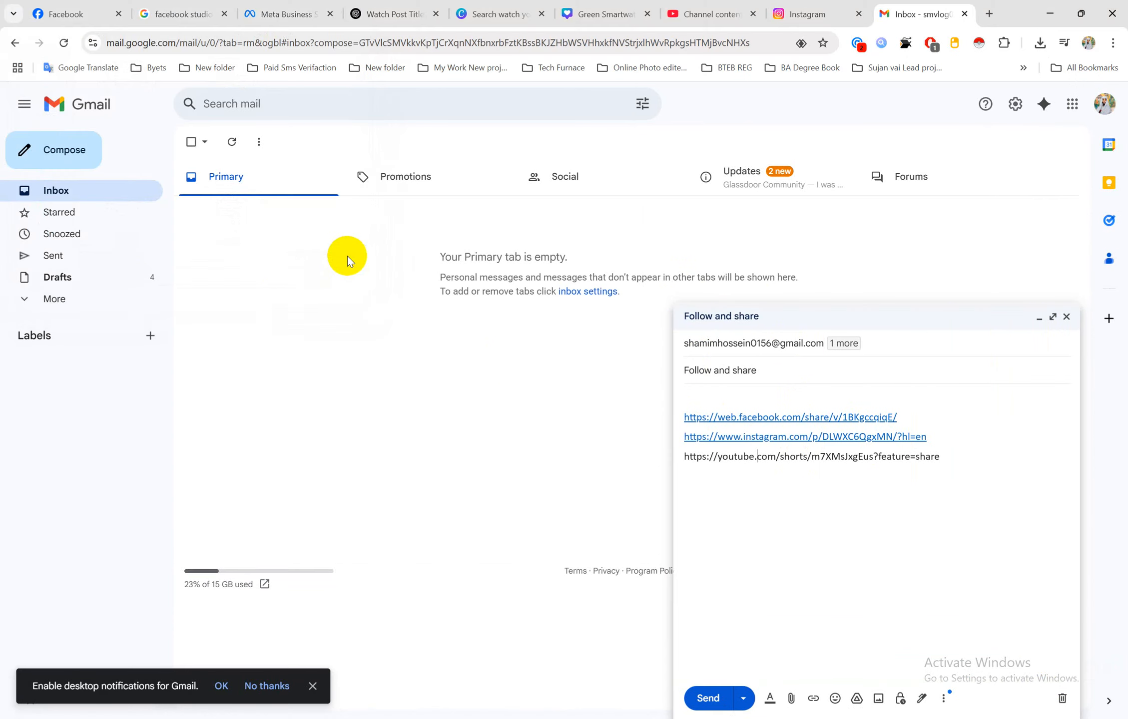
Bring up the Digital Marketing job sheet and review its procedure steps up to Step 6
mouse_move(502, 718)
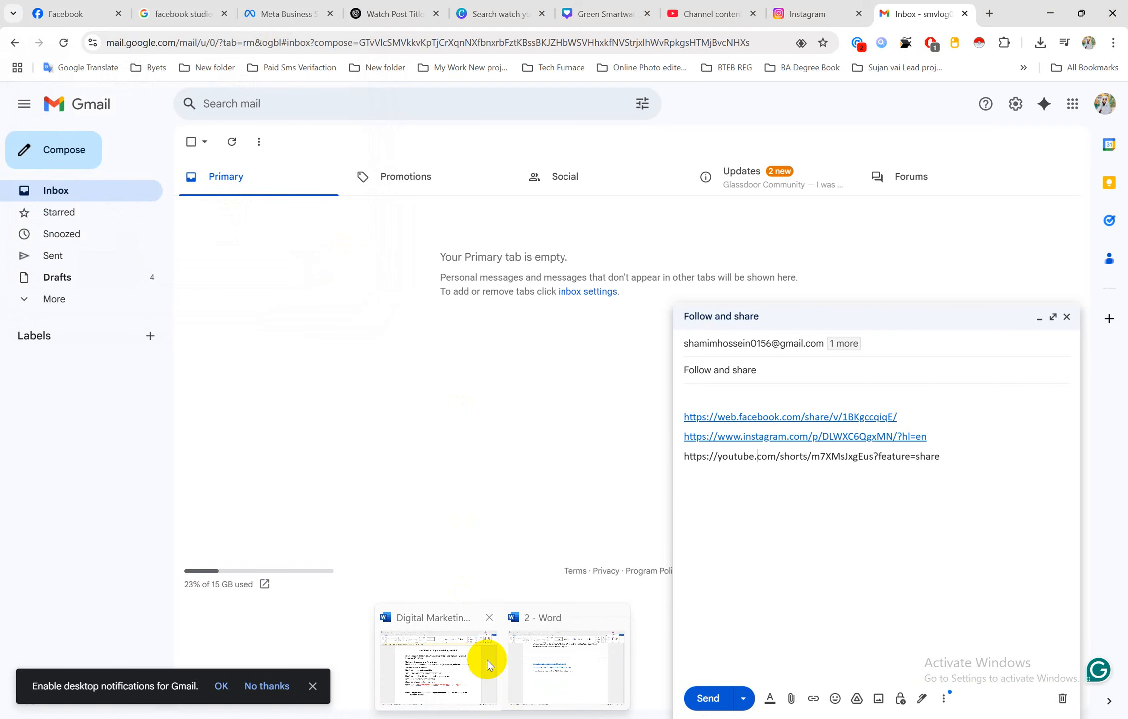
left_click(447, 665)
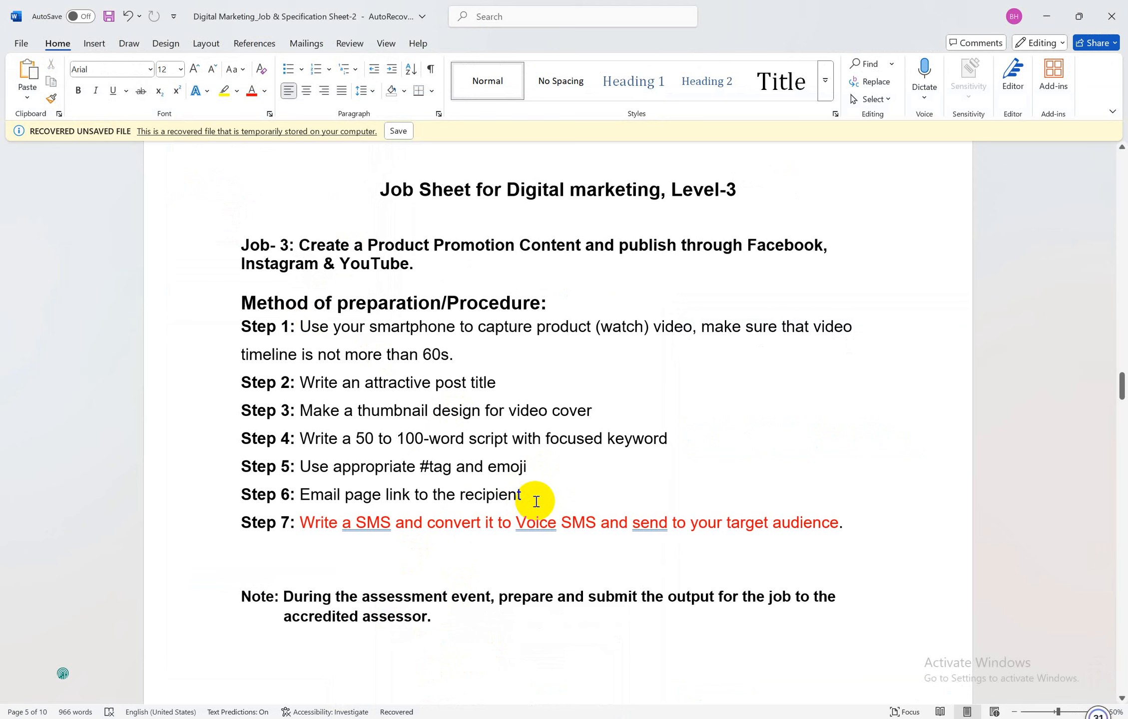
left_click_drag(529, 500, 235, 290)
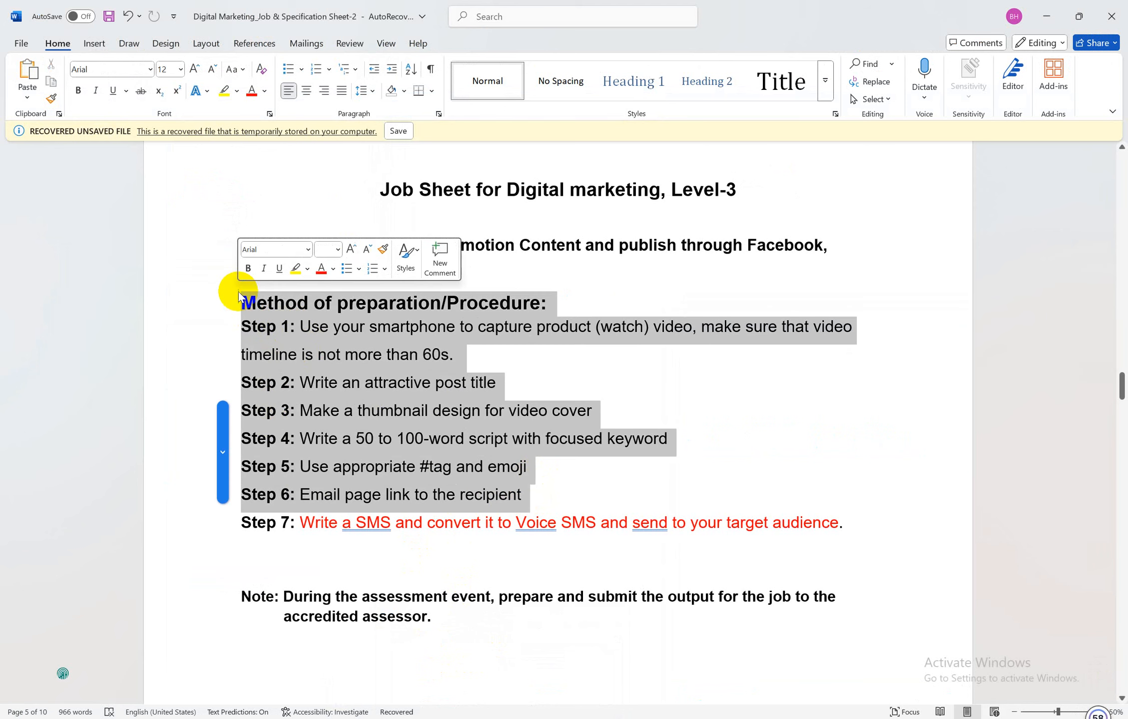
left_click(362, 389)
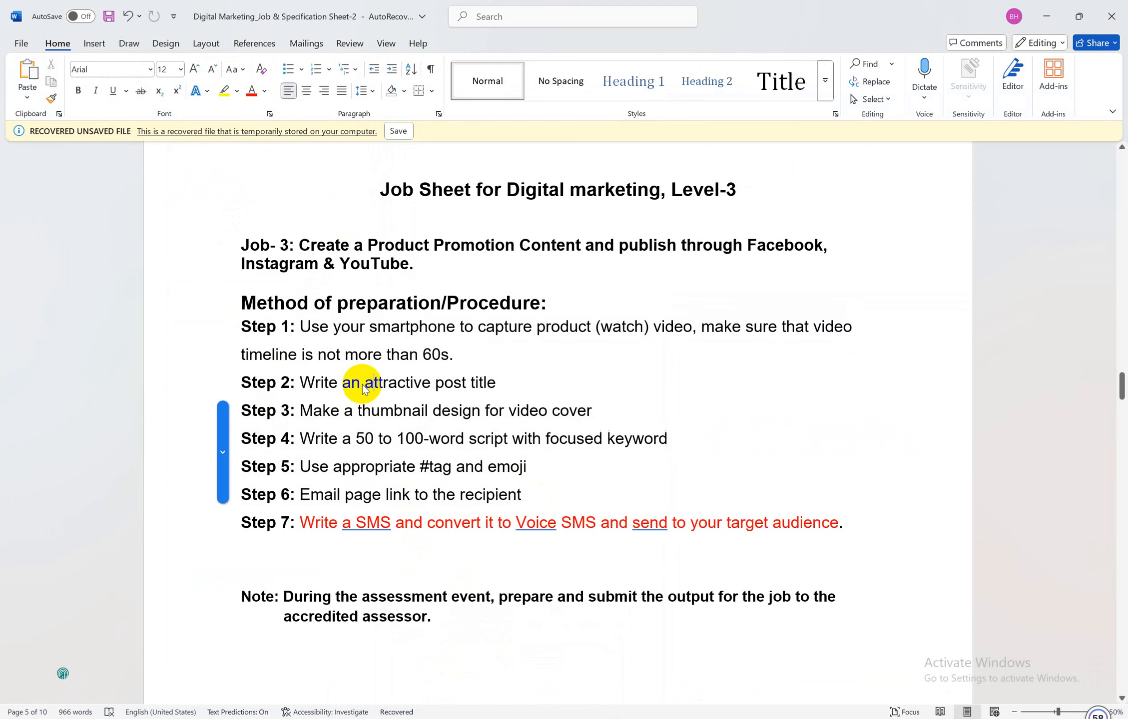
Minimize the job sheet, the Gmail browser, the links document and the file window
left_click(1047, 16)
left_click(1048, 12)
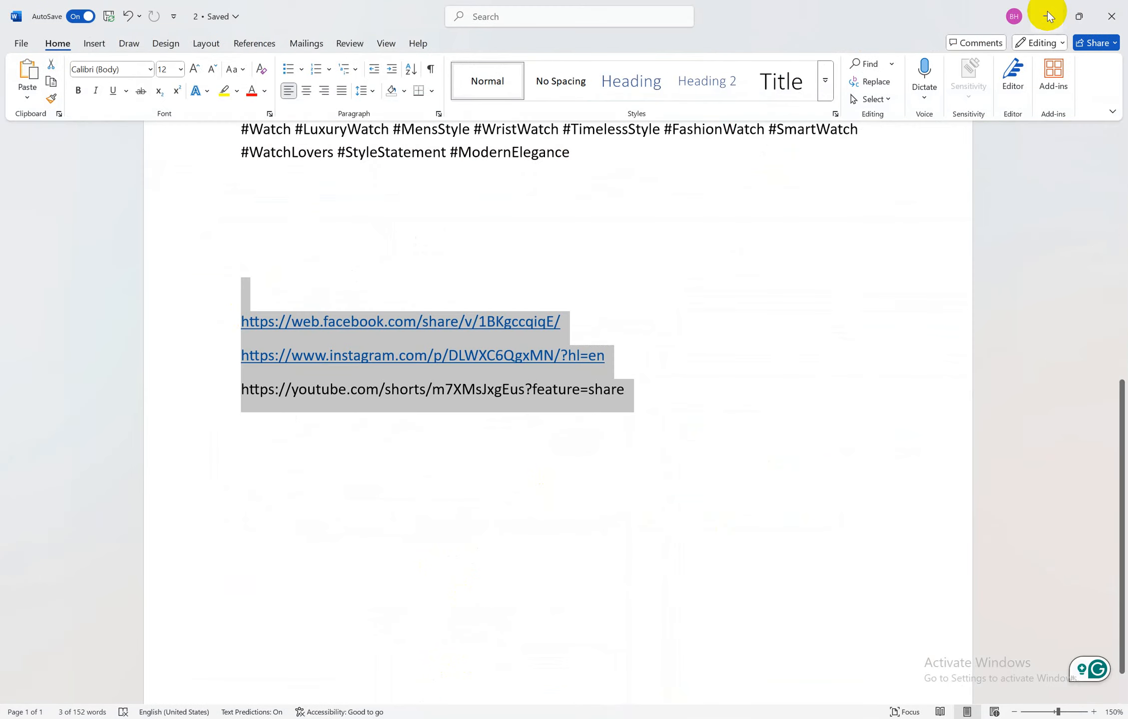
left_click(1048, 11)
left_click(1048, 12)
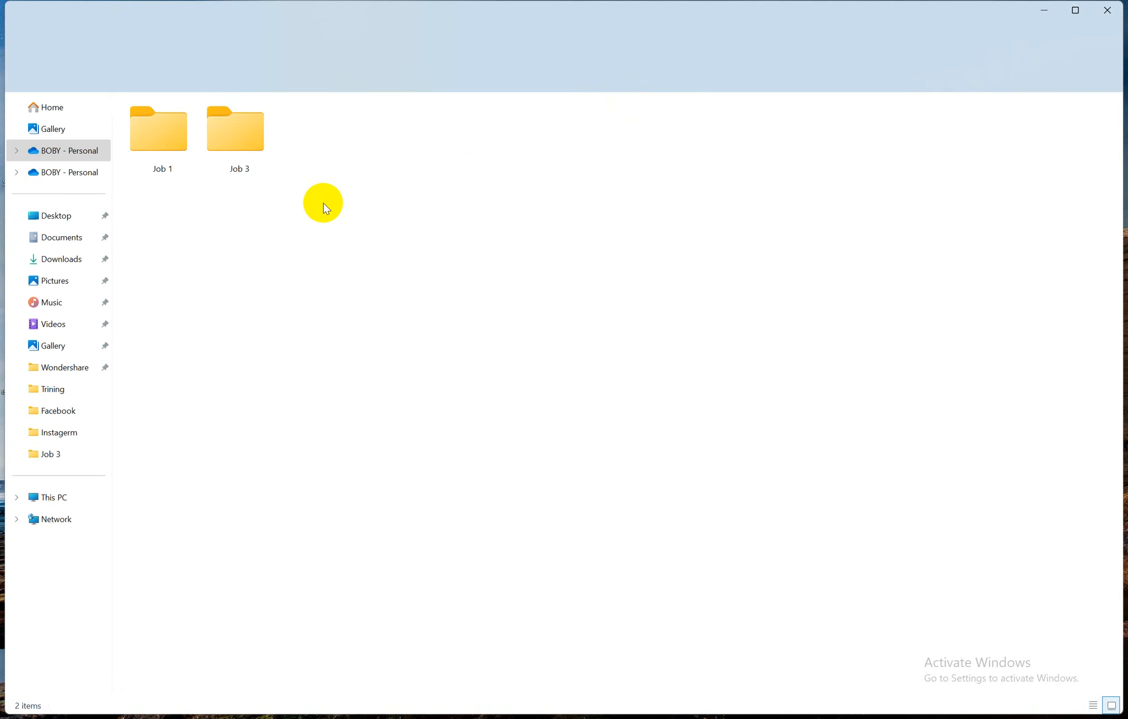
Open the Job 3 folder, display its files as extra large icons, and select video file 1
left_click(238, 130)
double_click(238, 129)
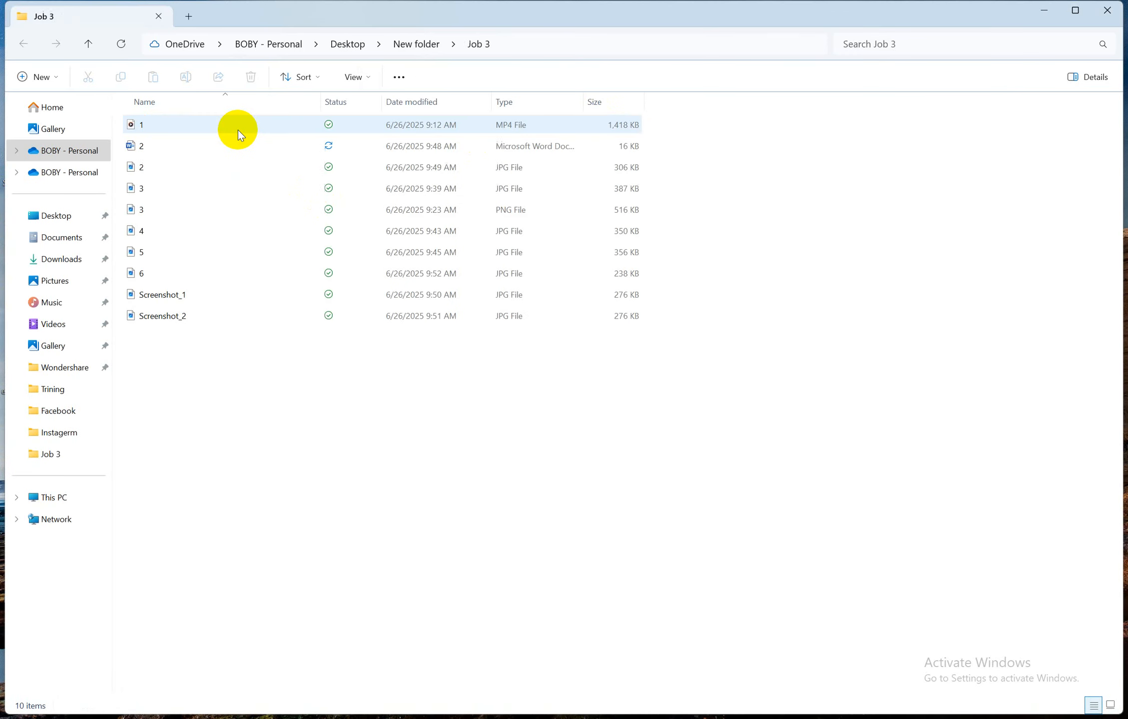
right_click(366, 455)
mouse_move(413, 470)
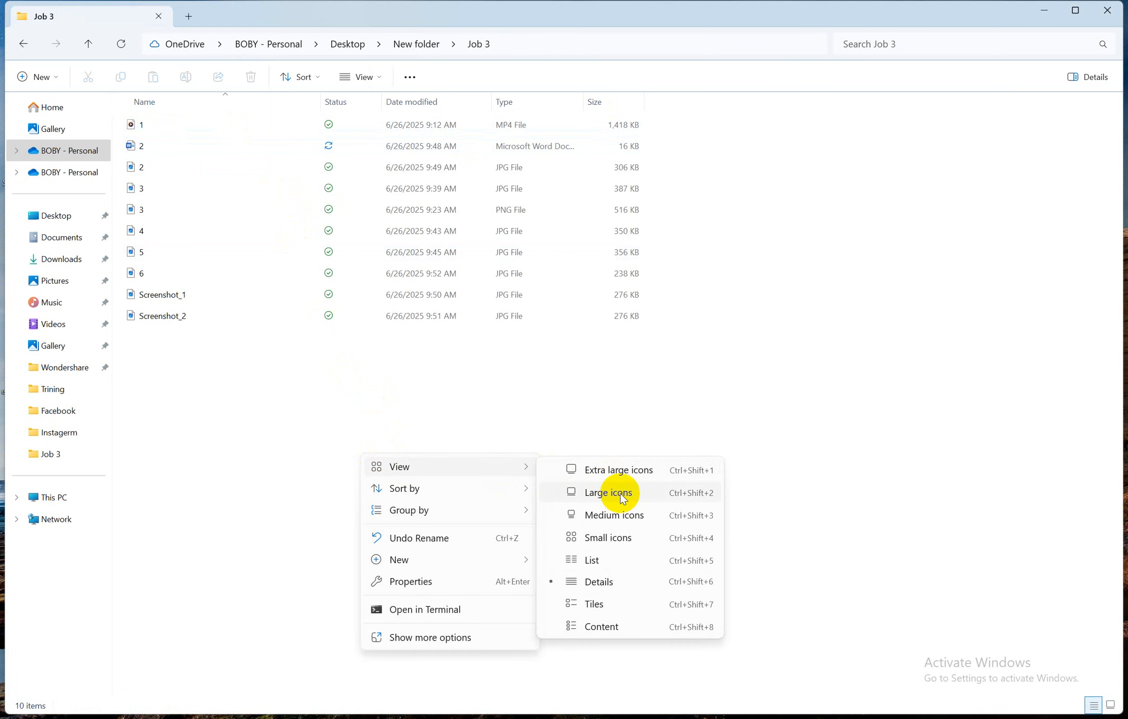
left_click(617, 470)
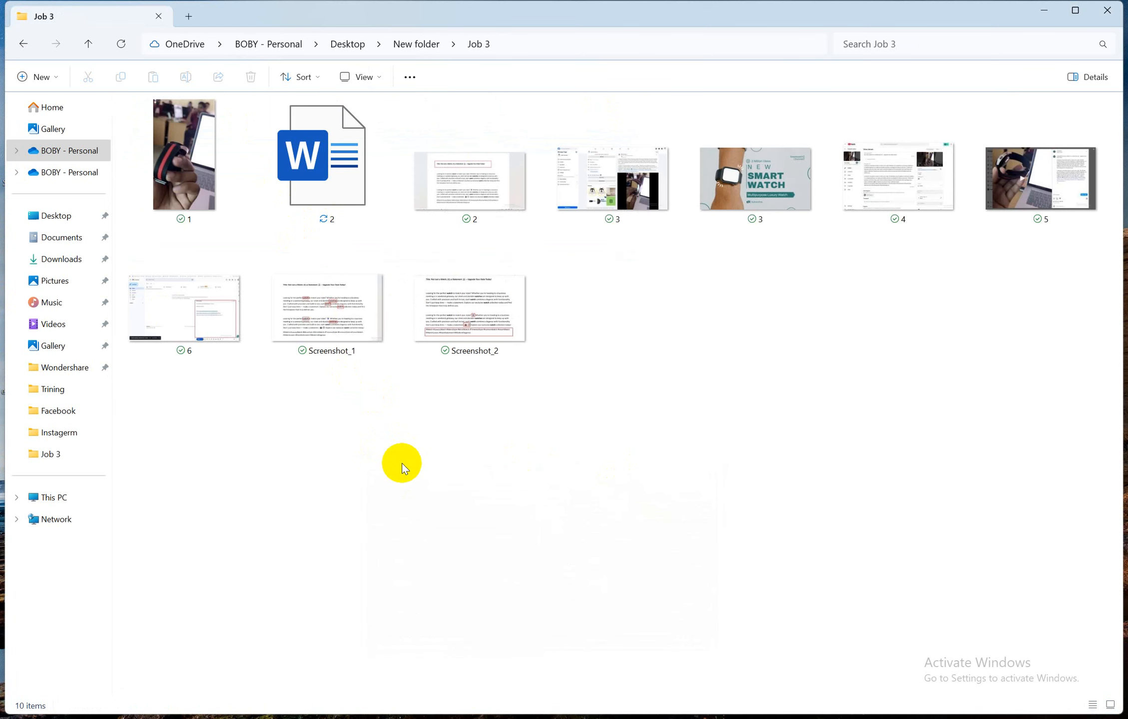
left_click(196, 167)
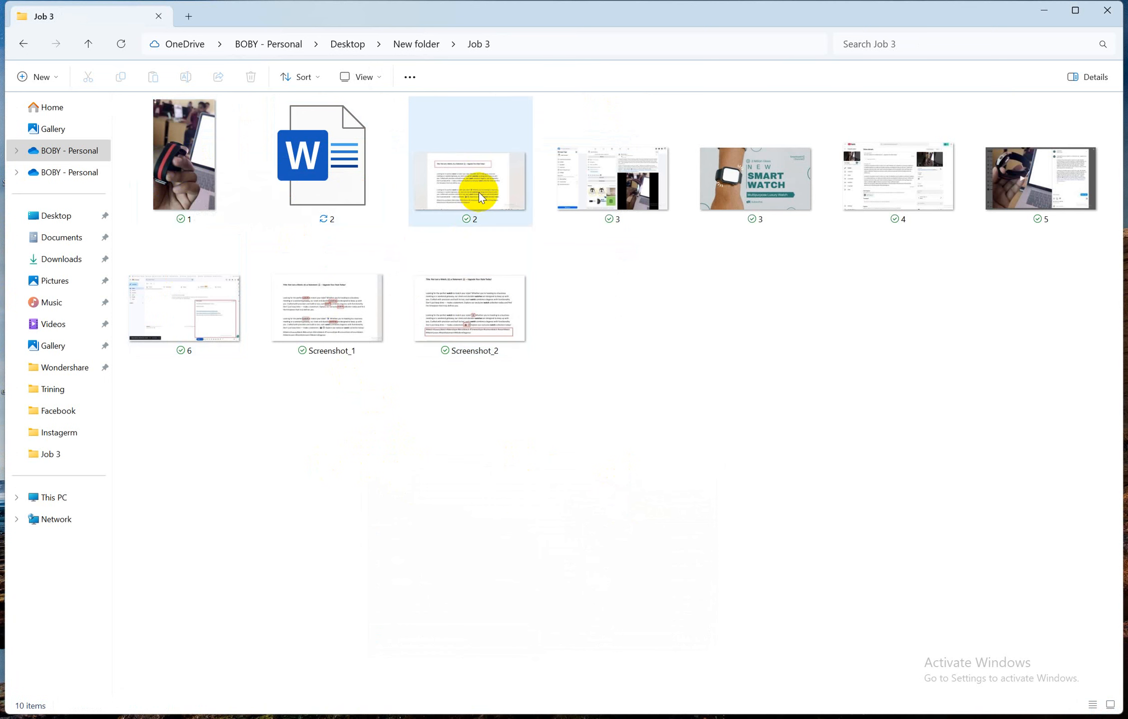
mouse_move(479, 188)
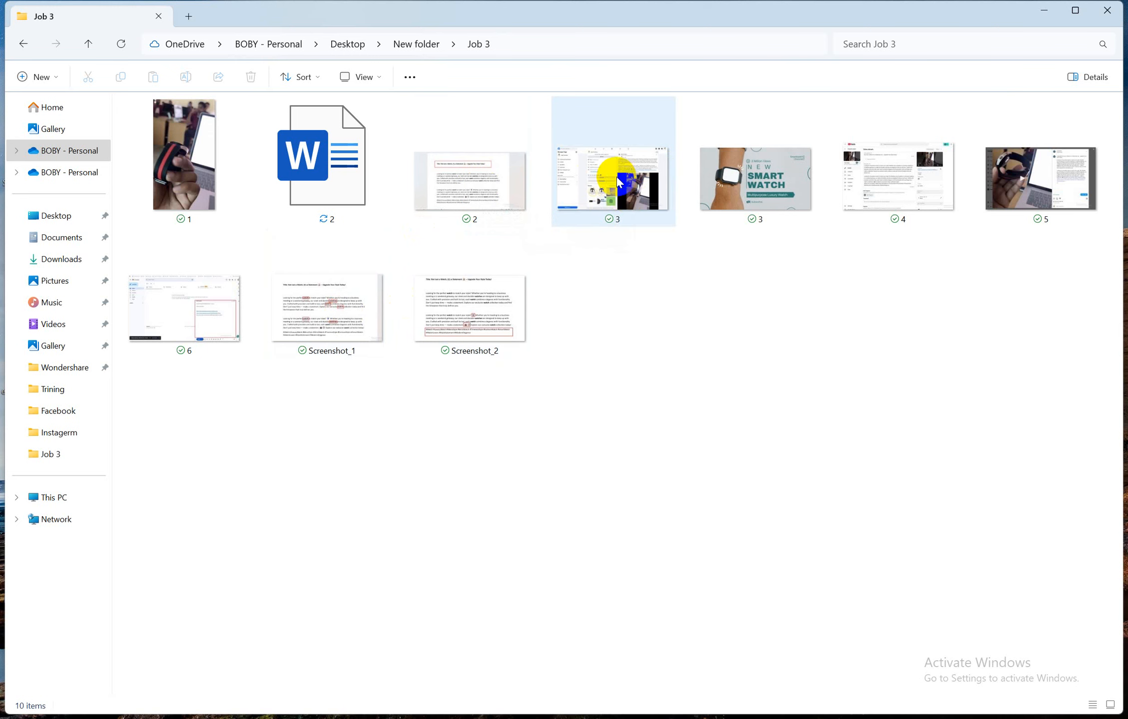
Rename proof screenshot 3 to 7
mouse_move(627, 180)
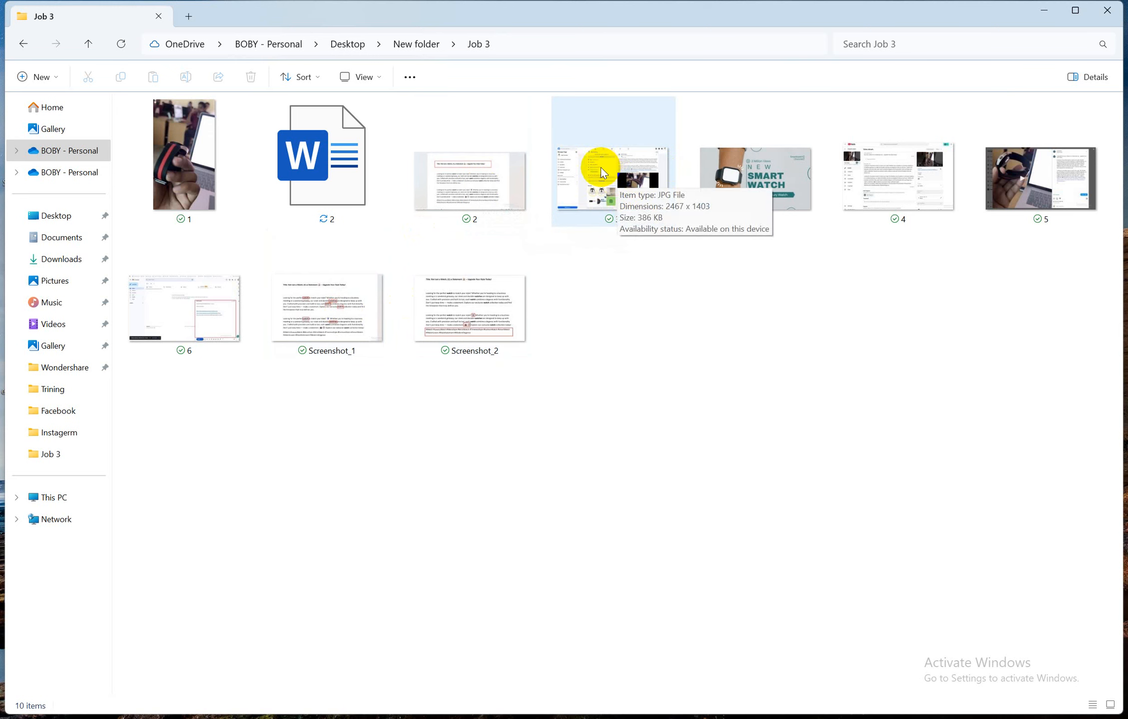
left_click(610, 173)
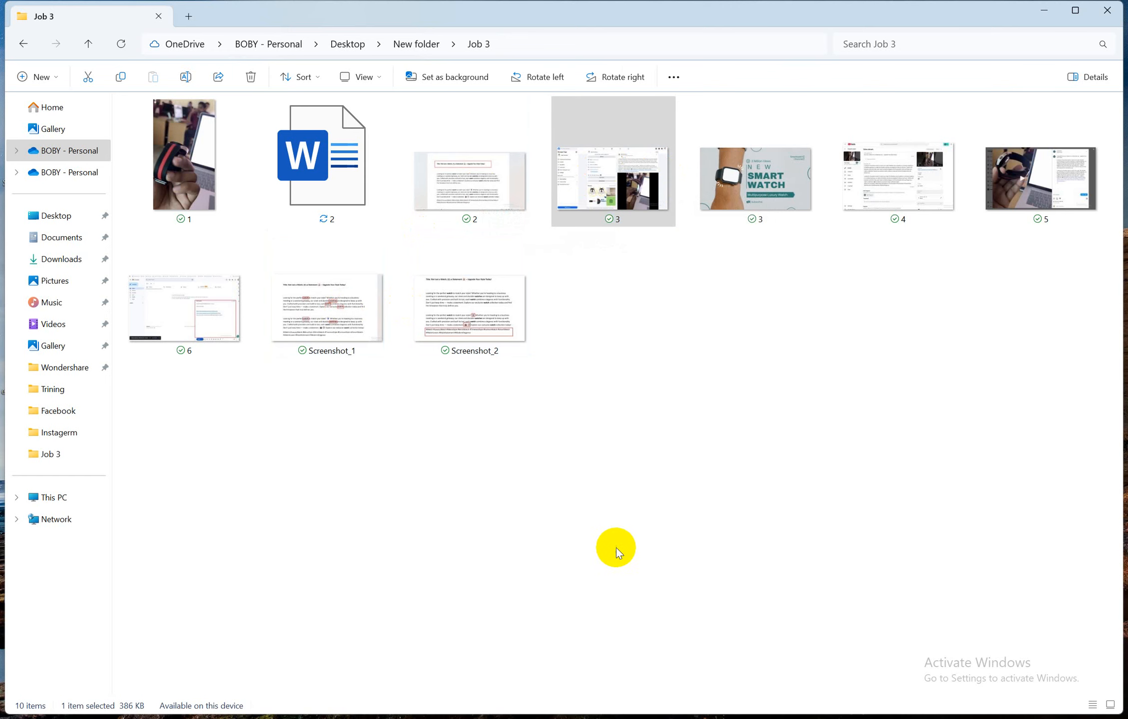
key("shift+F10")
left_click(657, 610)
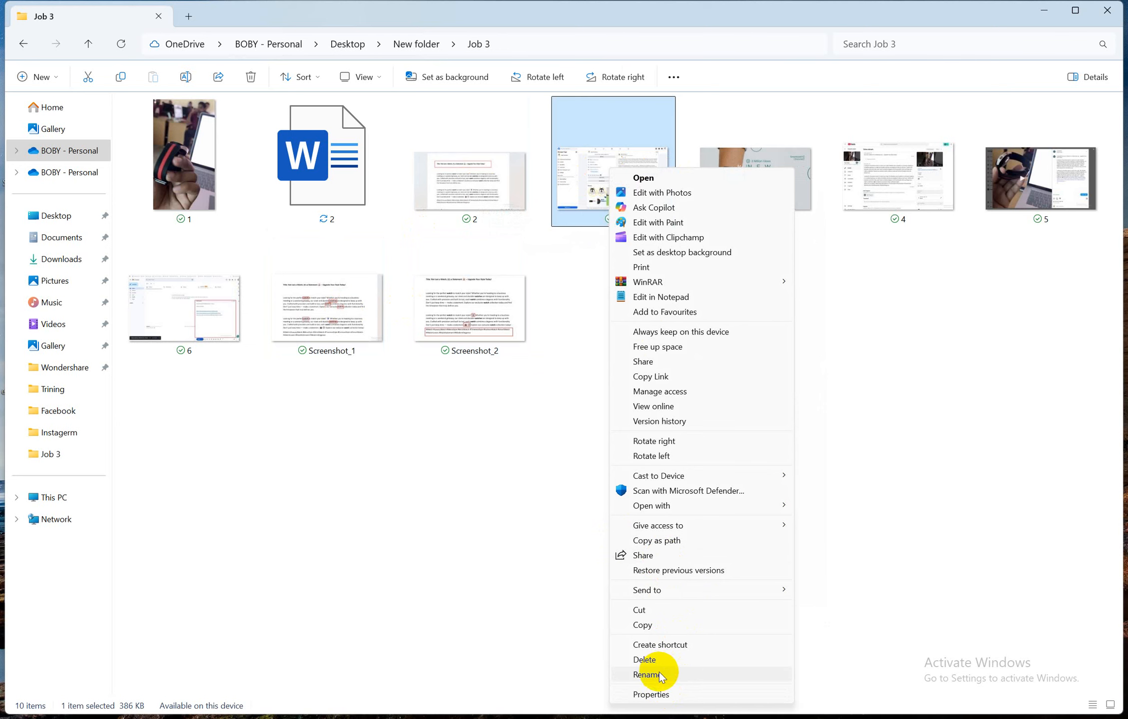
left_click(660, 674)
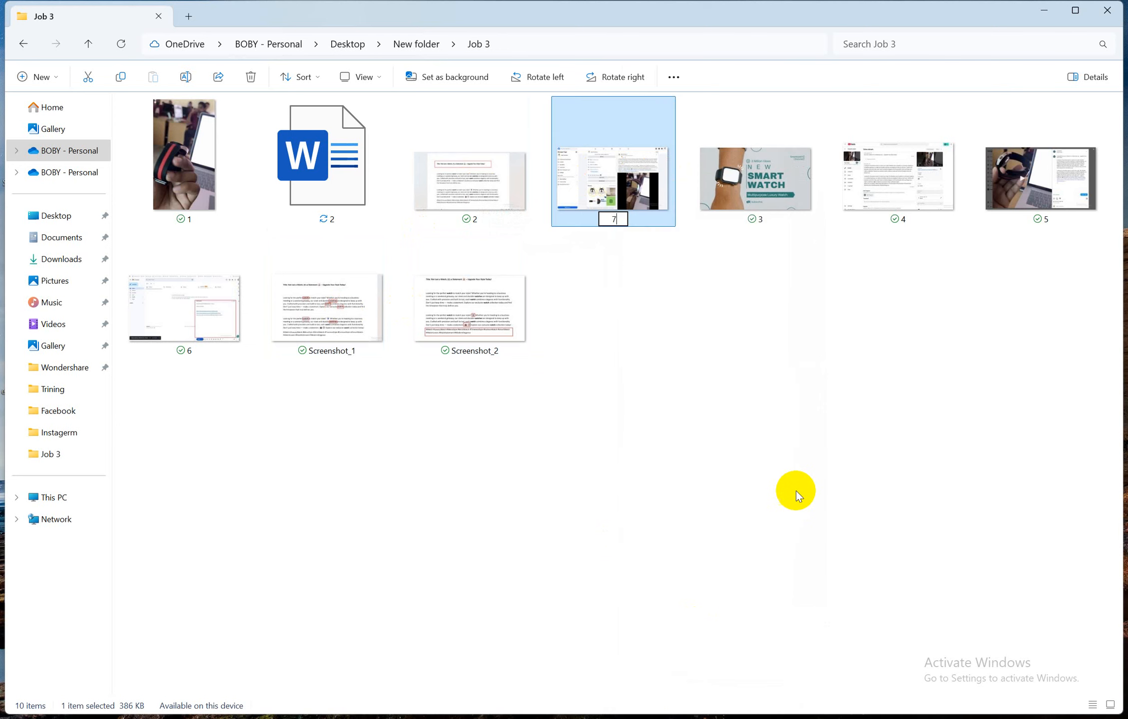
left_click(715, 312)
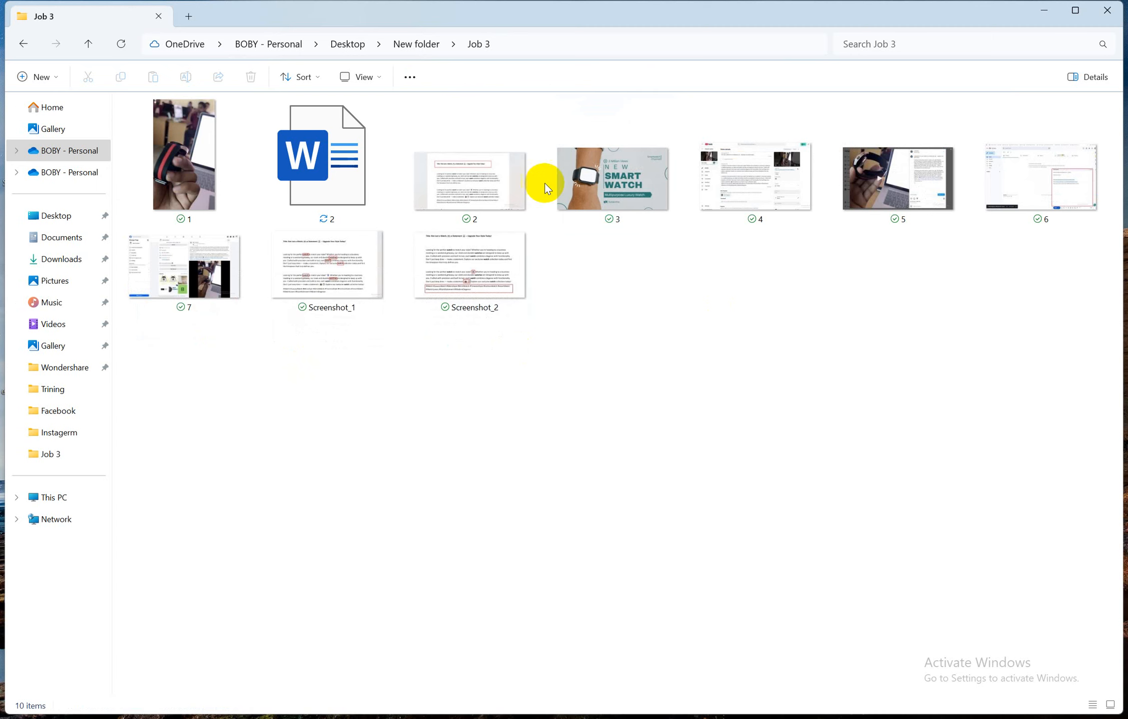
Begin renaming Screenshot_1, try 2 and 3, then cancel so it keeps its original name
left_click(326, 277)
right_click(325, 275)
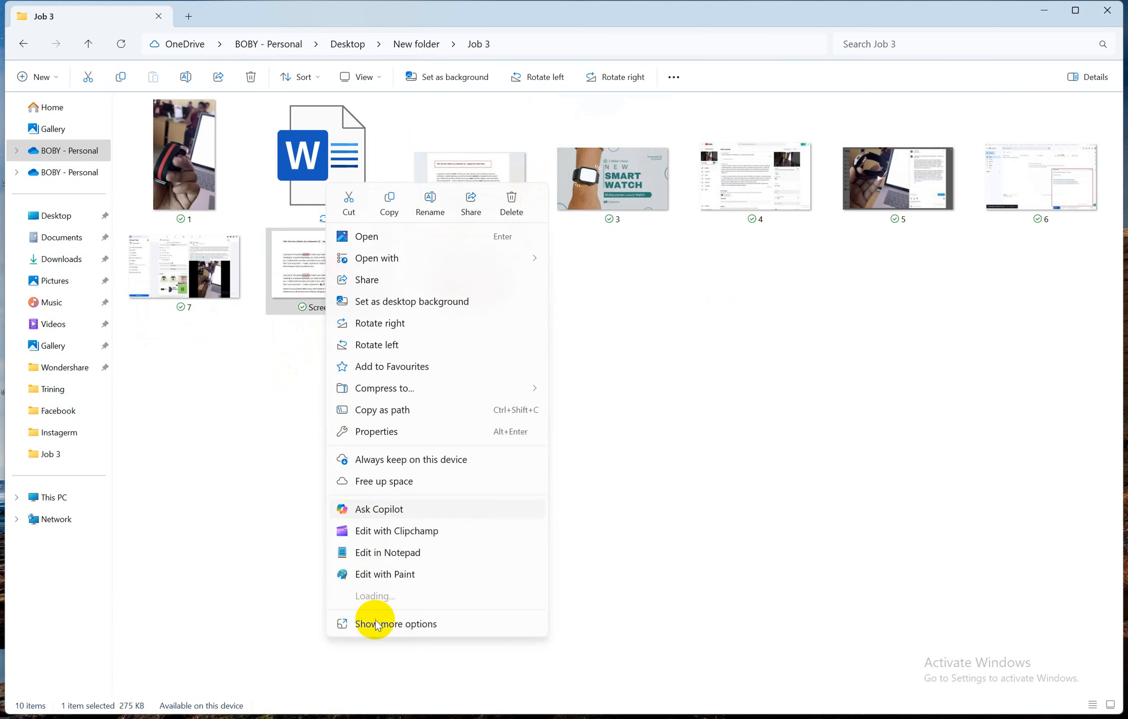
mouse_move(376, 630)
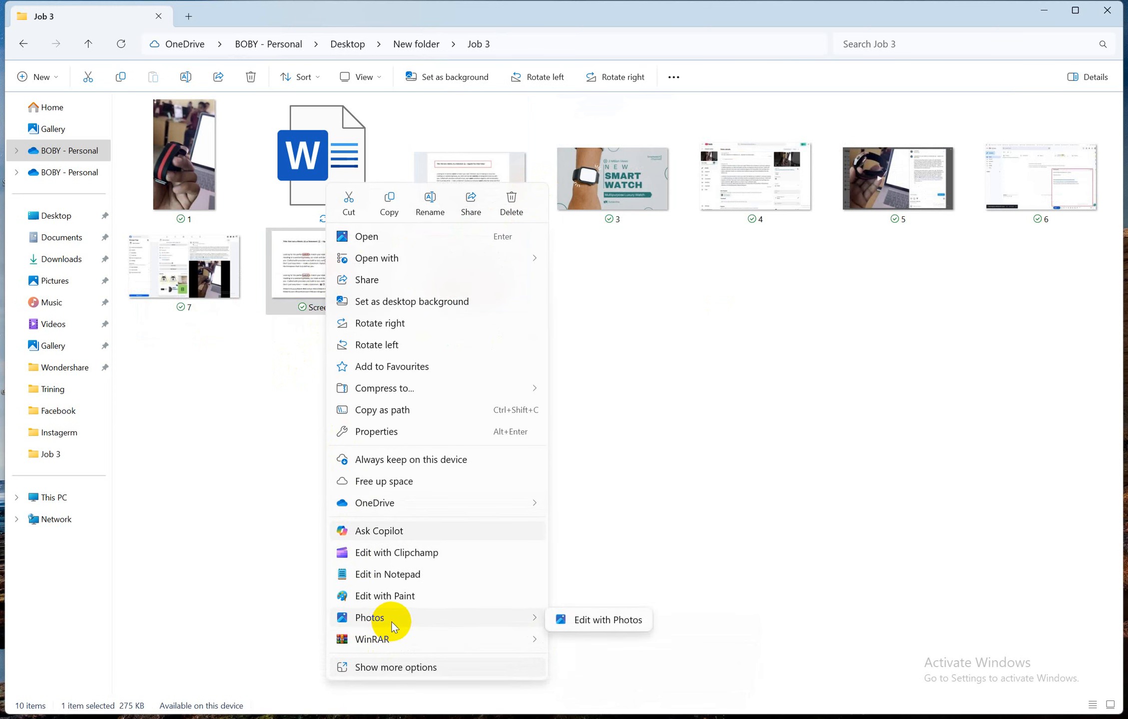
left_click(430, 205)
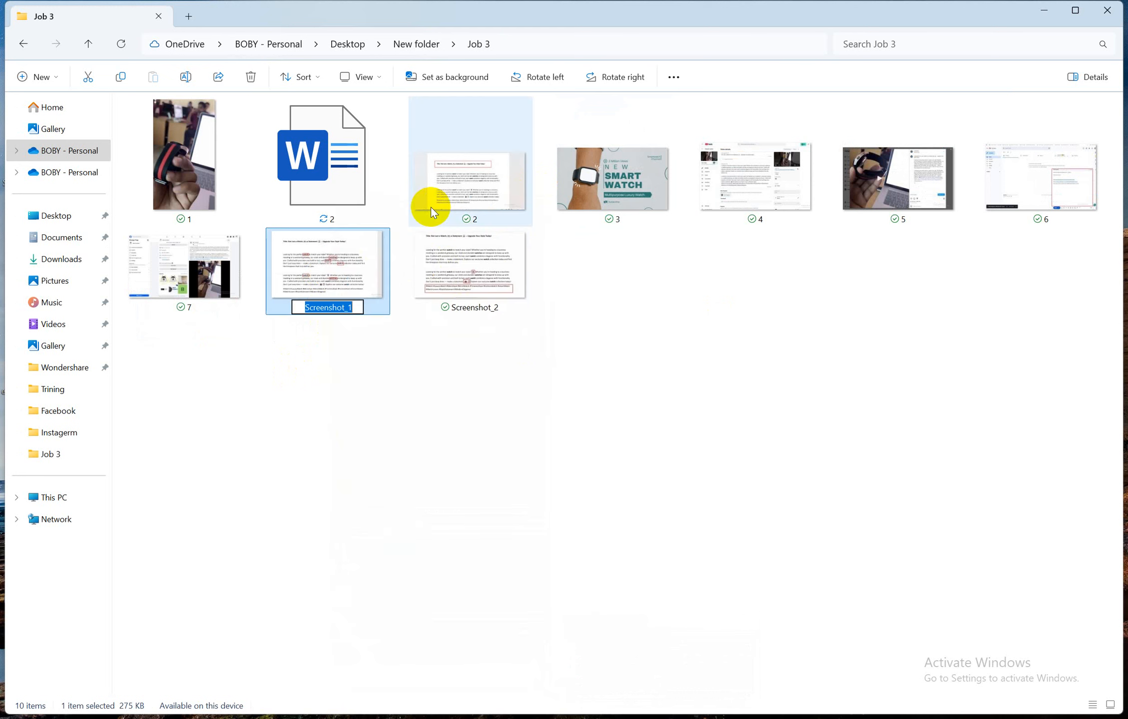
type("2")
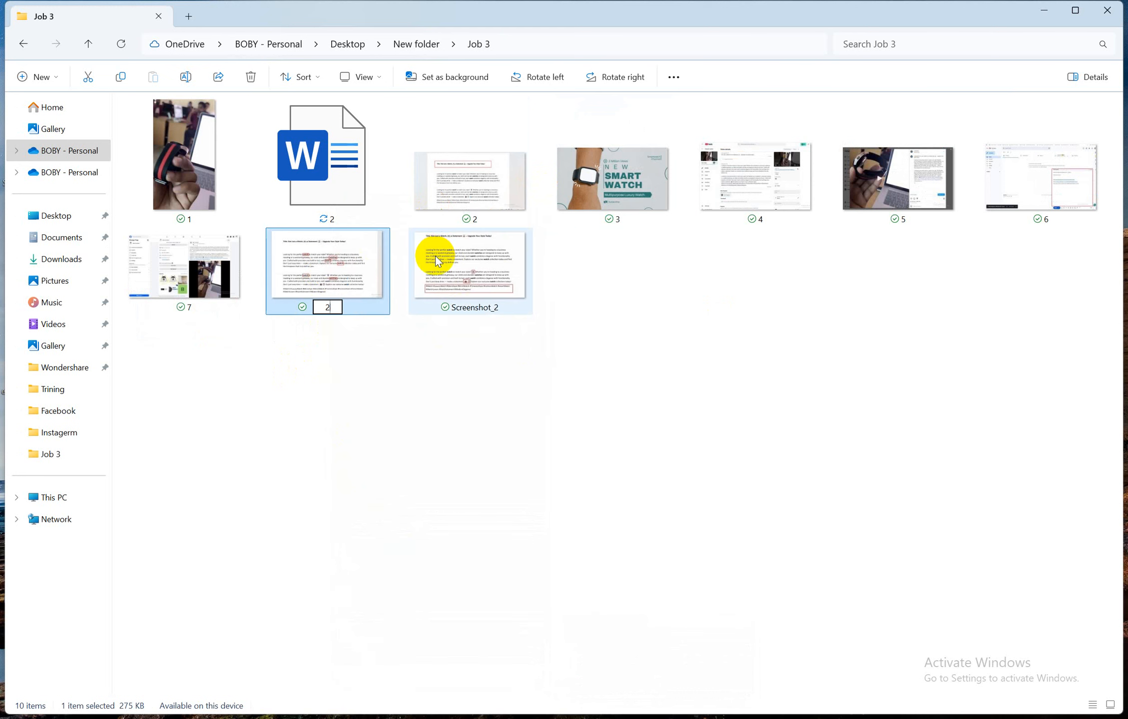
key("BackSpace")
type("3")
key("BackSpace")
left_click(484, 539)
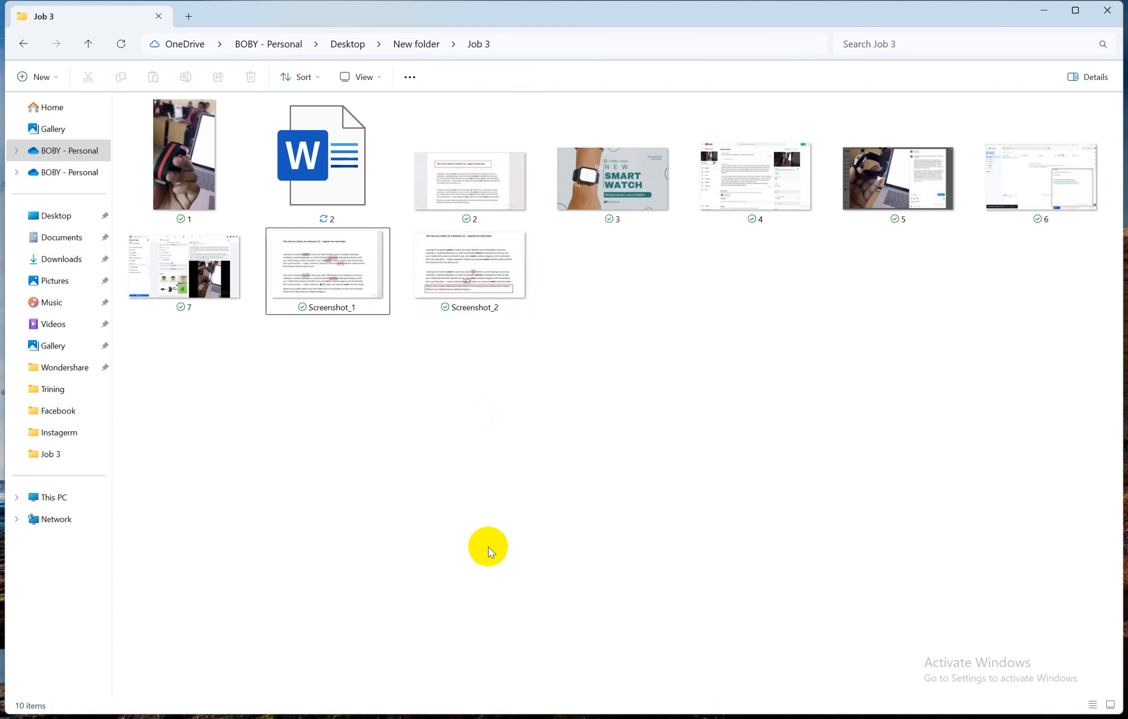
mouse_move(494, 704)
left_click(451, 666)
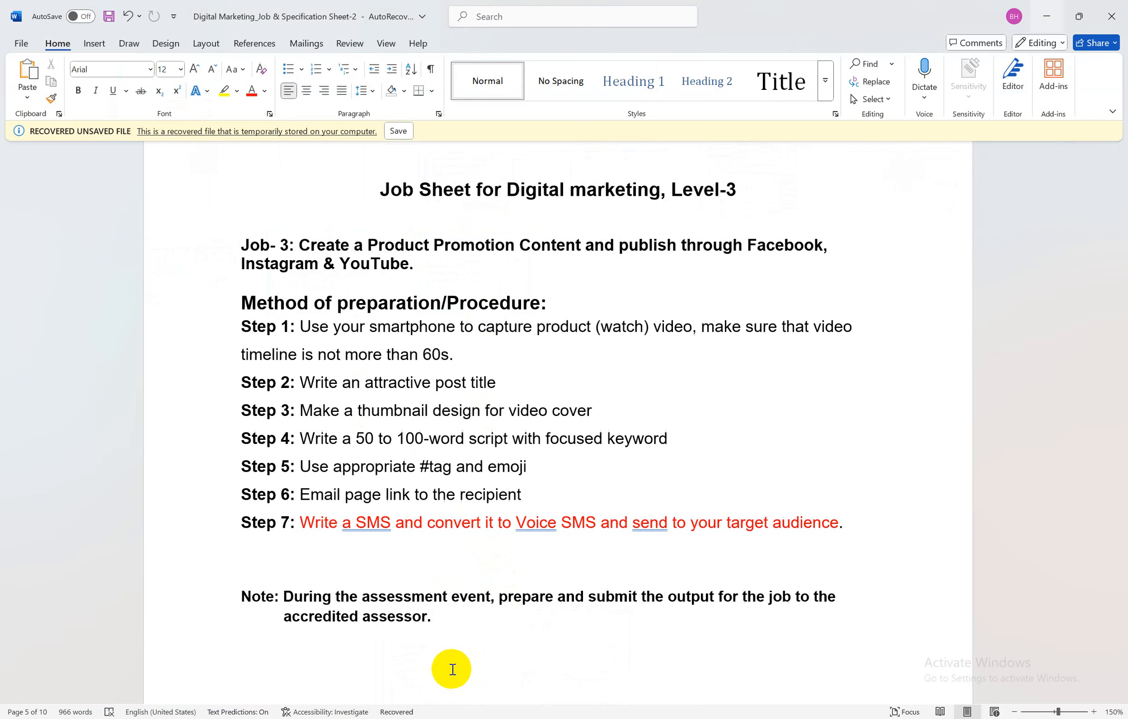
left_click_drag(302, 383, 501, 379)
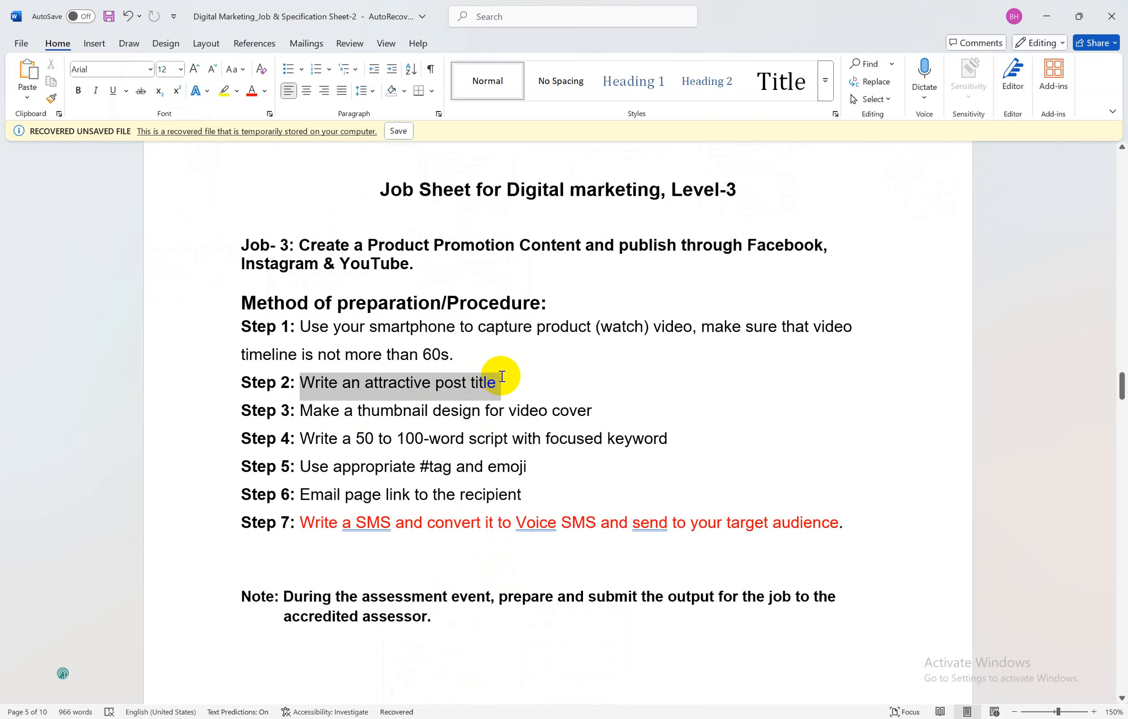
left_click_drag(383, 411, 466, 413)
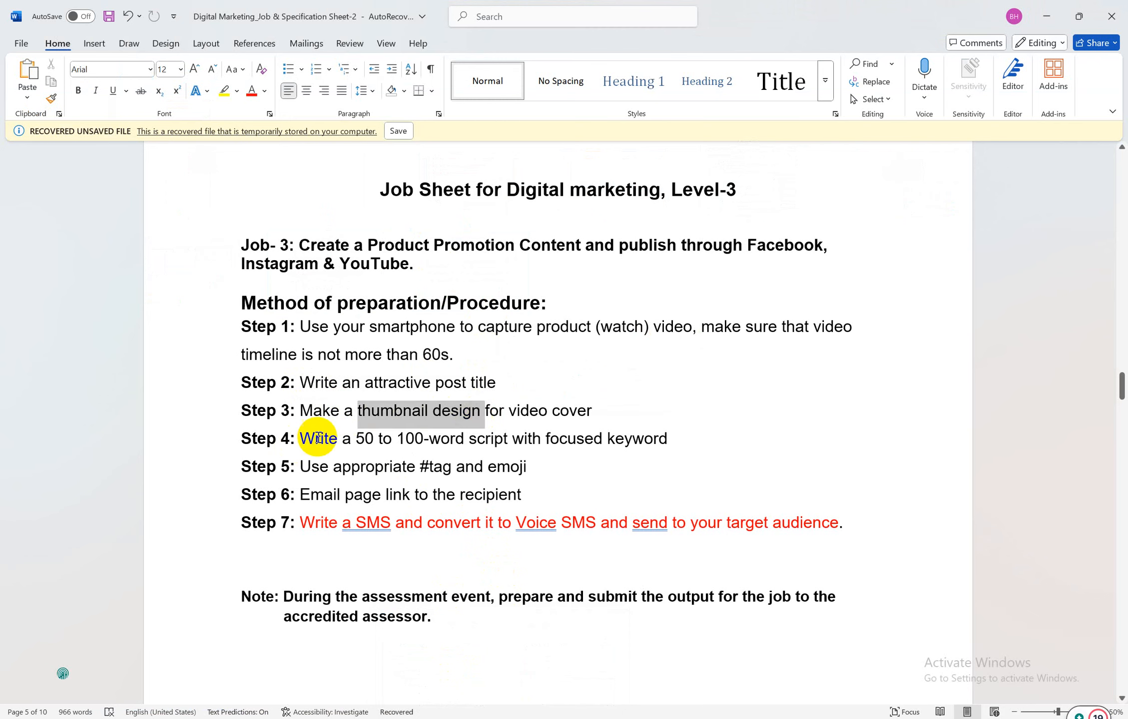
left_click_drag(317, 436, 650, 440)
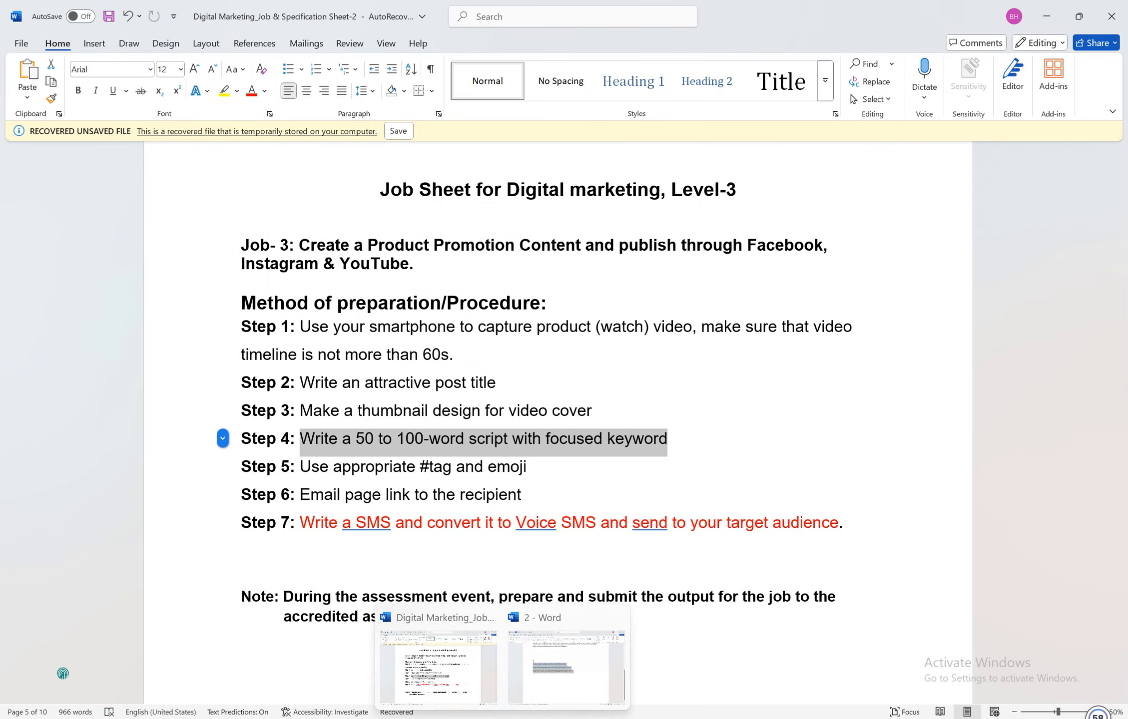
mouse_move(412, 718)
mouse_move(589, 675)
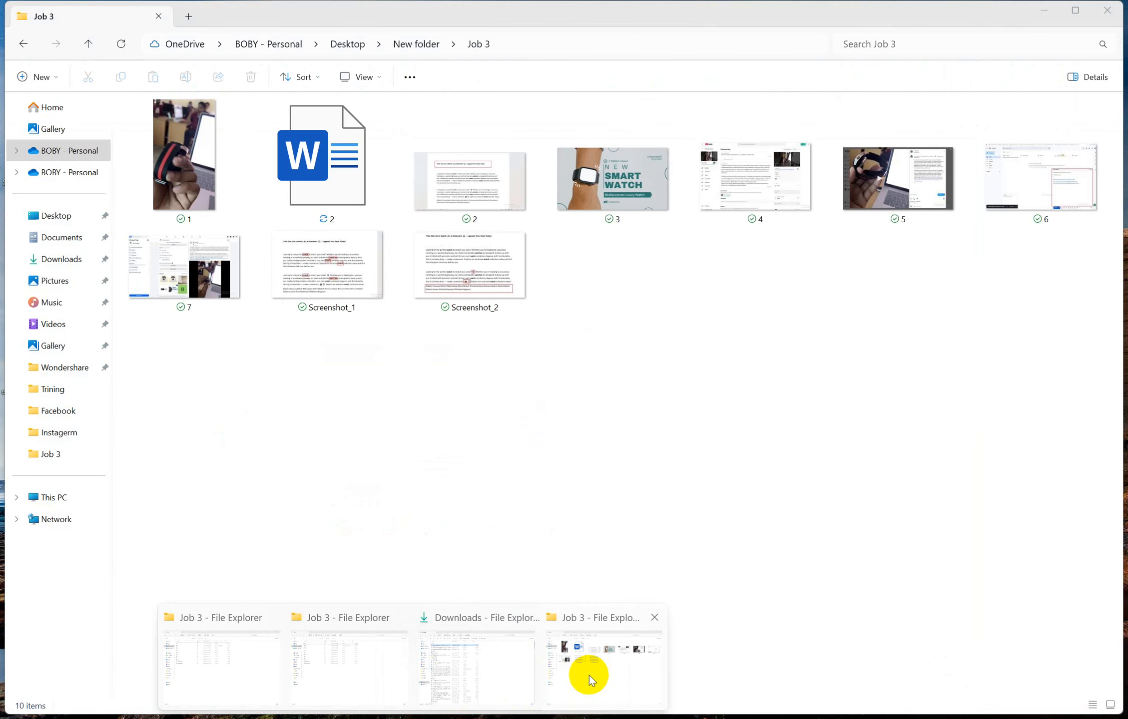
Rename file 4 to 8 and Screenshot_1 to 4
left_click(589, 675)
left_click(752, 190)
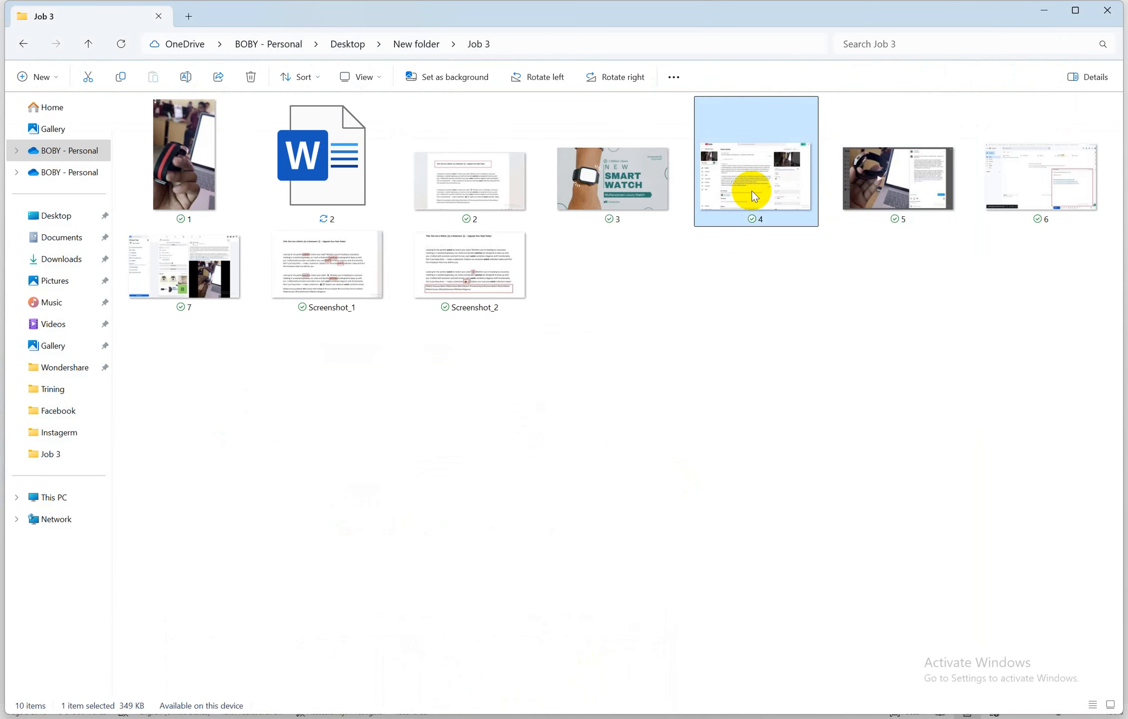
right_click(754, 196)
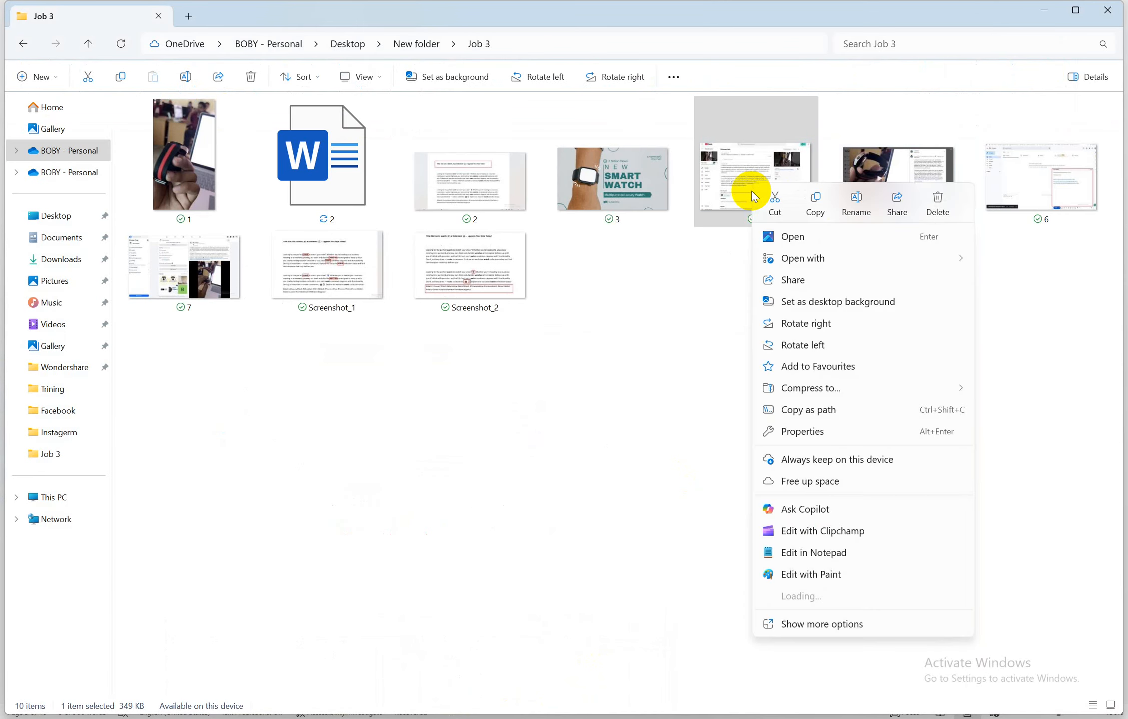
left_click(857, 199)
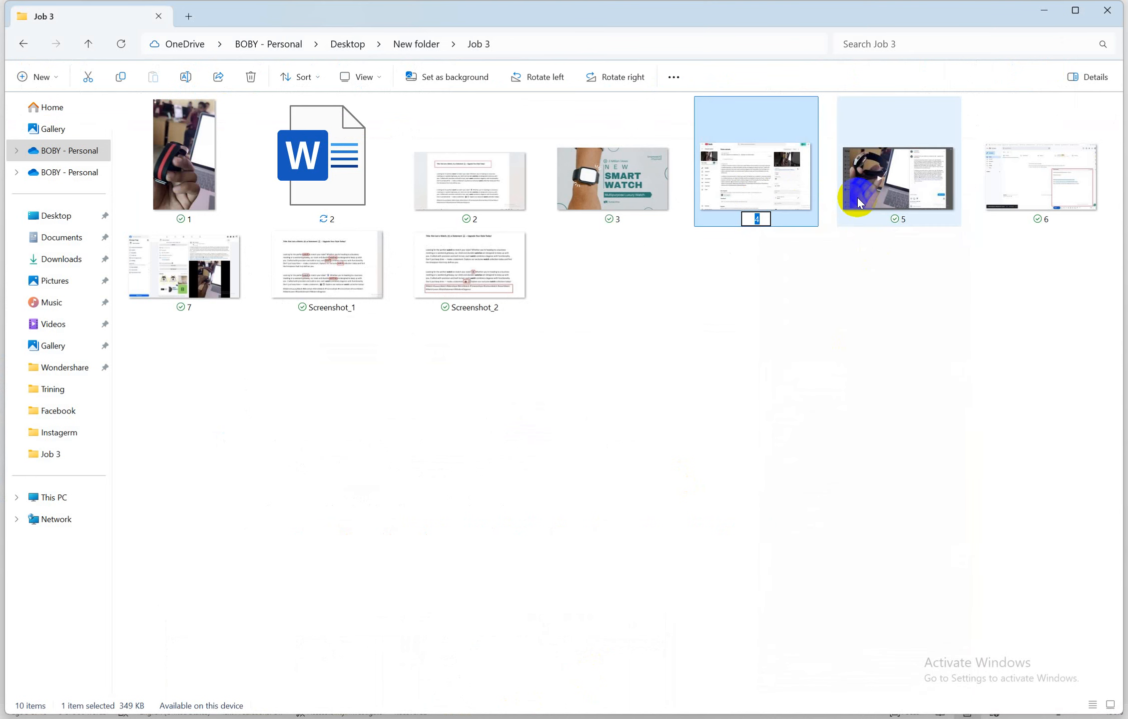
type("8")
left_click(336, 268)
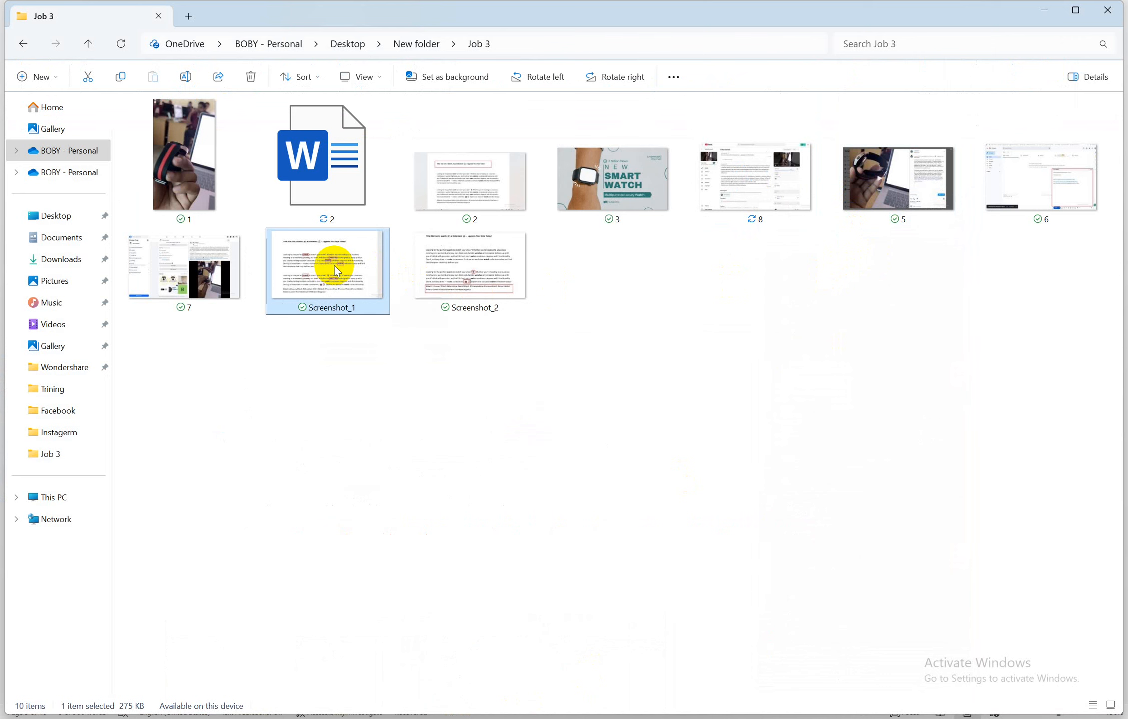
right_click(335, 264)
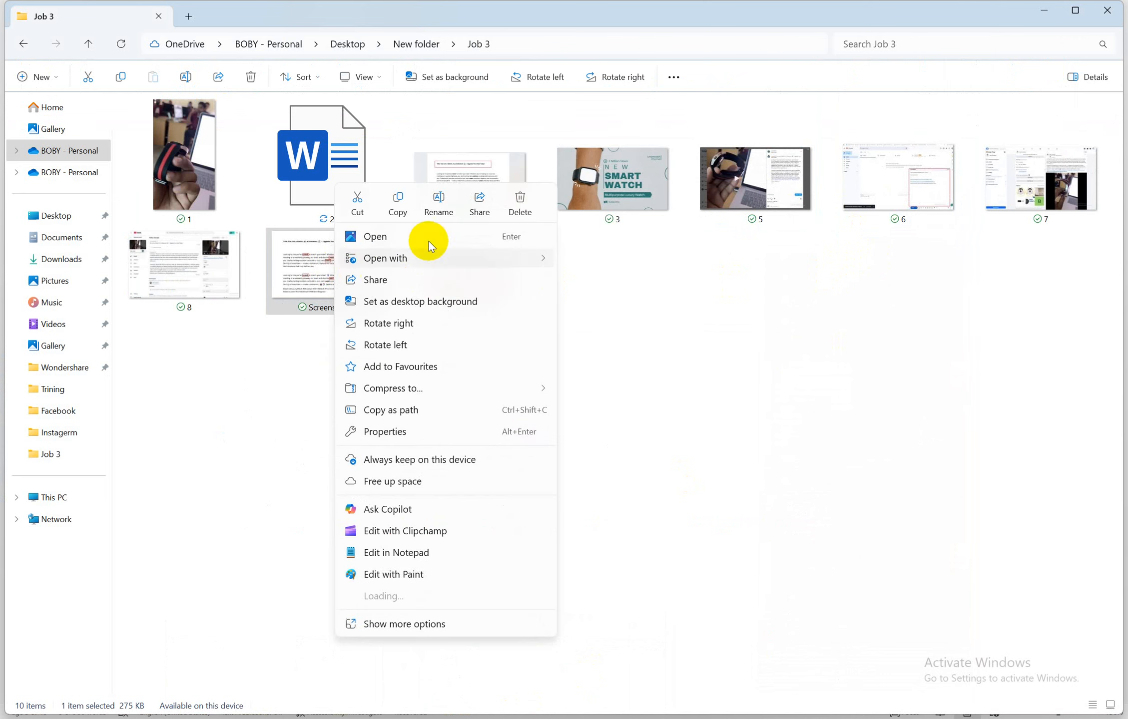
left_click(434, 203)
type("4")
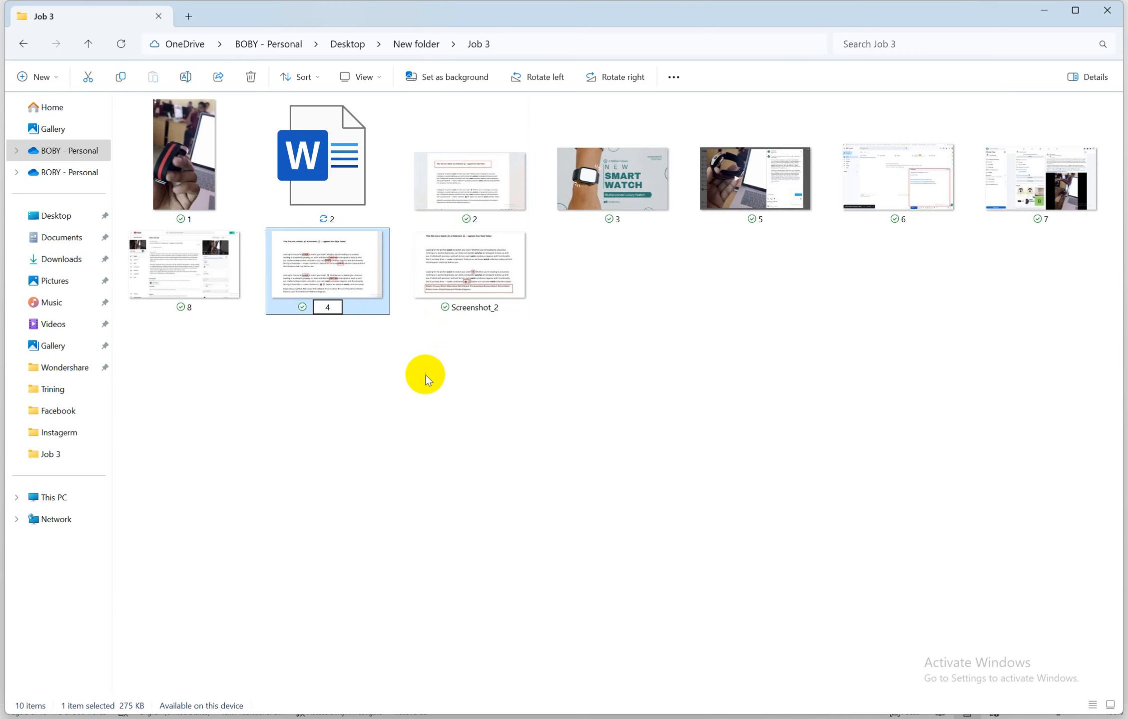
left_click(425, 379)
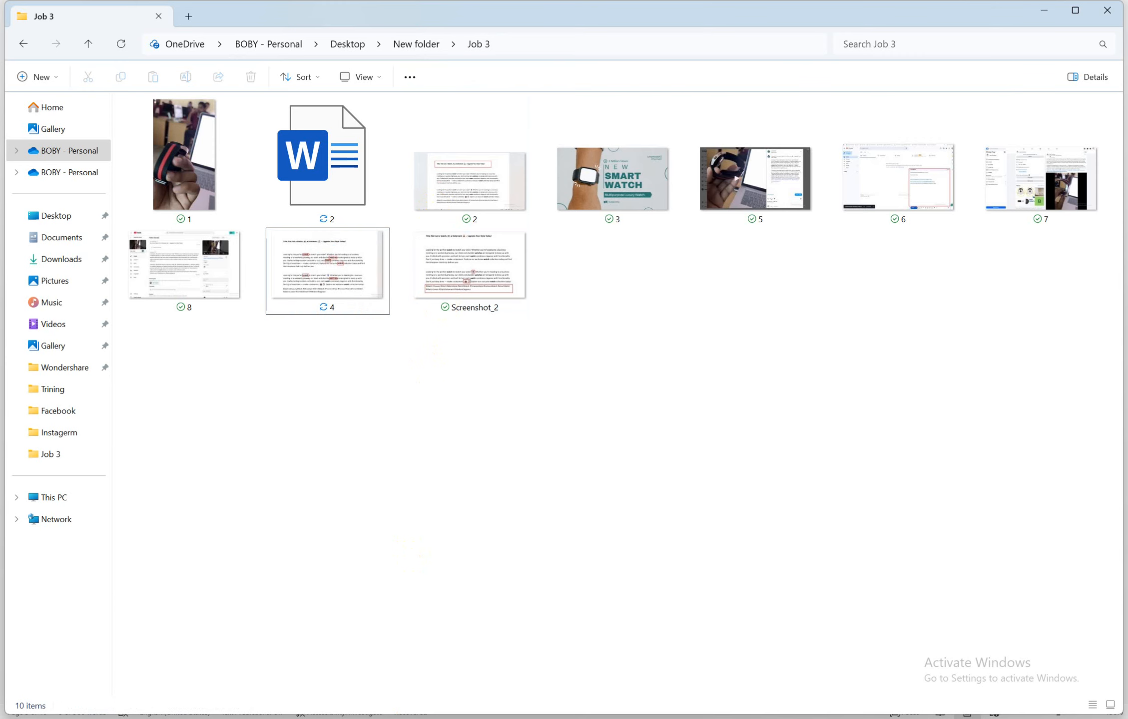
Rename file 5 to 9 and Screenshot_2 to 5
mouse_move(478, 700)
mouse_move(423, 669)
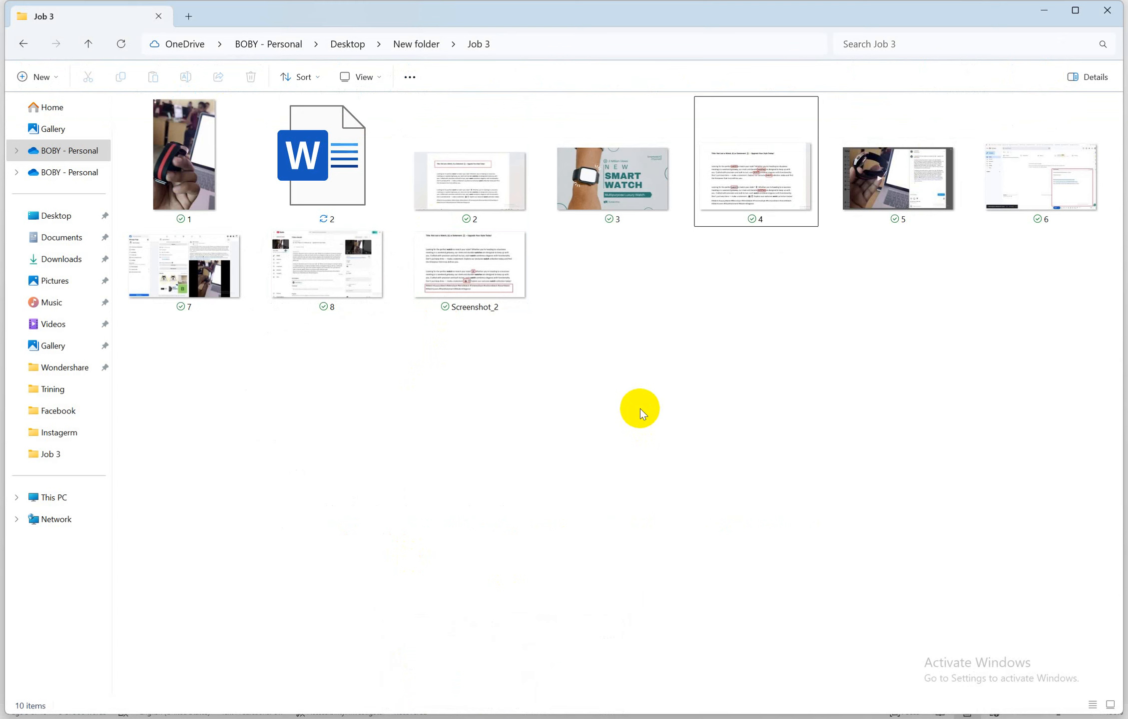
left_click(888, 207)
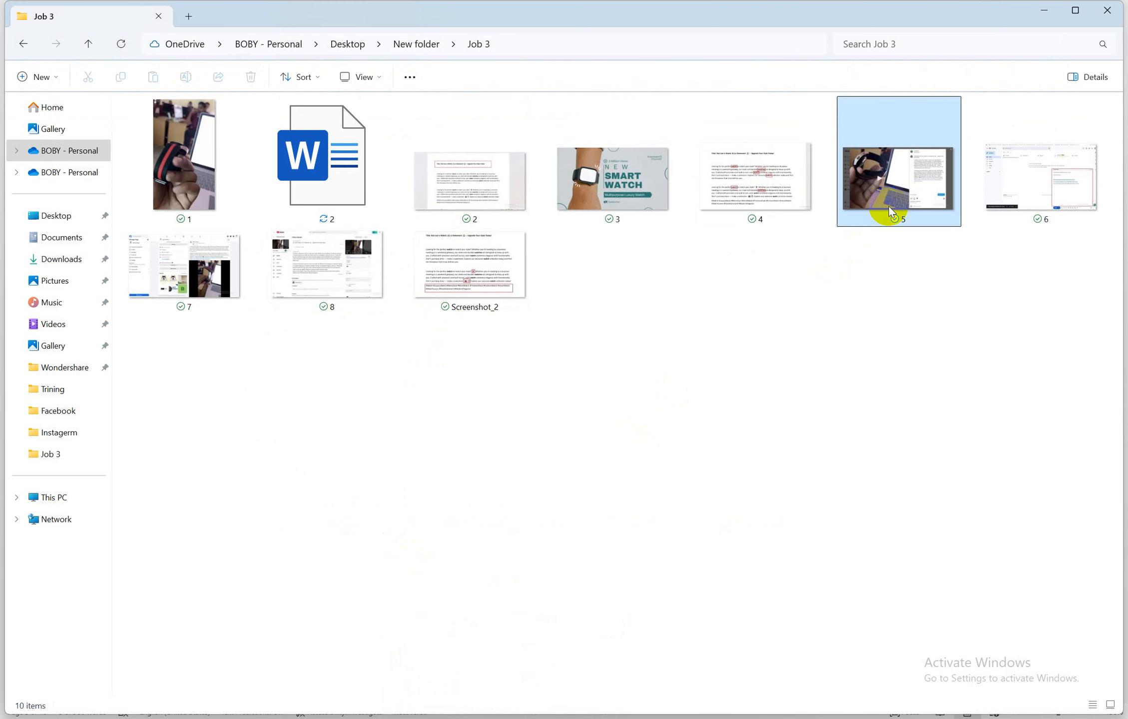
right_click(881, 210)
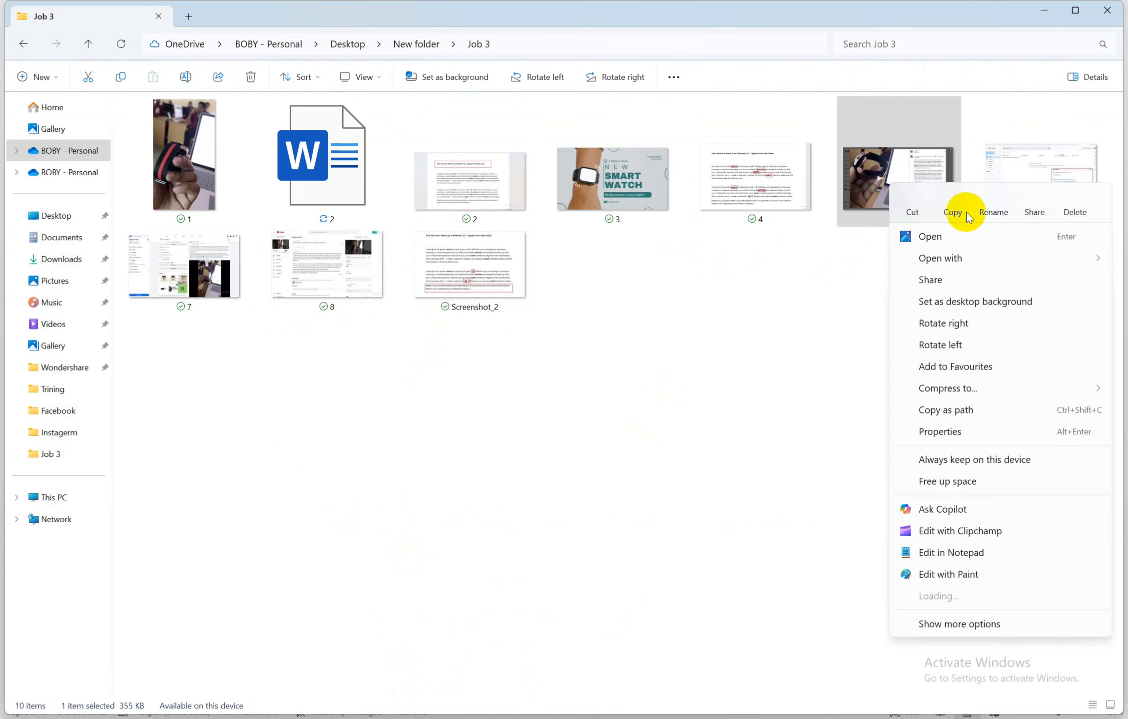
left_click(991, 205)
type("9")
key("Return")
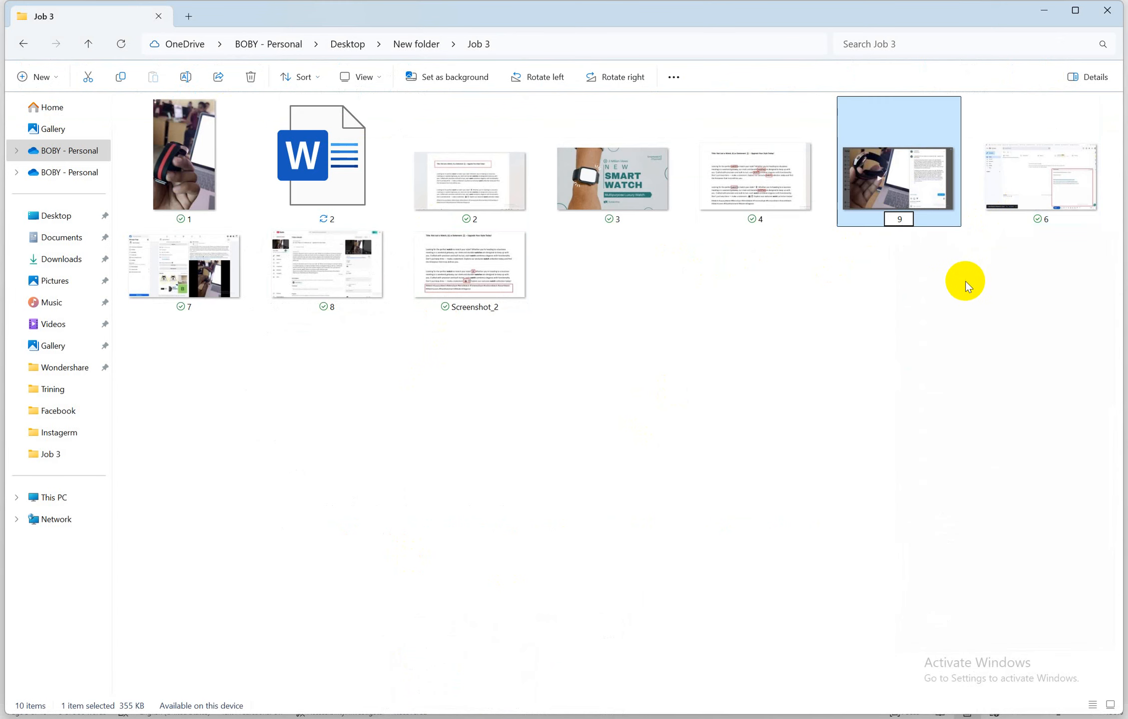
left_click(824, 200)
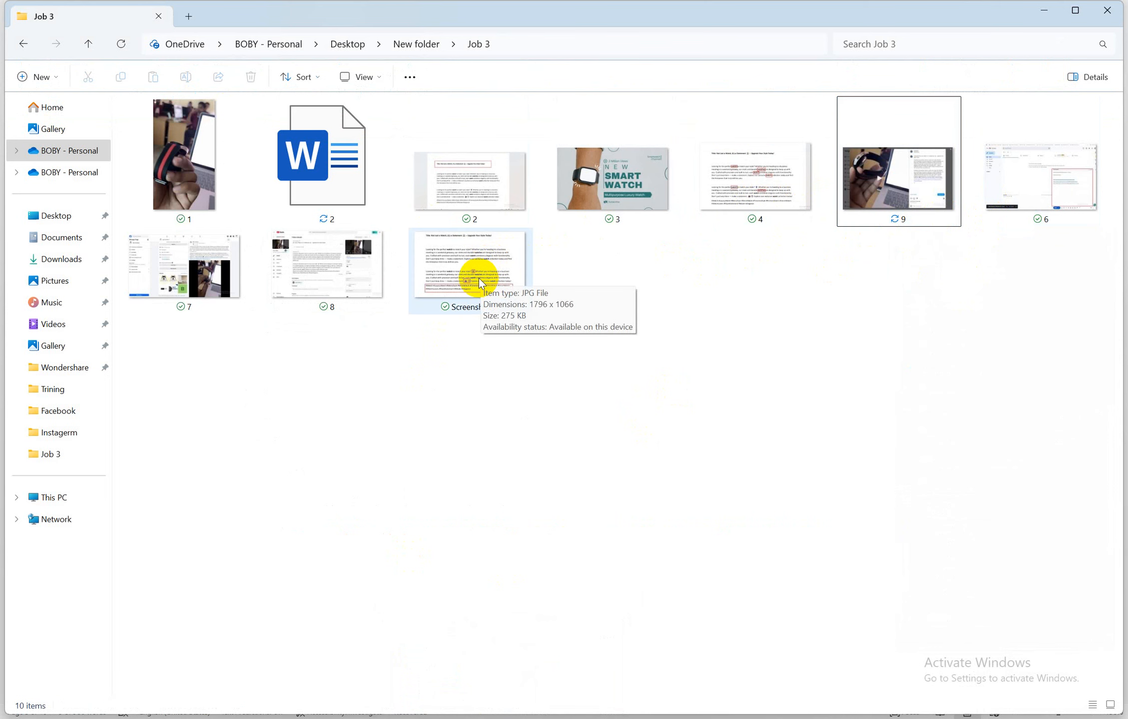
left_click(473, 263)
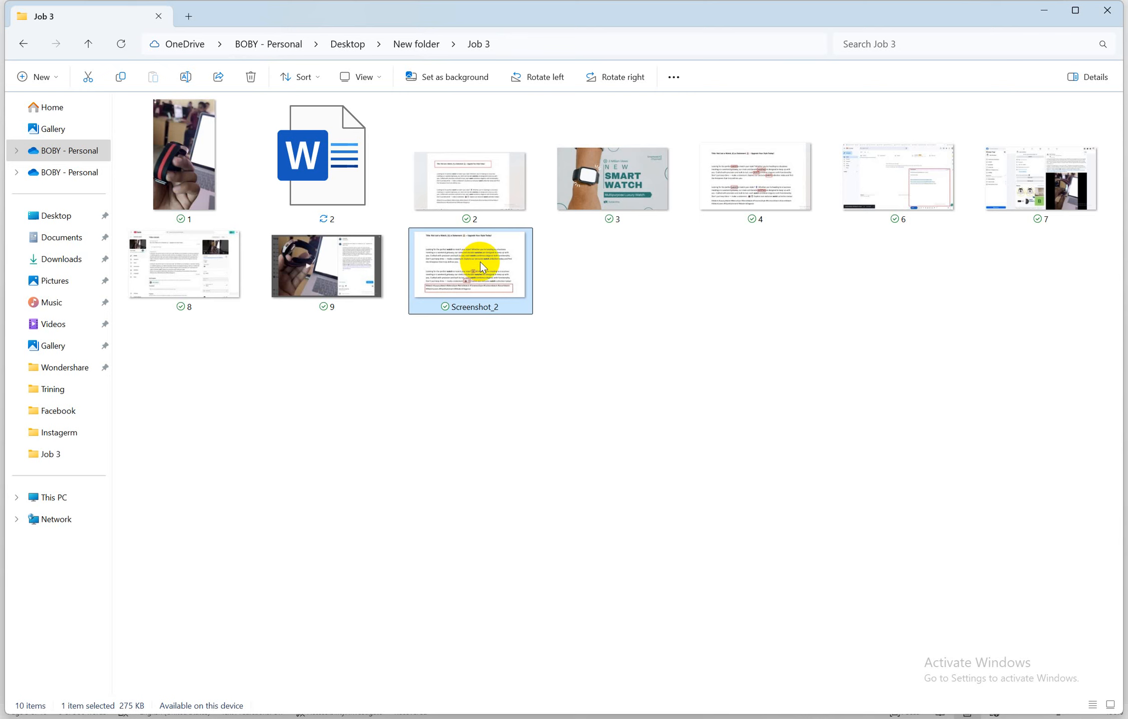
right_click(480, 261)
left_click(585, 204)
type("5")
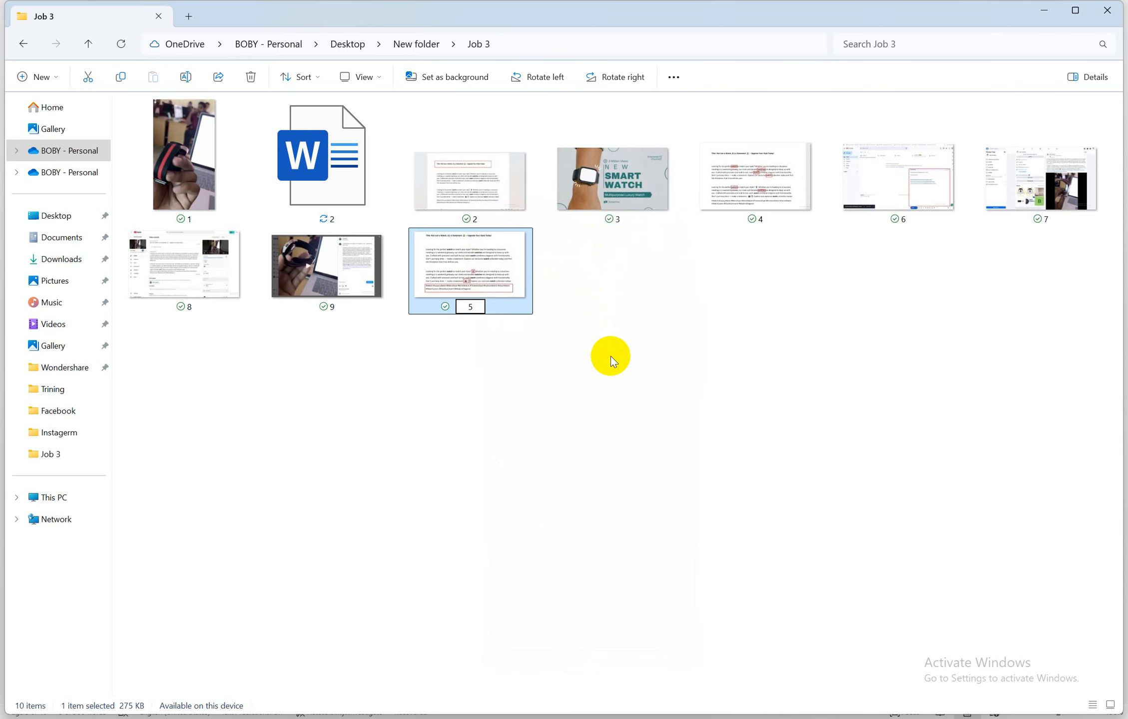
left_click(602, 375)
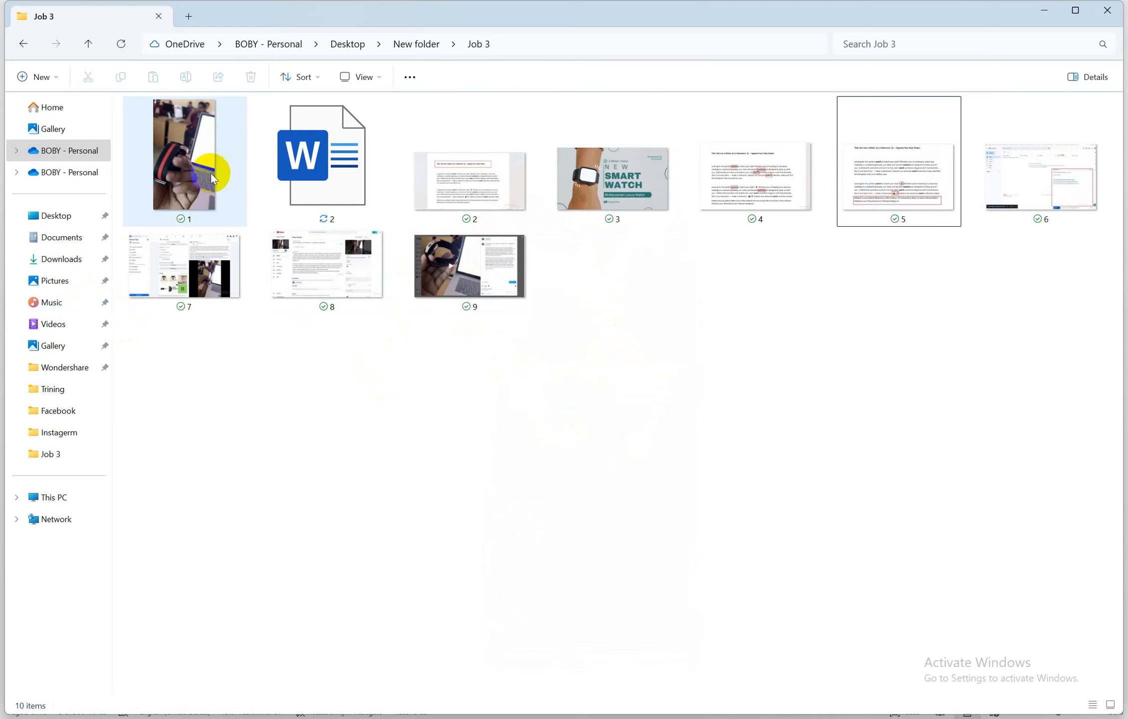
Play proof video 1 in Media Player, close it, and select image 2 in Job 3
left_click(193, 166)
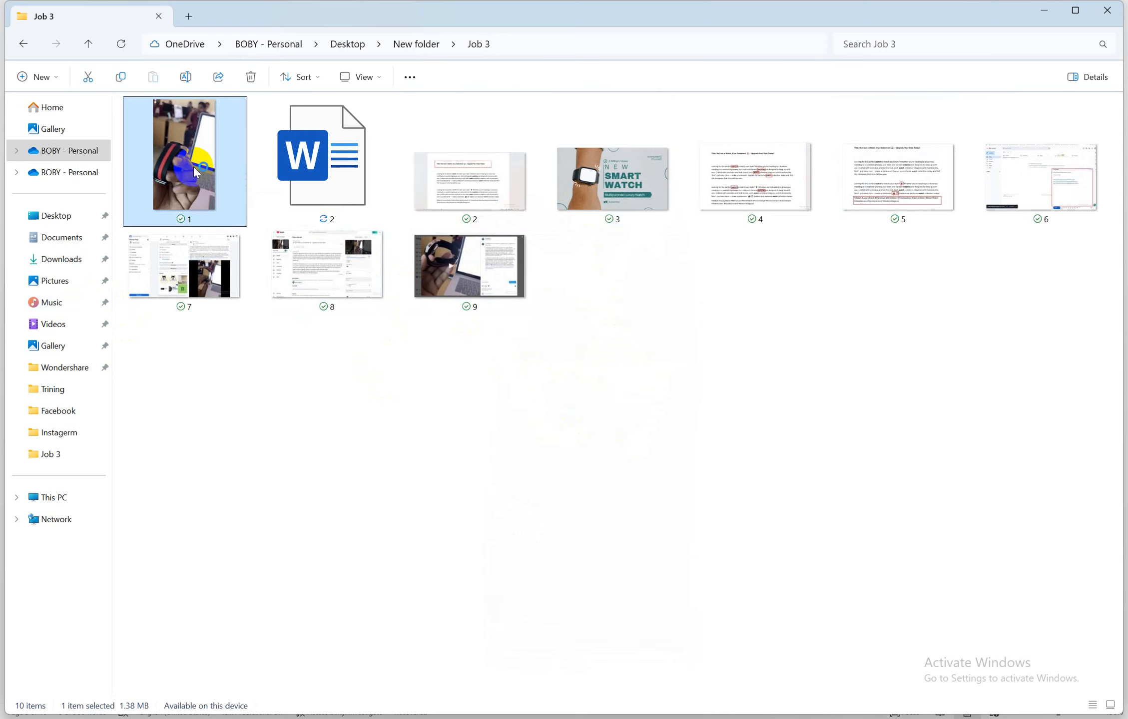
double_click(193, 166)
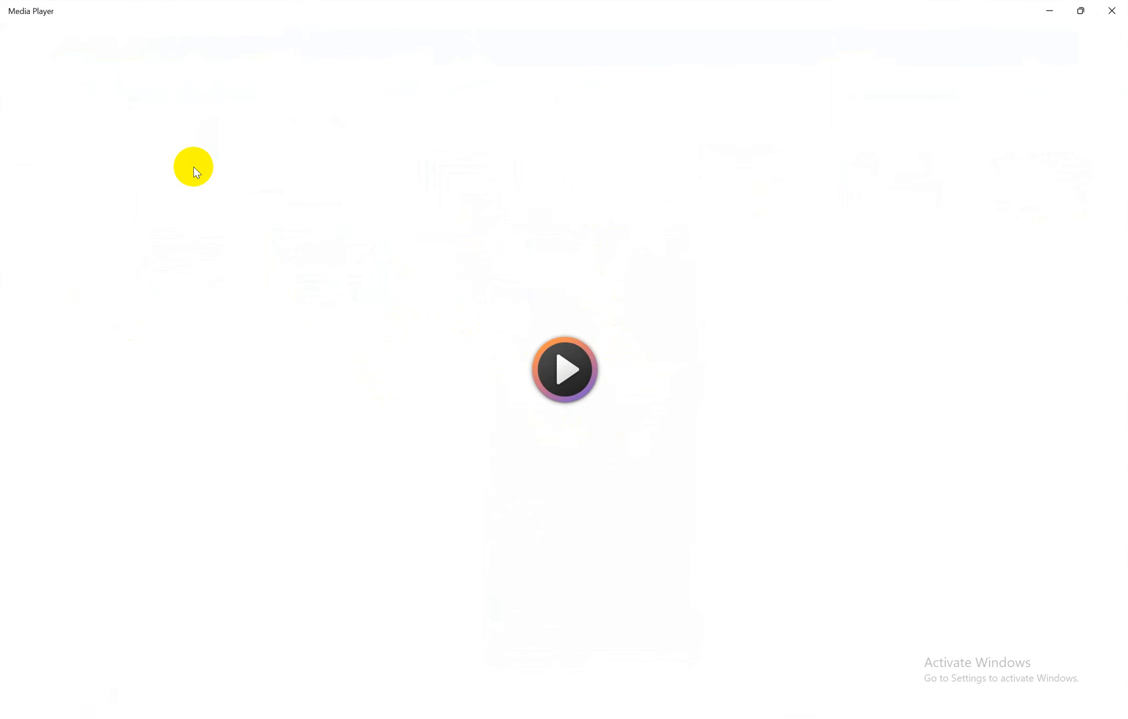
left_click(1111, 11)
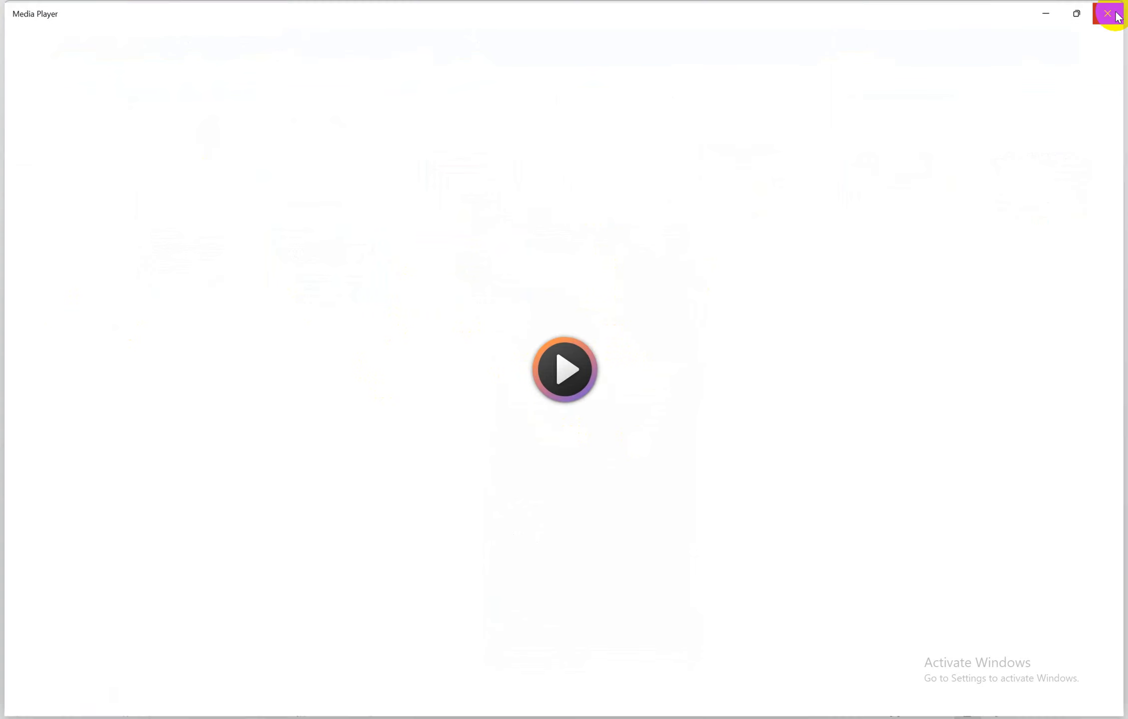
left_click(477, 182)
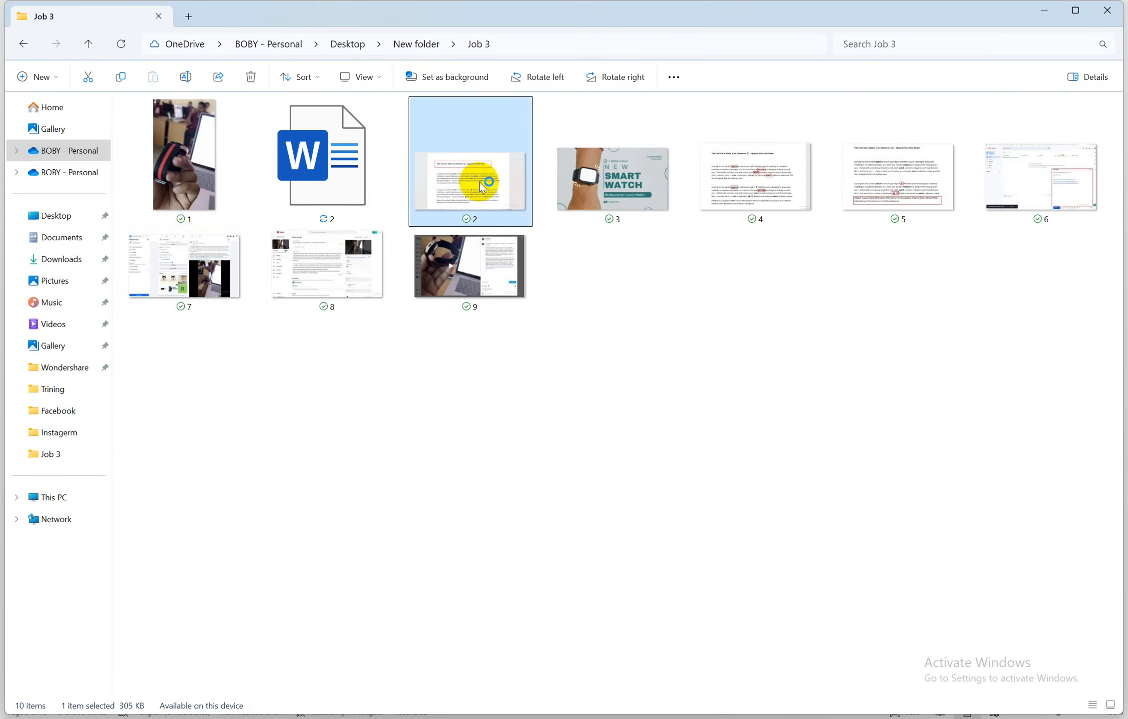
double_click(480, 181)
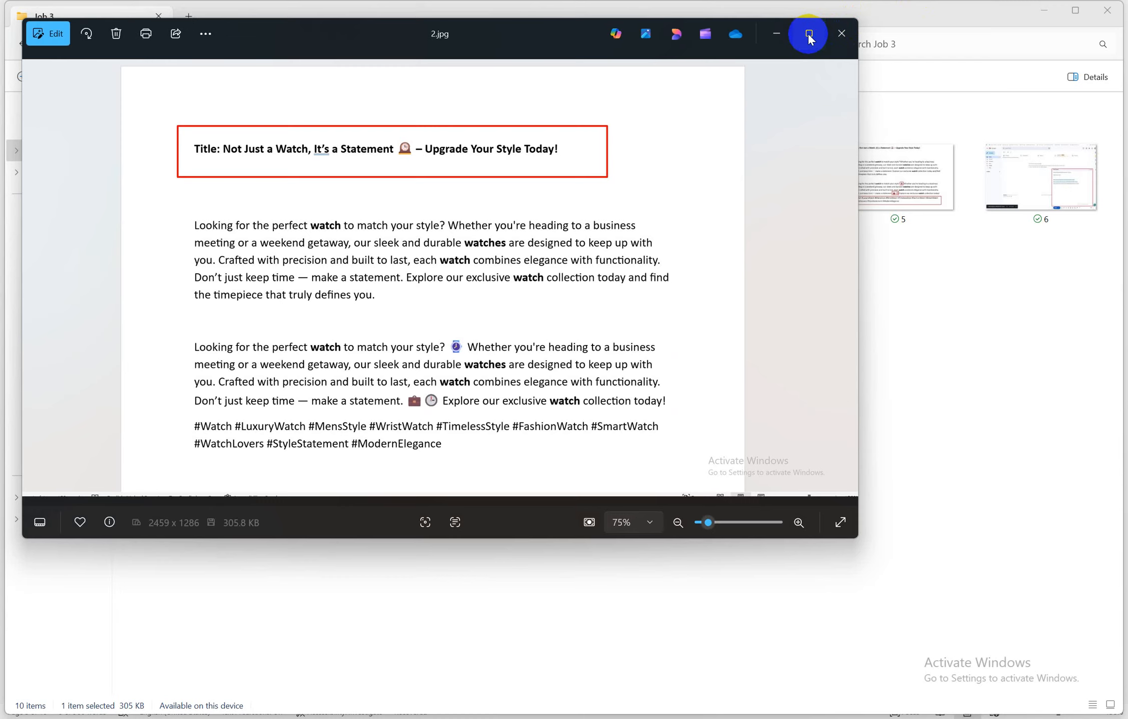
left_click(814, 33)
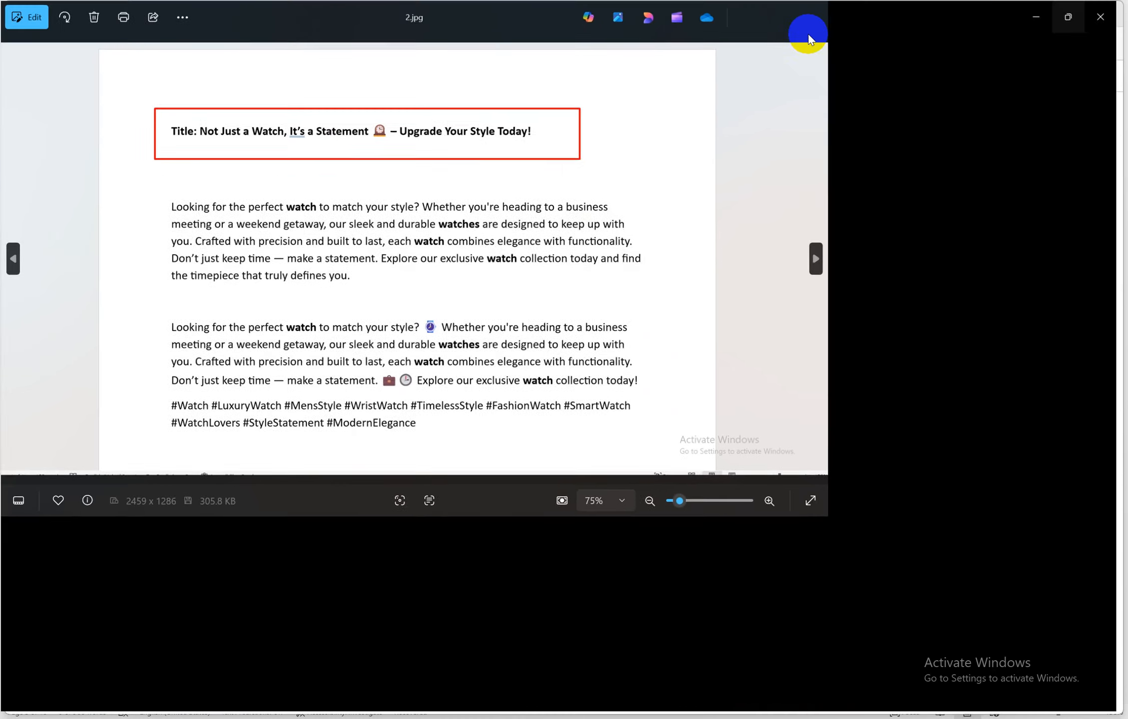
key("Right")
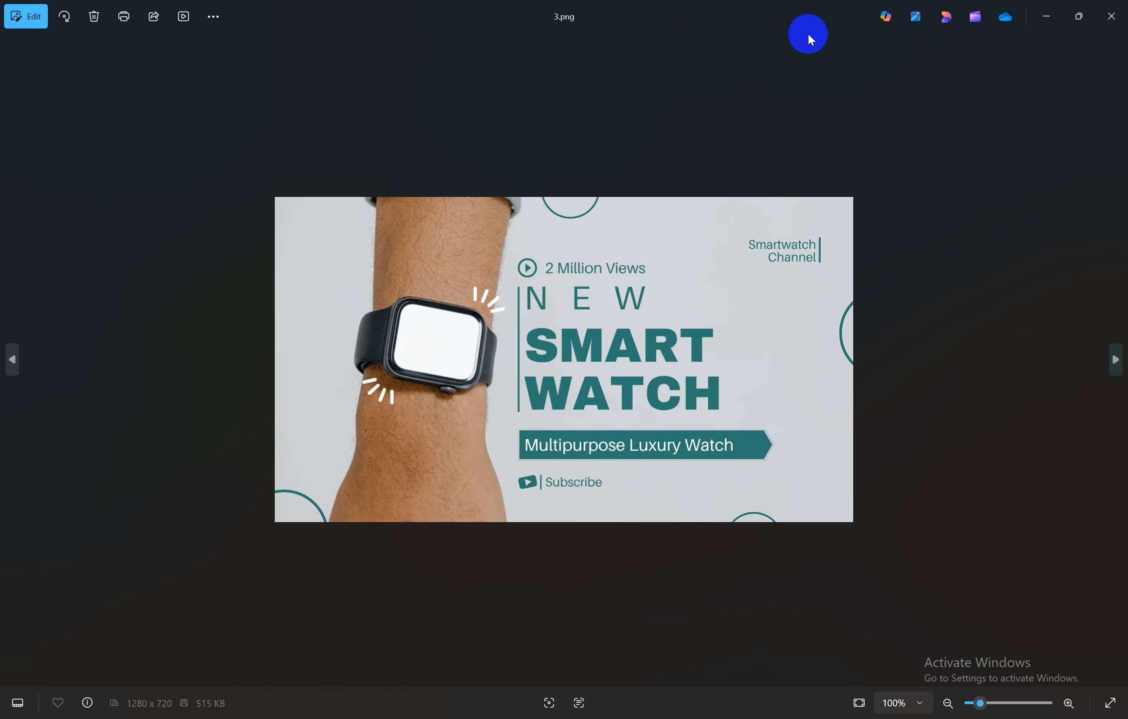
key("Right")
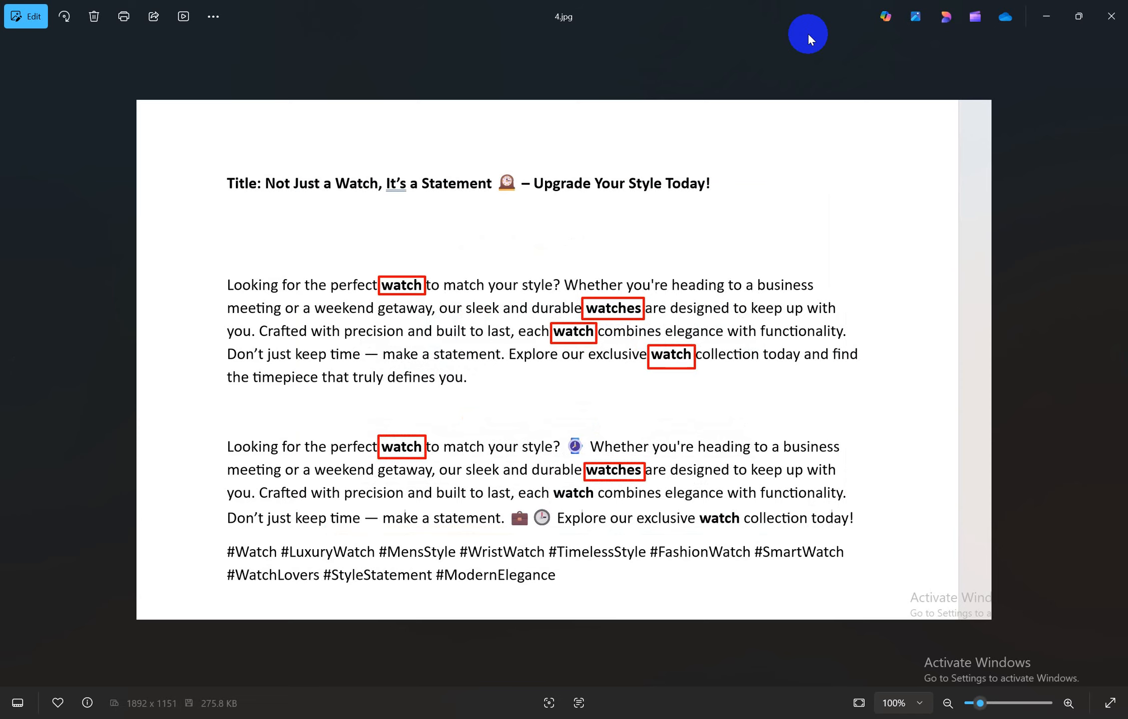
key("Right")
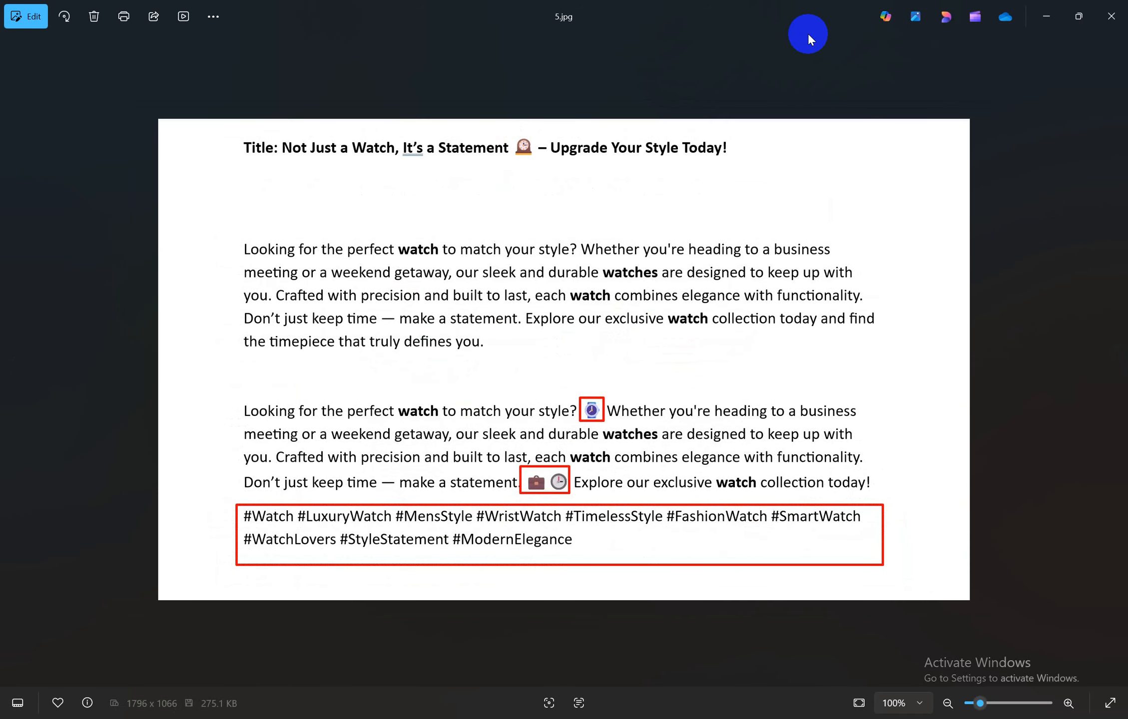
key("Right")
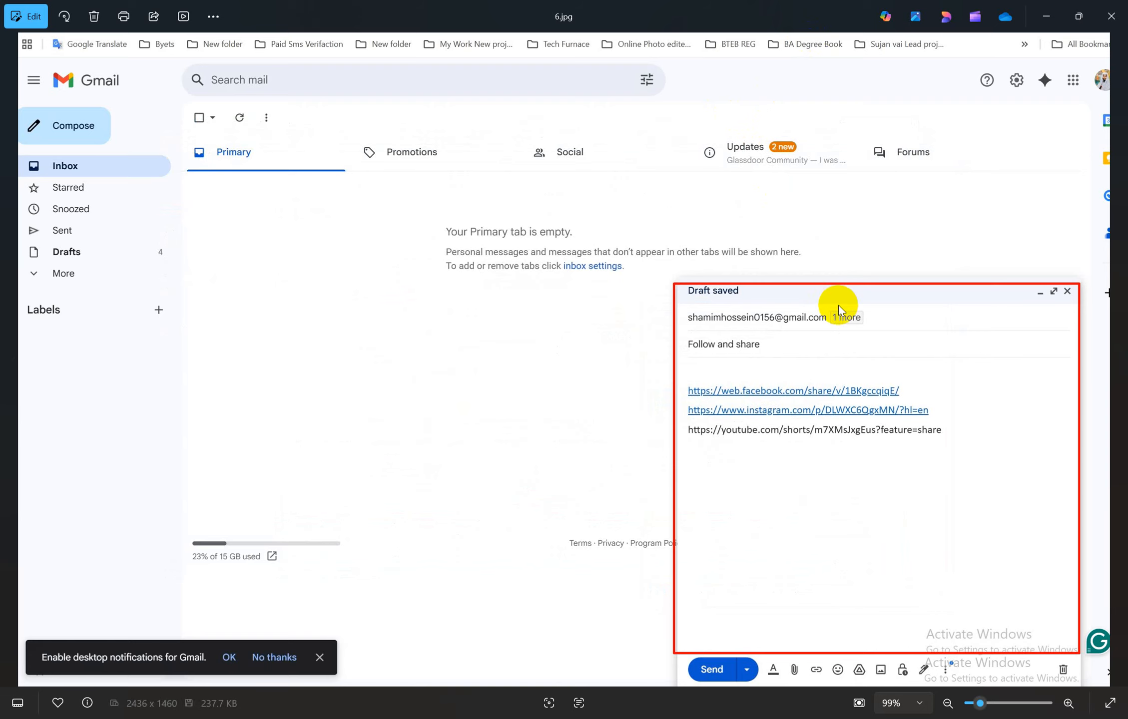
left_click(1045, 17)
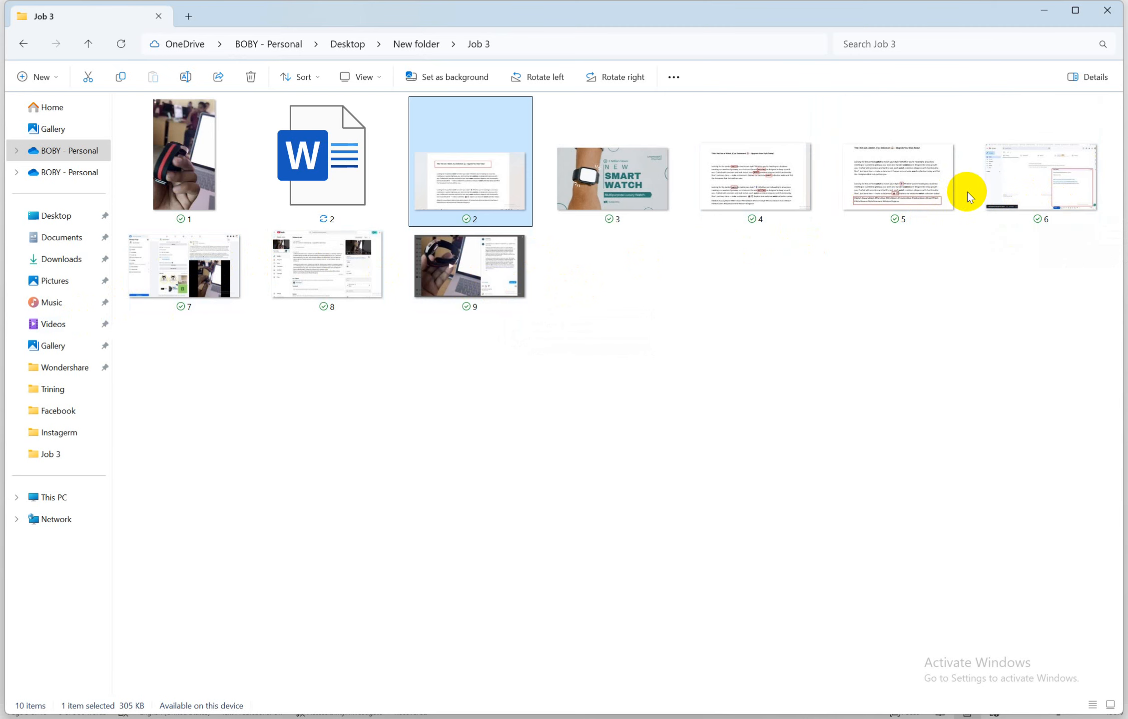
Rename the Gmail draft screenshot from 6 to 10
left_click(185, 259)
right_click(187, 261)
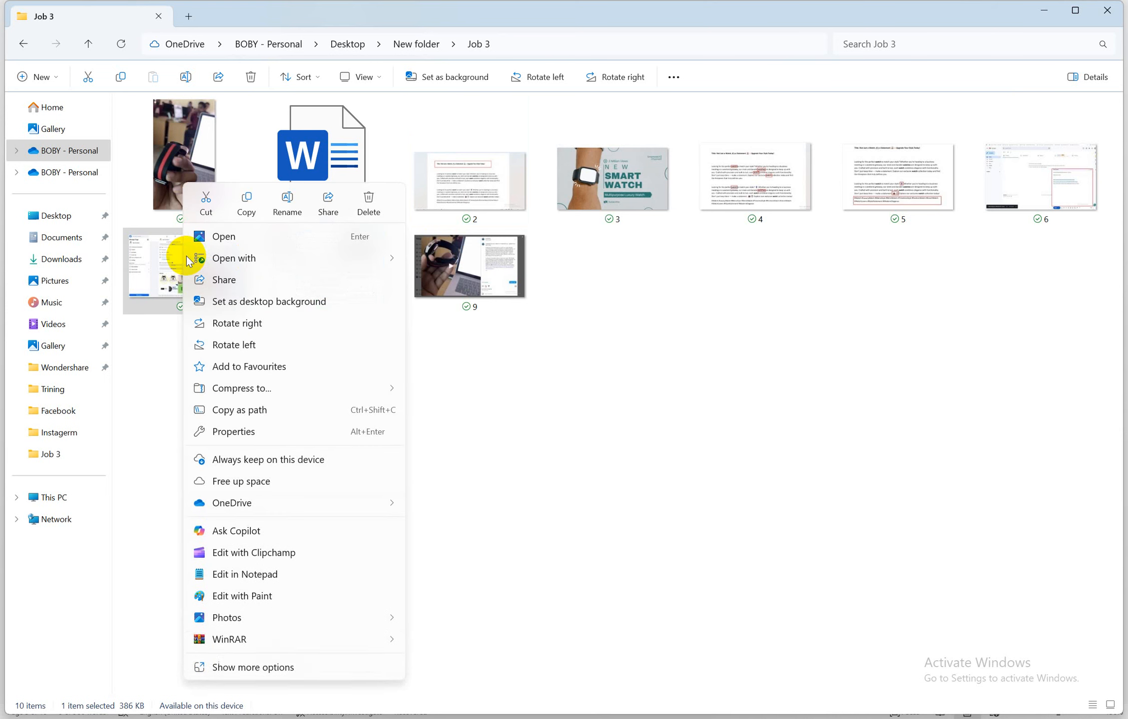
left_click(1063, 287)
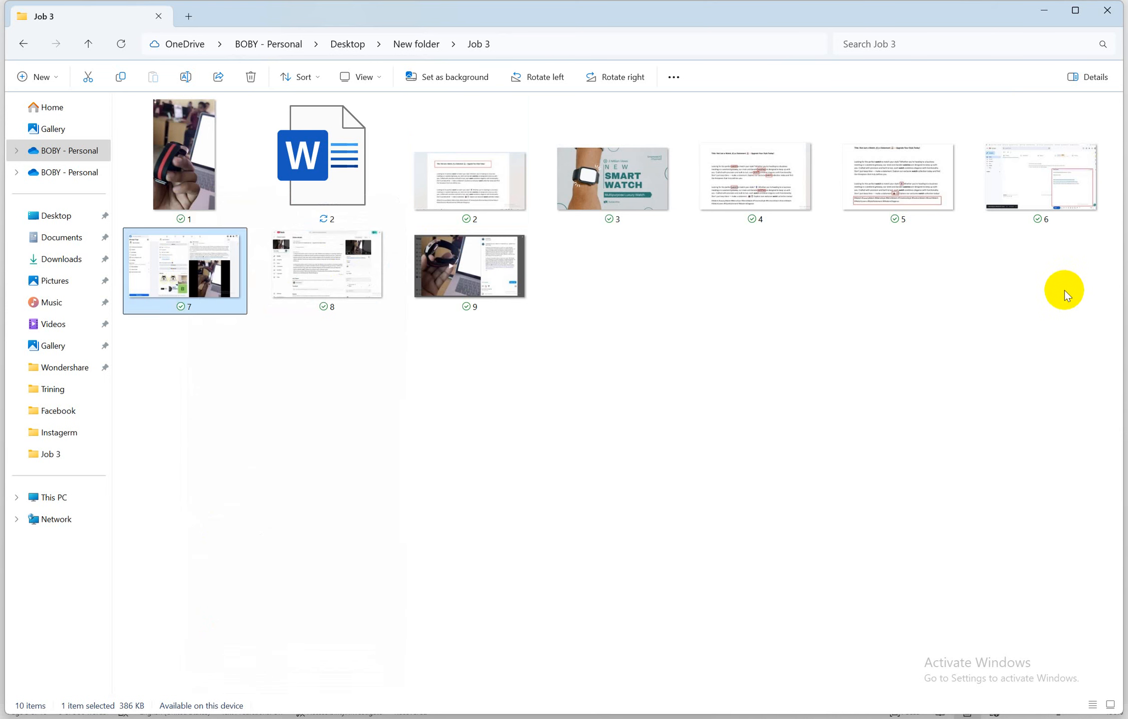
left_click(1038, 182)
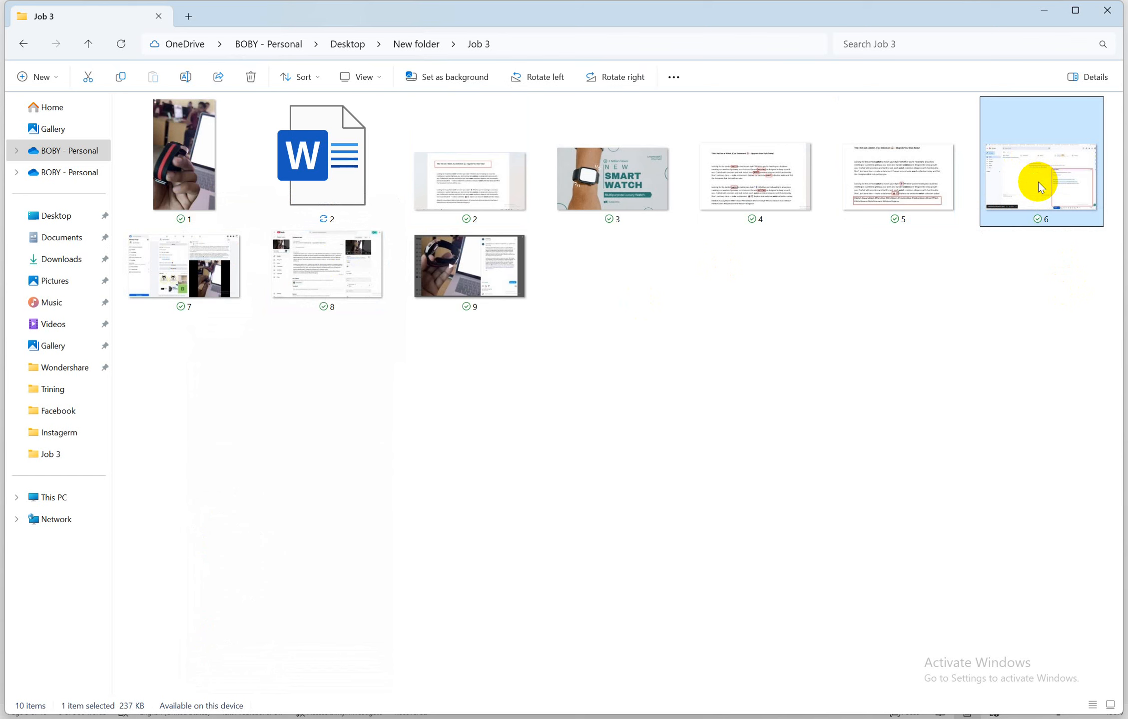
right_click(1038, 181)
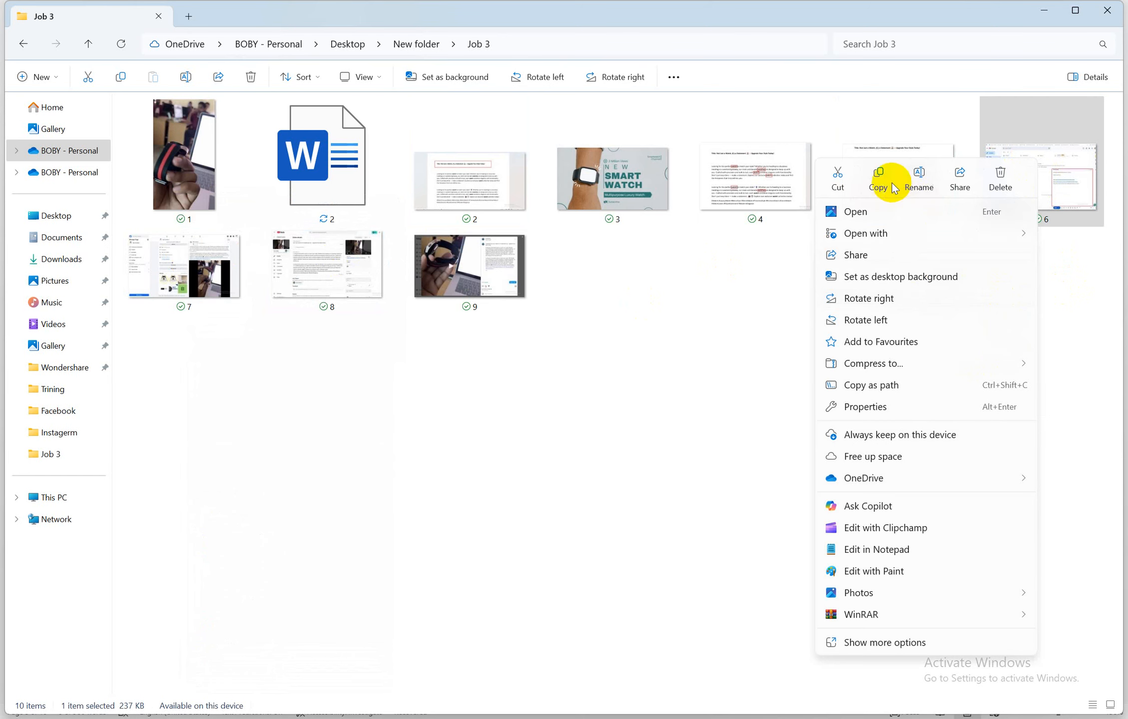
left_click(919, 180)
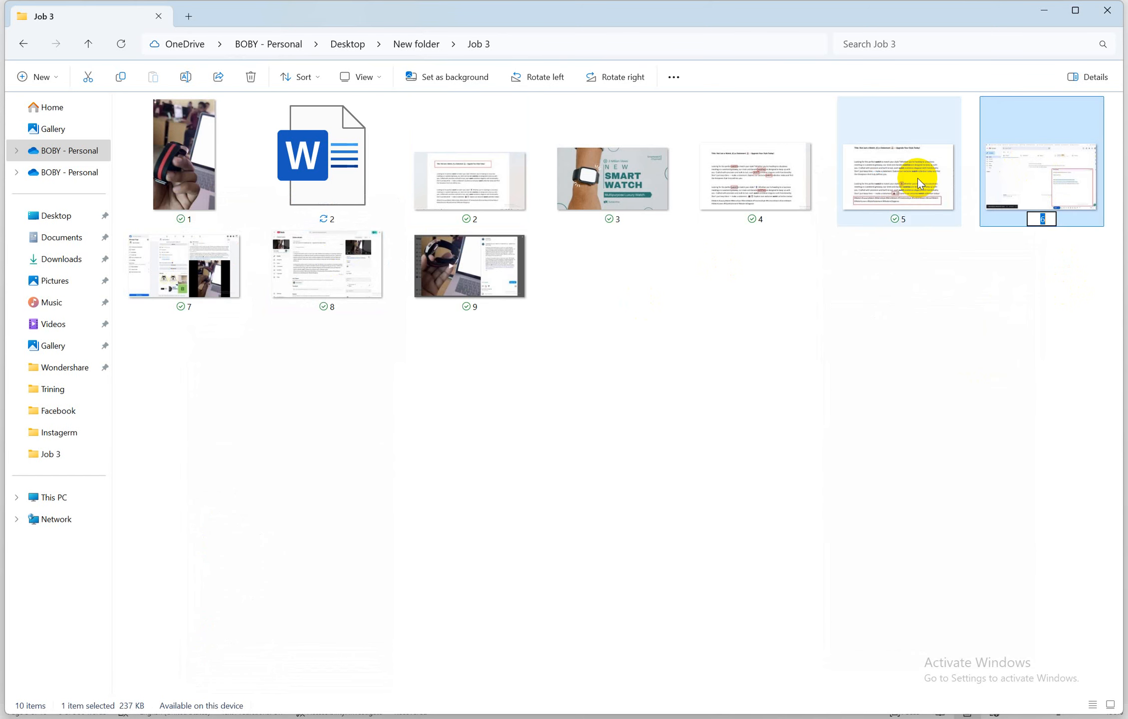
type("10")
key("Return")
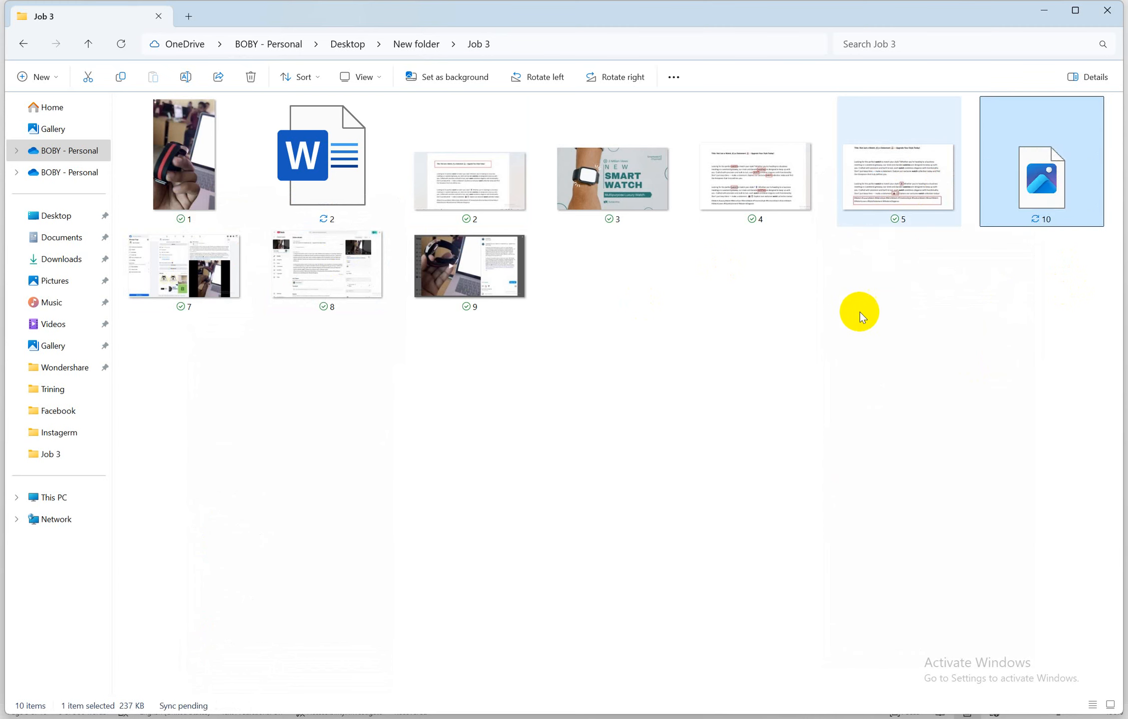
Clear the selection and check the remaining screenshots, ending with screenshot 5 selected
left_click(860, 312)
left_click(155, 265)
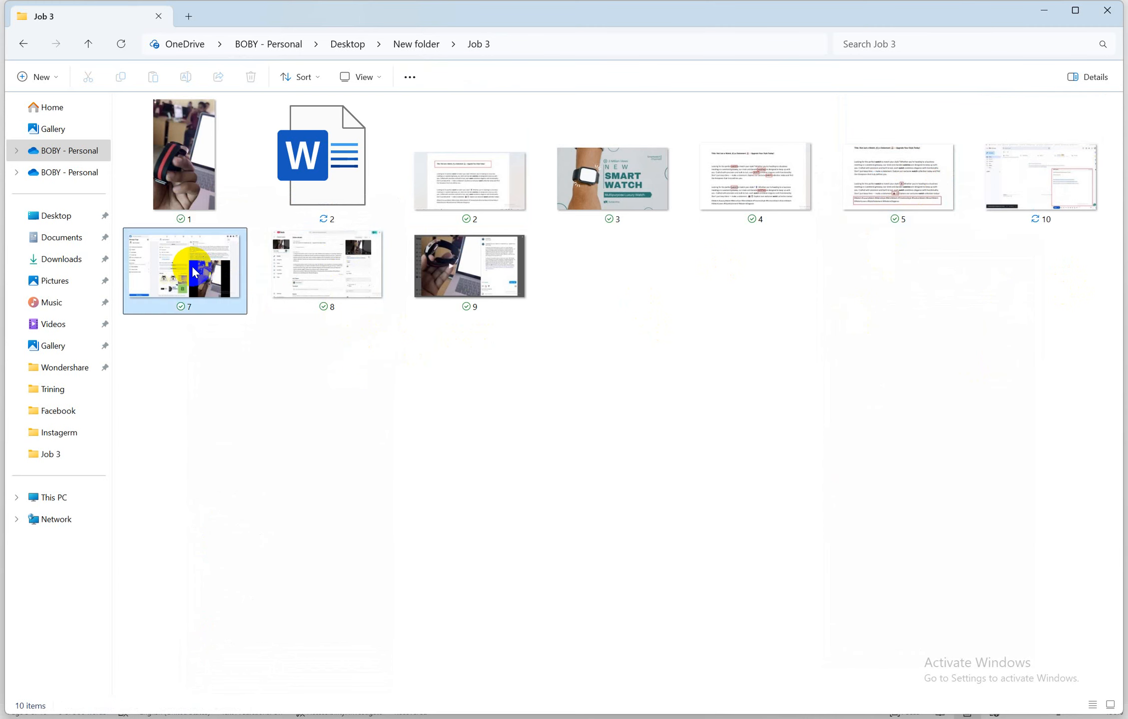
left_click(915, 360)
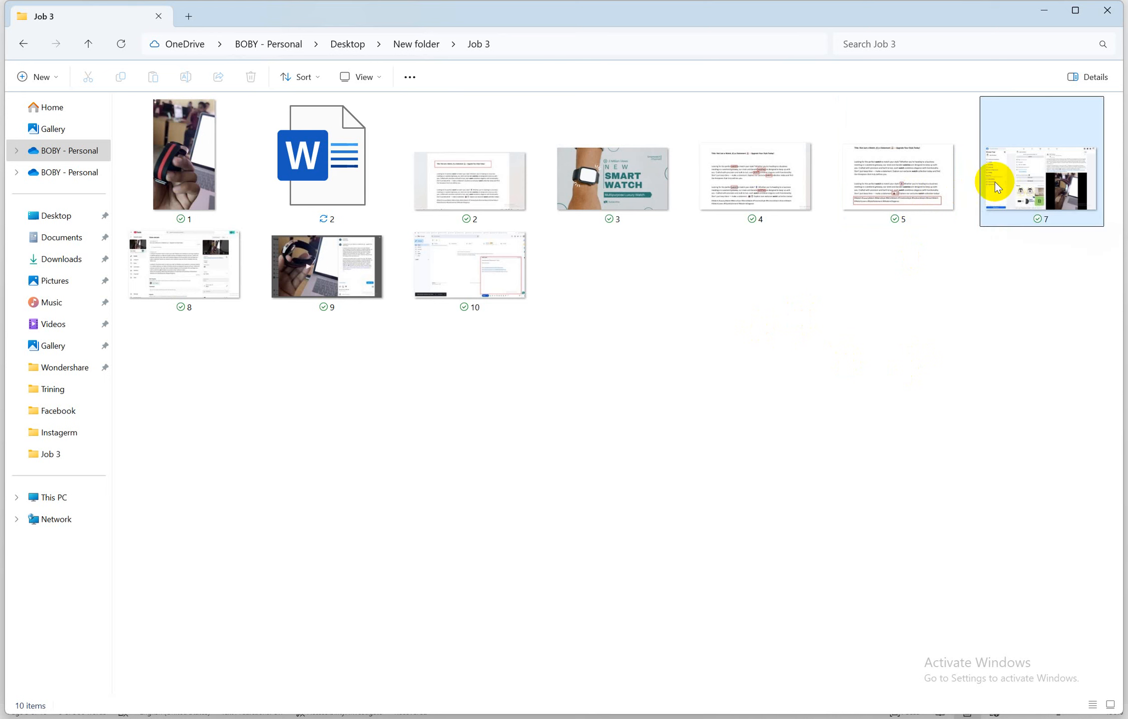
mouse_move(997, 182)
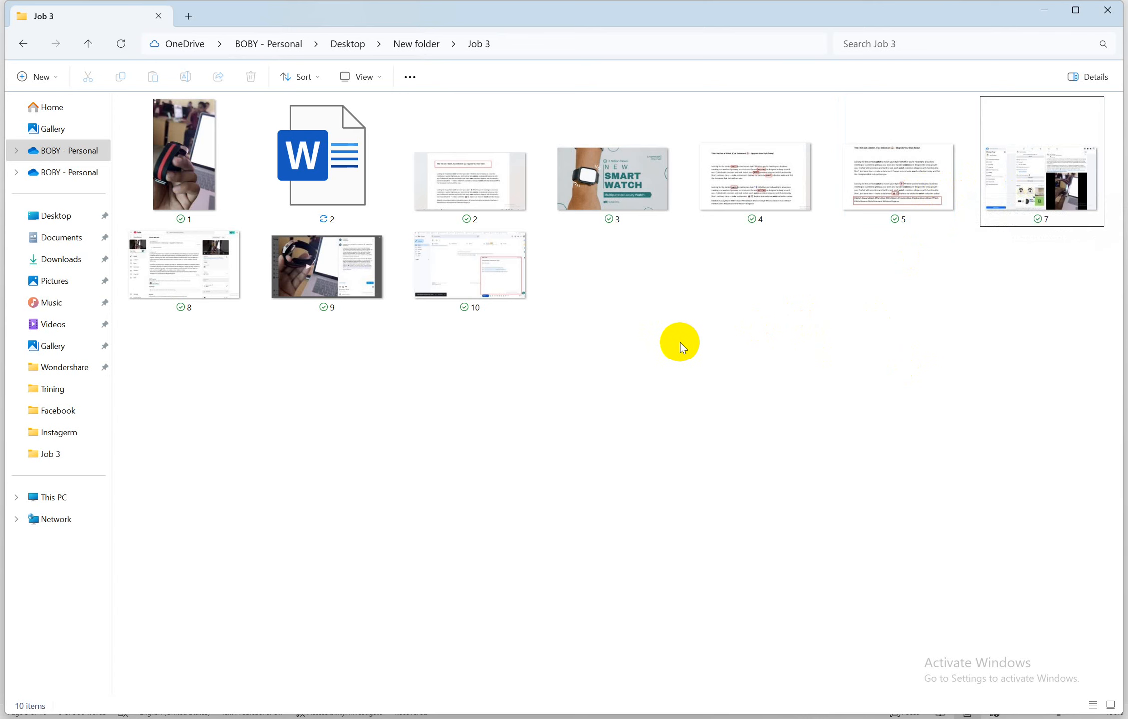
left_click(900, 165)
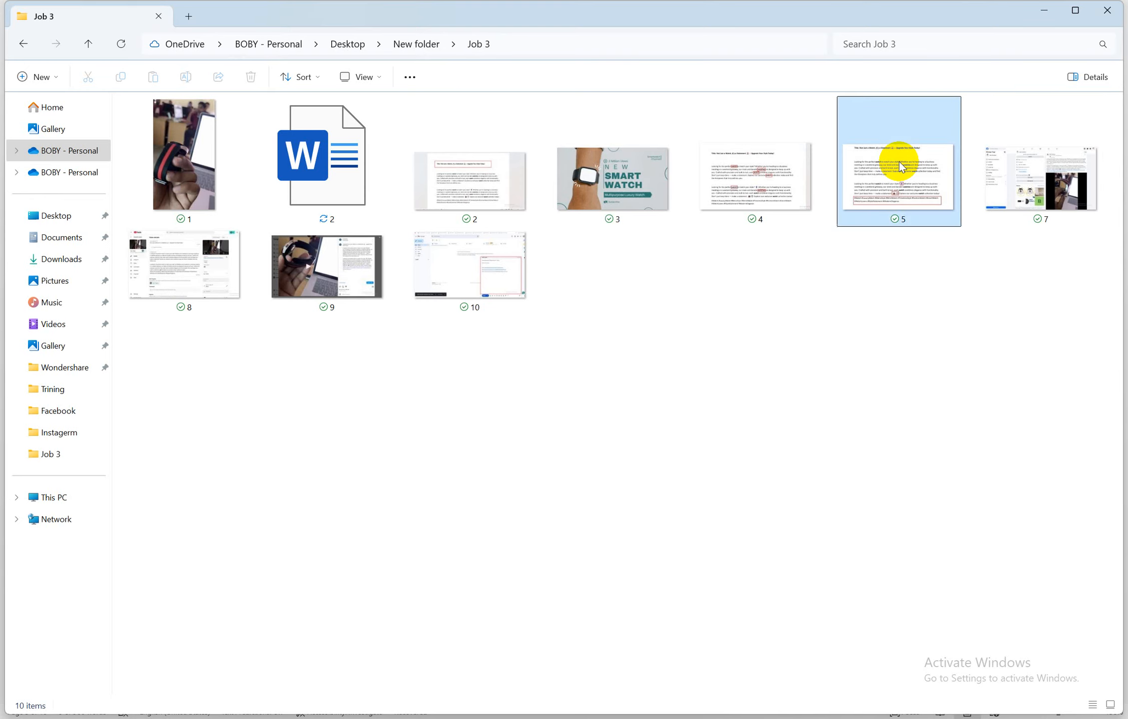
Preview screenshot 5, then rename screenshots 7 and 8 to 6 and 7
double_click(900, 166)
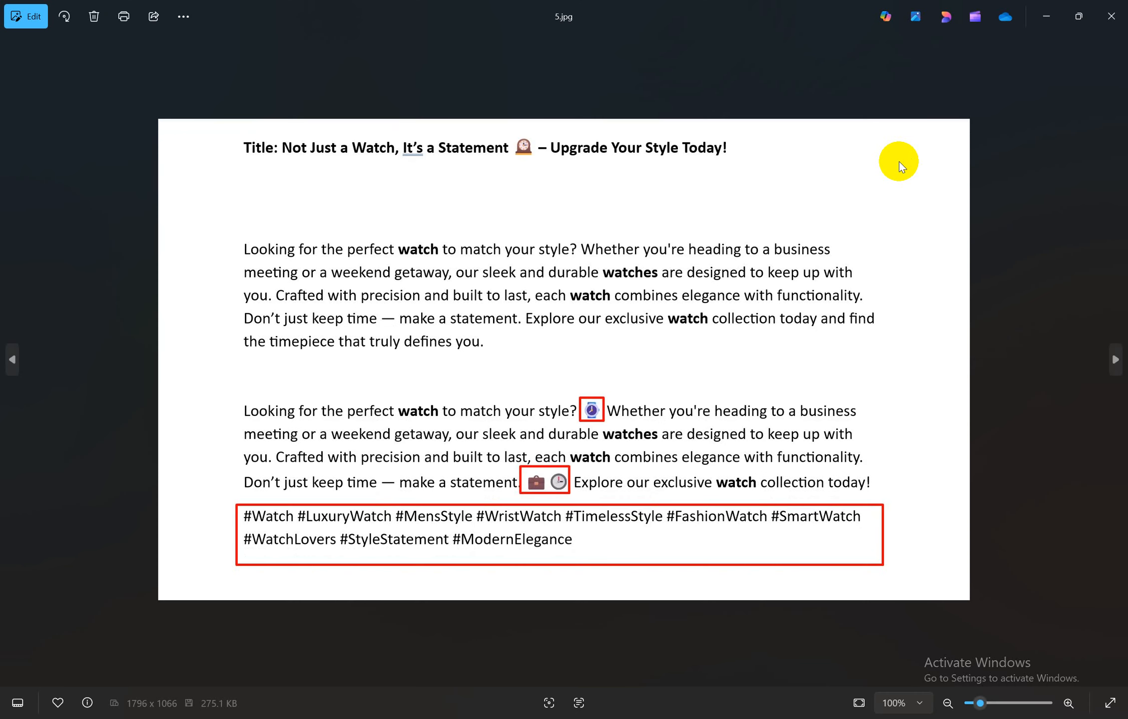
left_click(1111, 16)
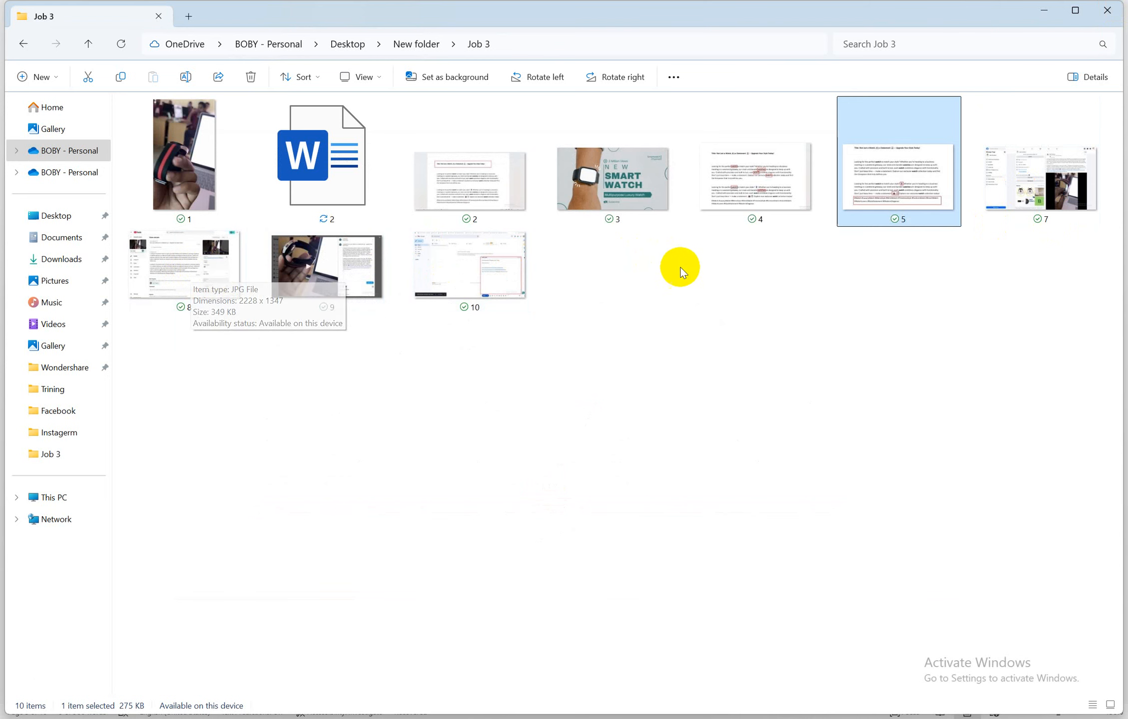
left_click(1037, 190)
right_click(1037, 188)
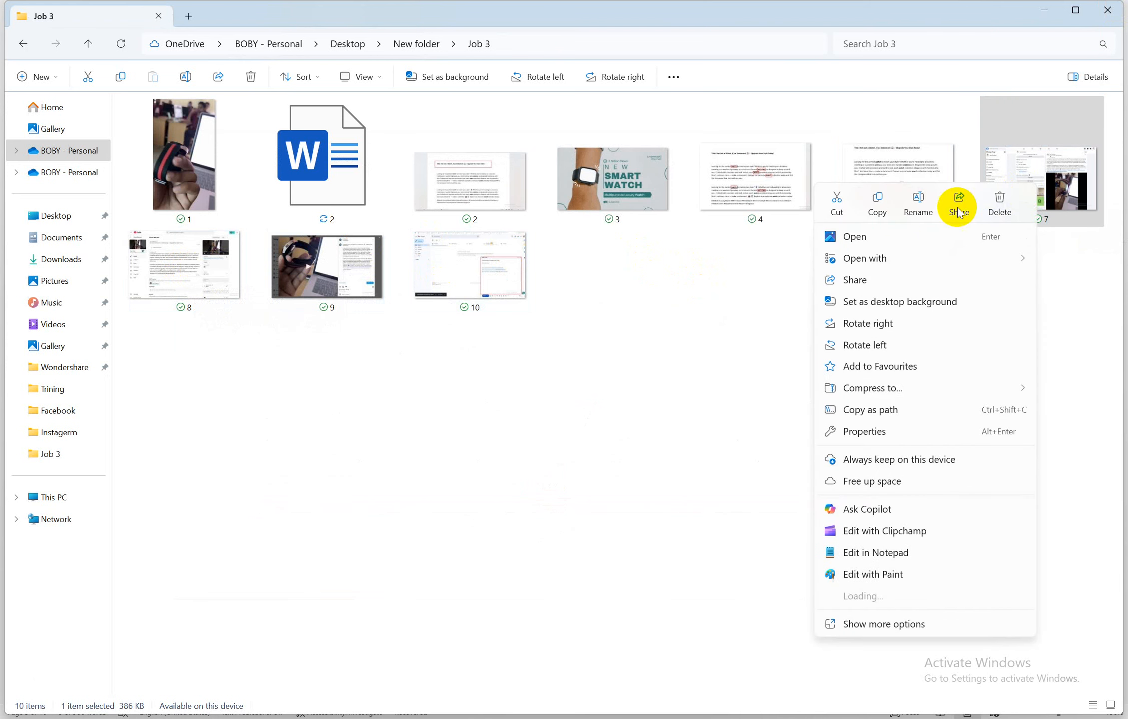
left_click(920, 202)
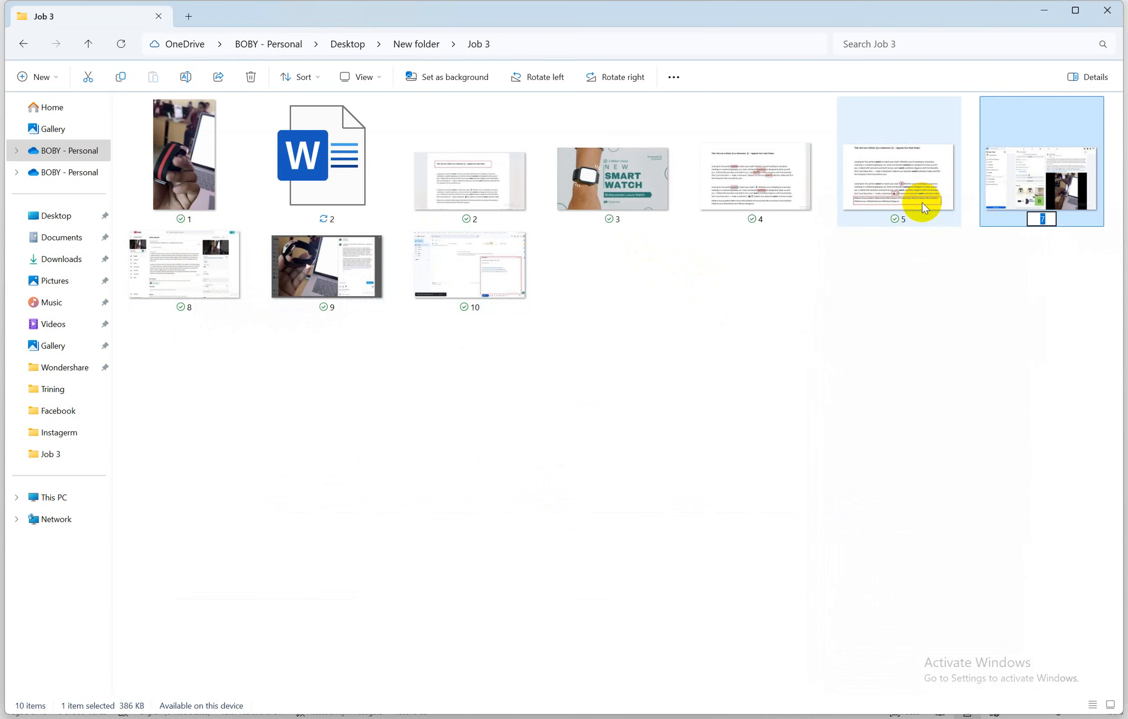
type("6")
key("Return")
left_click(217, 272)
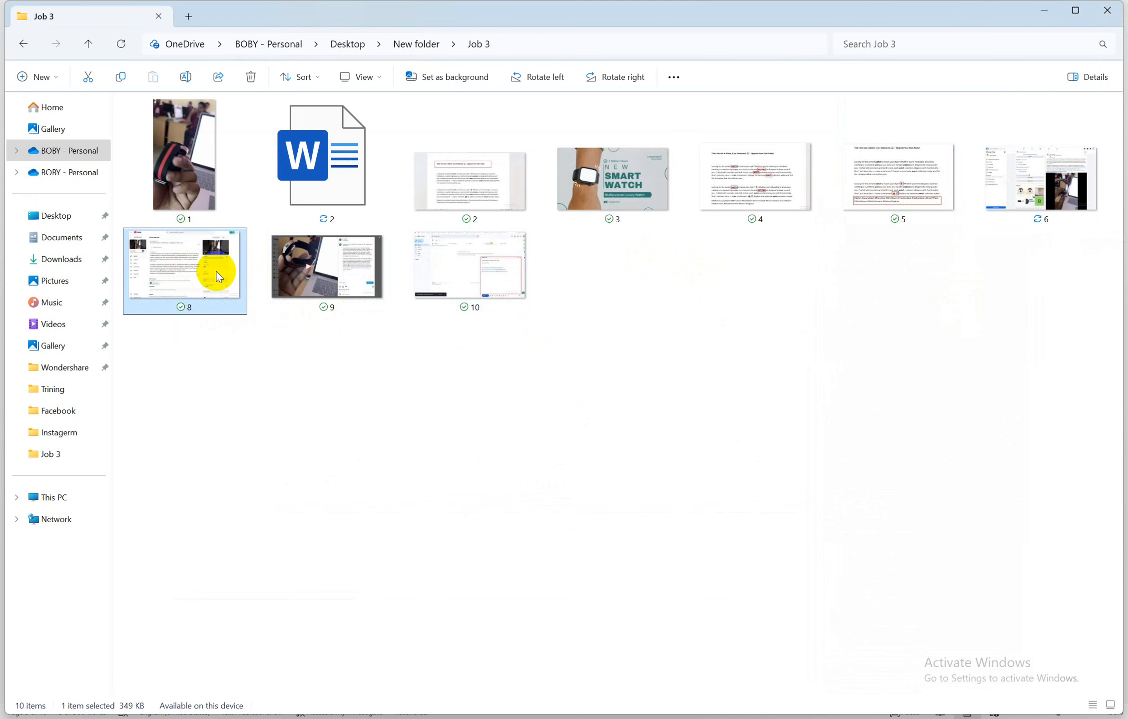
right_click(216, 272)
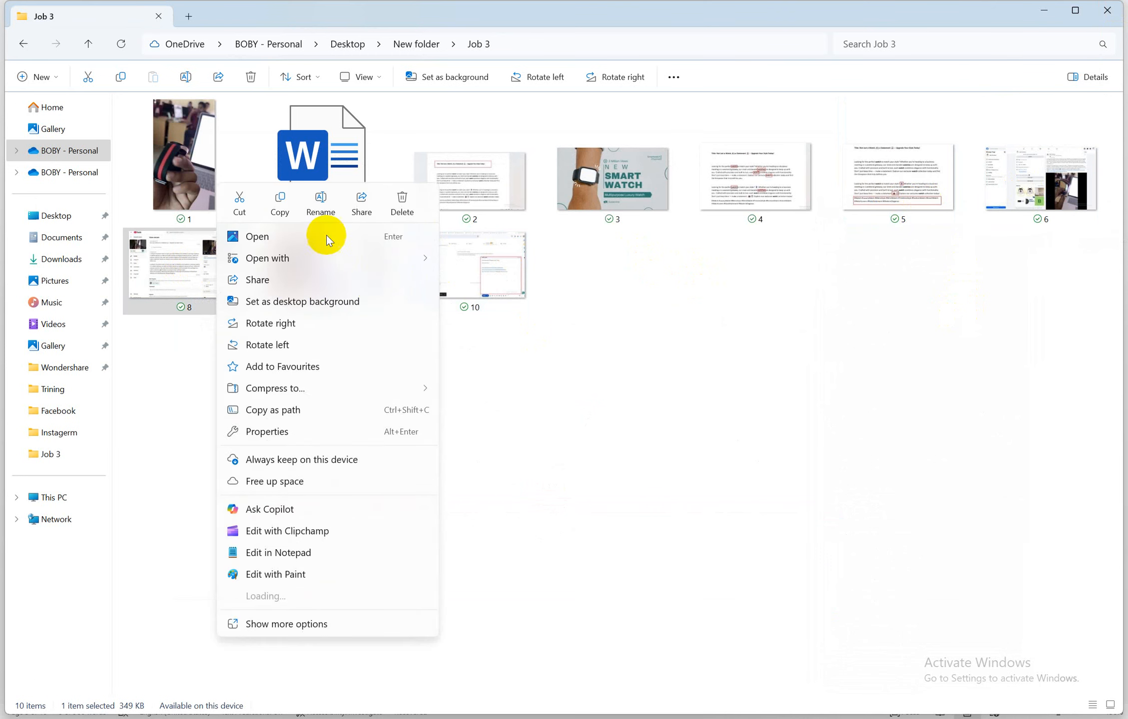
left_click(320, 201)
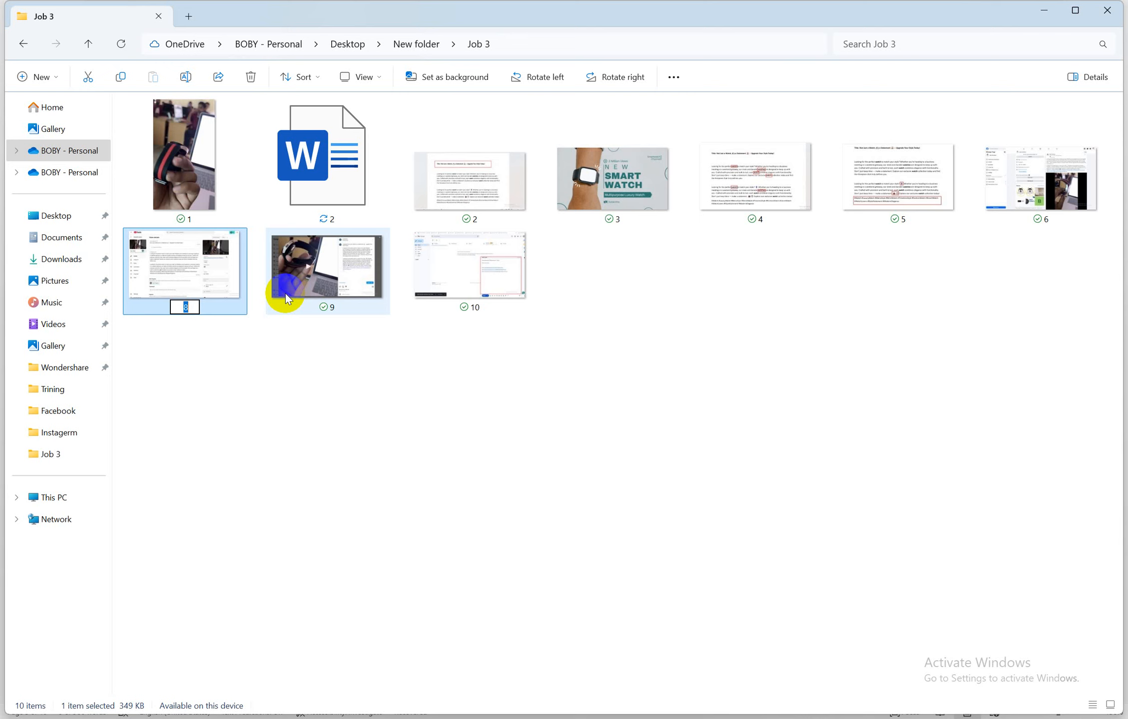
type("7")
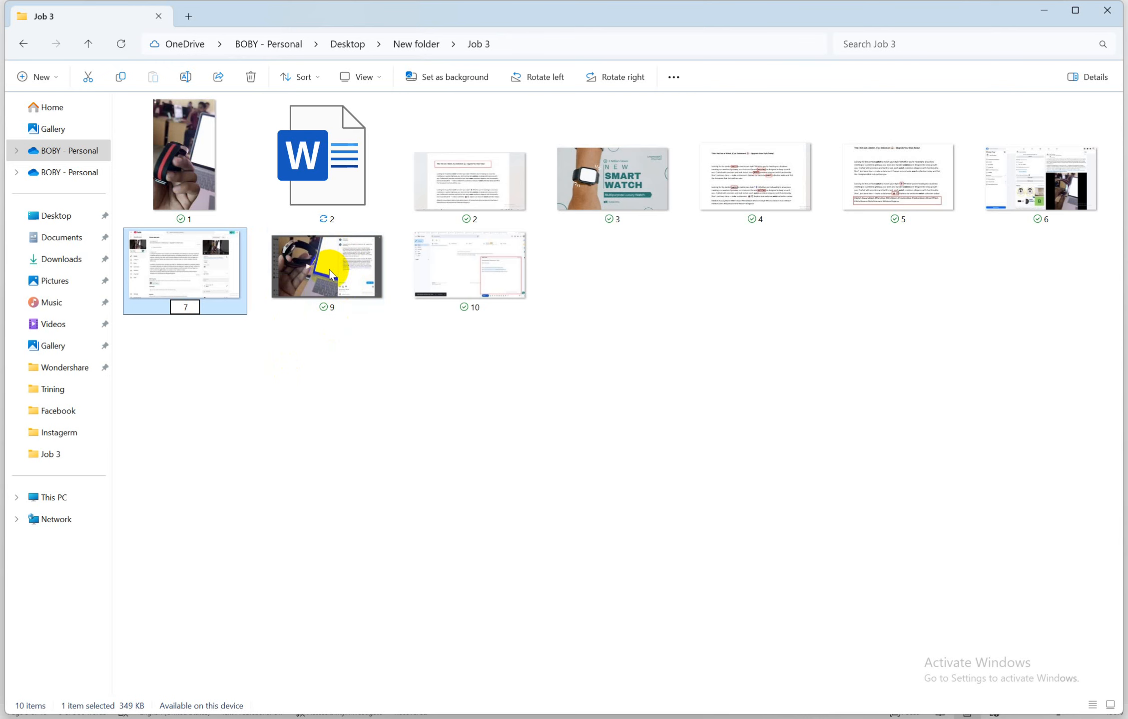
left_click(330, 275)
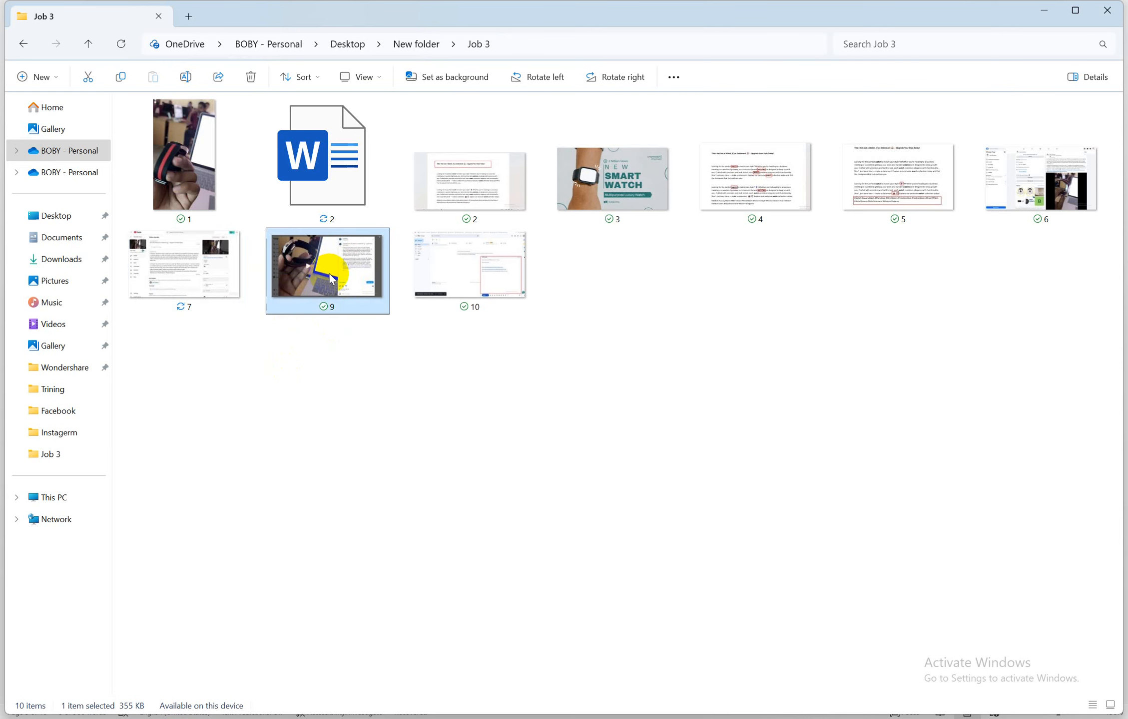
Rename screenshots 9 and 10 to 8 and 9, completing the 1–9 sequence
right_click(330, 278)
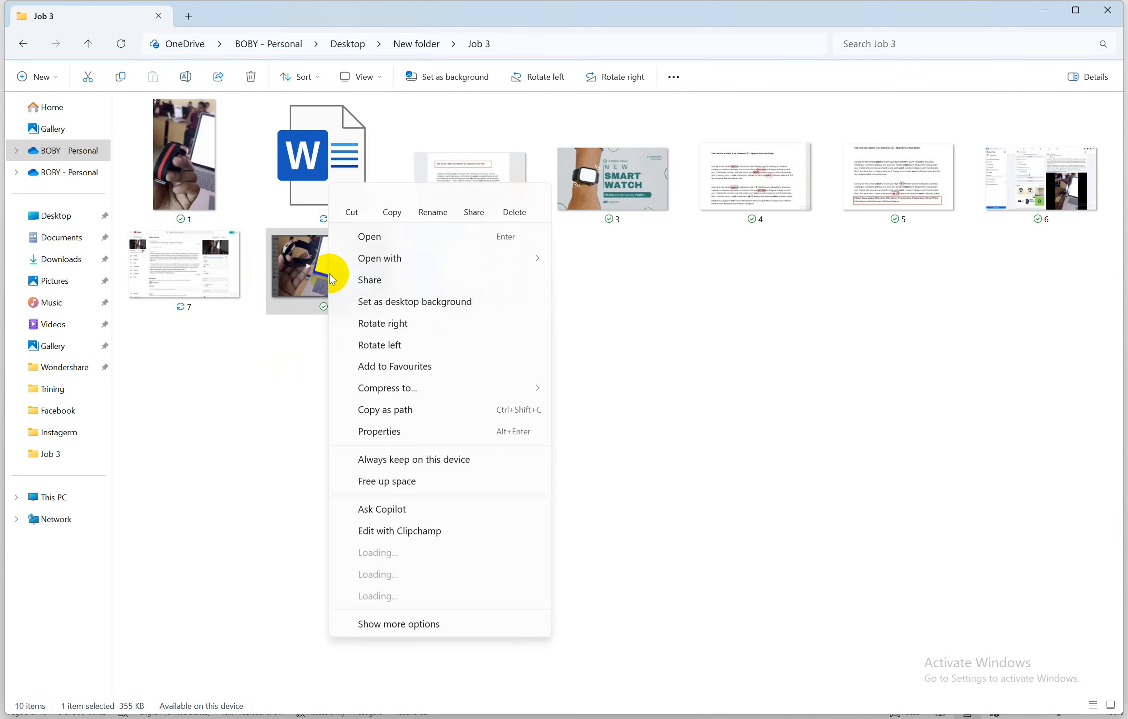
left_click(432, 202)
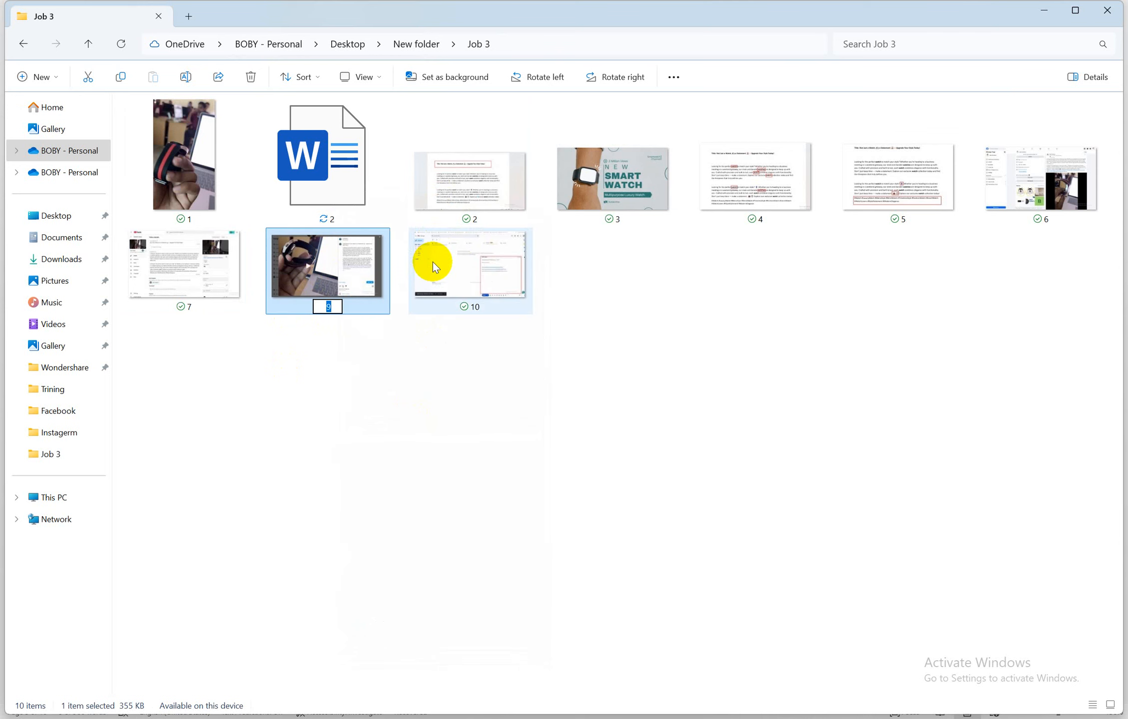
type("8")
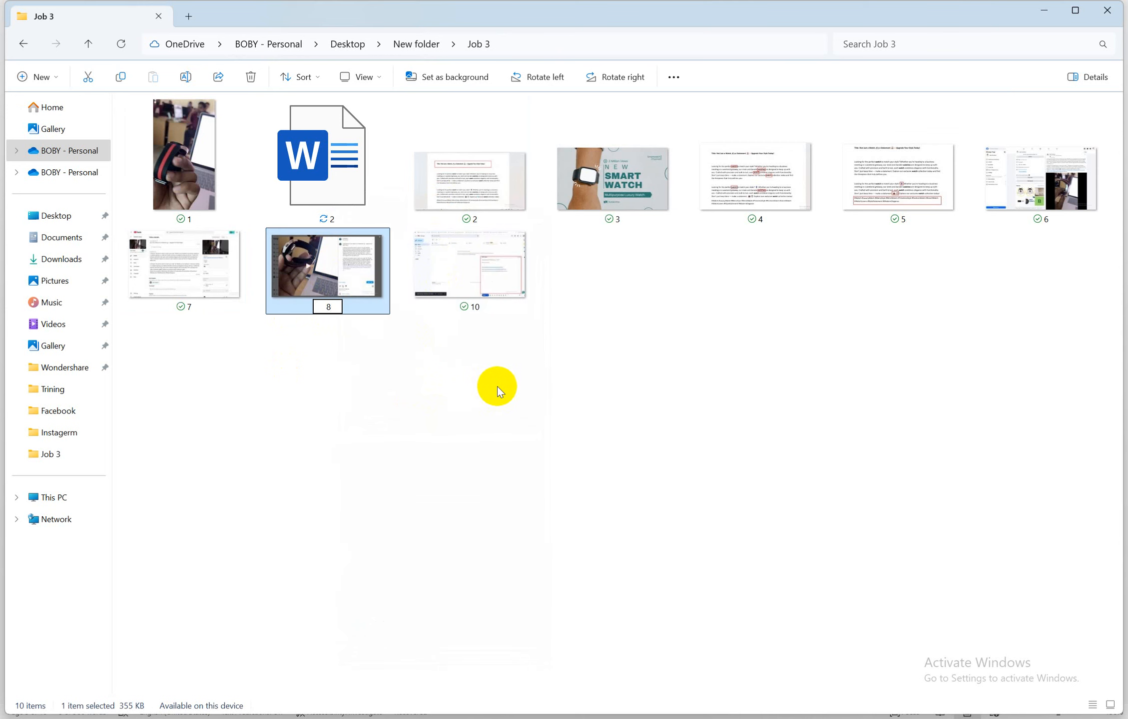
key("Return")
left_click(467, 275)
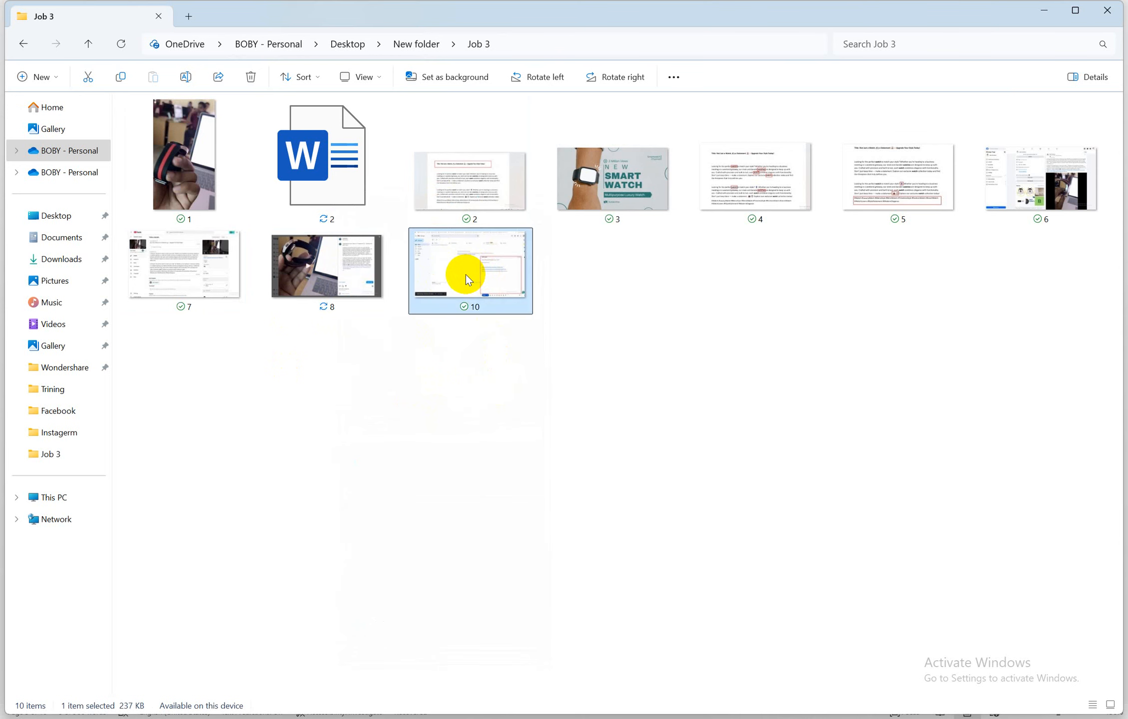
right_click(465, 275)
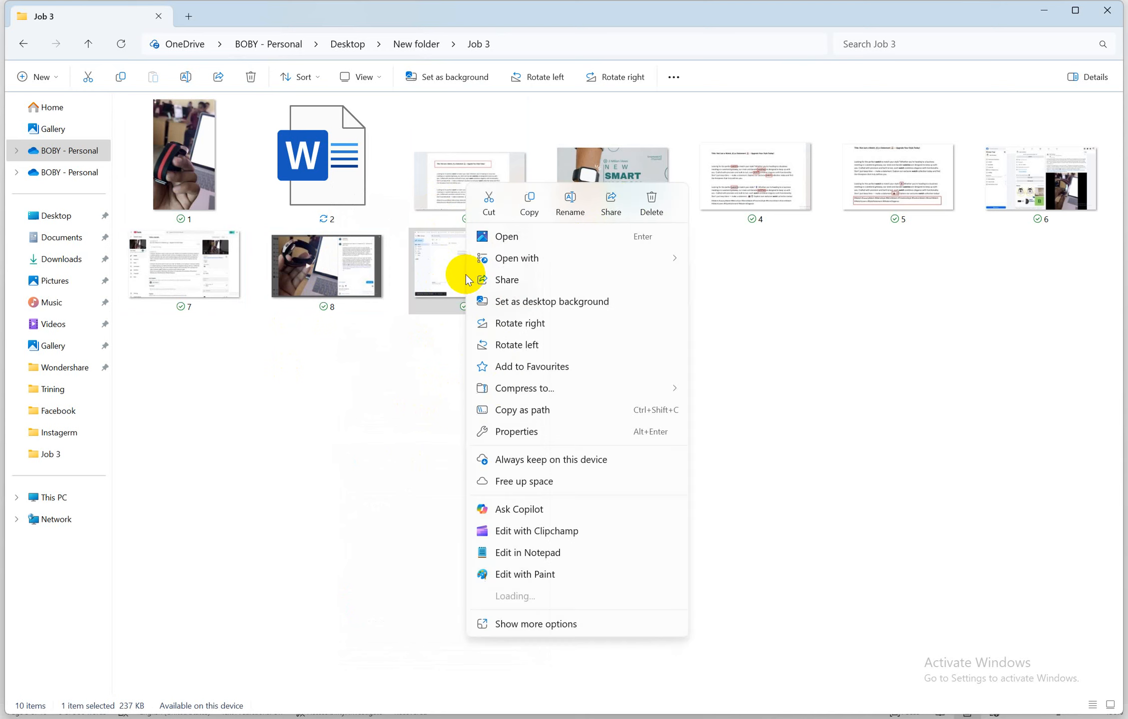
left_click(570, 203)
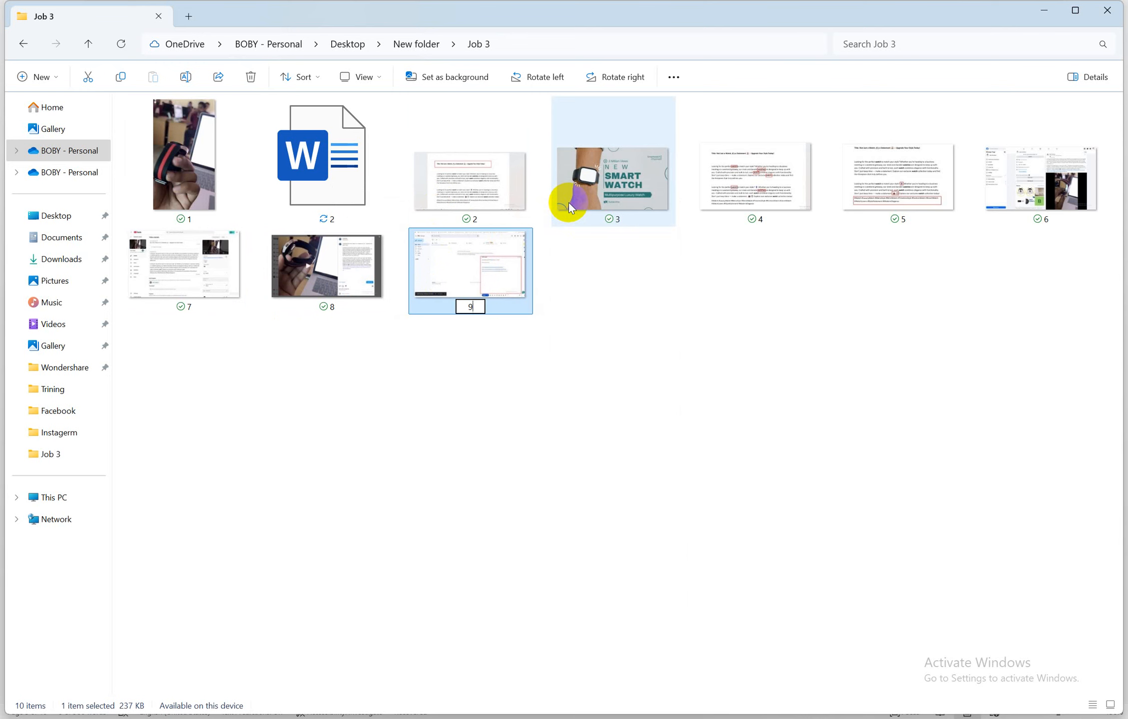
key("Return")
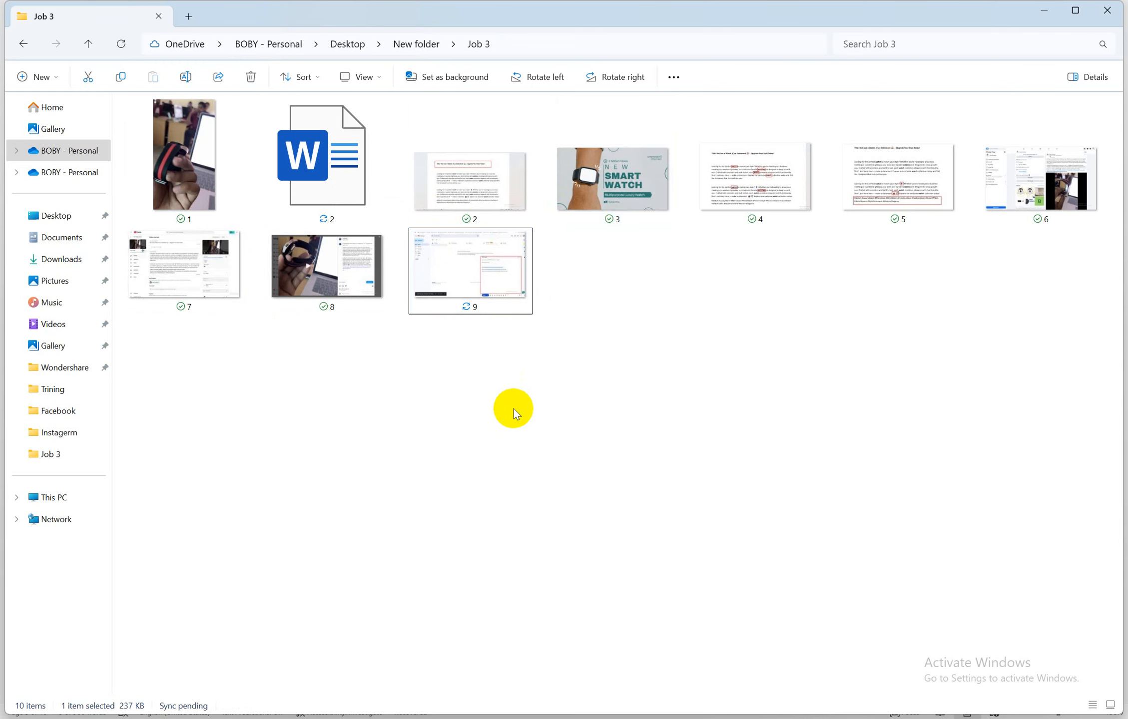
left_click(514, 409)
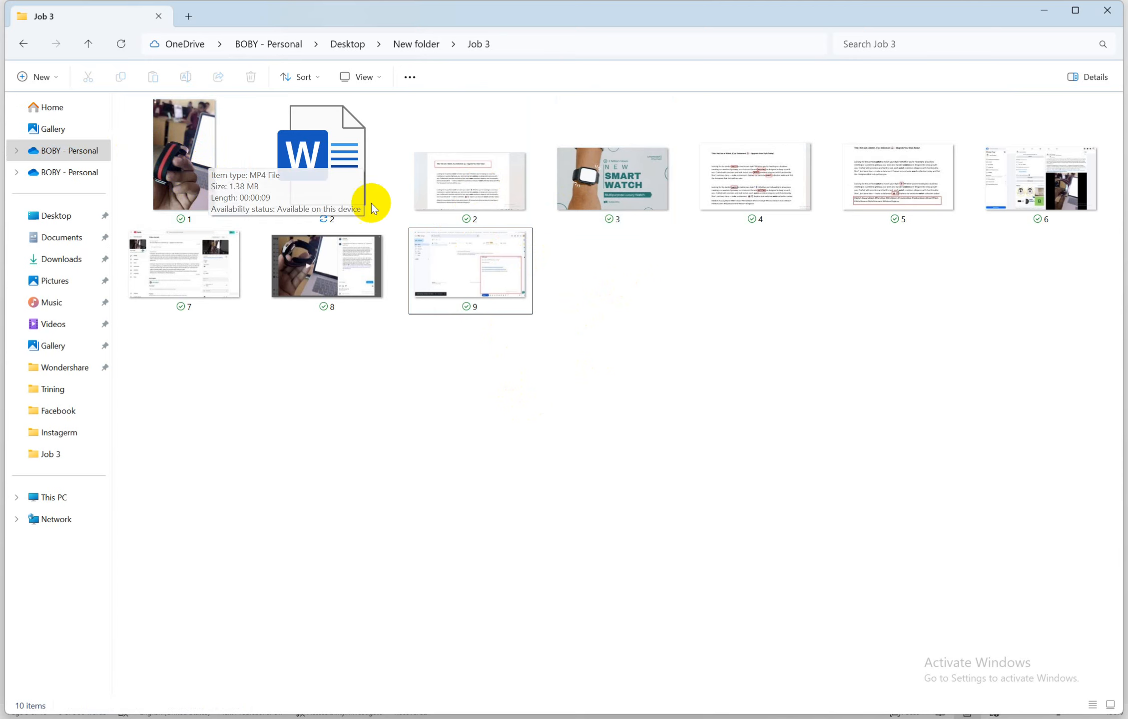
left_click(471, 178)
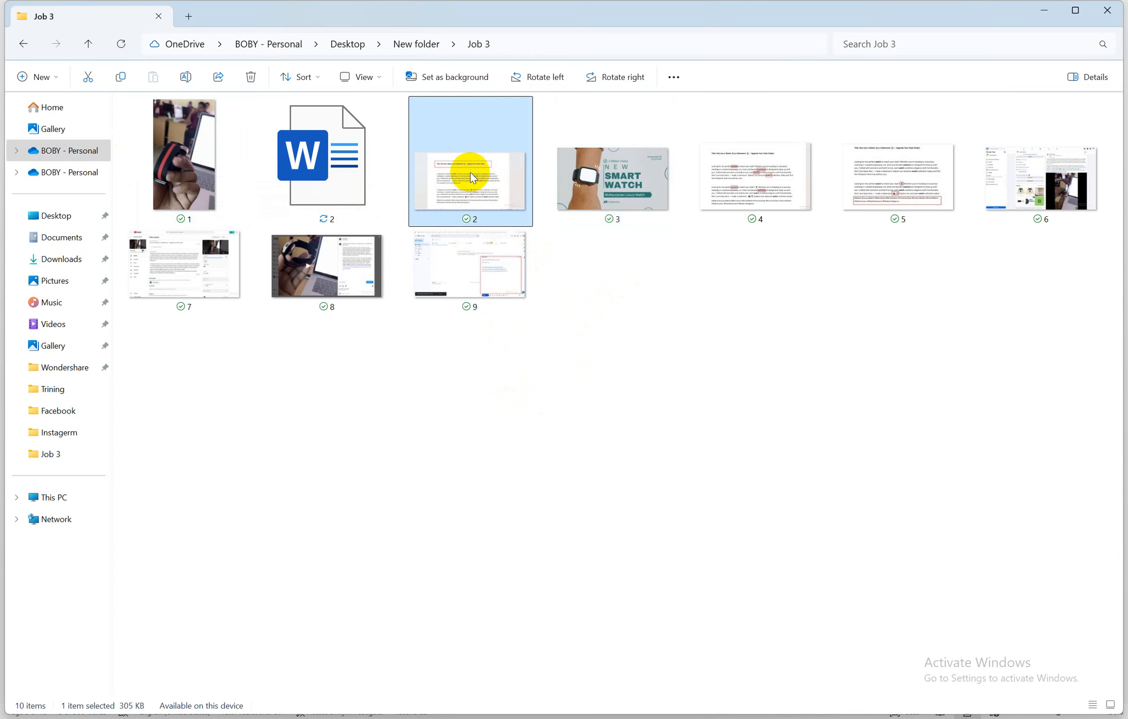
double_click(469, 173)
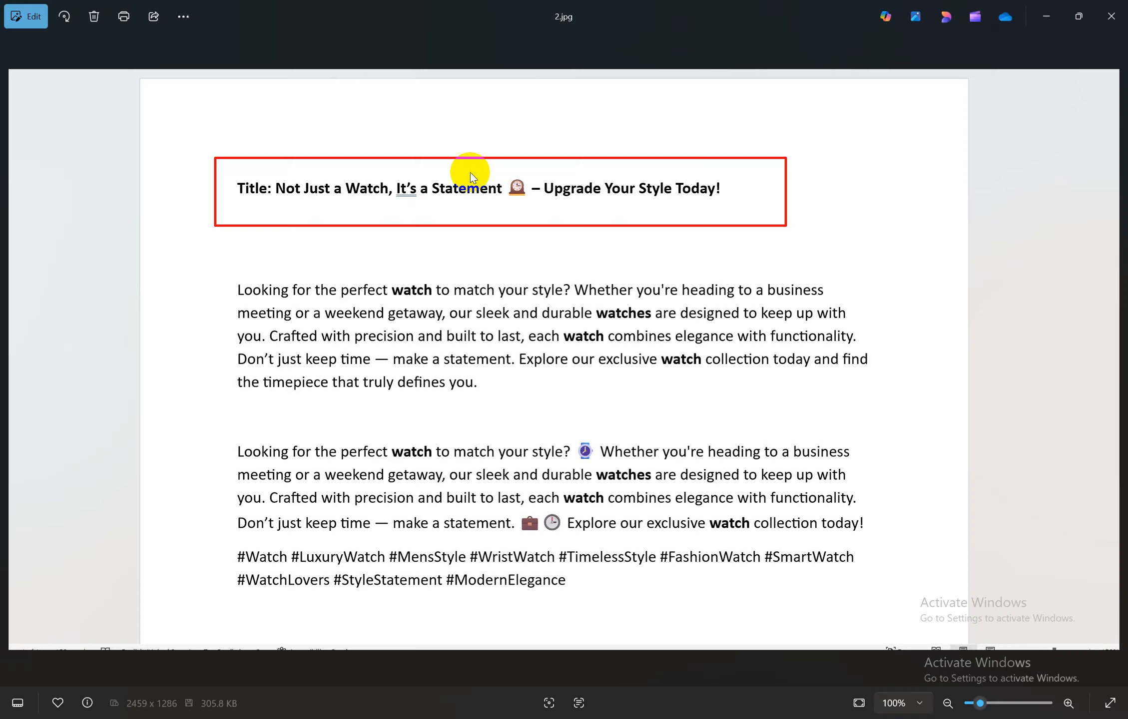
key("Right")
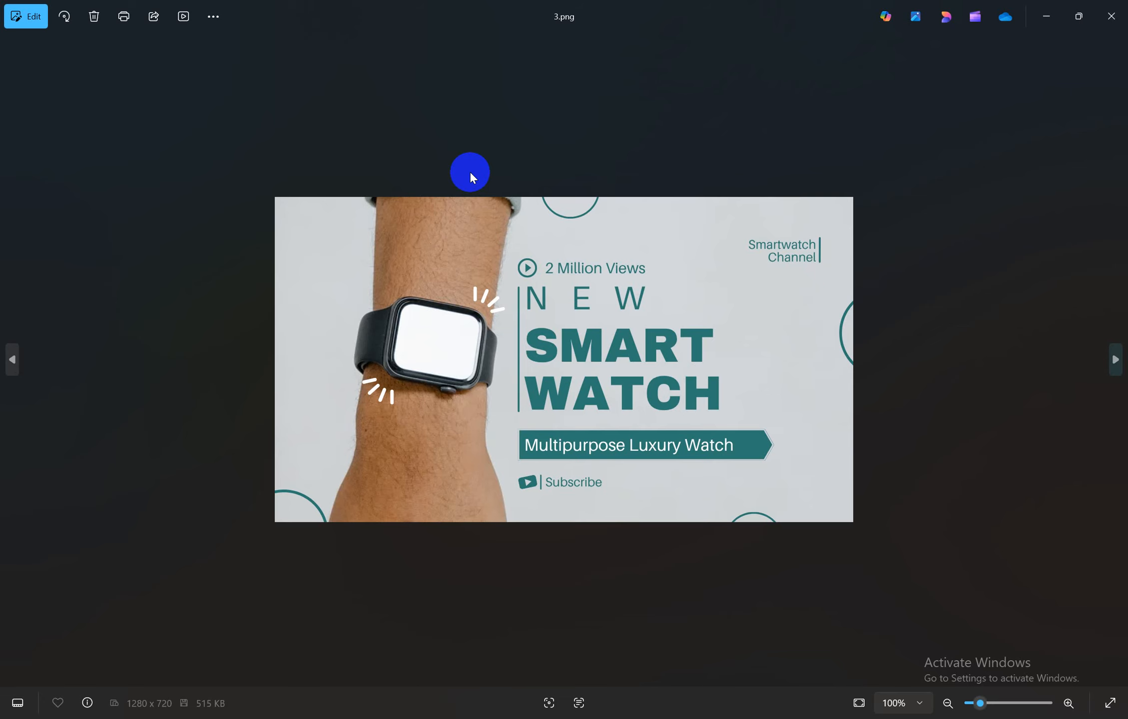
key("Right")
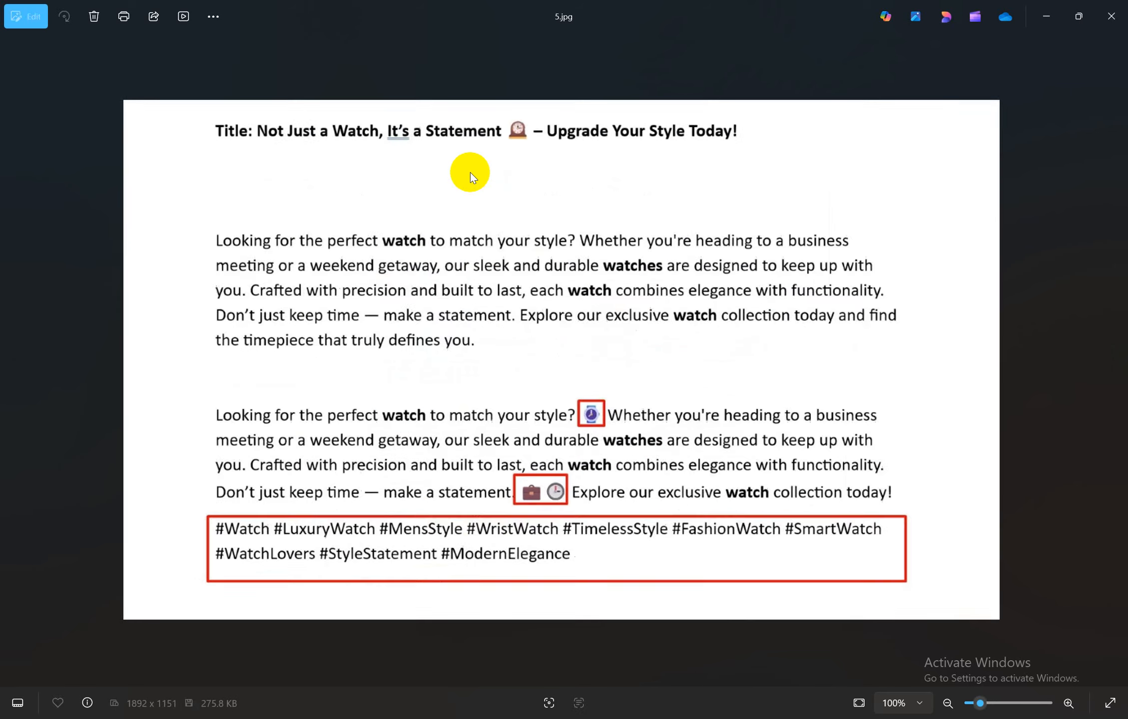
key("Right")
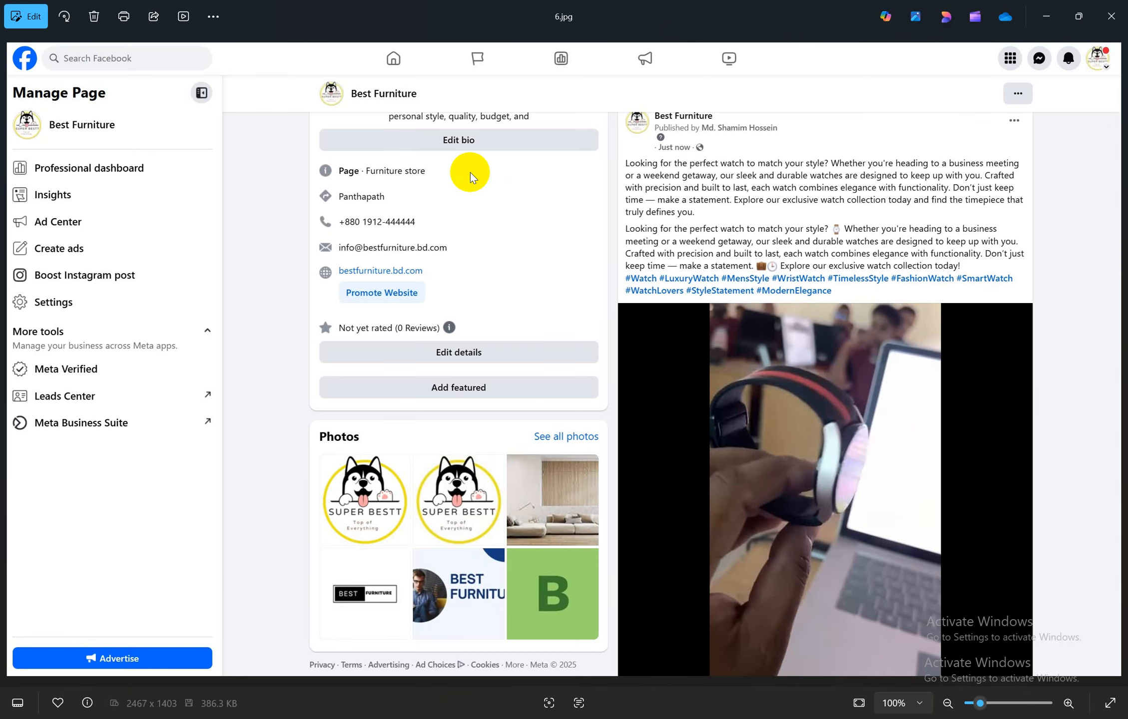
key("Right")
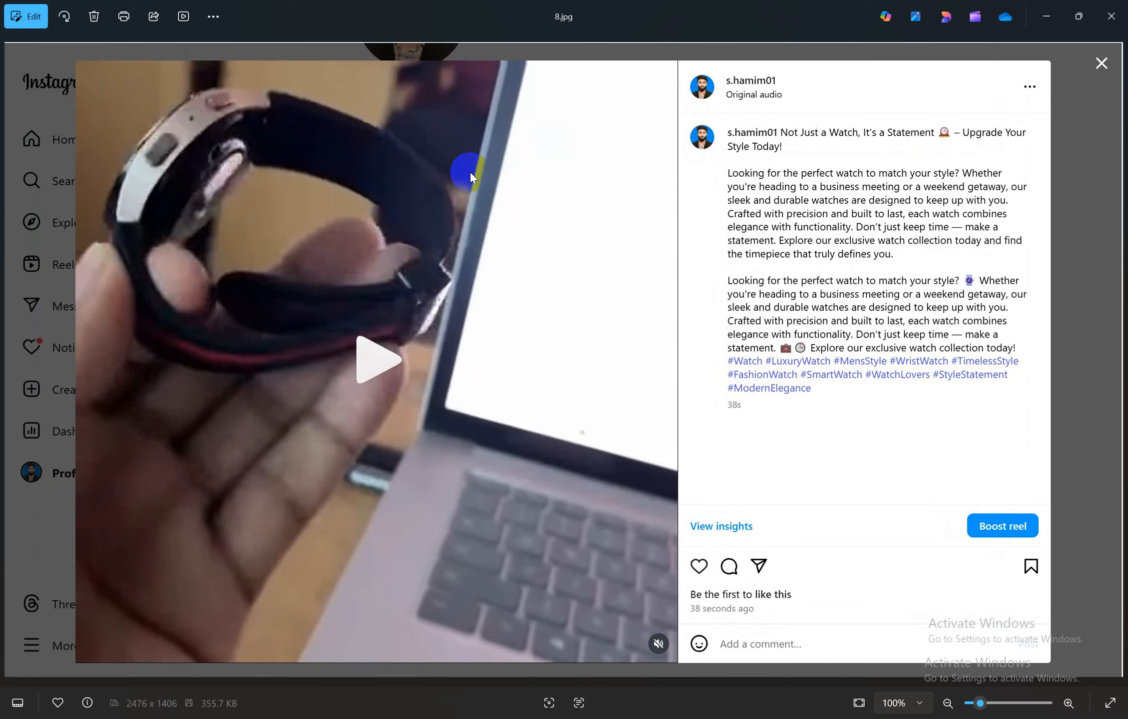
key("Right")
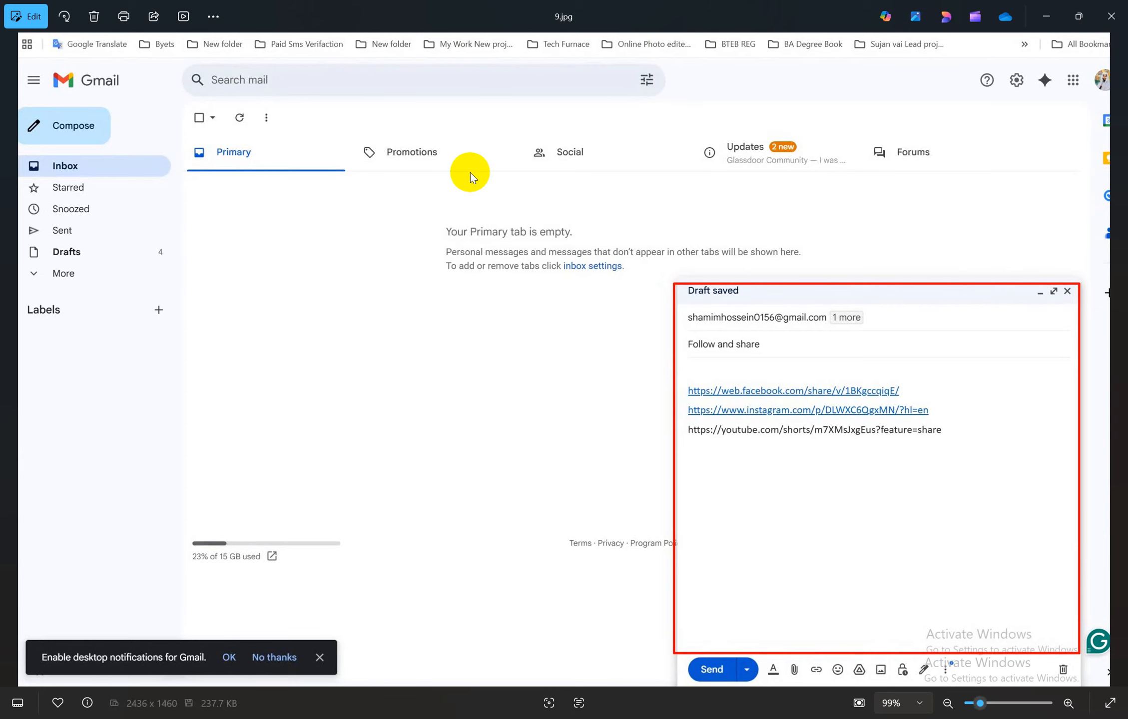
left_click(1111, 16)
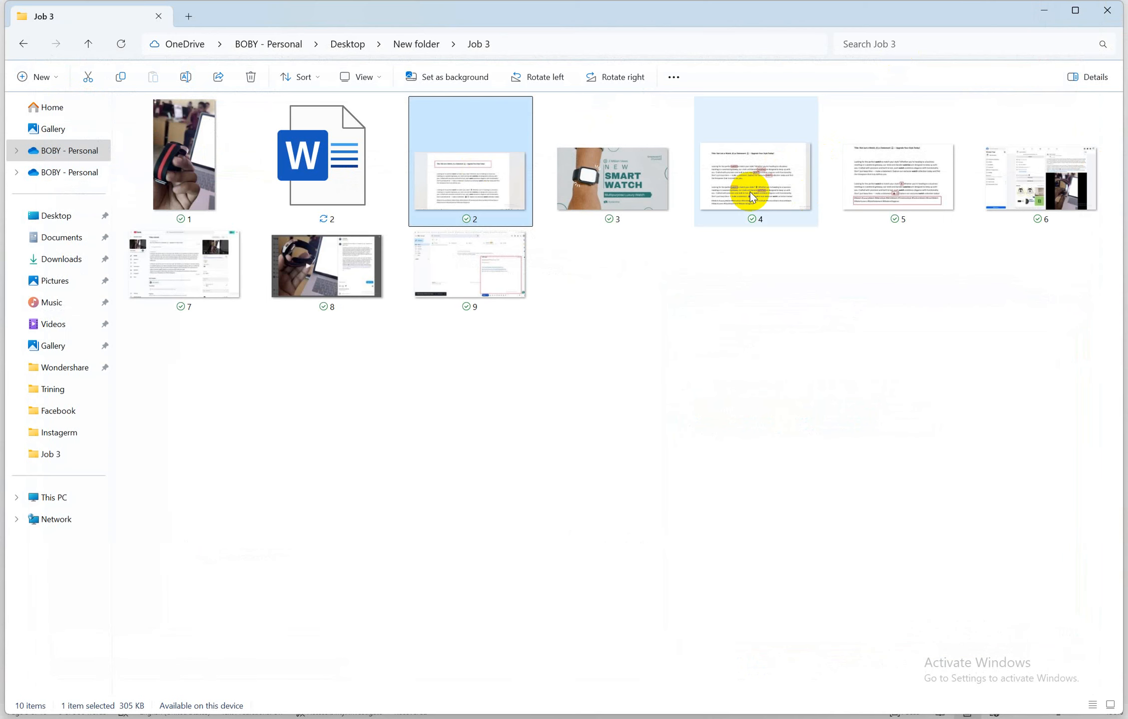
left_click(644, 355)
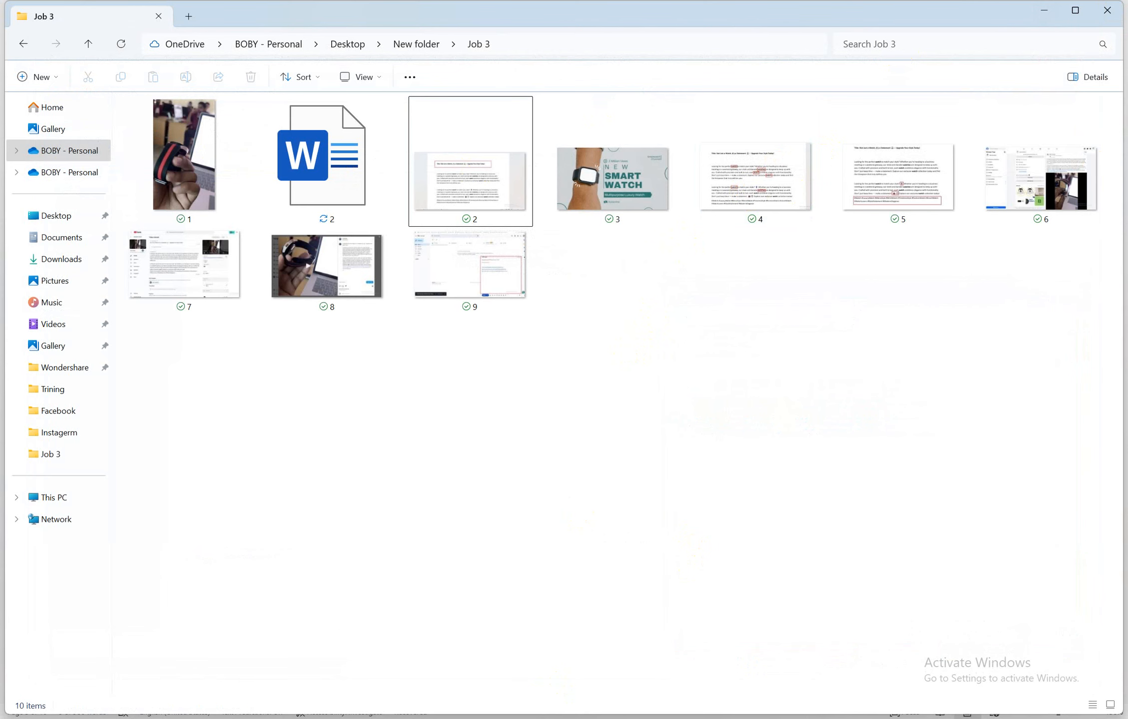
Read and select Step 7's 'Write a SMS' instruction in the Word job sheet
left_click(479, 680)
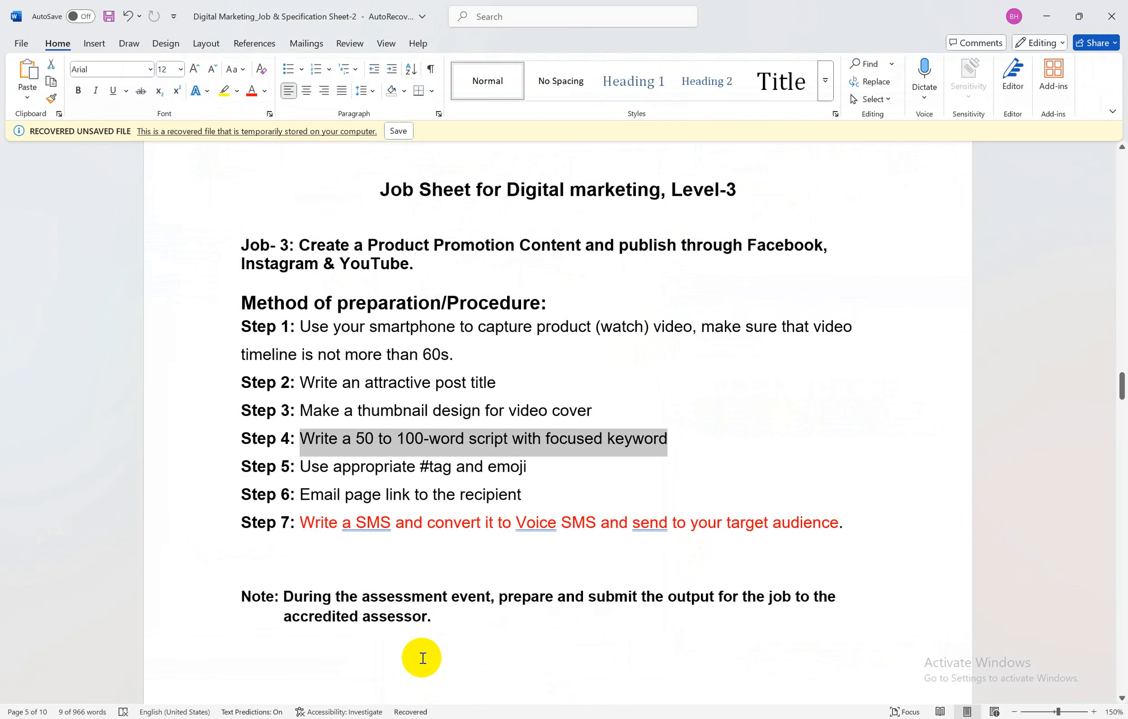
left_click_drag(301, 525, 811, 521)
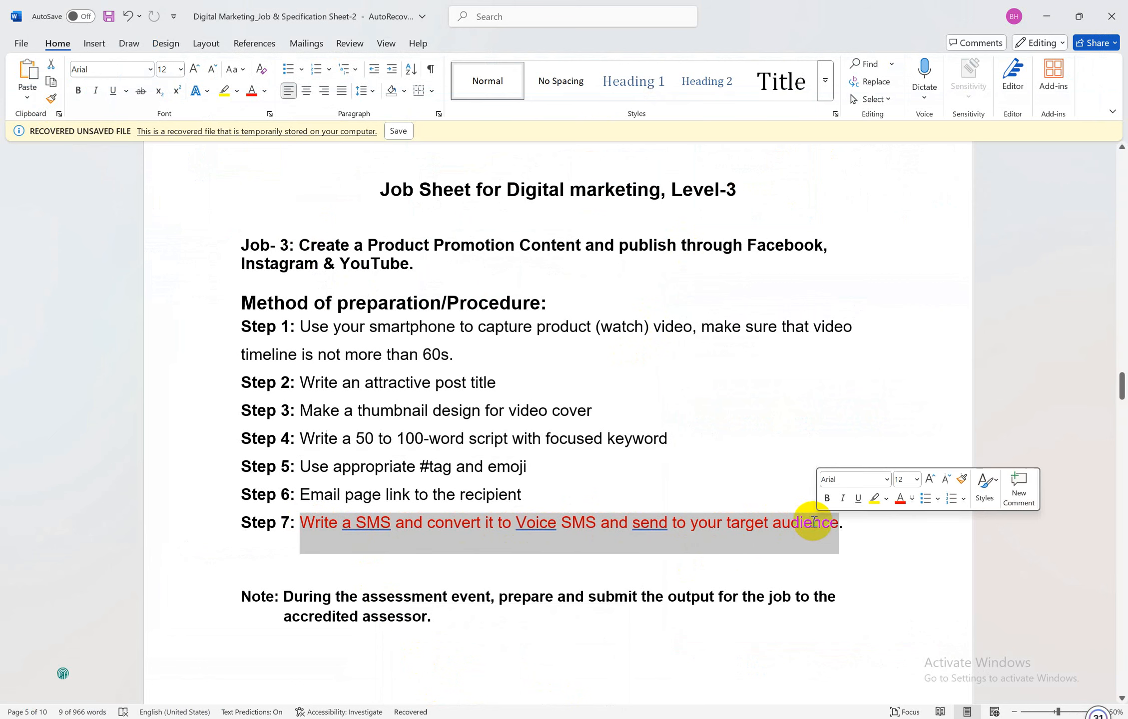
left_click(537, 493)
left_click_drag(300, 522, 844, 525)
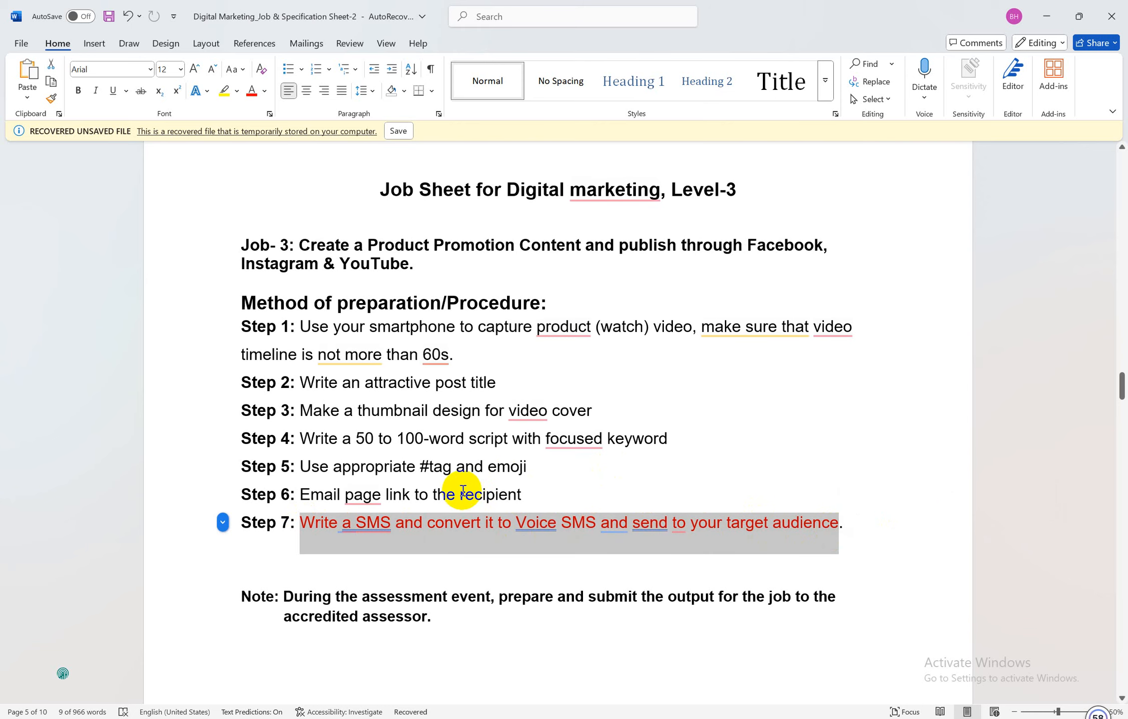
left_click(551, 491)
scroll(549, 474, "down", 1)
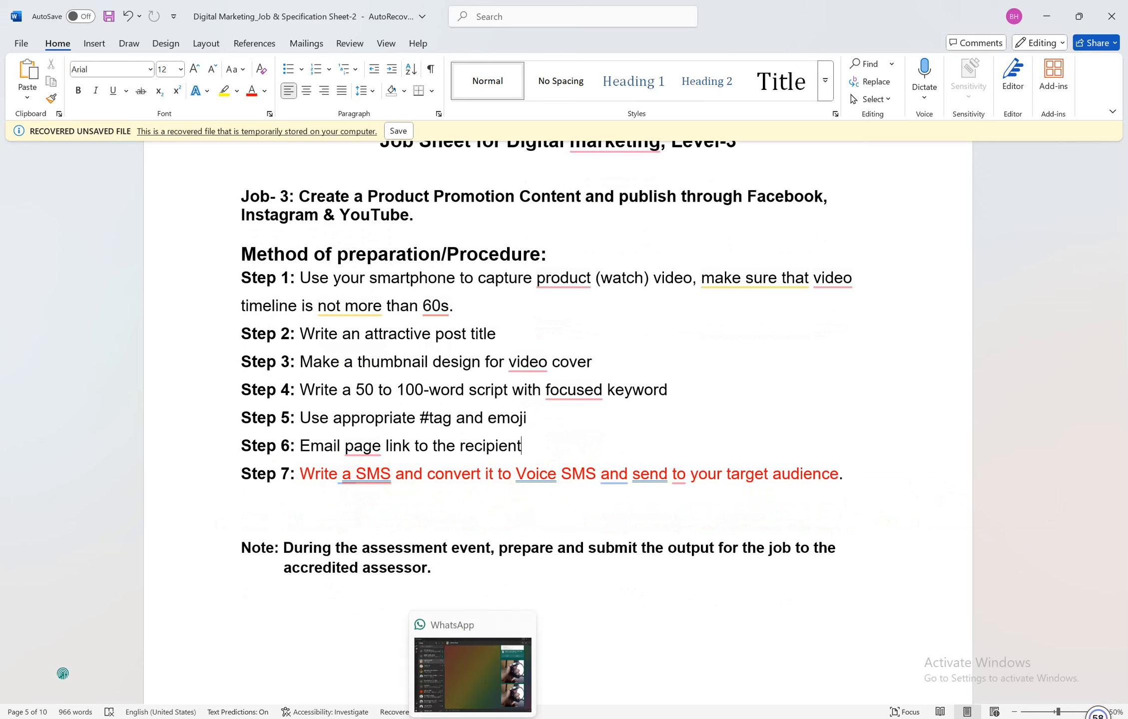
left_click_drag(302, 473, 391, 478)
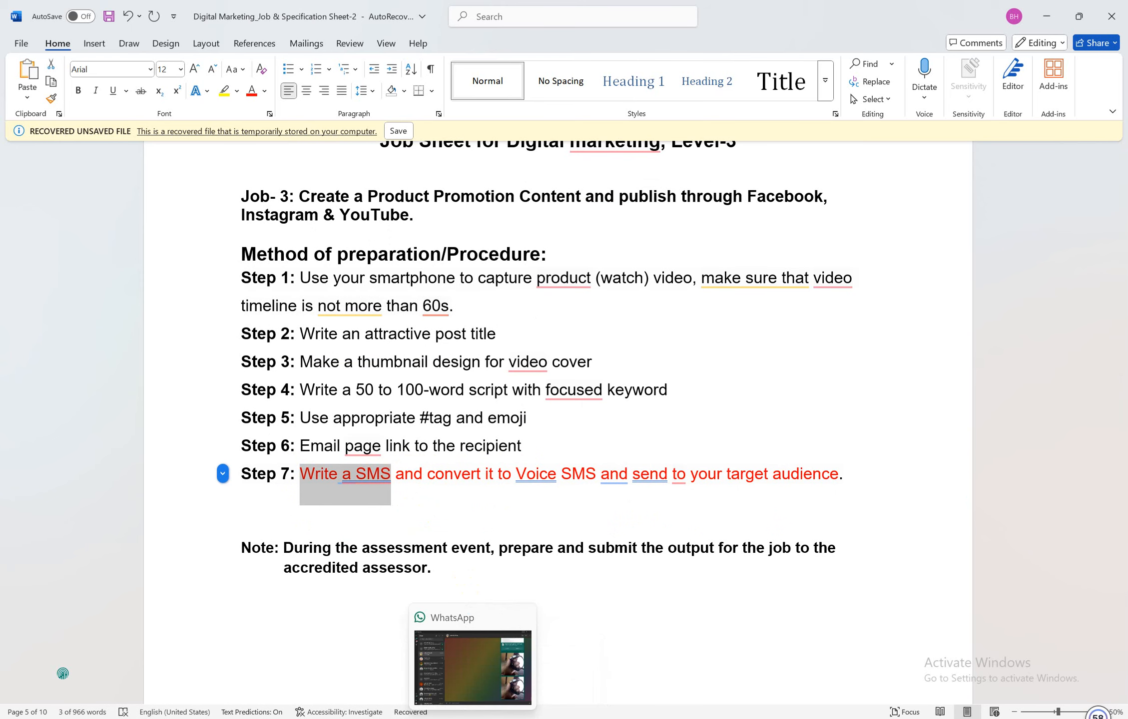
left_click(451, 684)
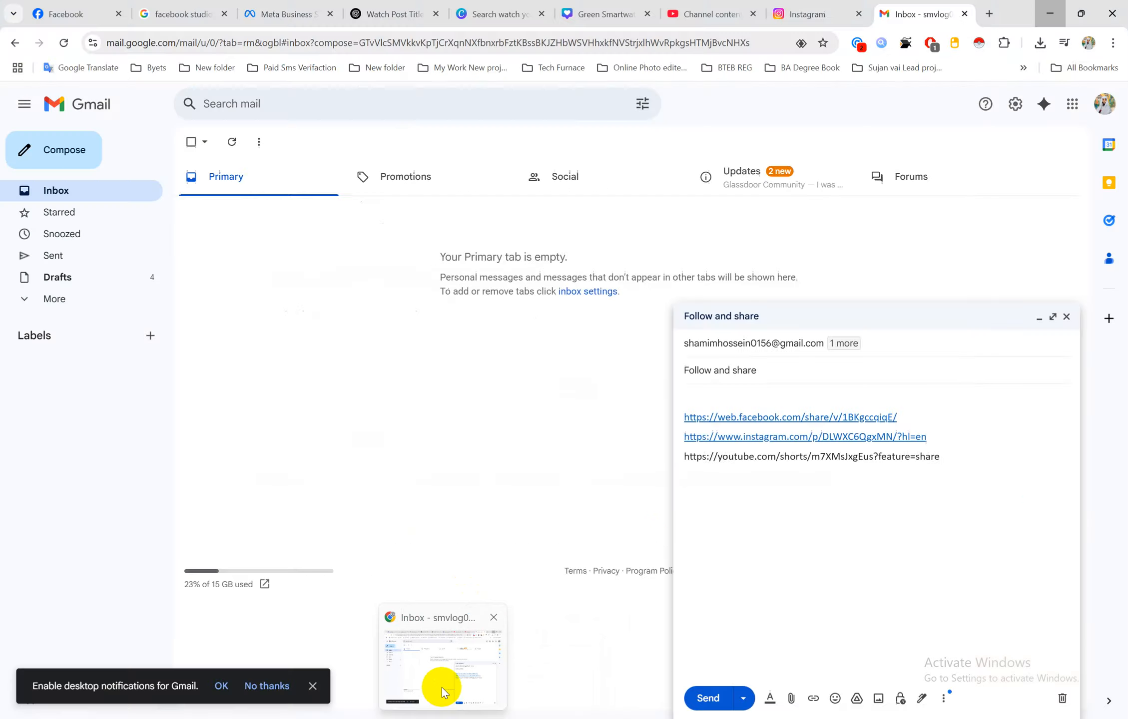
Scroll up to ChatGPT's 75-word watch script and select its opening sentences
left_click(376, 14)
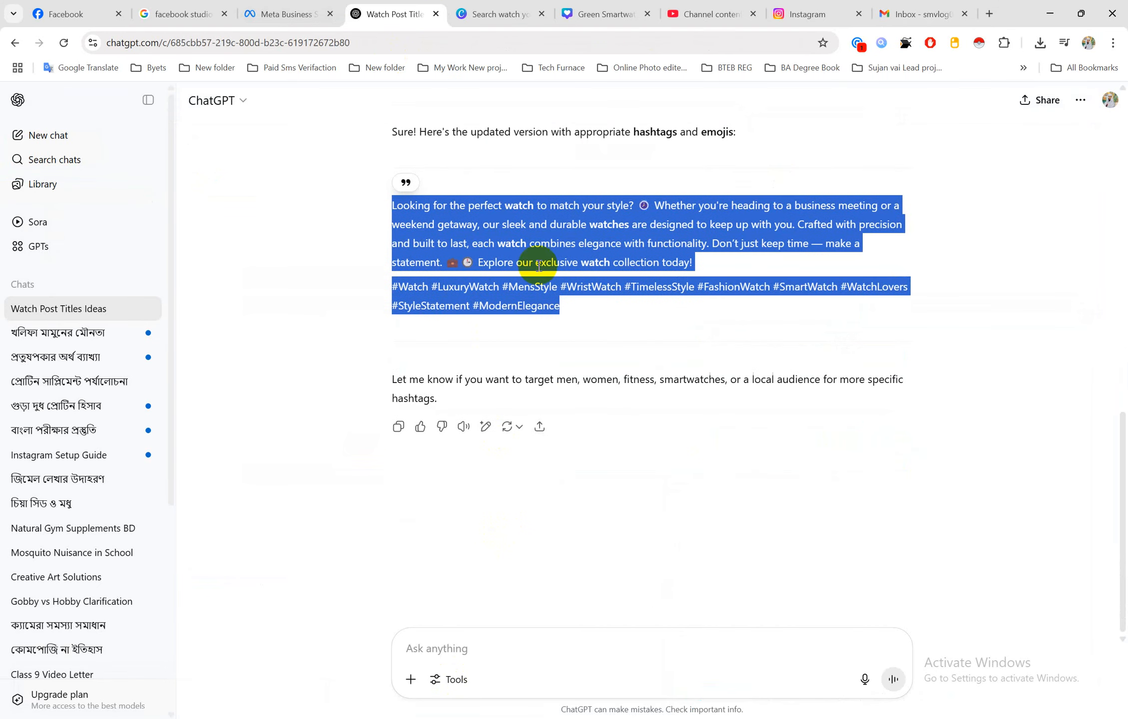
left_click(575, 231)
scroll(576, 230, "up", 6)
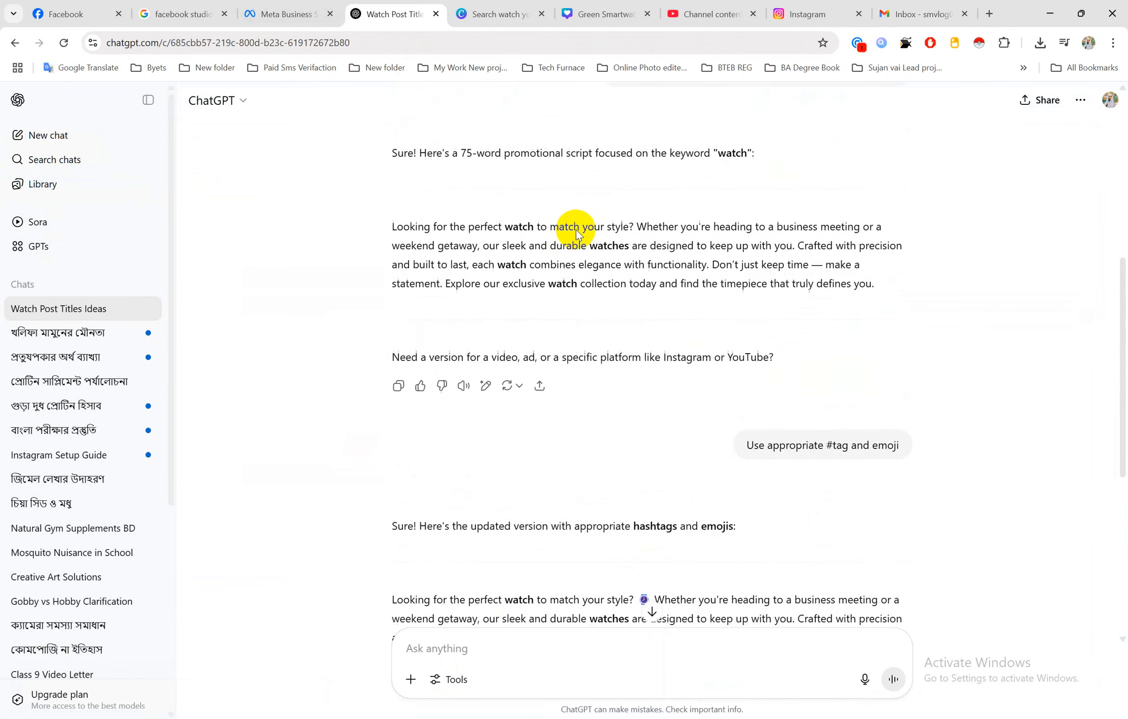
left_click_drag(393, 239, 798, 259)
key("ctrl+c")
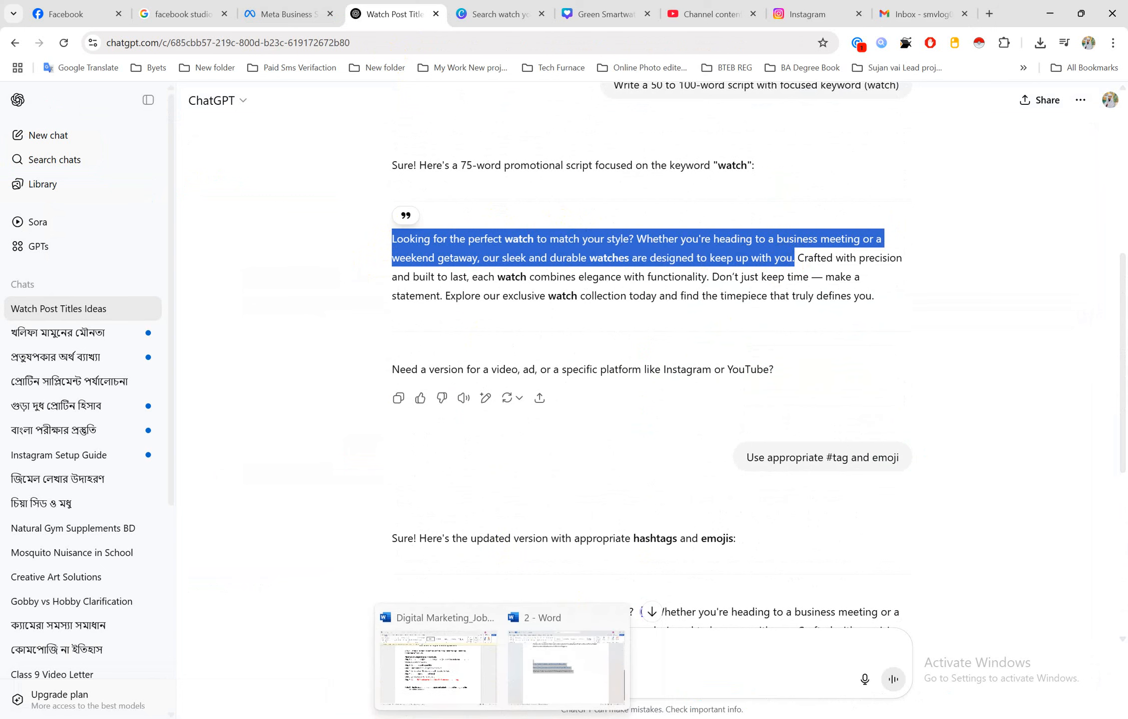
left_click(562, 669)
Paste the watch promo paragraph on a new line below the three post links
left_click(659, 389)
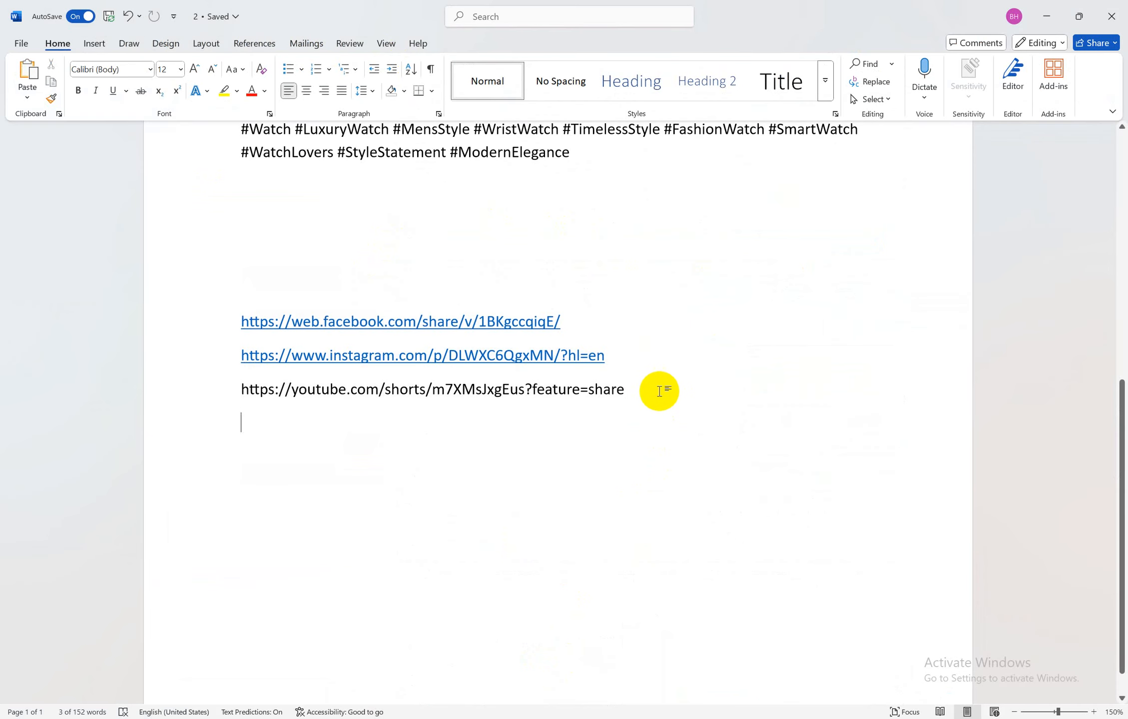
left_click(370, 451)
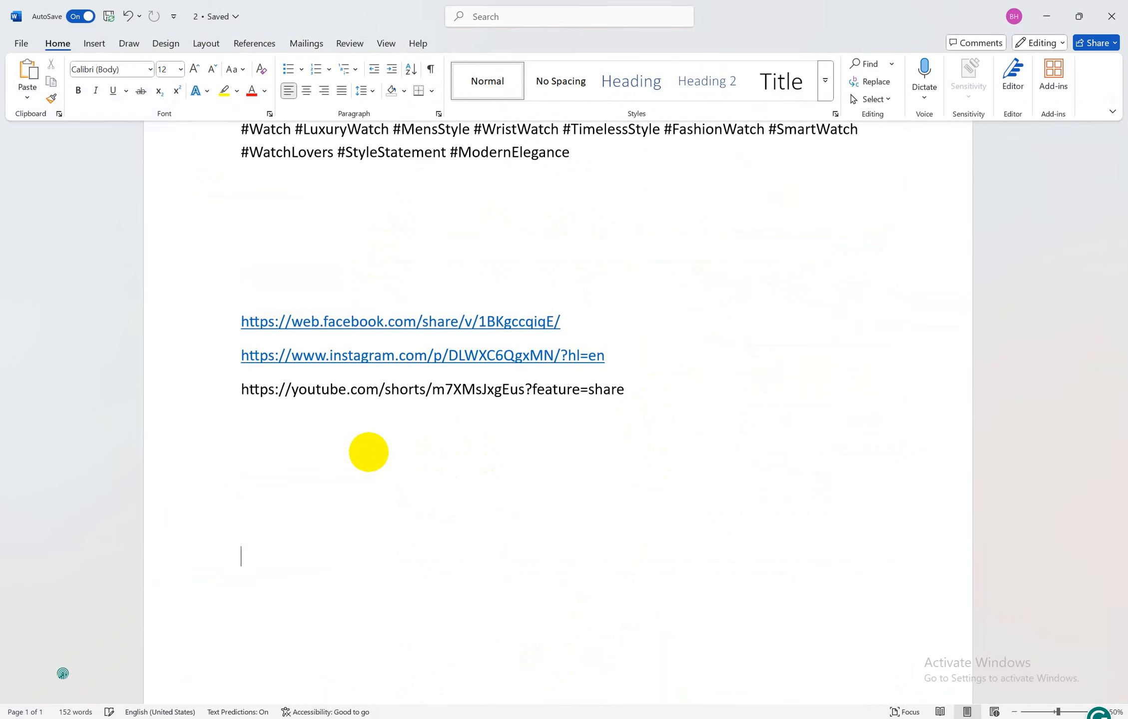
key("Return")
key("Return")
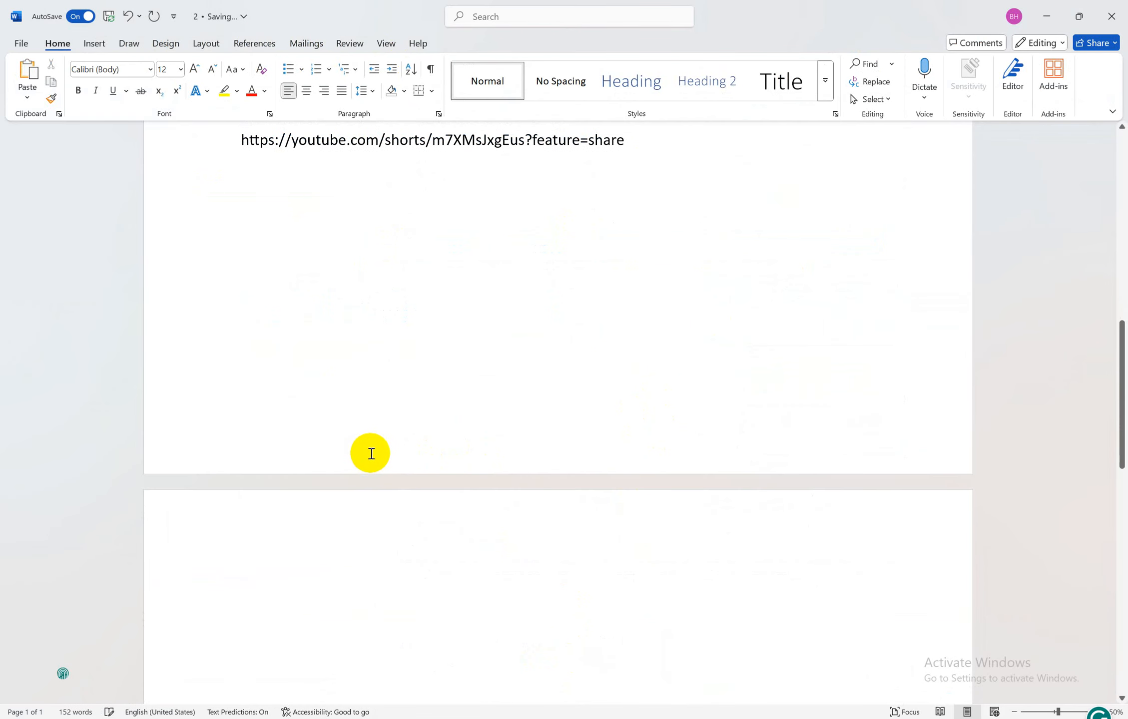
key("BackSpace")
key("BackSpace")
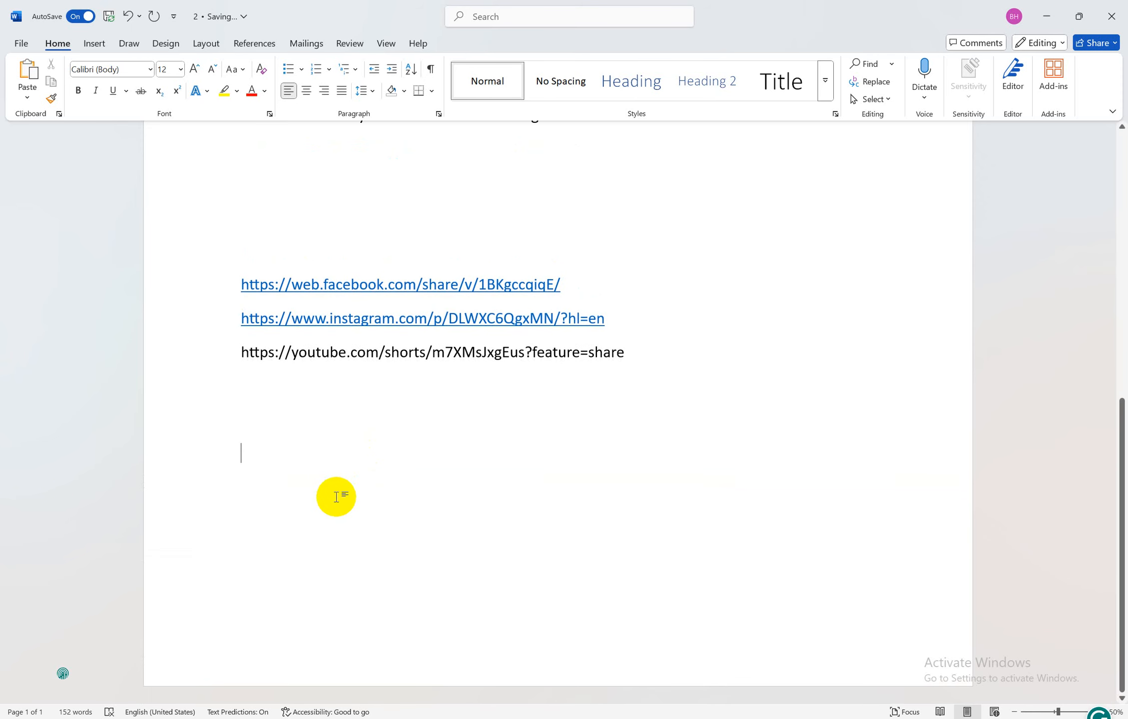
key("ctrl+v")
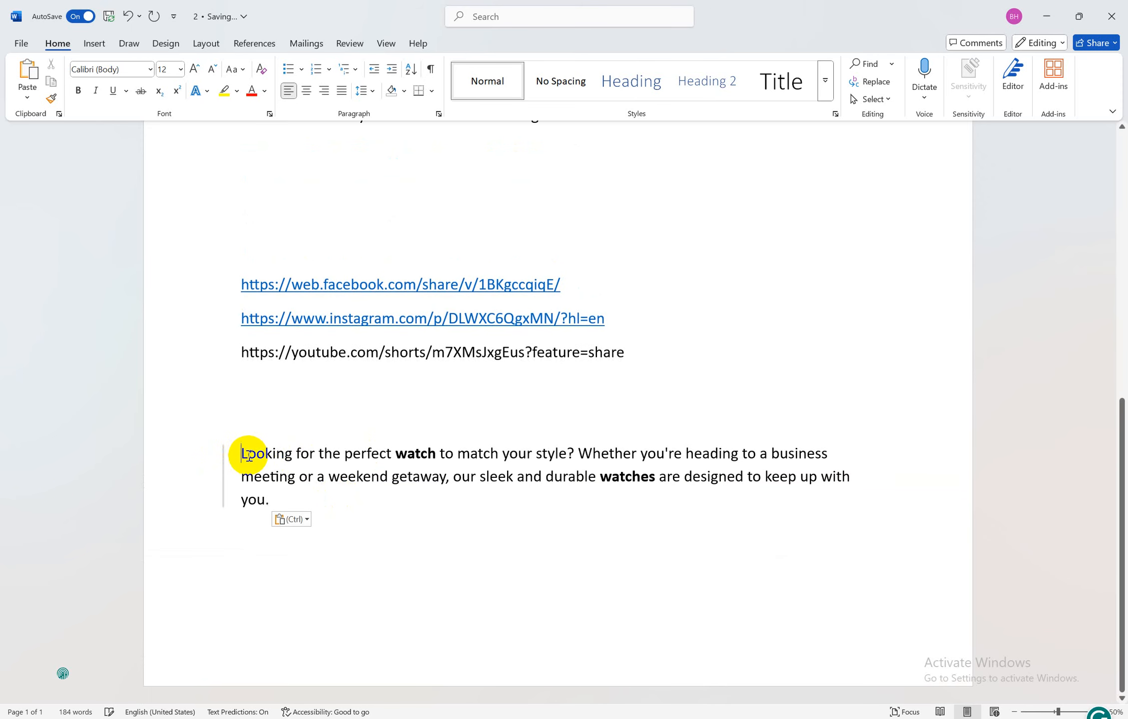
key("Return")
key("Return")
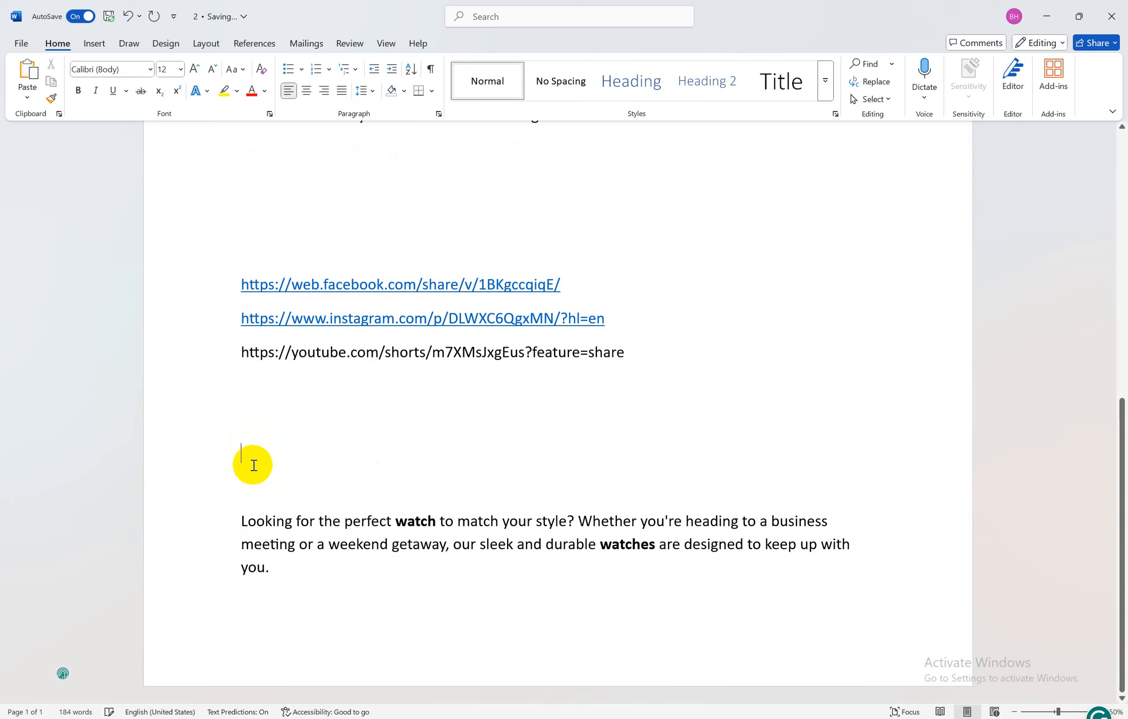
Copy 'Write a SMS' from the job sheet and paste it above the paragraph
mouse_move(502, 718)
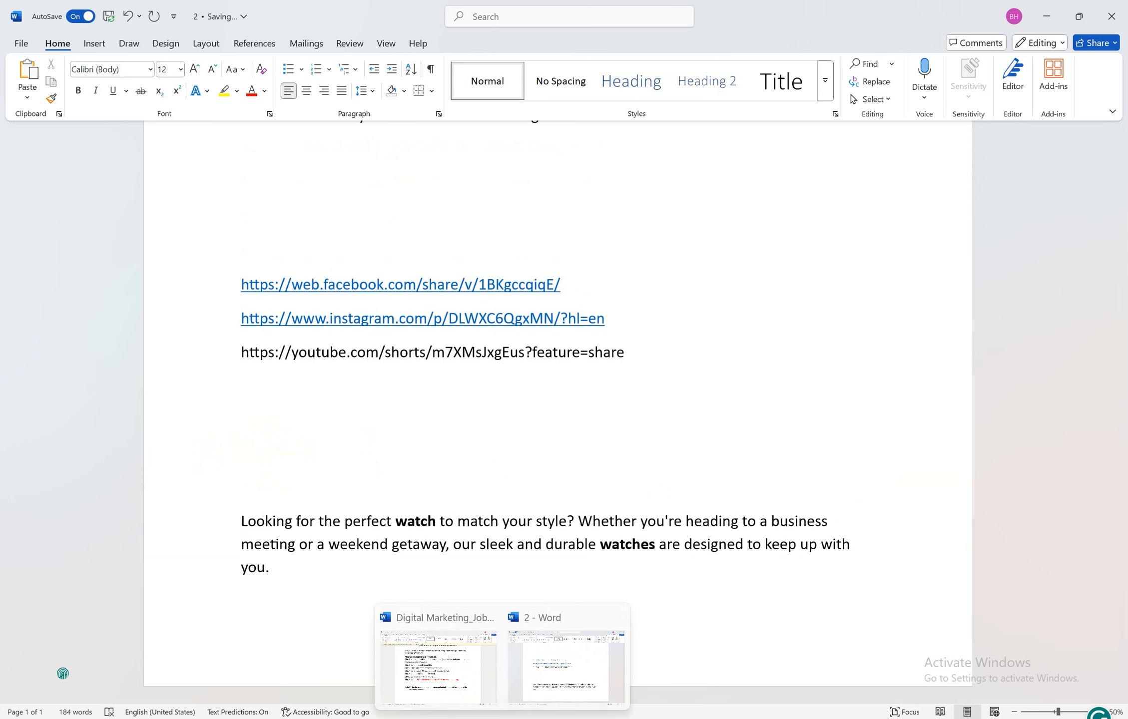
left_click(459, 670)
left_click_drag(391, 480, 303, 473)
key("ctrl+c")
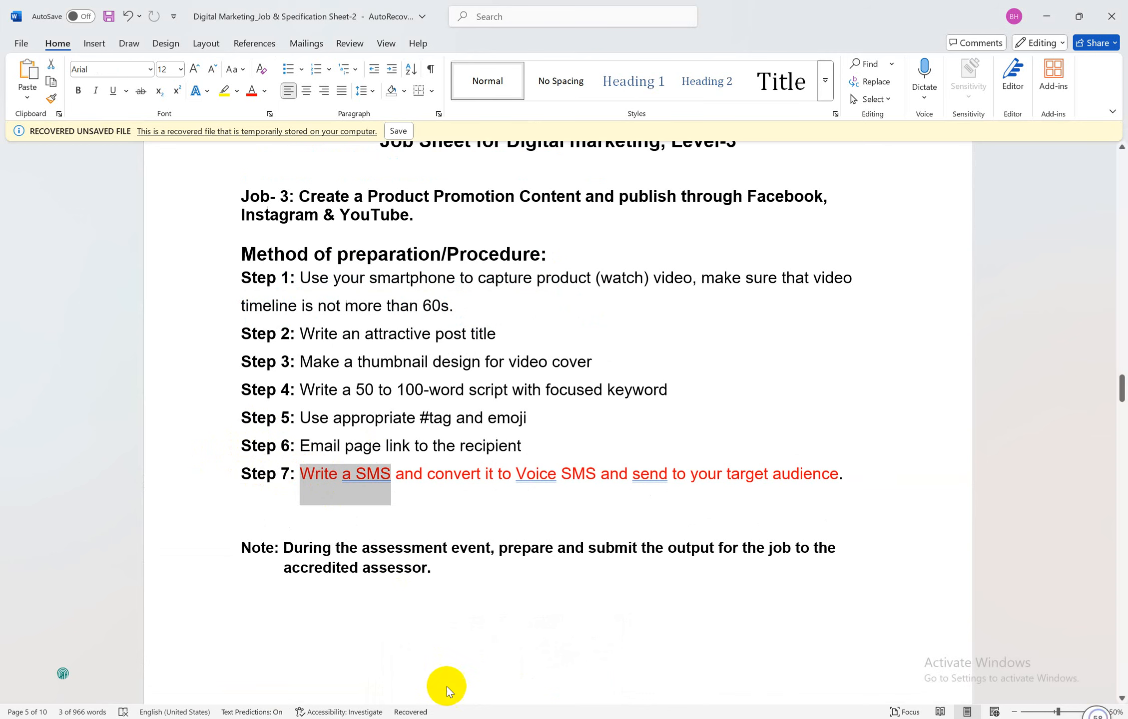
mouse_move(502, 717)
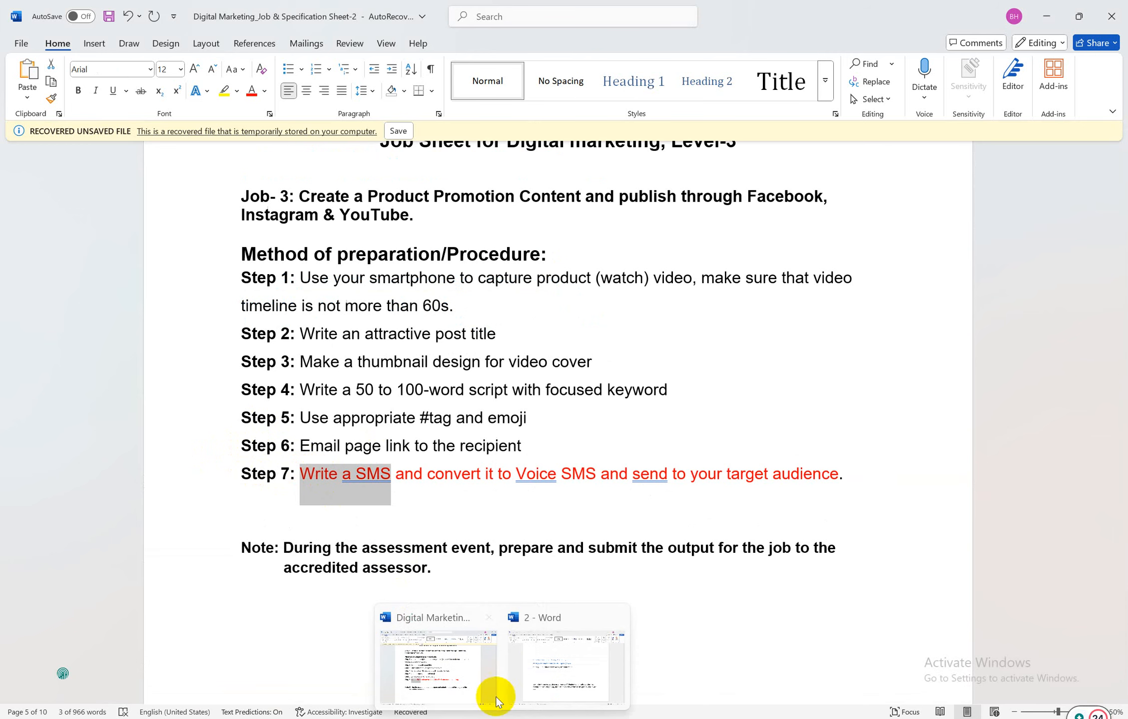
left_click(570, 672)
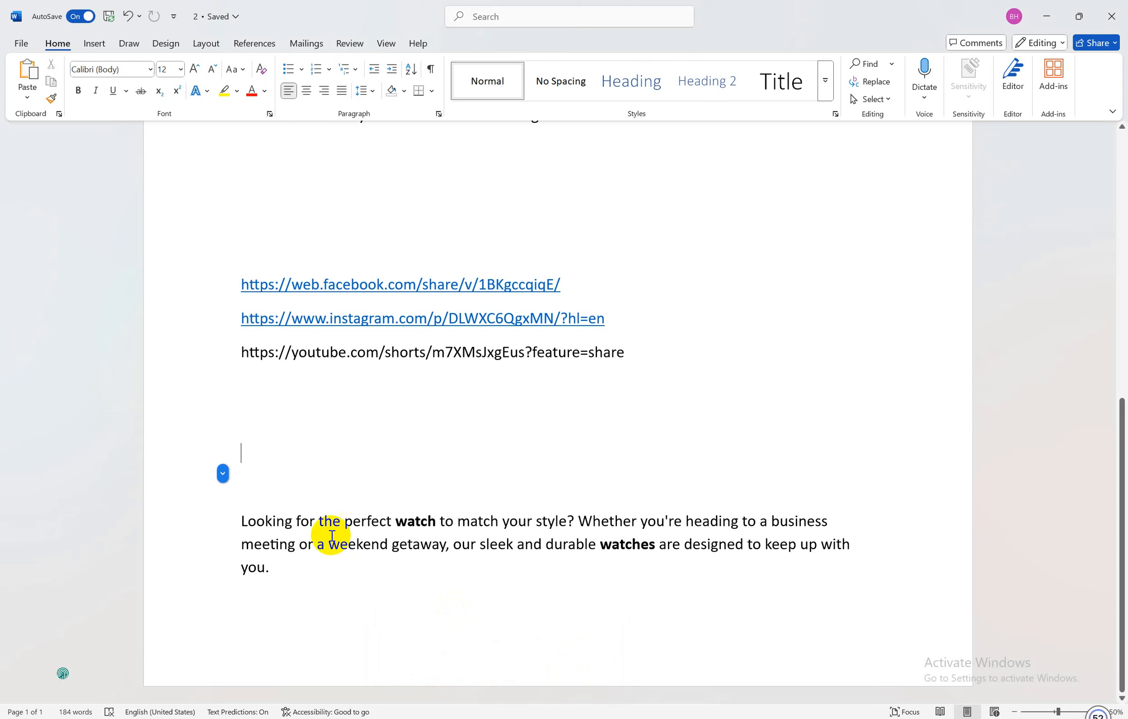
left_click(285, 488)
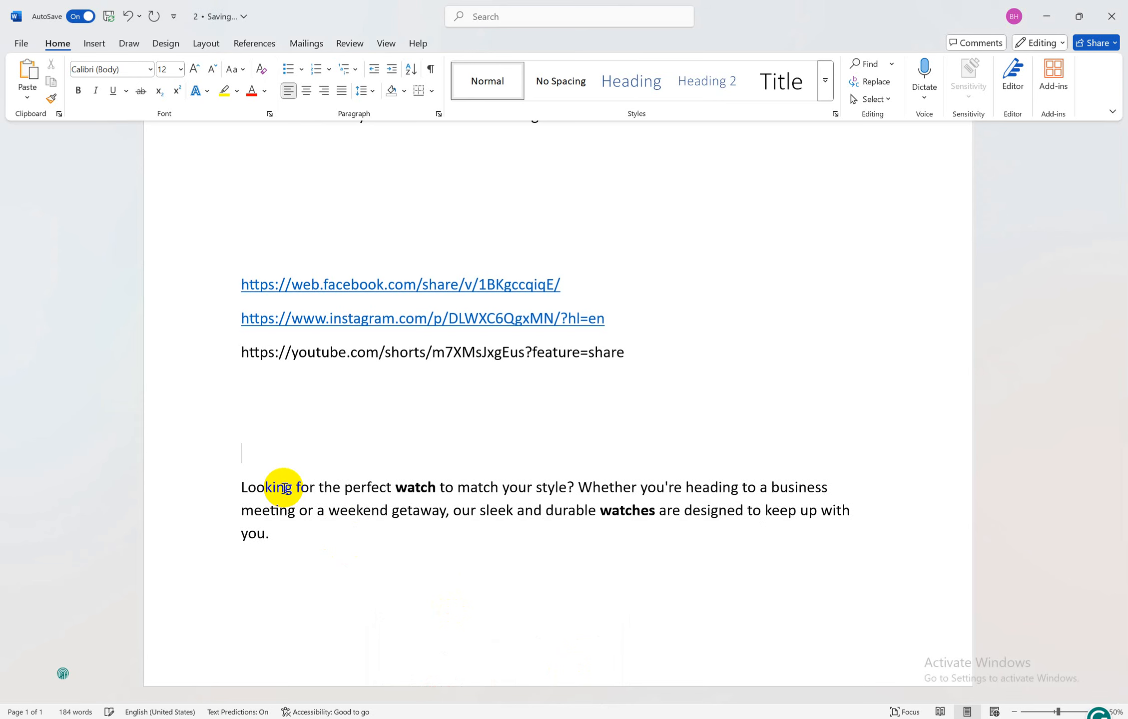
key("ctrl+v")
Change the 'Write a SMS' heading's font colour from red to black
left_click_drag(330, 452, 239, 450)
left_click(265, 90)
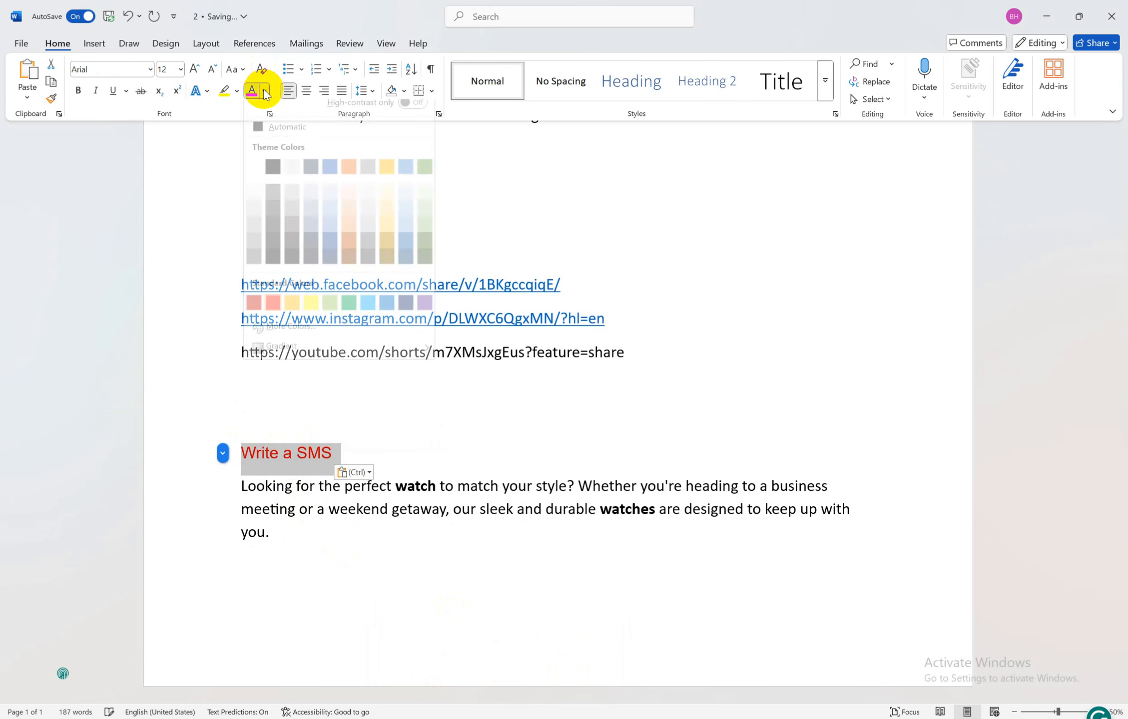
left_click(267, 176)
left_click(352, 453)
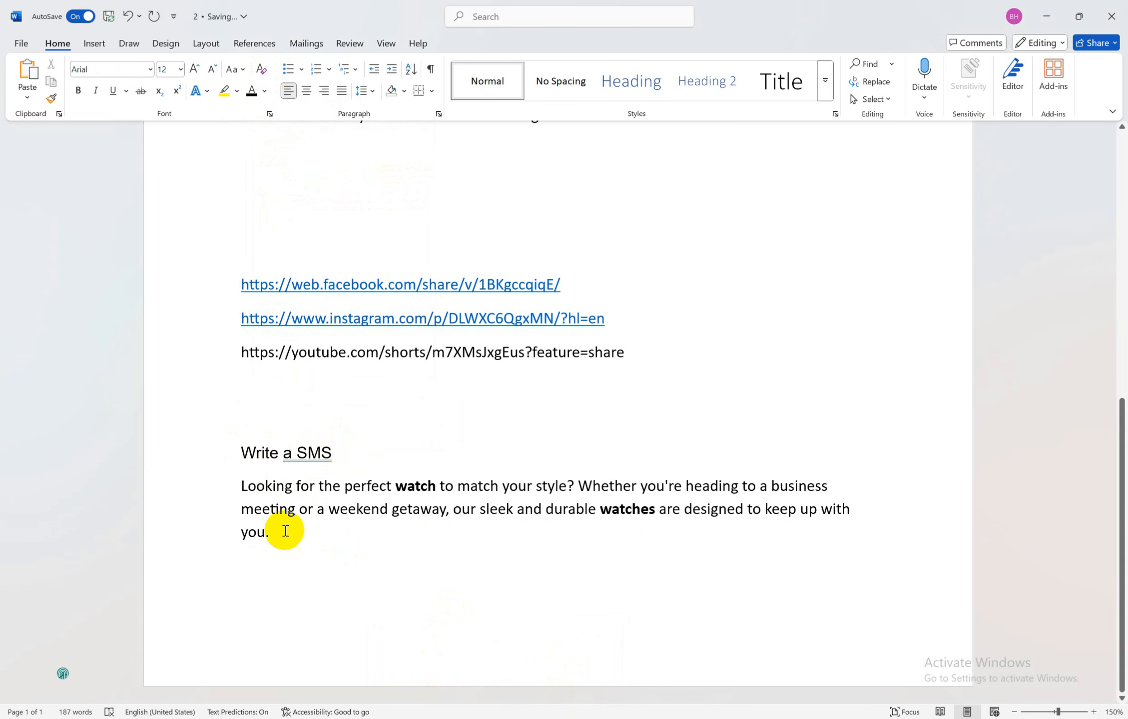
left_click_drag(274, 535, 247, 454)
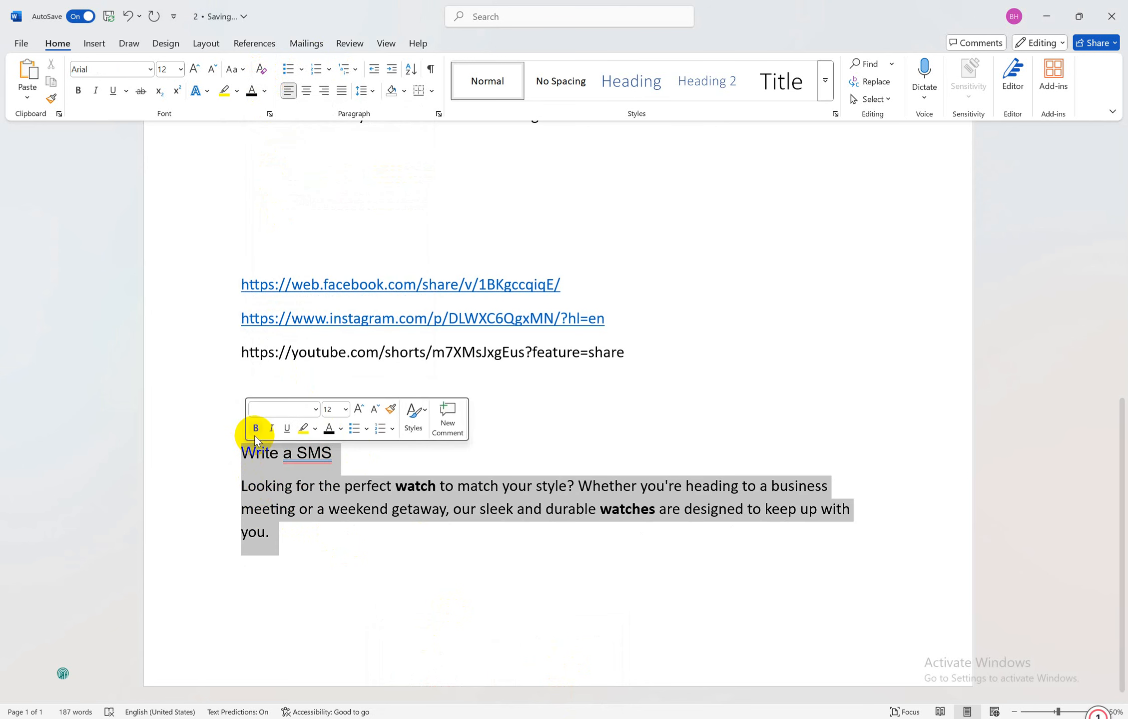
left_click(299, 502)
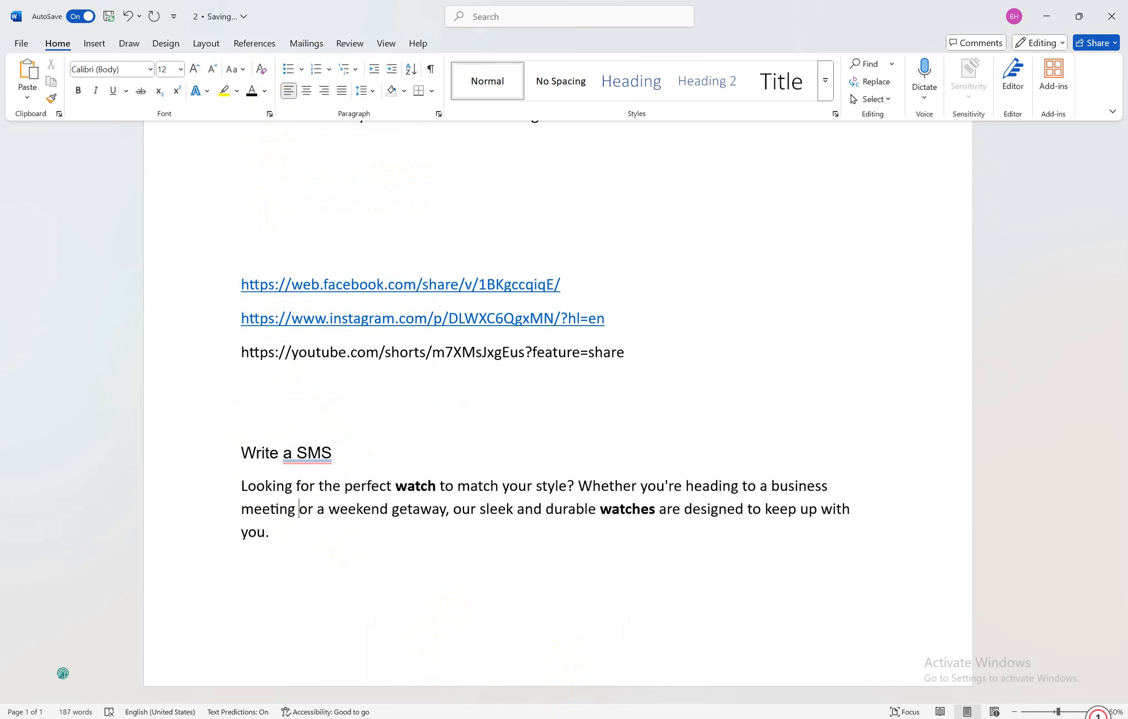
mouse_move(443, 718)
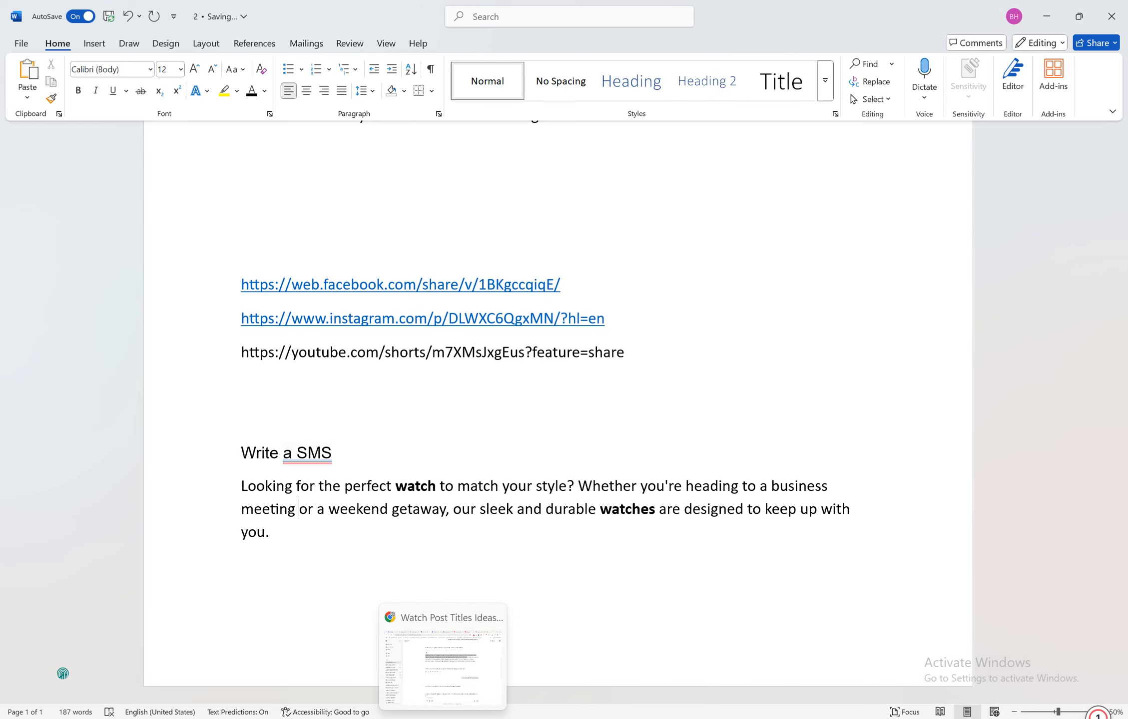
left_click(467, 669)
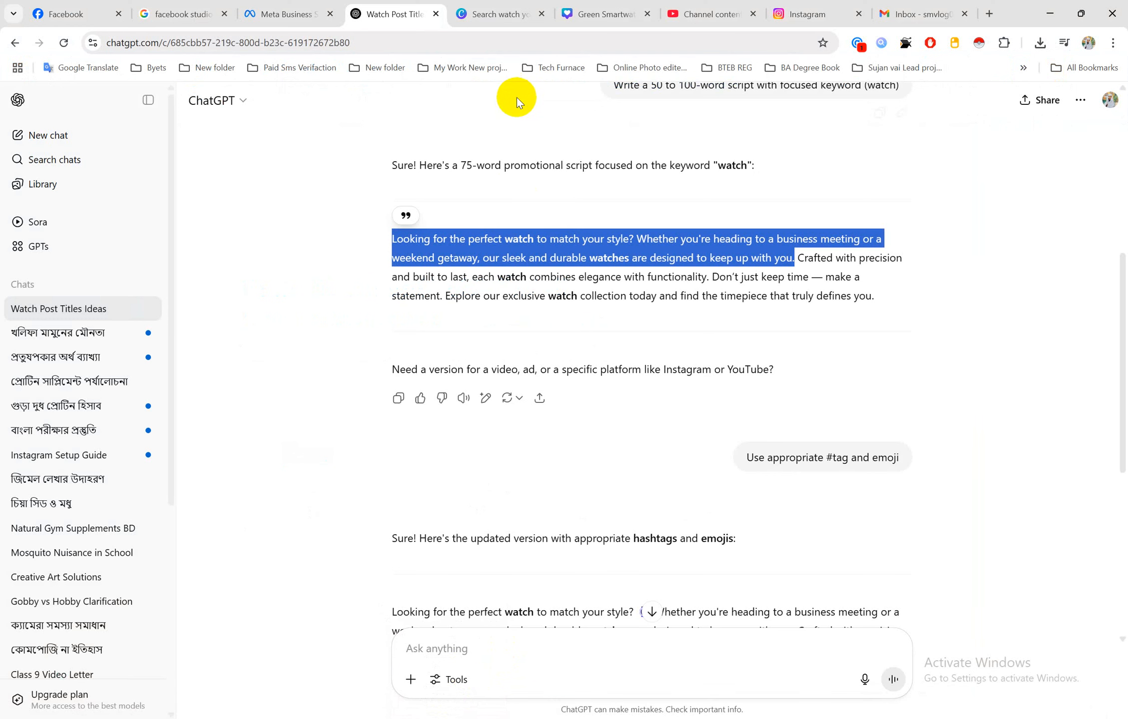
Search Google in a new tab for 'text to voice converter free'
left_click(989, 13)
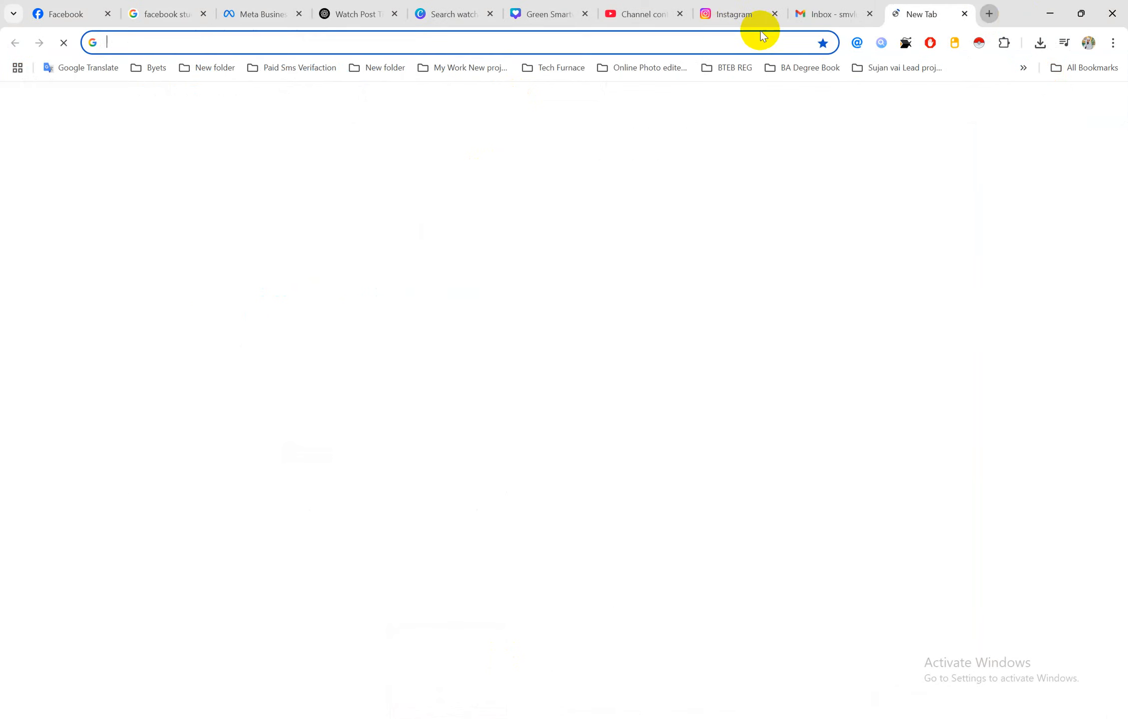
left_click(715, 33)
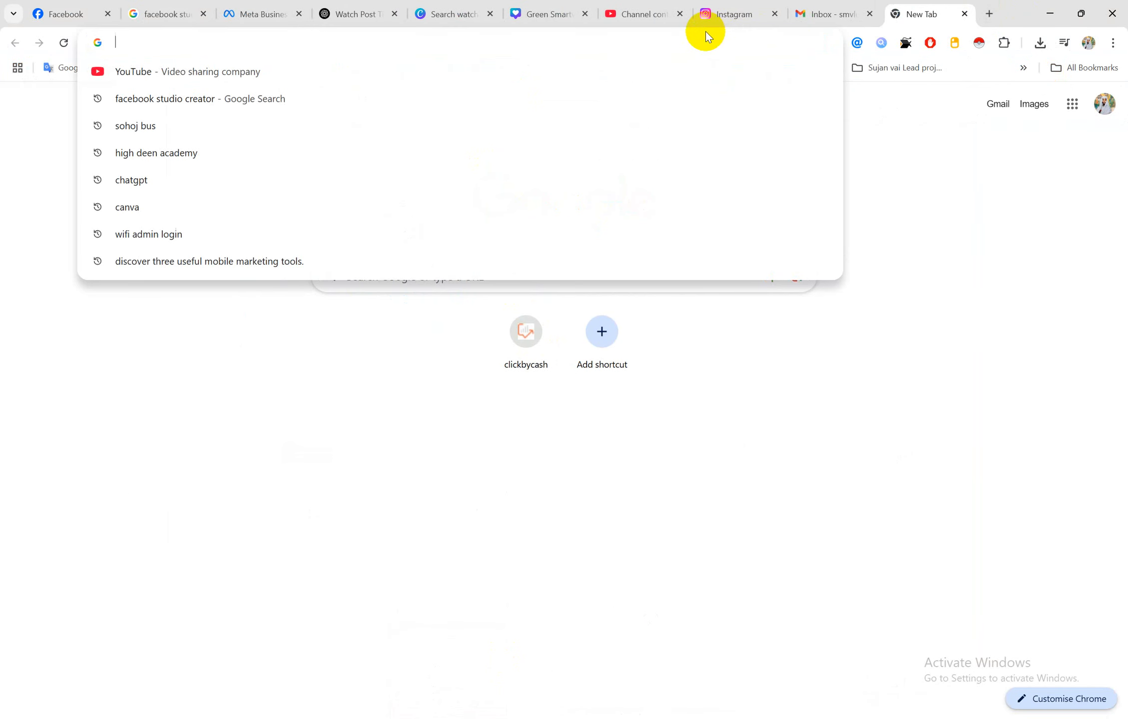
type("tex")
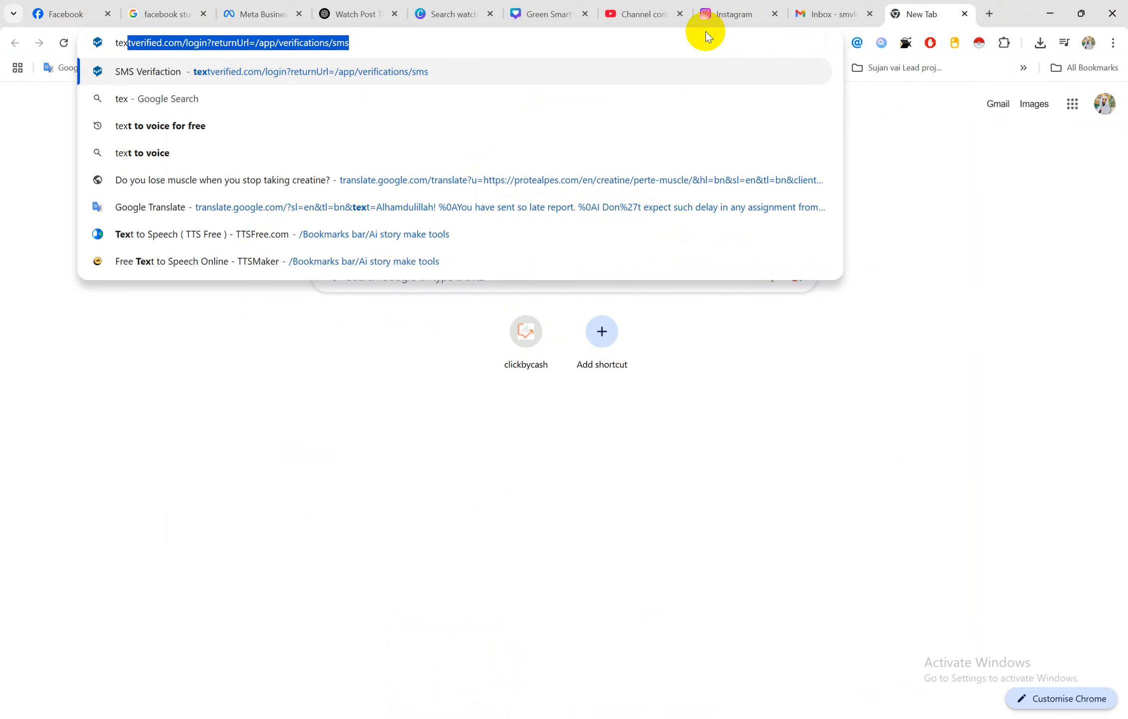
type("t to voic")
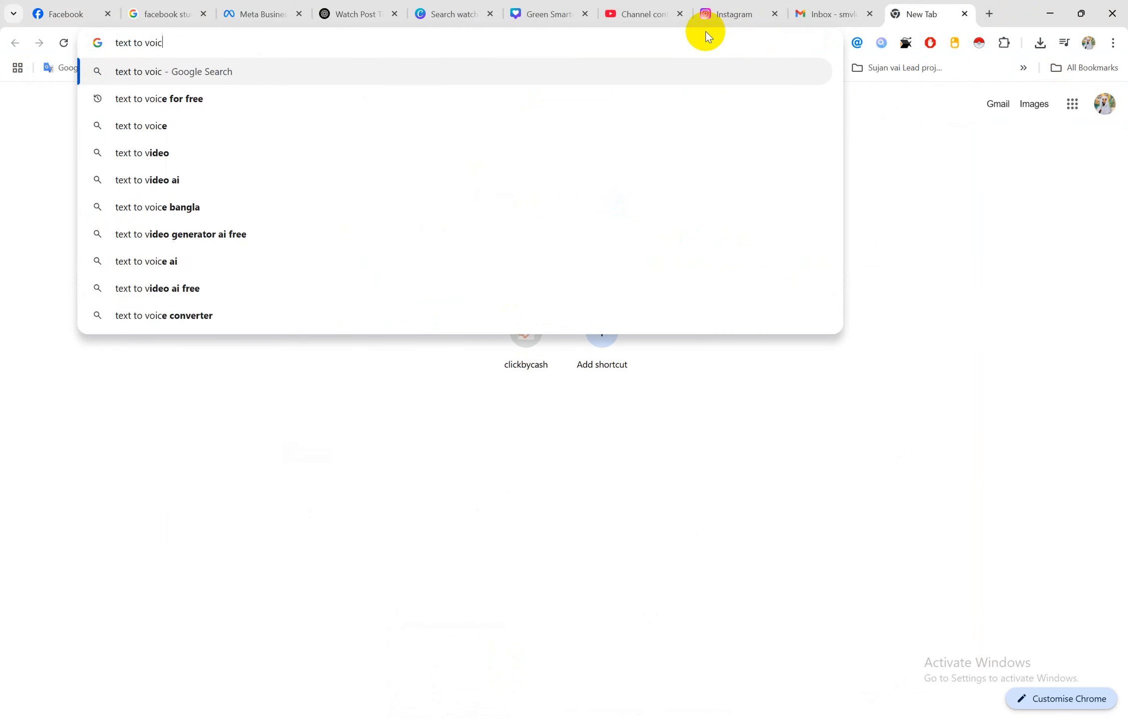
type("e co")
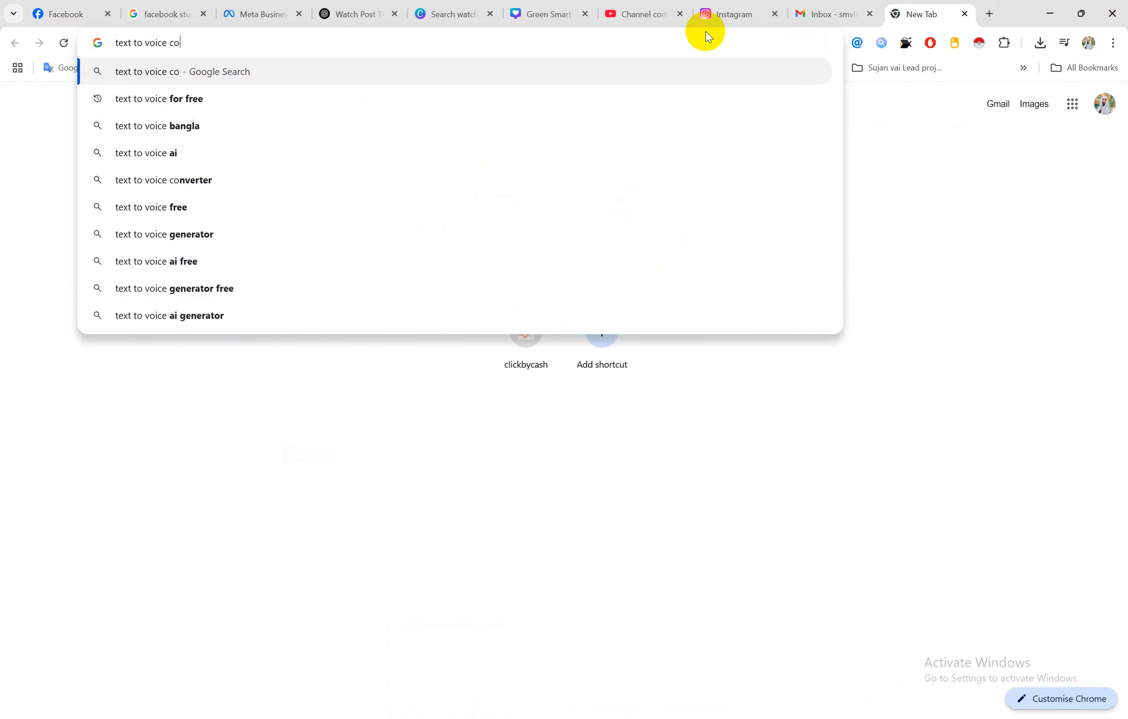
type("nverter")
key("Return")
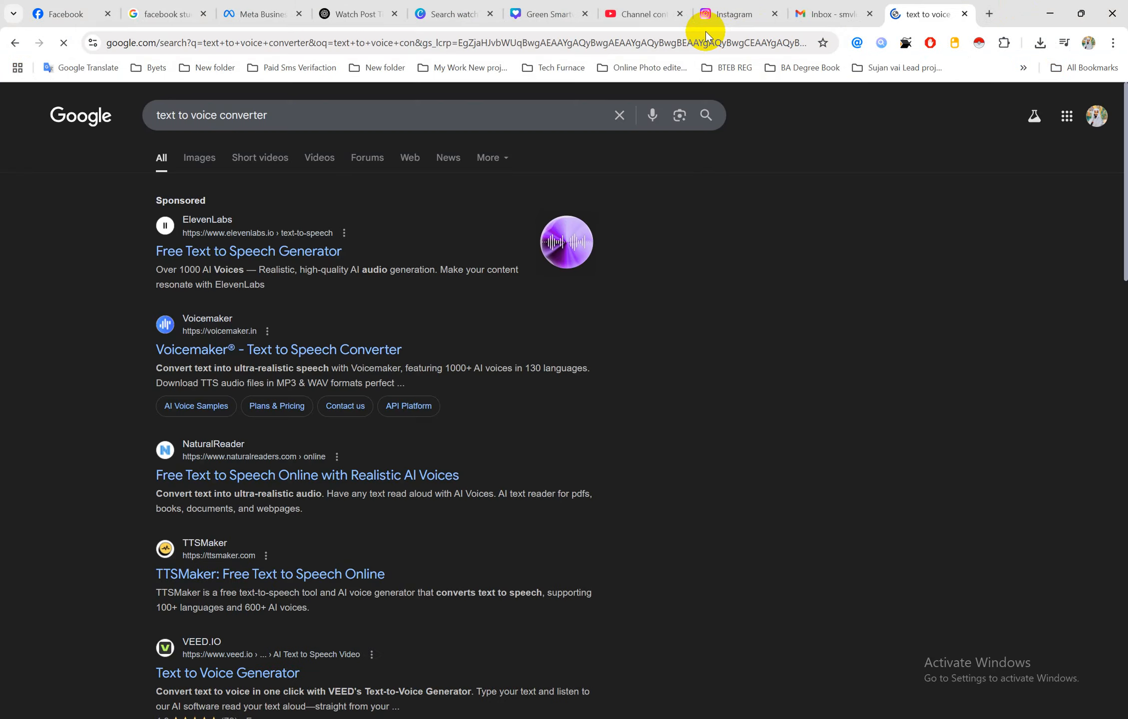
left_click(308, 112)
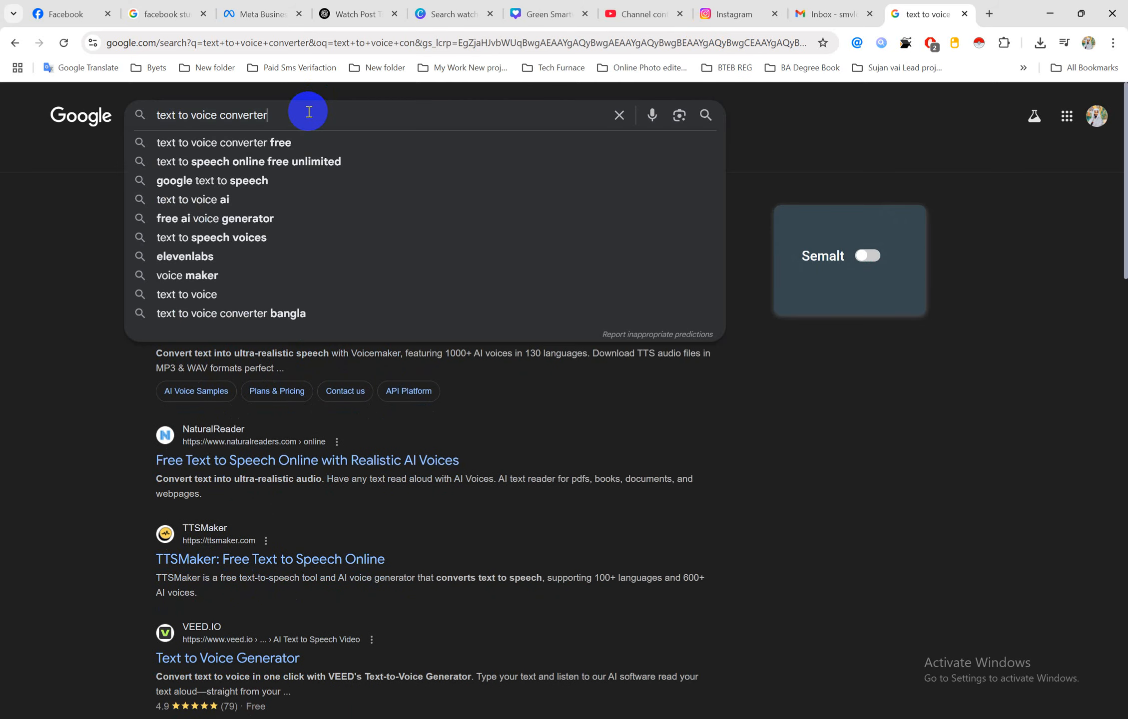
type("freee")
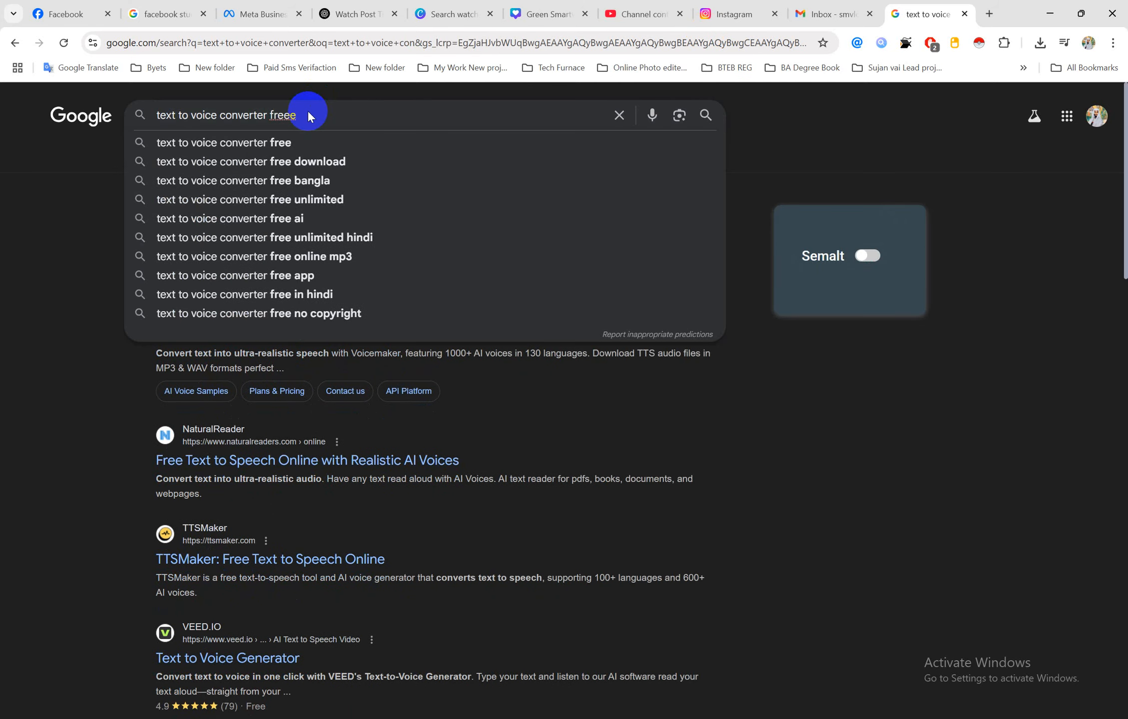
key("BackSpace")
key("Return")
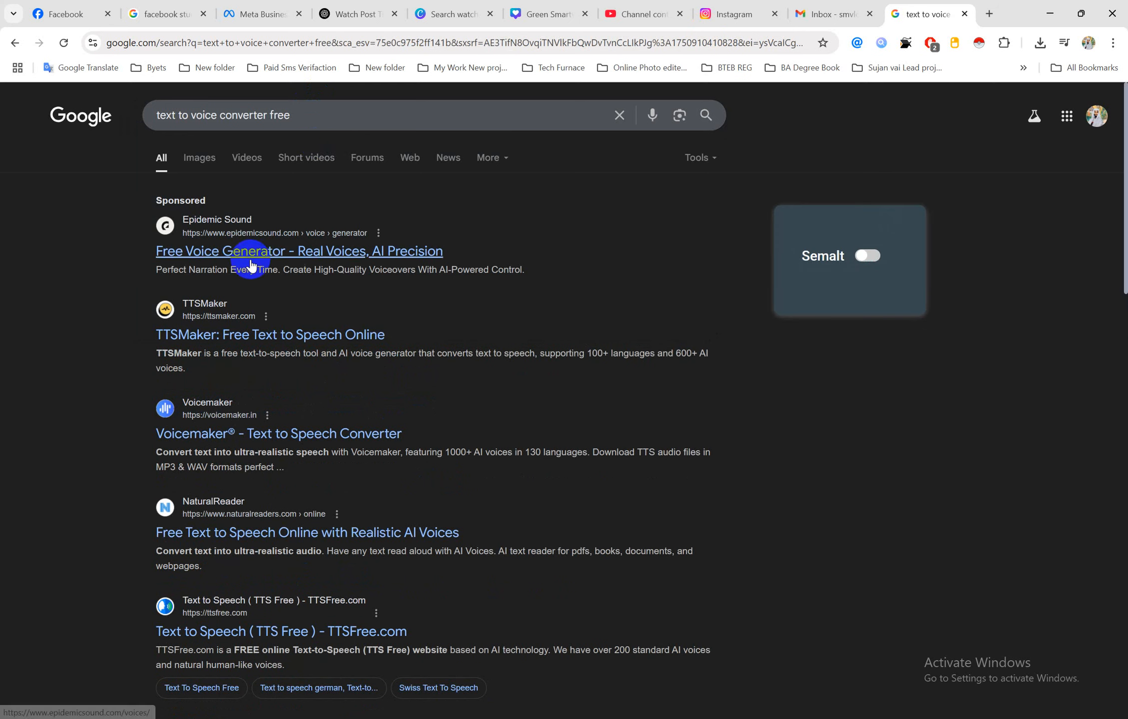
Open the TTSMaker, Voicemaker and NaturalReader results in new tabs and view TTSMaker
left_click(205, 340, "ctrl")
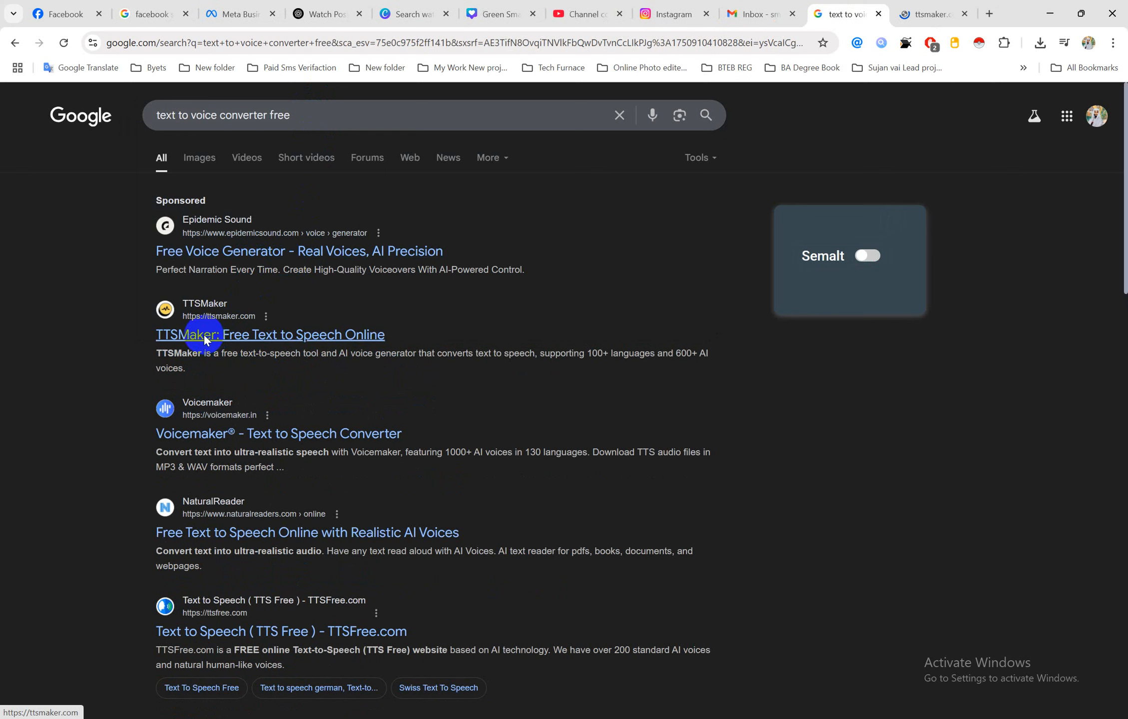
left_click(196, 436, "ctrl")
left_click(192, 537, "ctrl")
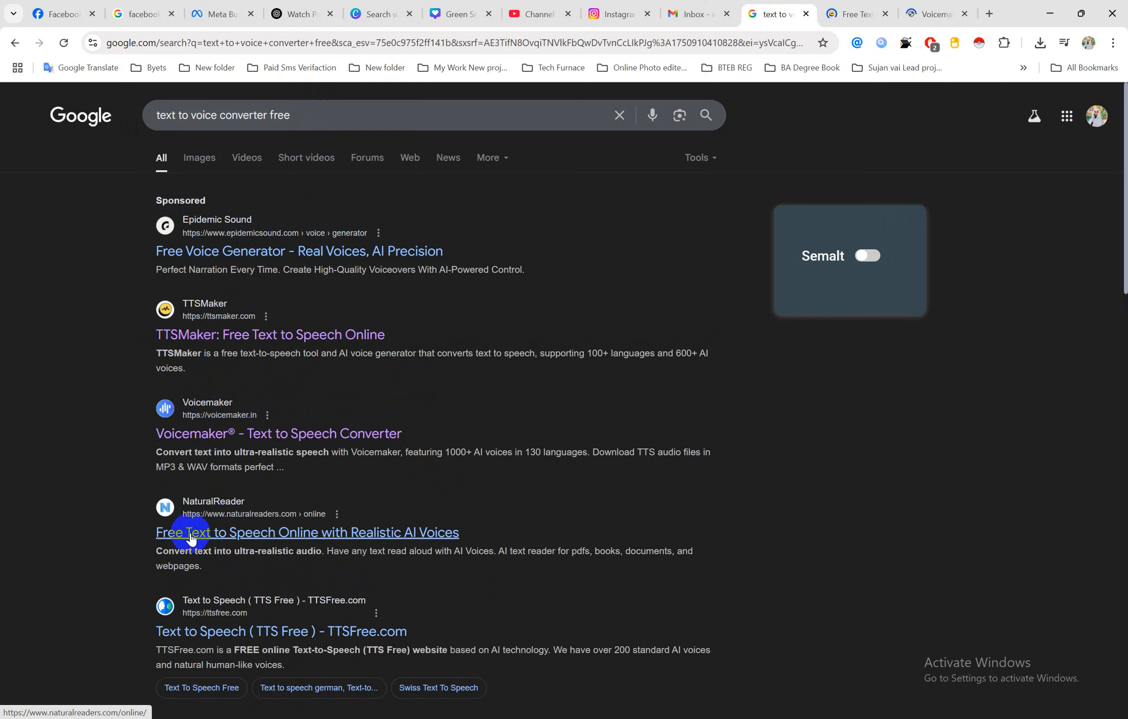
left_click(787, 11)
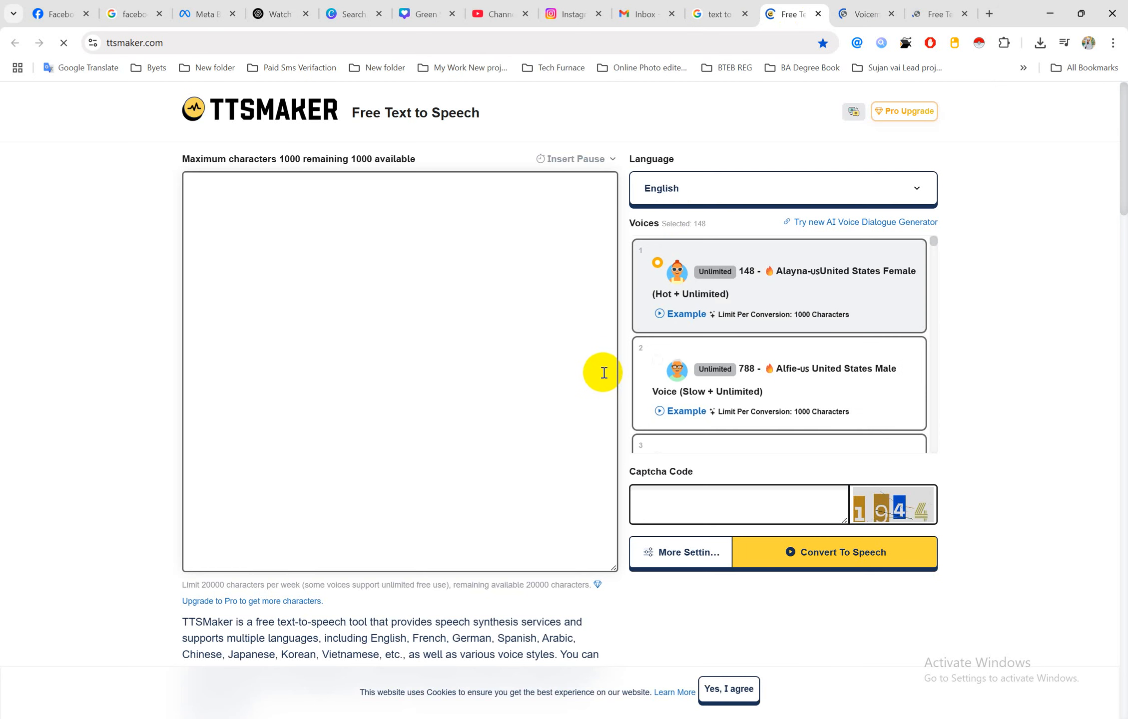
Copy the two-sentence watch SMS from Word and paste it into TTSMaker's text box
left_click(604, 372)
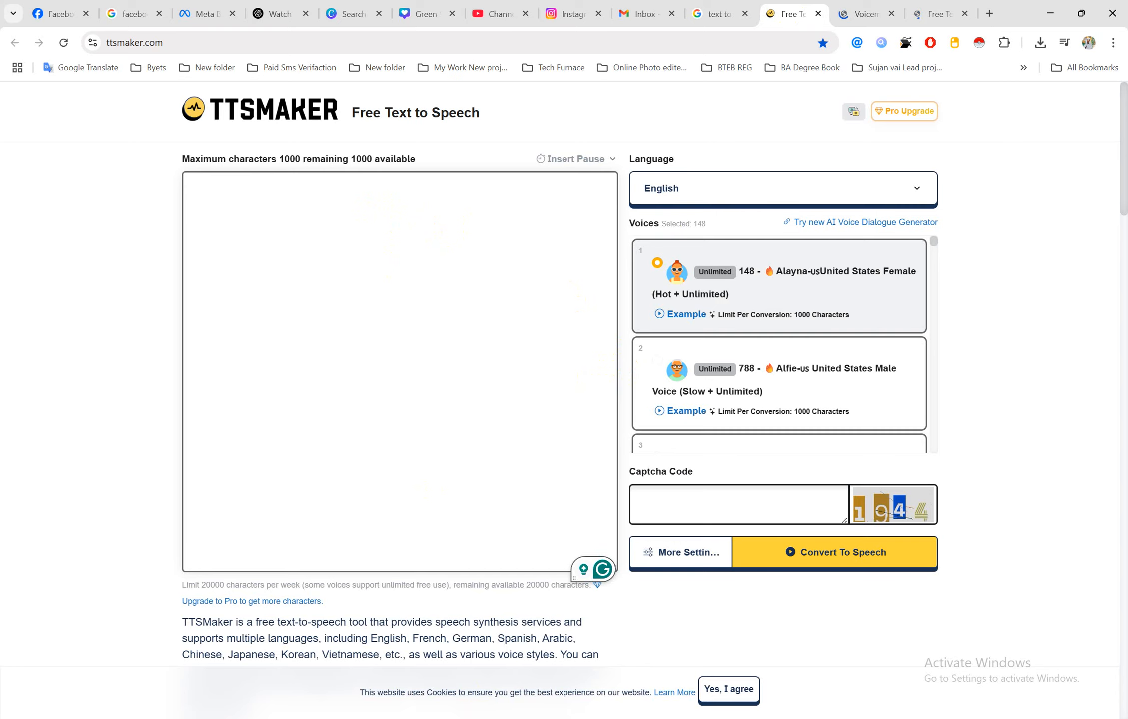
left_click(549, 672)
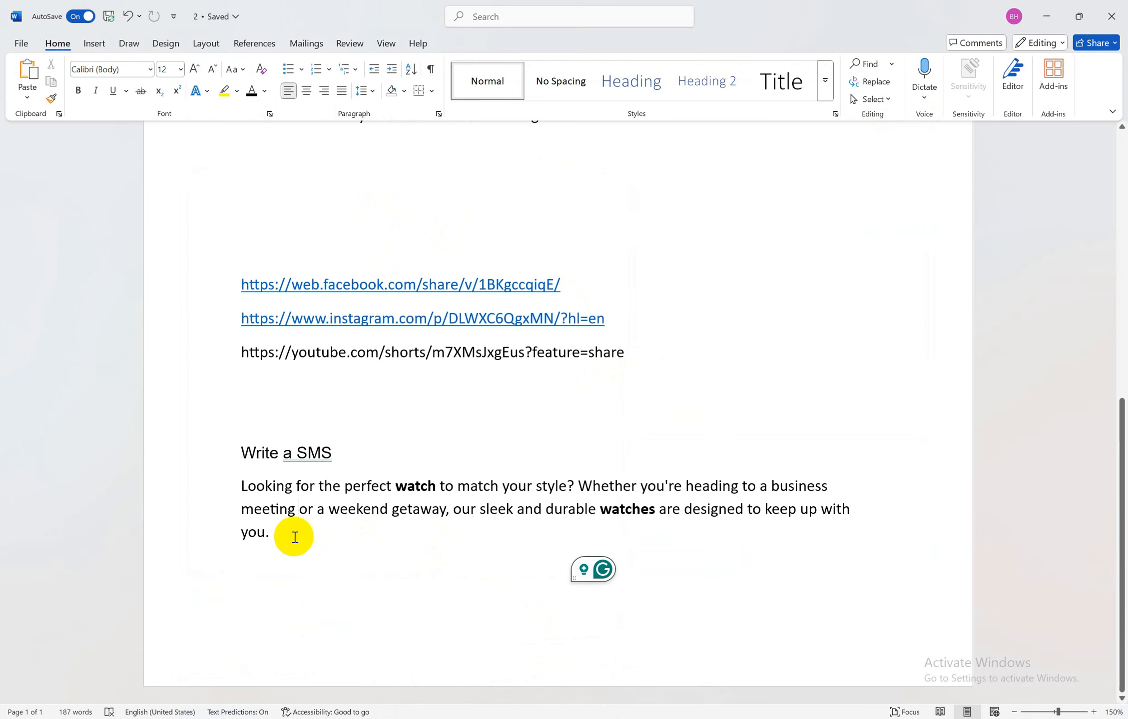
left_click_drag(292, 534, 258, 491)
key("ctrl+c")
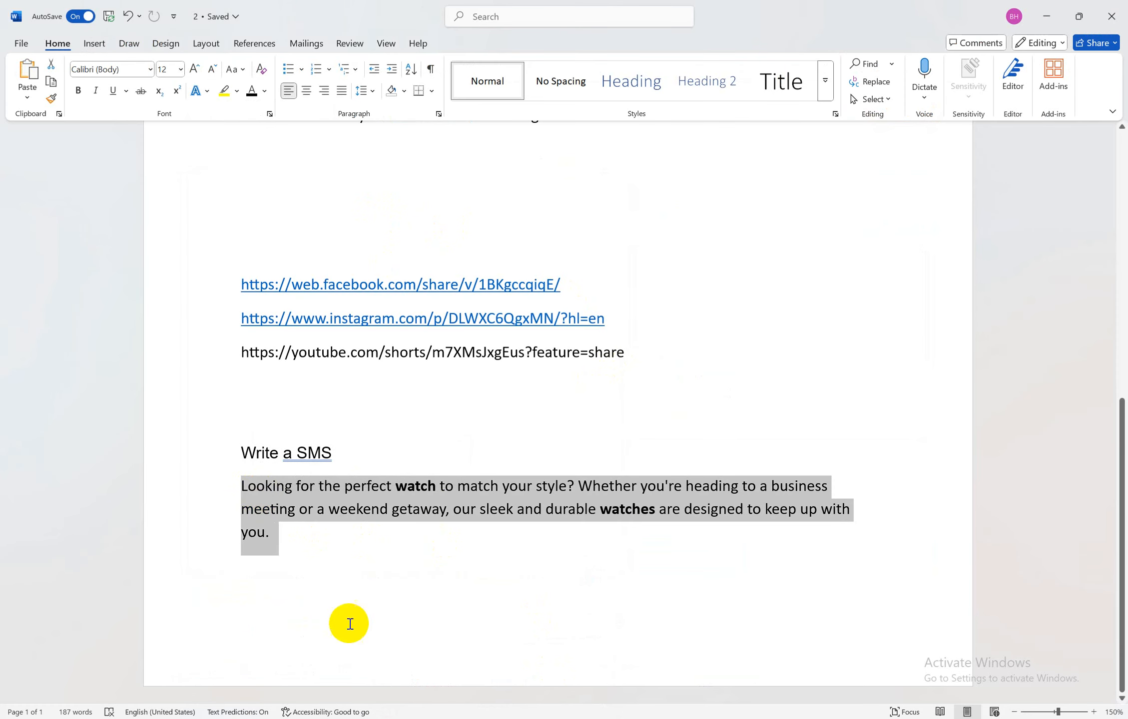
mouse_move(532, 715)
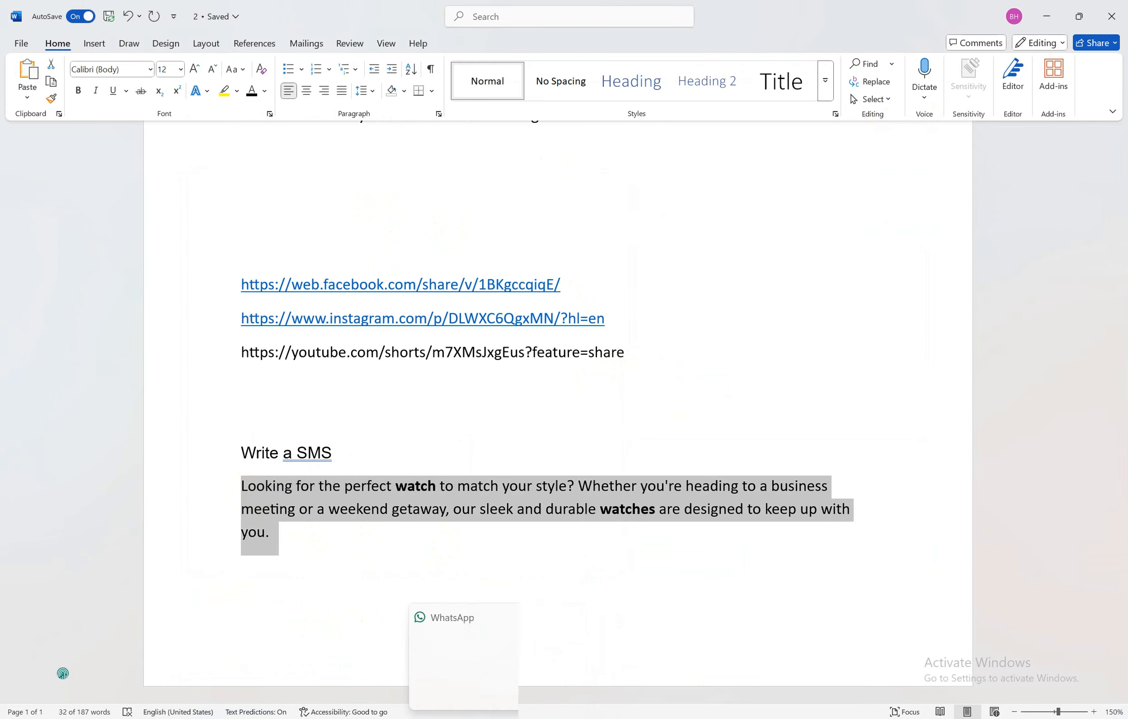
left_click(443, 645)
left_click(323, 276)
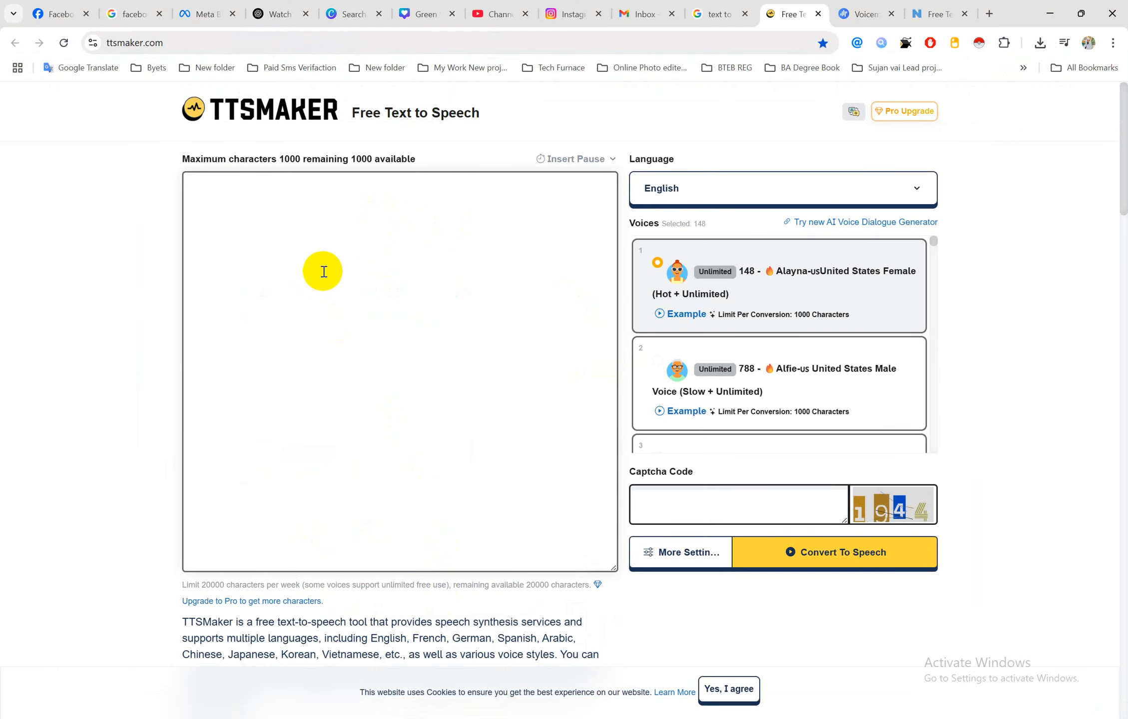
key("ctrl+v")
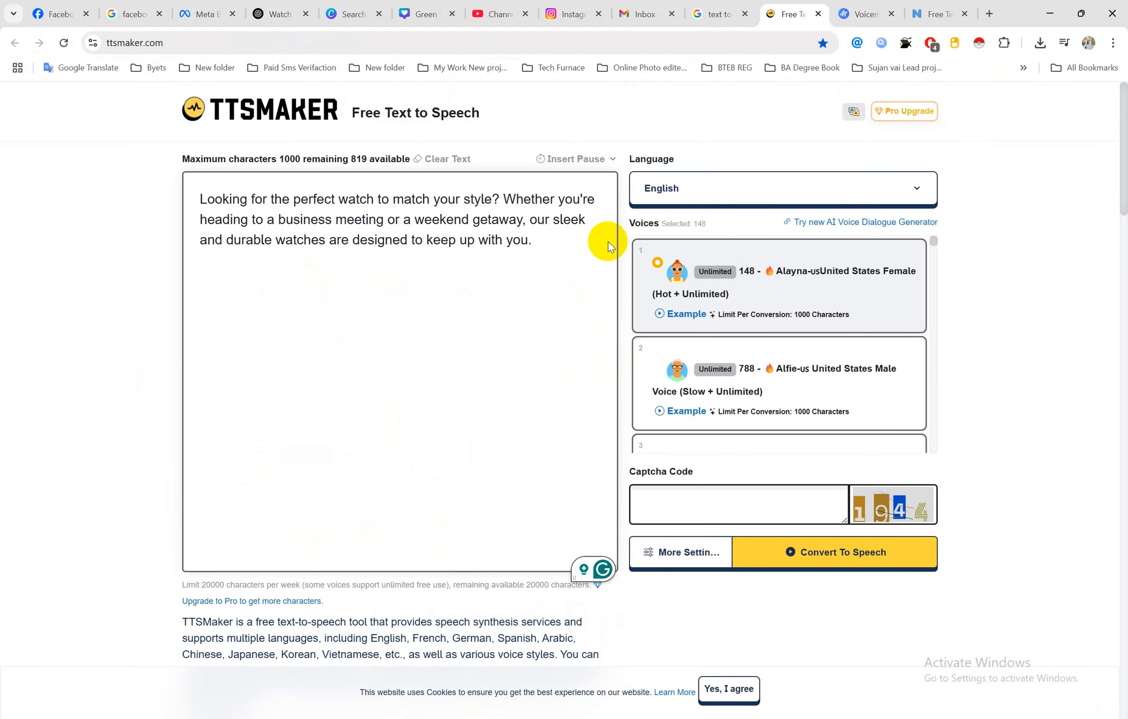
double_click(444, 240)
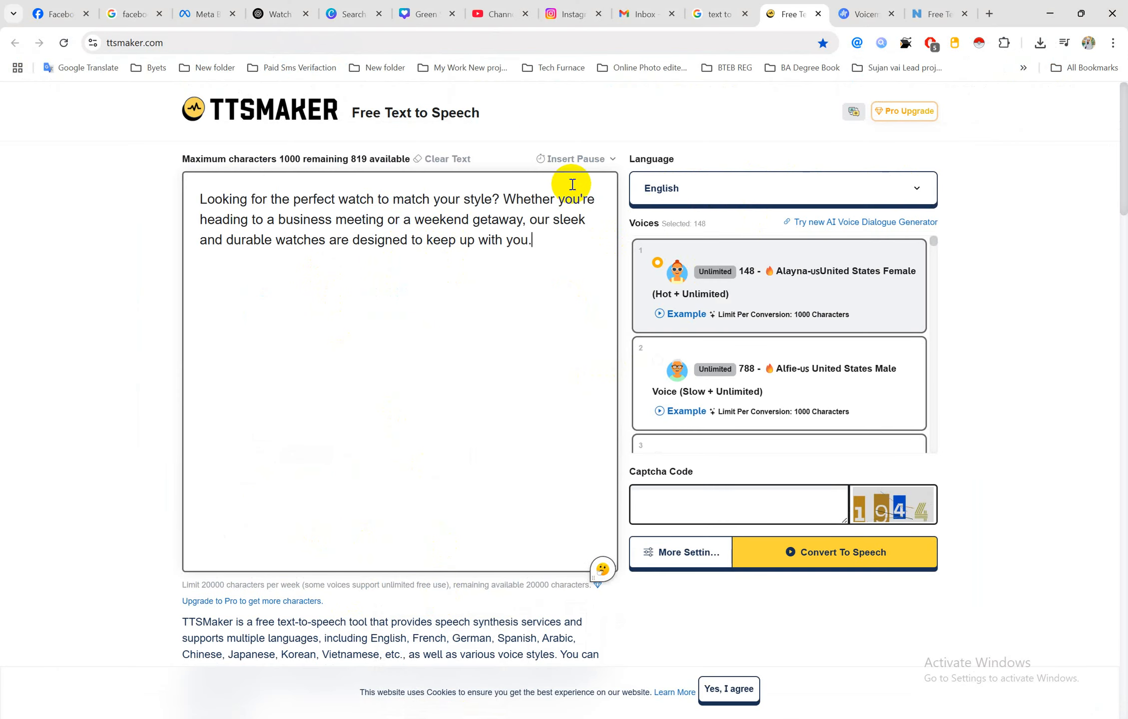
Set the TTSMaker speech language to Bengali
left_click(687, 195)
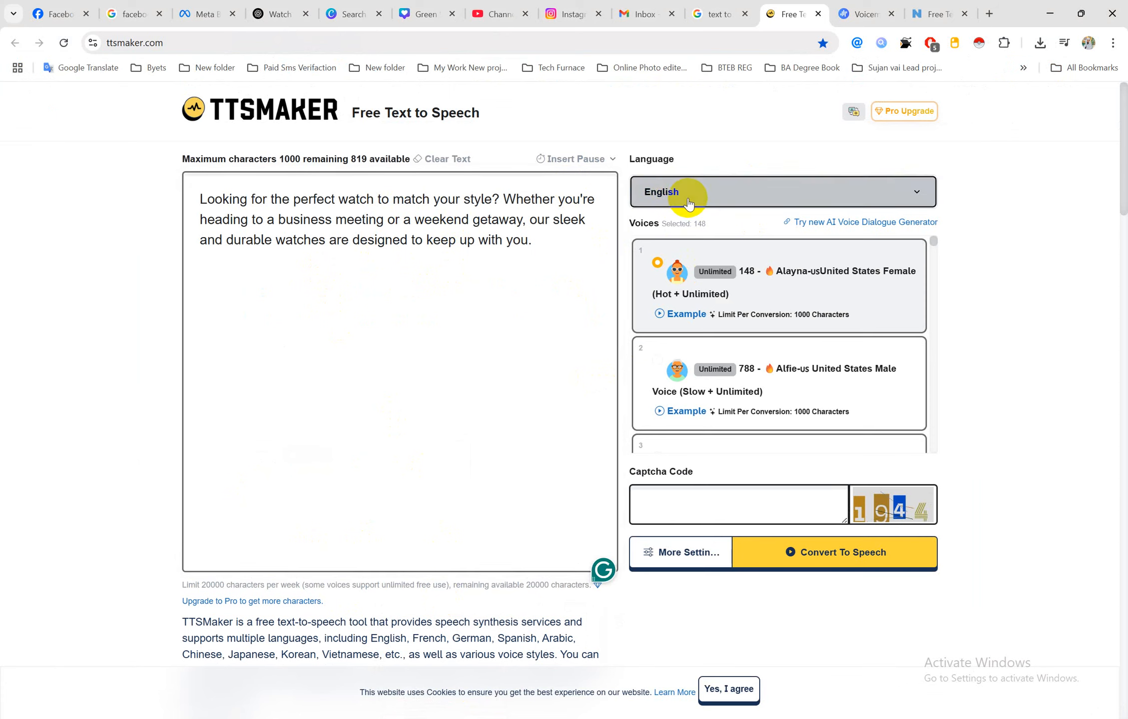
type("b")
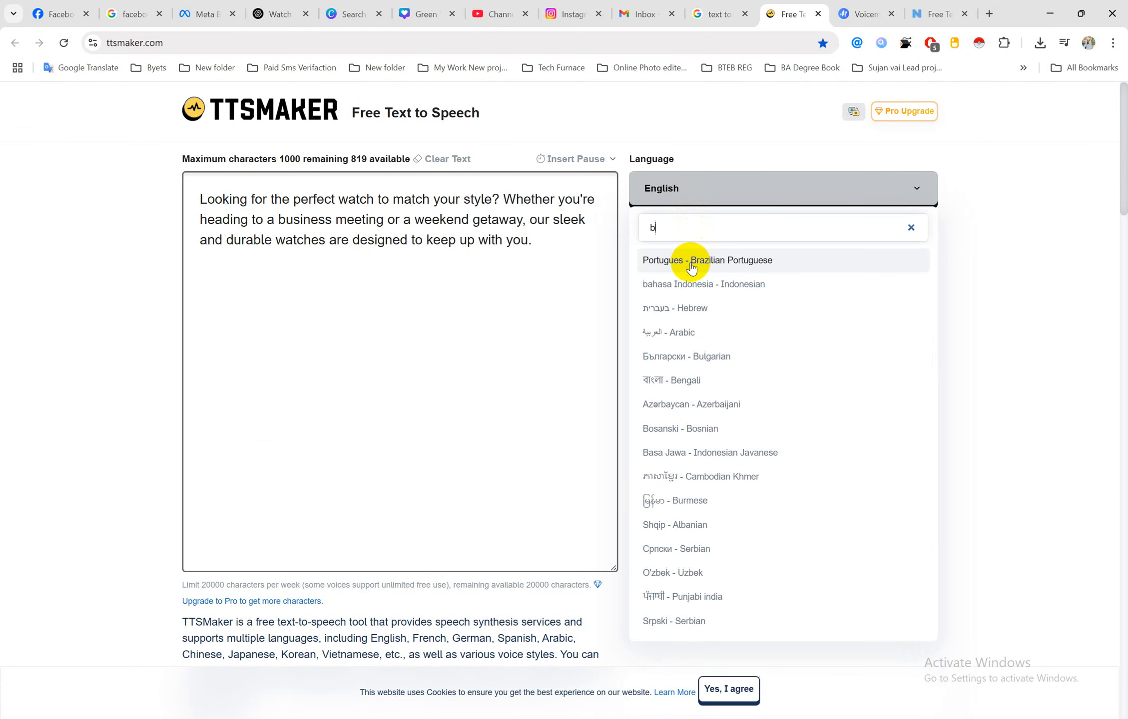
type("a")
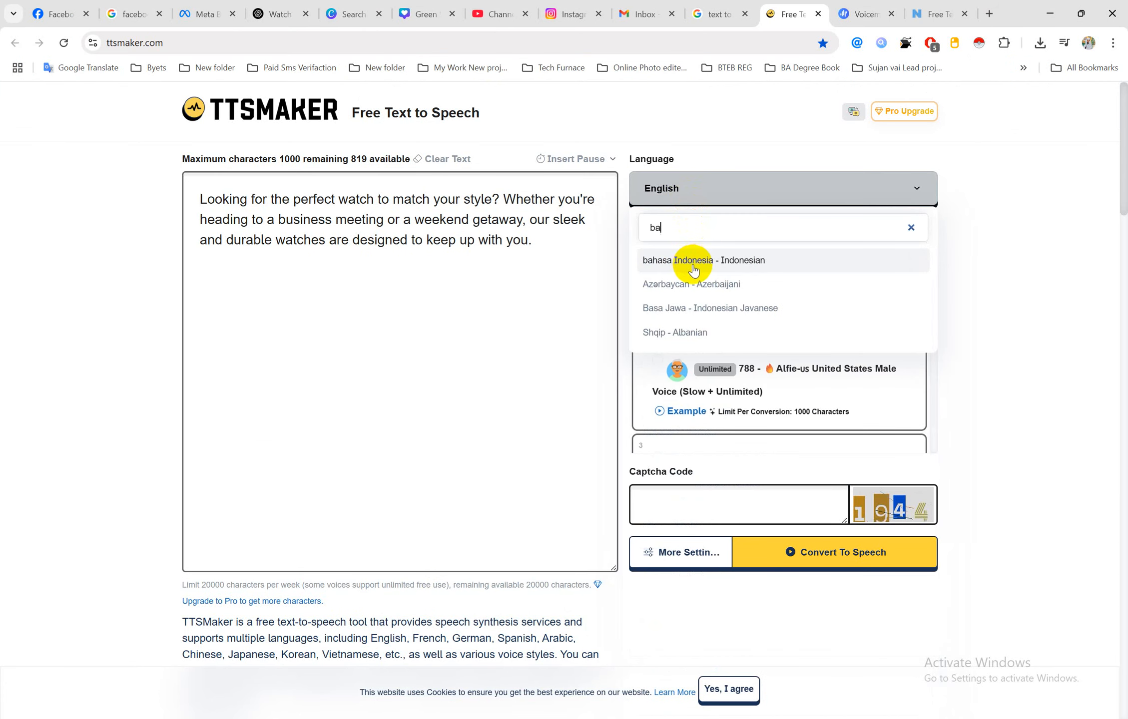
key("BackSpace")
type("e")
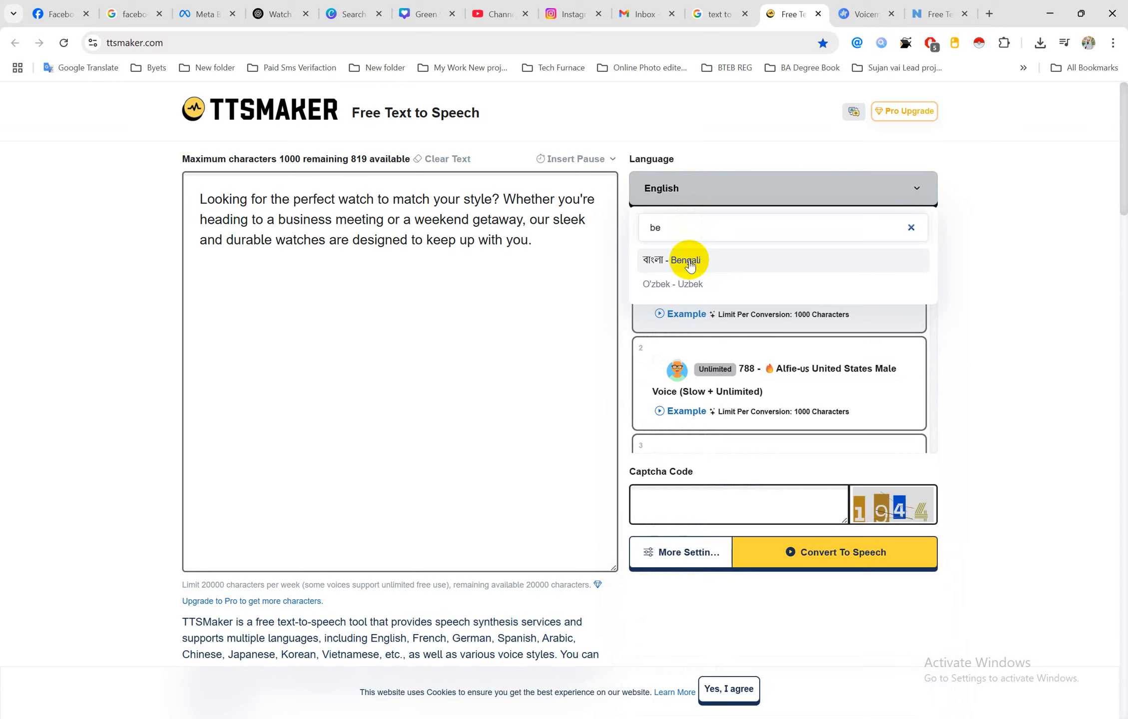
left_click(692, 271)
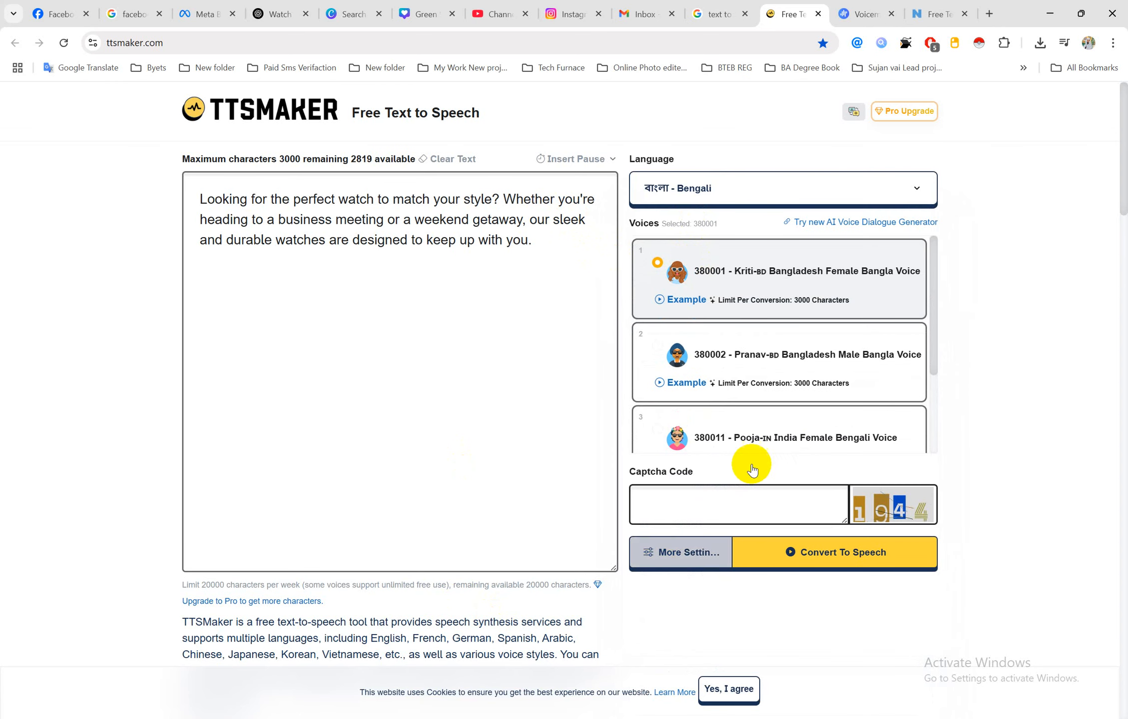
Enter the captcha code, pass the human verification and convert the SMS to speech
left_click(792, 540)
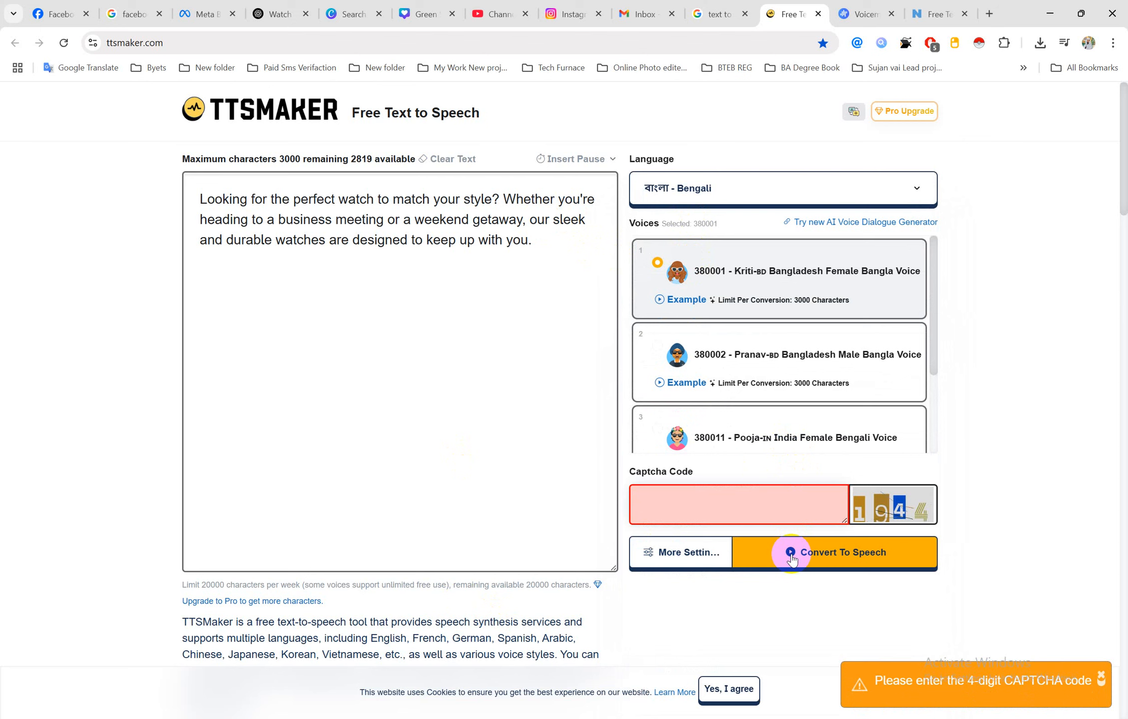
left_click(703, 502)
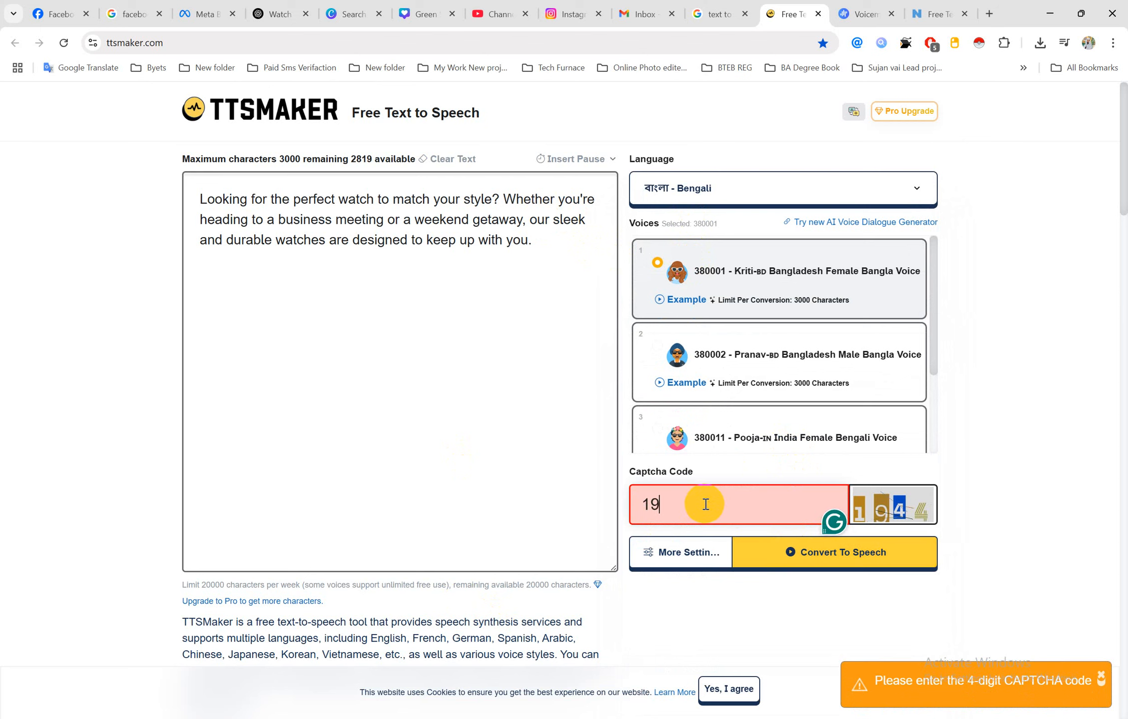
type("1944")
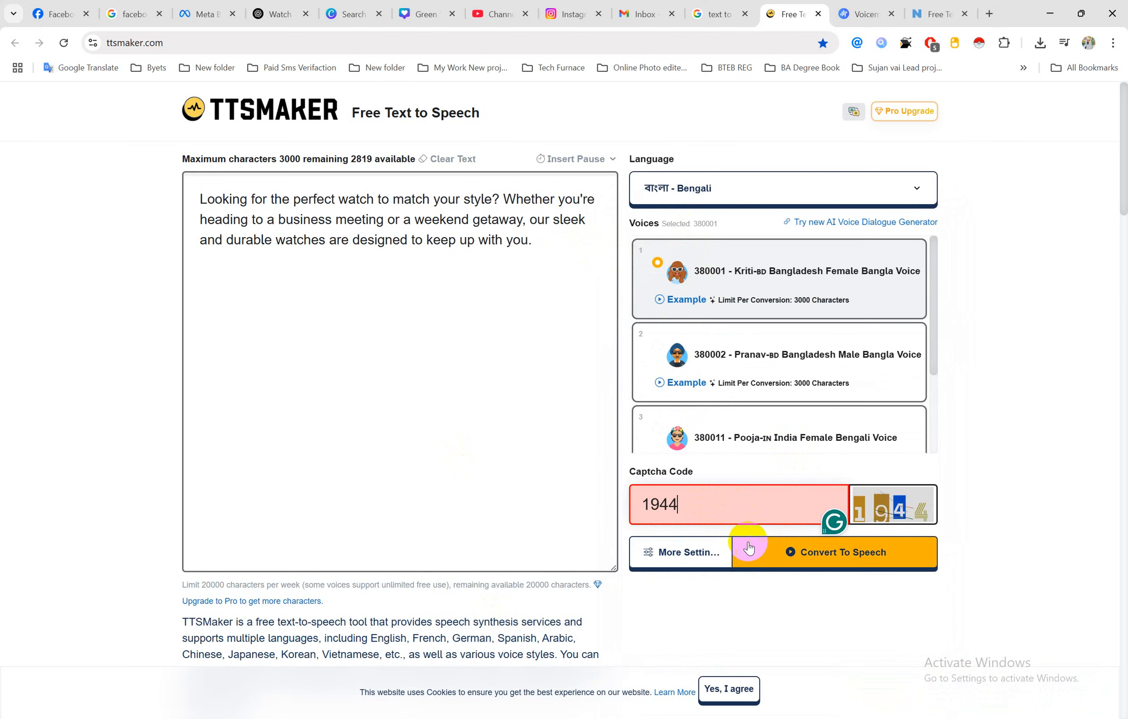
left_click(787, 548)
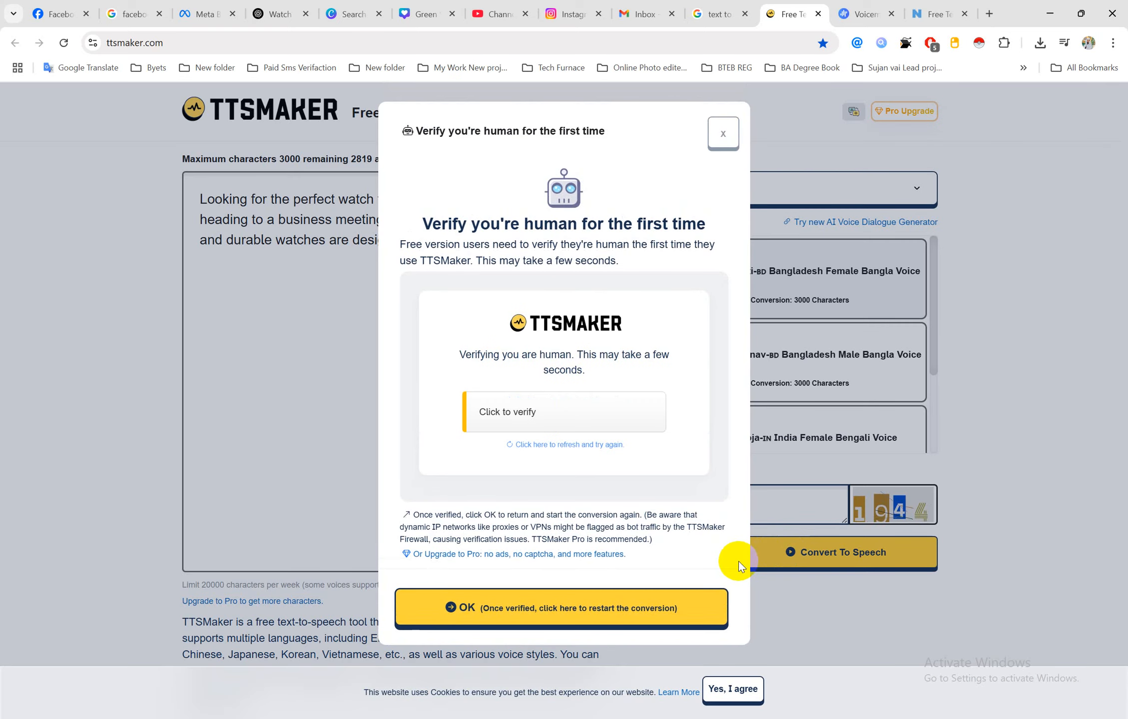
left_click(509, 418)
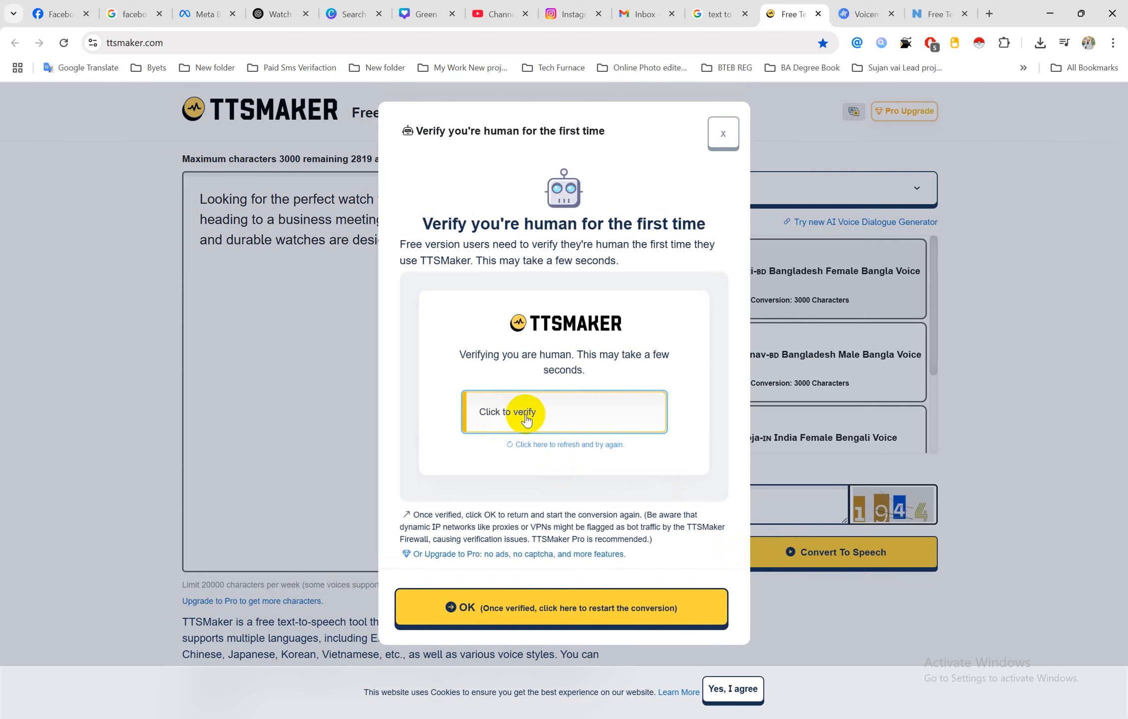
left_click(524, 415)
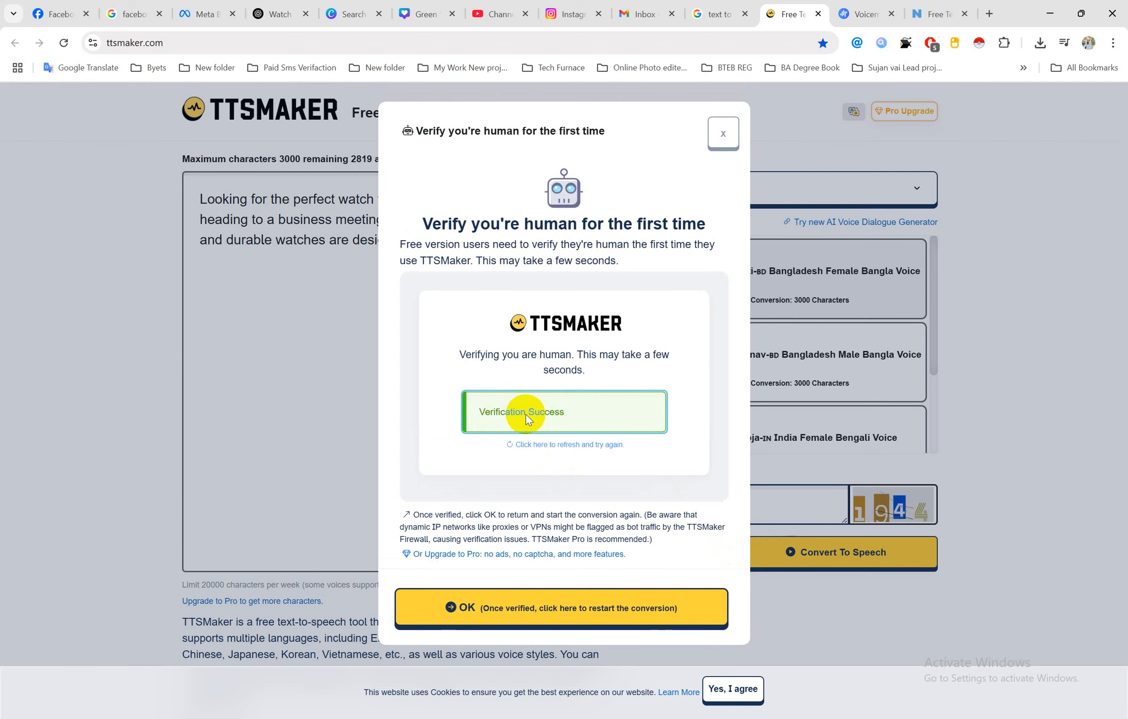
left_click(540, 619)
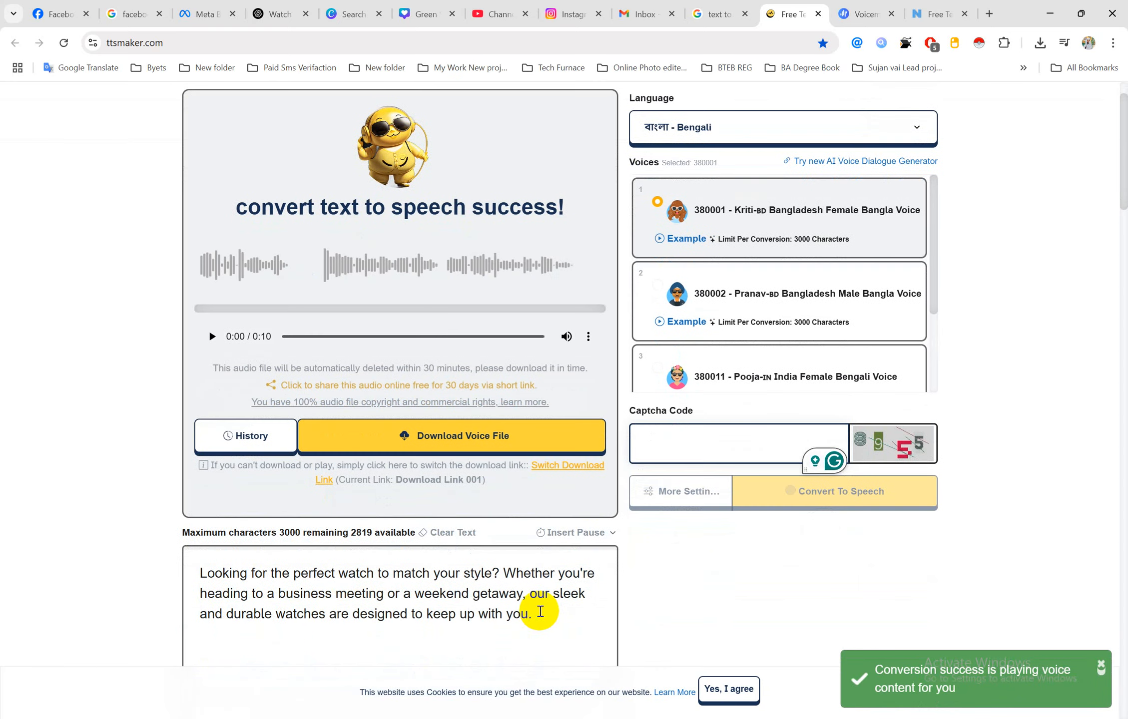
Play the 10-second Bengali clip and download the voice file
scroll(290, 387, "up", 2)
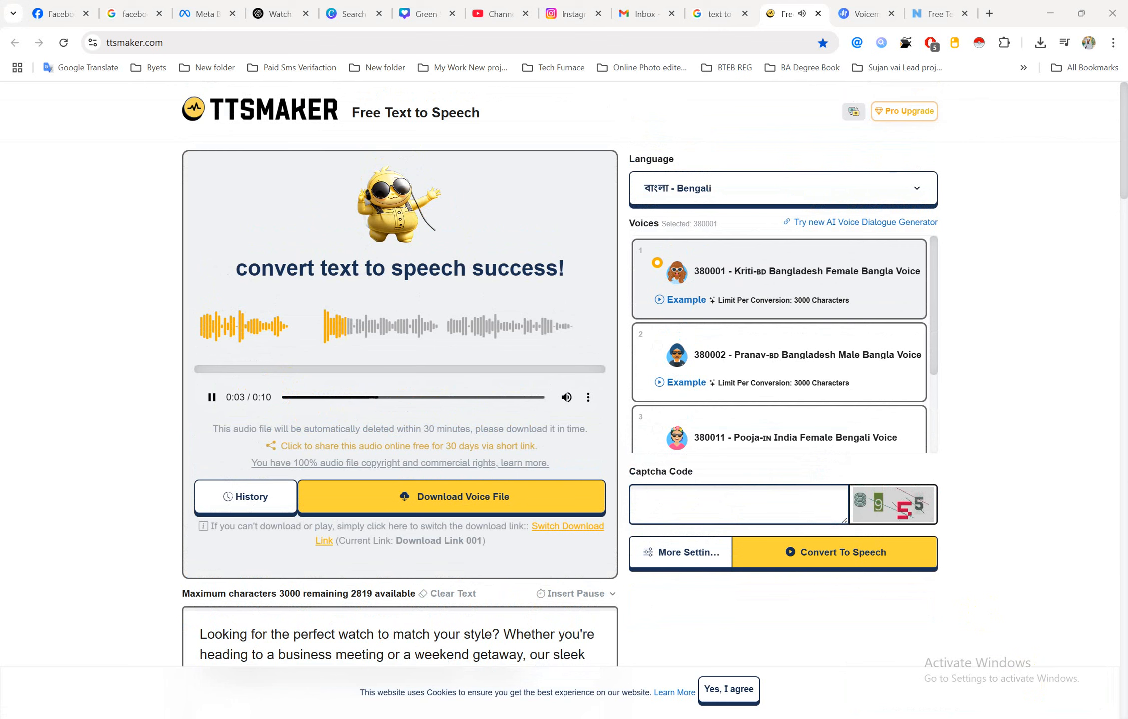
left_click(1005, 718)
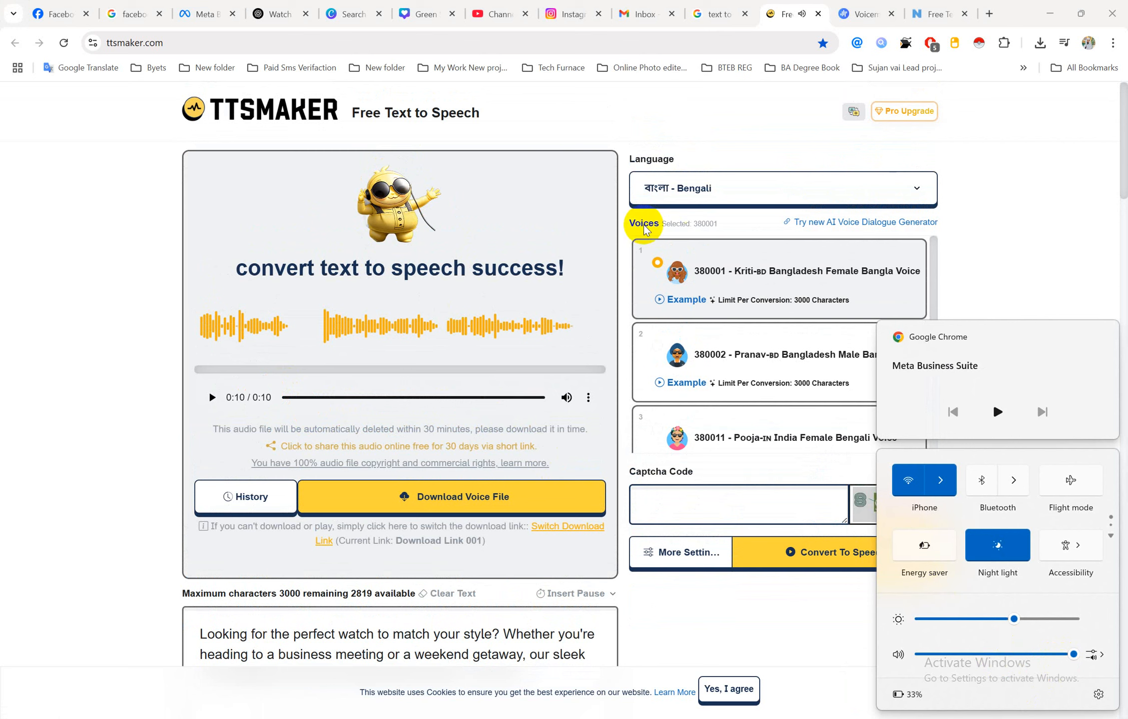
left_click(438, 499)
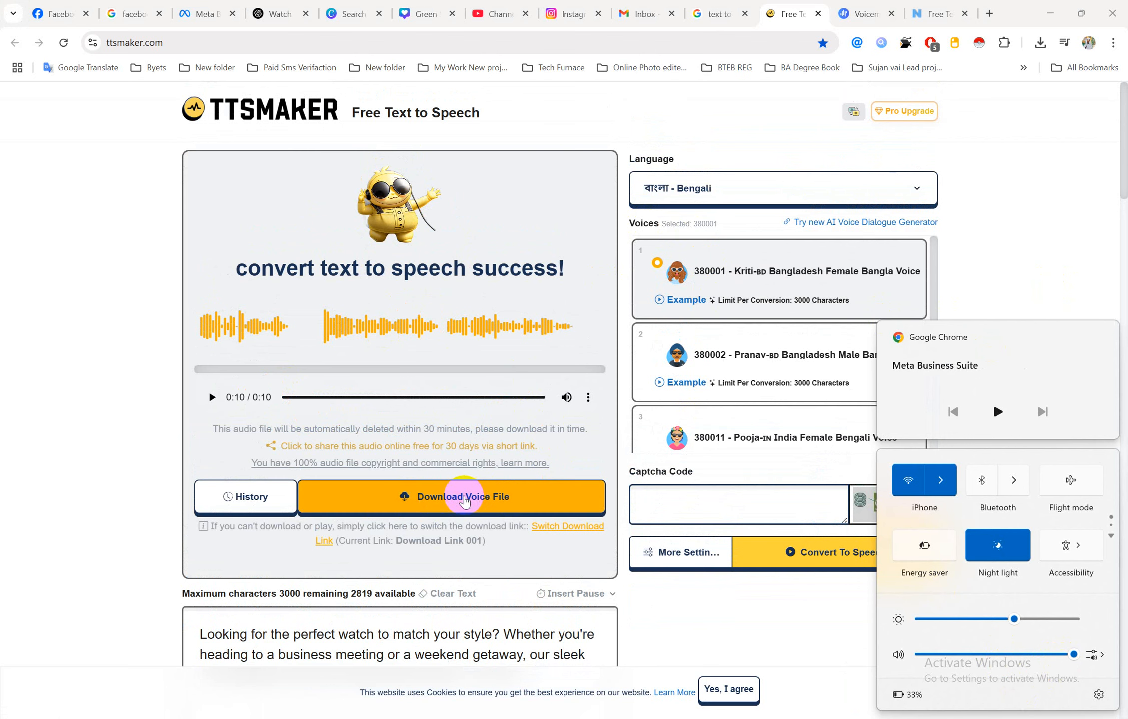
left_click(1038, 273)
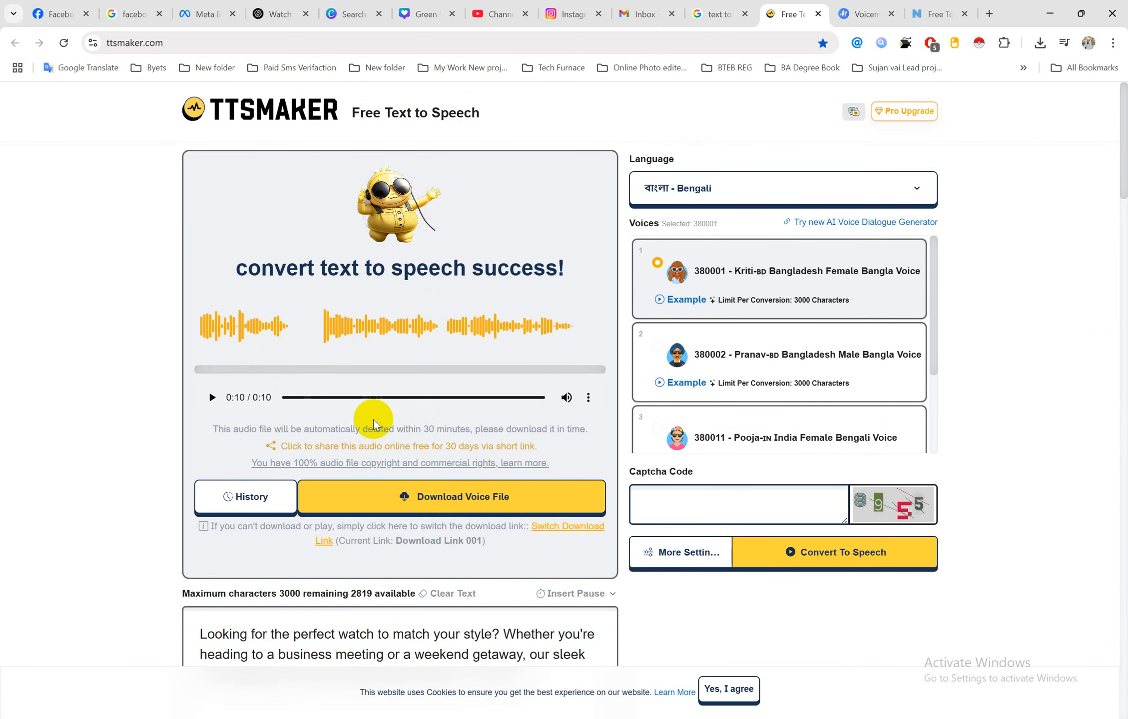
scroll(373, 430, "down", 5)
scroll(373, 434, "up", 3)
left_click(373, 528)
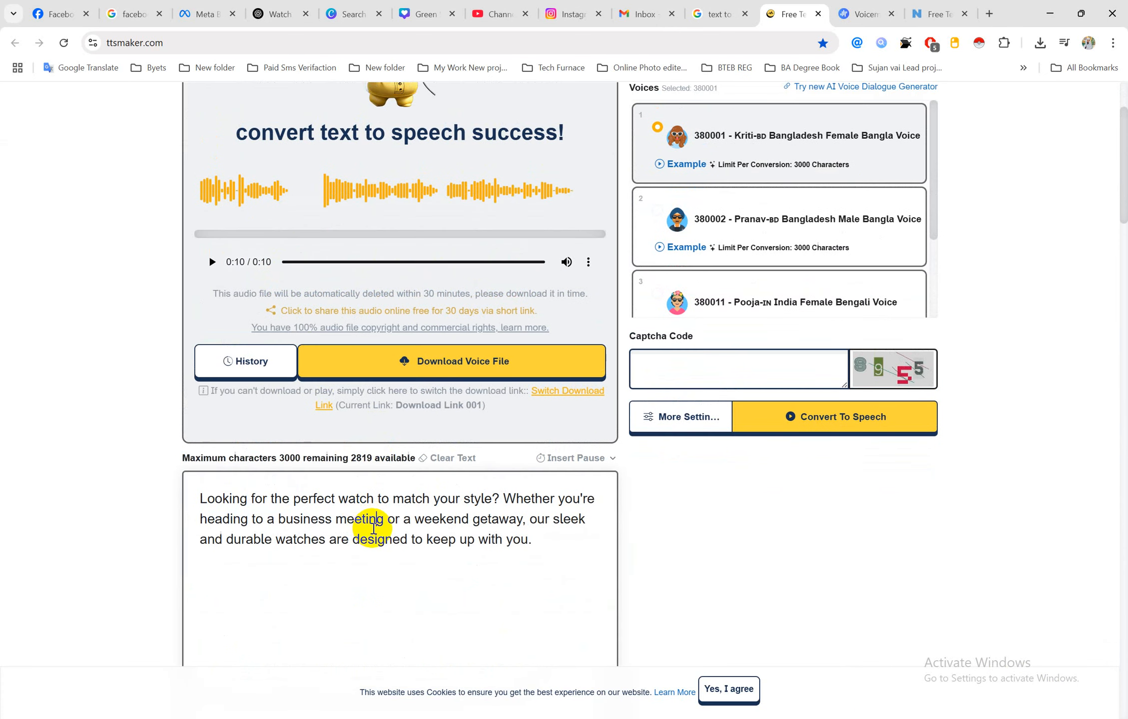
scroll(373, 528, "up", 3)
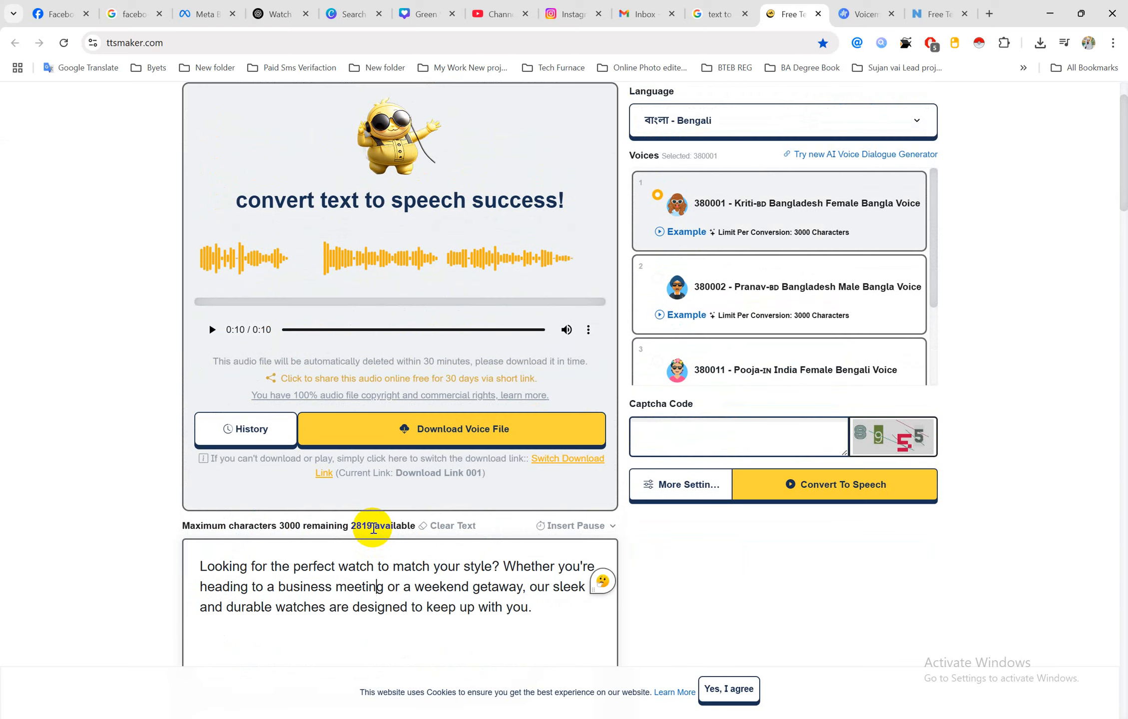
scroll(373, 528, "down", 2)
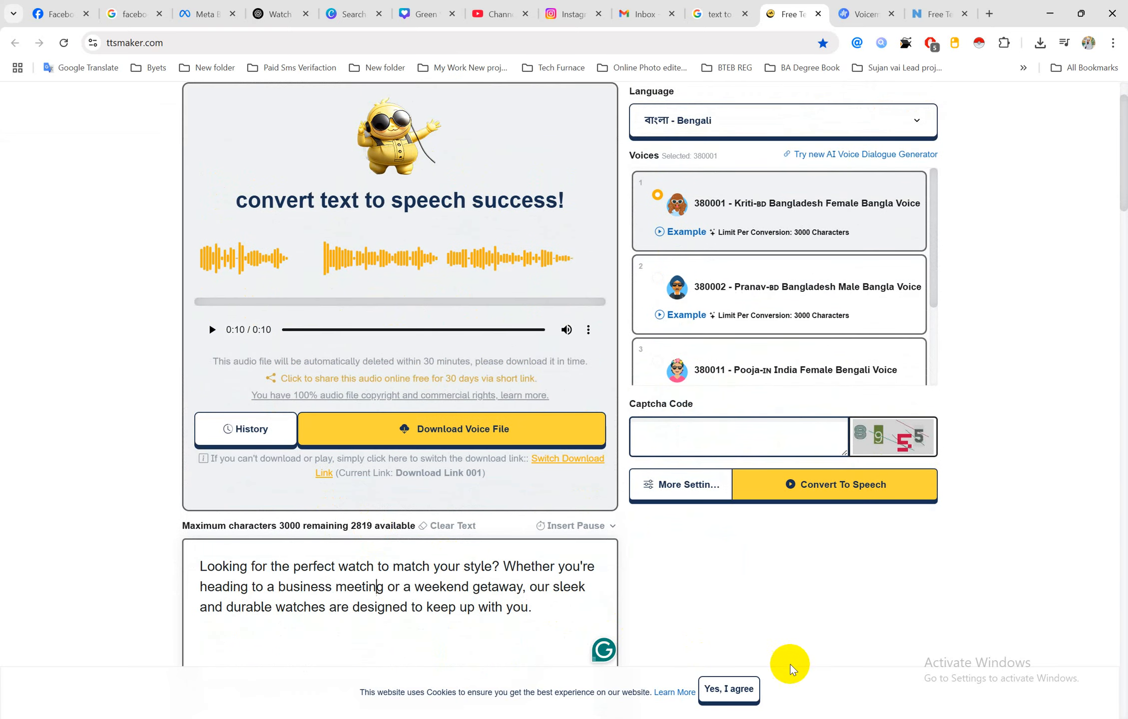
Capture the TTSMaker page, box the SMS text and audio player in red, and save as 10
key("Print")
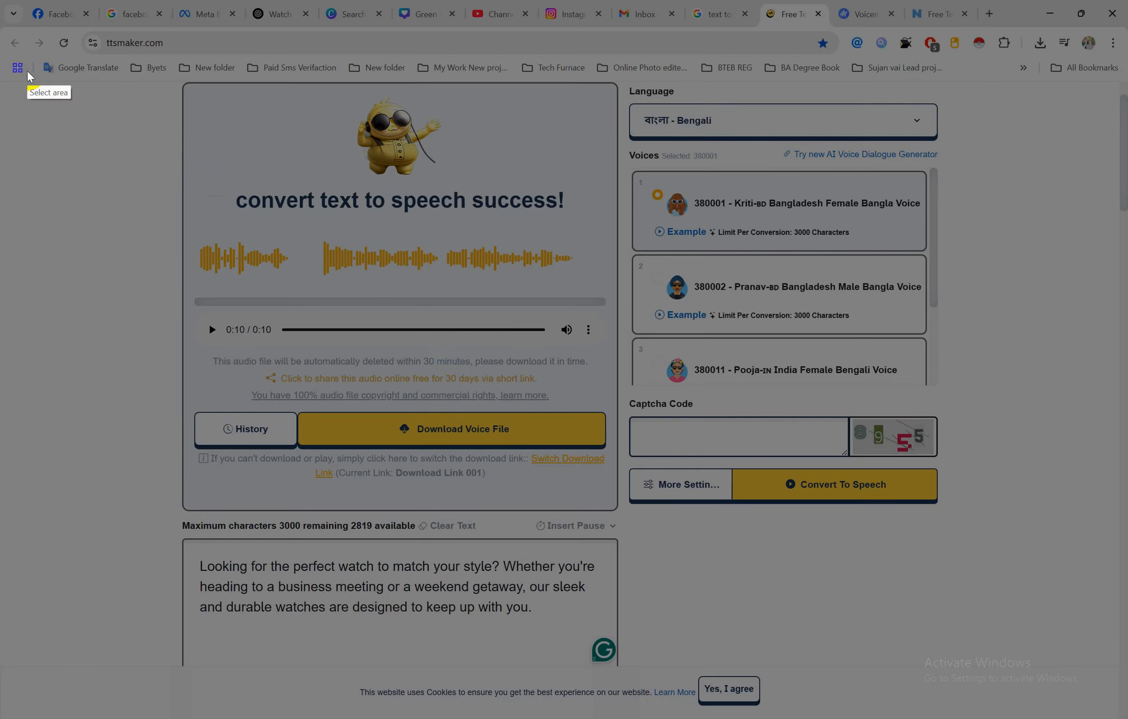
left_click_drag(19, 85, 1123, 699)
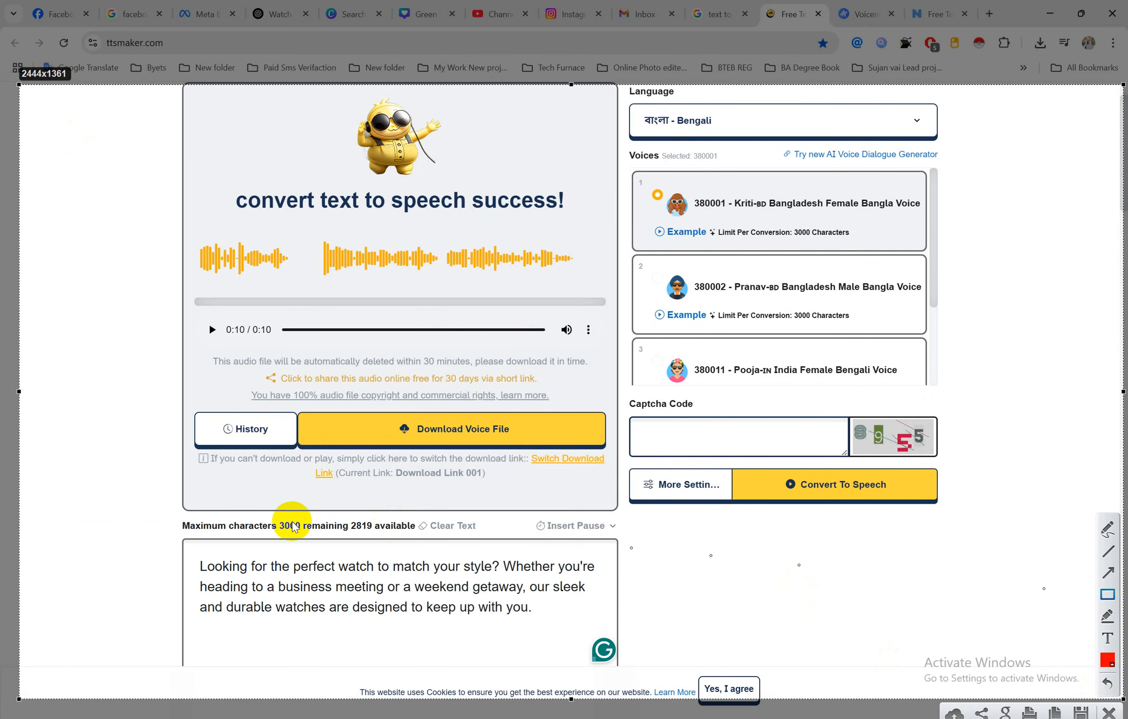
left_click_drag(168, 539, 644, 640)
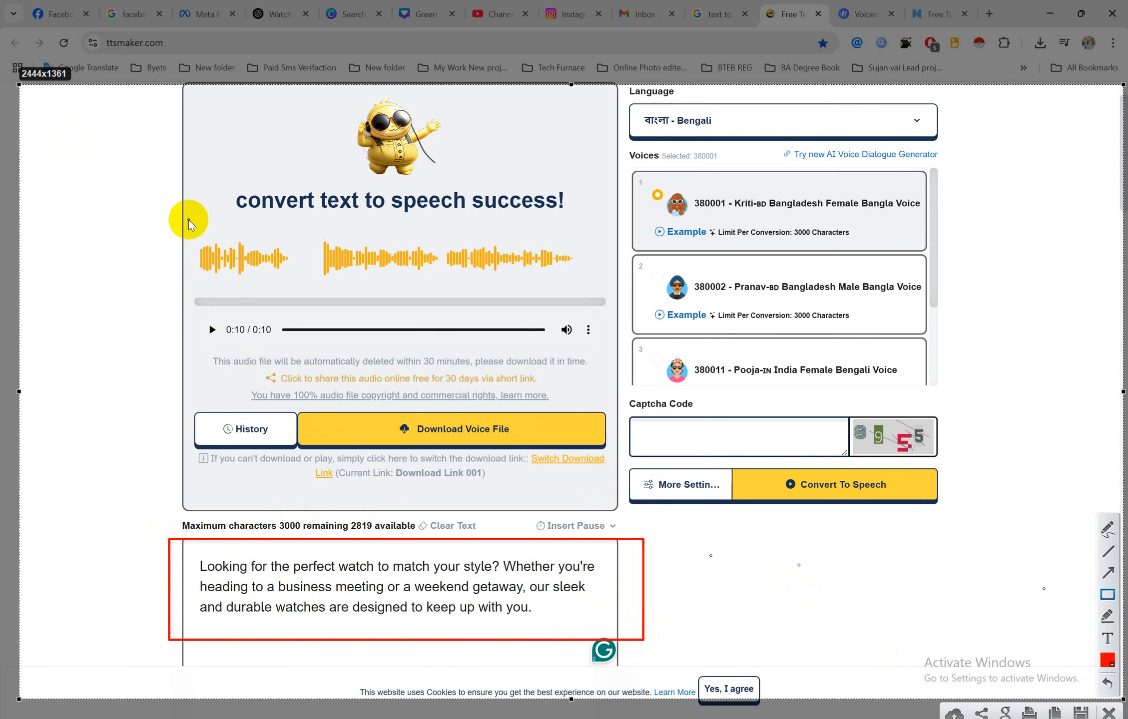
left_click_drag(179, 182, 615, 358)
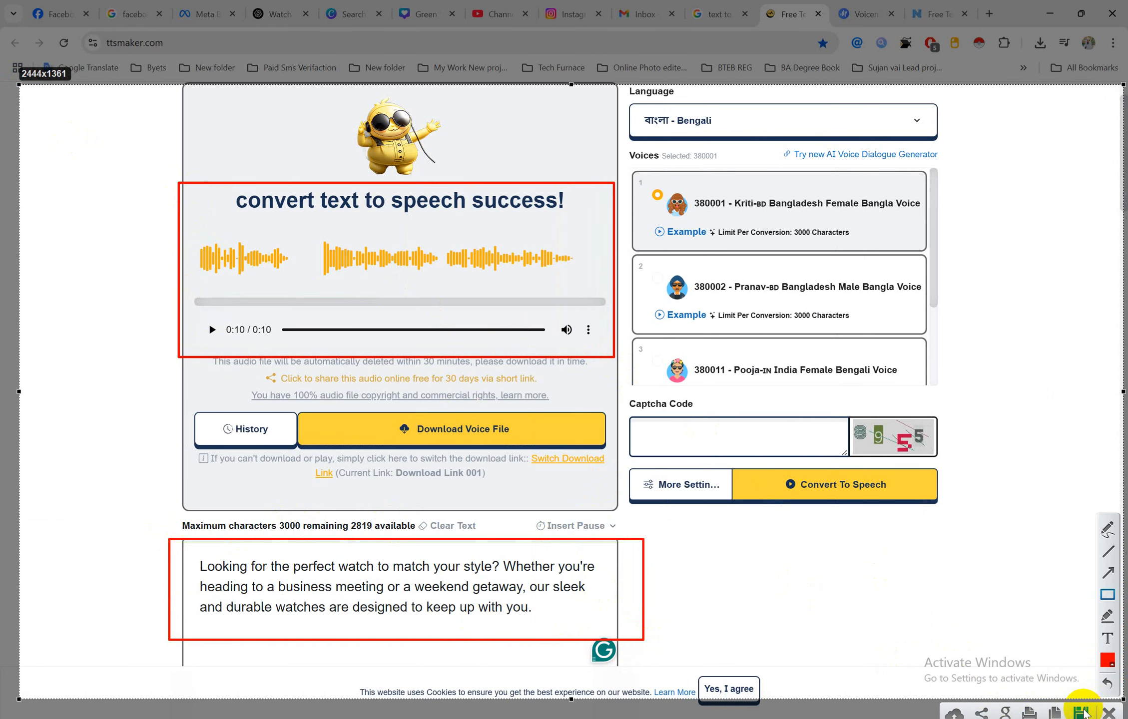
left_click(1081, 712)
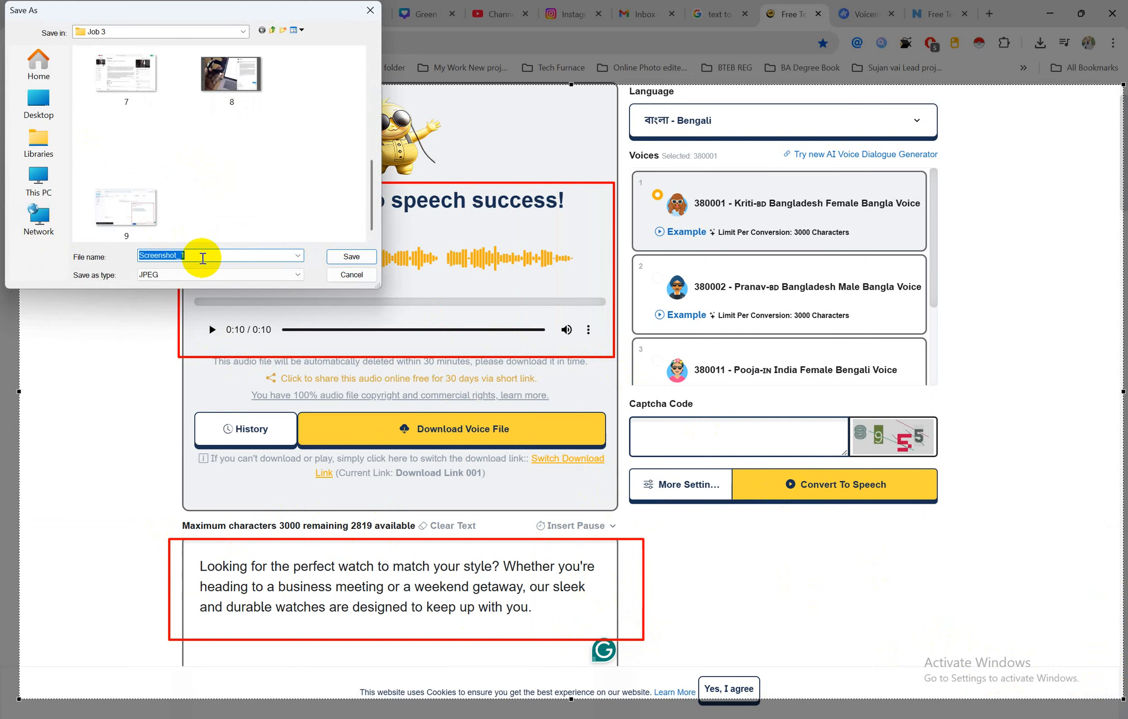
type("10")
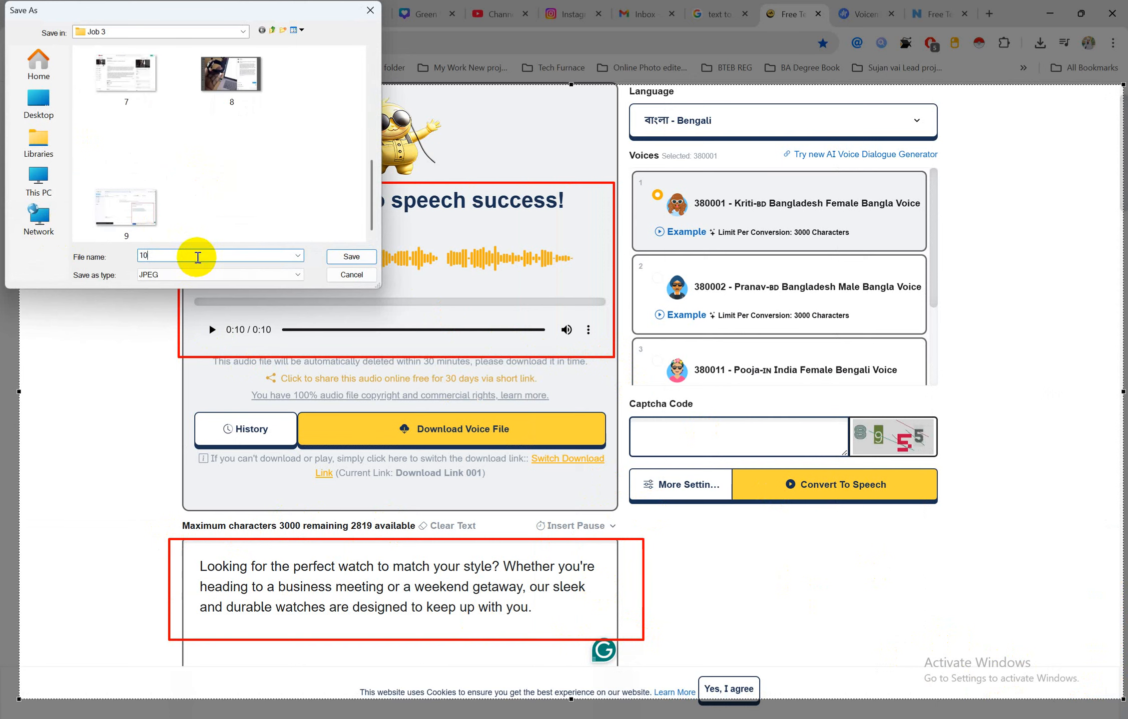
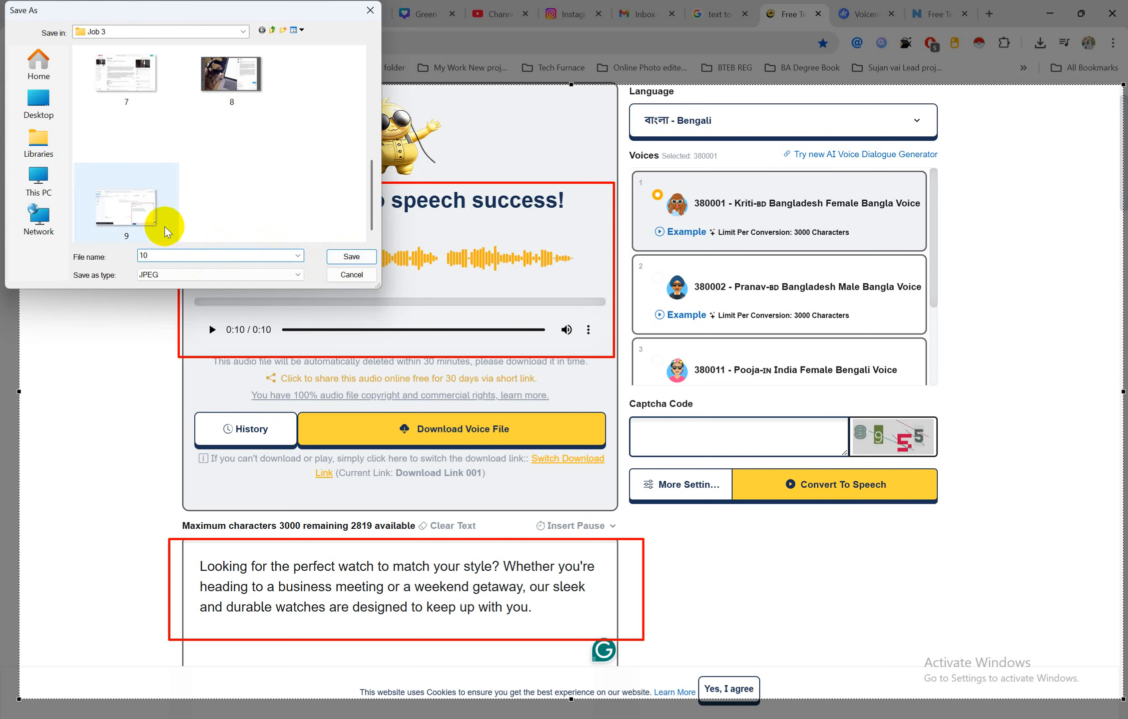
Save the screenshot as 10 in Job 3, check Step 7 of the job sheet, then switch to WhatsApp
left_click(352, 257)
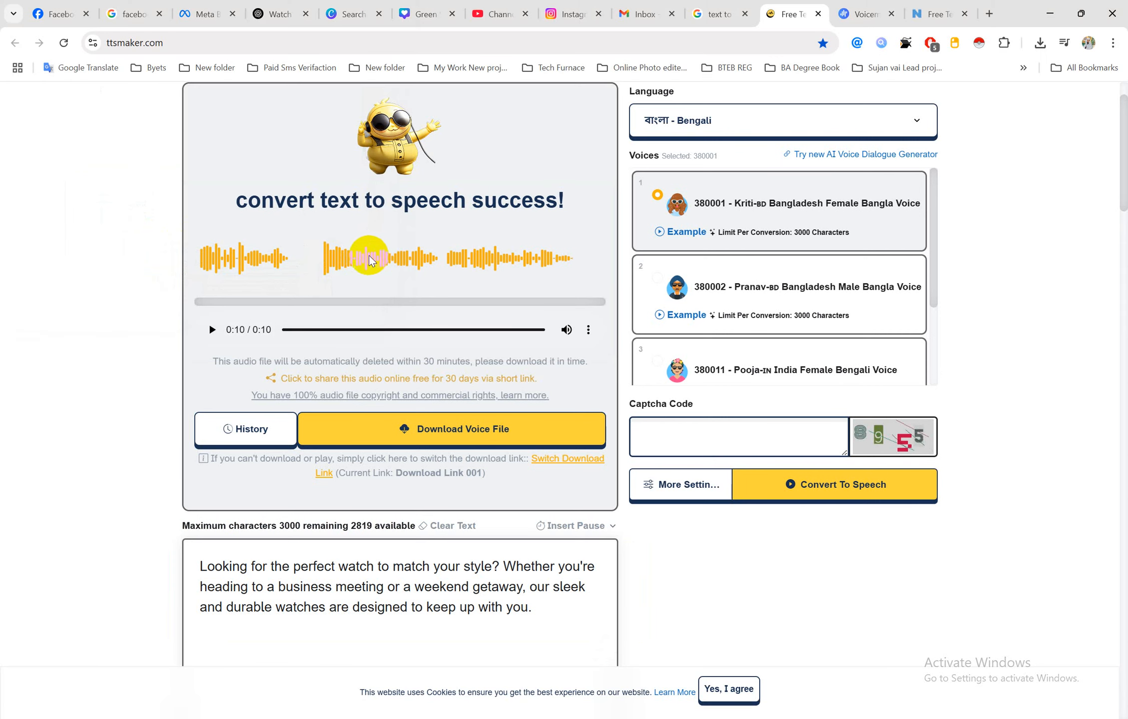
mouse_move(502, 718)
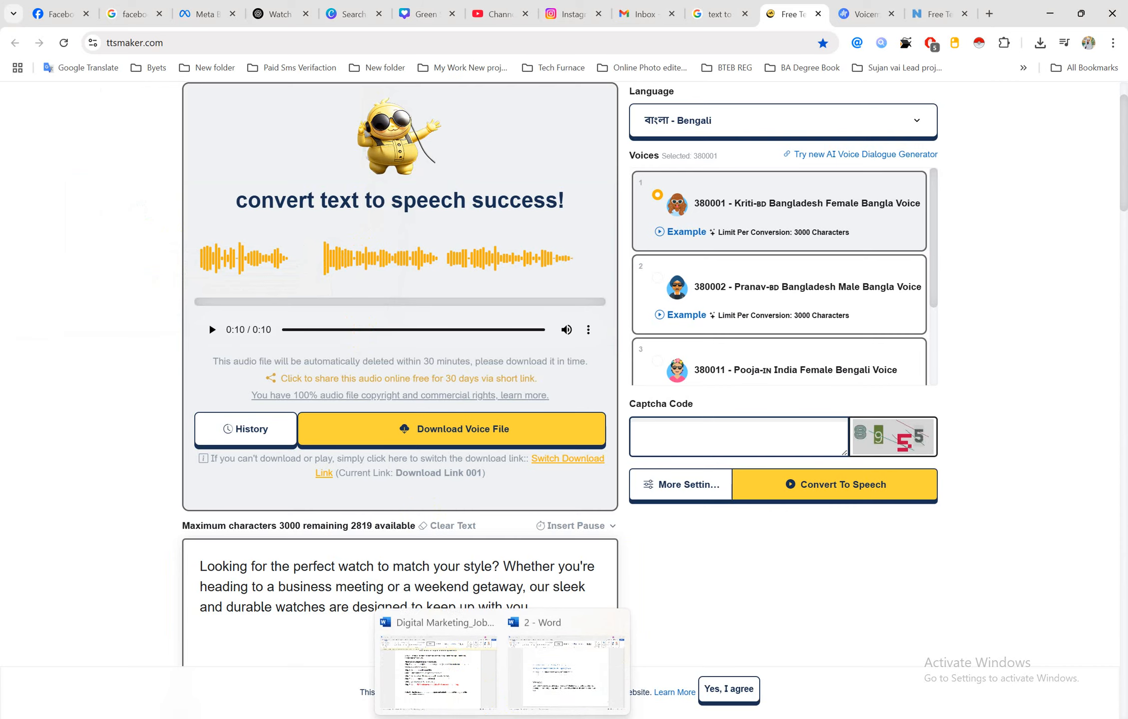
left_click(442, 657)
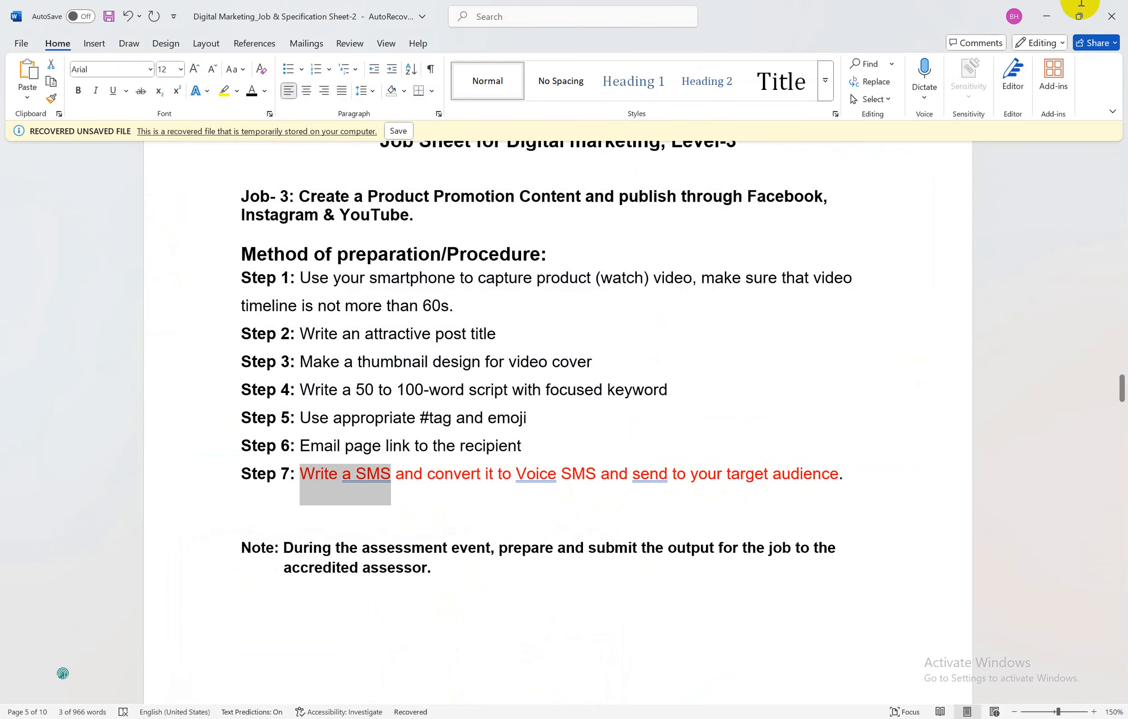
left_click(1047, 18)
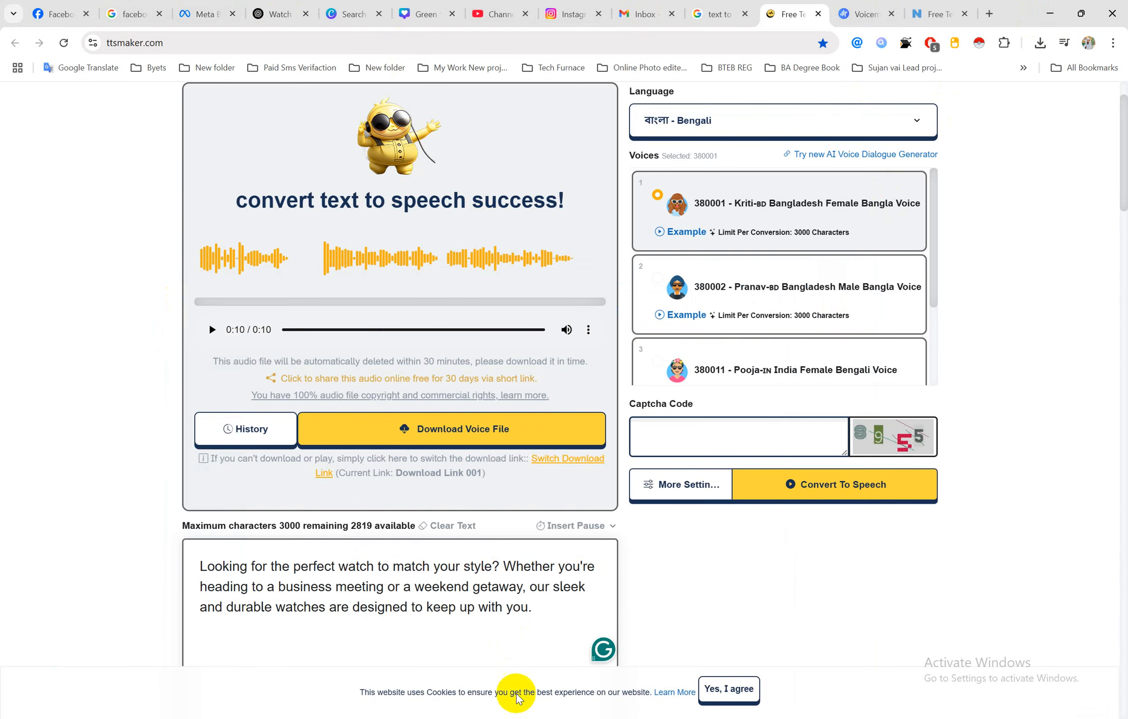
left_click(504, 718)
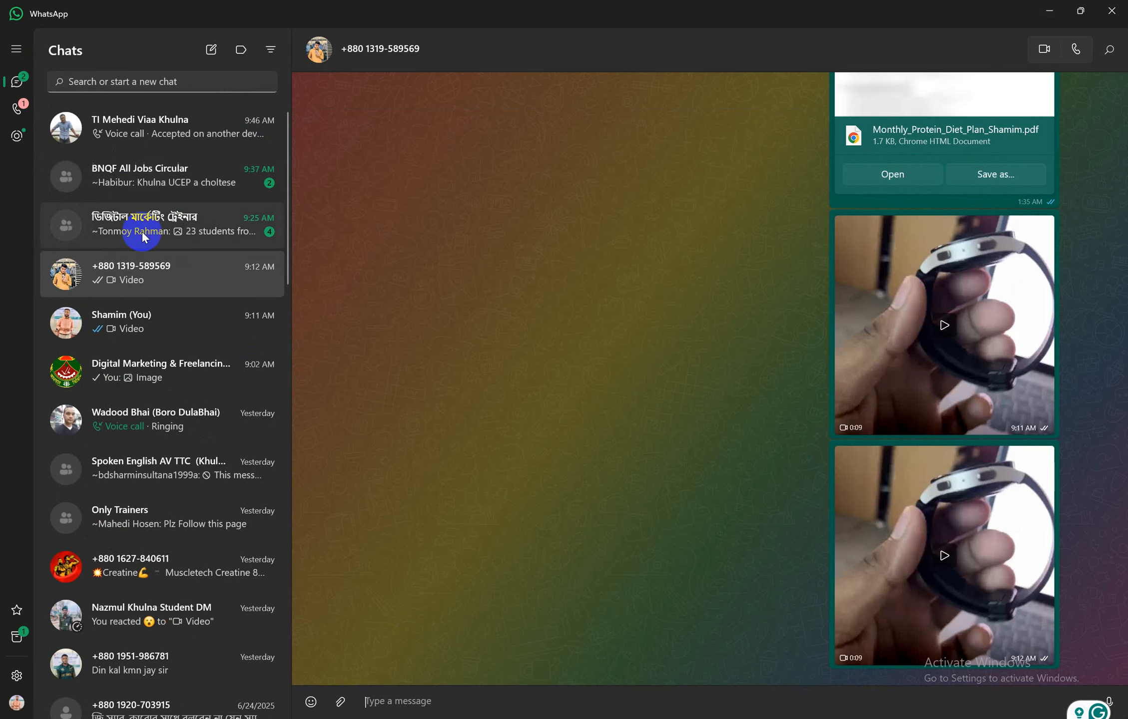
Open the Digital Marketing & Freelancing Course group, browse Downloads for a document, then cancel and return to TTSMaker
left_click(175, 388)
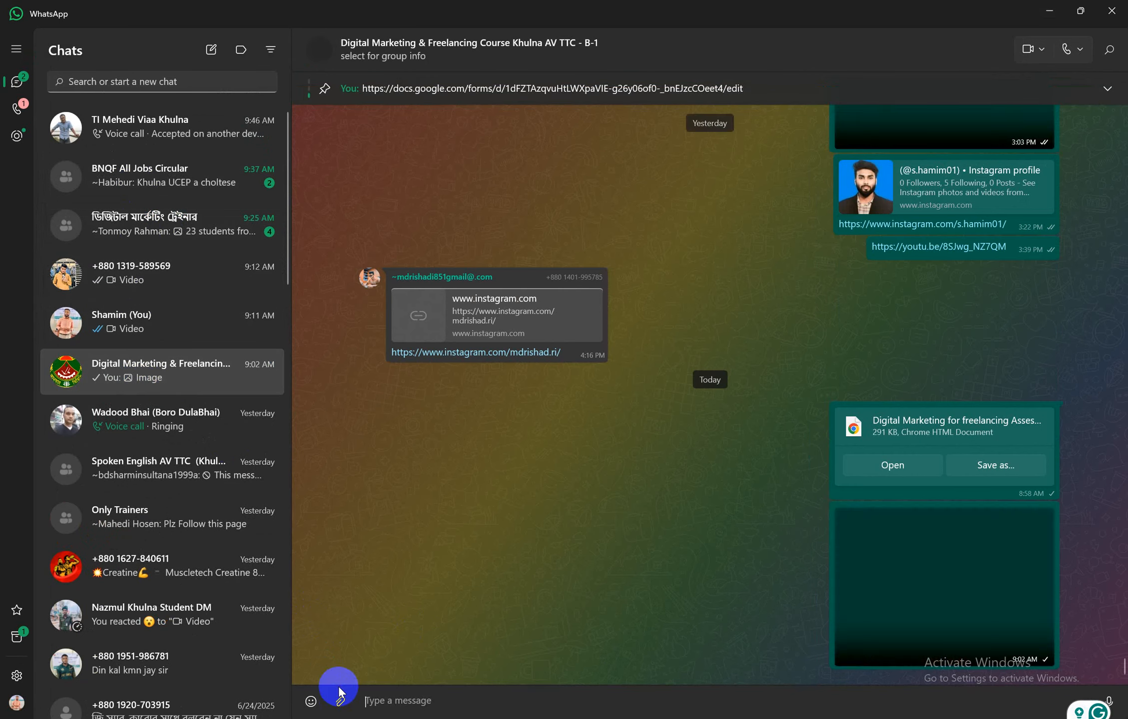
left_click(340, 701)
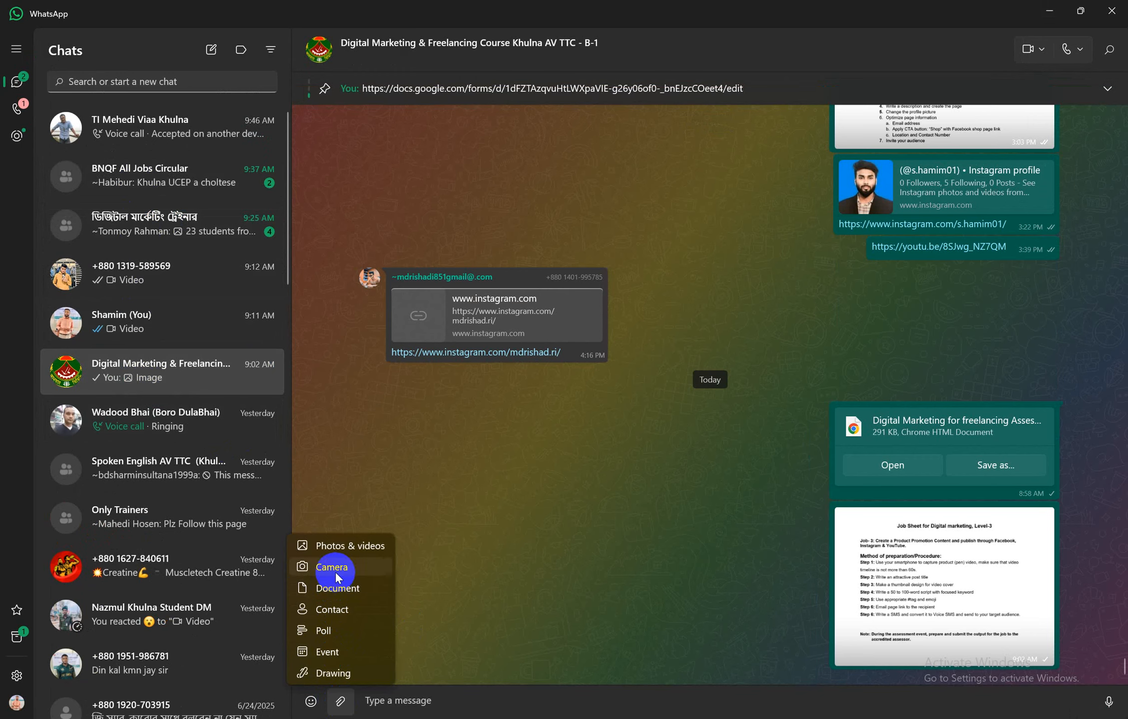
left_click(347, 593)
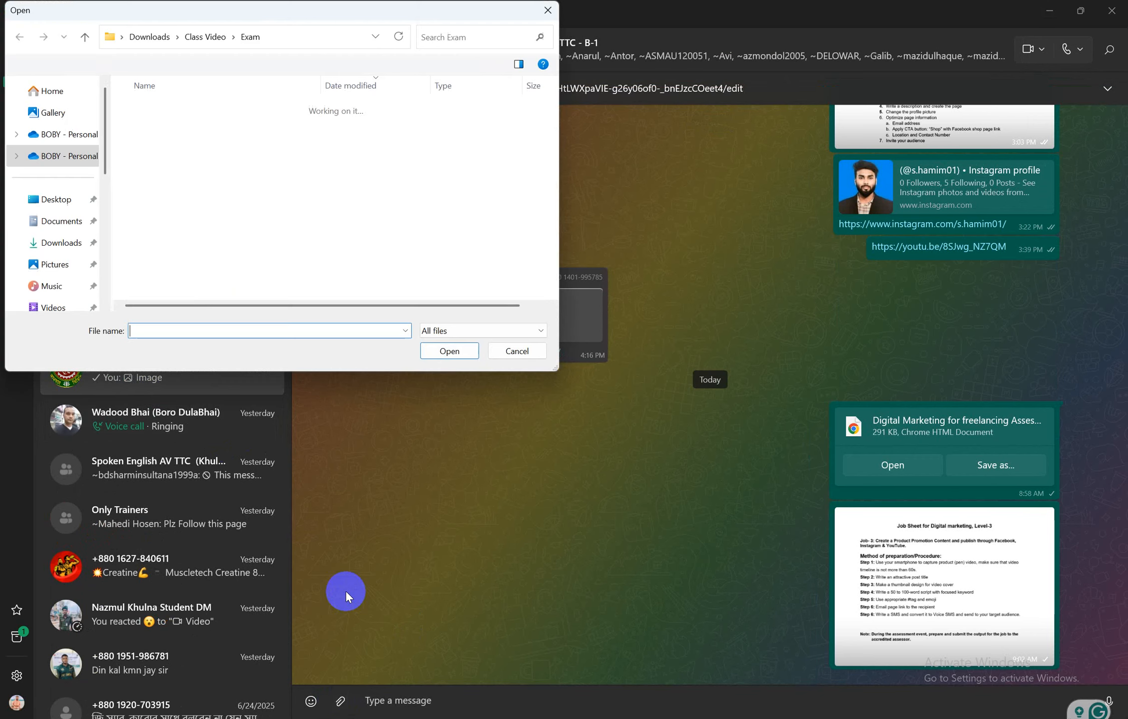
left_click(50, 245)
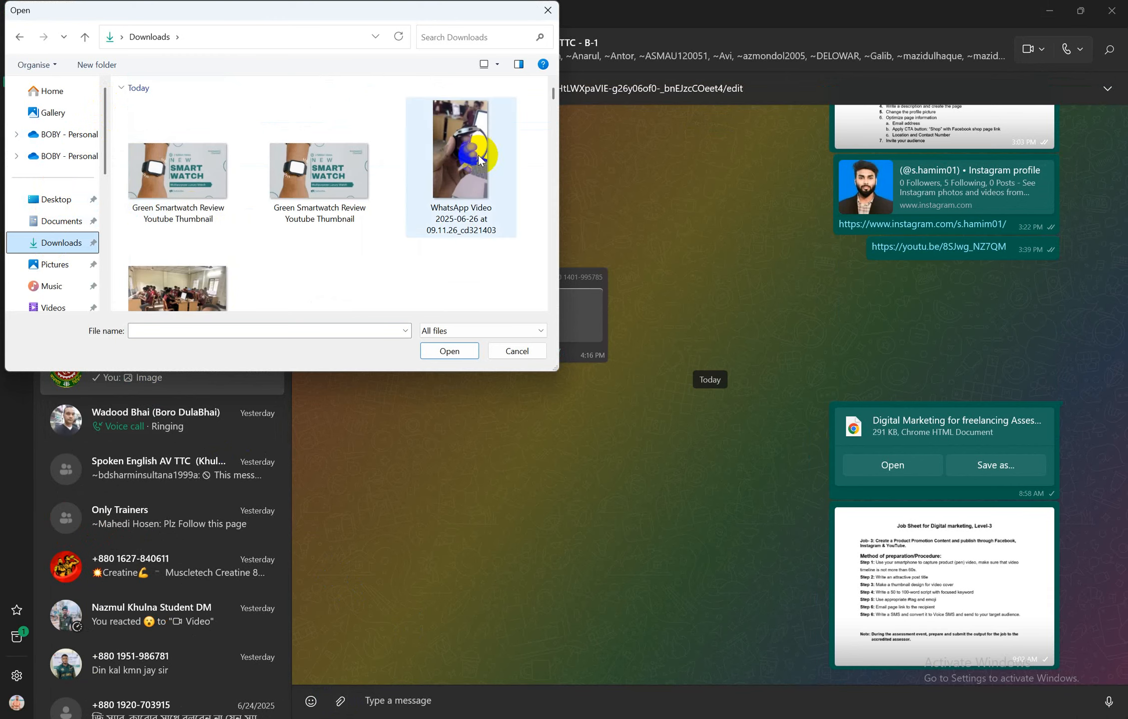
scroll(315, 189, "down", 2)
scroll(316, 187, "up", 2)
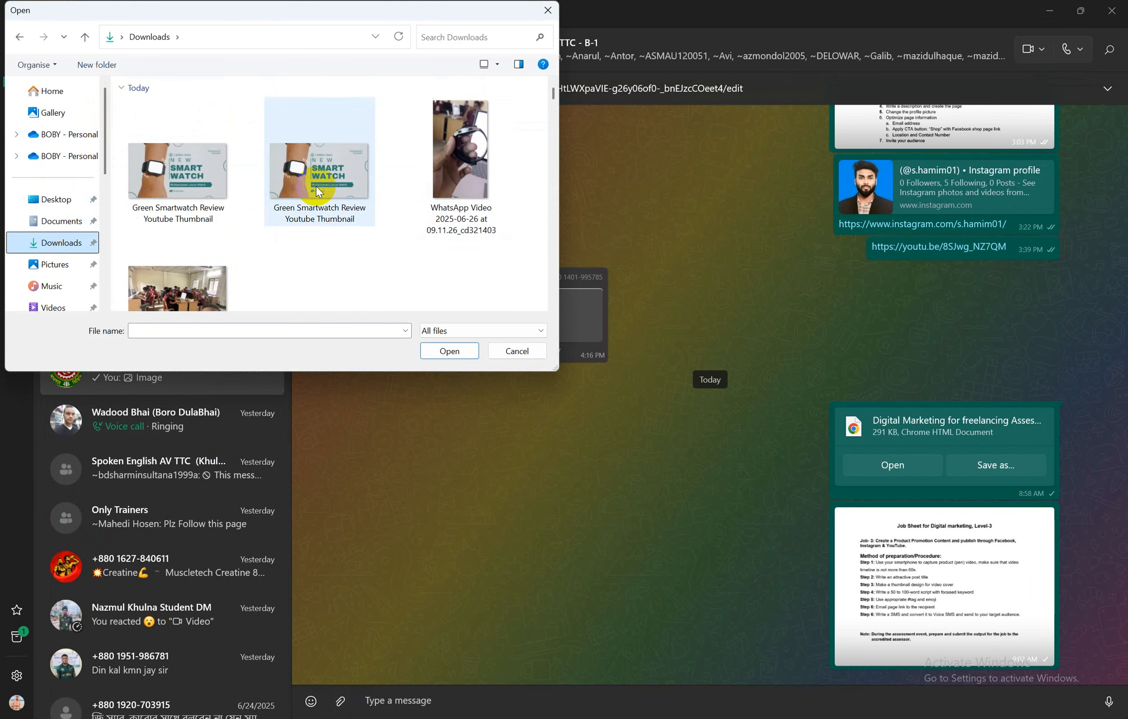
left_click(548, 10)
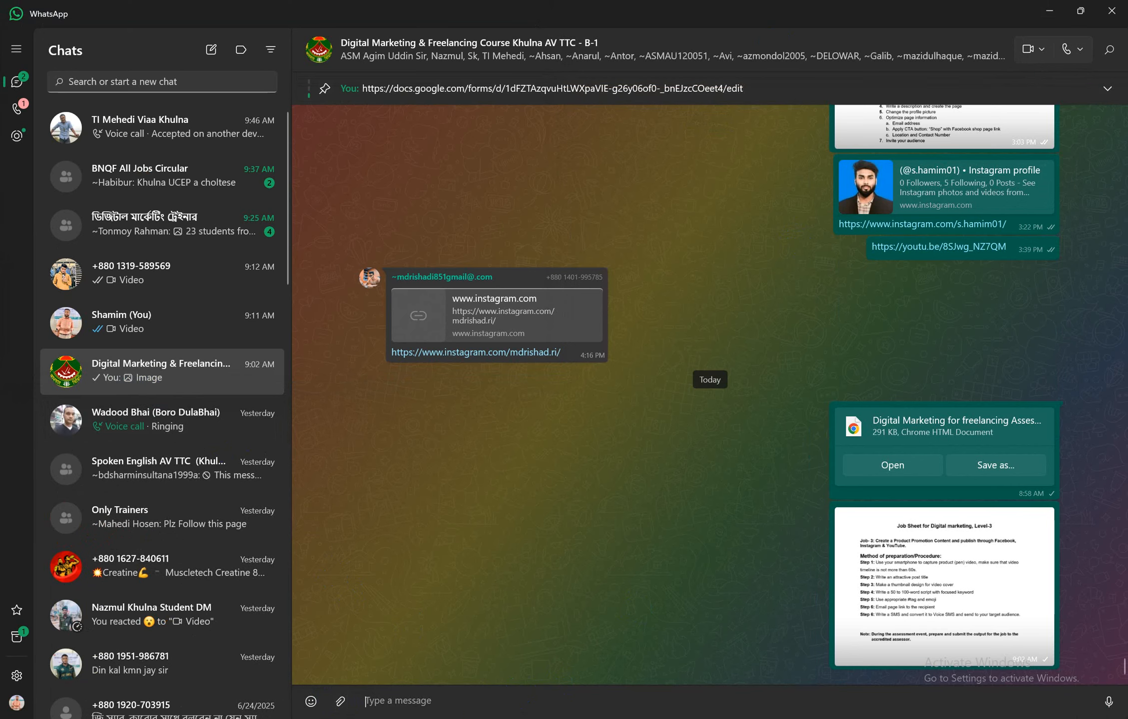
mouse_move(433, 709)
left_click(415, 674)
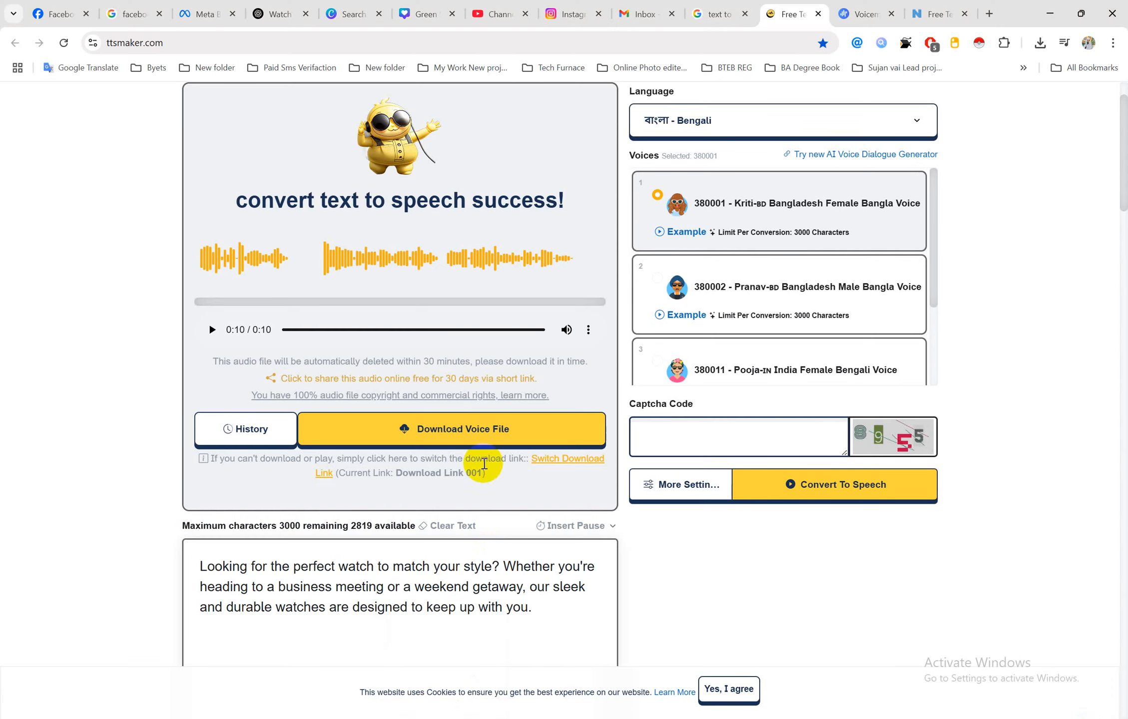
Download the Bengali voice mp3 and copy it from its folder
left_click(462, 445)
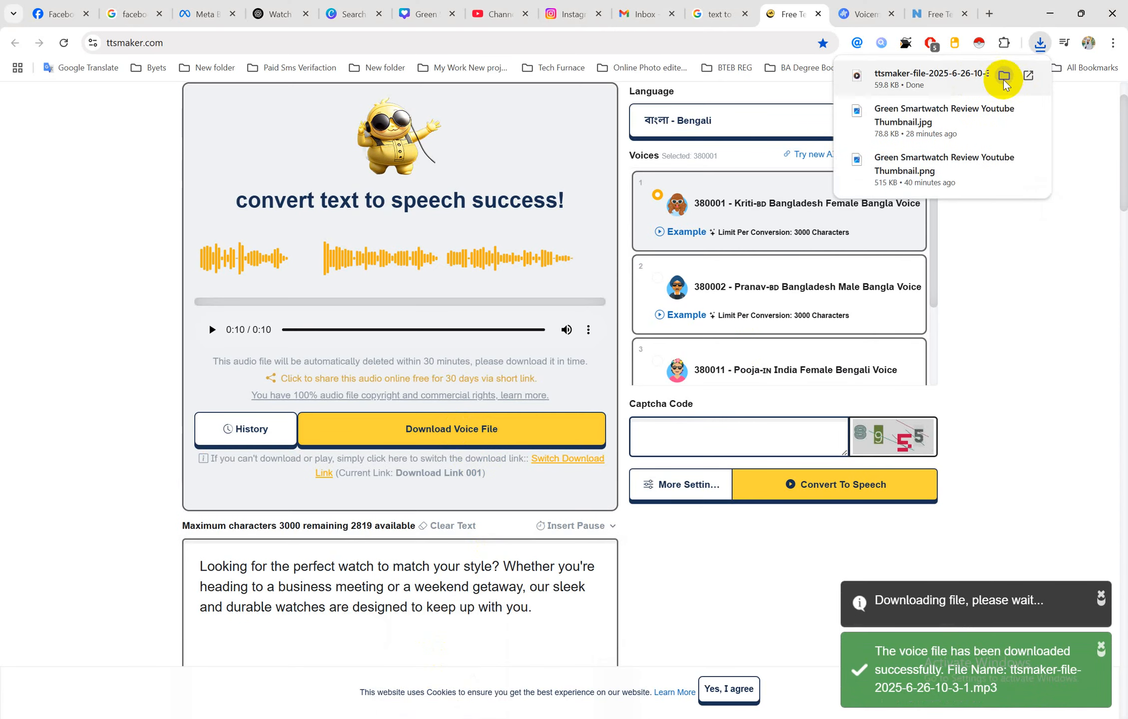
left_click(1003, 77)
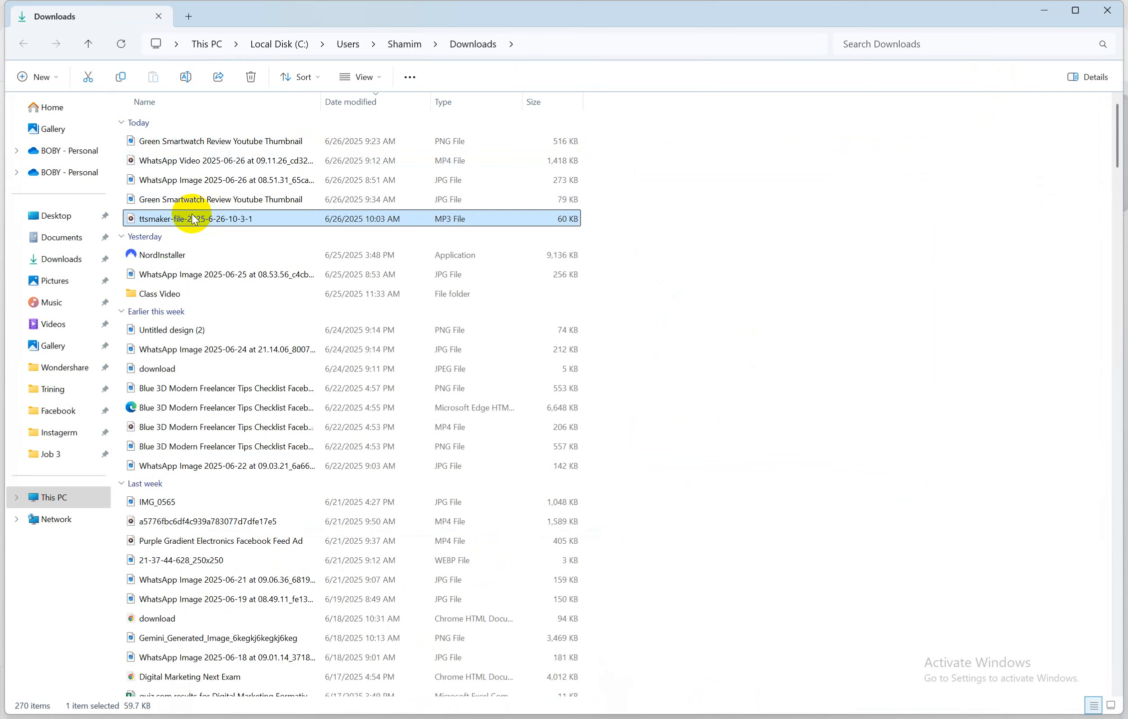
right_click(190, 217)
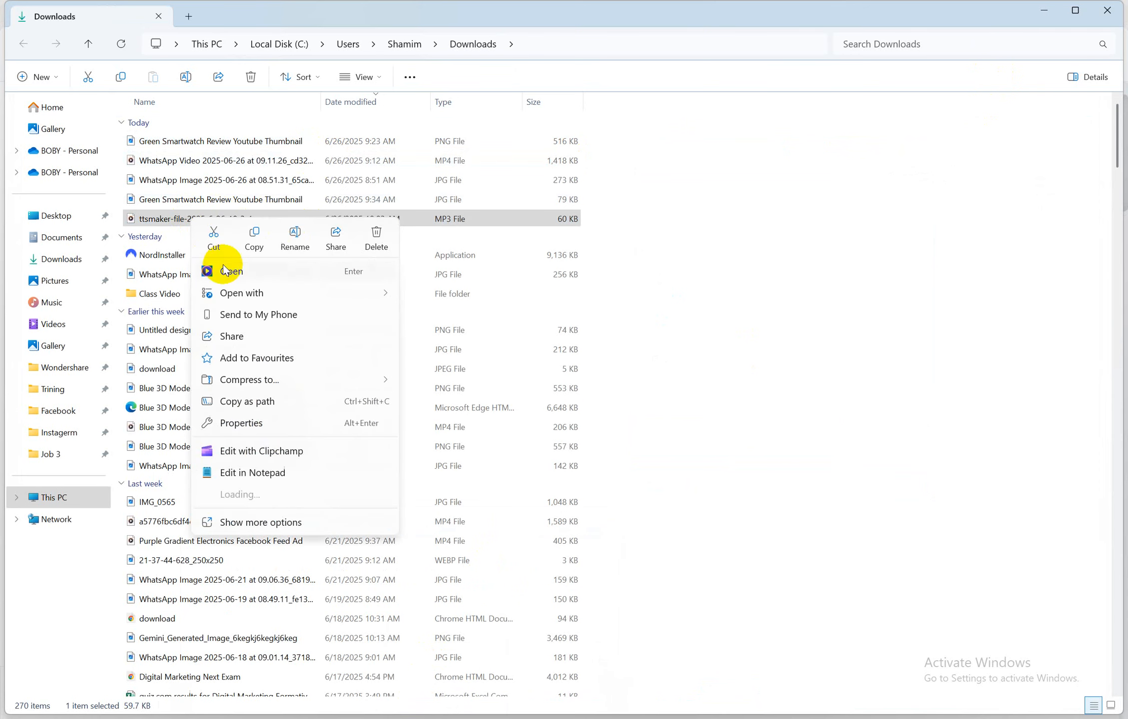
left_click(258, 236)
left_click(469, 709)
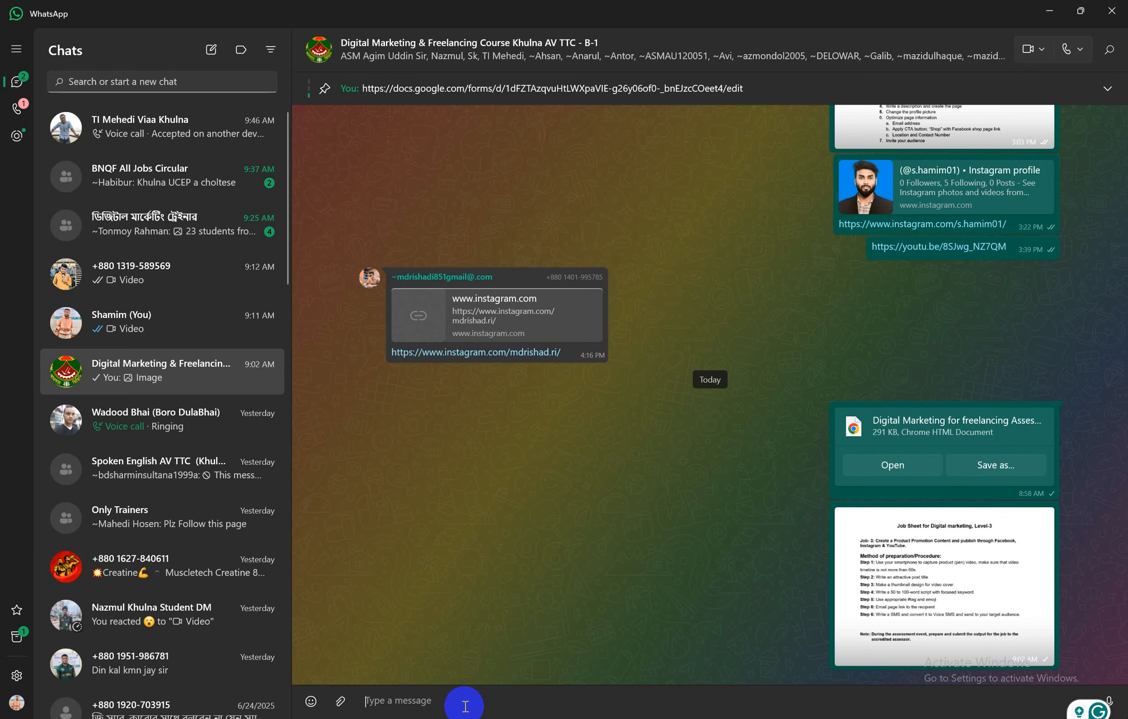
key("ctrl+v")
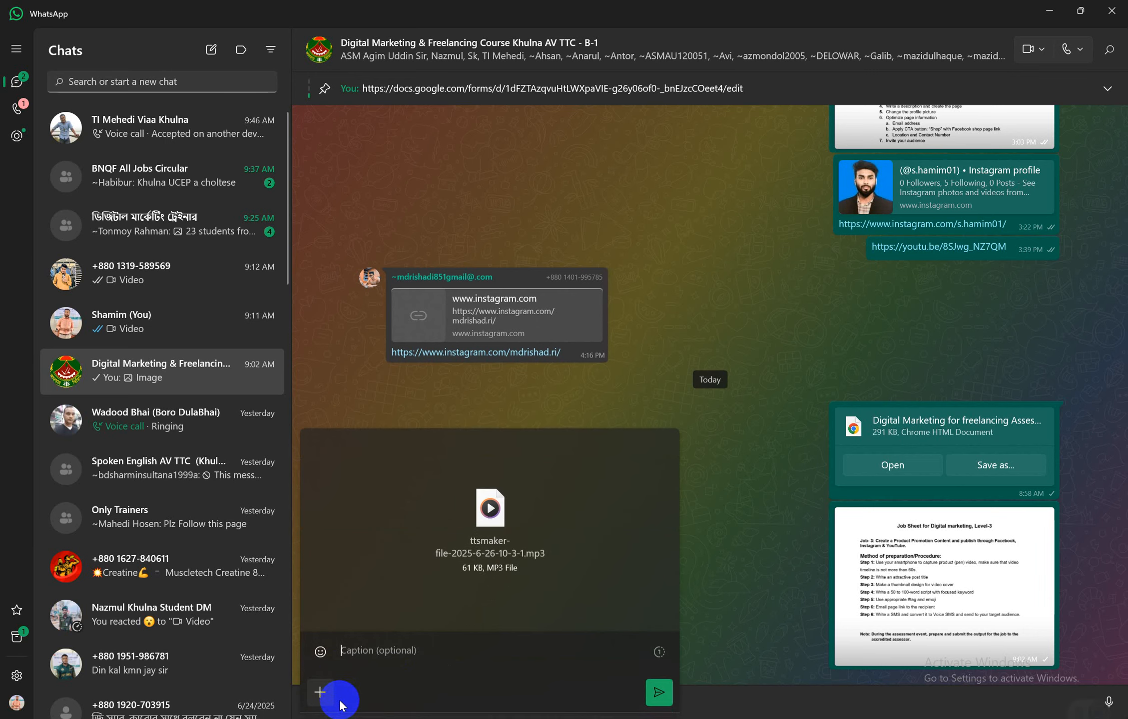
left_click(660, 695)
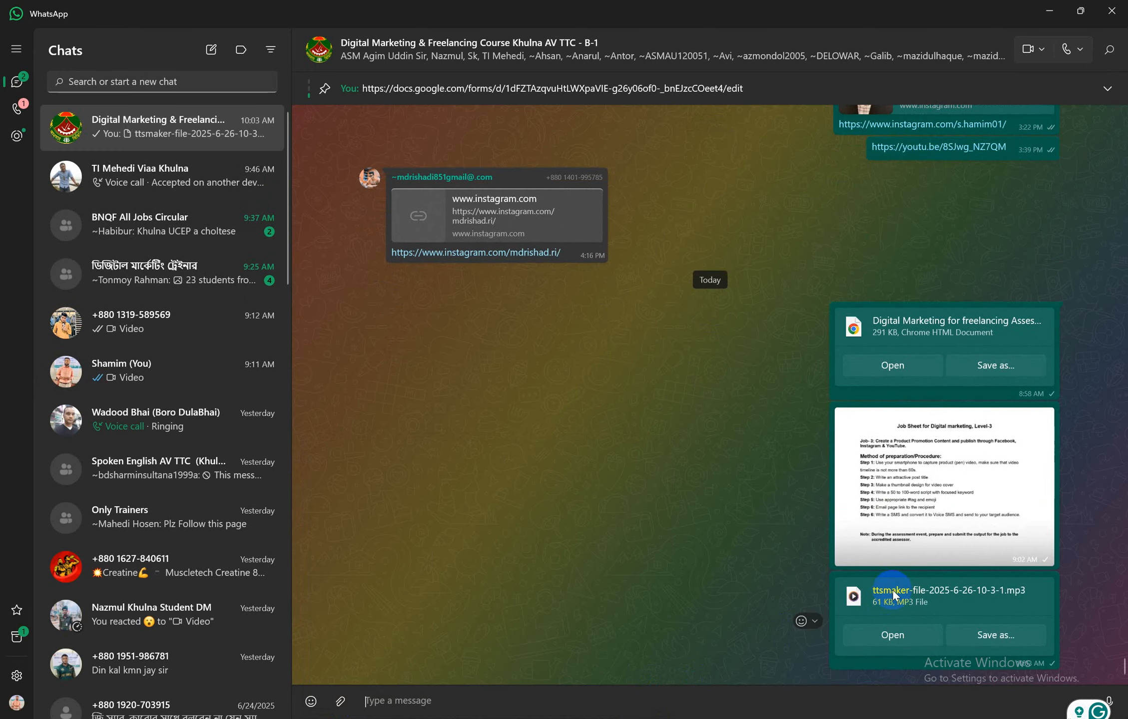
left_click(875, 635)
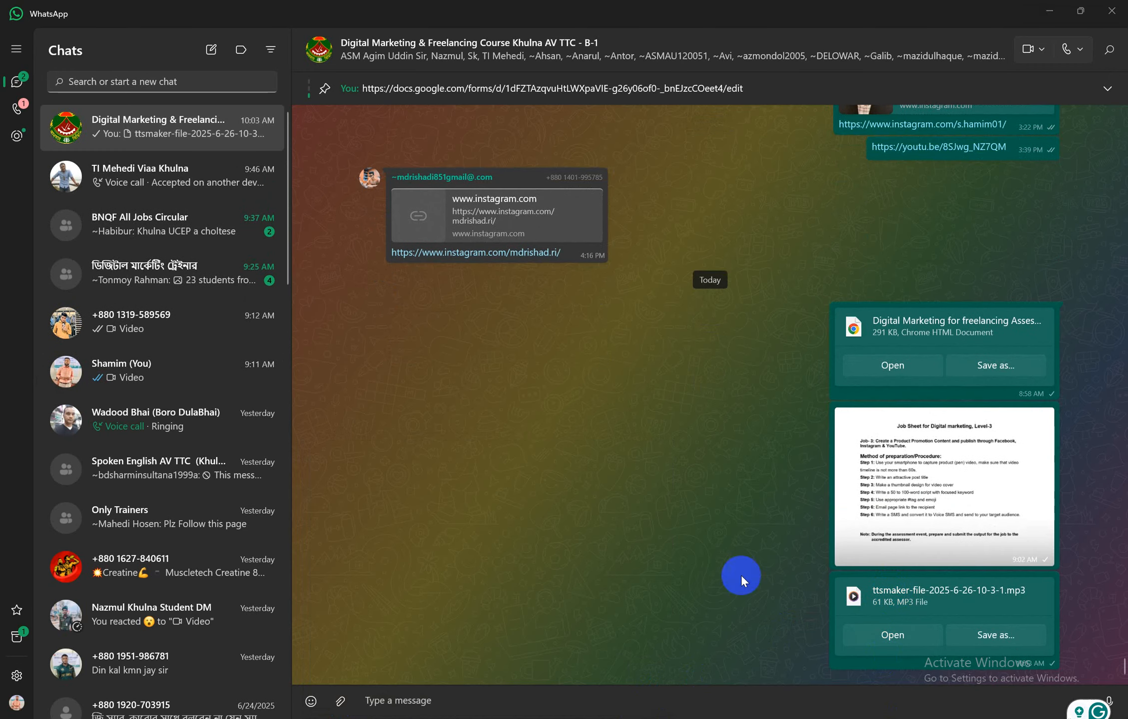
key("super+shift+s")
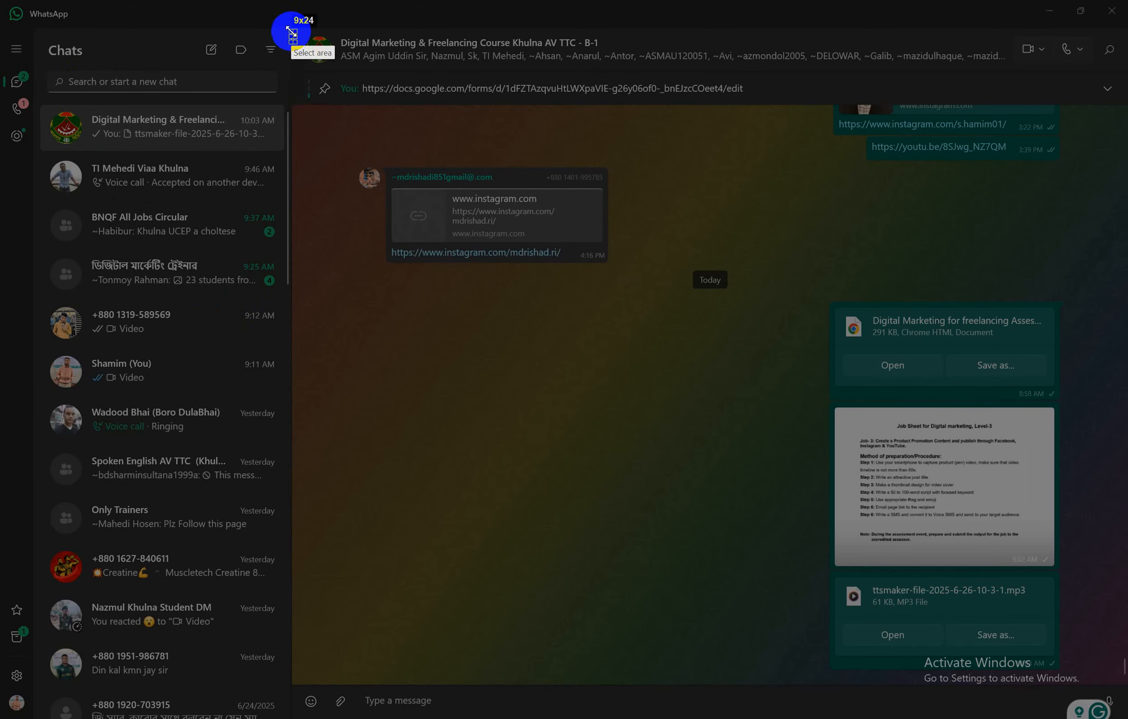
Capture the chat pane, box the sent mp3 in red, and save it as 11 in Job 3
left_click_drag(292, 33, 1119, 688)
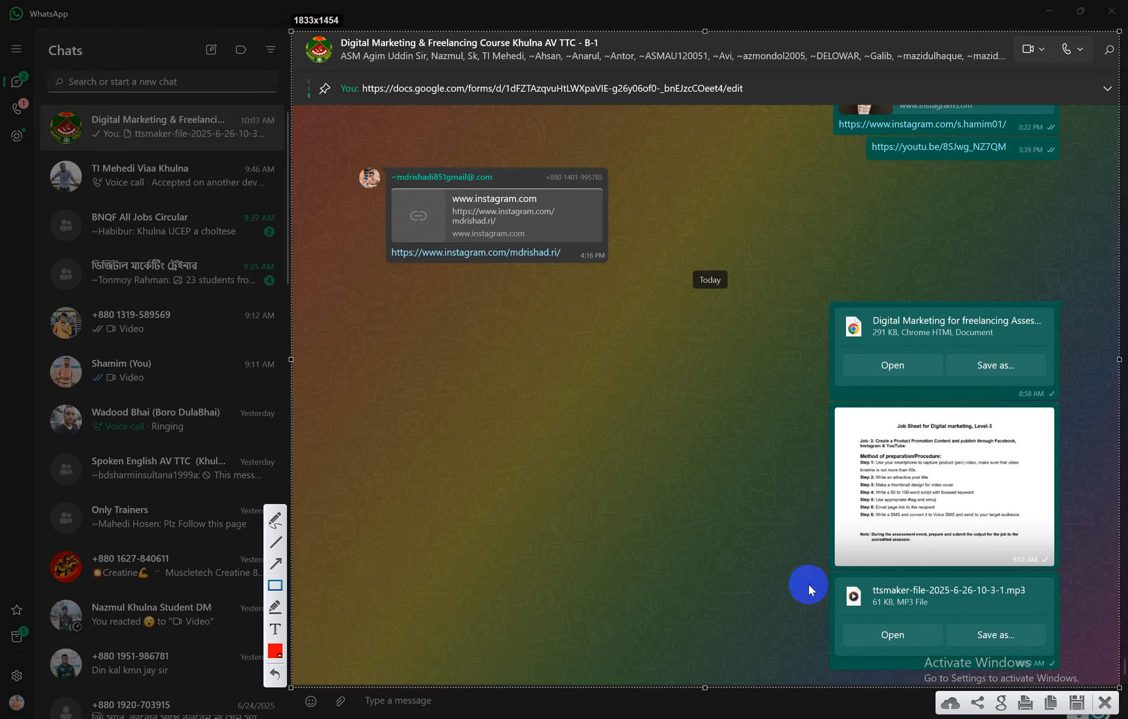
mouse_move(806, 577)
left_mouse_down()
mouse_move(1044, 667)
mouse_move(1074, 665)
left_mouse_up()
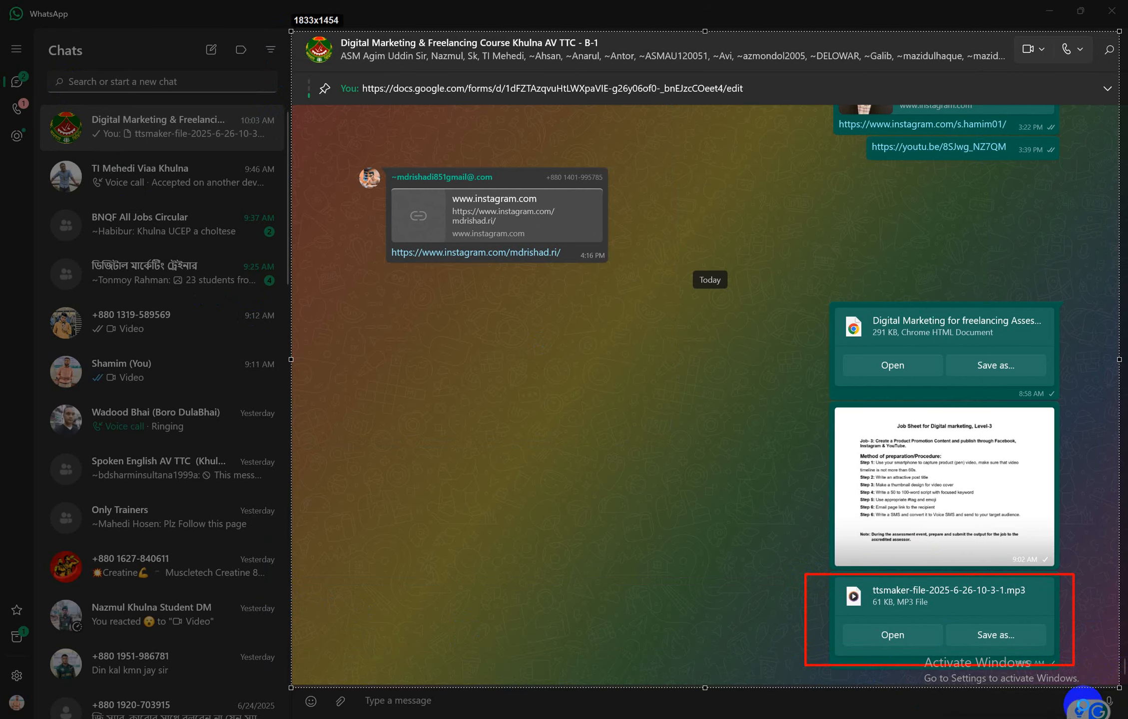
left_click(1083, 702)
scroll(278, 226, "down", 5)
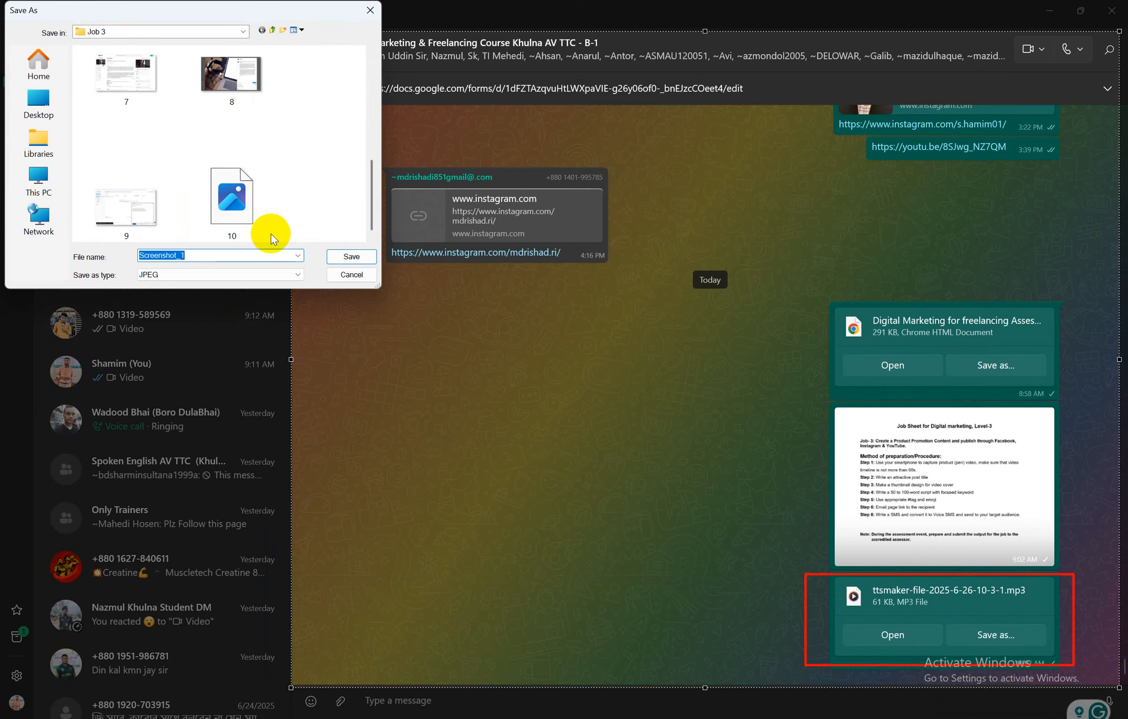
type("11")
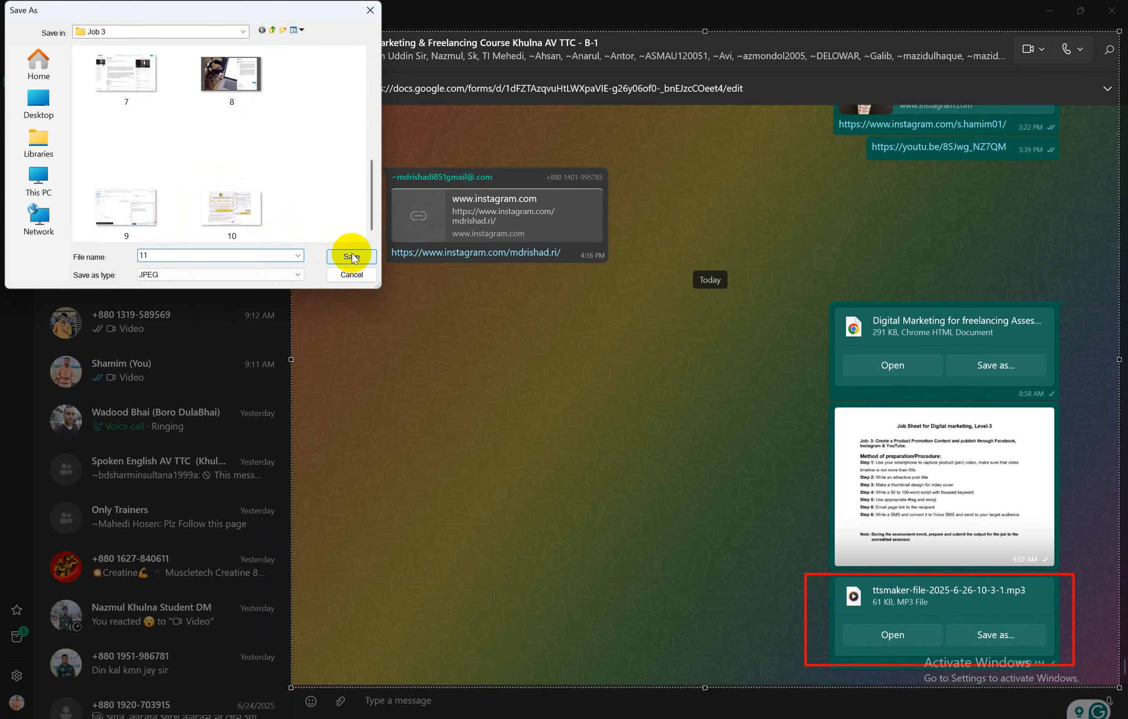
left_click(352, 255)
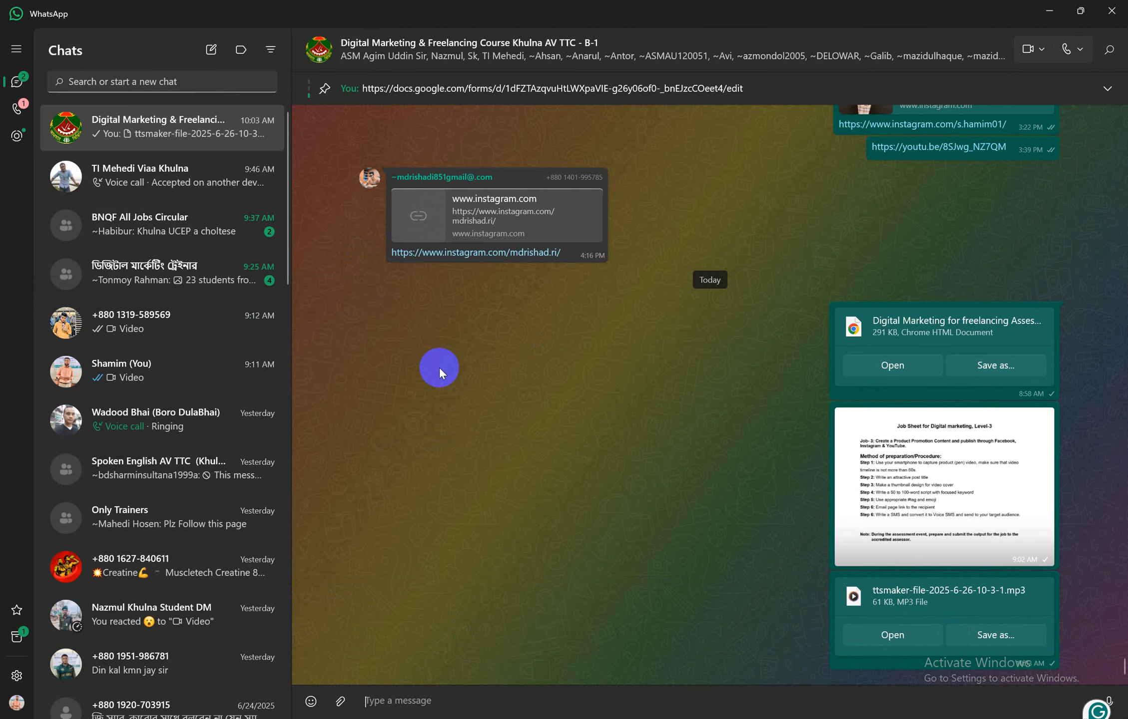
left_click(1053, 8)
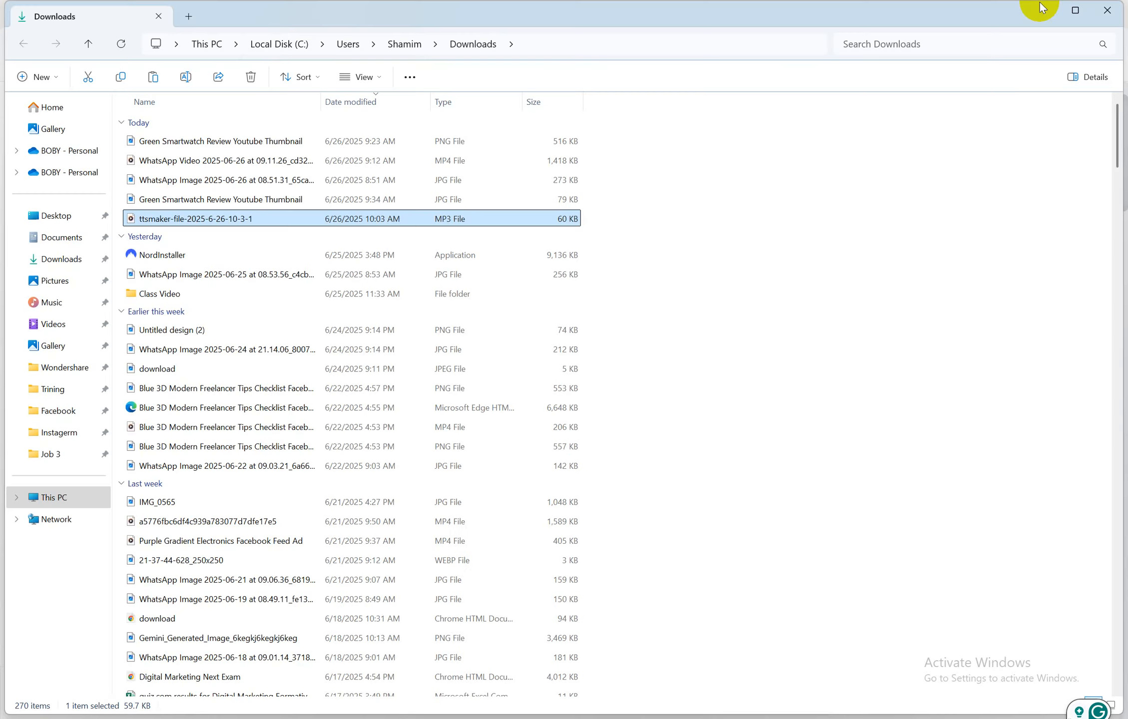
Minimize the Downloads, browser and Word windows and close the old Job 3 window
left_click(1045, 10)
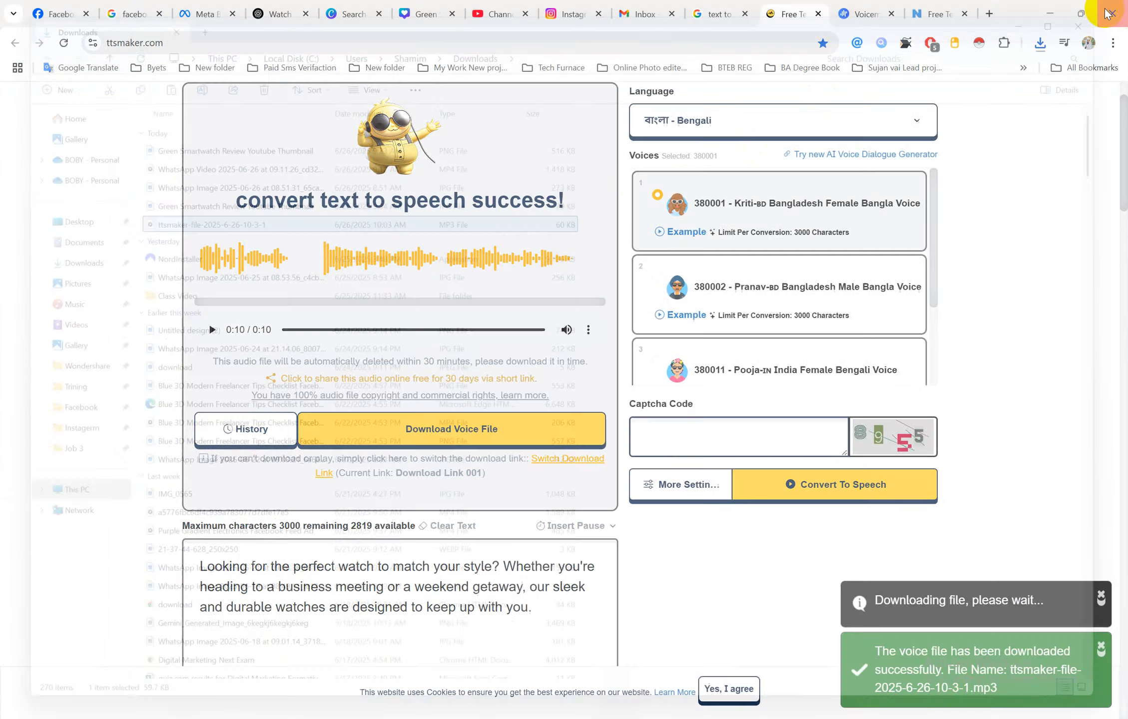
left_click(1061, 8)
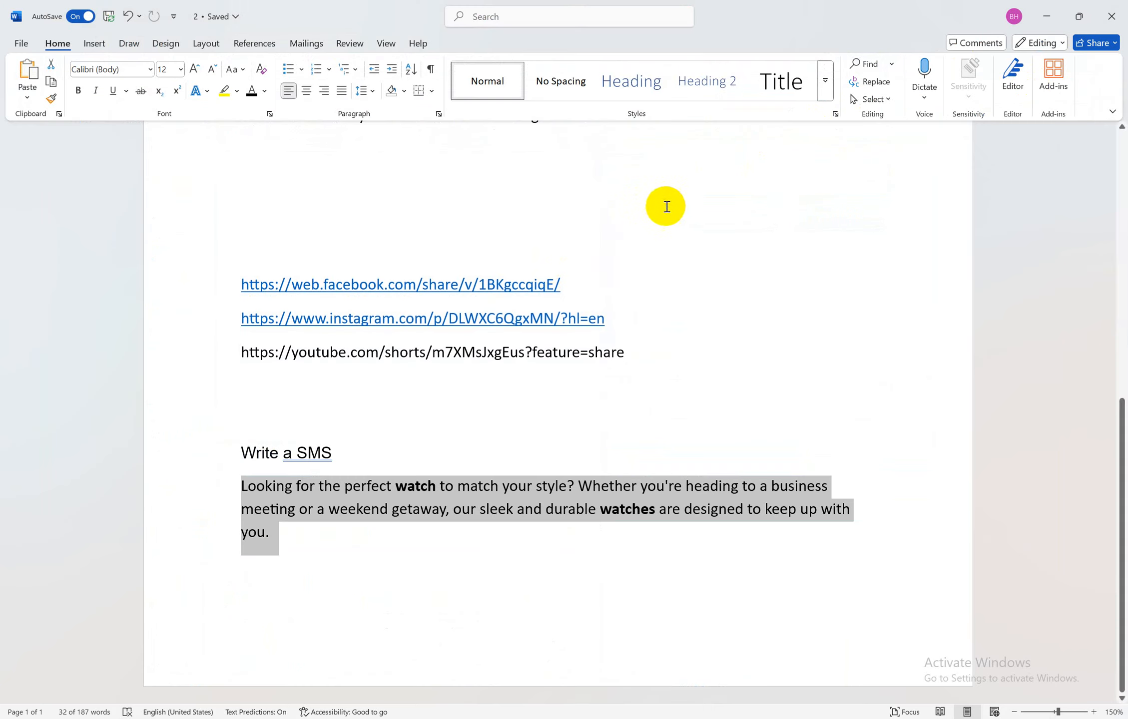
left_click(870, 210)
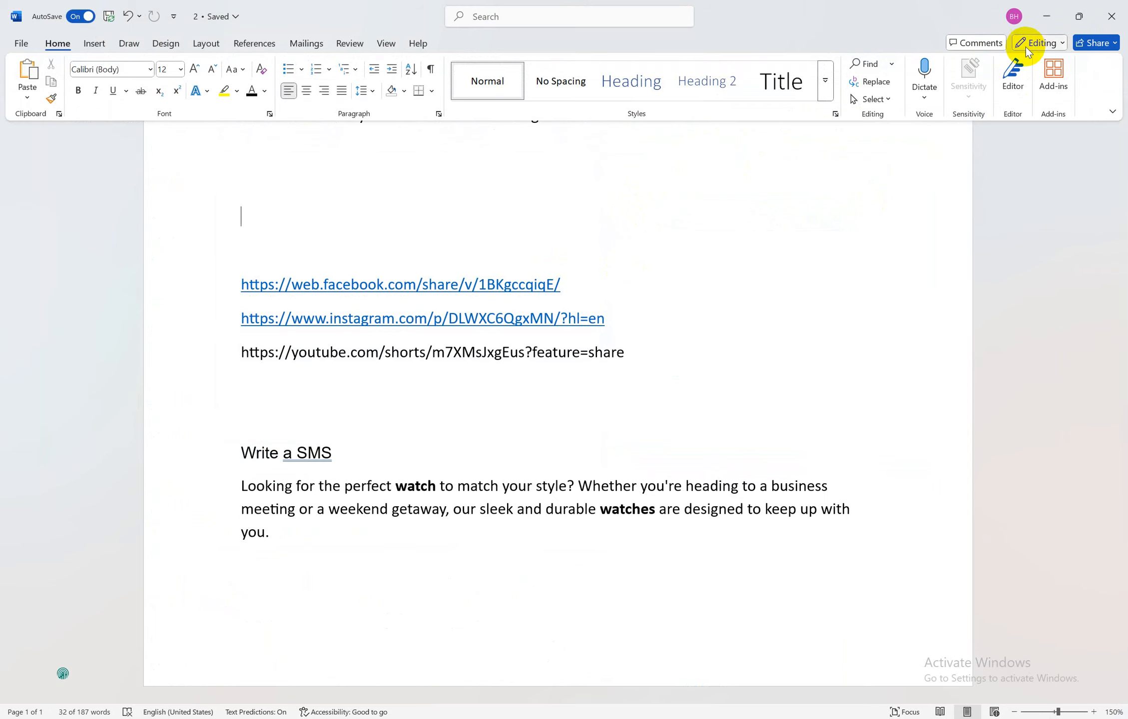
left_click(1047, 18)
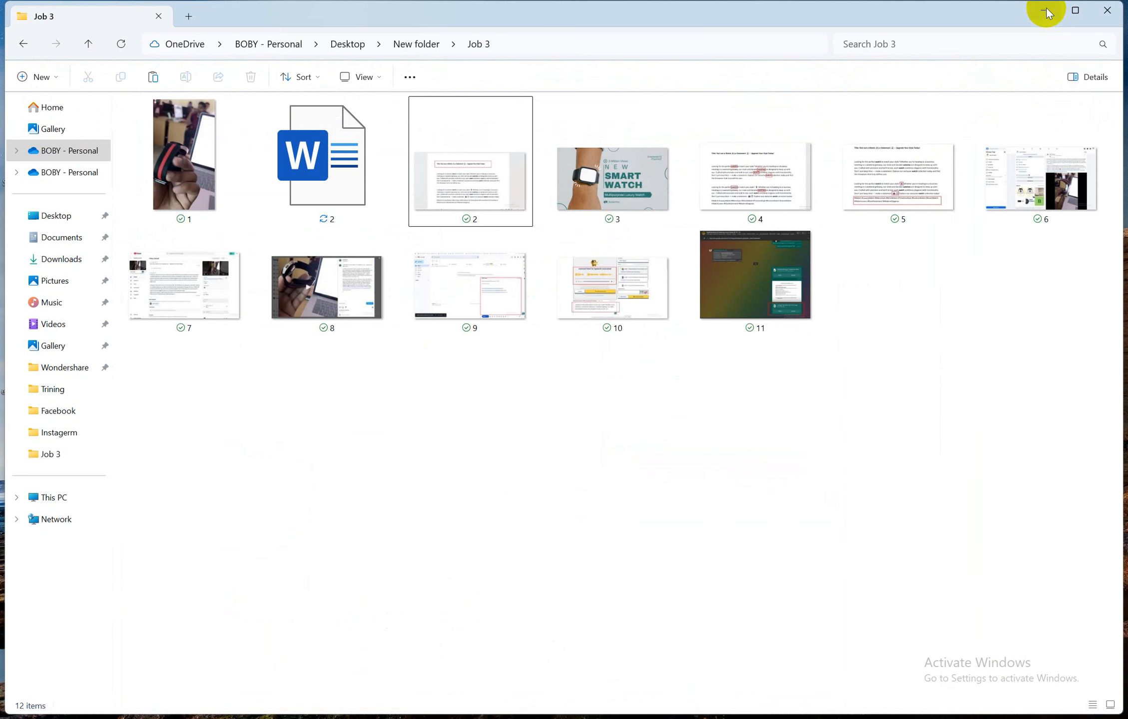
left_click(1108, 10)
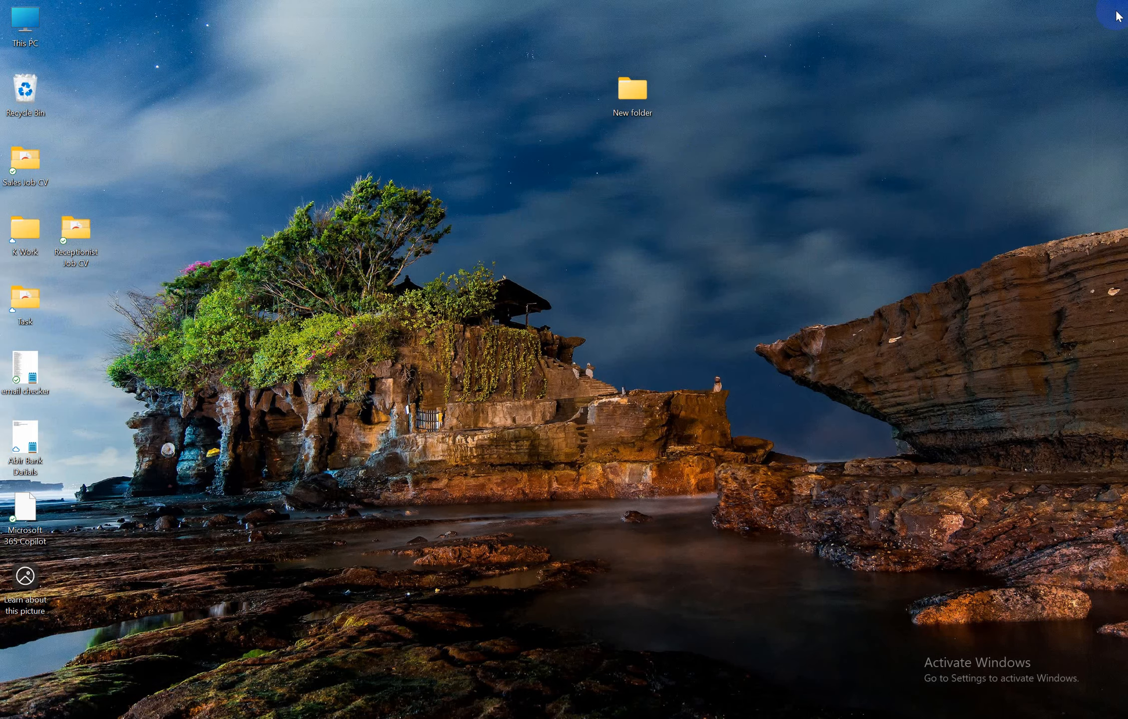
Open New folder on the desktop, then Job 3, and select image 2
double_click(645, 98)
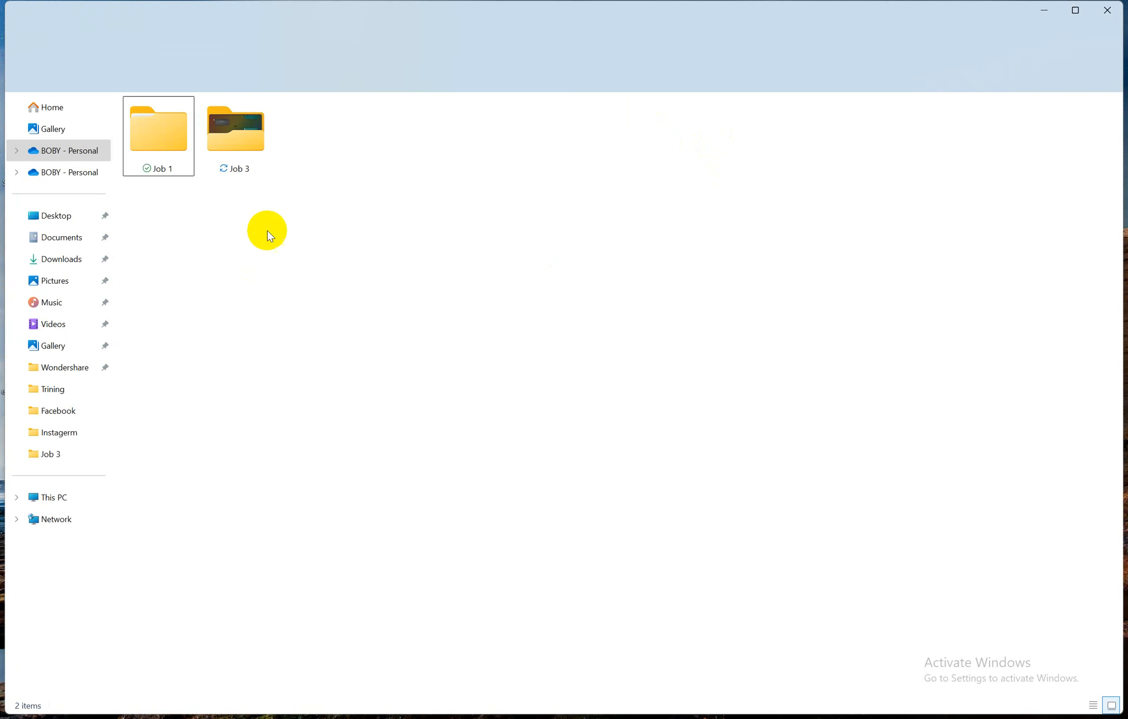
double_click(240, 140)
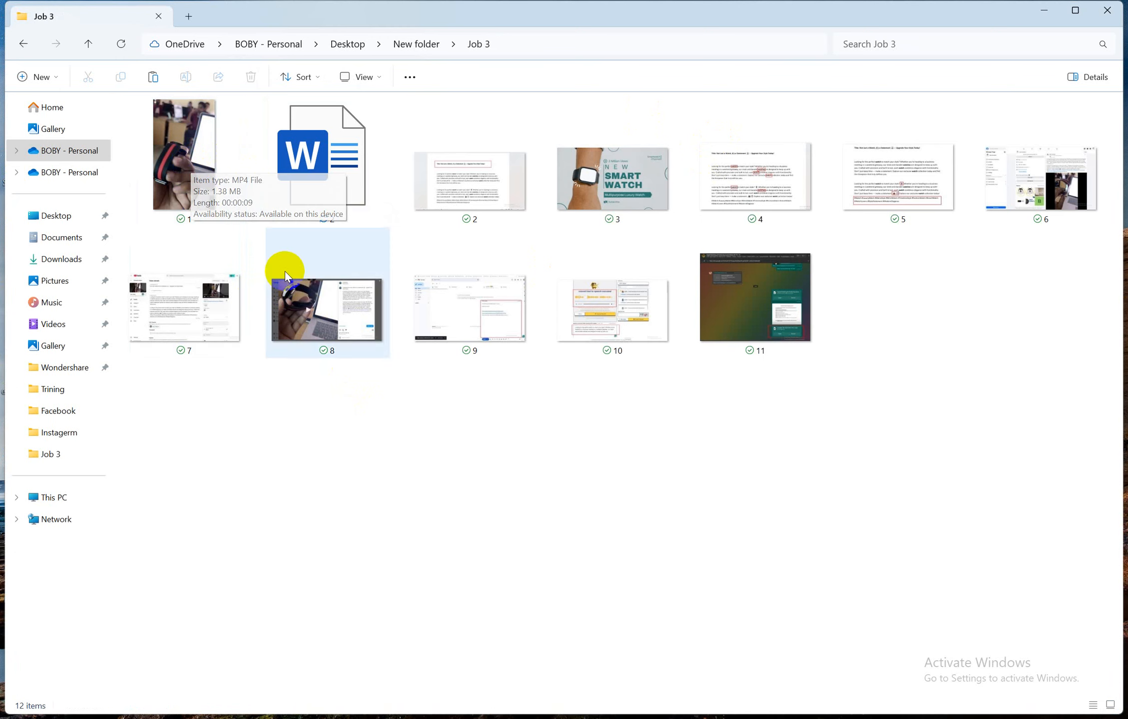
left_click(482, 182)
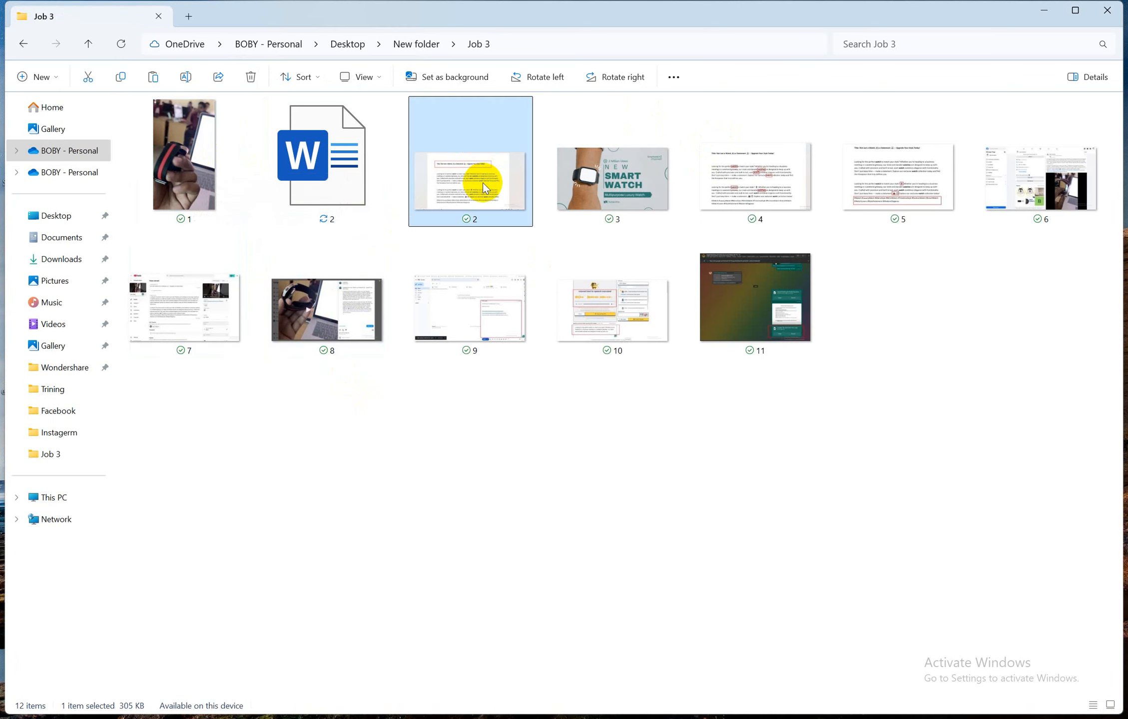
double_click(483, 182)
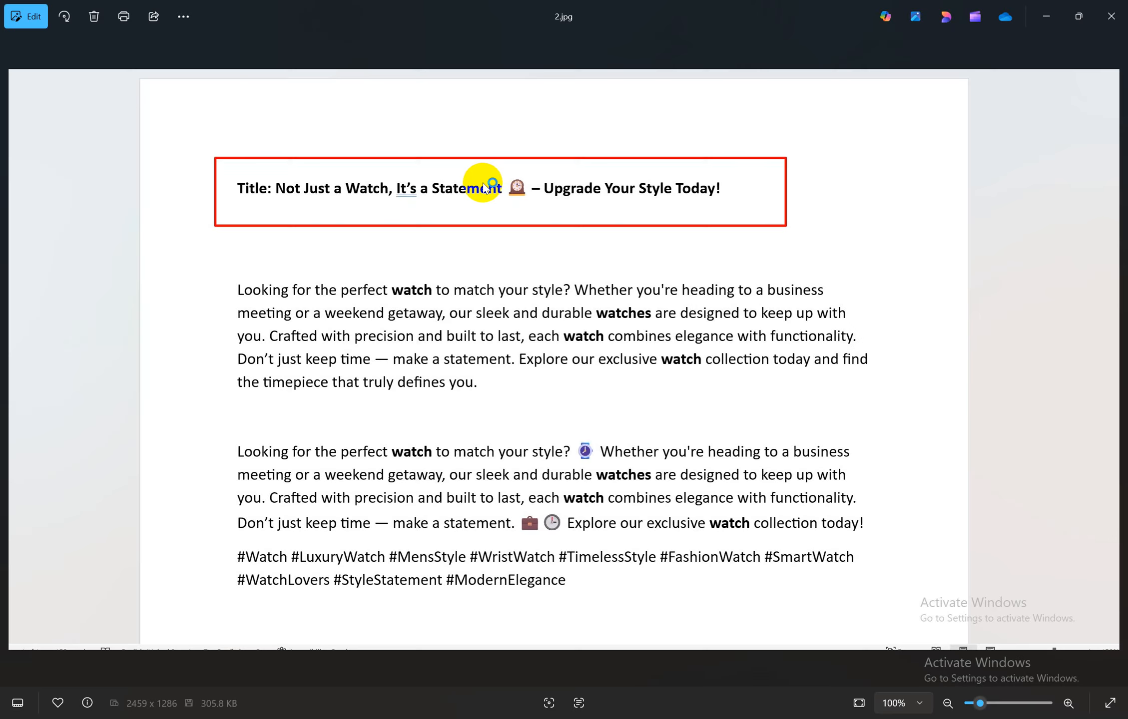
key("Right")
key("Right")
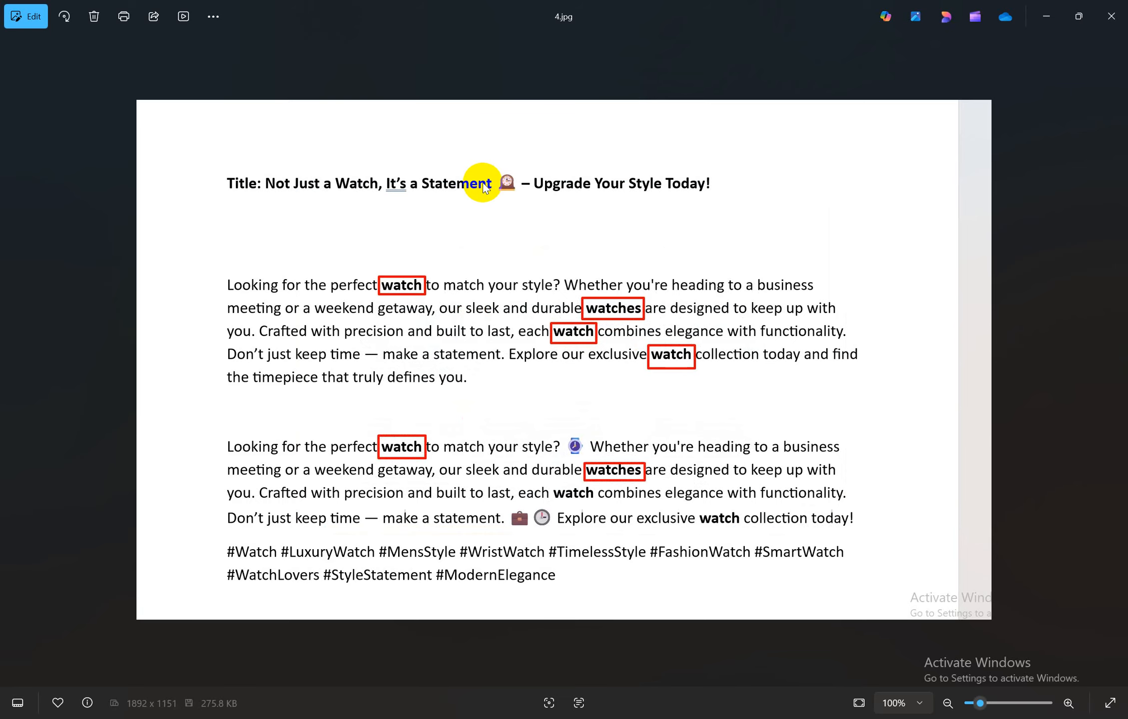
key("Right")
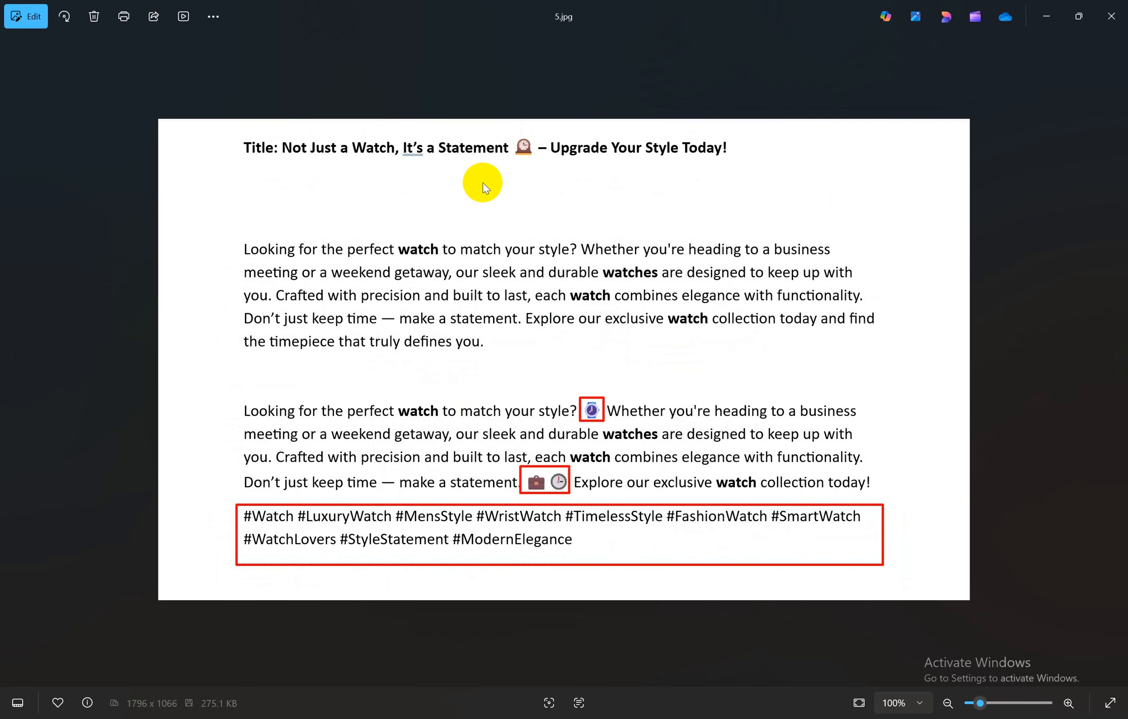
key("Right")
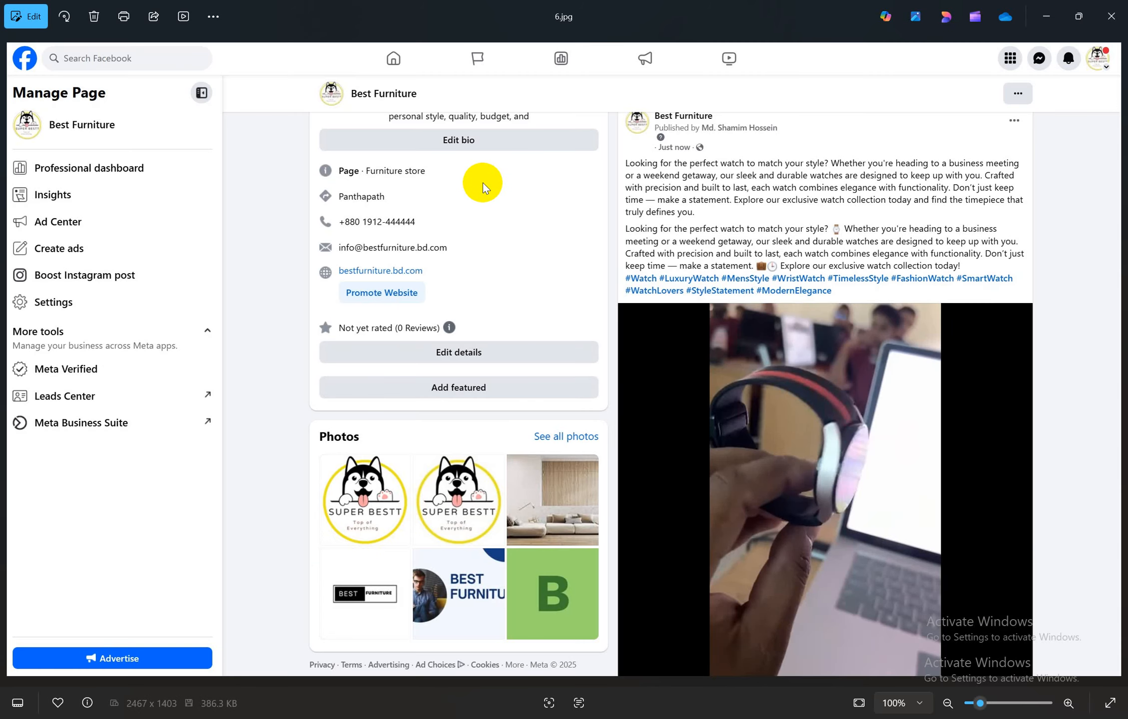
key("Right")
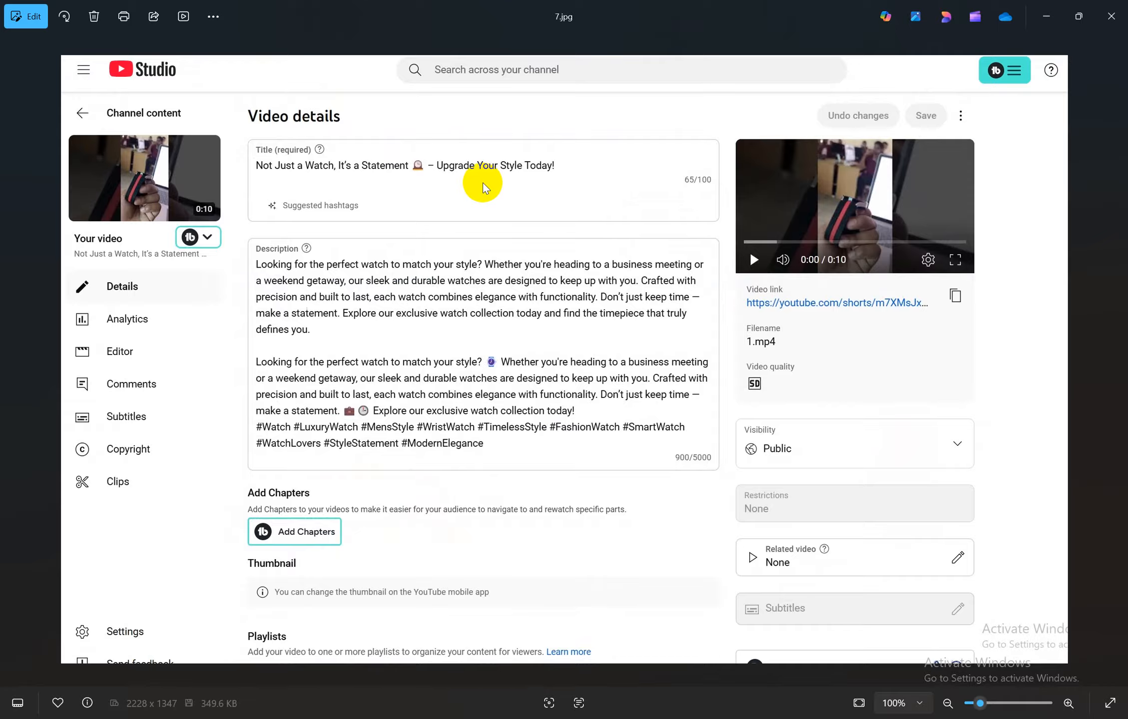
key("Right")
key("Right")
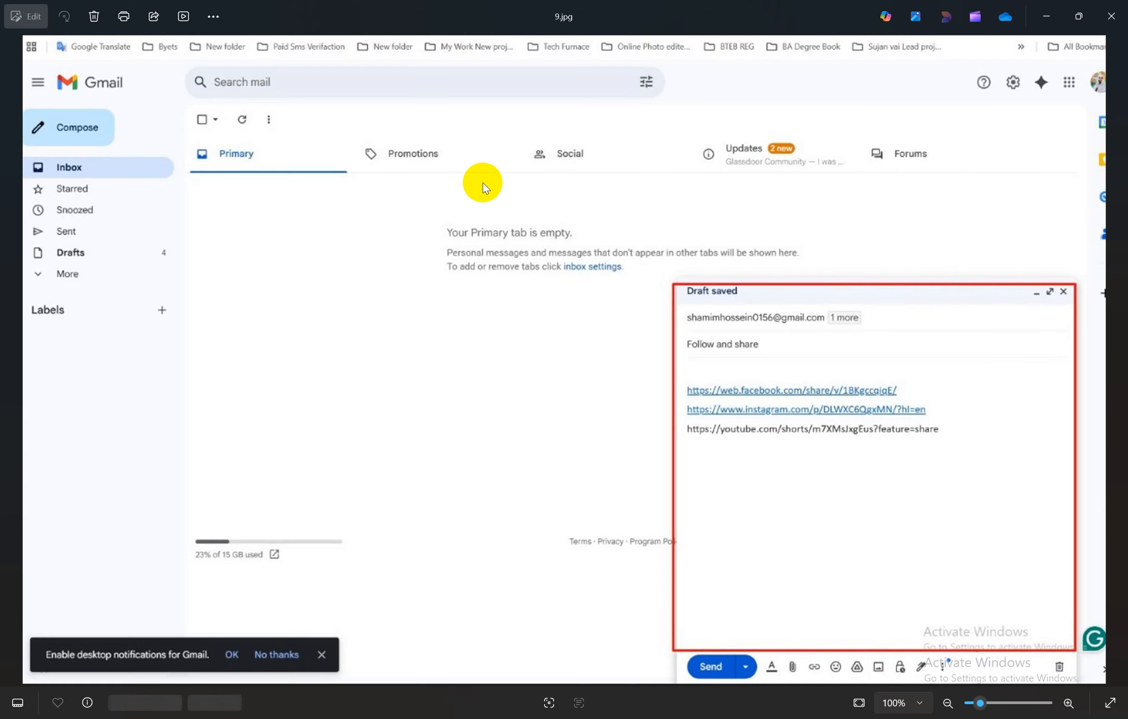
key("Right")
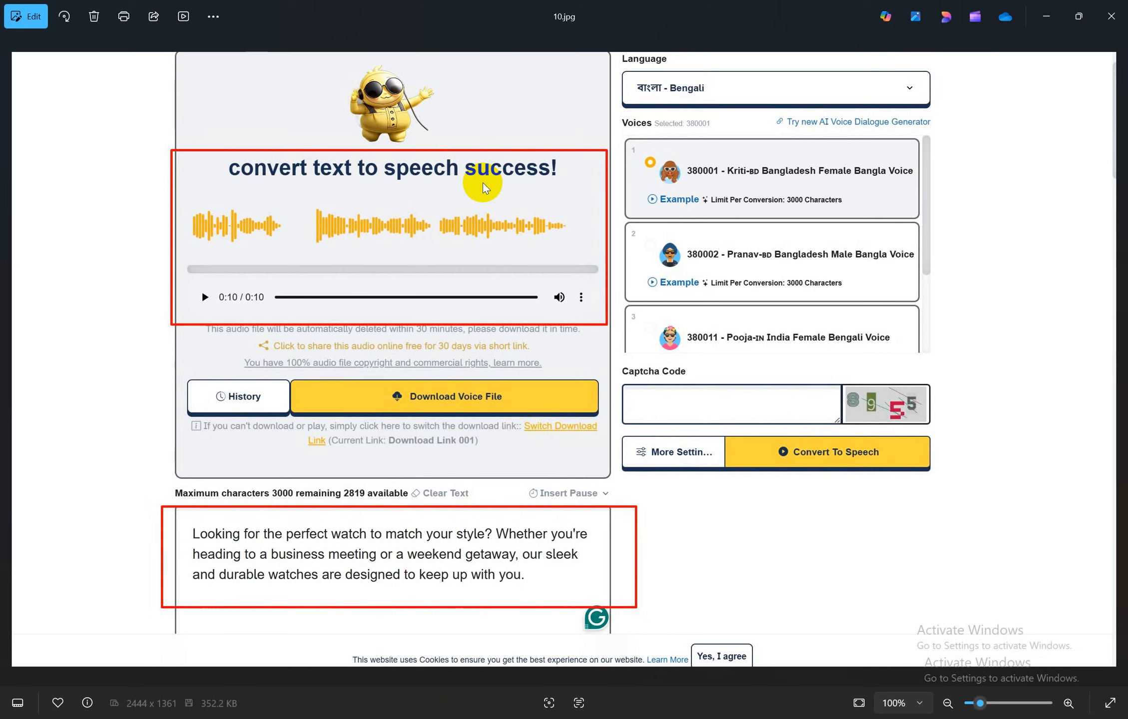
key("Right")
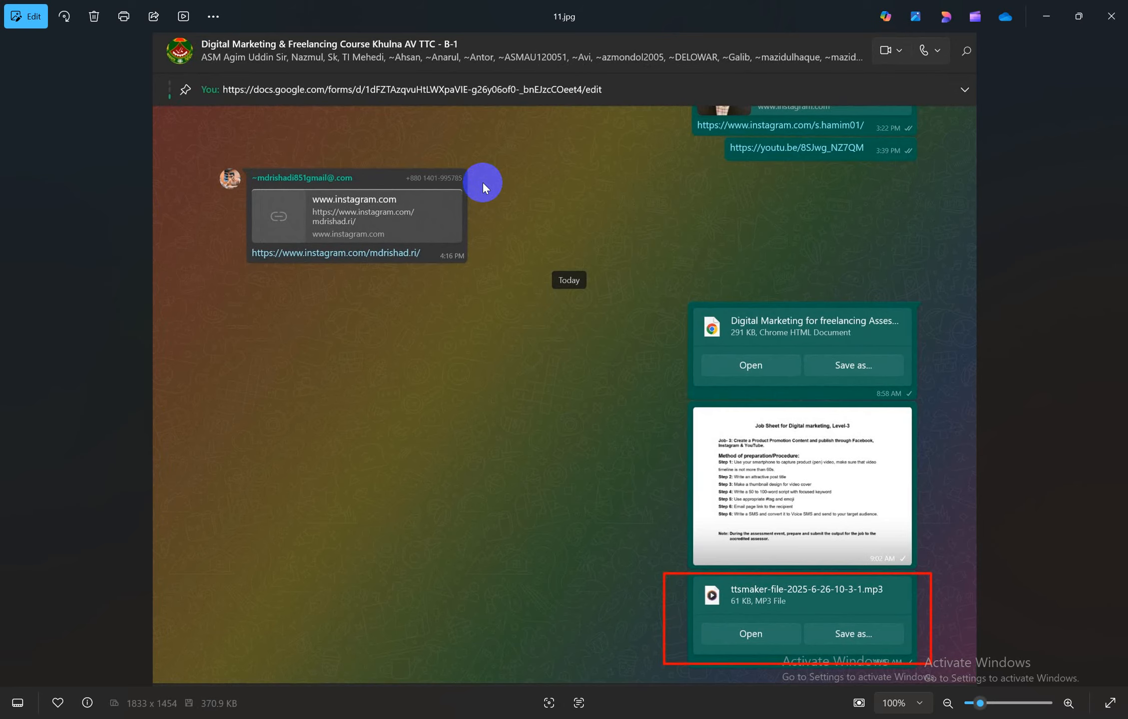
key("Escape")
left_click(642, 432)
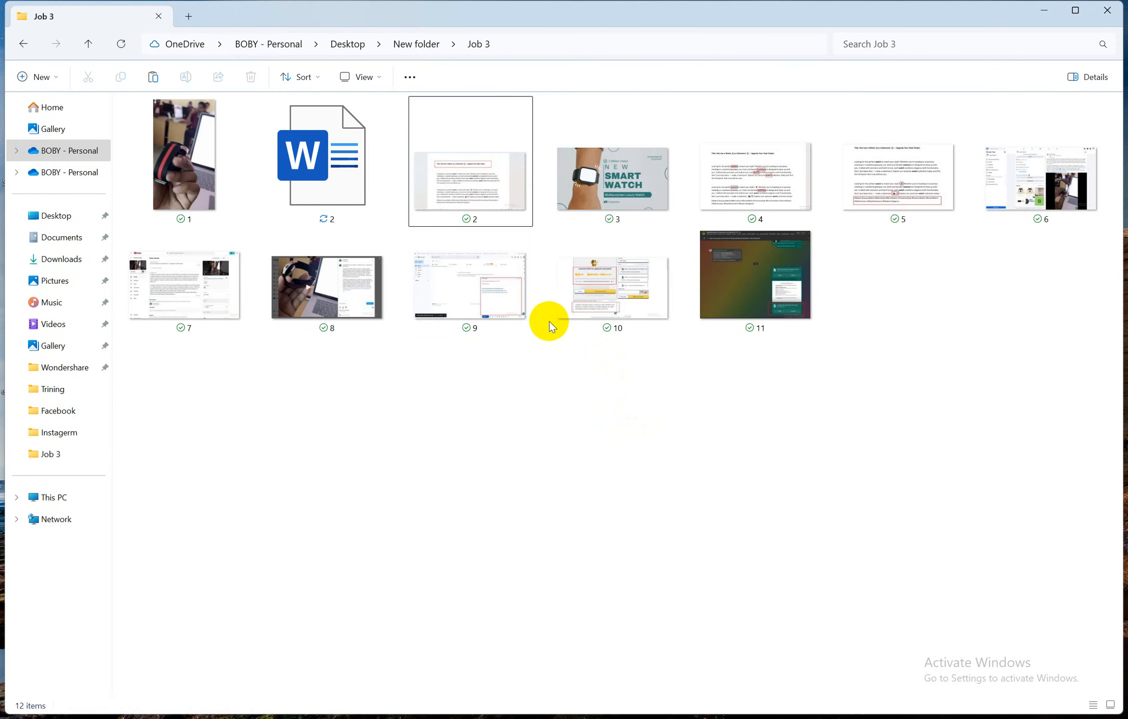